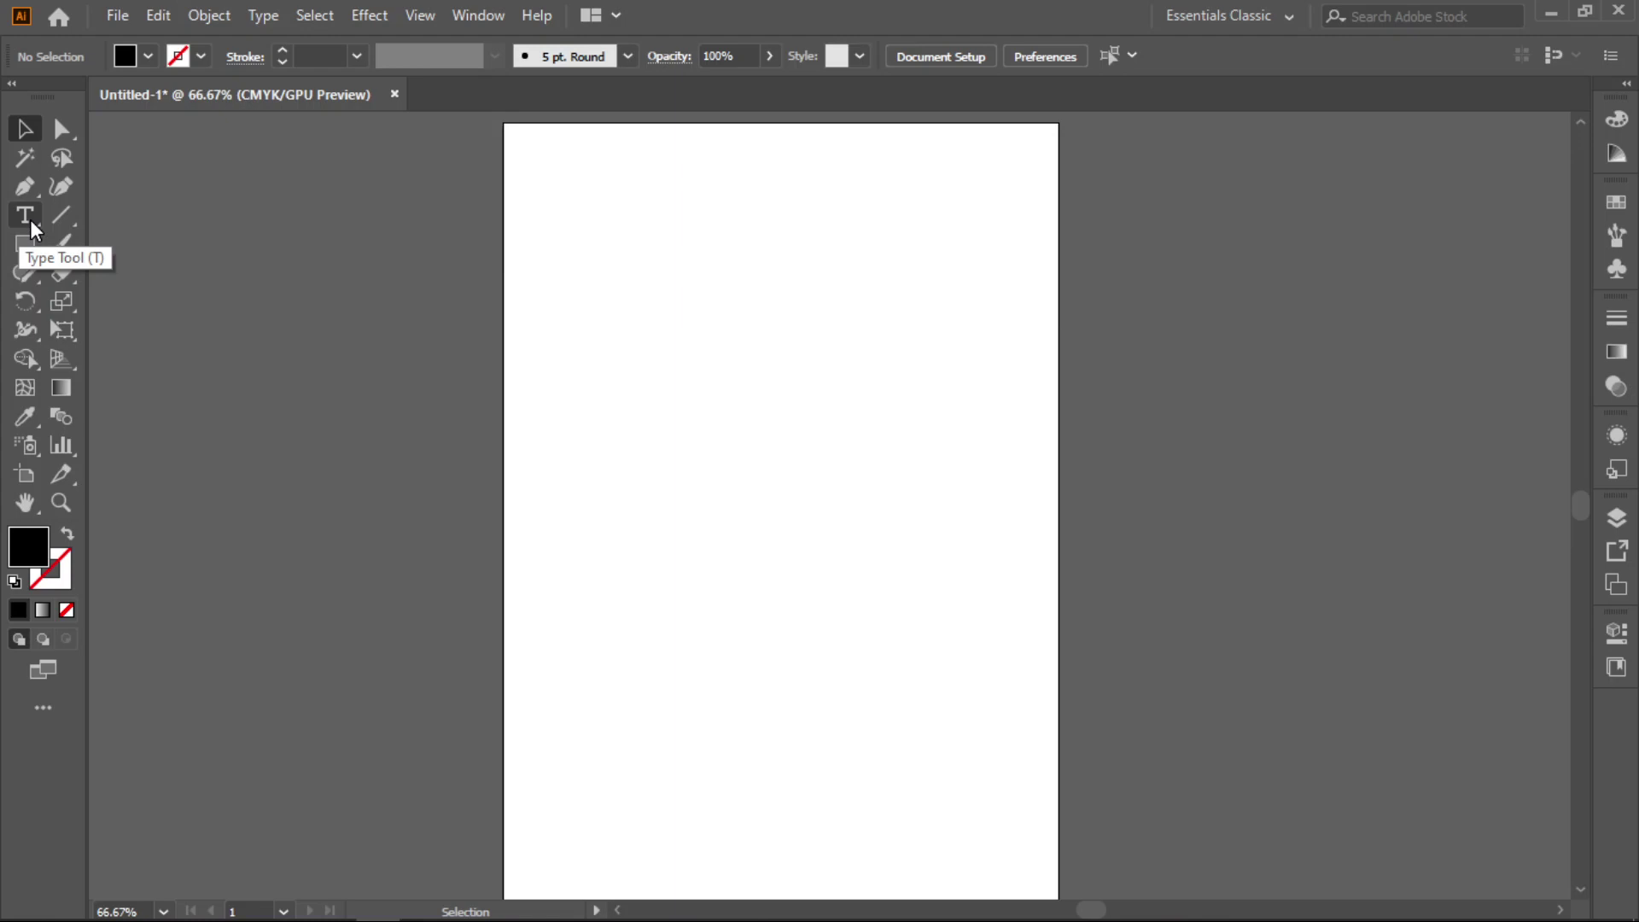
Step: Add a point text object reading "This is text" in the upper area of the artboard
{"action": "left_click", "coordinate": [81, 192]}
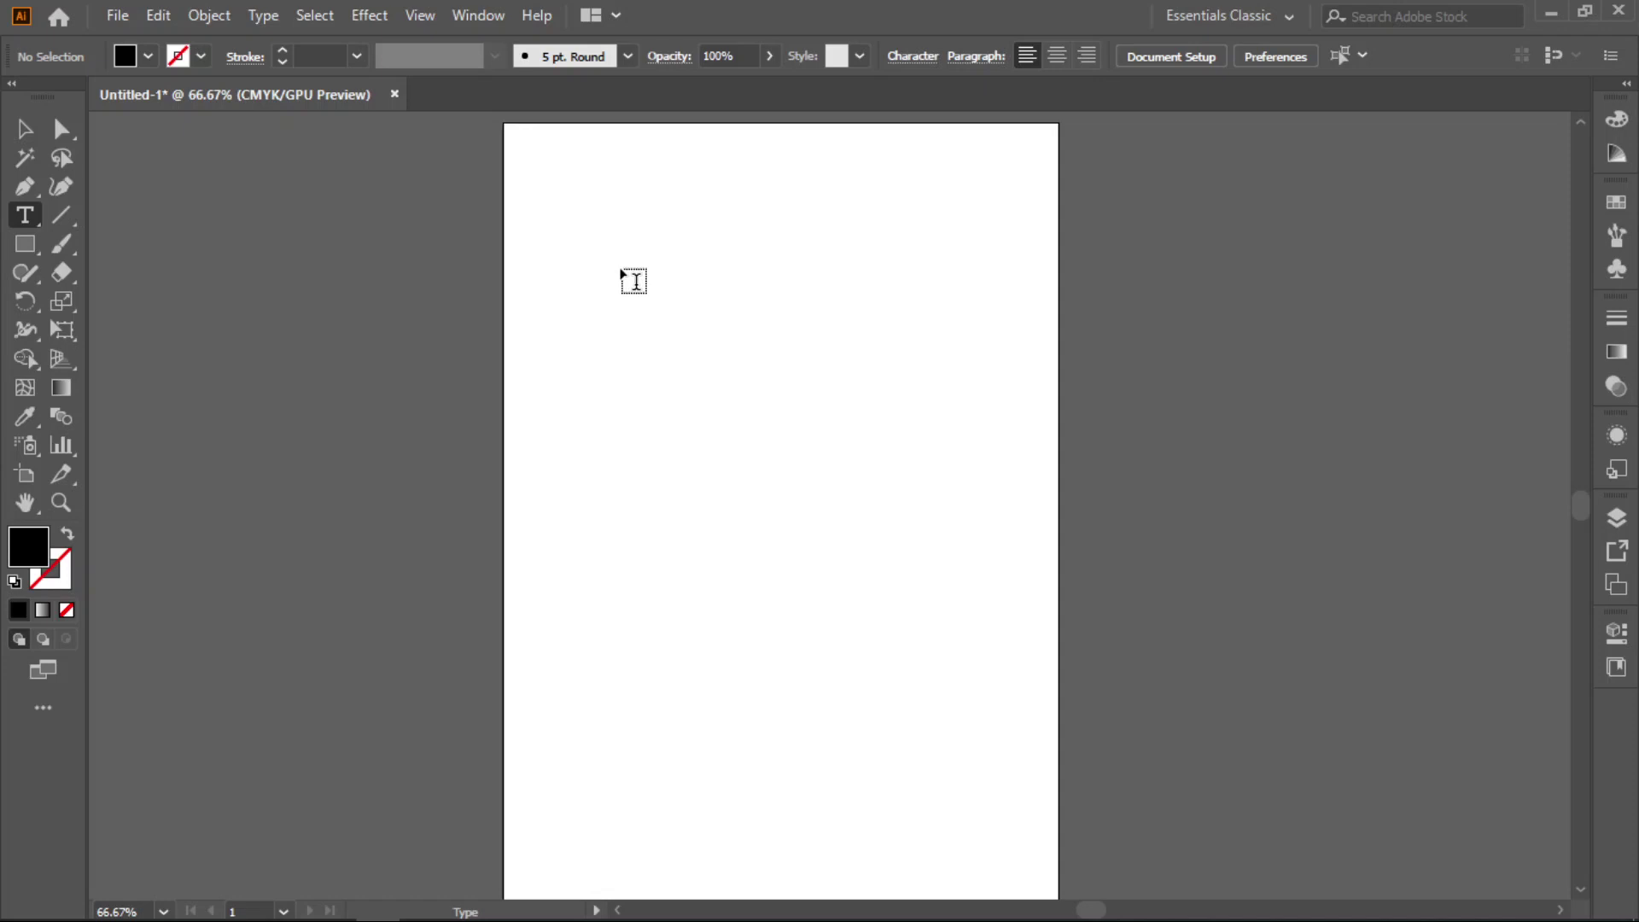
{"action": "left_click", "coordinate": [633, 281]}
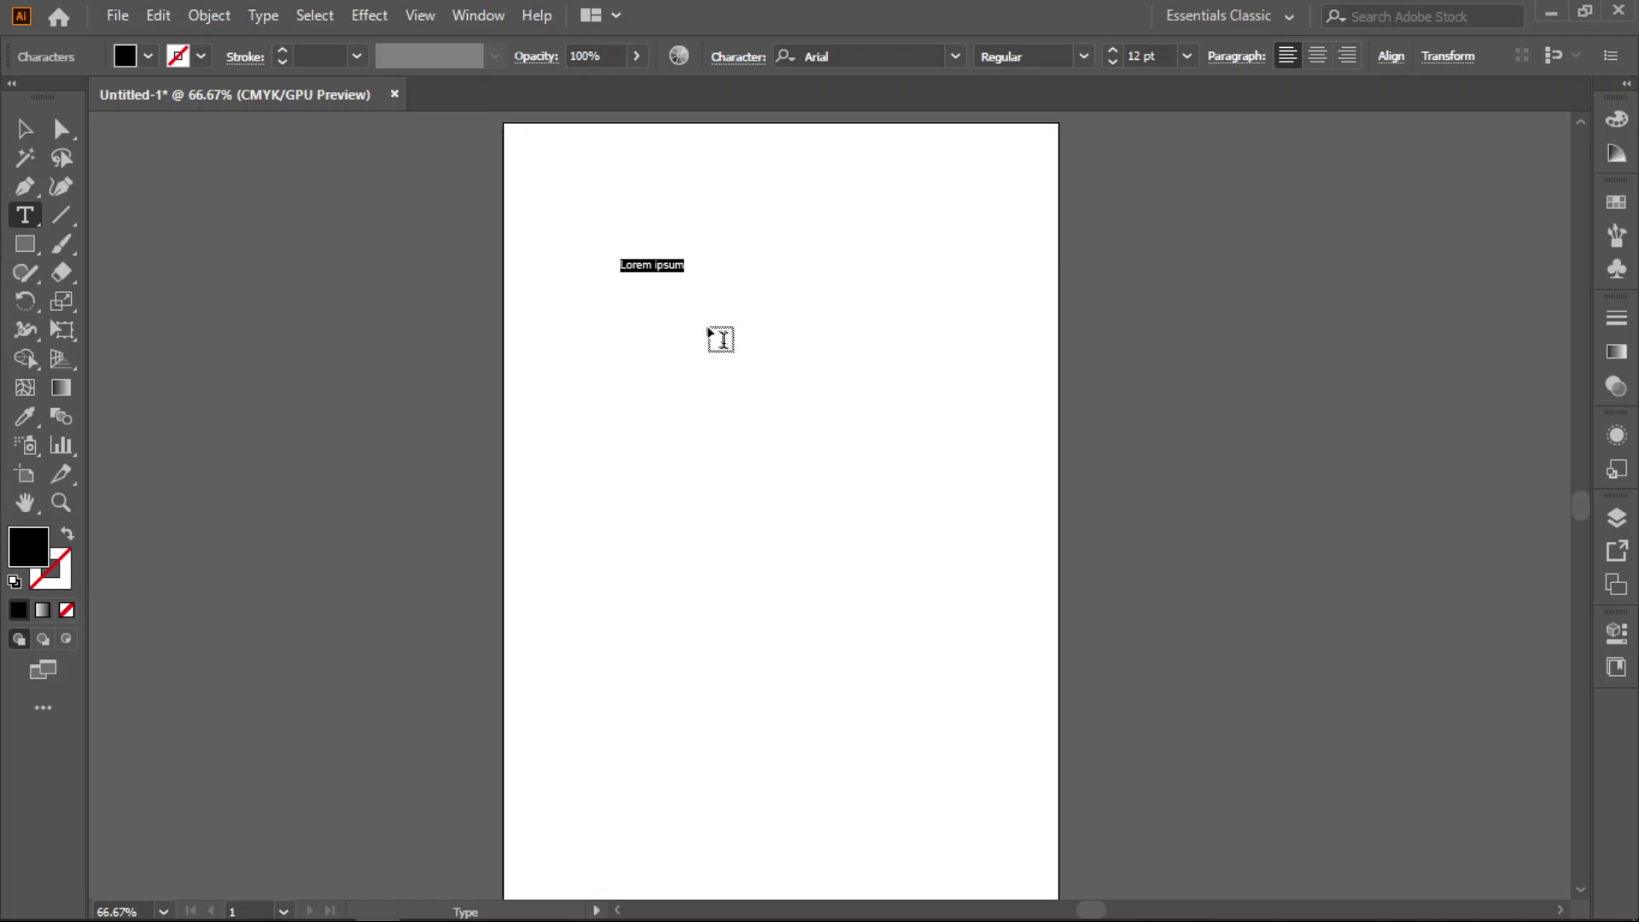
{"action": "scroll", "coordinate": [709, 330], "scroll_direction": "up", "scroll_amount": 1}
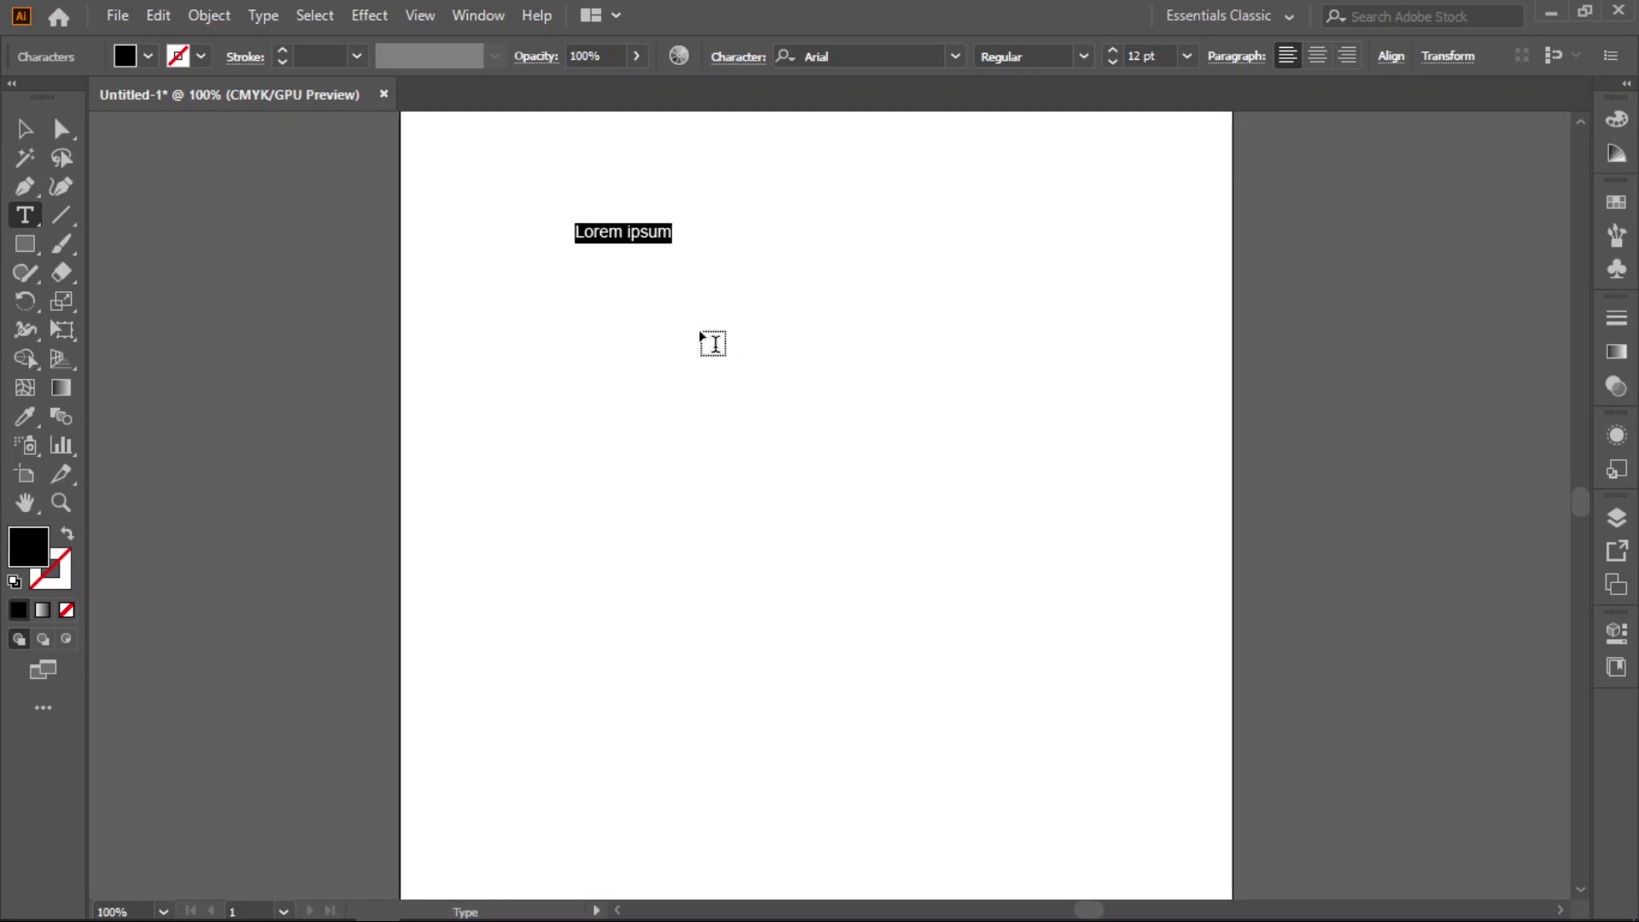
{"action": "type", "text": "T"}
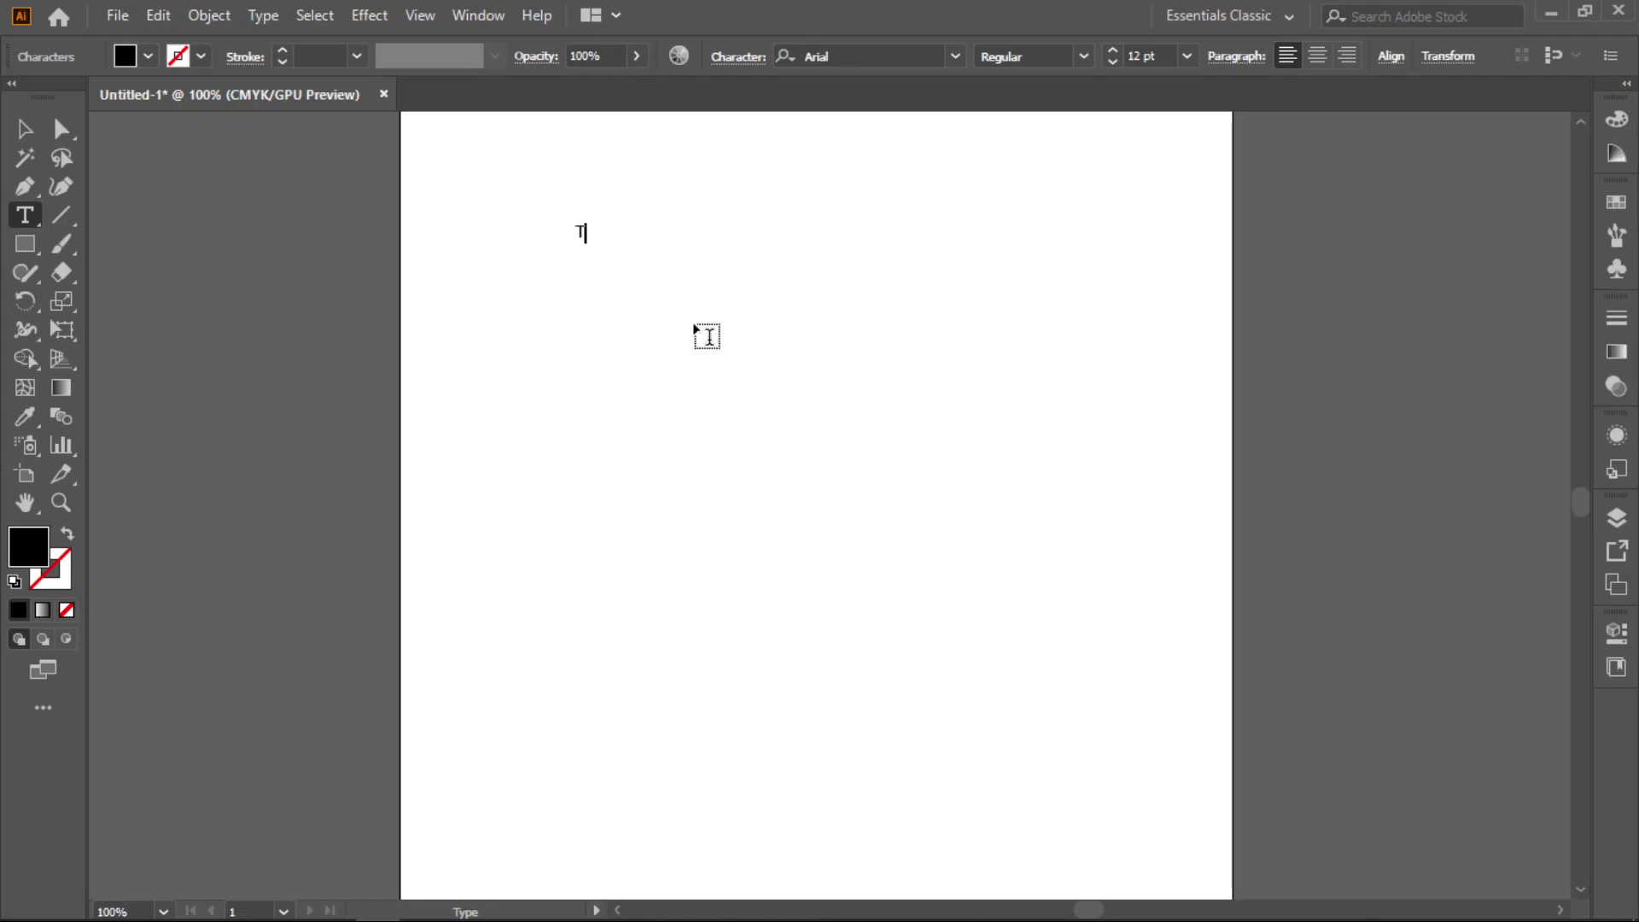
{"action": "type", "text": "his is text"}
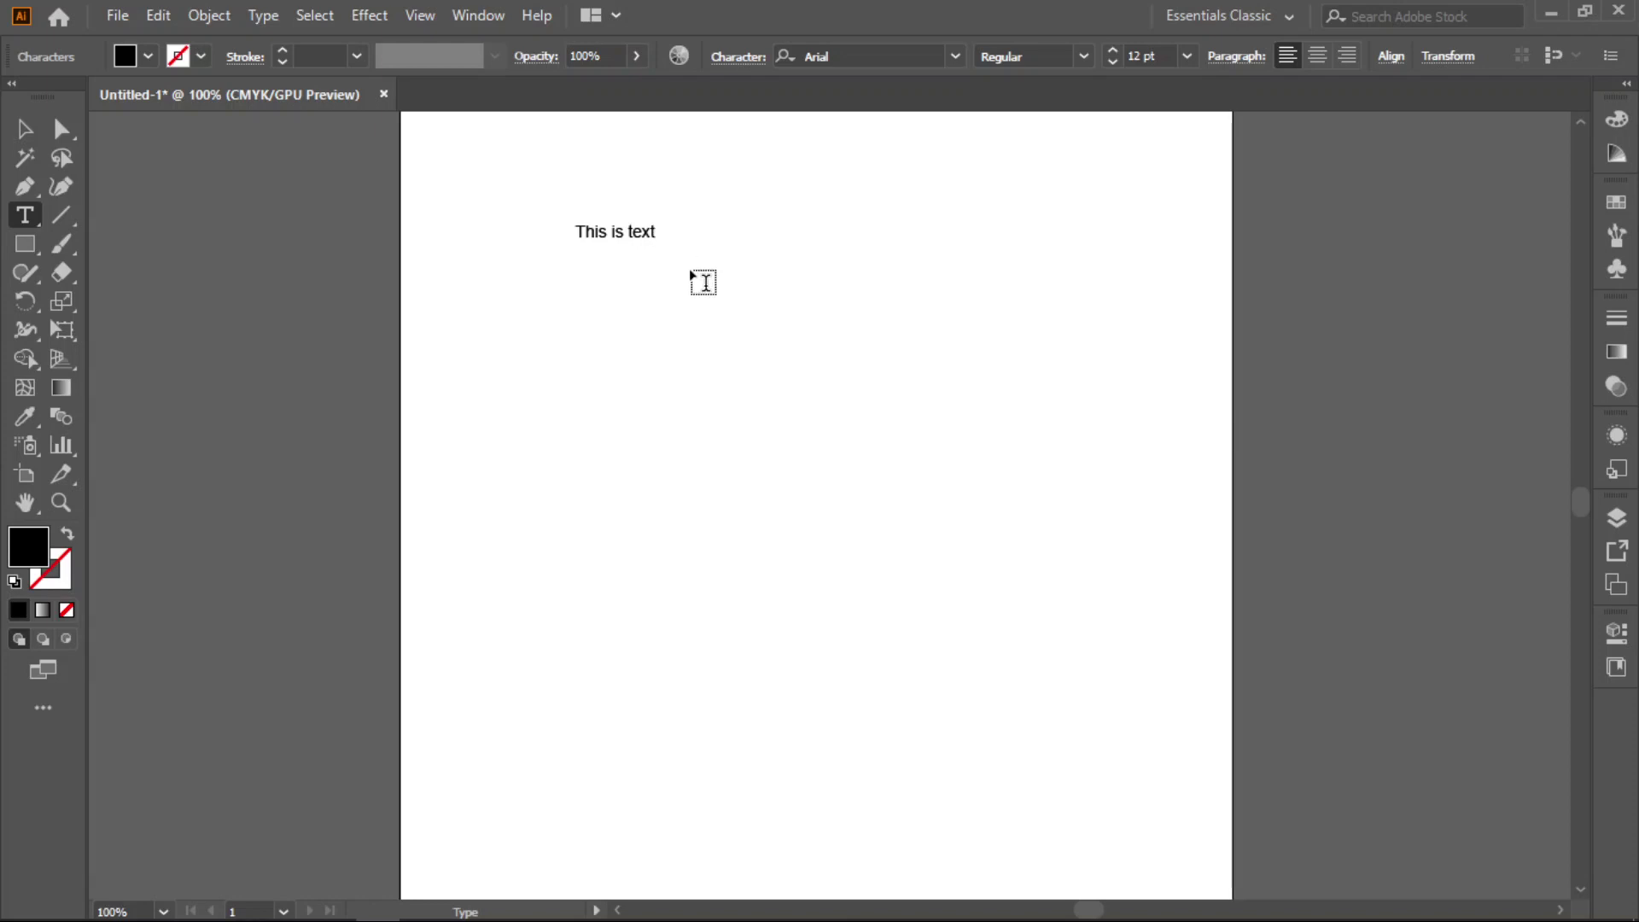
{"action": "scroll", "coordinate": [705, 283], "scroll_direction": "up", "scroll_amount": 1}
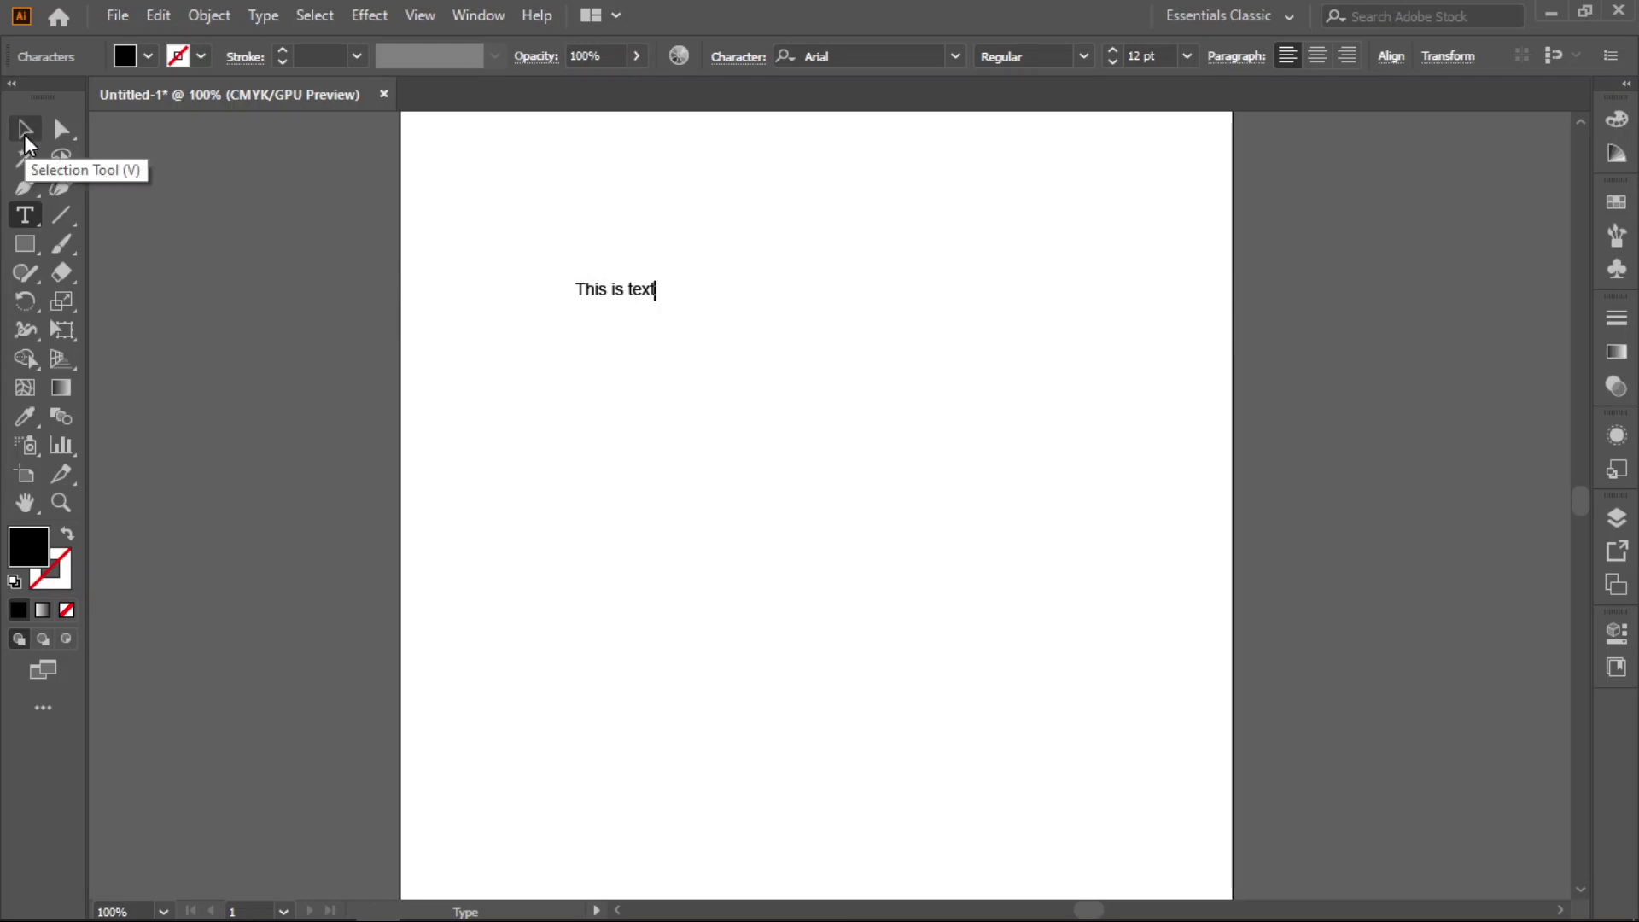
Step: Stretch the text freehand to about 22 pt by its bounding box and set its font size to 12 pt
{"action": "left_click", "coordinate": [25, 137]}
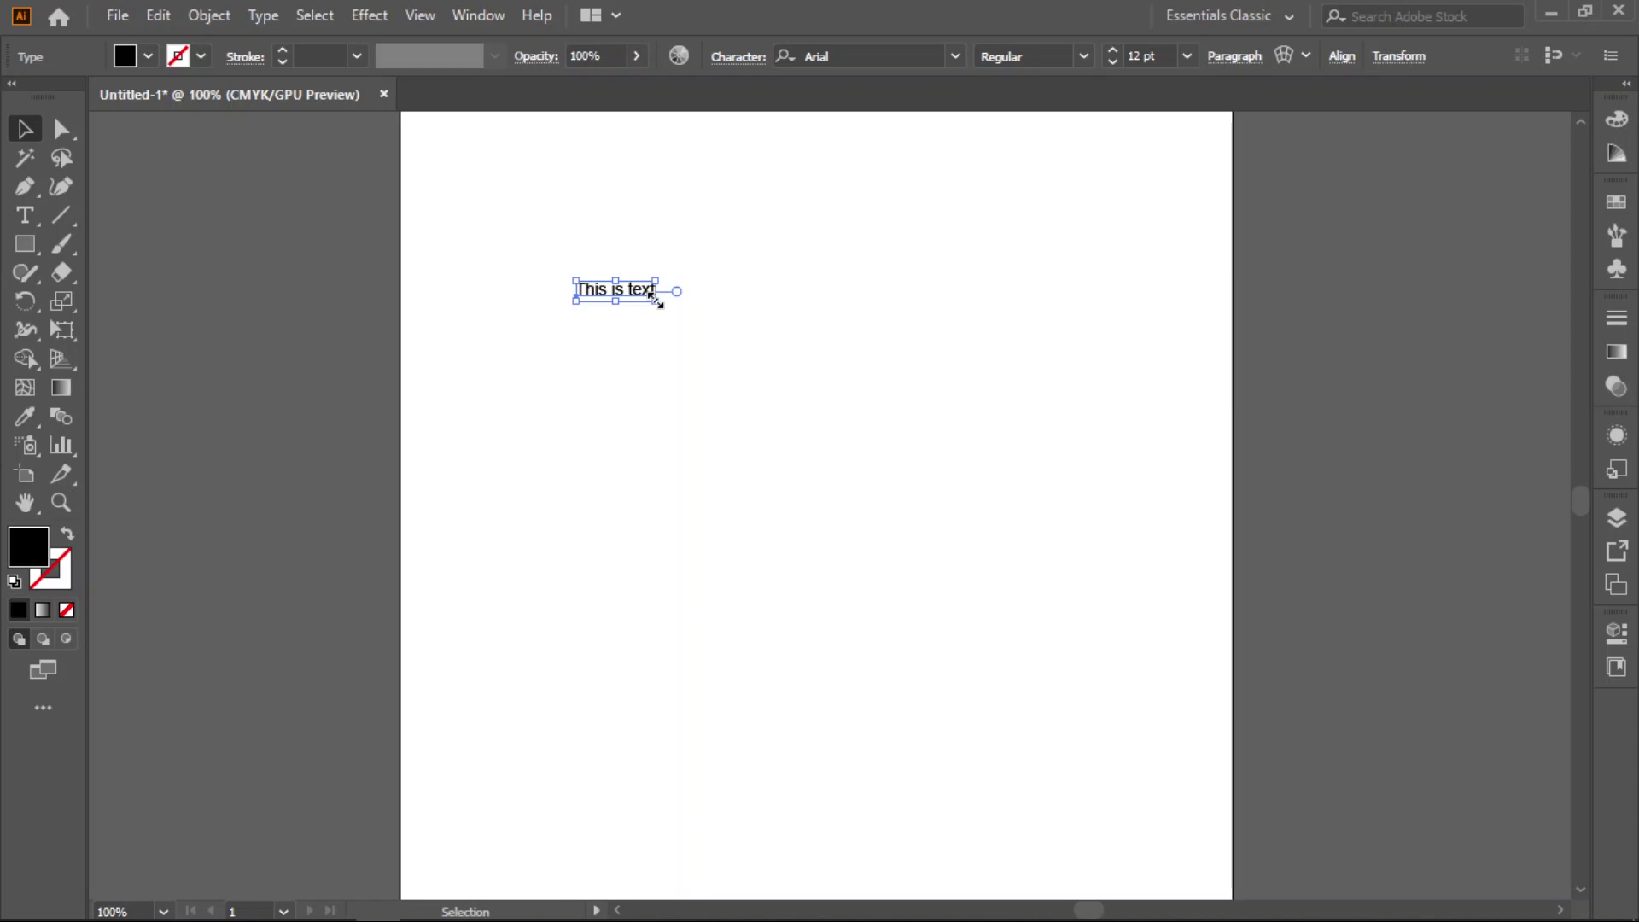
{"action": "mouse_move", "coordinate": [656, 297]}
{"action": "left_mouse_down"}
{"action": "mouse_move", "coordinate": [772, 425]}
{"action": "mouse_move", "coordinate": [1178, 413]}
{"action": "mouse_move", "coordinate": [951, 370]}
{"action": "mouse_move", "coordinate": [627, 256]}
{"action": "mouse_move", "coordinate": [637, 319]}
{"action": "mouse_move", "coordinate": [677, 318]}
{"action": "left_mouse_up"}
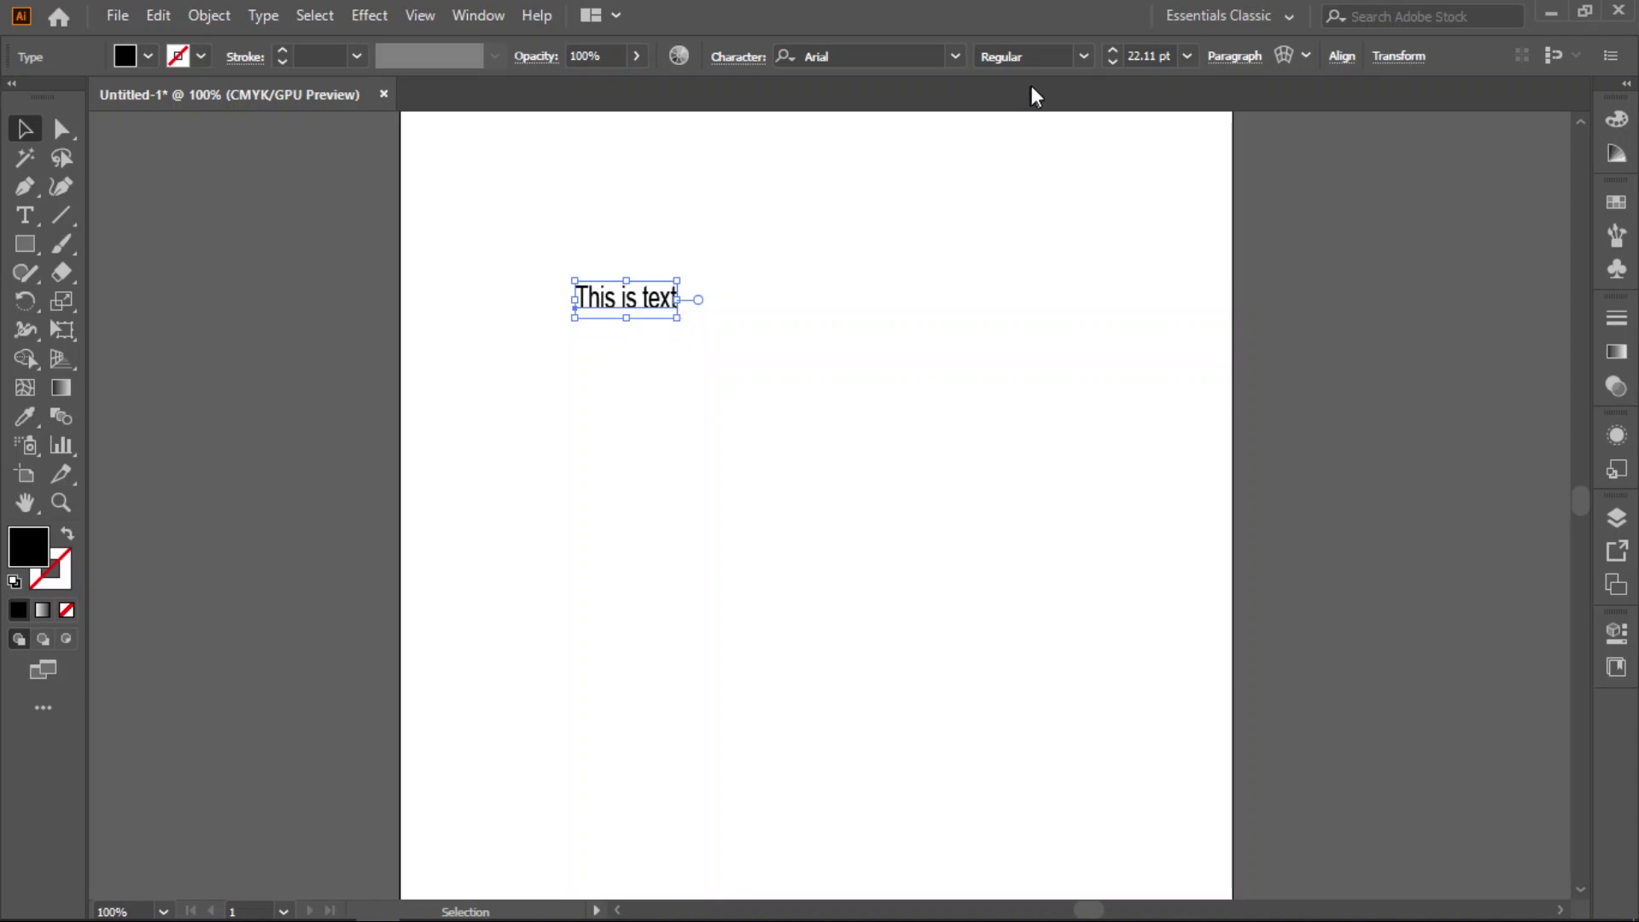
{"action": "left_click", "coordinate": [1187, 54]}
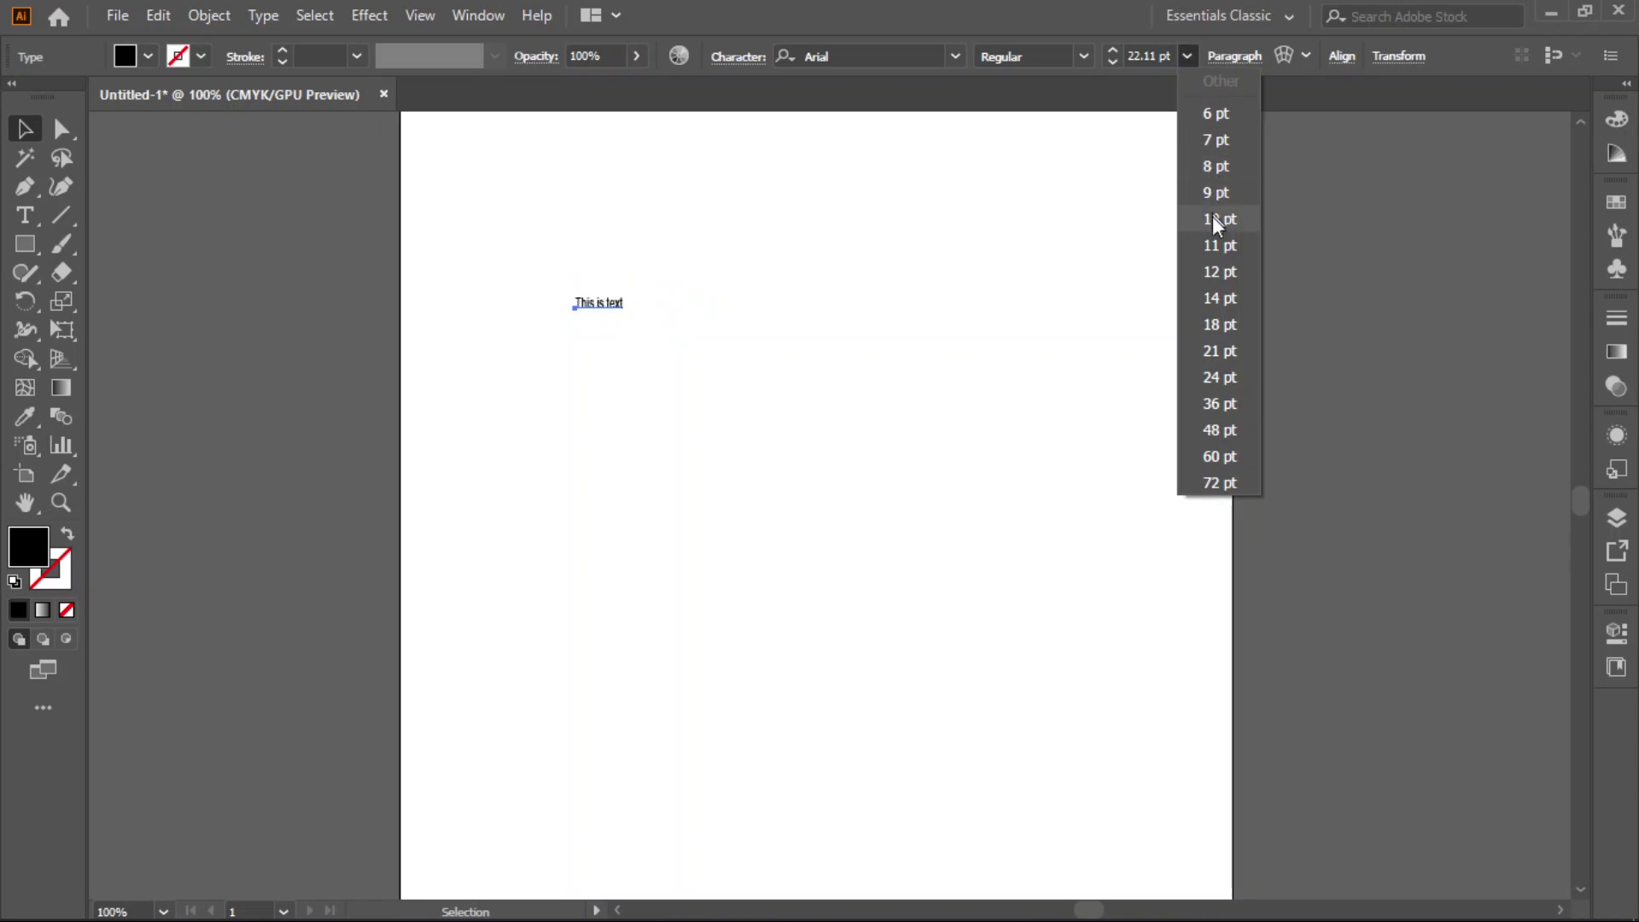
{"action": "left_click", "coordinate": [1220, 272]}
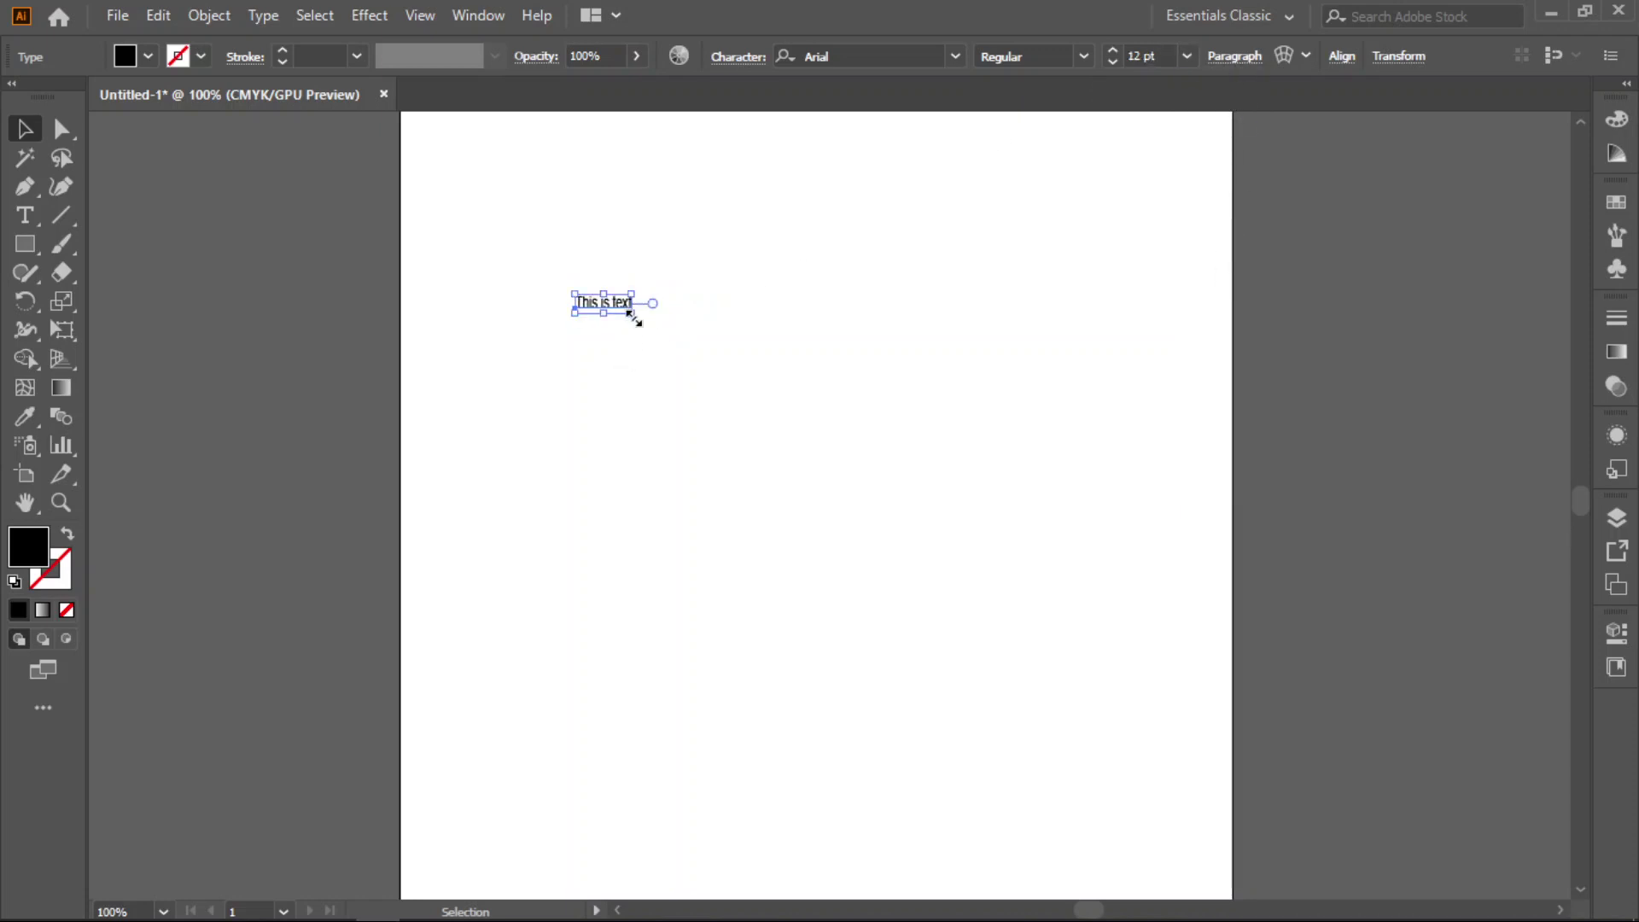
Step: Enlarge the text freehand by its bounding box to a font size of about 82 pt
{"action": "left_click_drag", "start_coordinate": [605, 312], "coordinate": [603, 407]}
{"action": "left_click_drag", "start_coordinate": [748, 347], "coordinate": [829, 348]}
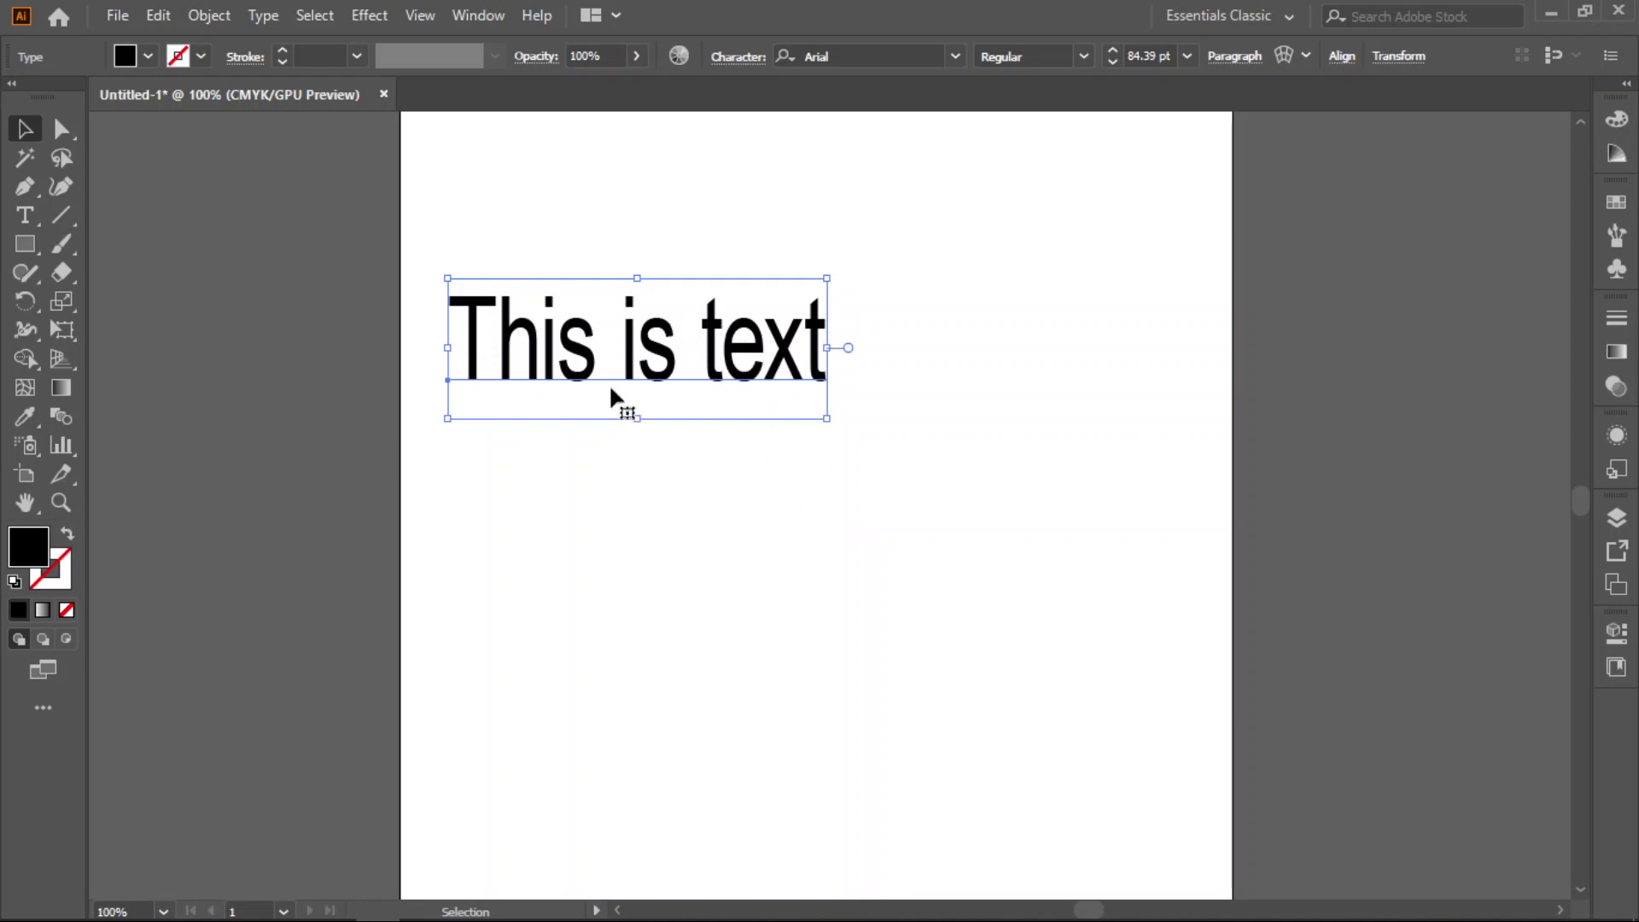
{"action": "mouse_move", "coordinate": [638, 418]}
{"action": "left_mouse_down"}
{"action": "mouse_move", "coordinate": [641, 465]}
{"action": "mouse_move", "coordinate": [648, 350]}
{"action": "mouse_move", "coordinate": [645, 416]}
{"action": "left_mouse_up"}
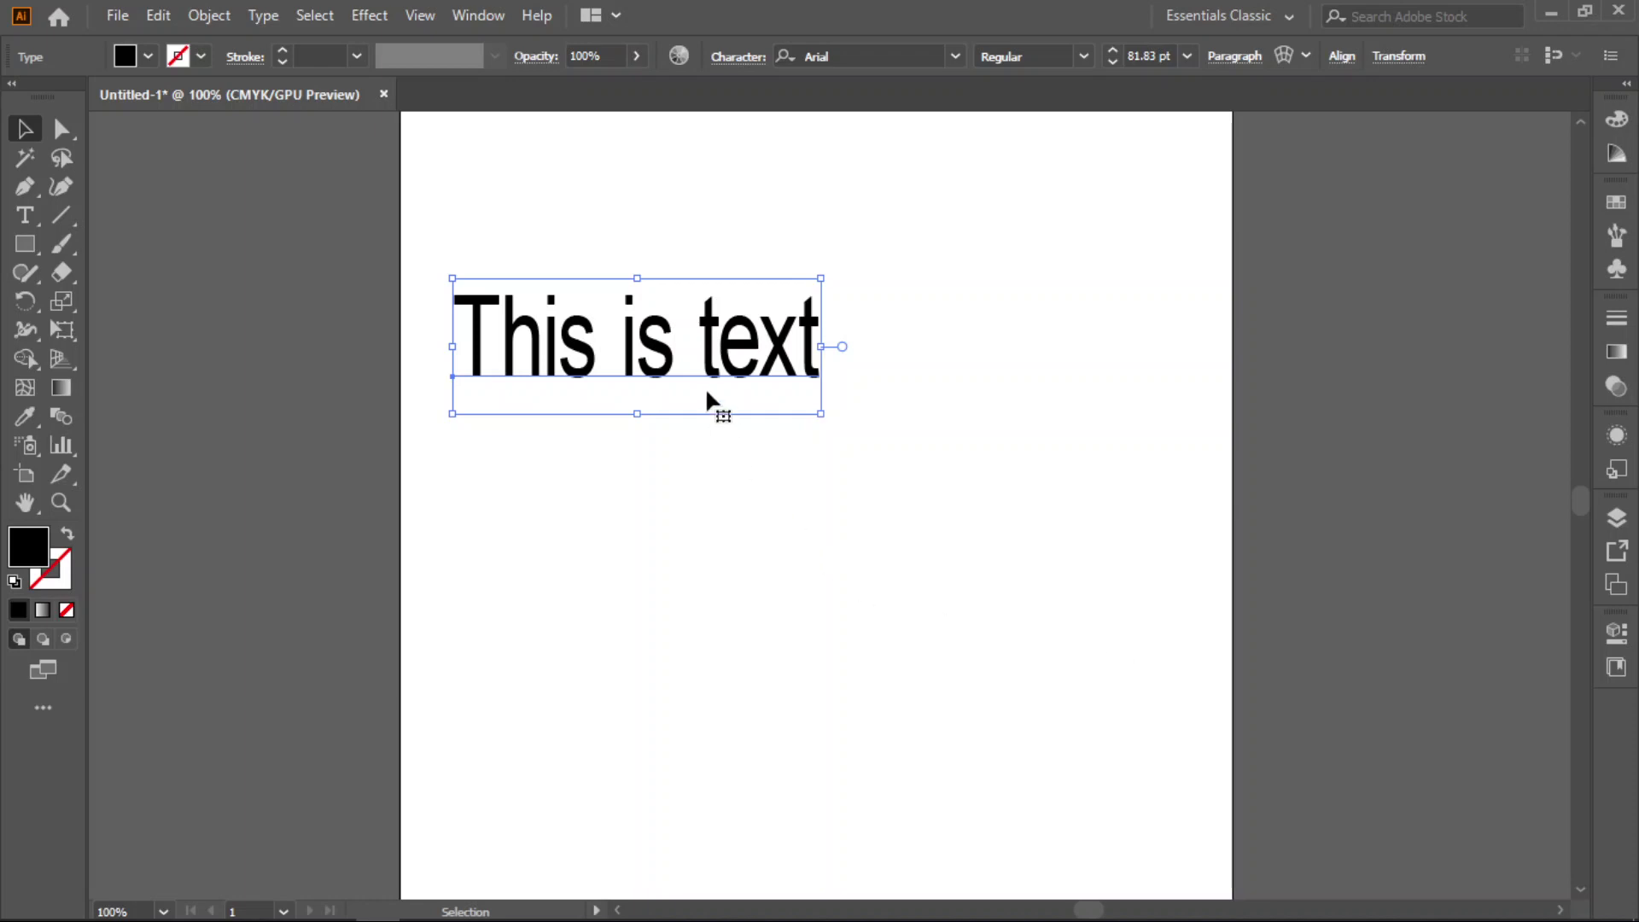
Step: Set the text's font size to 72 pt and scale it down freehand to about 69 pt
{"action": "left_click", "coordinate": [1187, 57]}
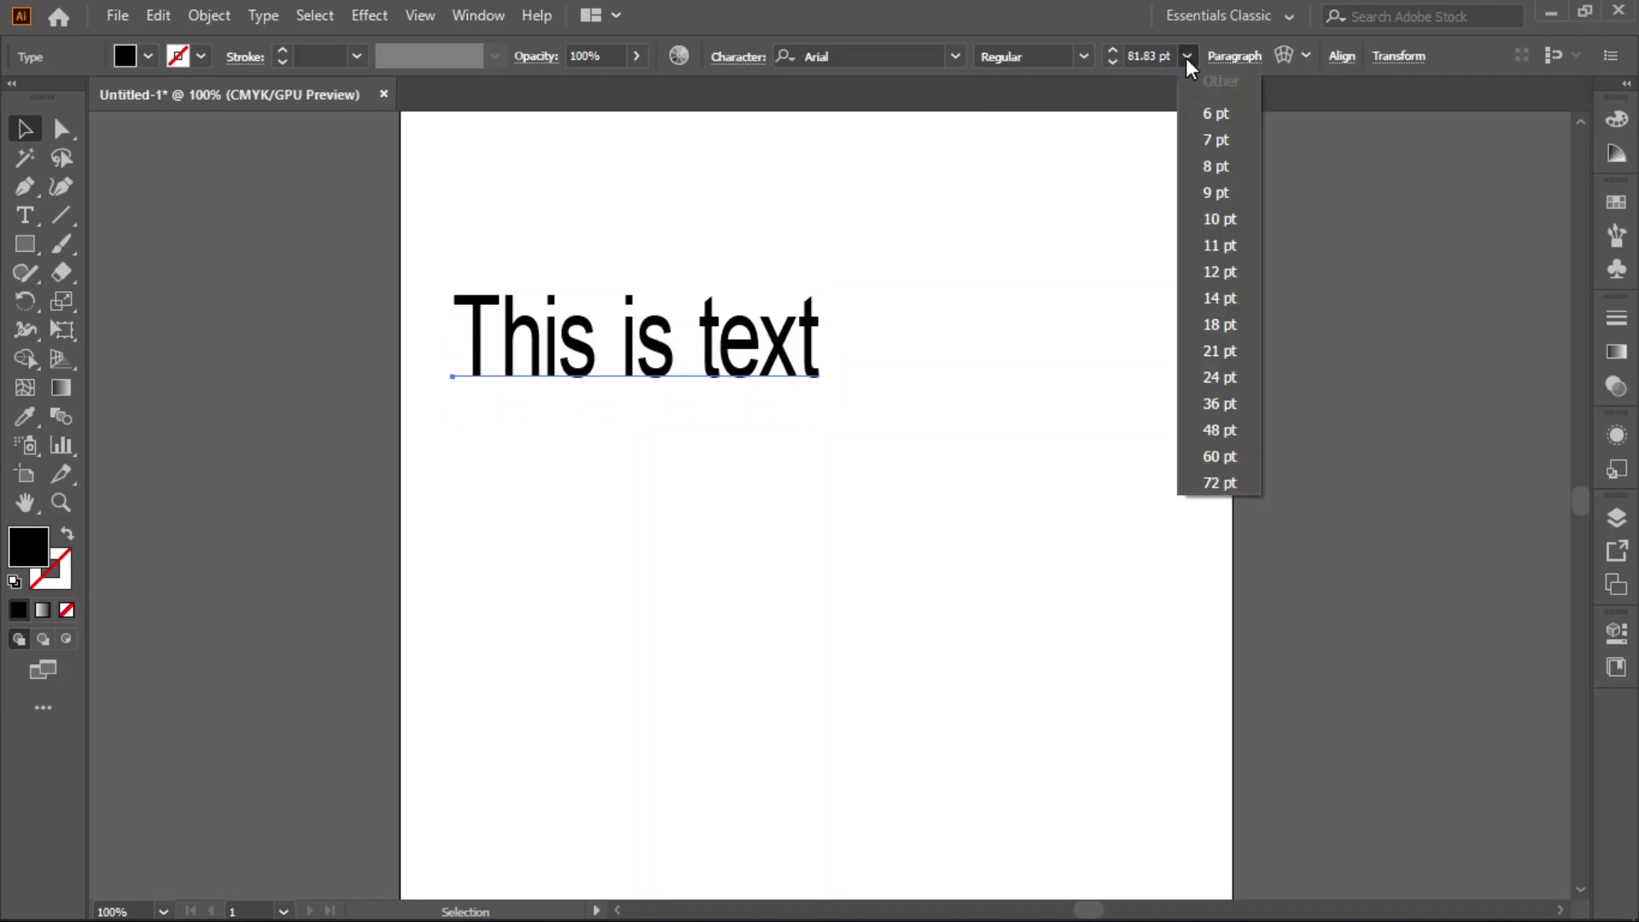
{"action": "left_click", "coordinate": [1208, 487]}
{"action": "mouse_move", "coordinate": [618, 407]}
{"action": "left_mouse_down"}
{"action": "mouse_move", "coordinate": [618, 439]}
{"action": "mouse_move", "coordinate": [629, 400]}
{"action": "left_mouse_up"}
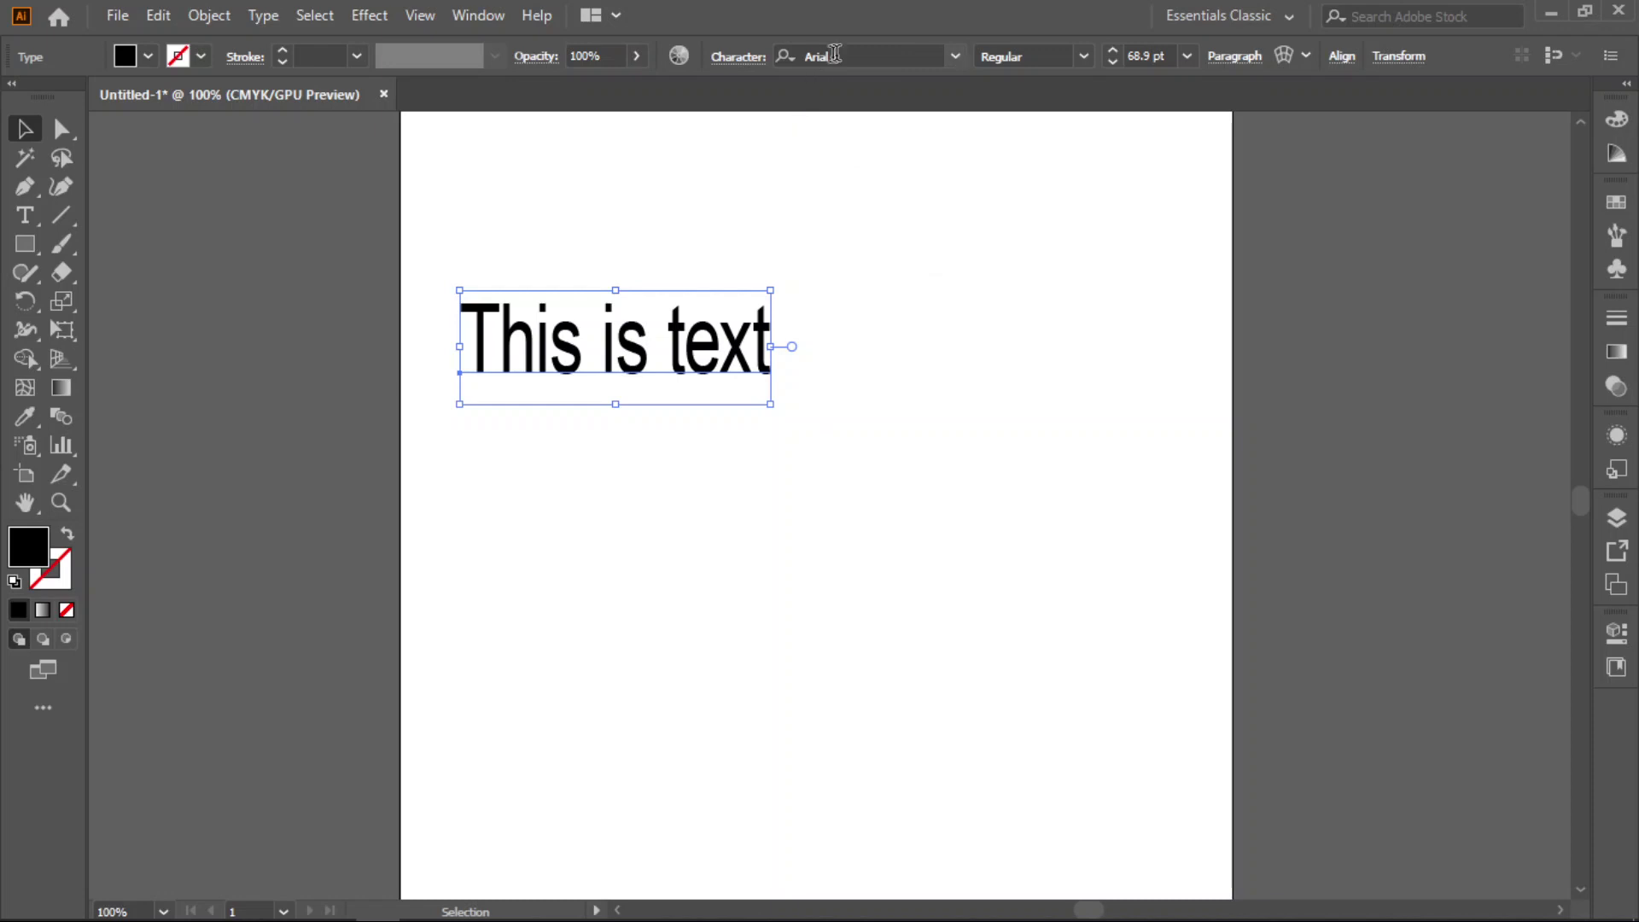
Step: Look through the font families and the font styles for the text, keeping Arial Regular
{"action": "left_click", "coordinate": [953, 61]}
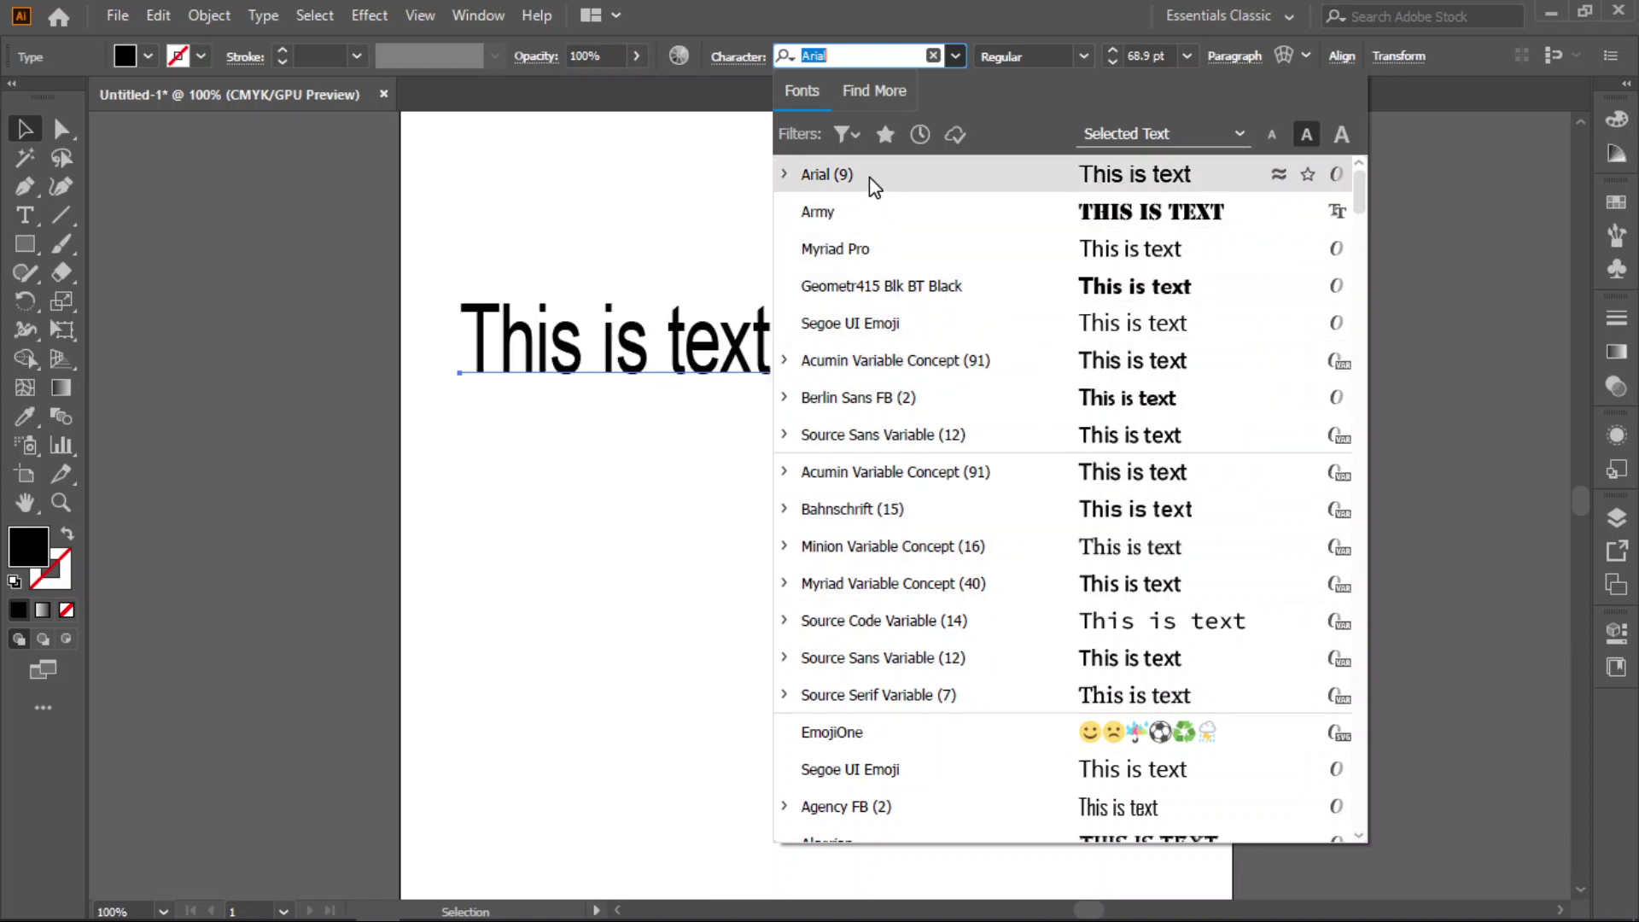
{"action": "left_click", "coordinate": [927, 186]}
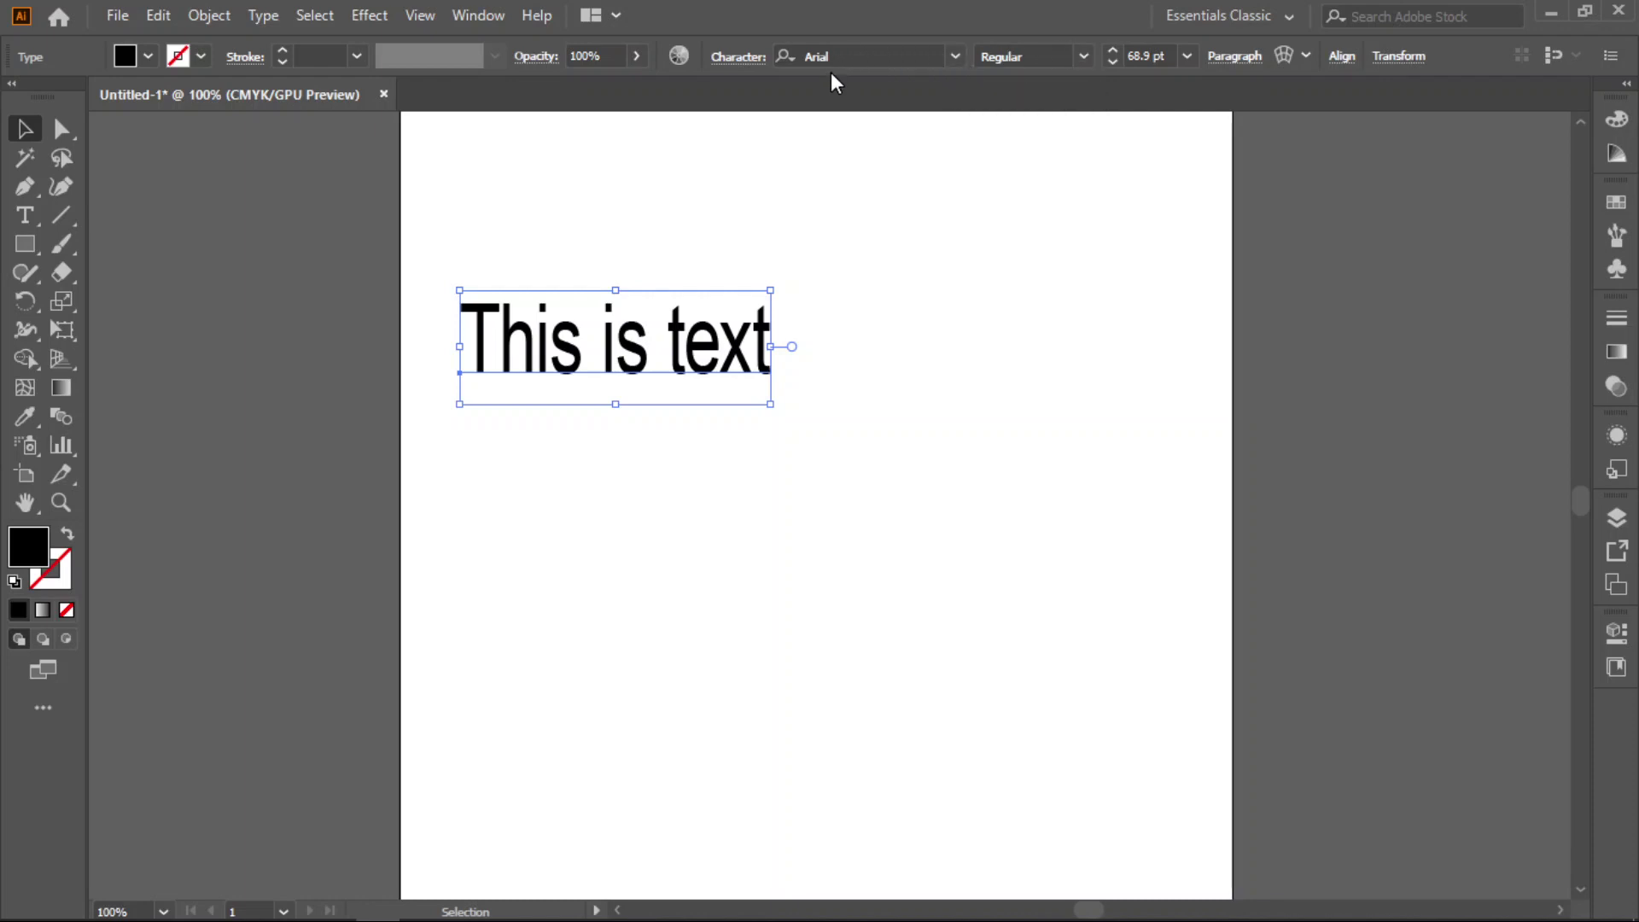
{"action": "left_click", "coordinate": [1083, 57]}
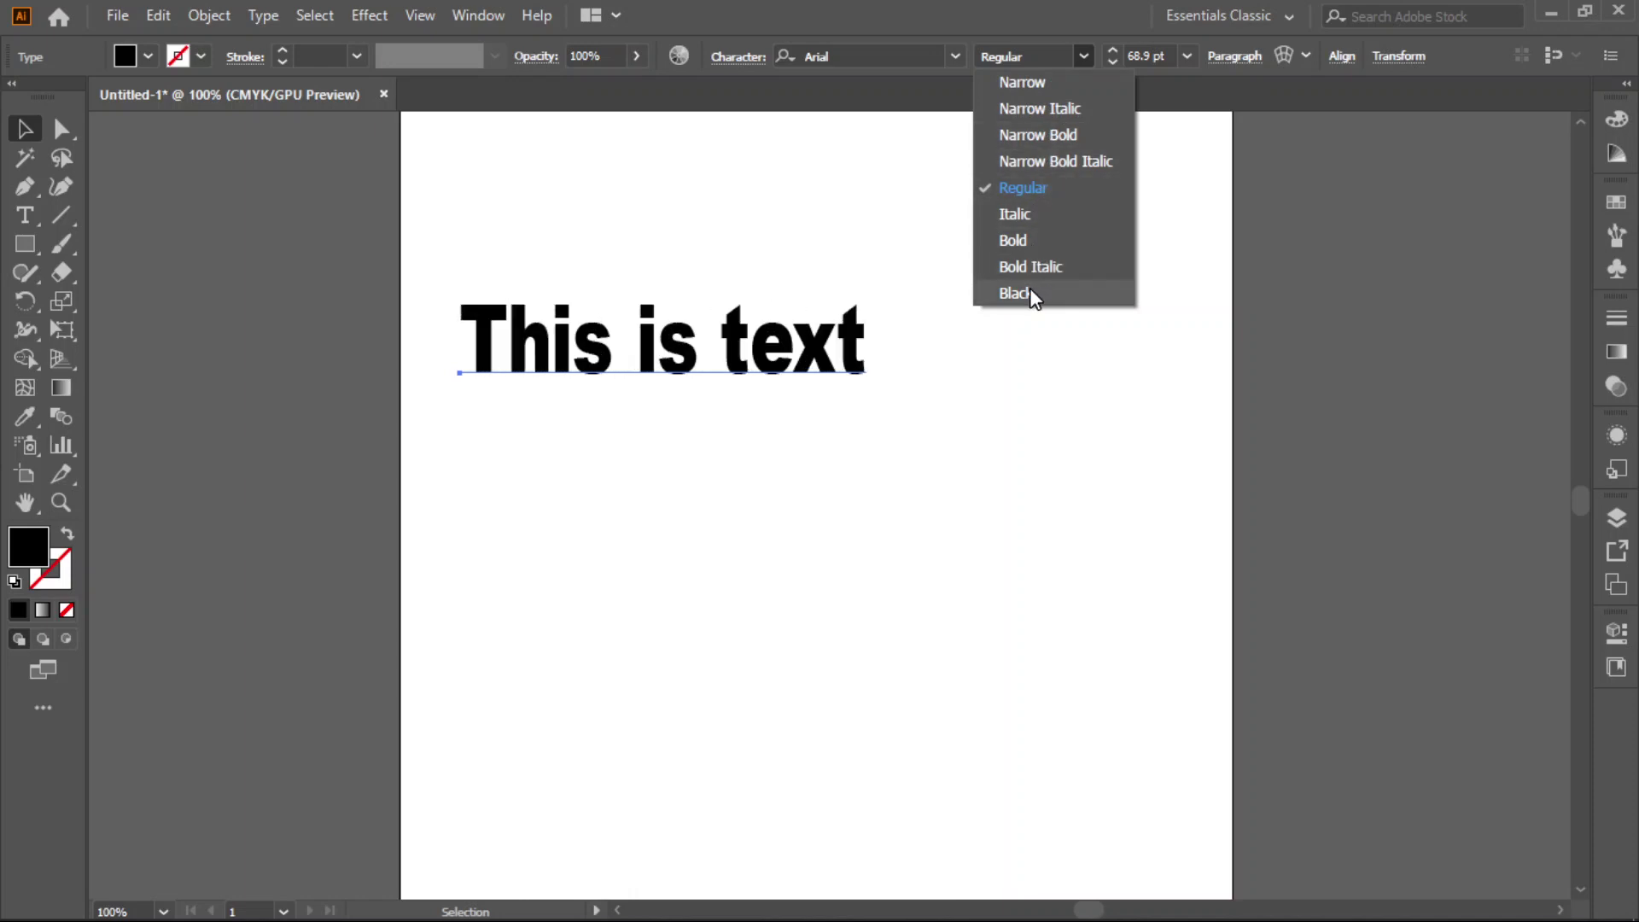
{"action": "left_click", "coordinate": [1031, 188]}
Step: Set the text's font size to 72 pt and briefly view its character options
{"action": "left_click", "coordinate": [1187, 54]}
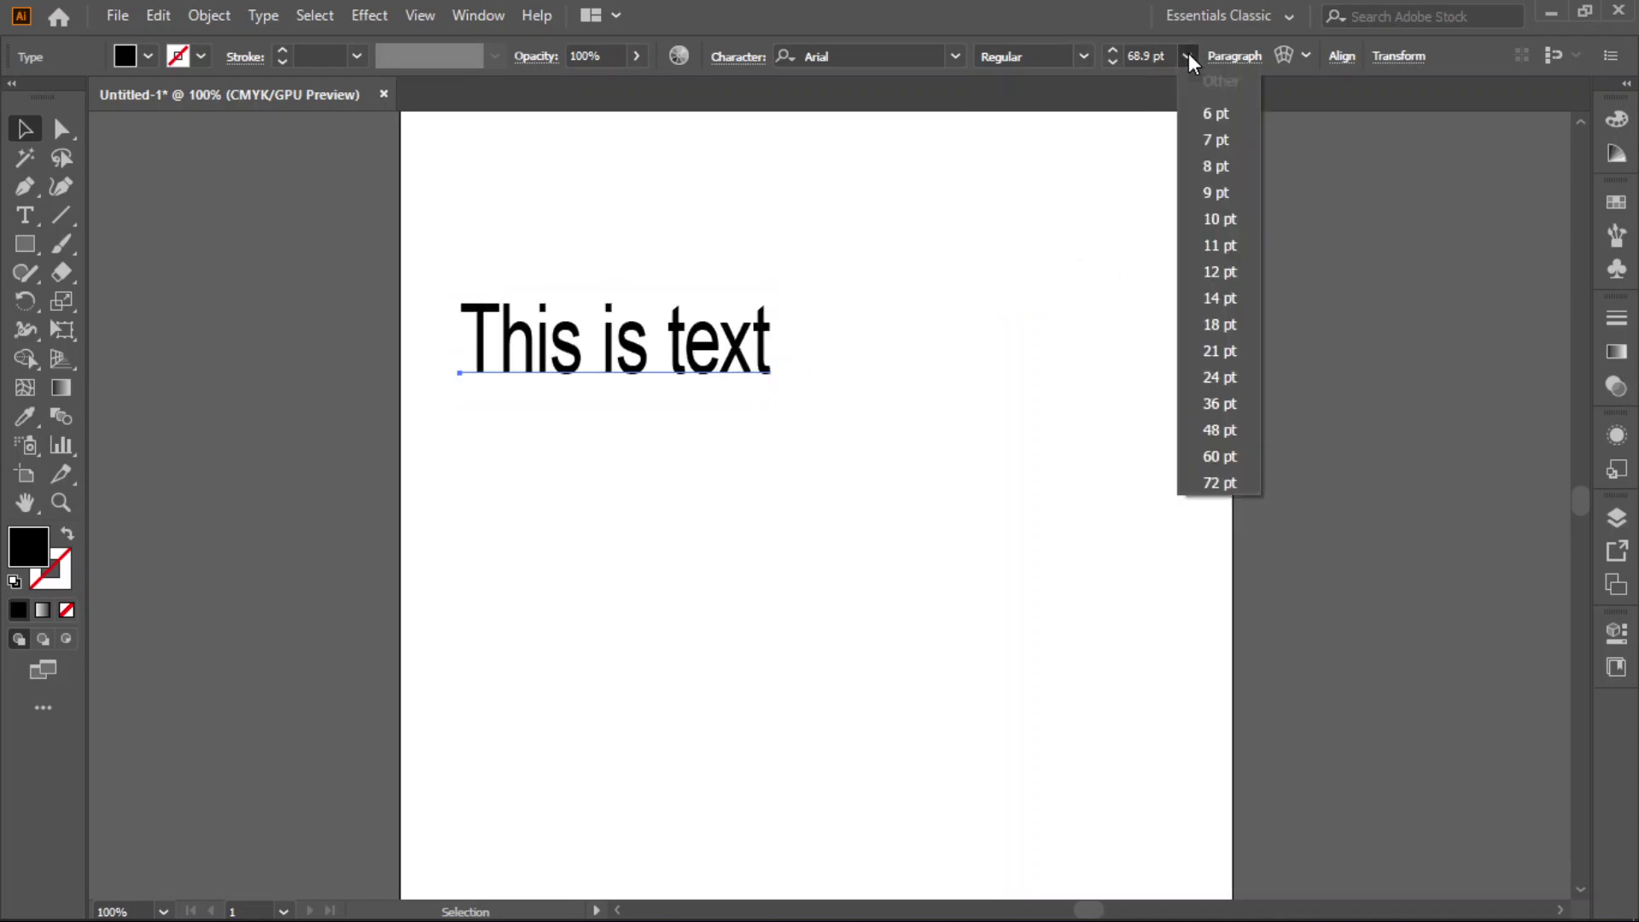
{"action": "left_click", "coordinate": [1226, 483]}
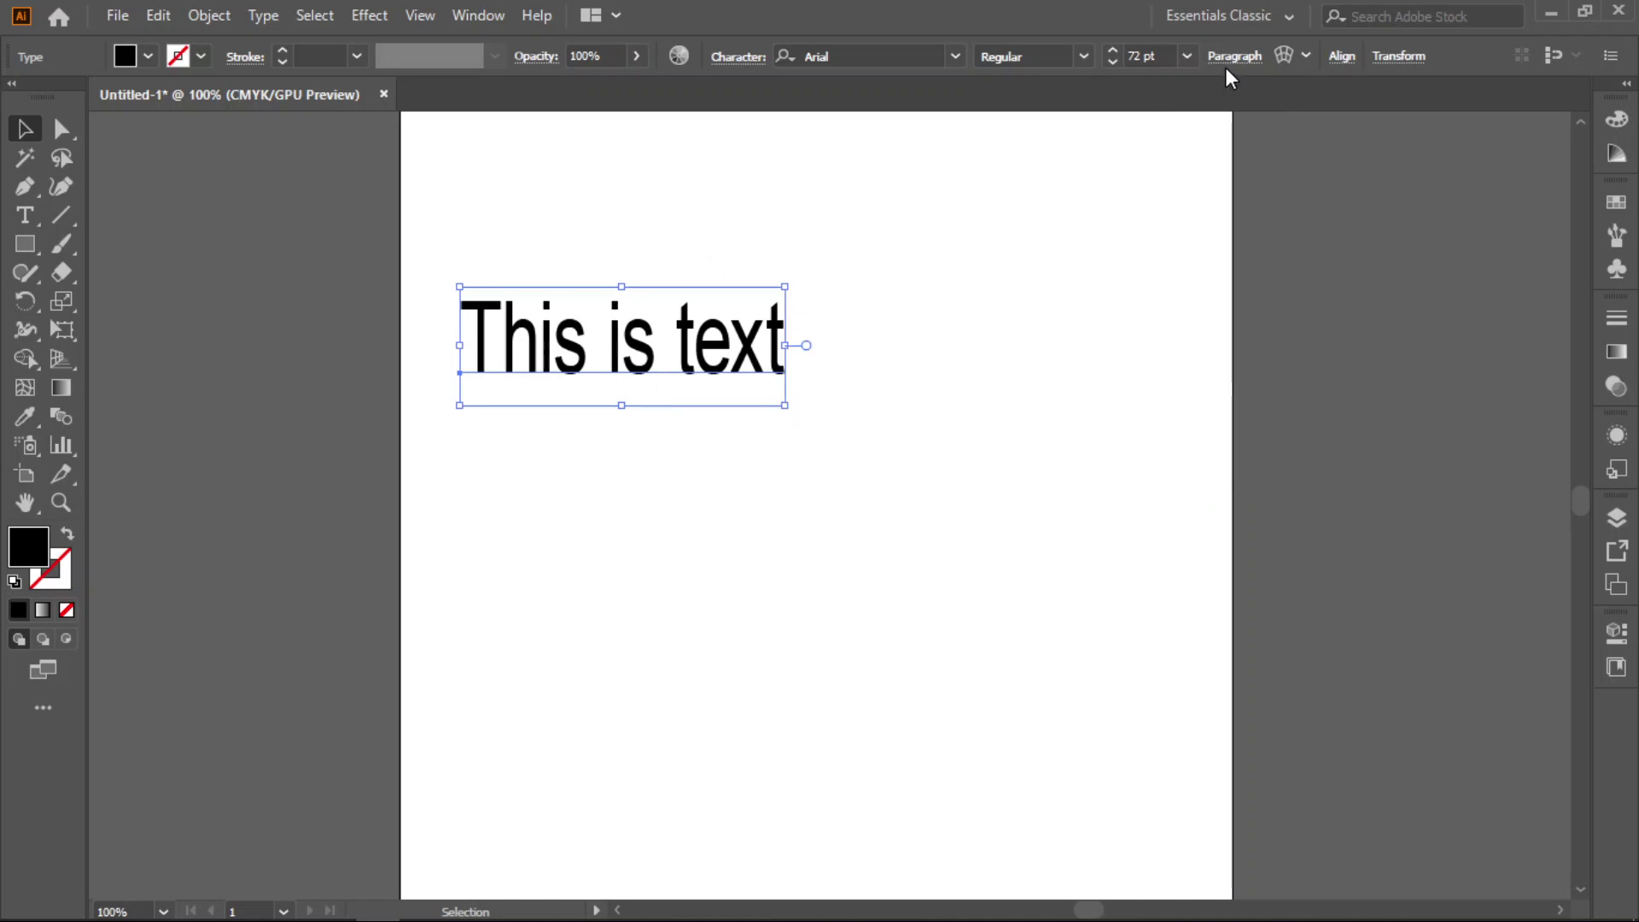
{"action": "left_click", "coordinate": [736, 56]}
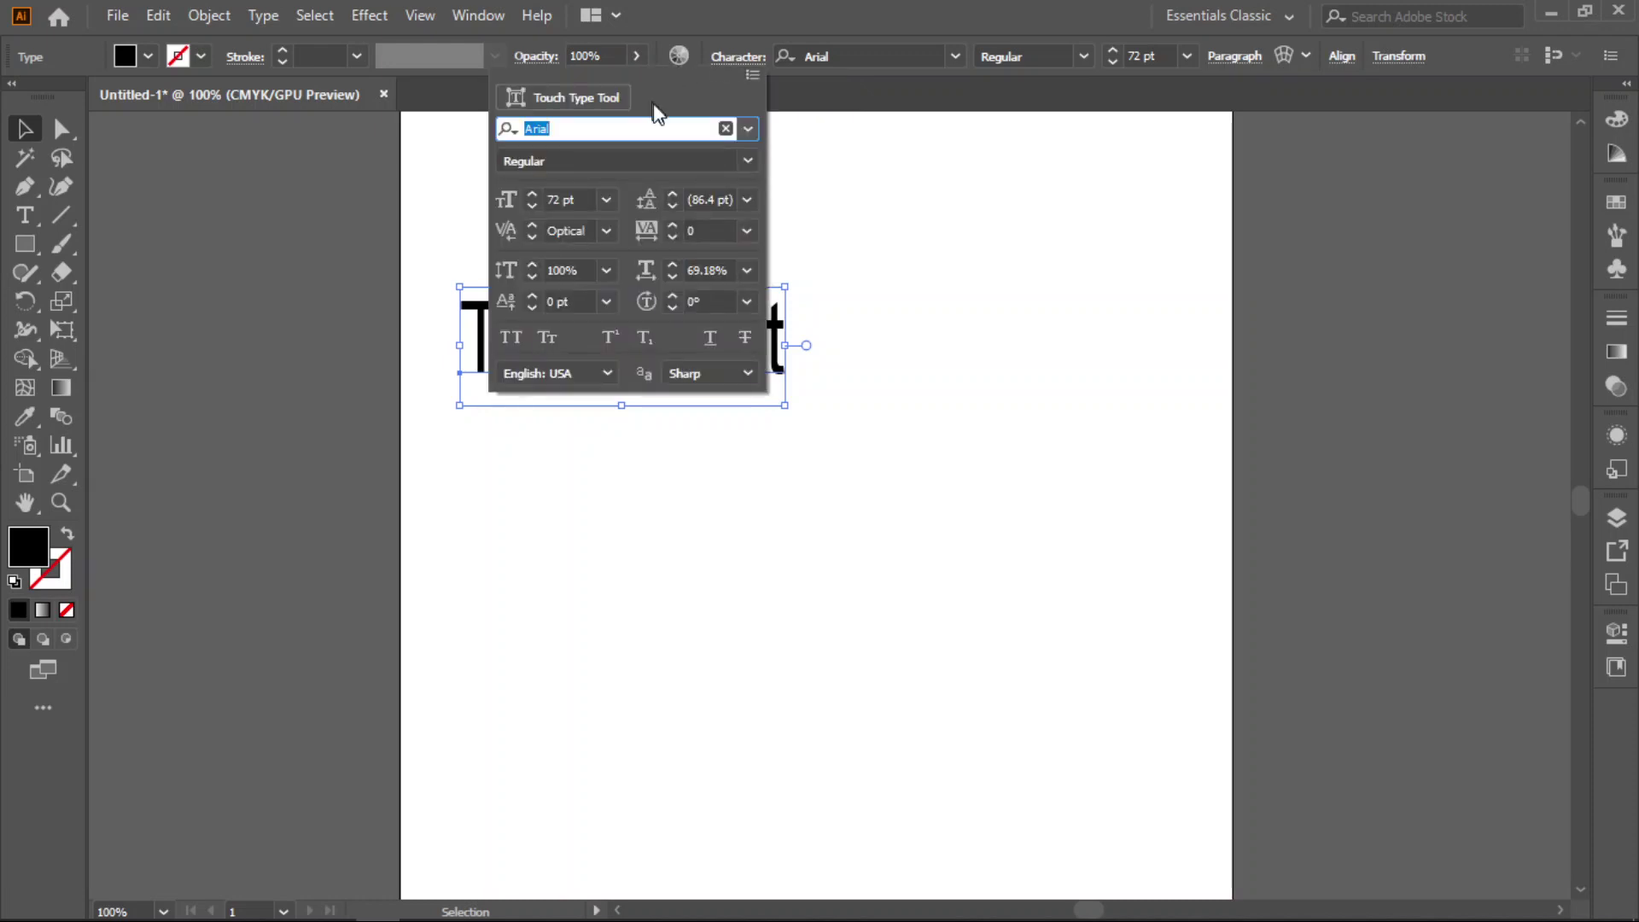
{"action": "left_click", "coordinate": [739, 57]}
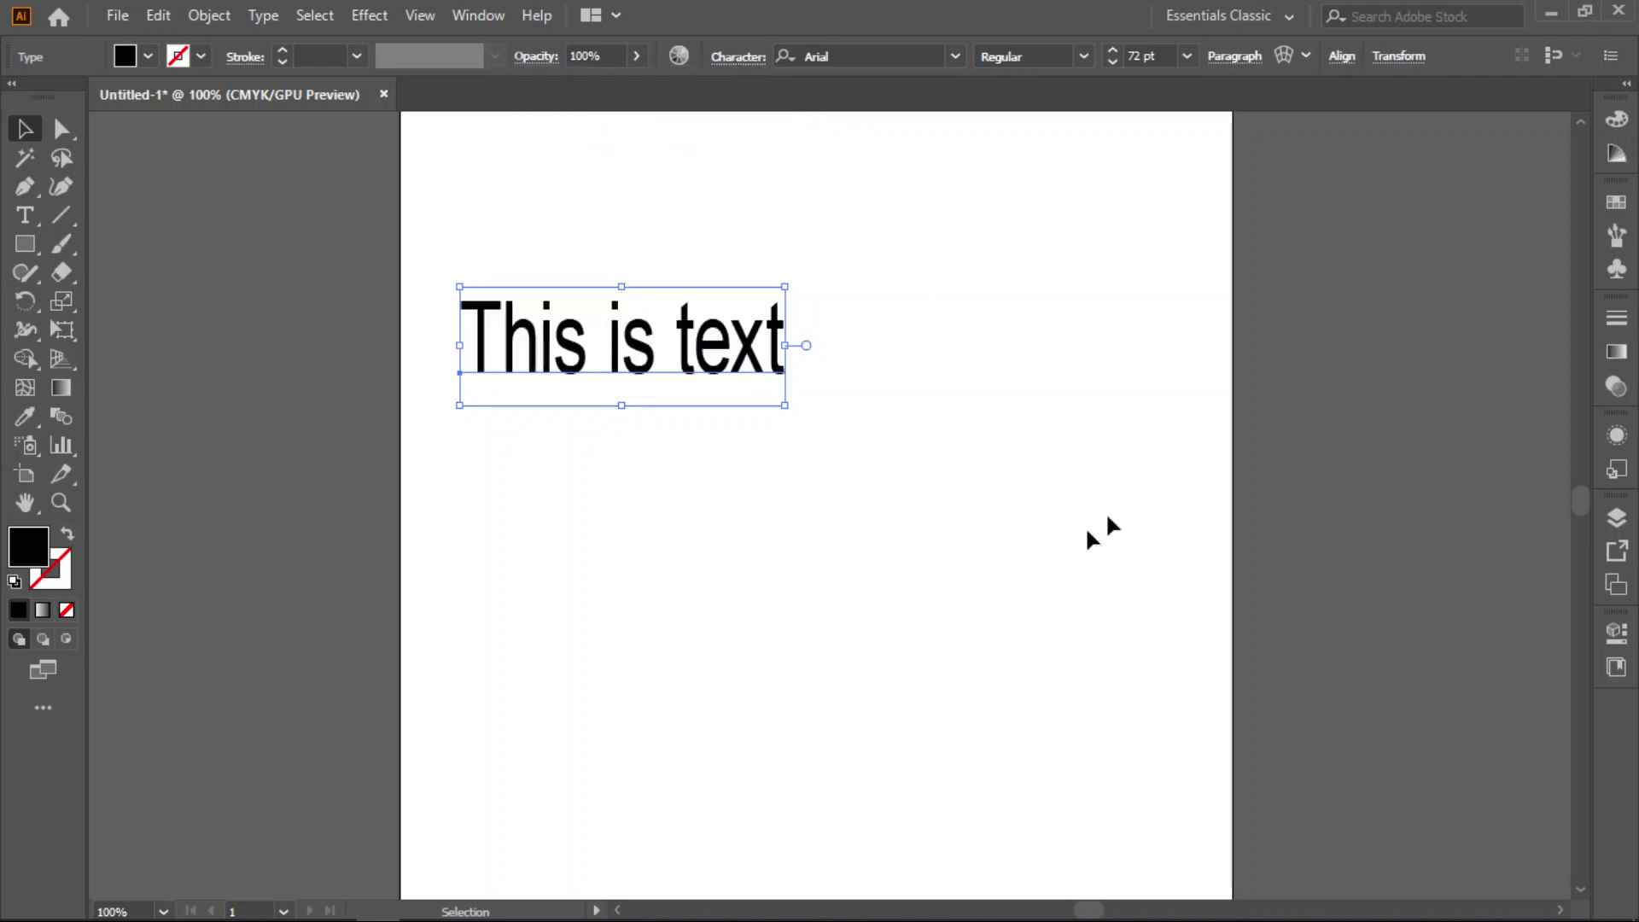
Step: Show the floating Character panel and move it to the blank area beside the text
{"action": "left_click", "coordinate": [472, 15]}
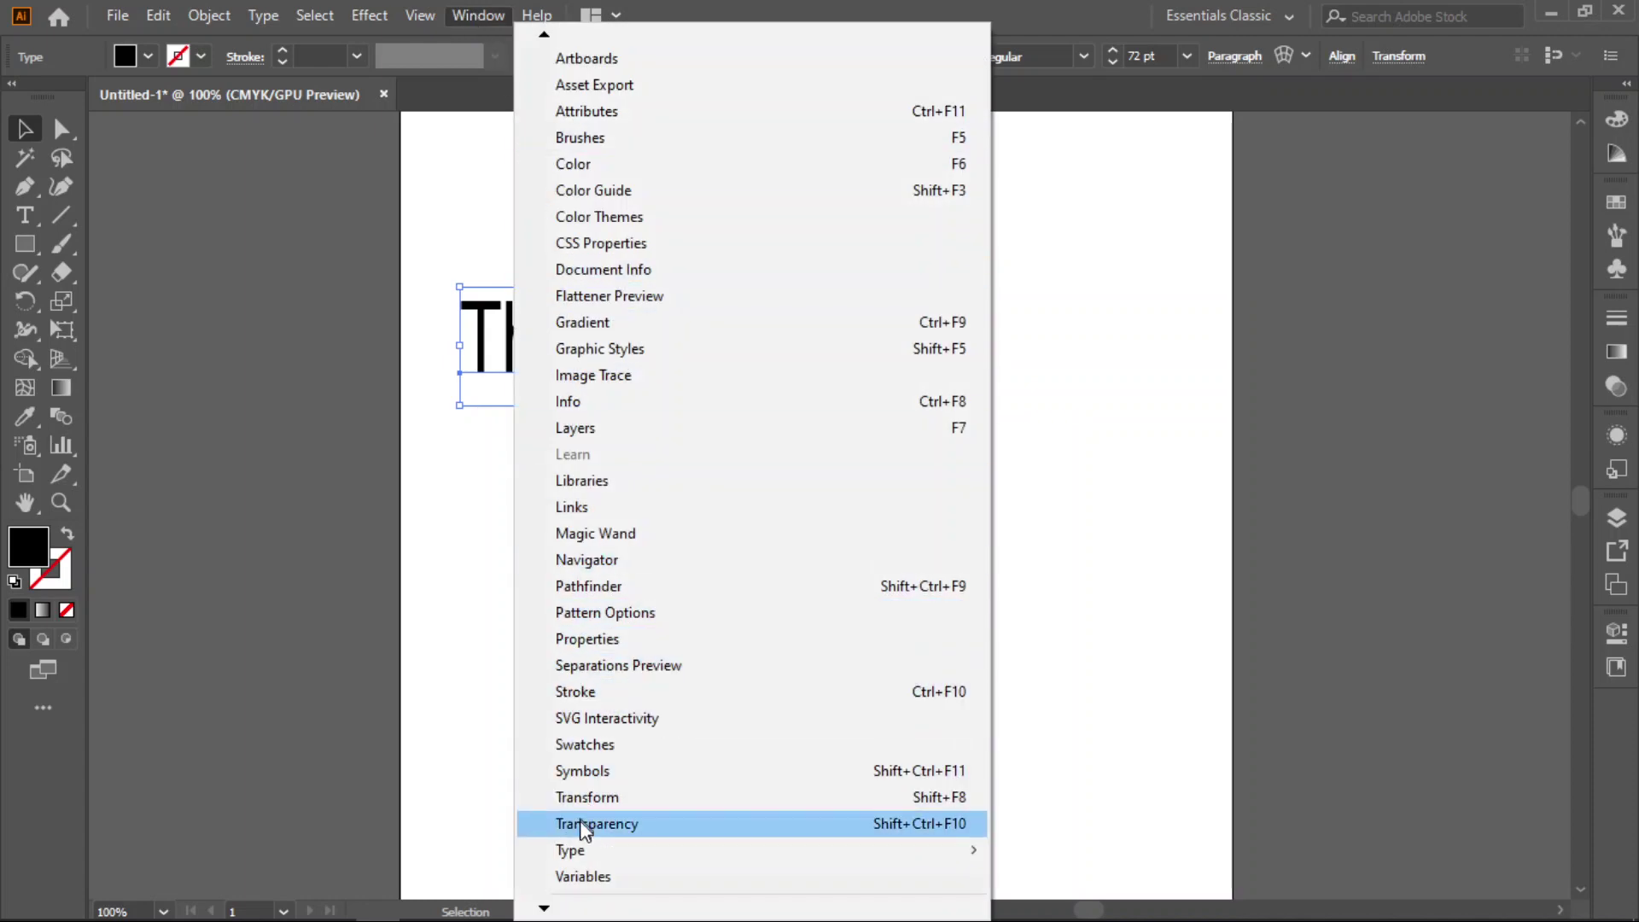
{"action": "mouse_move", "coordinate": [640, 862]}
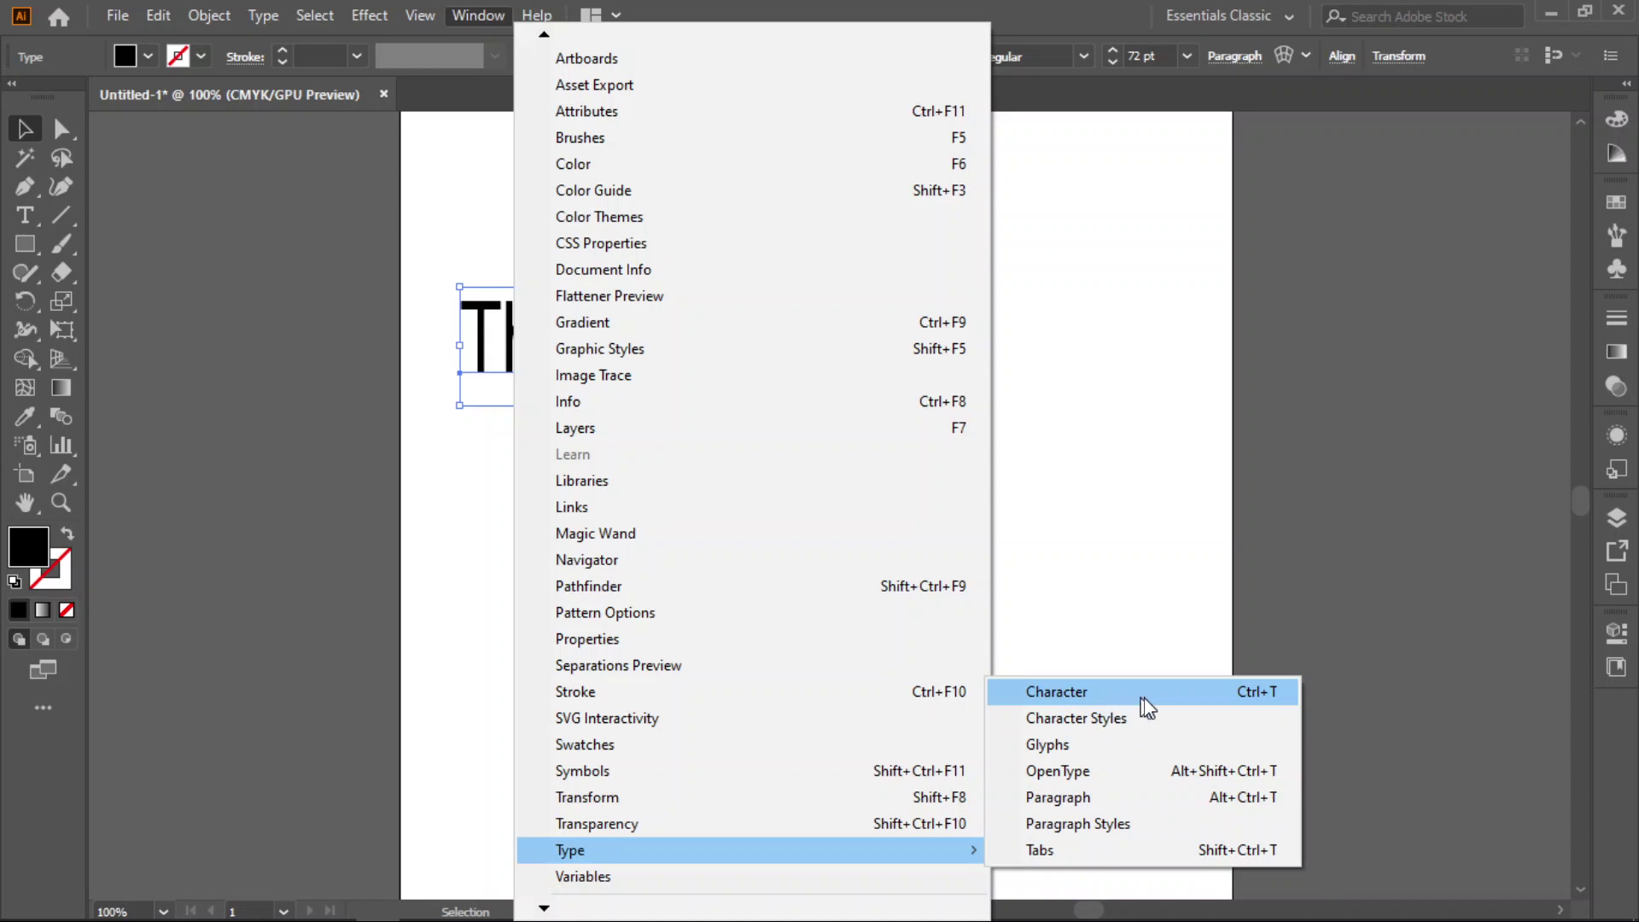
{"action": "left_click", "coordinate": [1245, 699]}
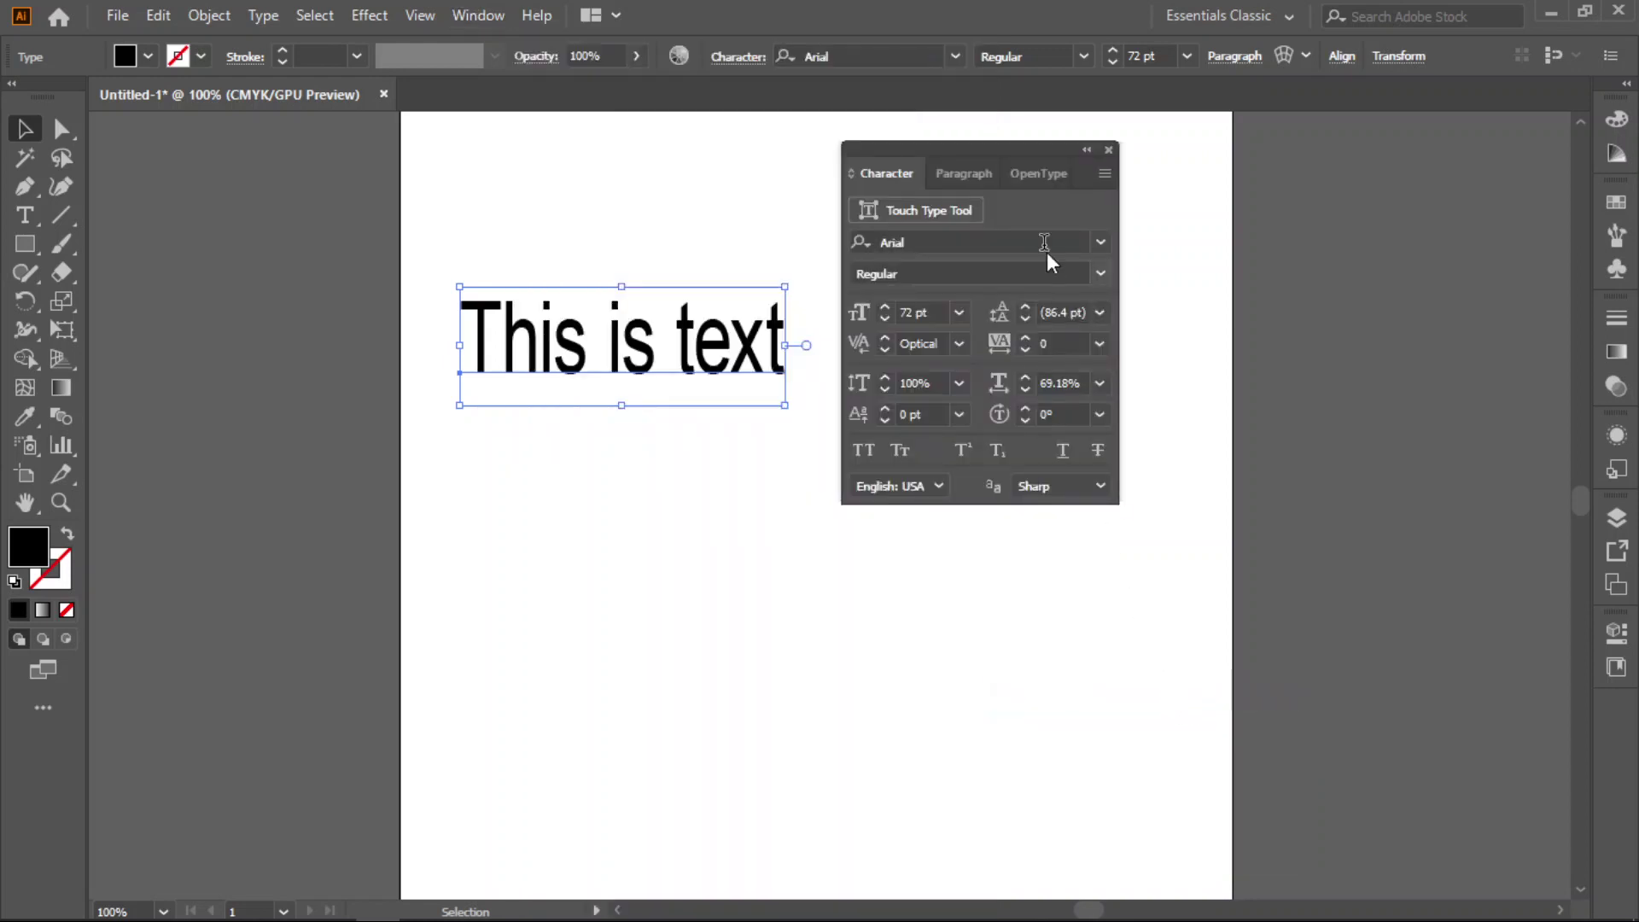
{"action": "left_click_drag", "start_coordinate": [998, 150], "coordinate": [1098, 162]}
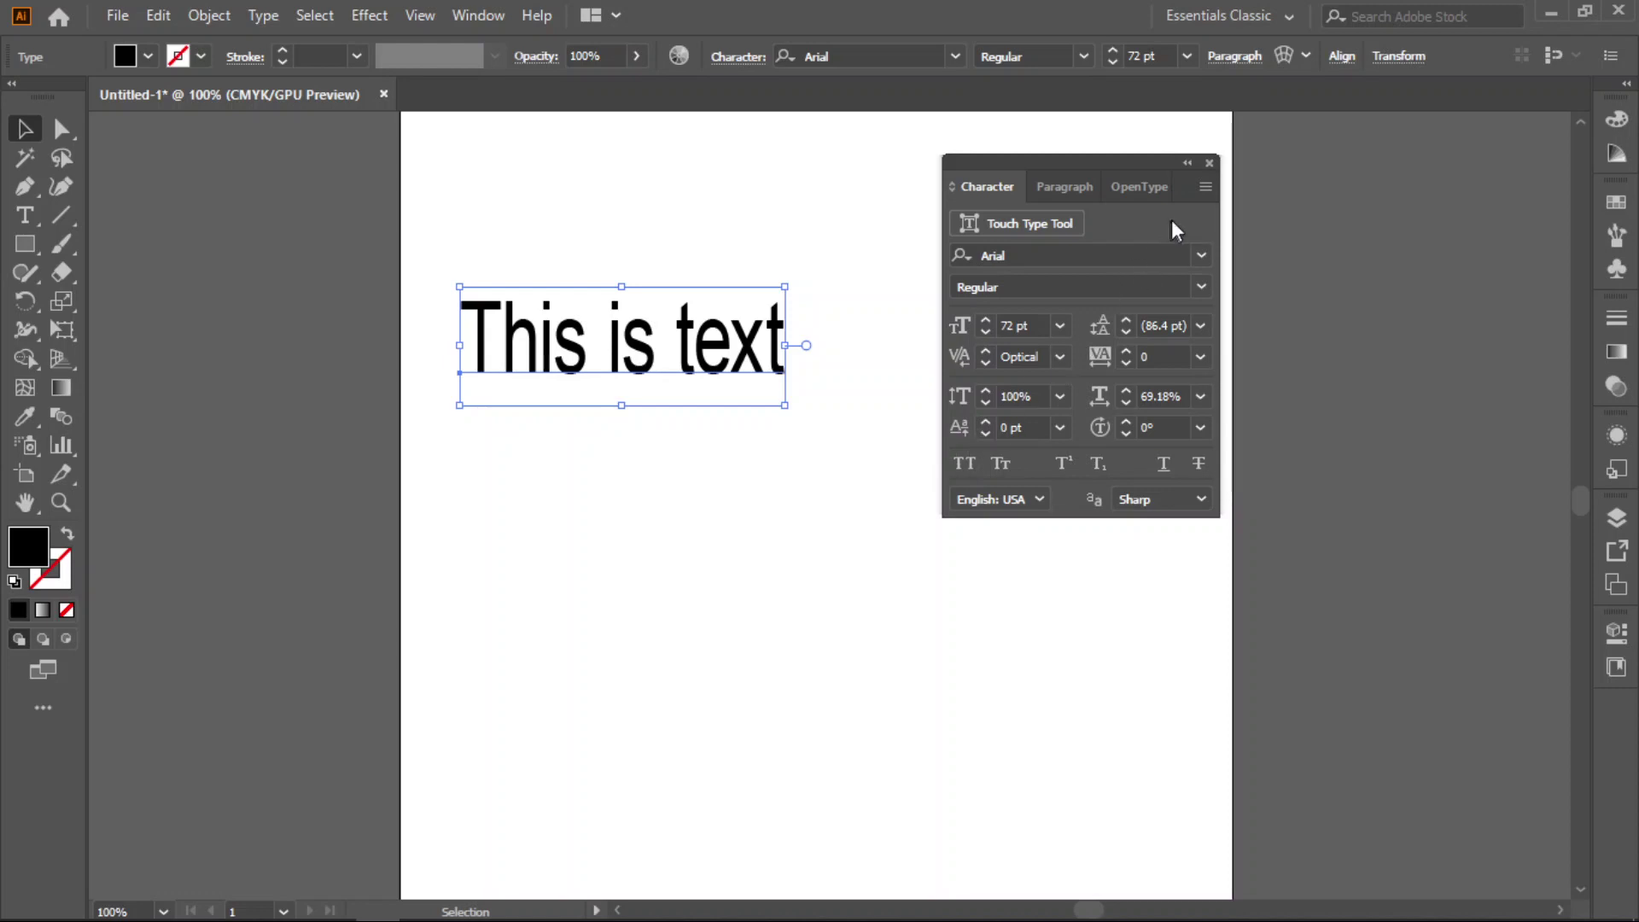
Step: Hide the extended options of the Character panel and show them again
{"action": "left_click", "coordinate": [1207, 186]}
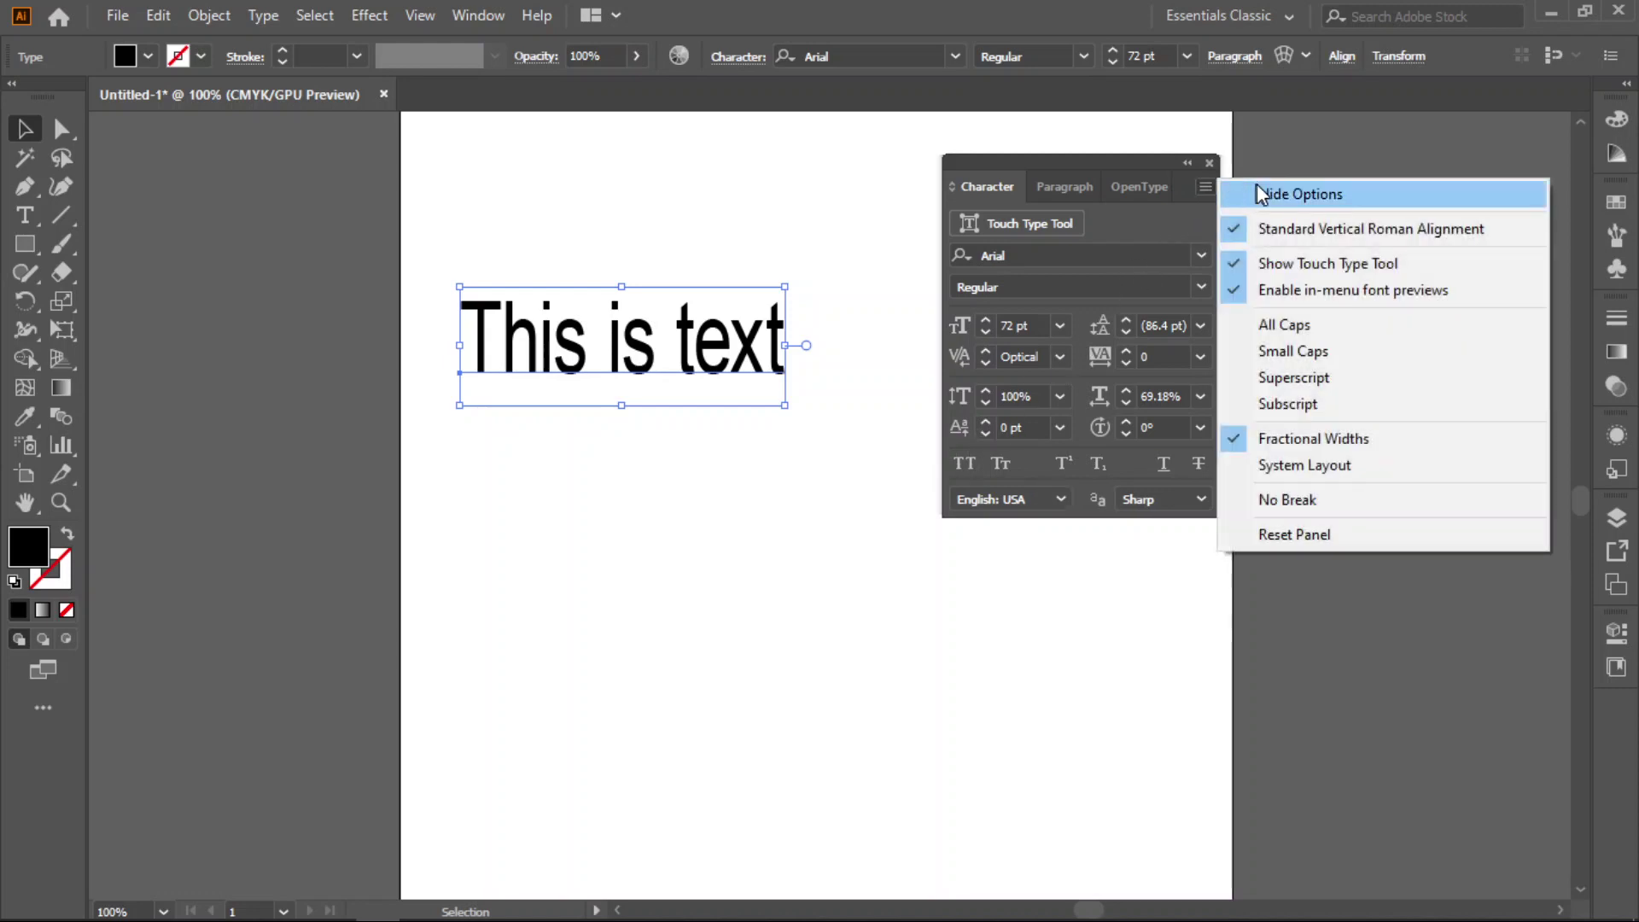
{"action": "left_click", "coordinate": [1301, 195]}
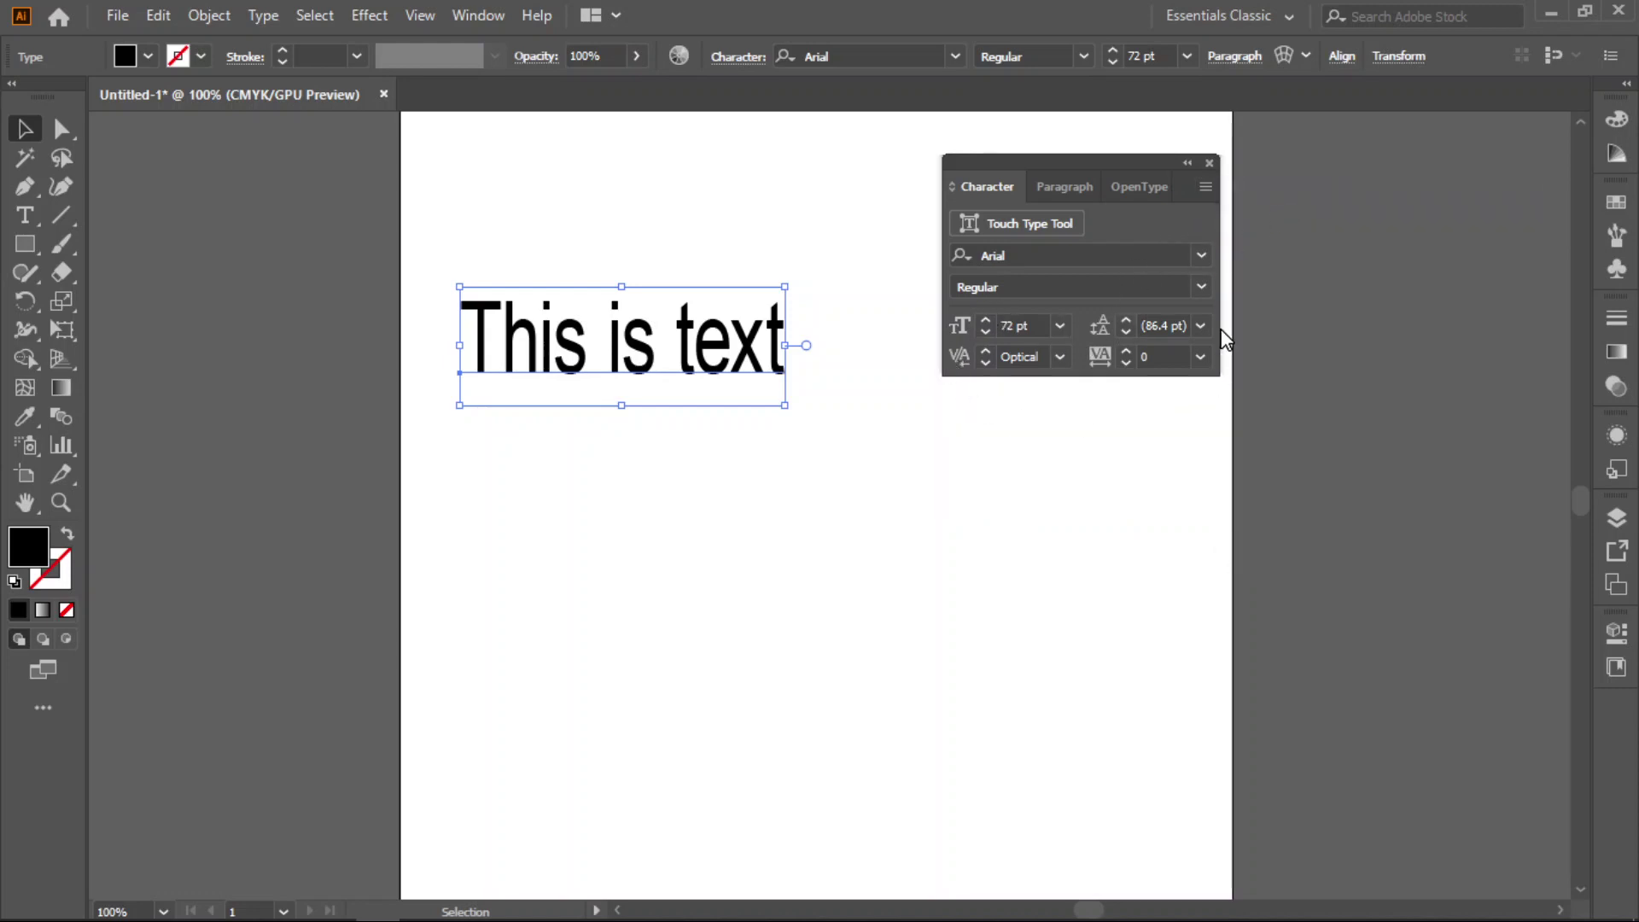
{"action": "left_click", "coordinate": [1206, 187]}
{"action": "left_click", "coordinate": [1251, 191]}
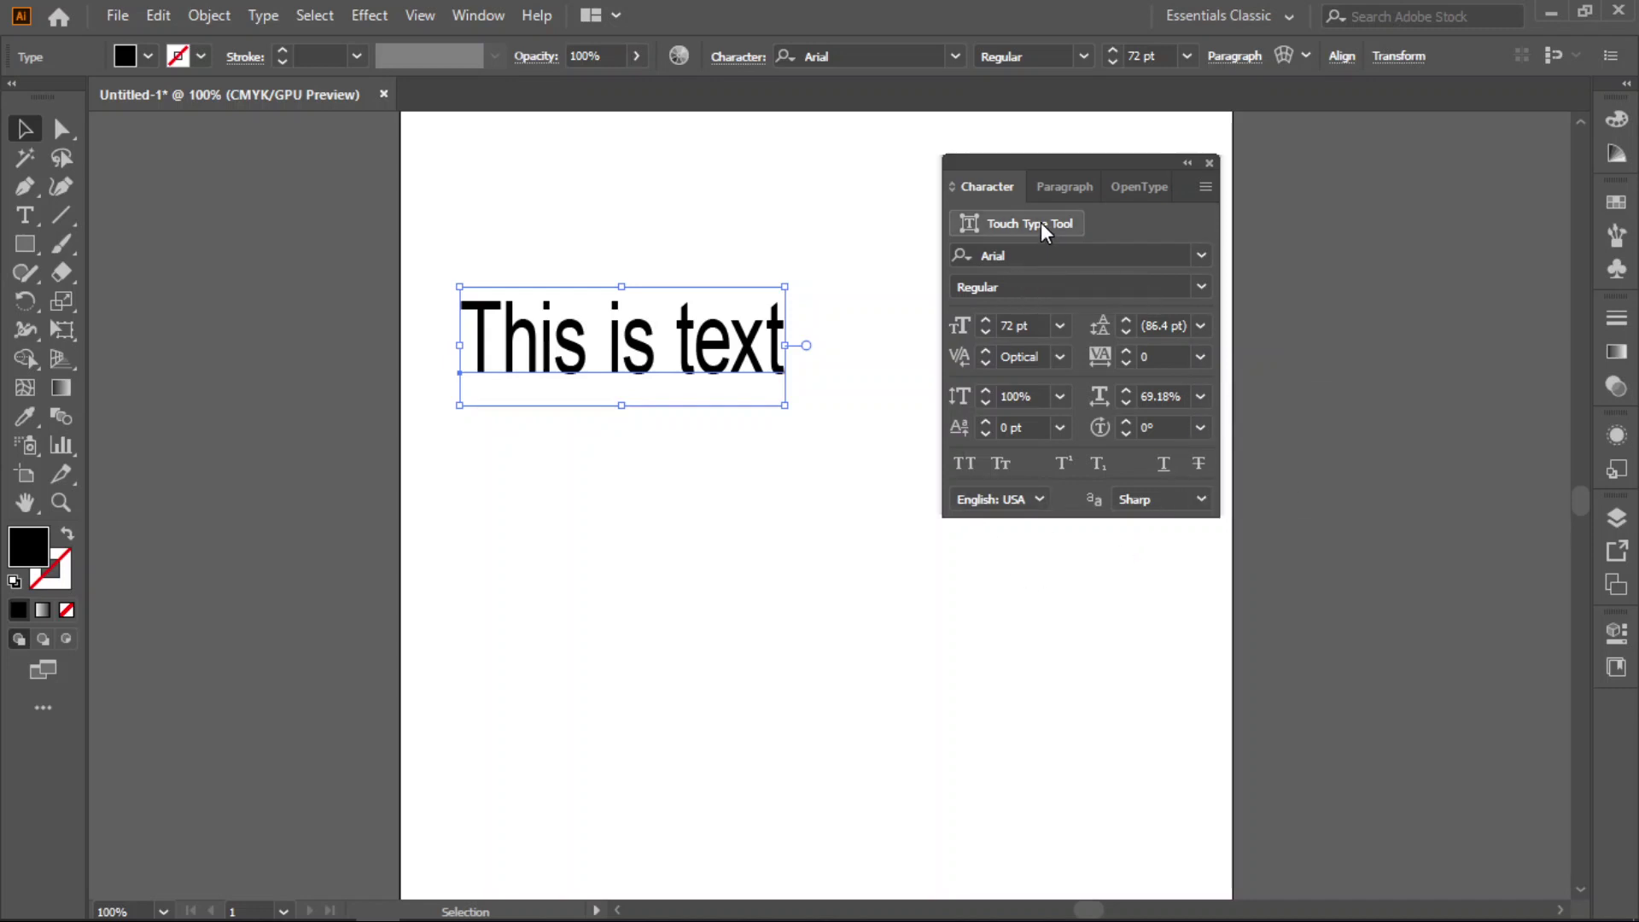
Step: Examine the type tool variants, including the Touch Type Tool, and the font style choices for the text
{"action": "left_click", "coordinate": [24, 214]}
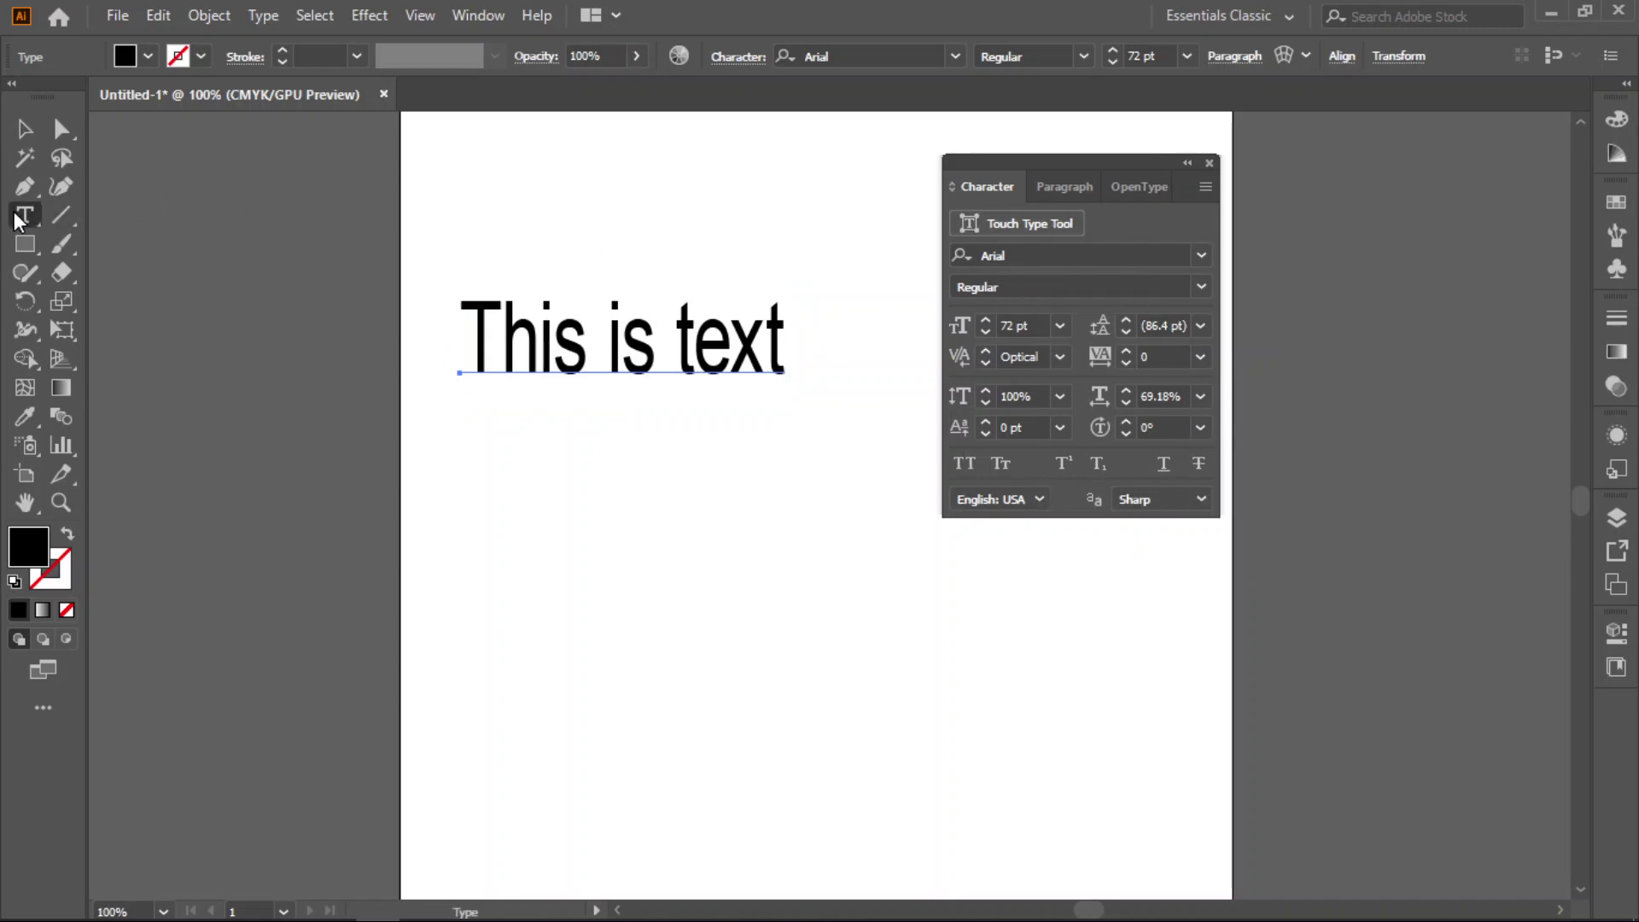
{"action": "left_click_drag", "start_coordinate": [24, 213], "coordinate": [24, 214]}
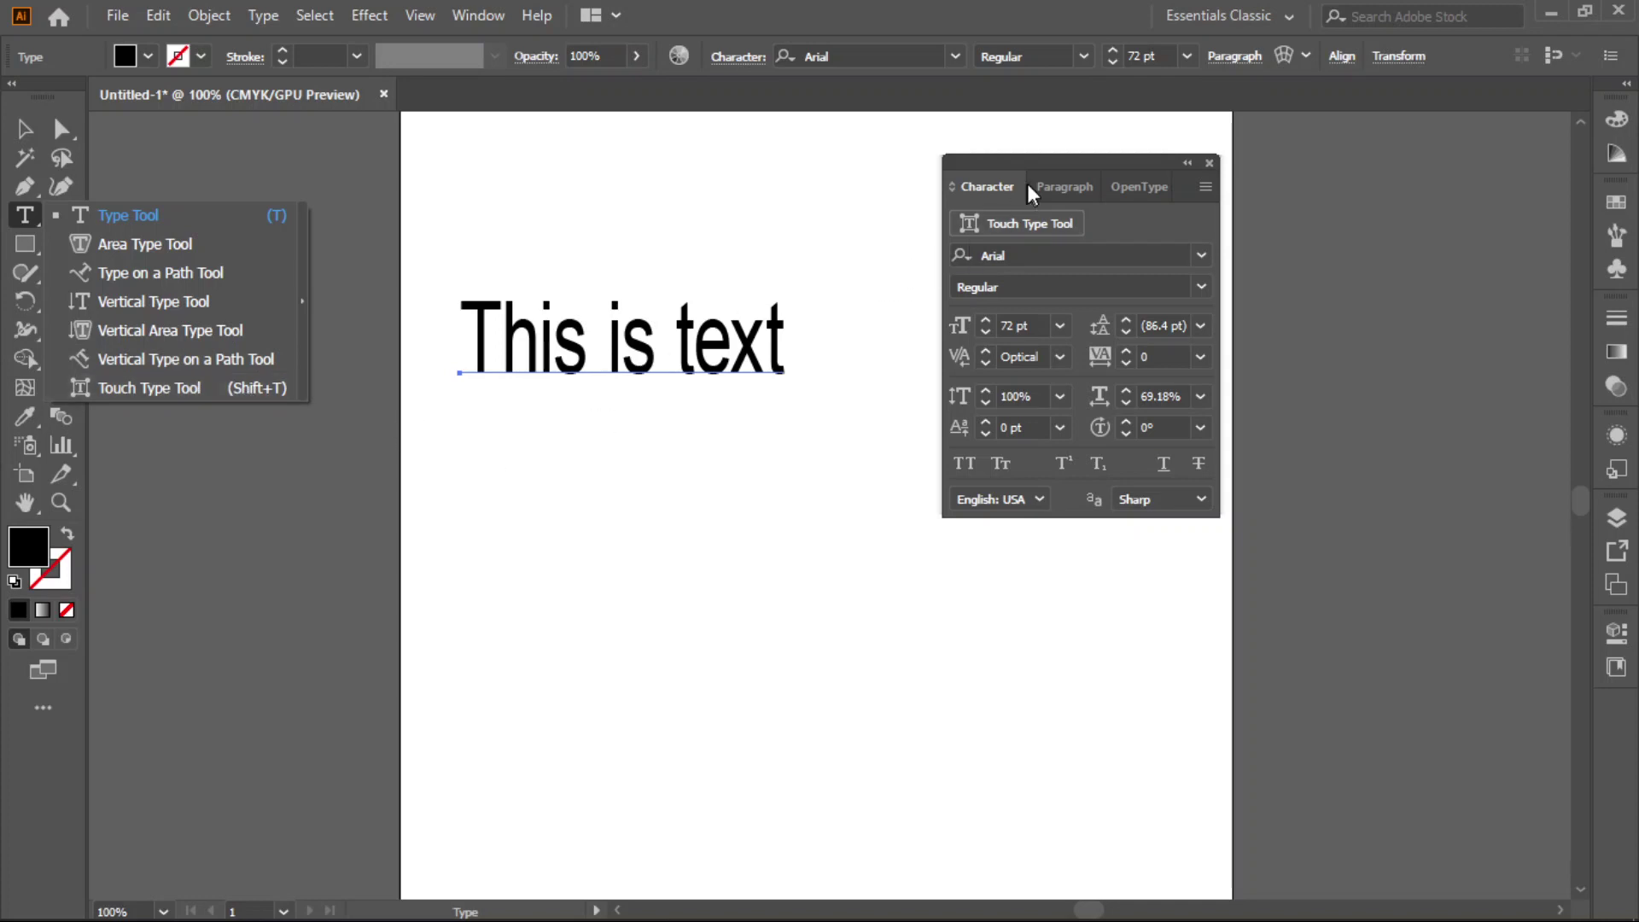
{"action": "left_click", "coordinate": [1054, 223]}
{"action": "key", "text": "Escape"}
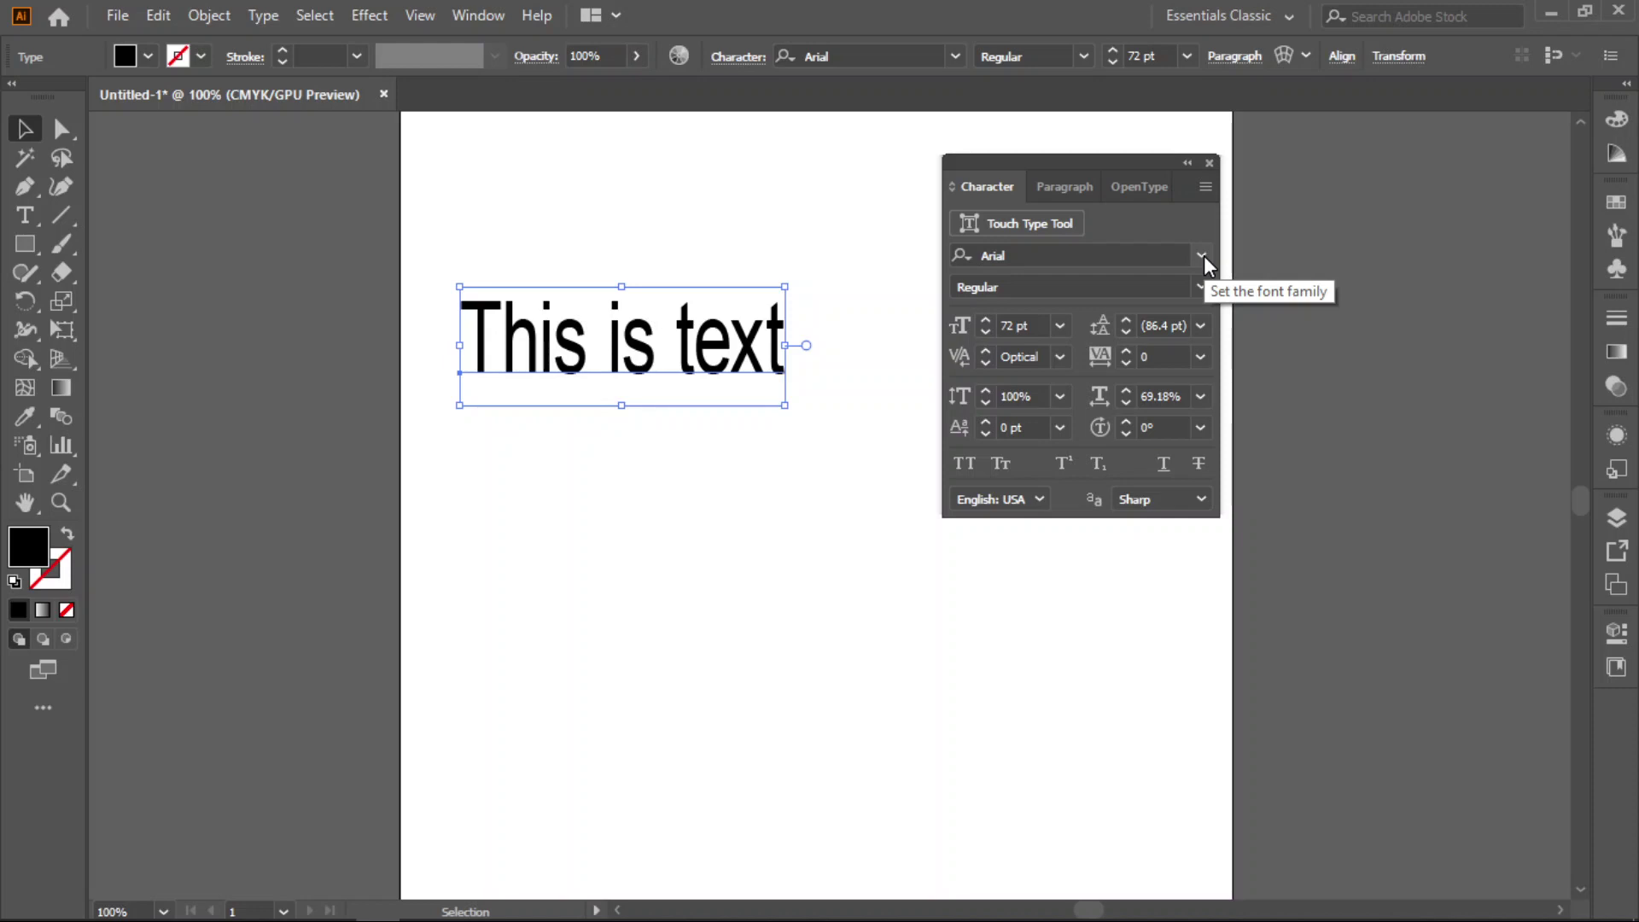
{"action": "left_click", "coordinate": [1202, 284]}
{"action": "left_click", "coordinate": [1202, 285]}
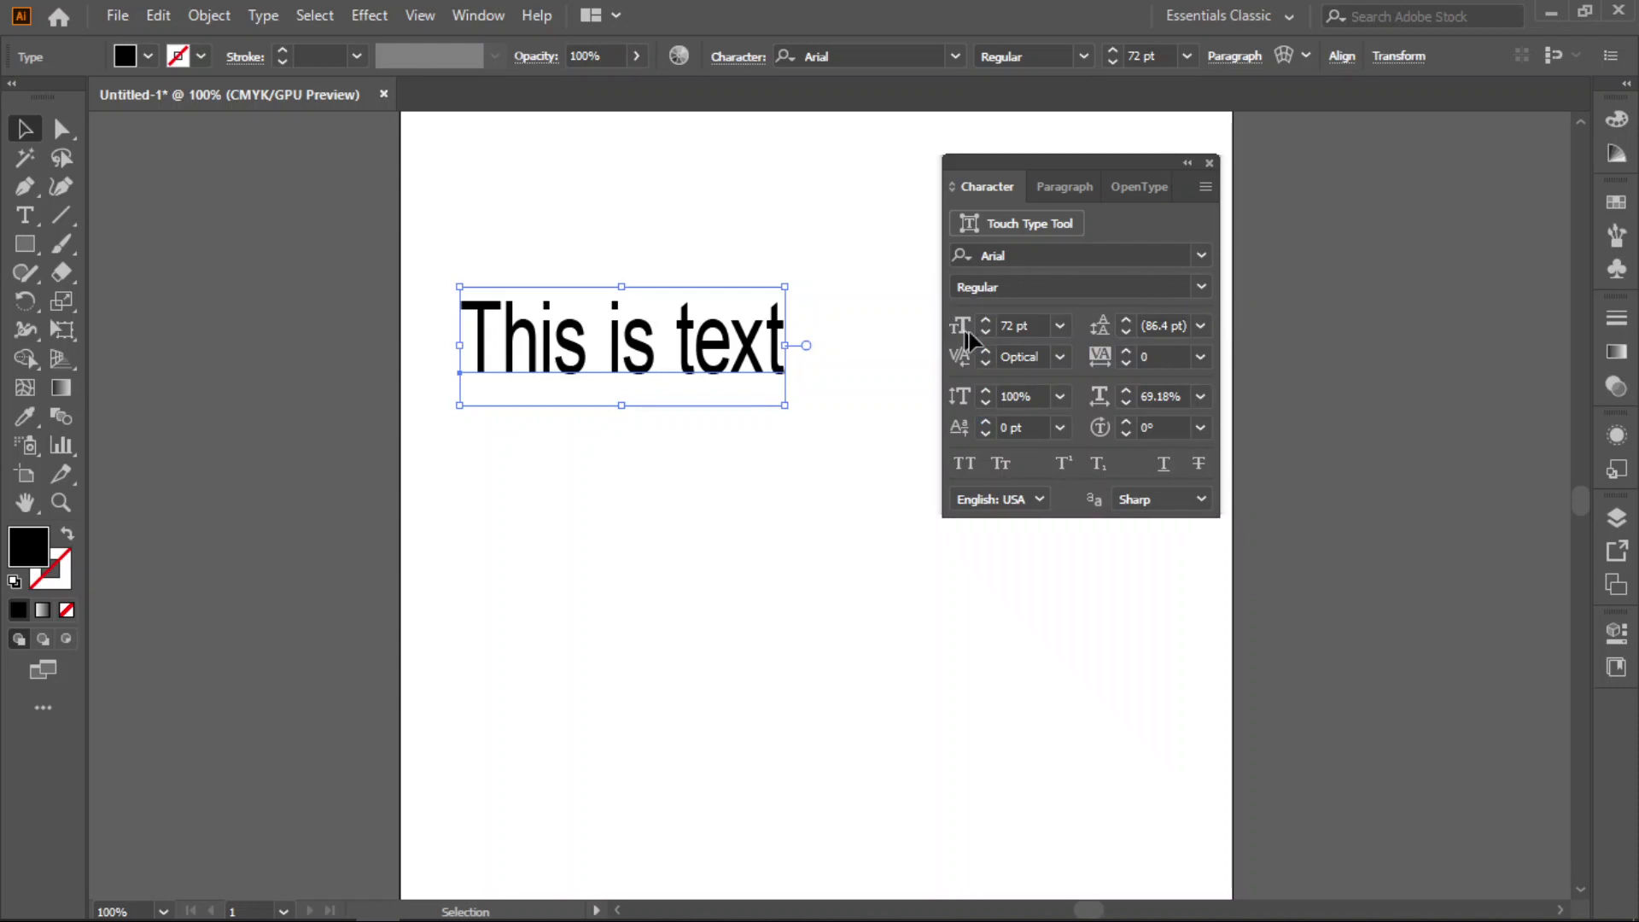
Step: Try the text at 60 pt, return it to 72 pt, and delete the text object from the artboard
{"action": "left_click", "coordinate": [1059, 326]}
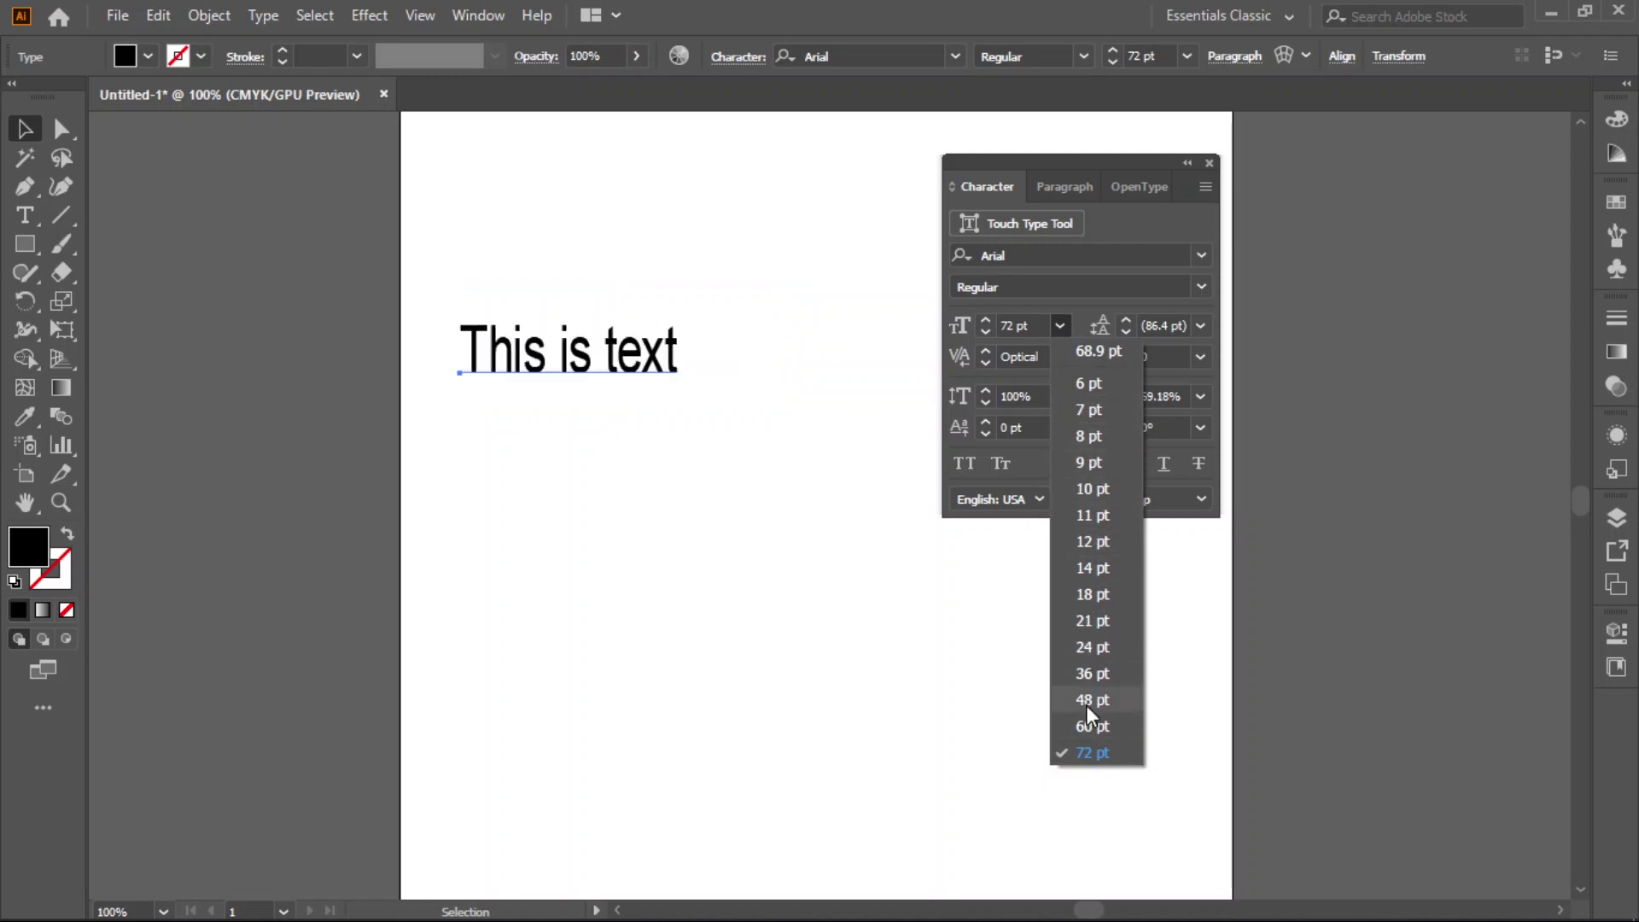
{"action": "left_click", "coordinate": [1090, 727]}
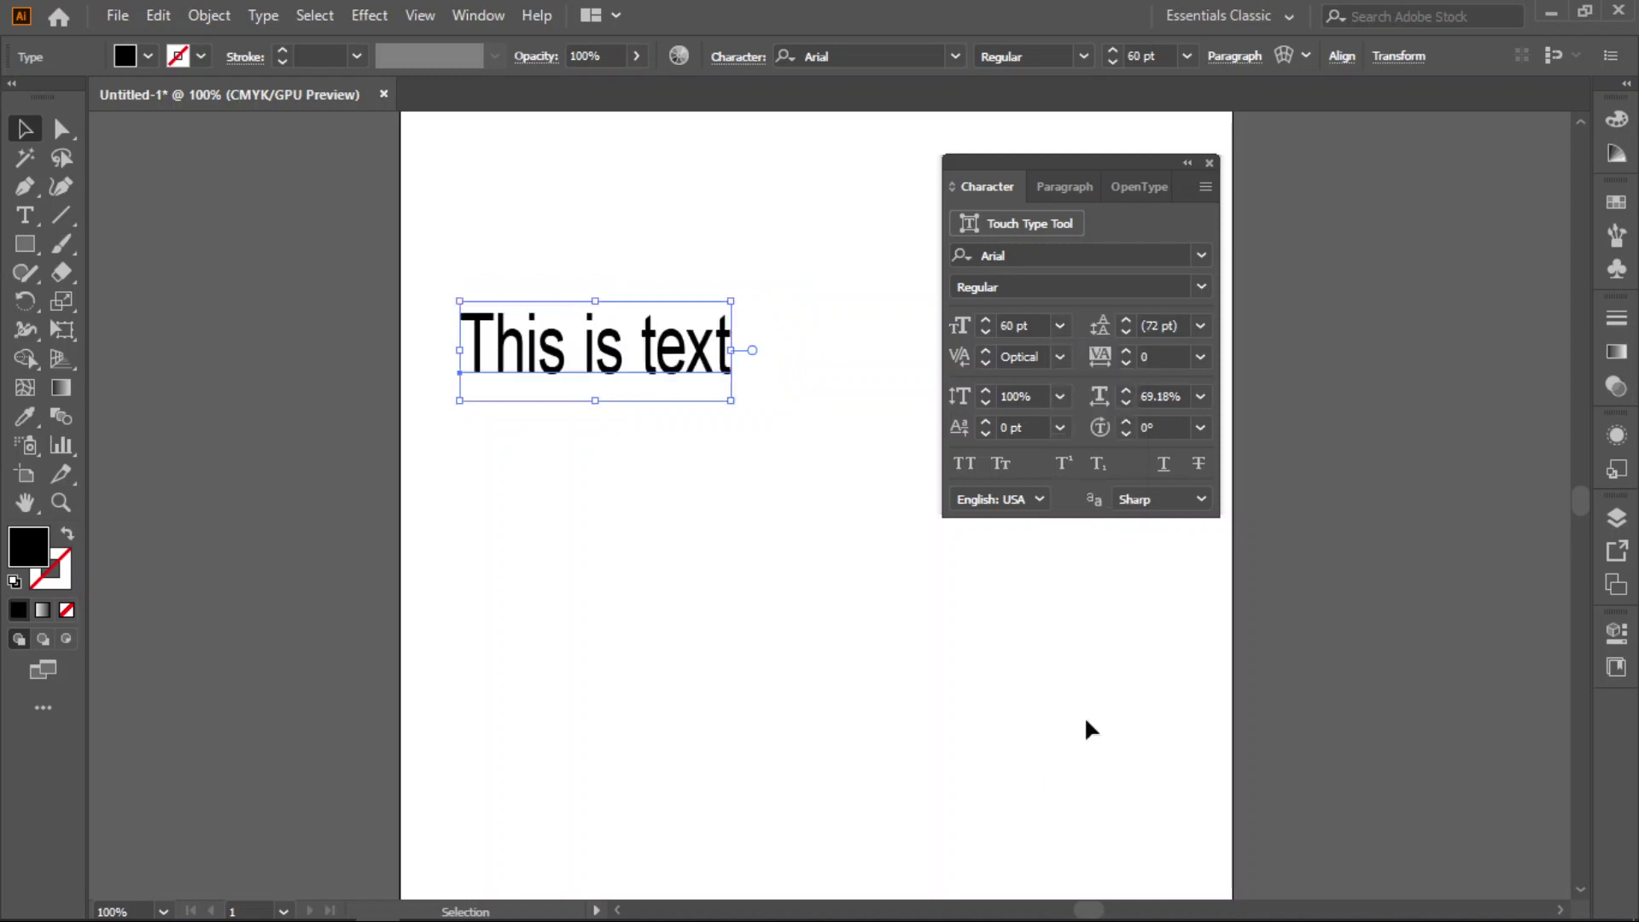
{"action": "left_click", "coordinate": [1060, 326]}
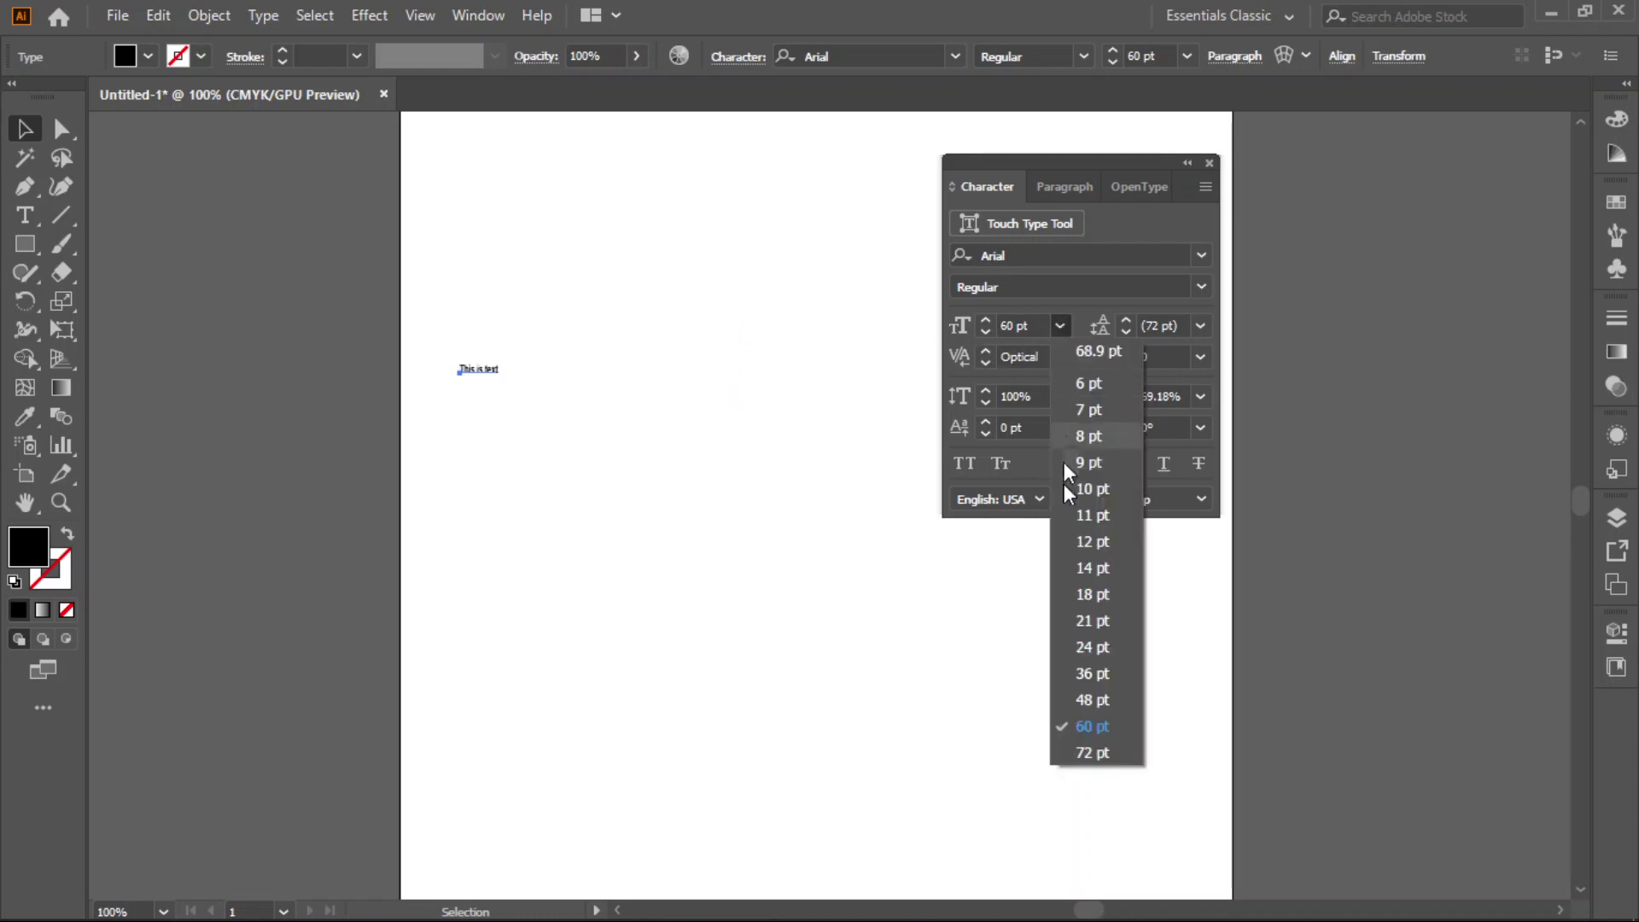
{"action": "left_click", "coordinate": [1093, 753]}
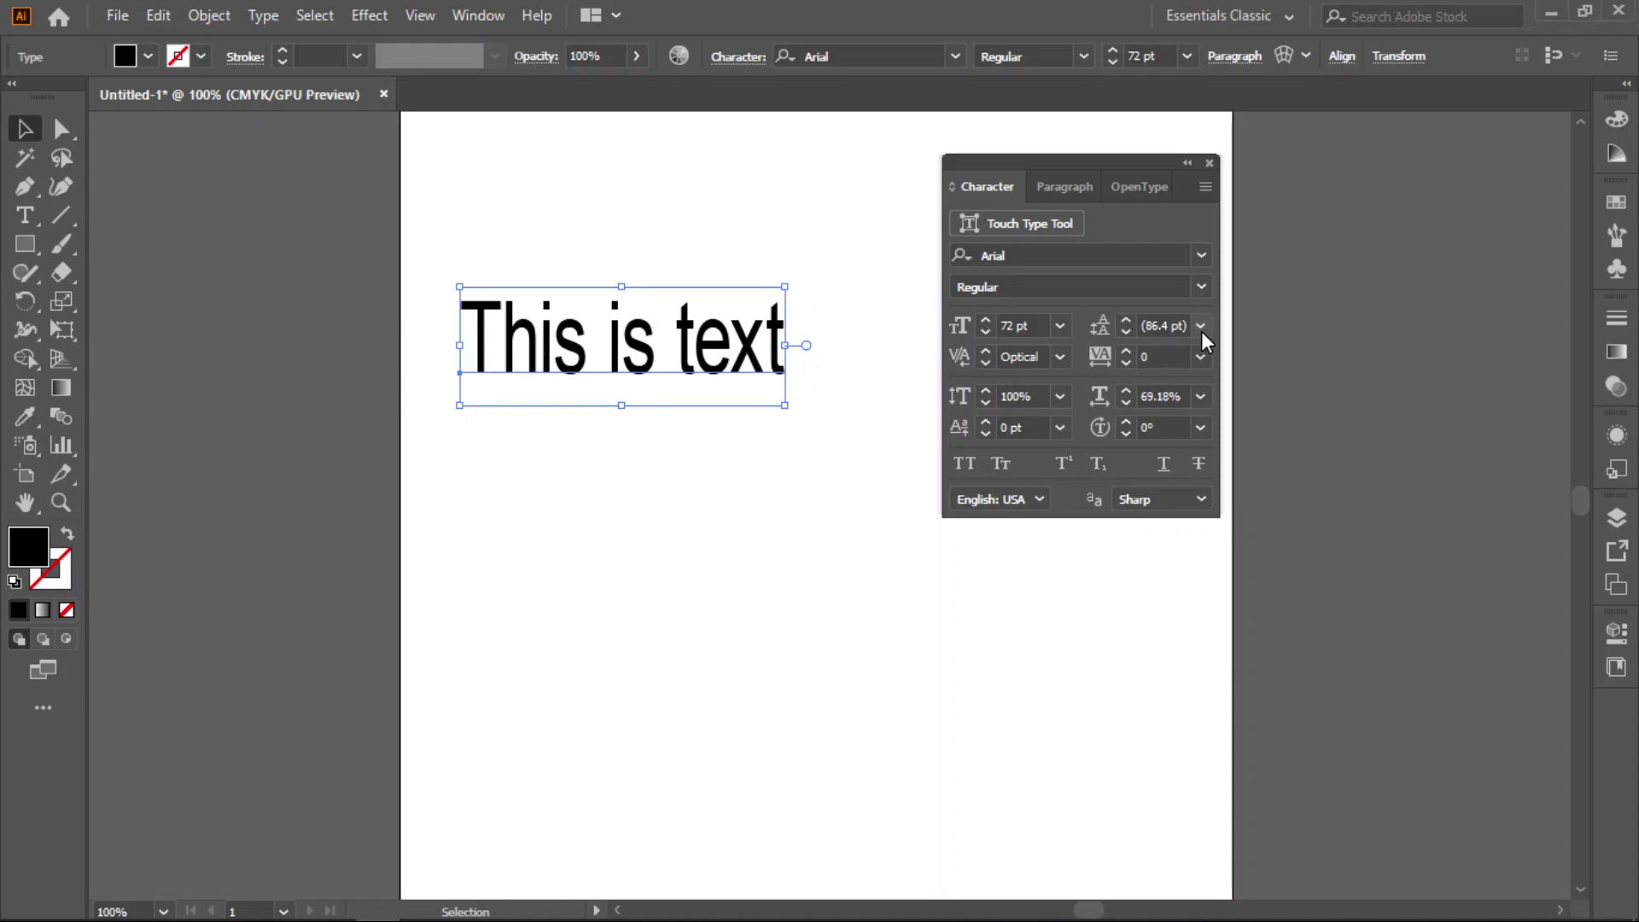
{"action": "key", "text": "Delete"}
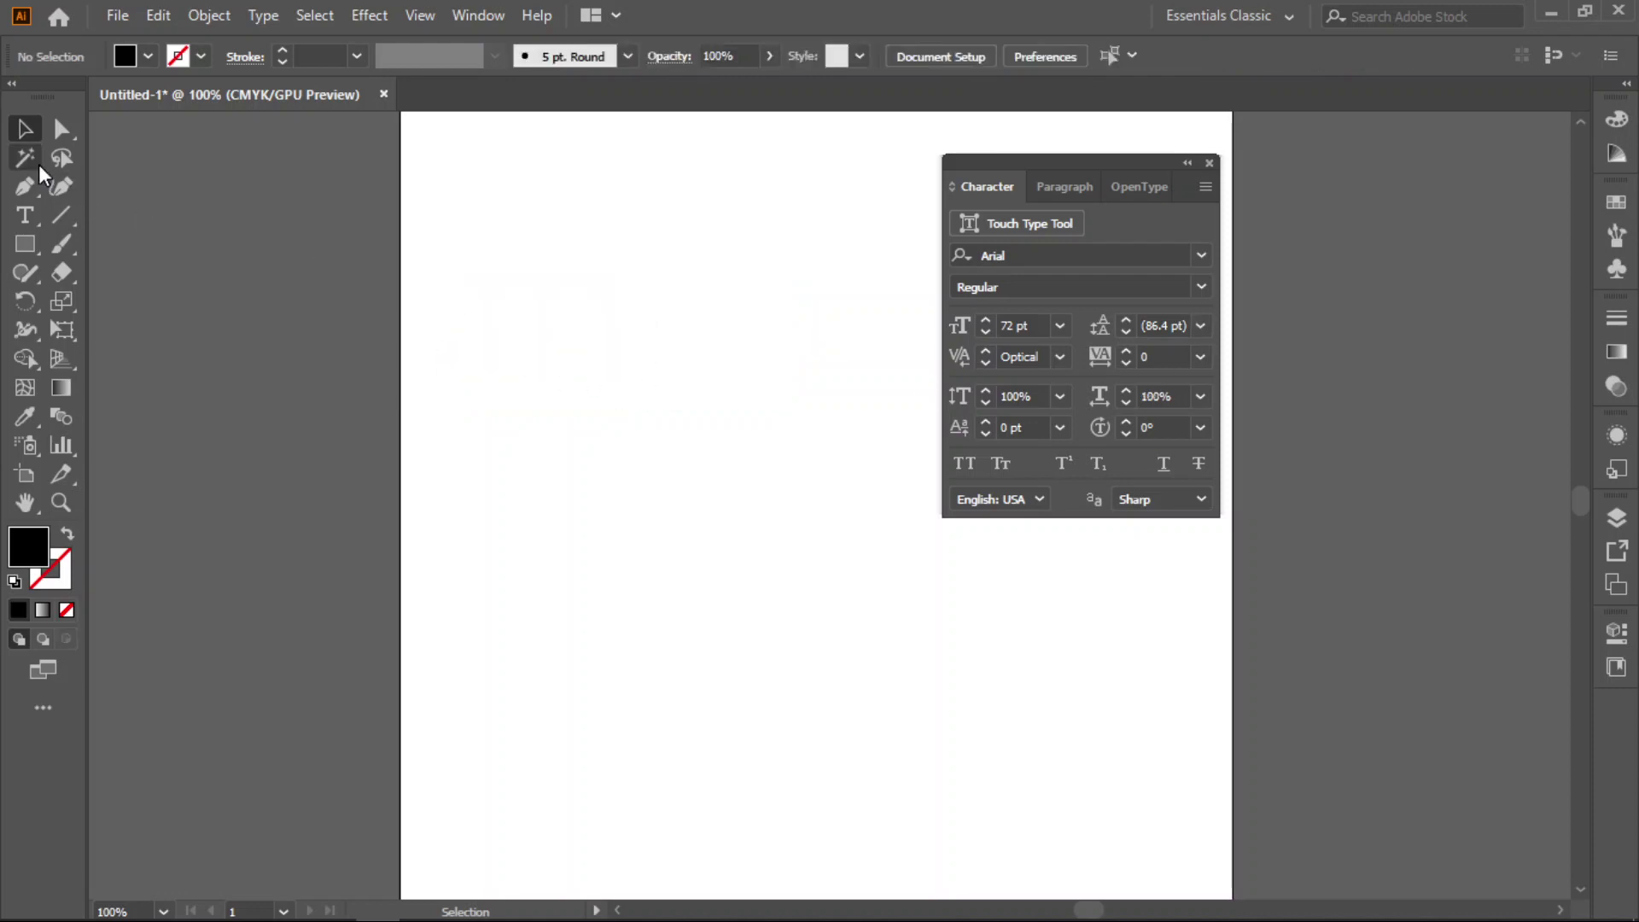
Step: Draw a tall area type frame beside the Character panel and set its placeholder text to 6 pt
{"action": "left_click", "coordinate": [31, 214]}
{"action": "left_click_drag", "start_coordinate": [433, 147], "coordinate": [779, 766]}
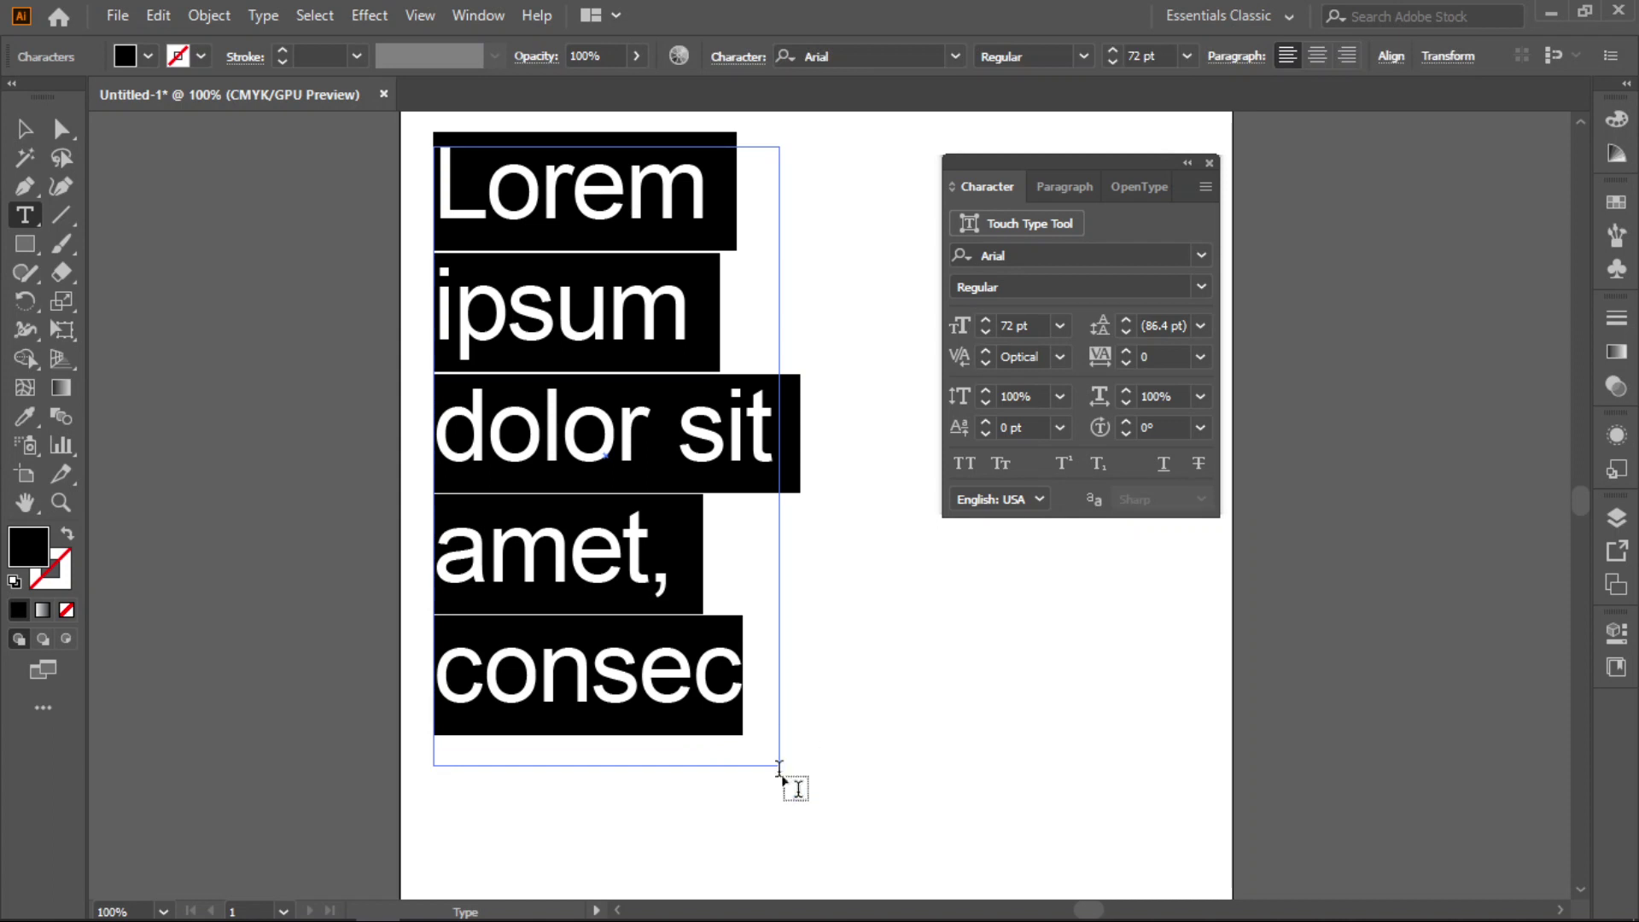
{"action": "left_click", "coordinate": [1060, 325]}
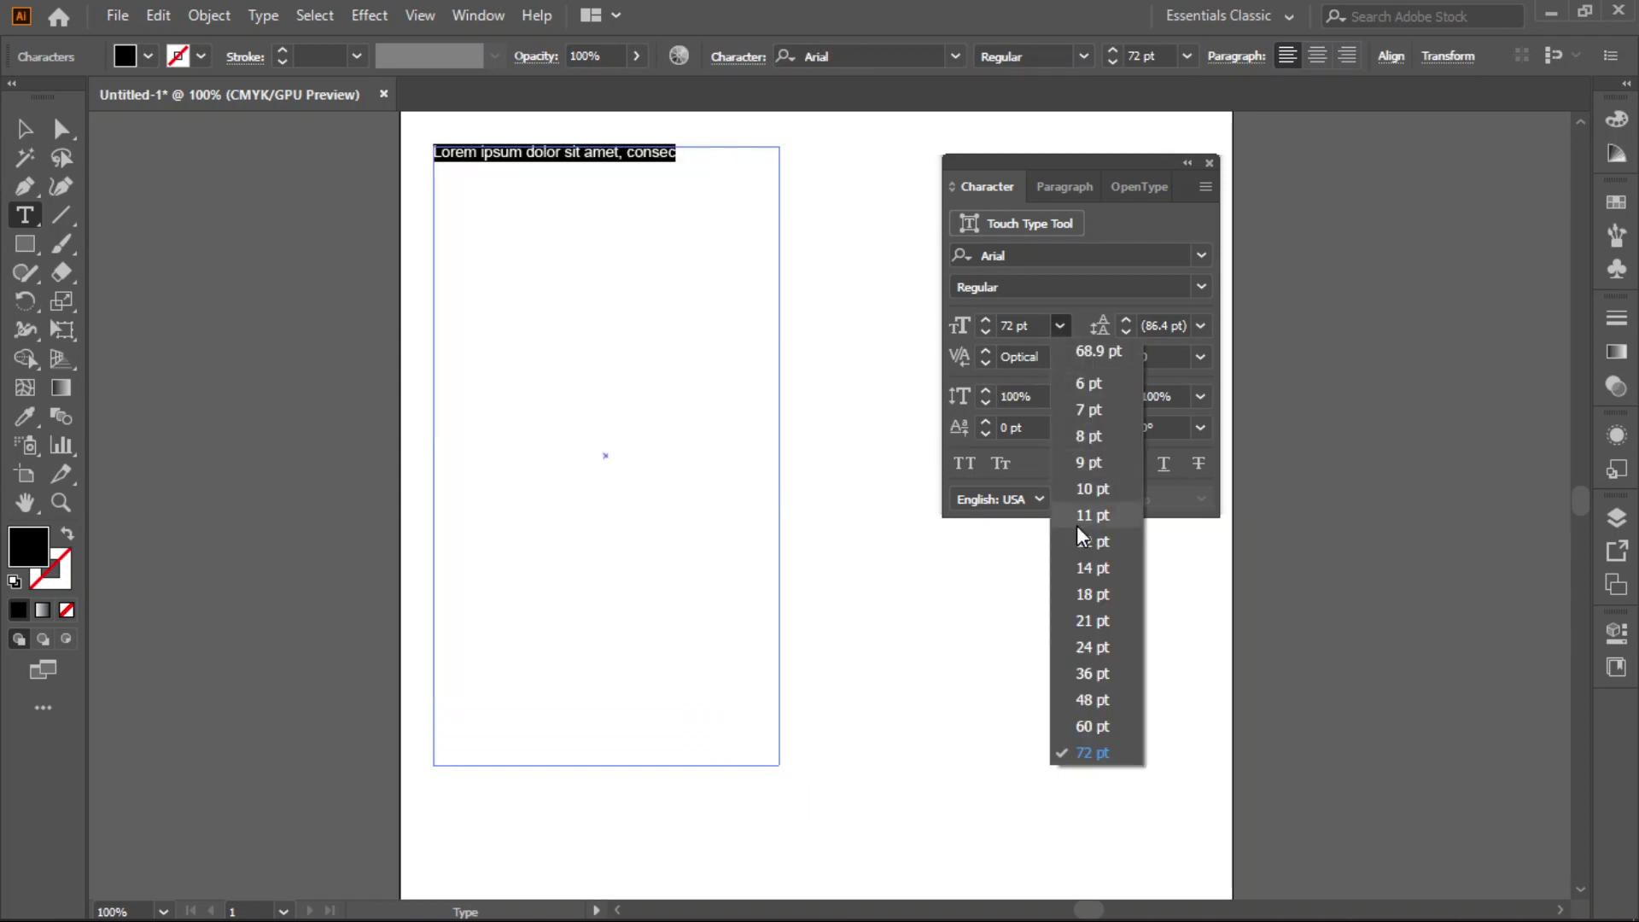
{"action": "left_click", "coordinate": [1093, 386]}
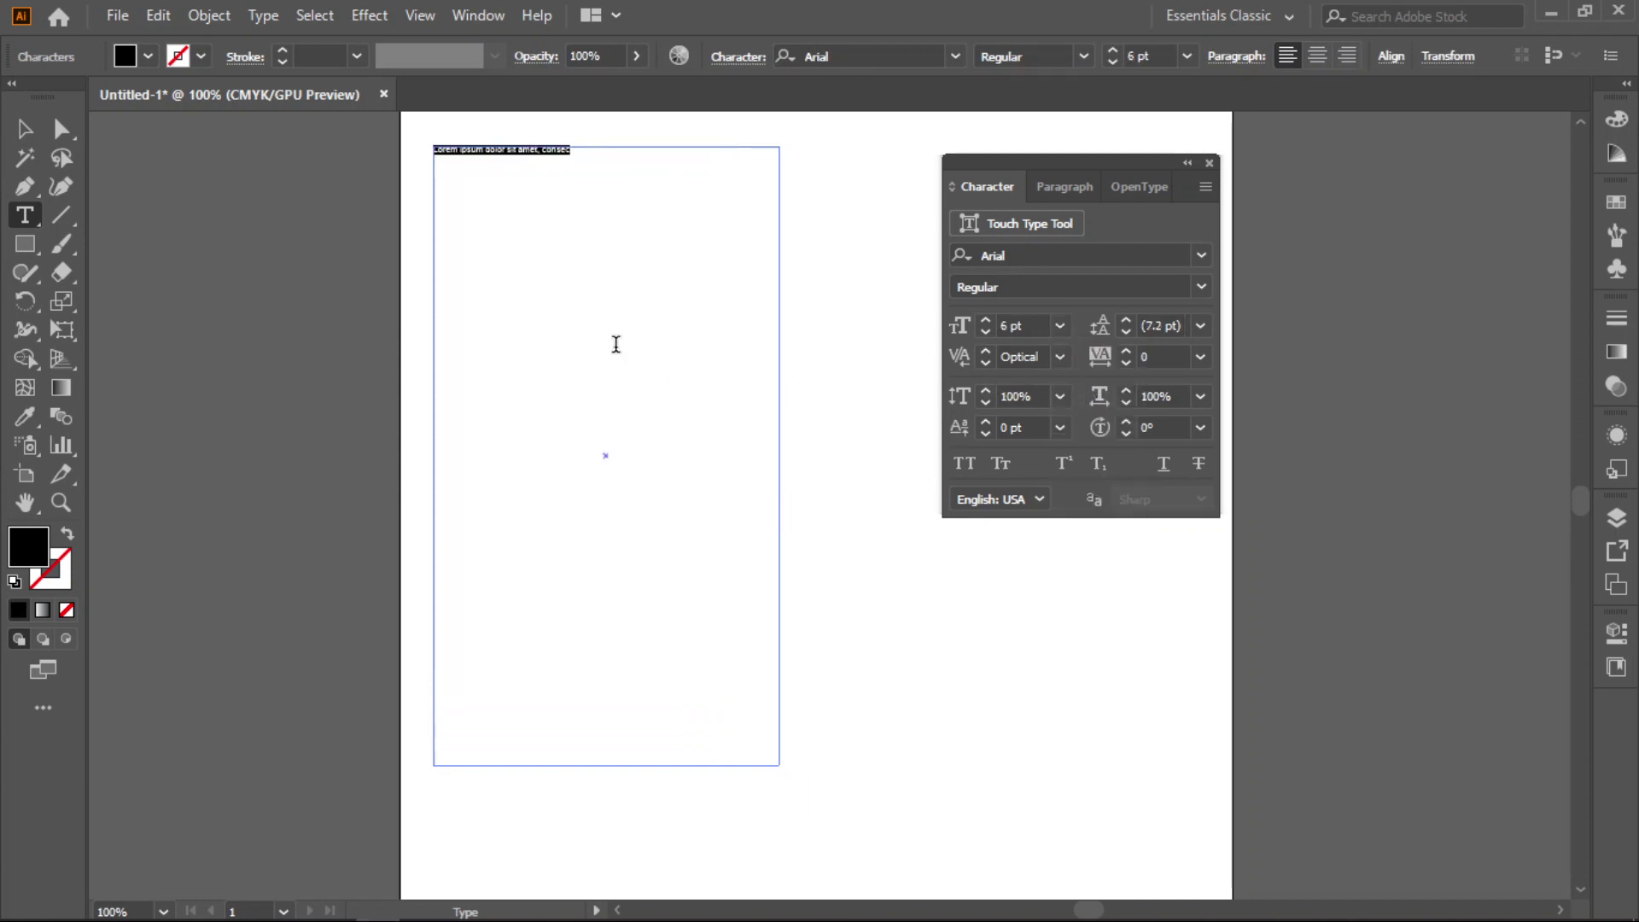
Step: Select the placeholder text frame as an object and delete it from the artboard
{"action": "left_click", "coordinate": [26, 126]}
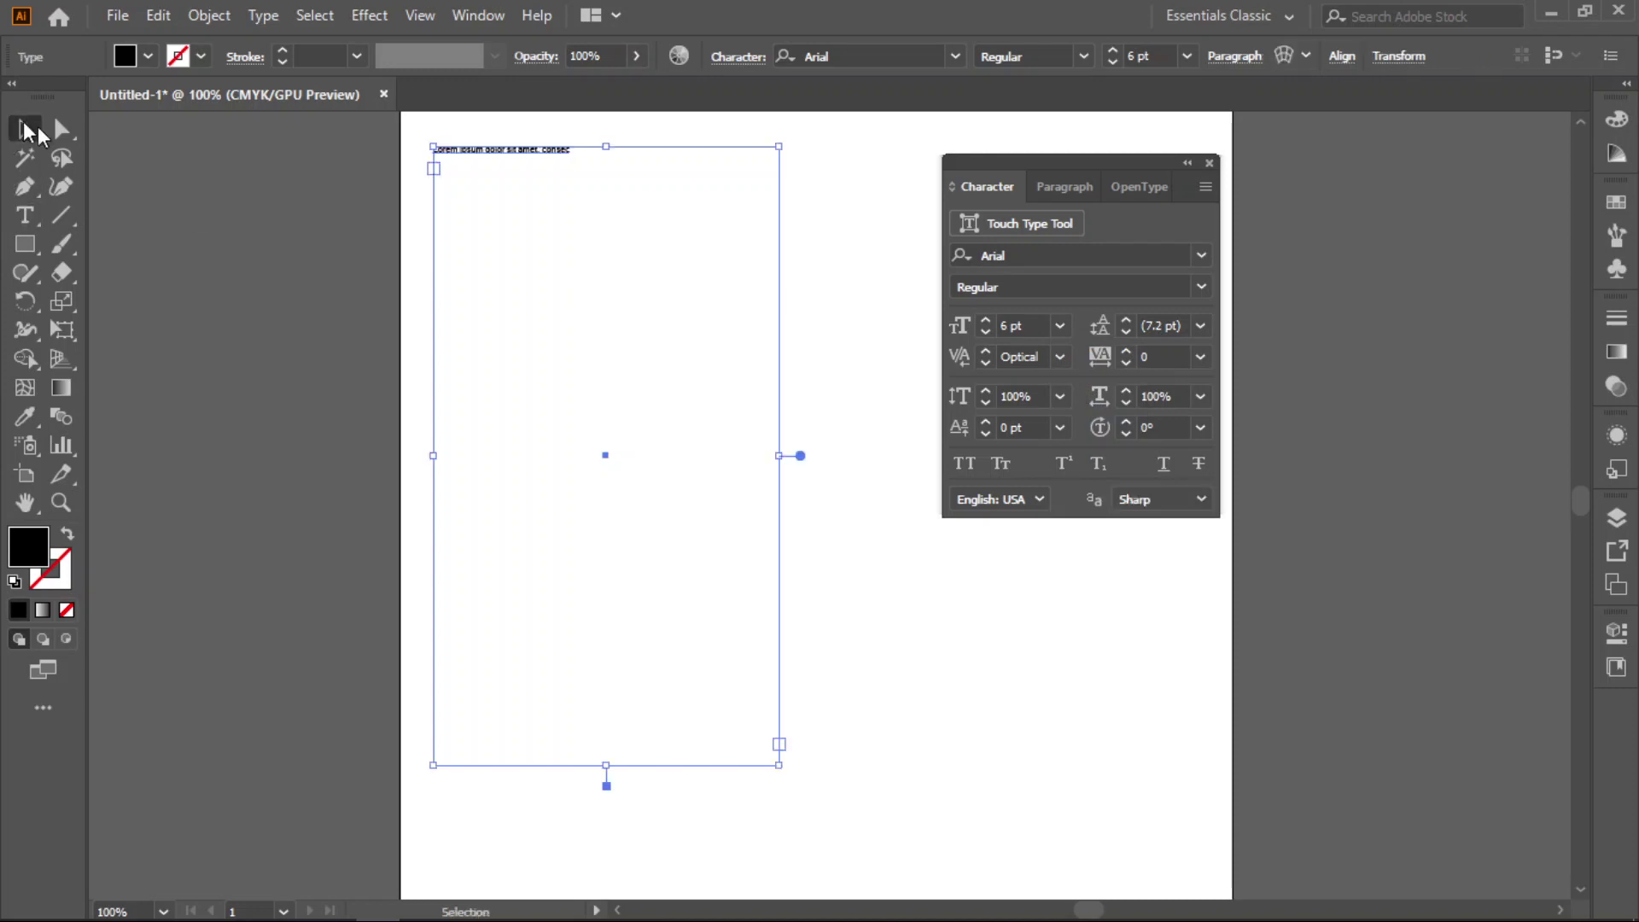
{"action": "left_click", "coordinate": [500, 256]}
{"action": "left_click", "coordinate": [531, 146]}
{"action": "key", "text": "Delete"}
{"action": "scroll", "coordinate": [710, 356], "scroll_direction": "down", "scroll_amount": 2}
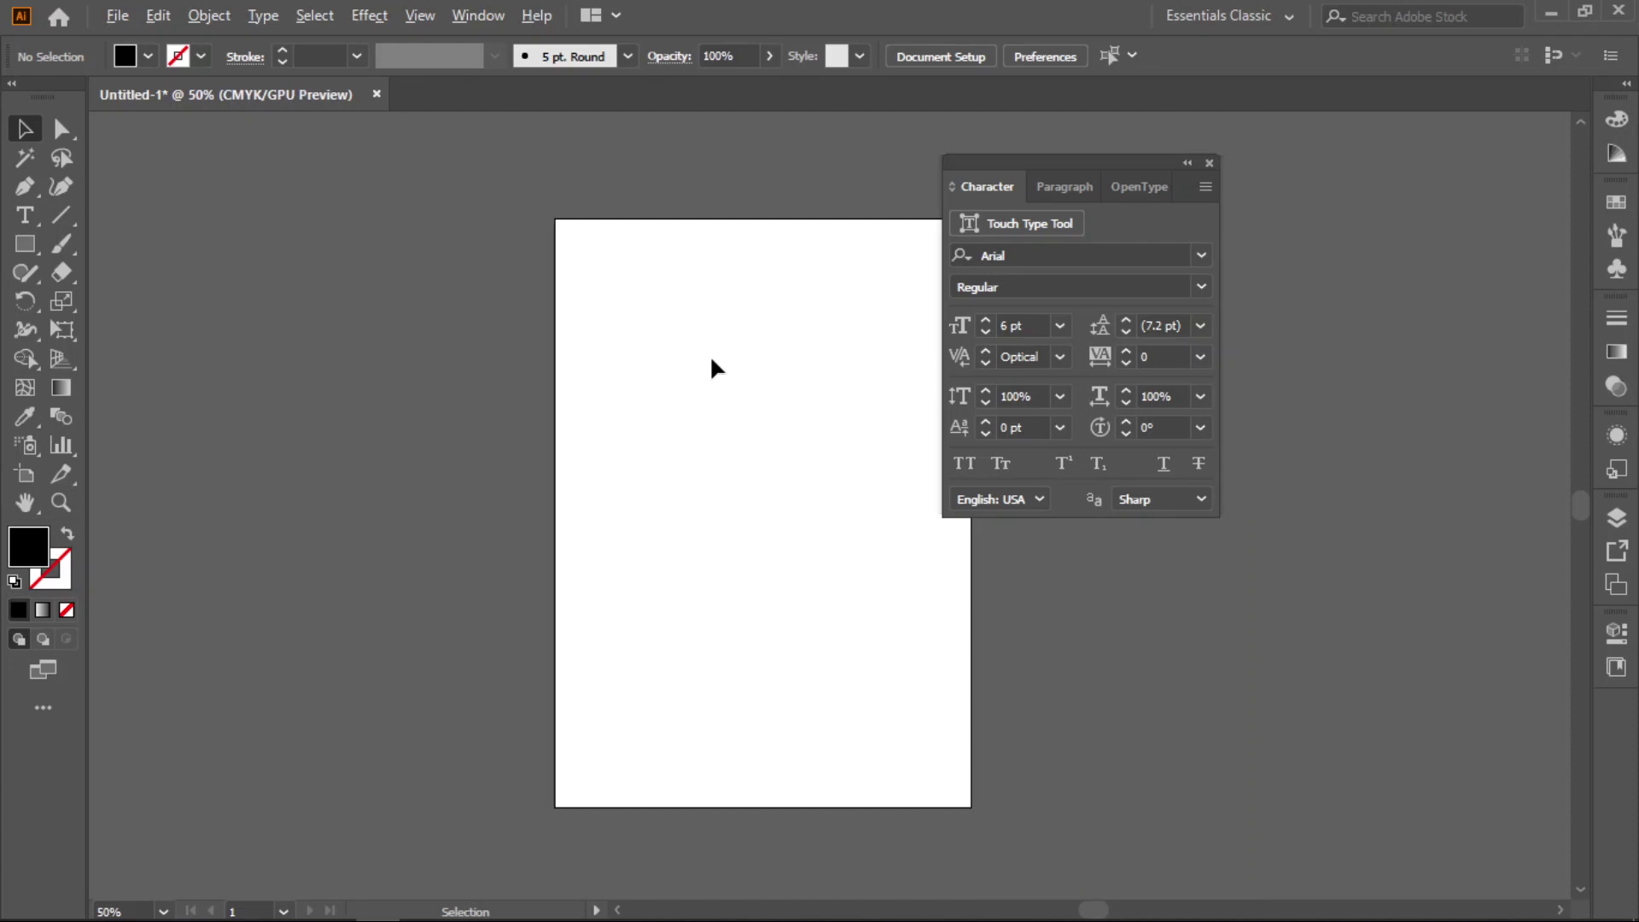
{"action": "key", "text": "space"}
{"action": "left_click_drag", "start_coordinate": [702, 417], "coordinate": [413, 365]}
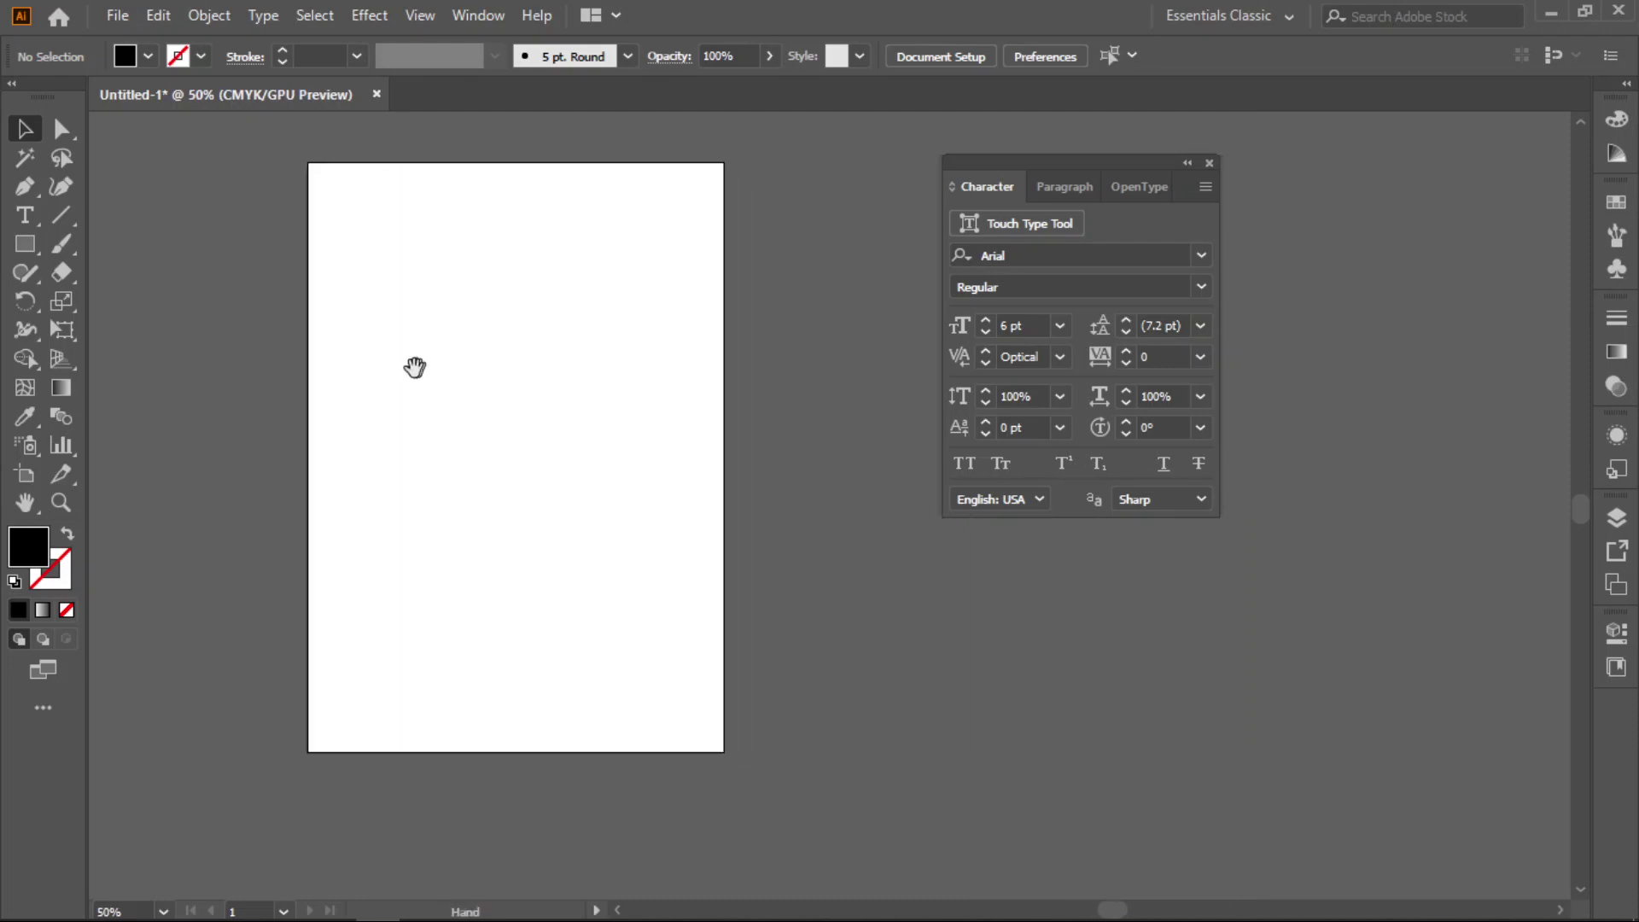
{"action": "left_click", "coordinate": [24, 215]}
{"action": "left_click_drag", "start_coordinate": [309, 173], "coordinate": [614, 752]}
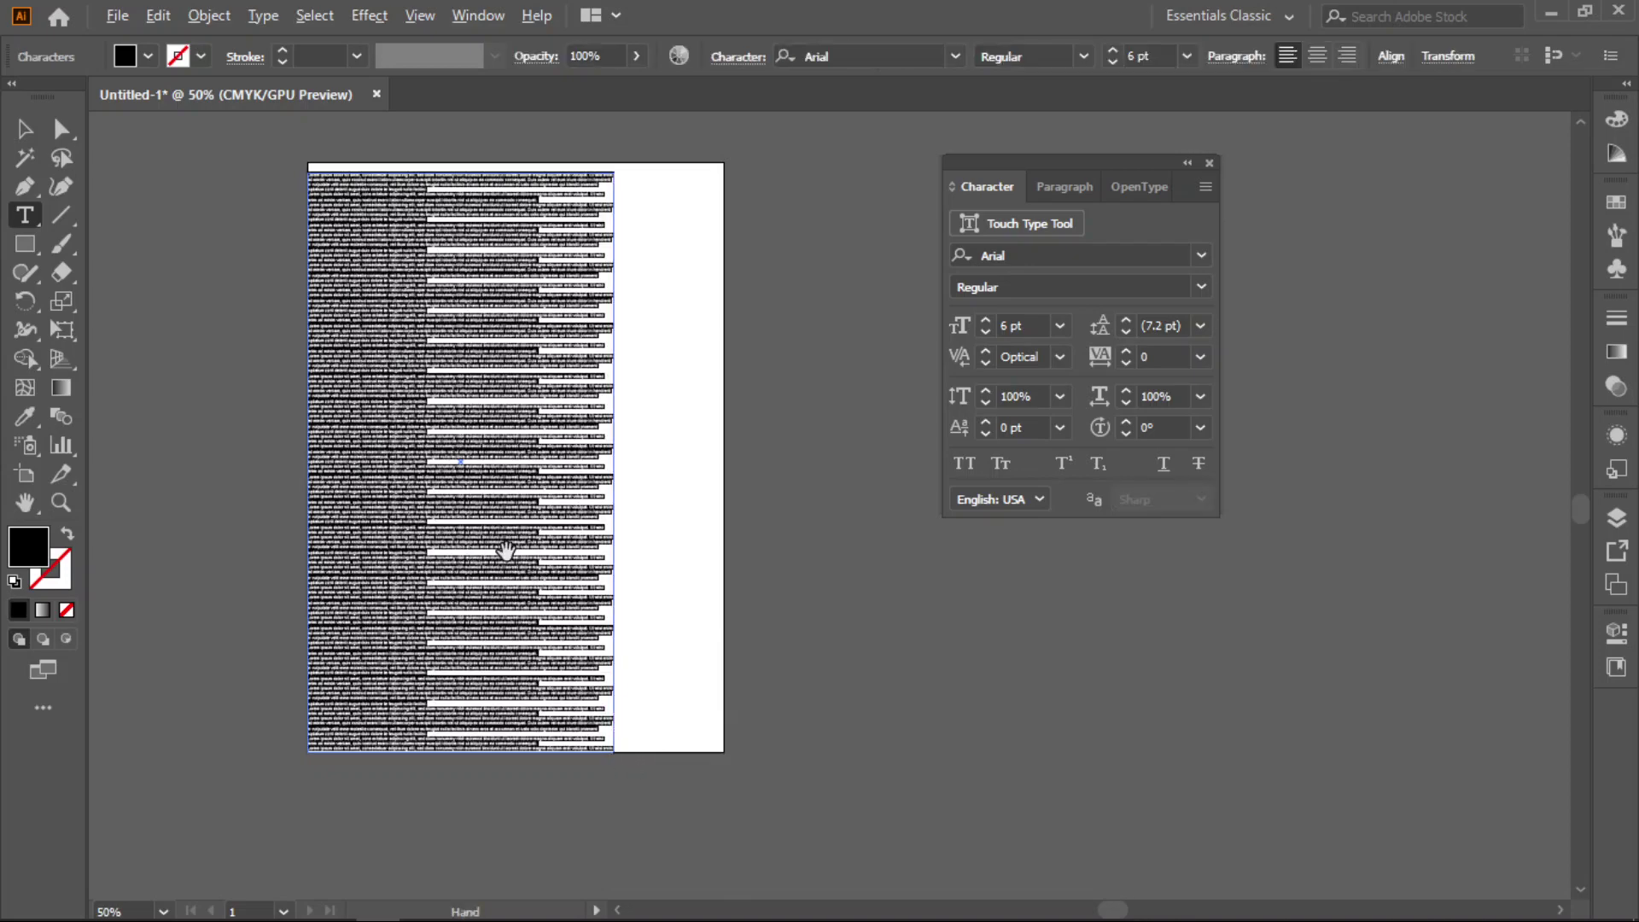
{"action": "scroll", "coordinate": [506, 551], "scroll_direction": "up", "scroll_amount": 1}
{"action": "scroll", "coordinate": [507, 551], "scroll_direction": "up", "scroll_amount": 1}
{"action": "key", "text": "BackSpace"}
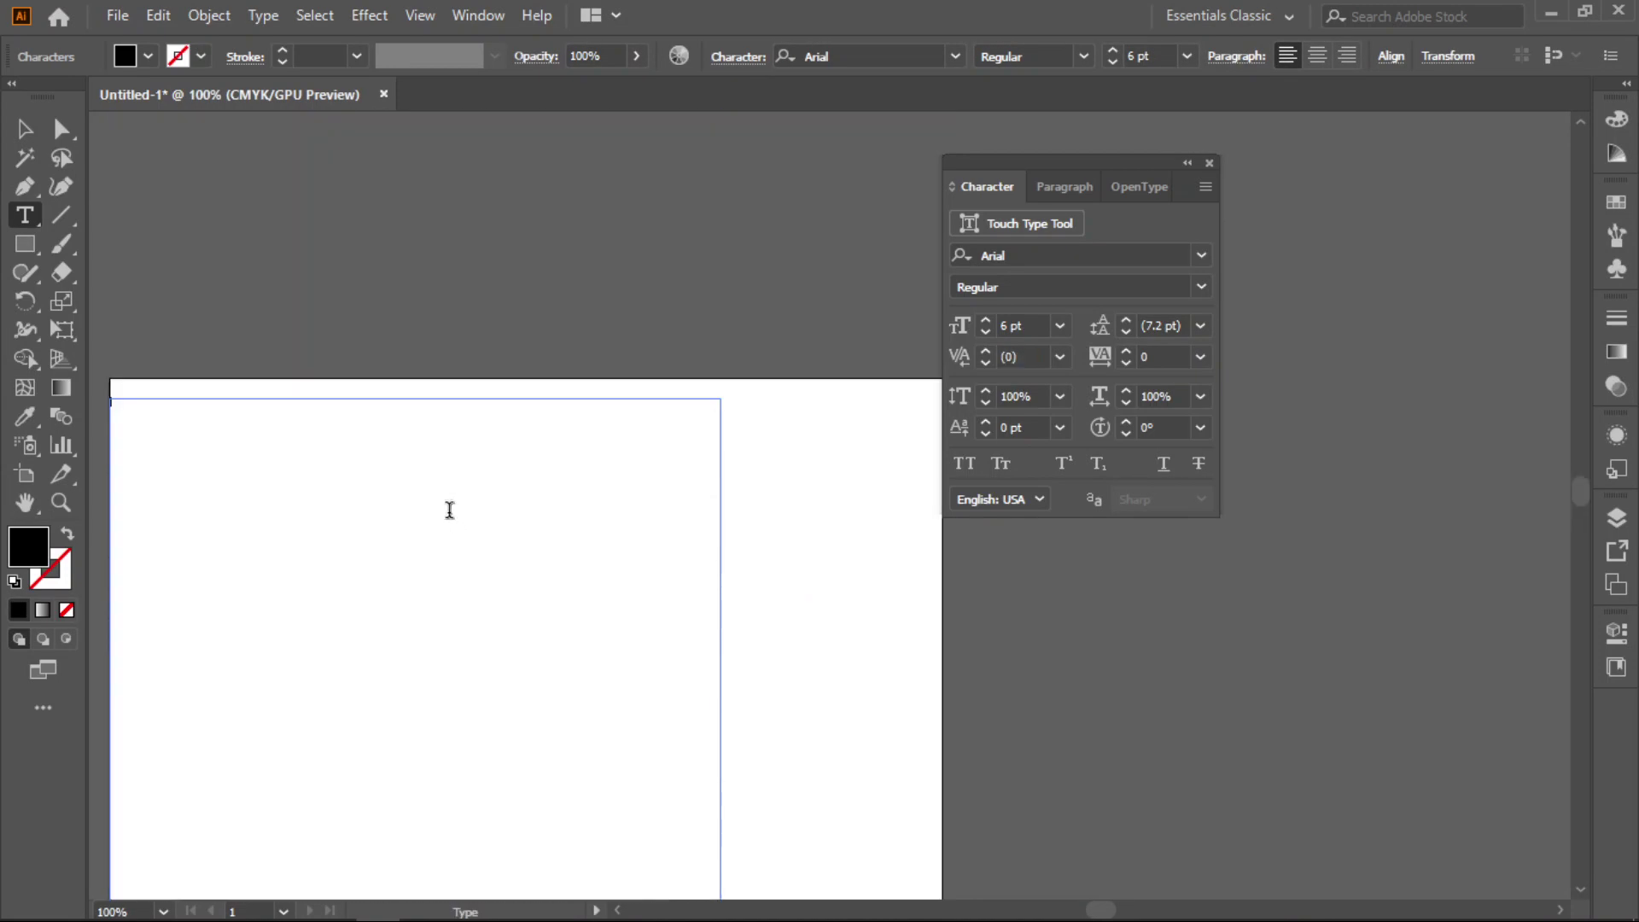
{"action": "key", "text": "ctrl"}
{"action": "key", "text": "ctrl+z"}
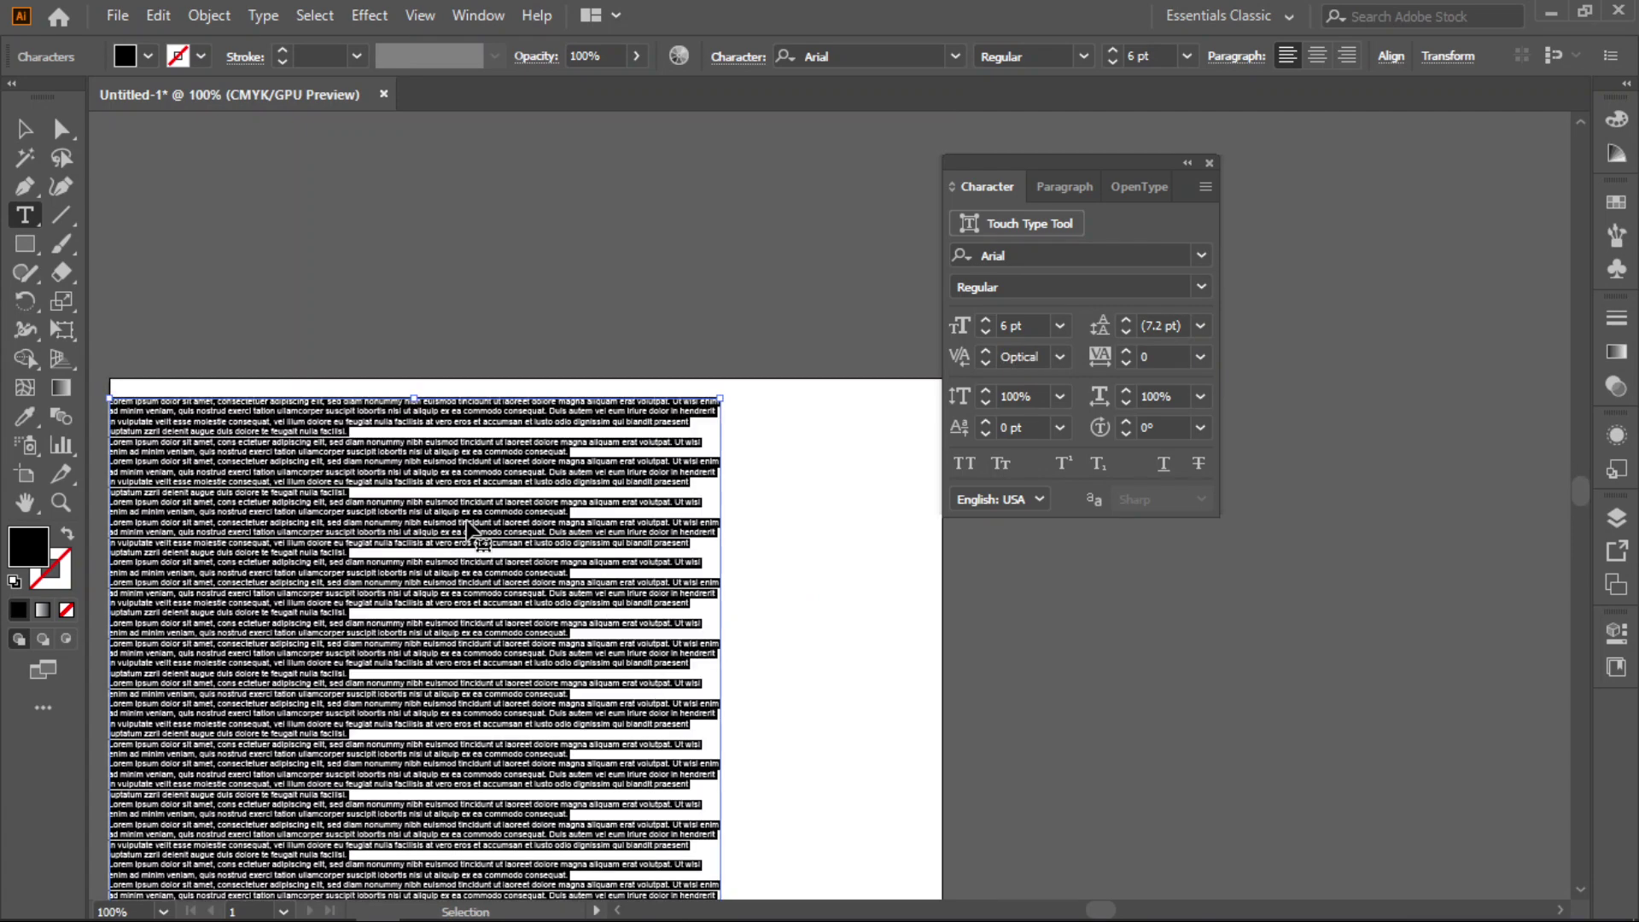
{"action": "key", "text": "ctrl+z"}
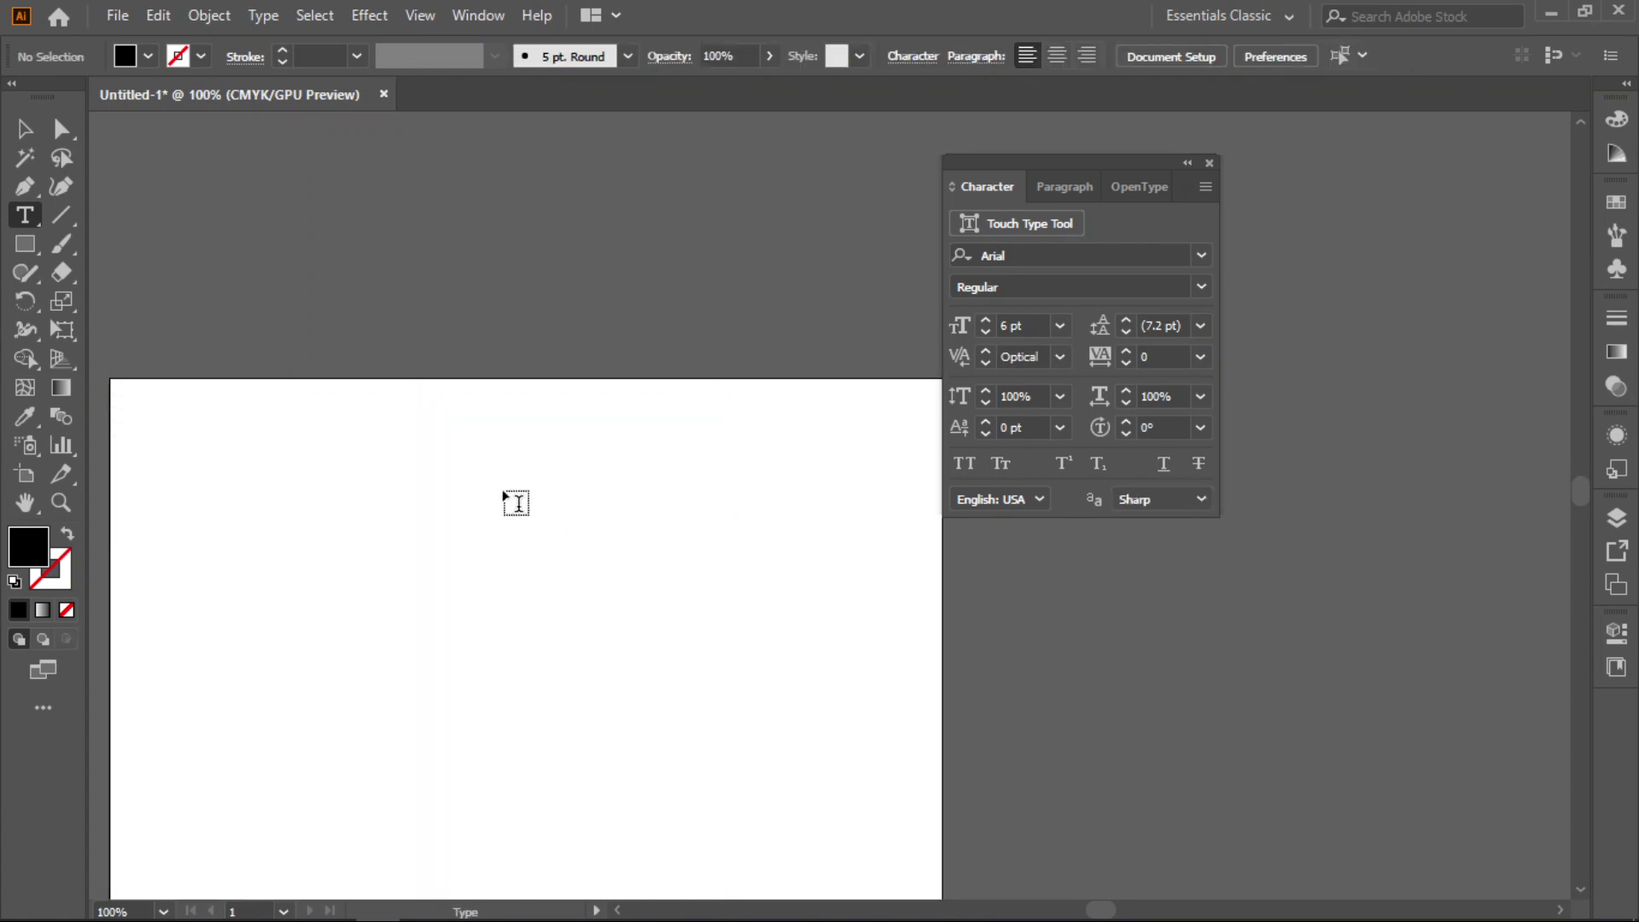
Step: Draw an area type frame covering most of the page, inset from its edges, and deselect the placeholder text
{"action": "key", "text": "space"}
{"action": "left_click_drag", "start_coordinate": [509, 575], "coordinate": [561, 325]}
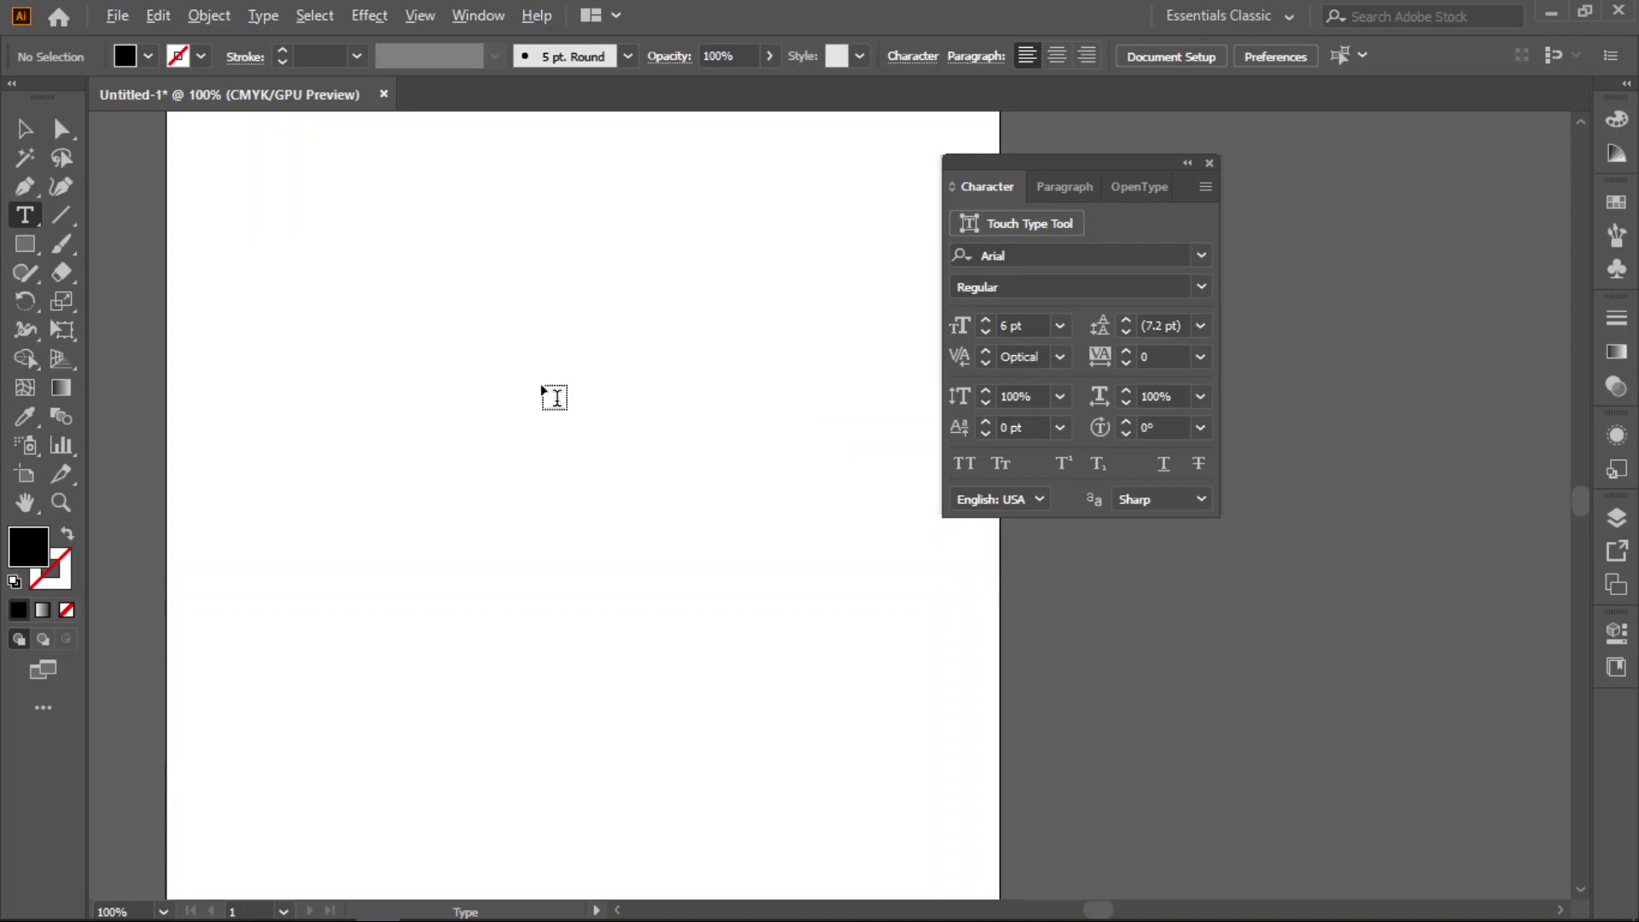
{"action": "scroll", "coordinate": [552, 391], "scroll_direction": "down", "scroll_amount": 1}
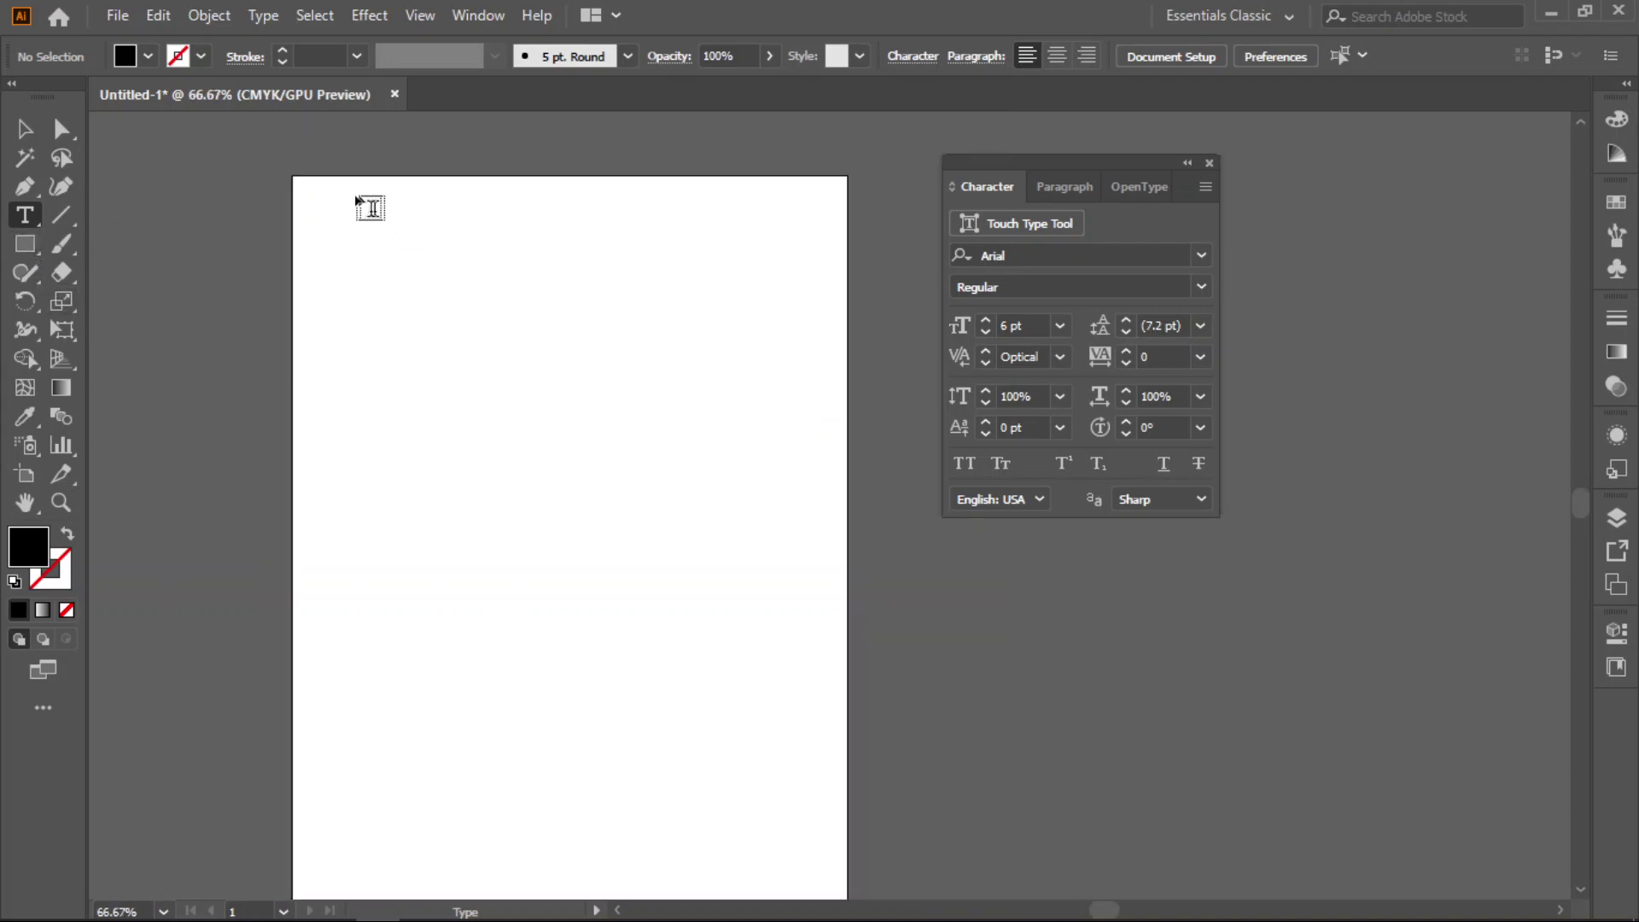
{"action": "left_click_drag", "start_coordinate": [325, 200], "coordinate": [761, 849]}
{"action": "left_click", "coordinate": [774, 622], "text": "ctrl"}
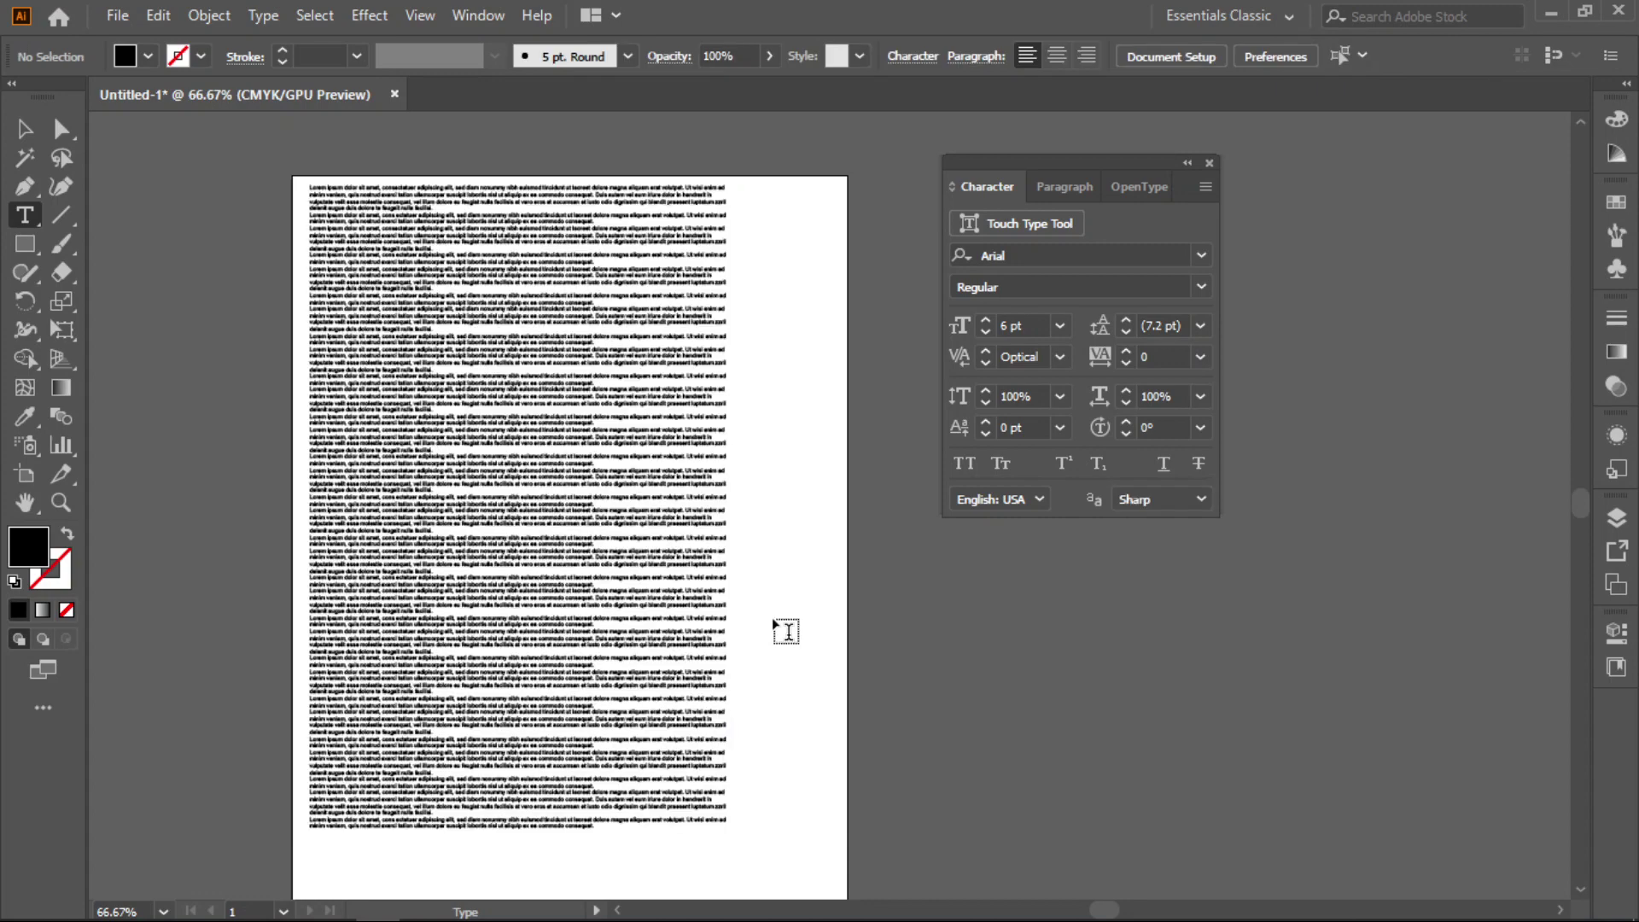
Step: Try leading values of 8 pt and 14 pt without any text selected
{"action": "key", "text": "space"}
{"action": "left_click_drag", "start_coordinate": [781, 781], "coordinate": [875, 773]}
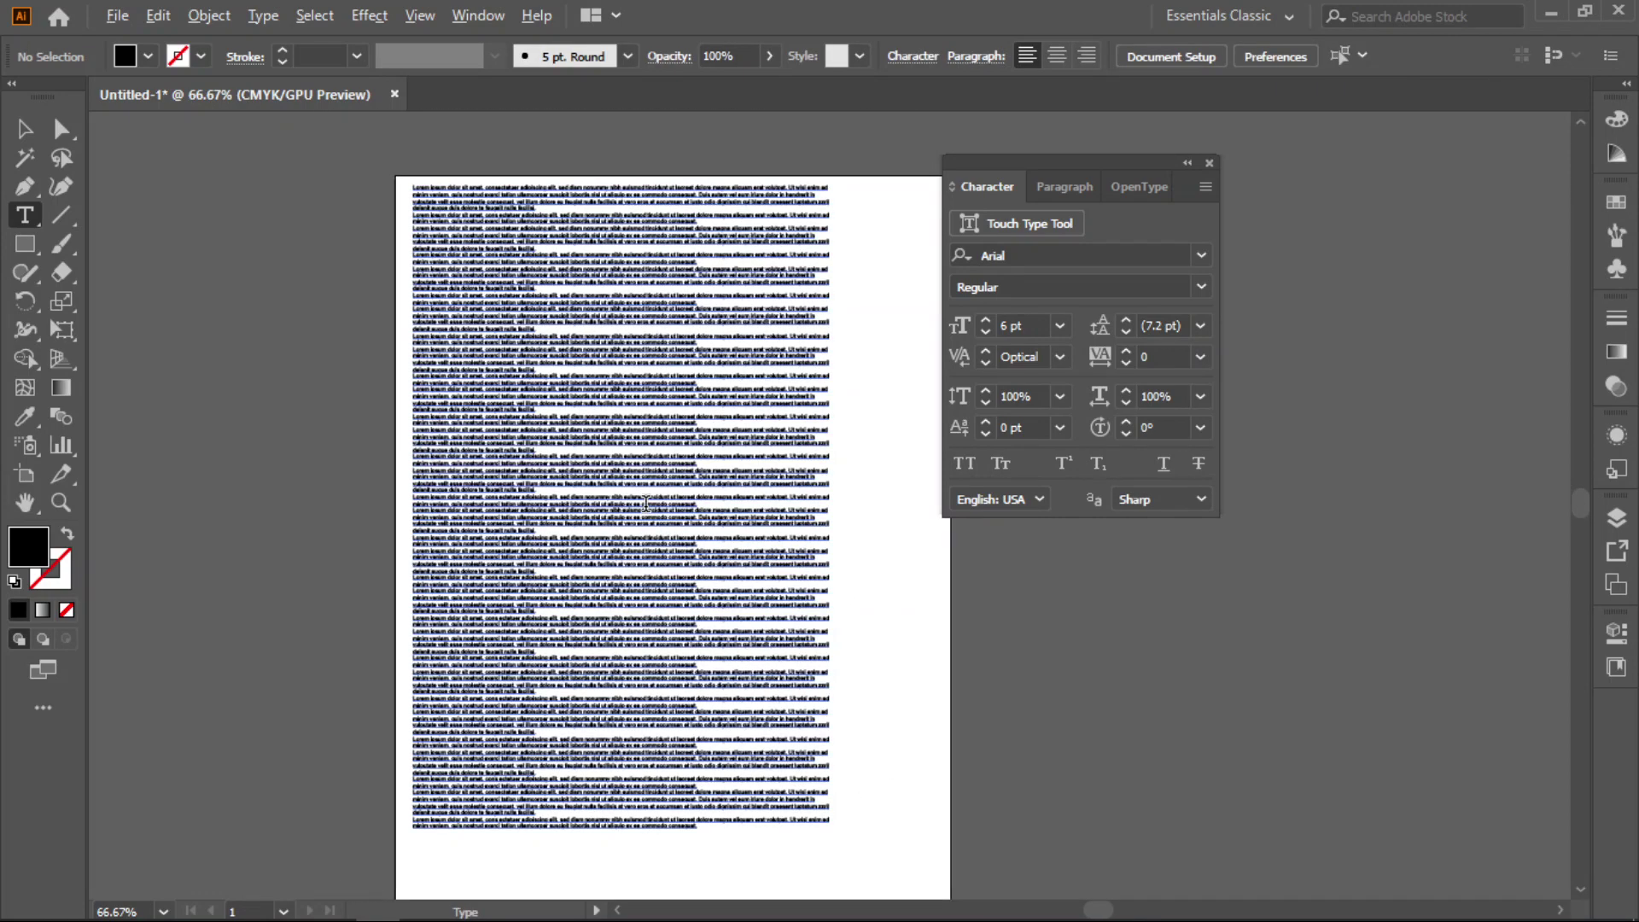
{"action": "scroll", "coordinate": [646, 505], "scroll_direction": "up", "scroll_amount": 3}
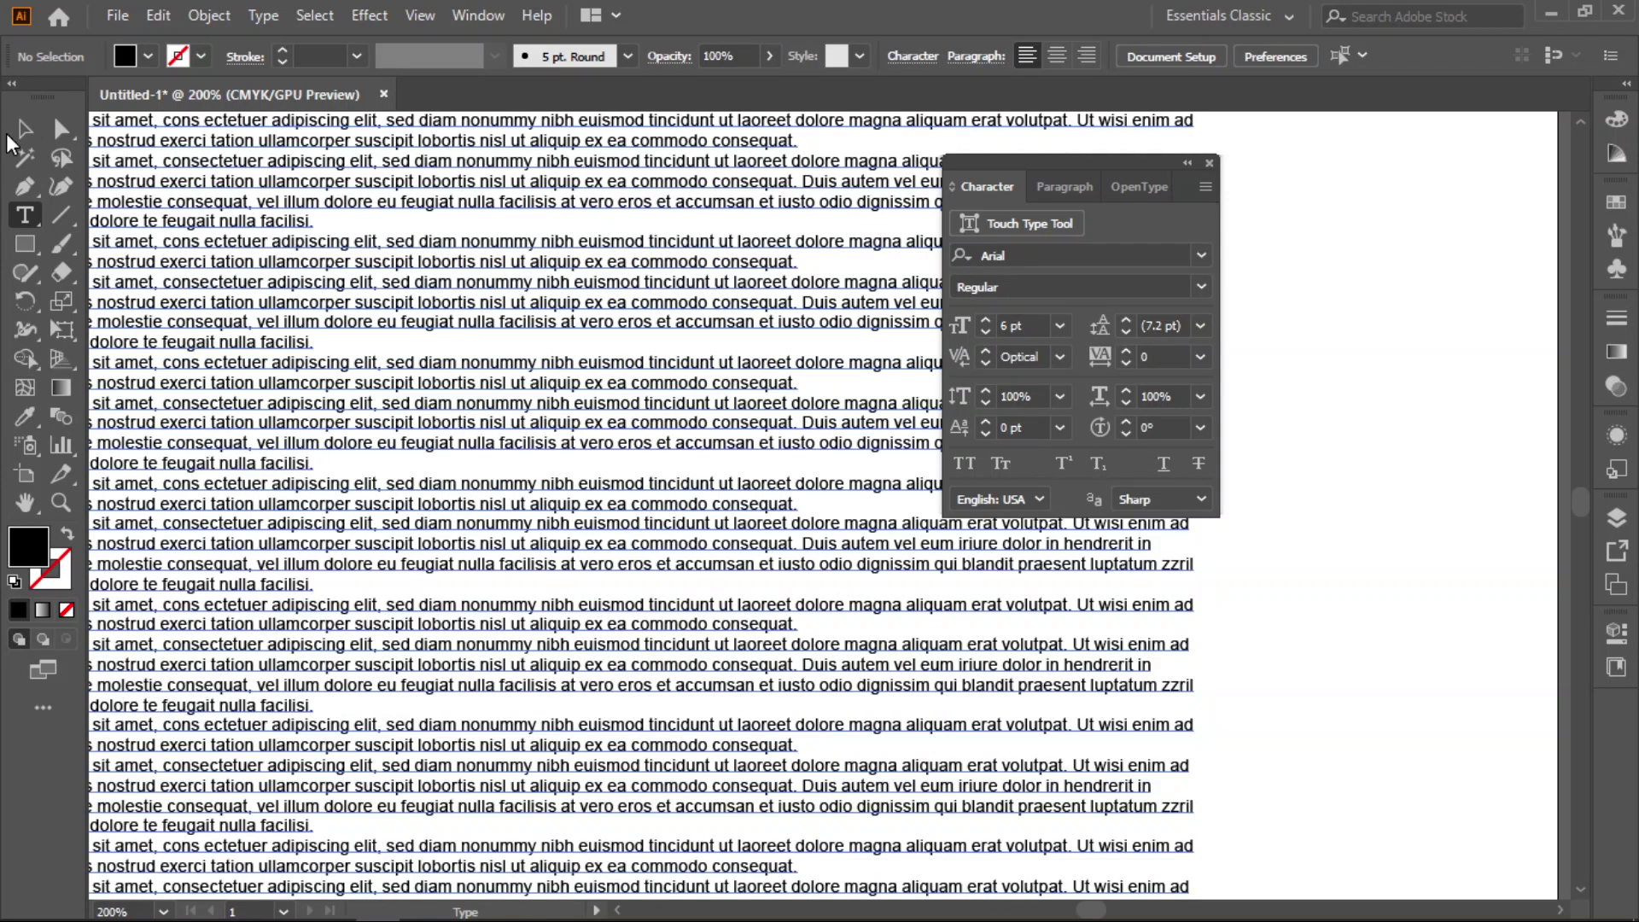
{"action": "left_click", "coordinate": [22, 134]}
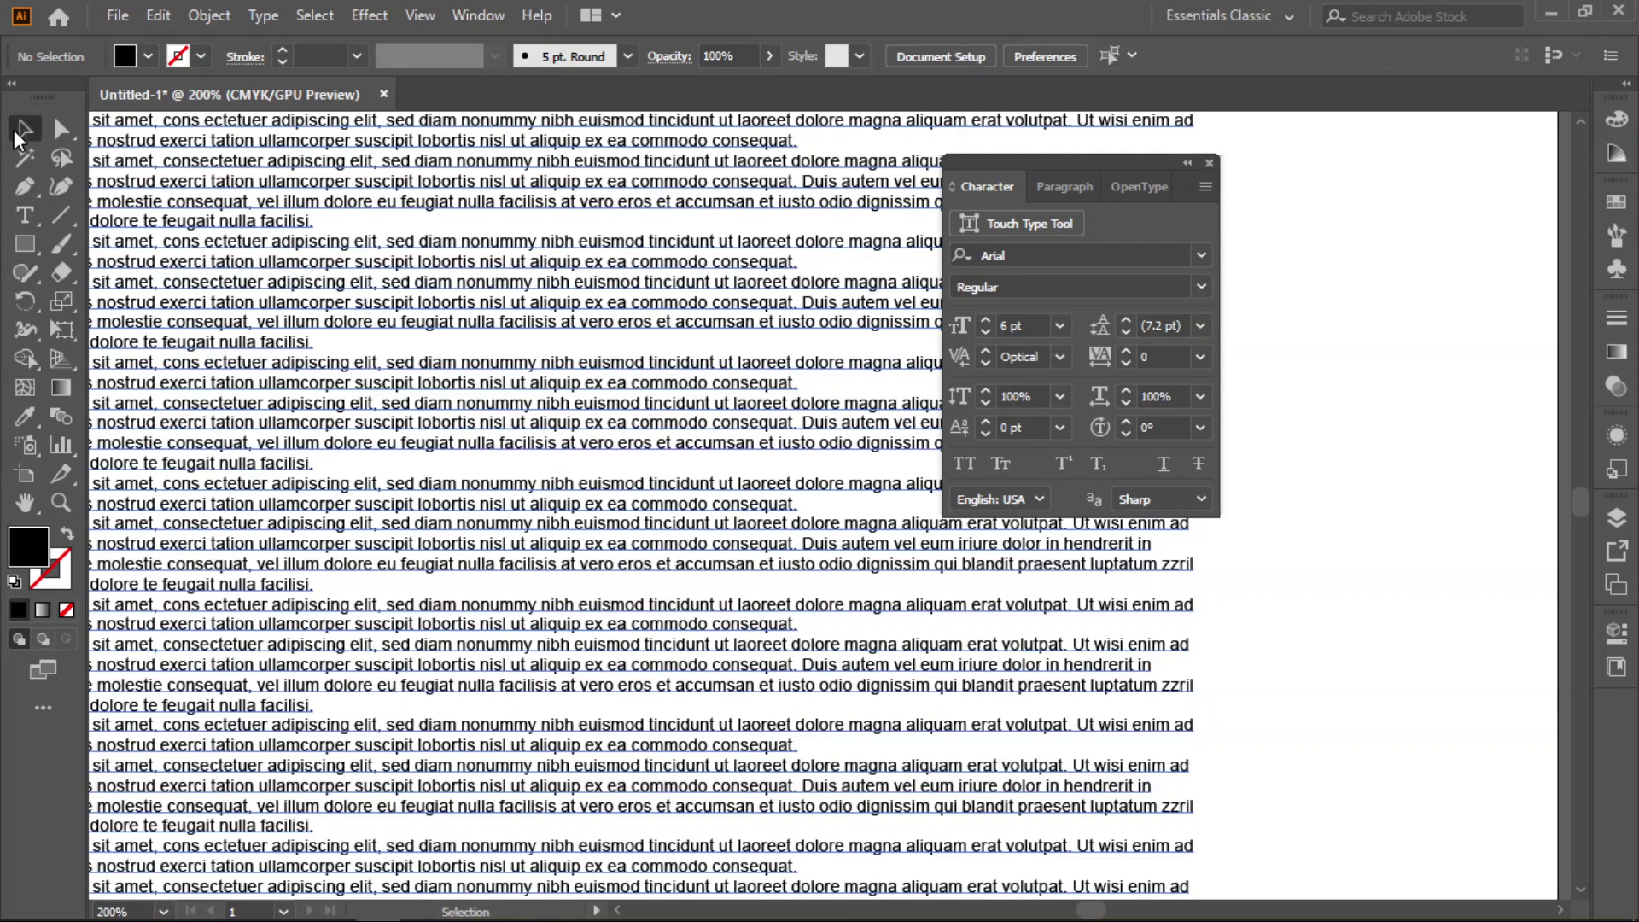
{"action": "left_click", "coordinate": [1201, 326]}
{"action": "left_click", "coordinate": [1227, 469]}
{"action": "left_click", "coordinate": [1201, 328]}
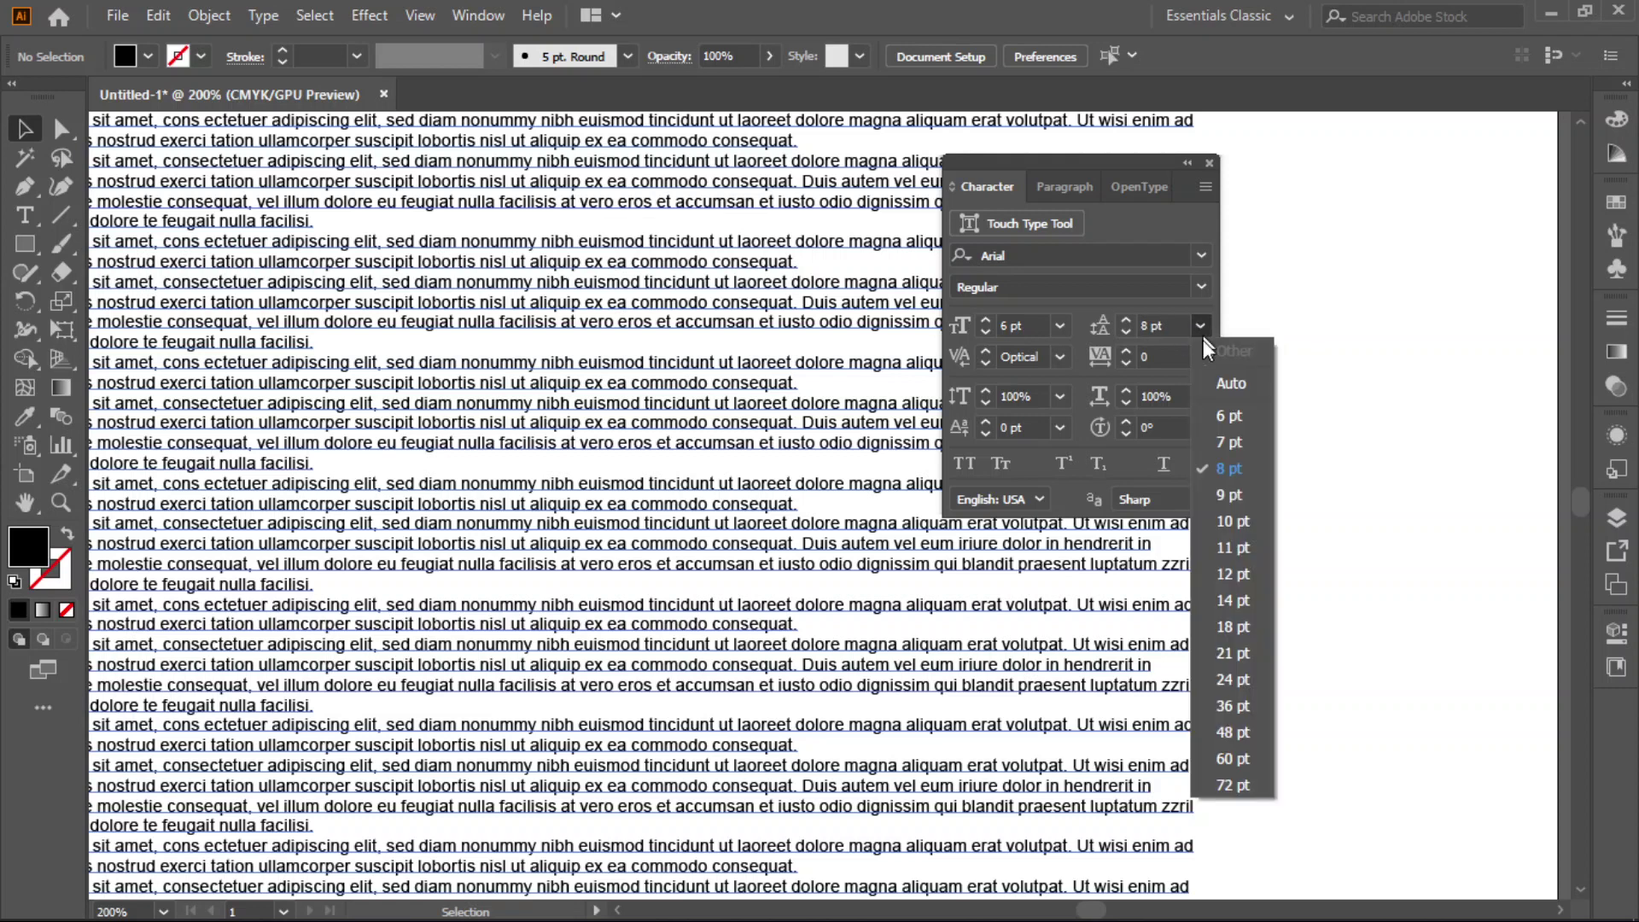
{"action": "left_click", "coordinate": [1235, 602]}
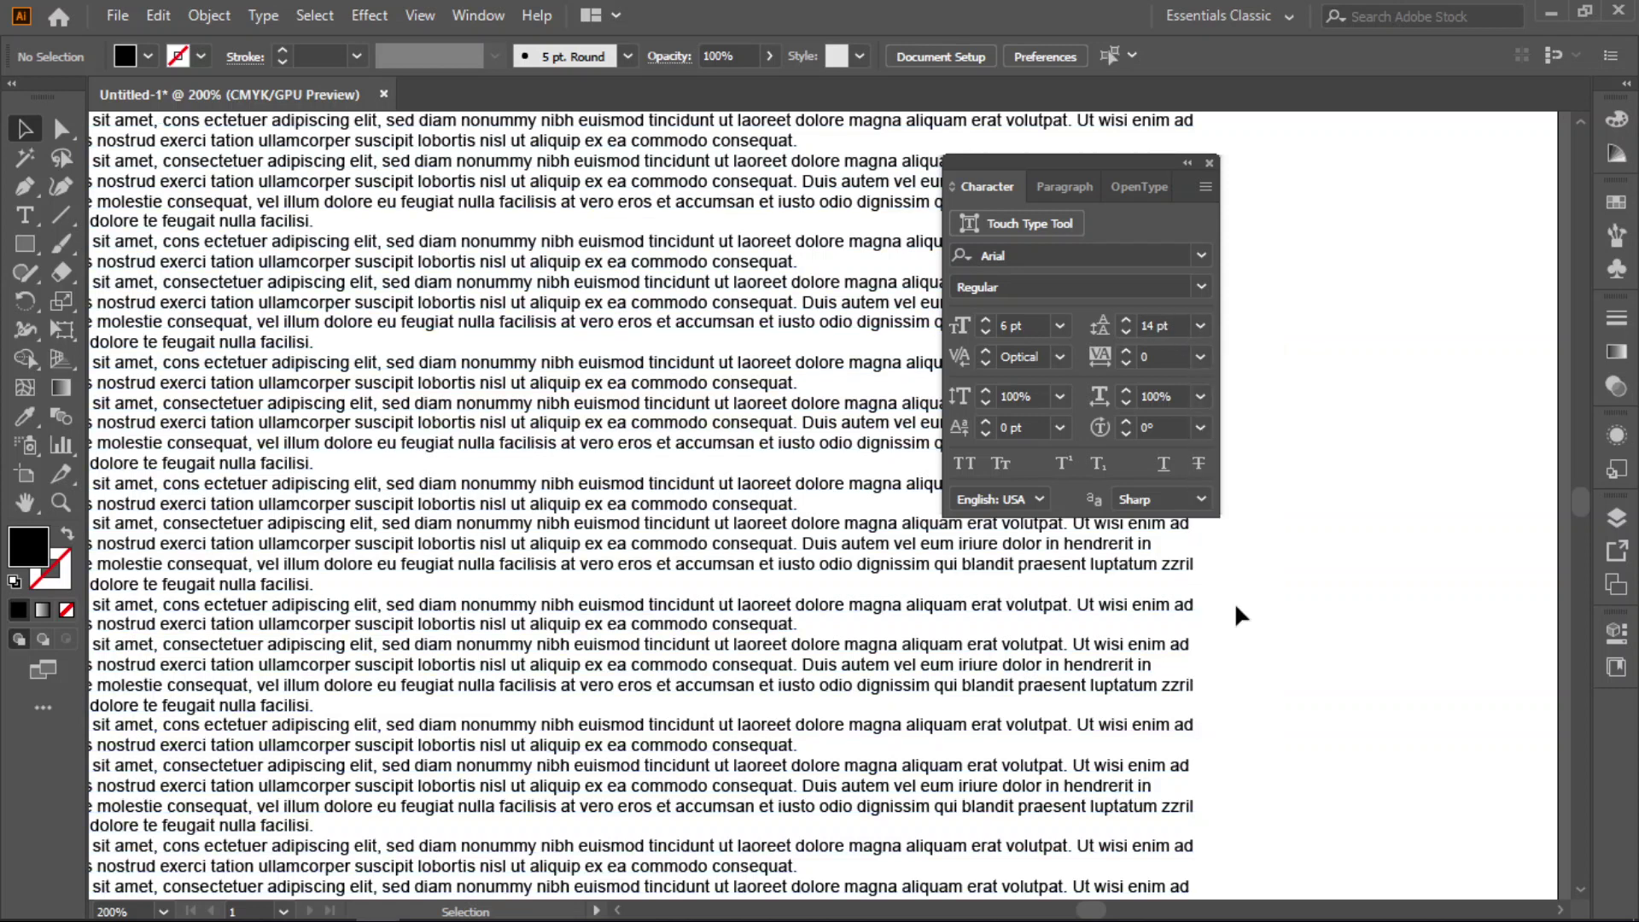
Step: Try font sizes of 12 pt and 36 pt without any text selected
{"action": "left_click", "coordinate": [1062, 326]}
{"action": "left_click", "coordinate": [1091, 531]}
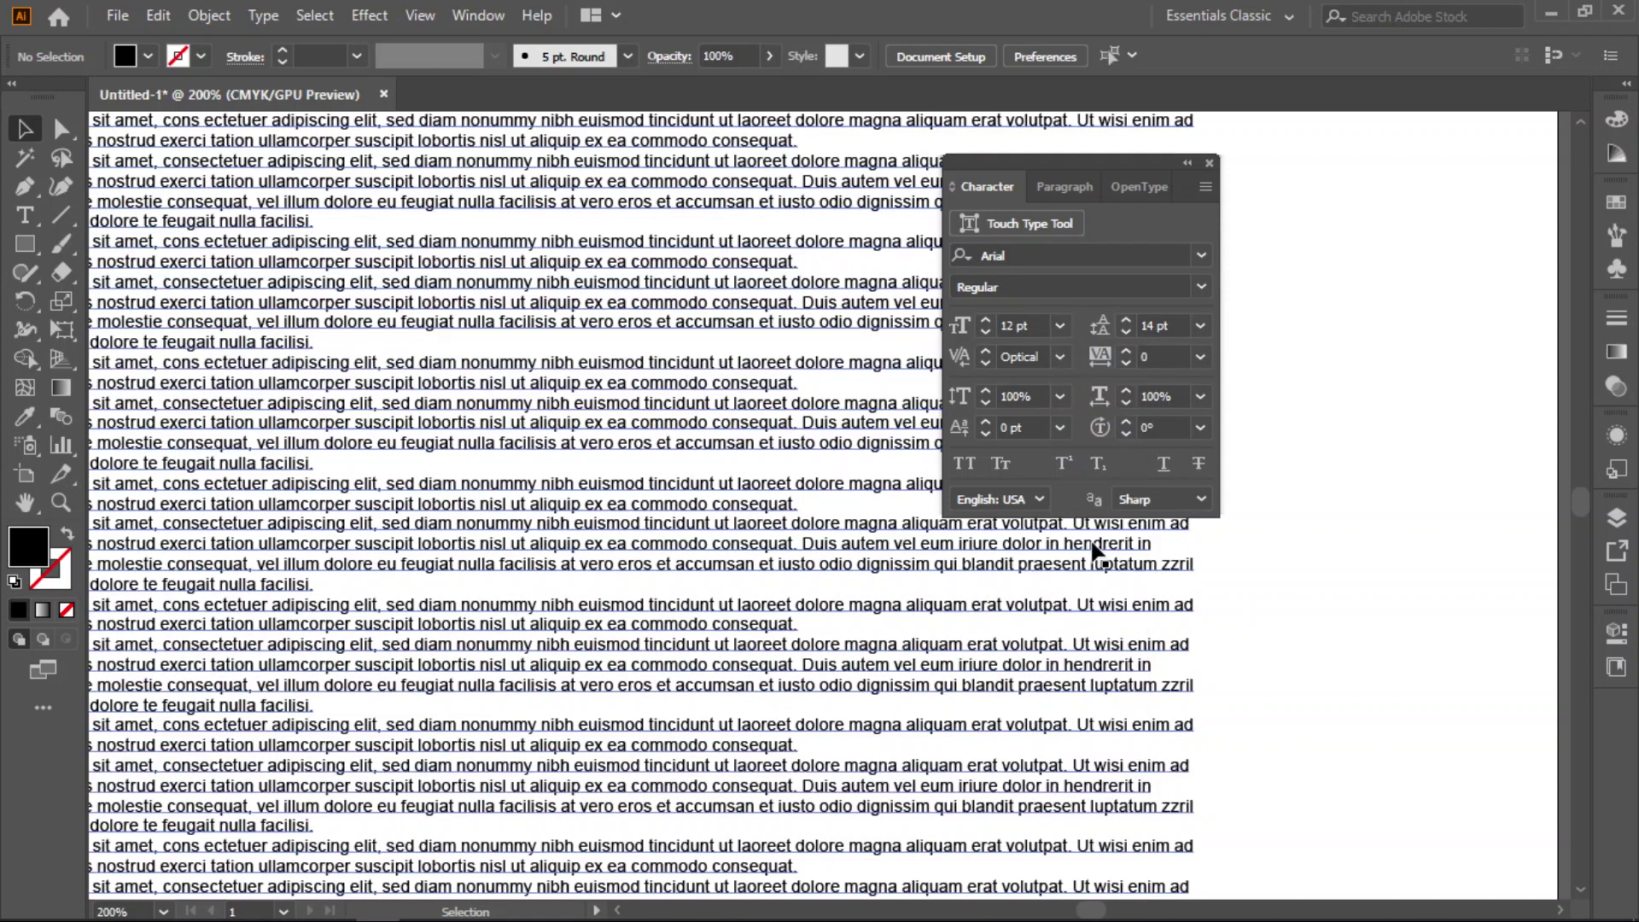
{"action": "left_click", "coordinate": [1061, 326]}
{"action": "left_click", "coordinate": [1083, 668]}
Step: Select the placeholder text frame and set its font size to 10 pt
{"action": "left_click", "coordinate": [881, 367]}
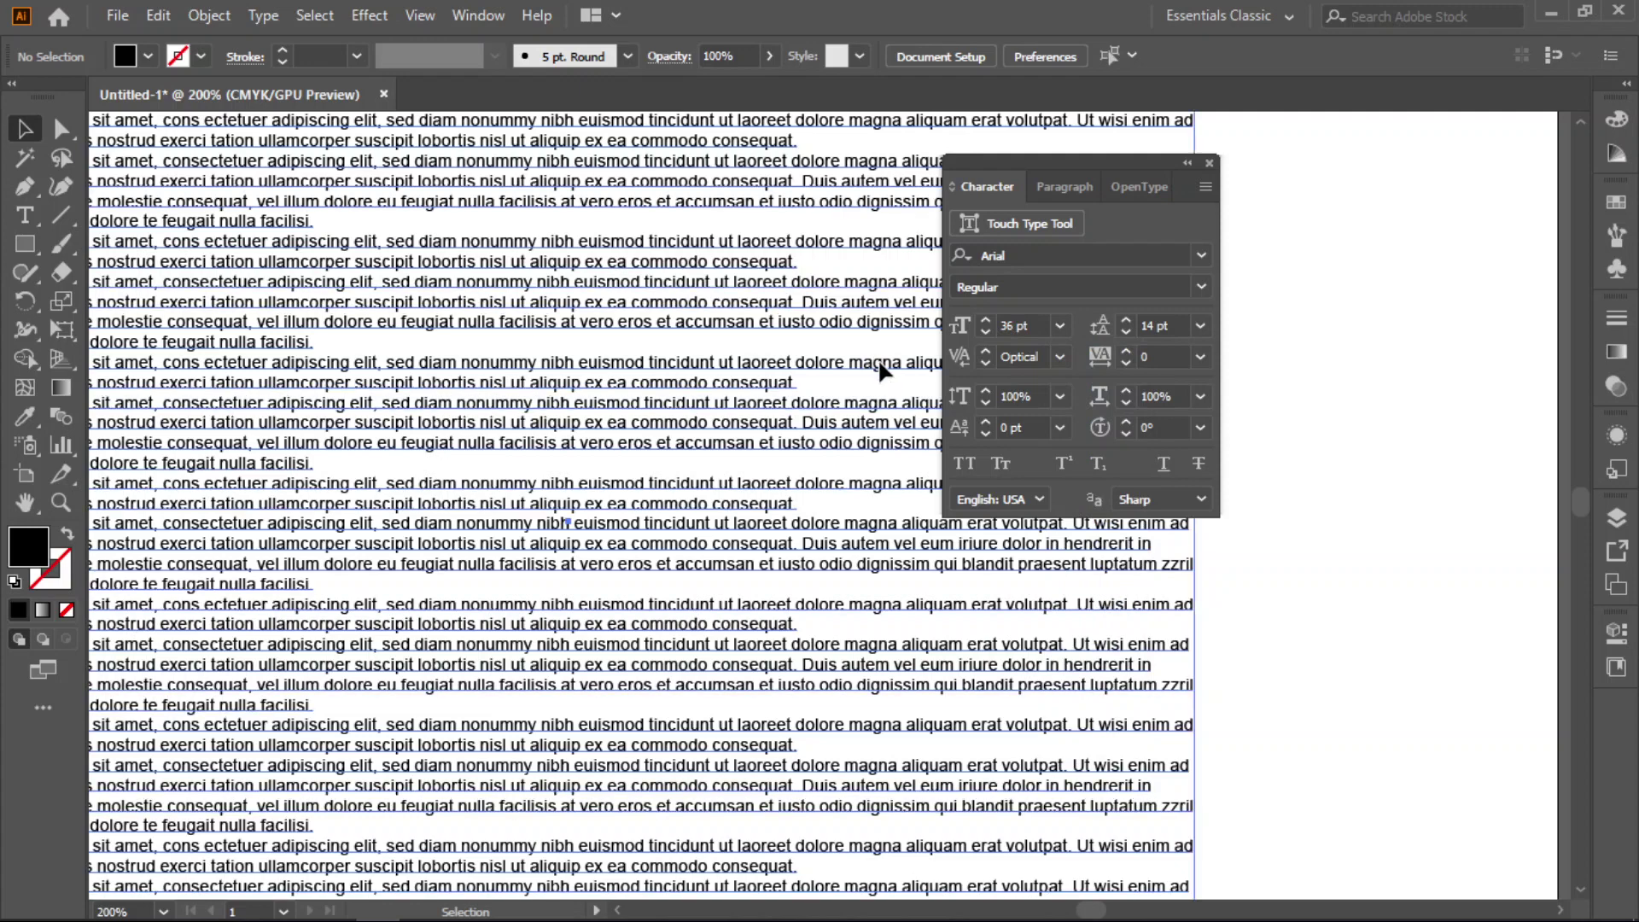
{"action": "left_click", "coordinate": [1060, 326]}
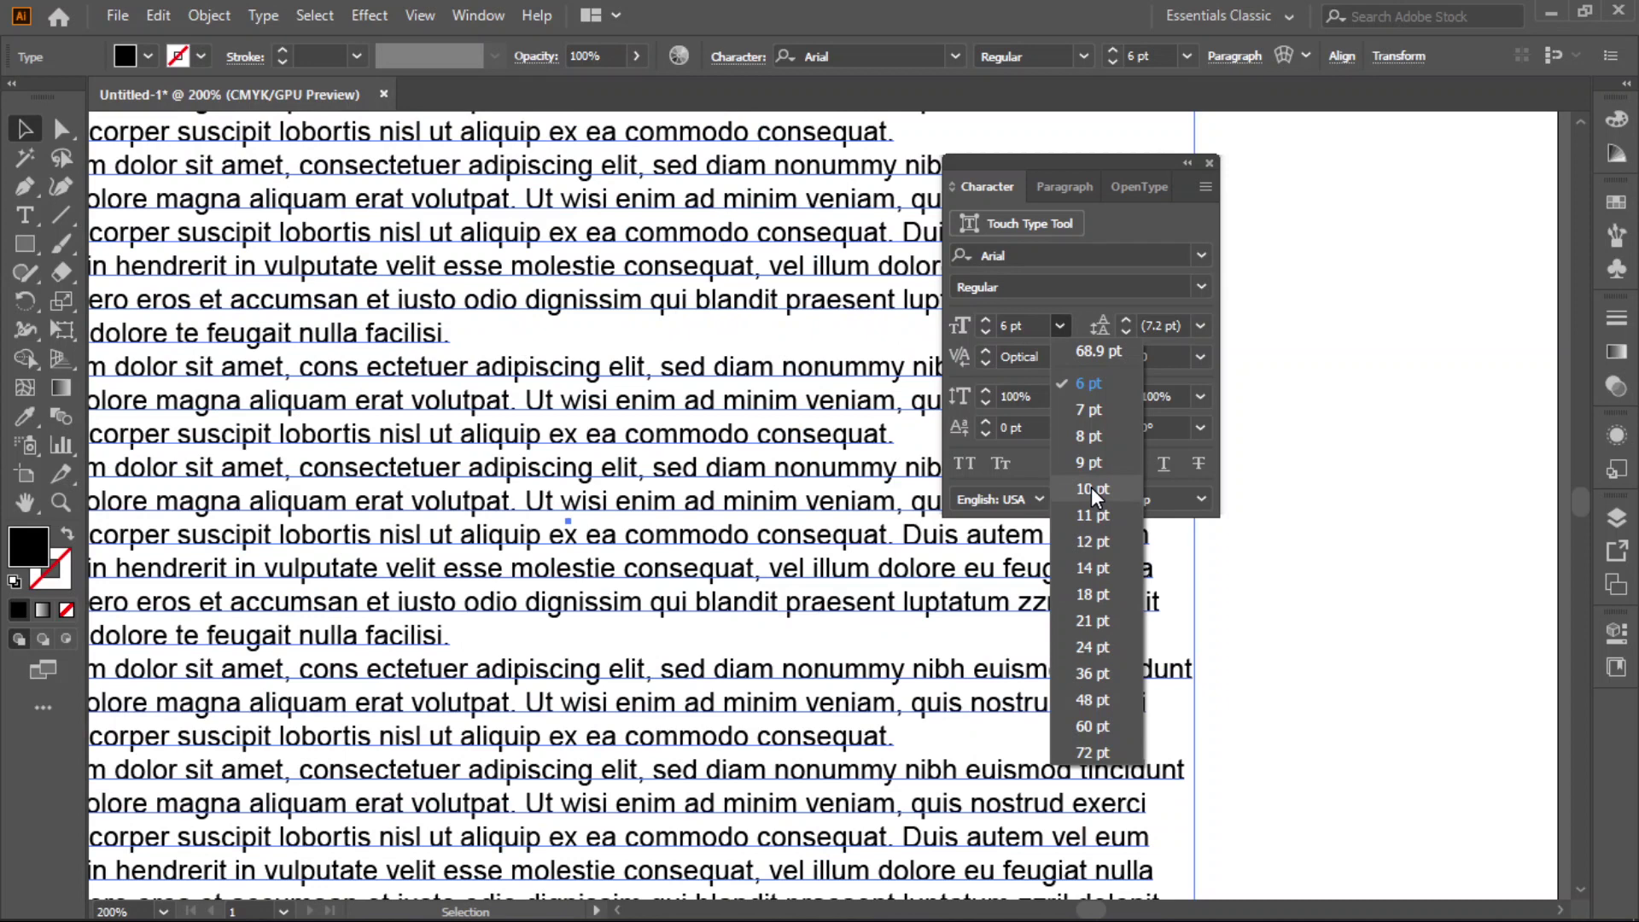
{"action": "key", "text": "Escape"}
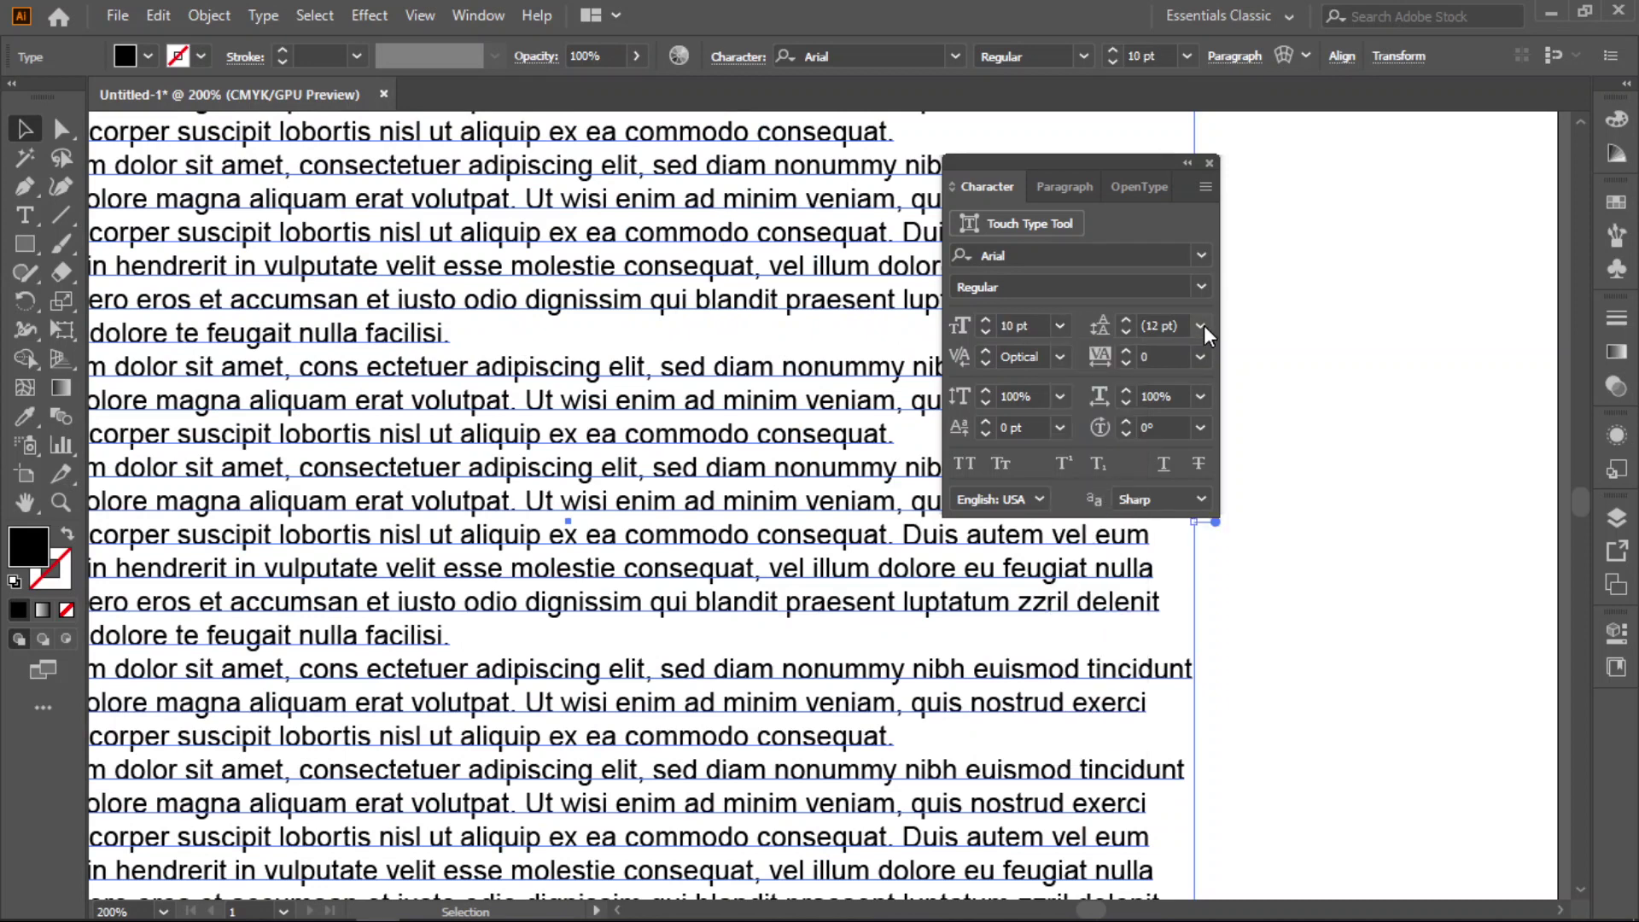
Step: Try 18 pt and 7 pt leading on the placeholder text, and return the leading to Auto
{"action": "left_click", "coordinate": [1201, 325]}
{"action": "left_click", "coordinate": [1230, 626]}
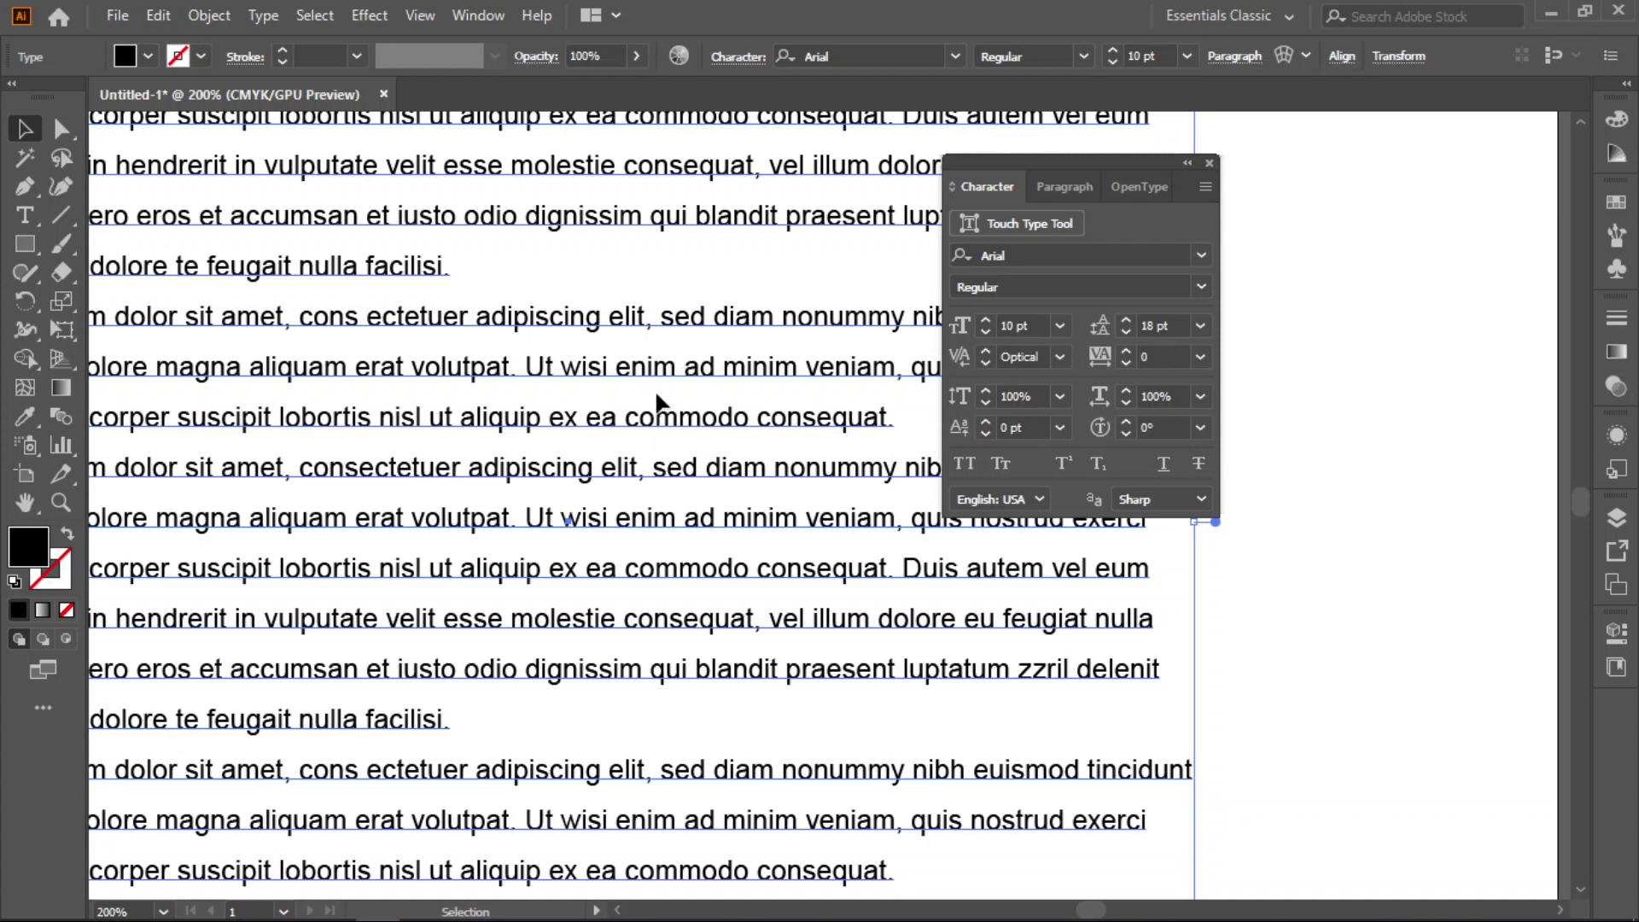
{"action": "left_click", "coordinate": [1201, 326]}
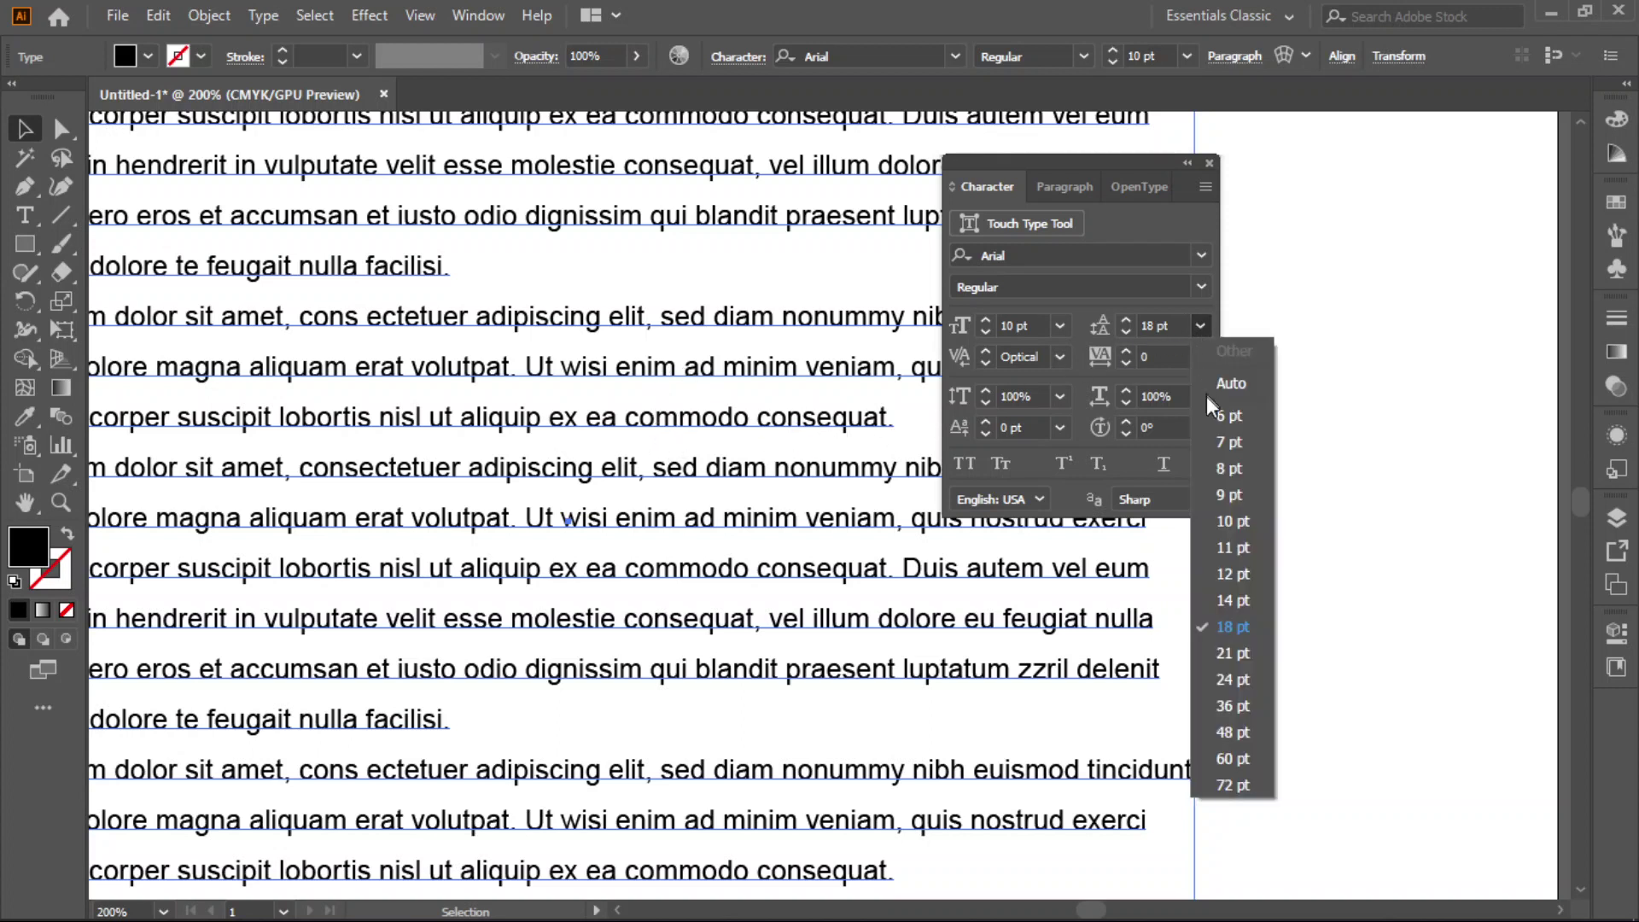
{"action": "left_click", "coordinate": [1227, 435]}
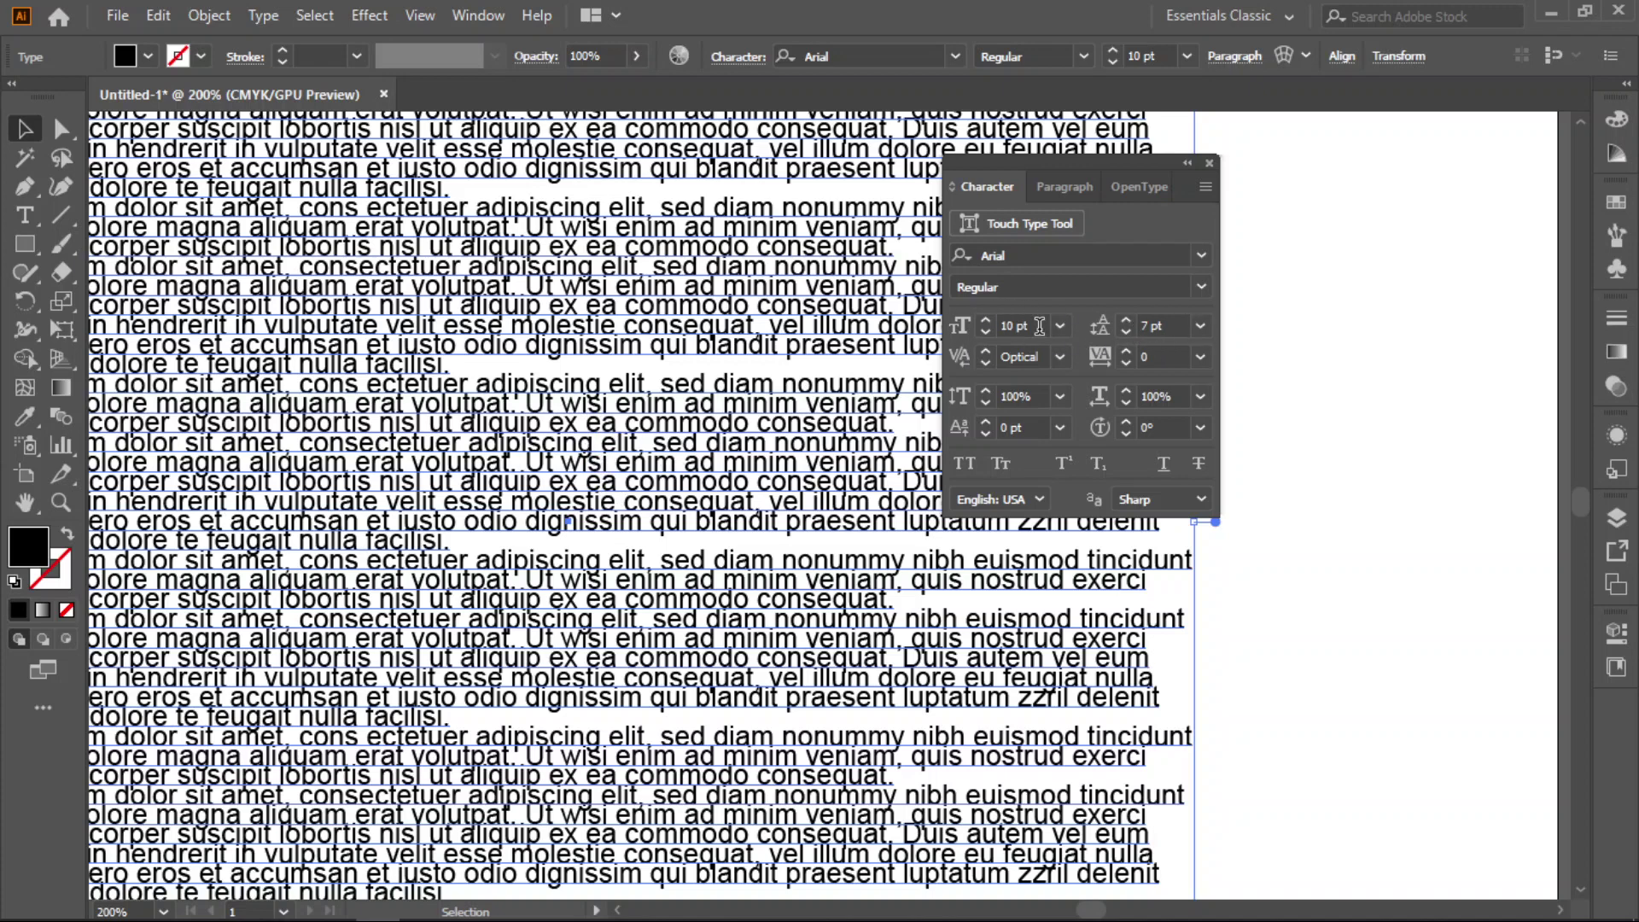
{"action": "left_click", "coordinate": [1199, 329]}
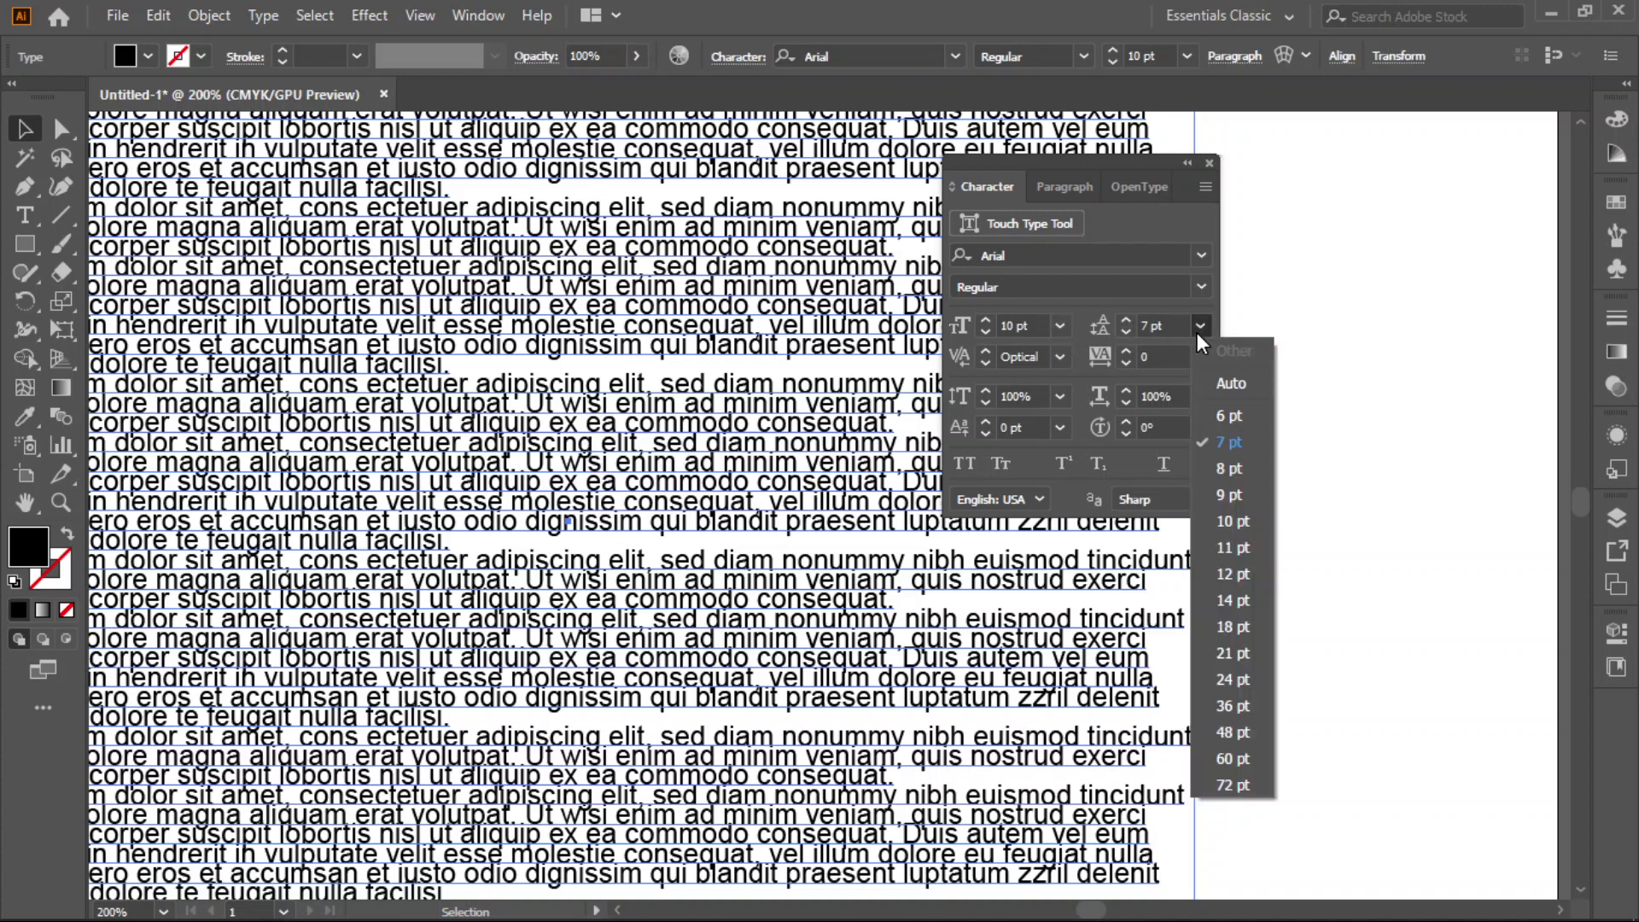
{"action": "left_click", "coordinate": [1235, 390]}
Step: Set the placeholder text's font size to 18 pt and delete the whole text frame
{"action": "left_click", "coordinate": [1060, 326]}
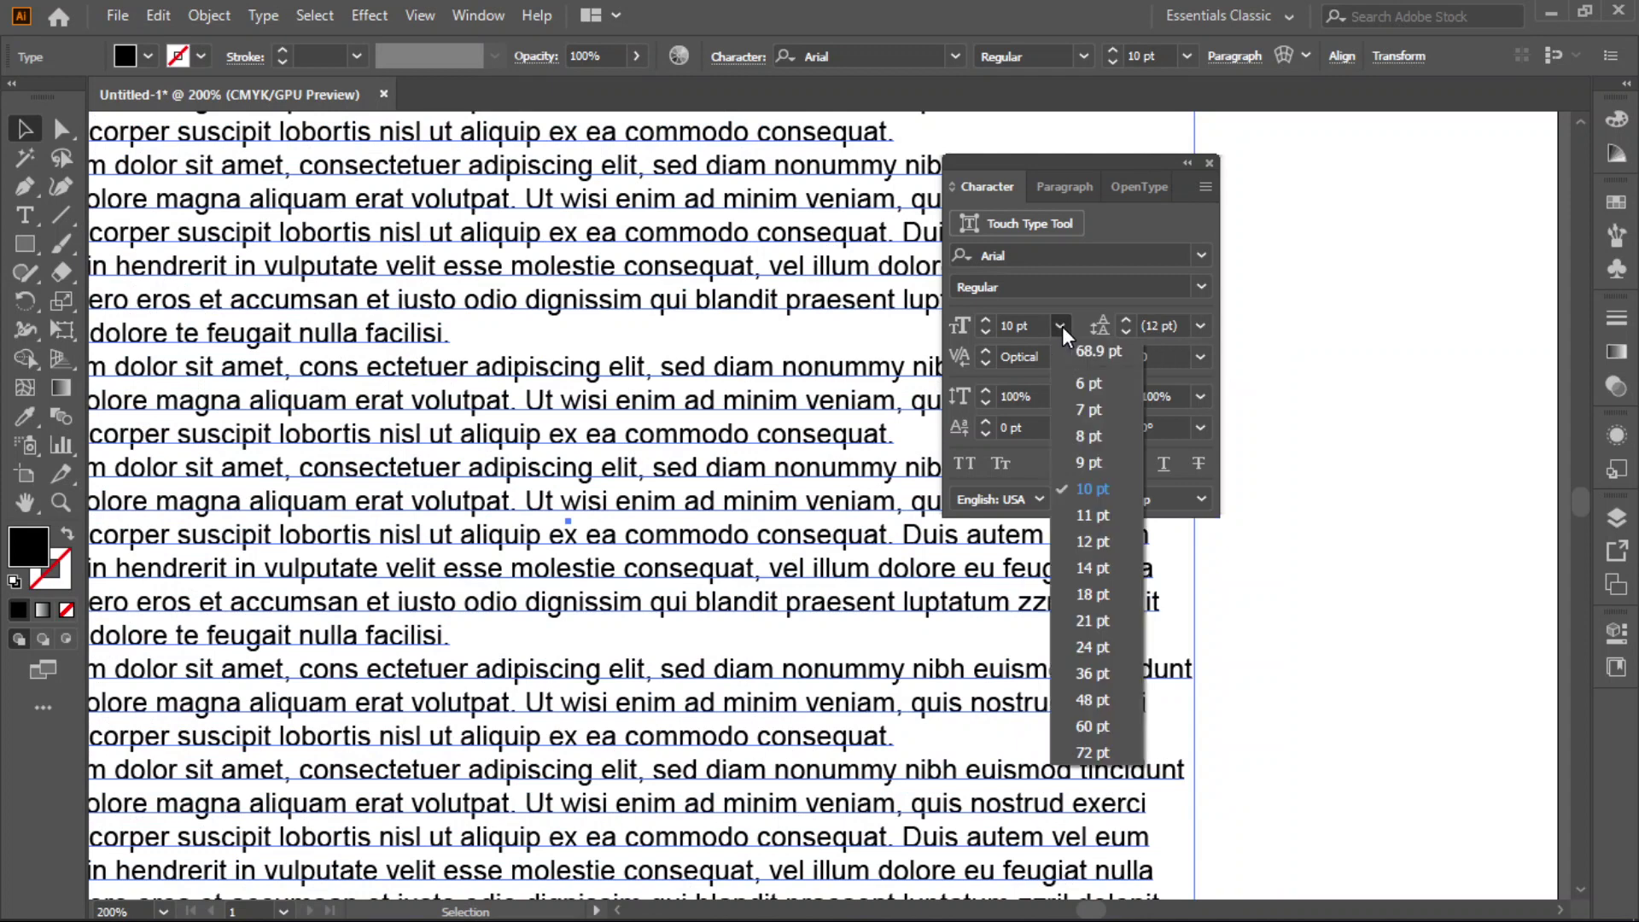
{"action": "left_click", "coordinate": [1090, 594]}
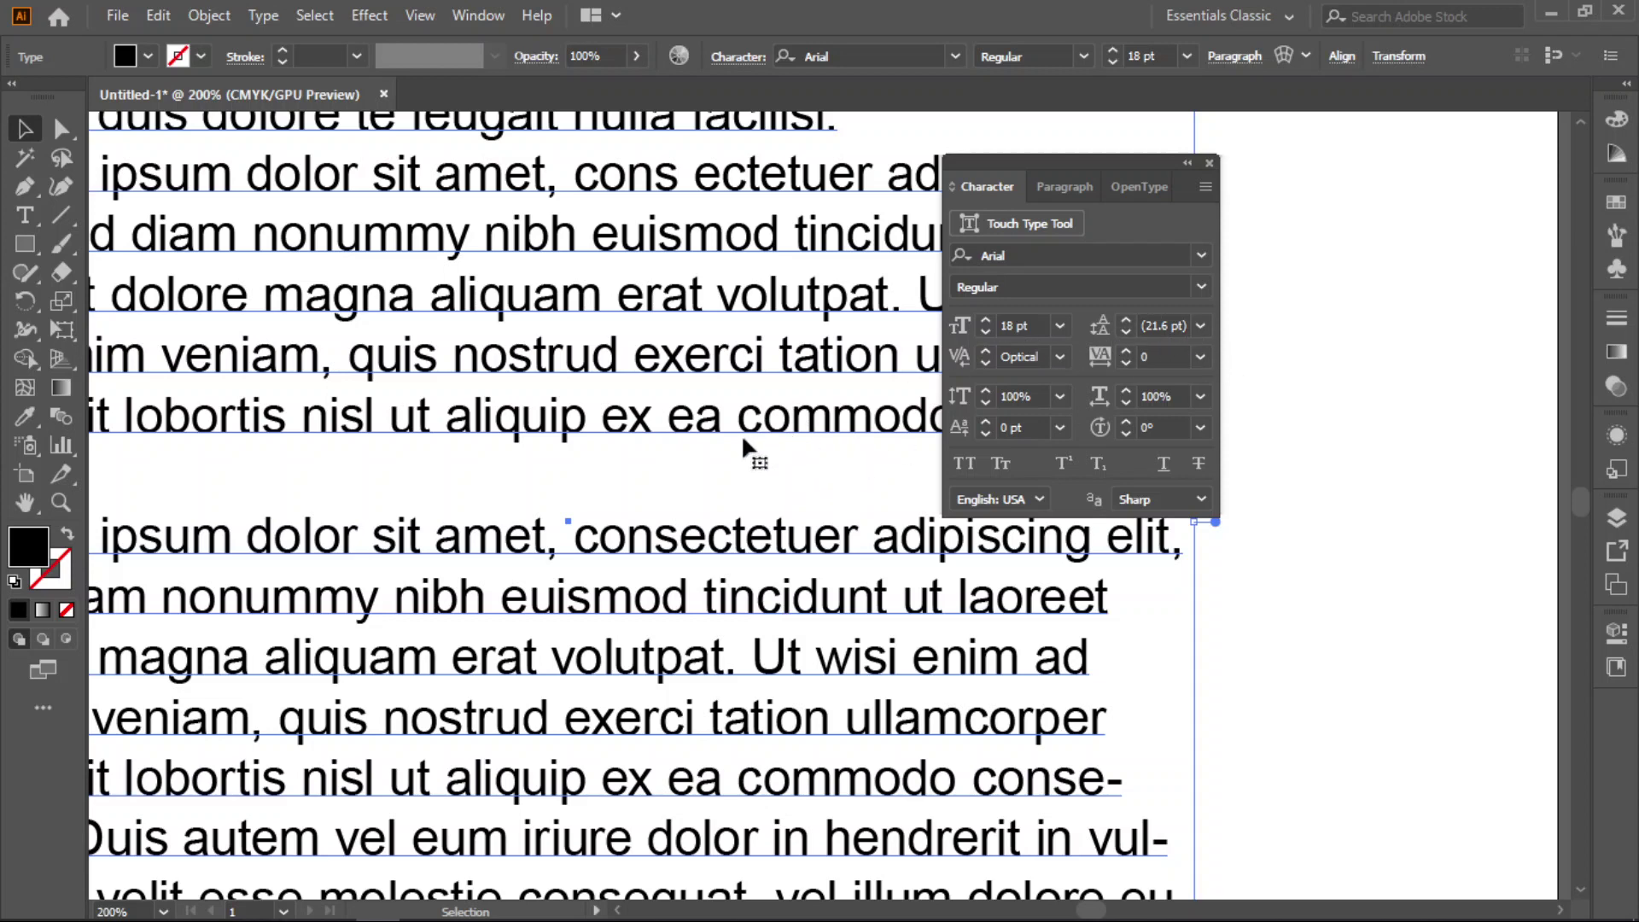
{"action": "scroll", "coordinate": [715, 471], "scroll_direction": "down", "scroll_amount": 3}
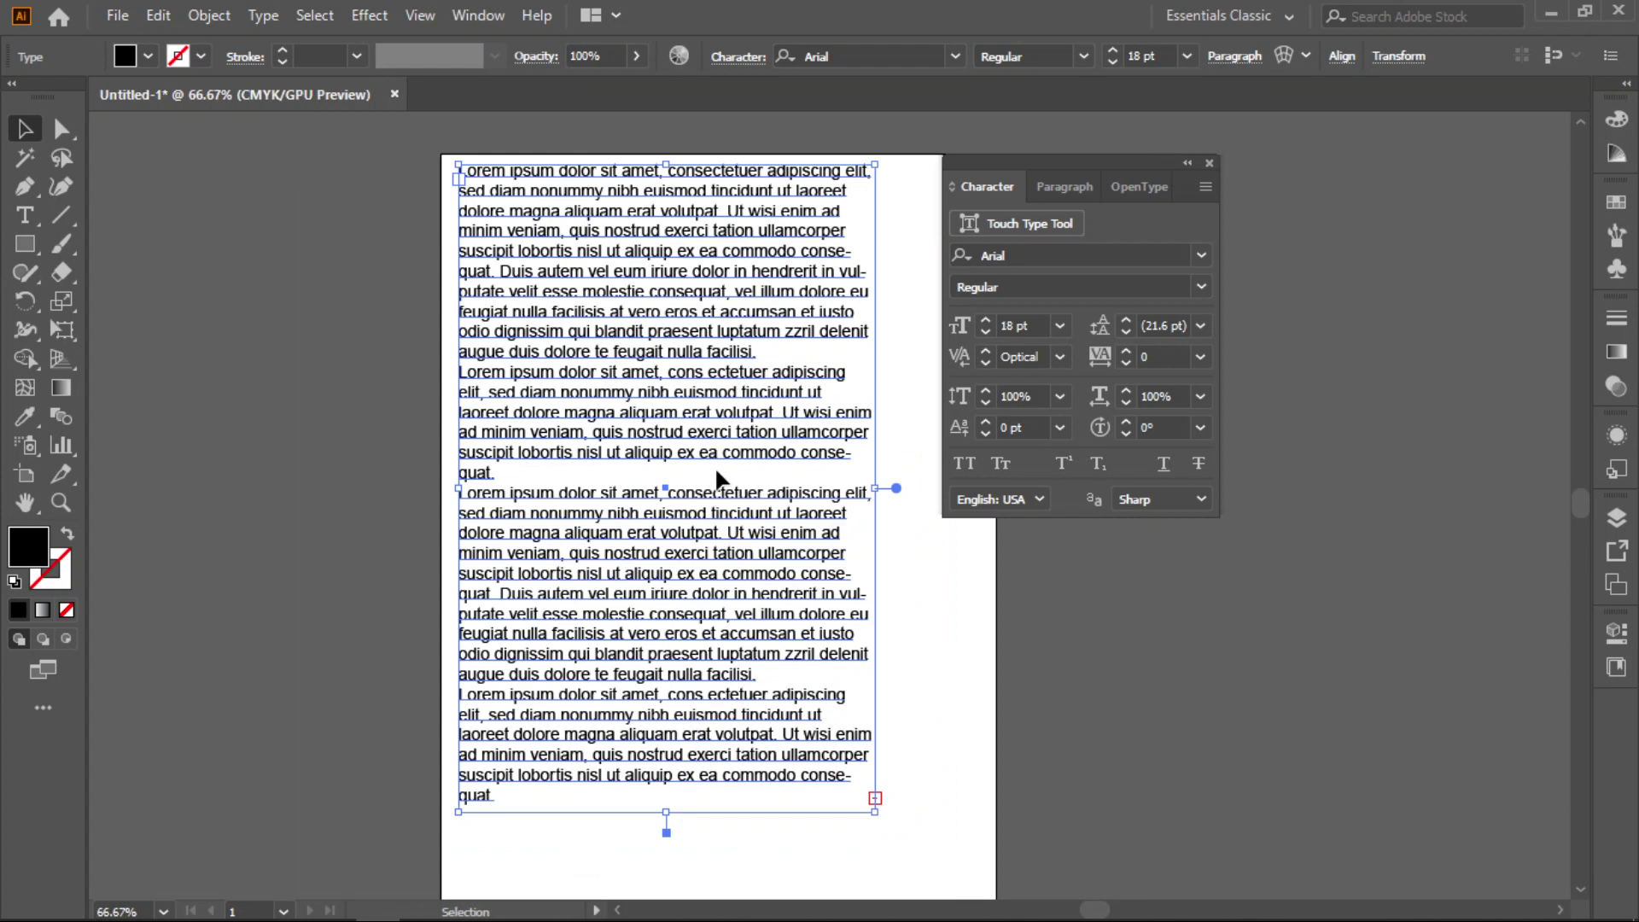
{"action": "key", "text": "Delete"}
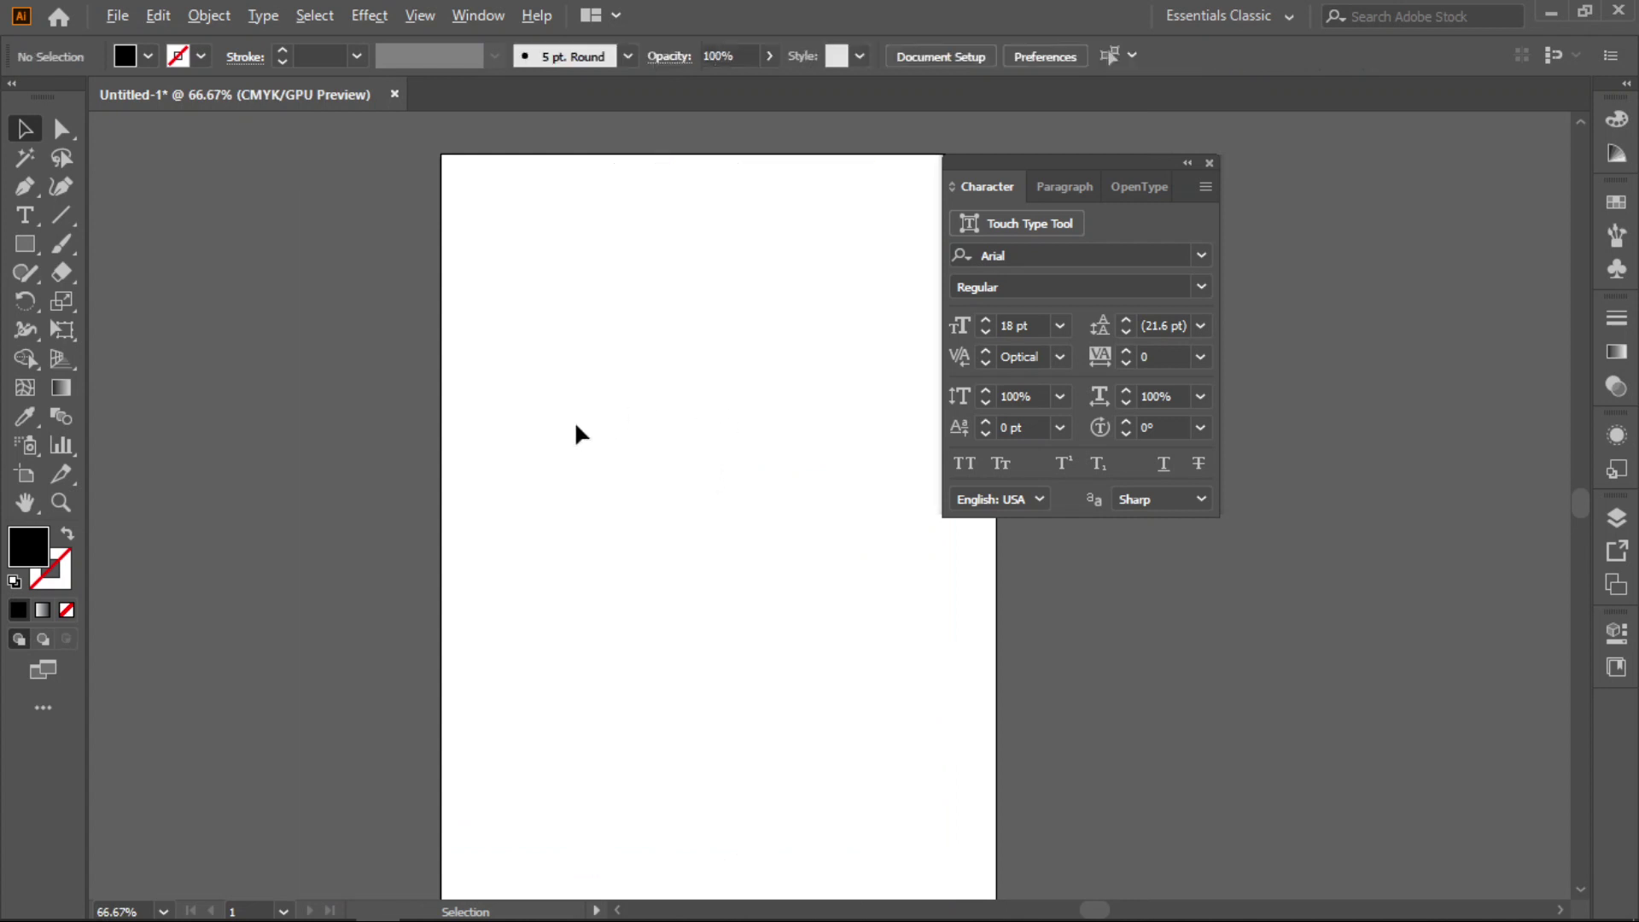
Step: Create point text reading "This is text" in the upper part of the artboard with the Type tool
{"action": "scroll", "coordinate": [574, 420], "scroll_direction": "up", "scroll_amount": 1}
{"action": "scroll", "coordinate": [581, 427], "scroll_direction": "up", "scroll_amount": 1}
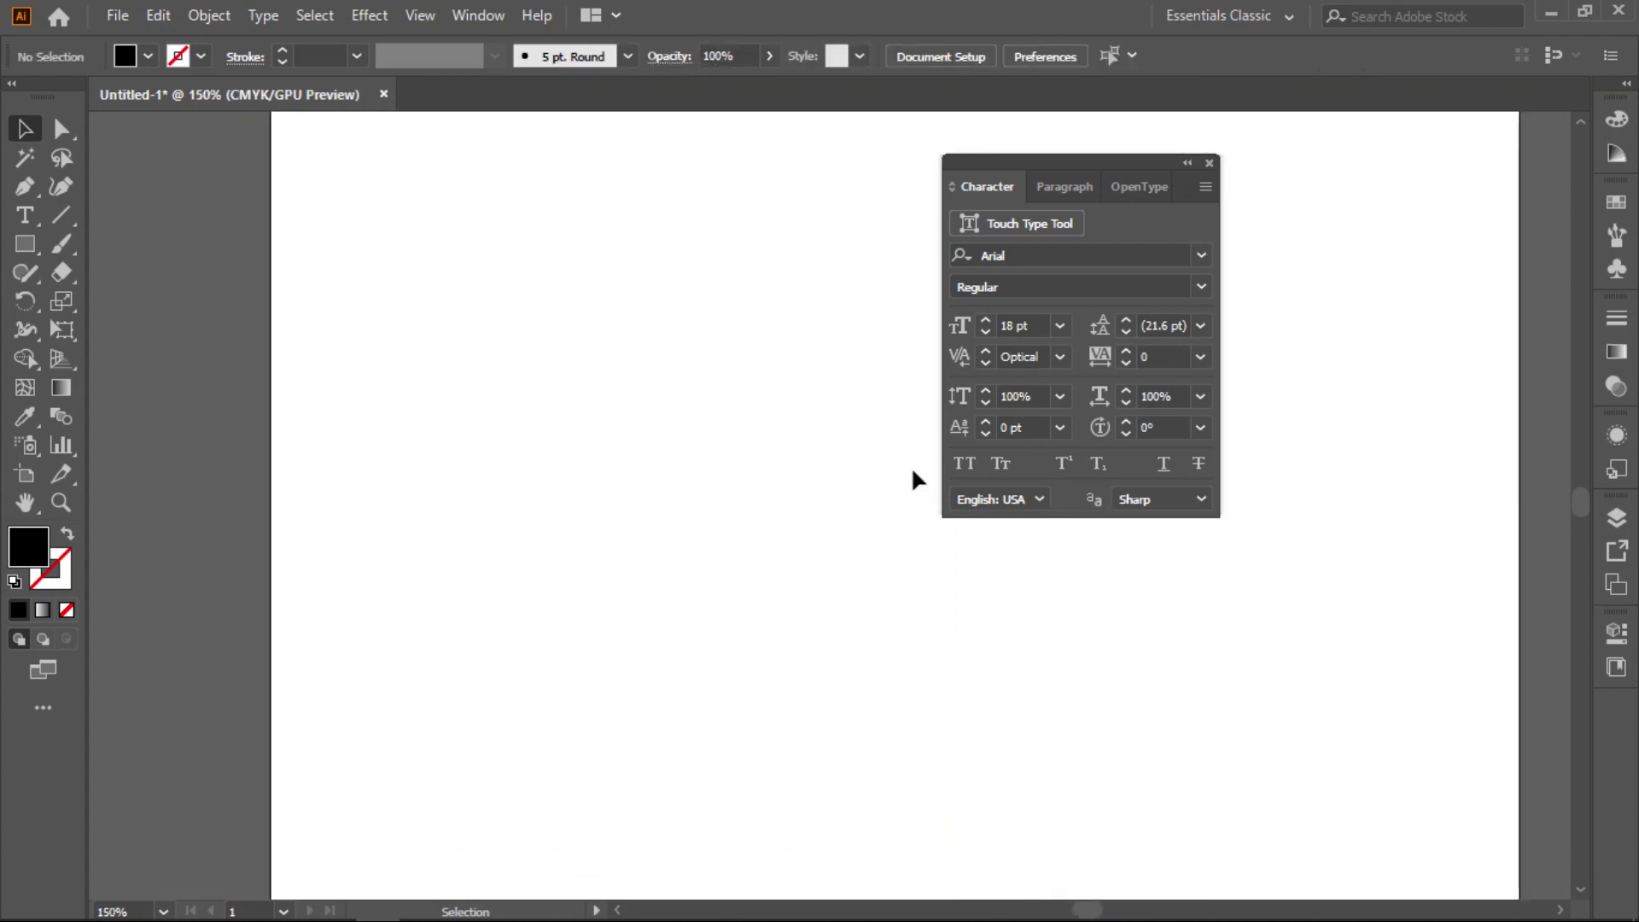
{"action": "left_click_drag", "start_coordinate": [780, 450], "coordinate": [632, 453]}
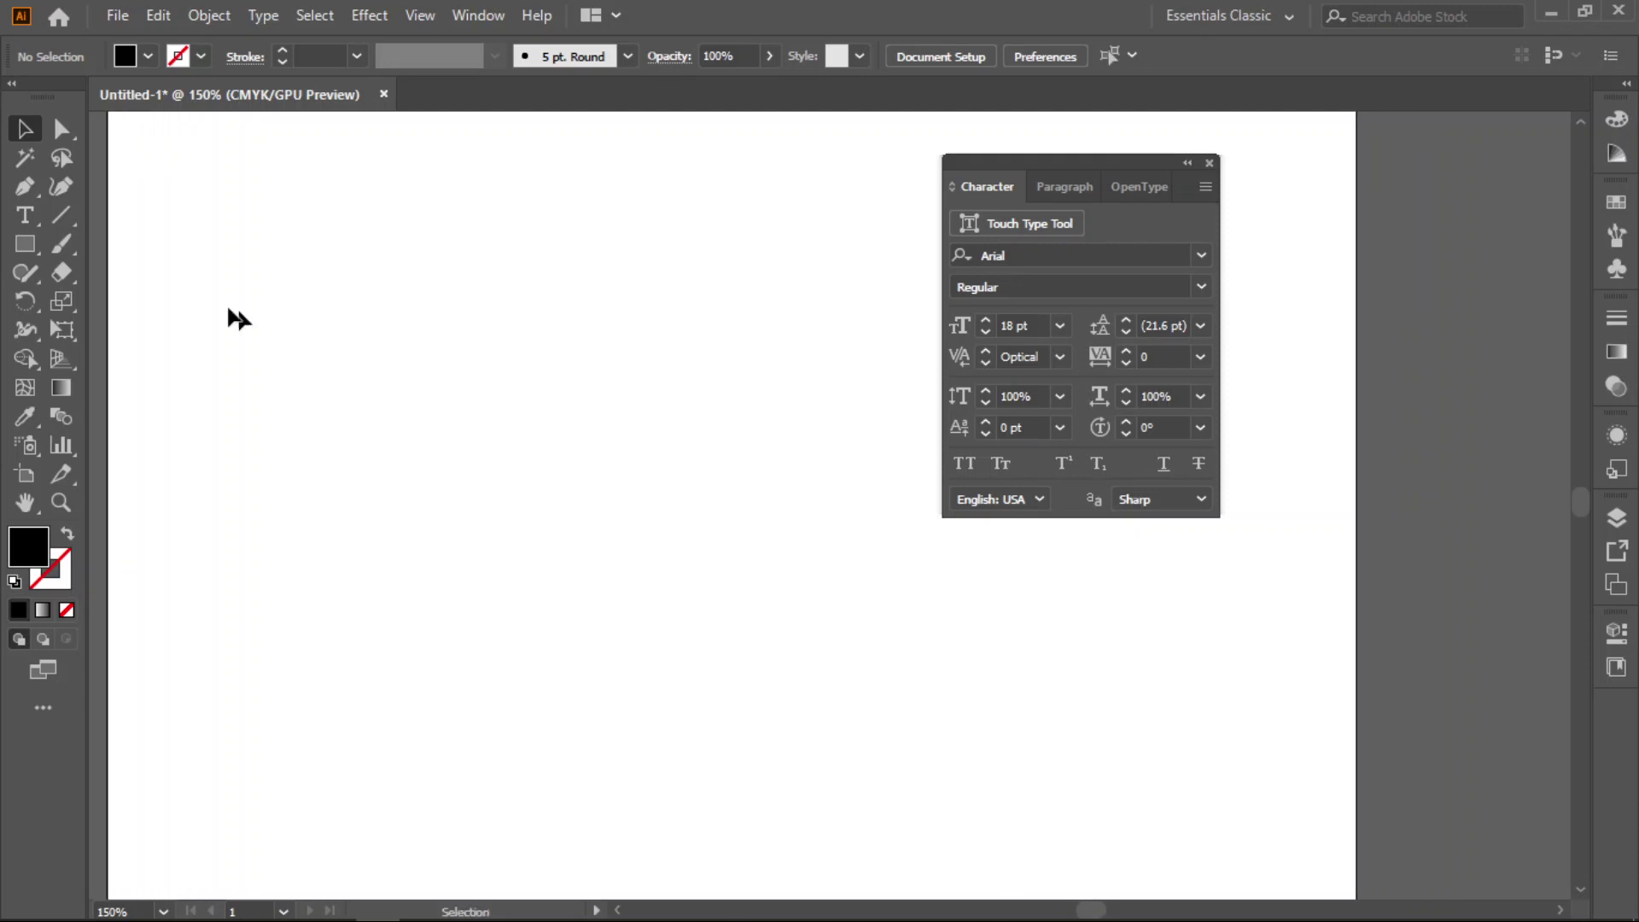
{"action": "left_click", "coordinate": [24, 218]}
{"action": "left_click", "coordinate": [298, 261]}
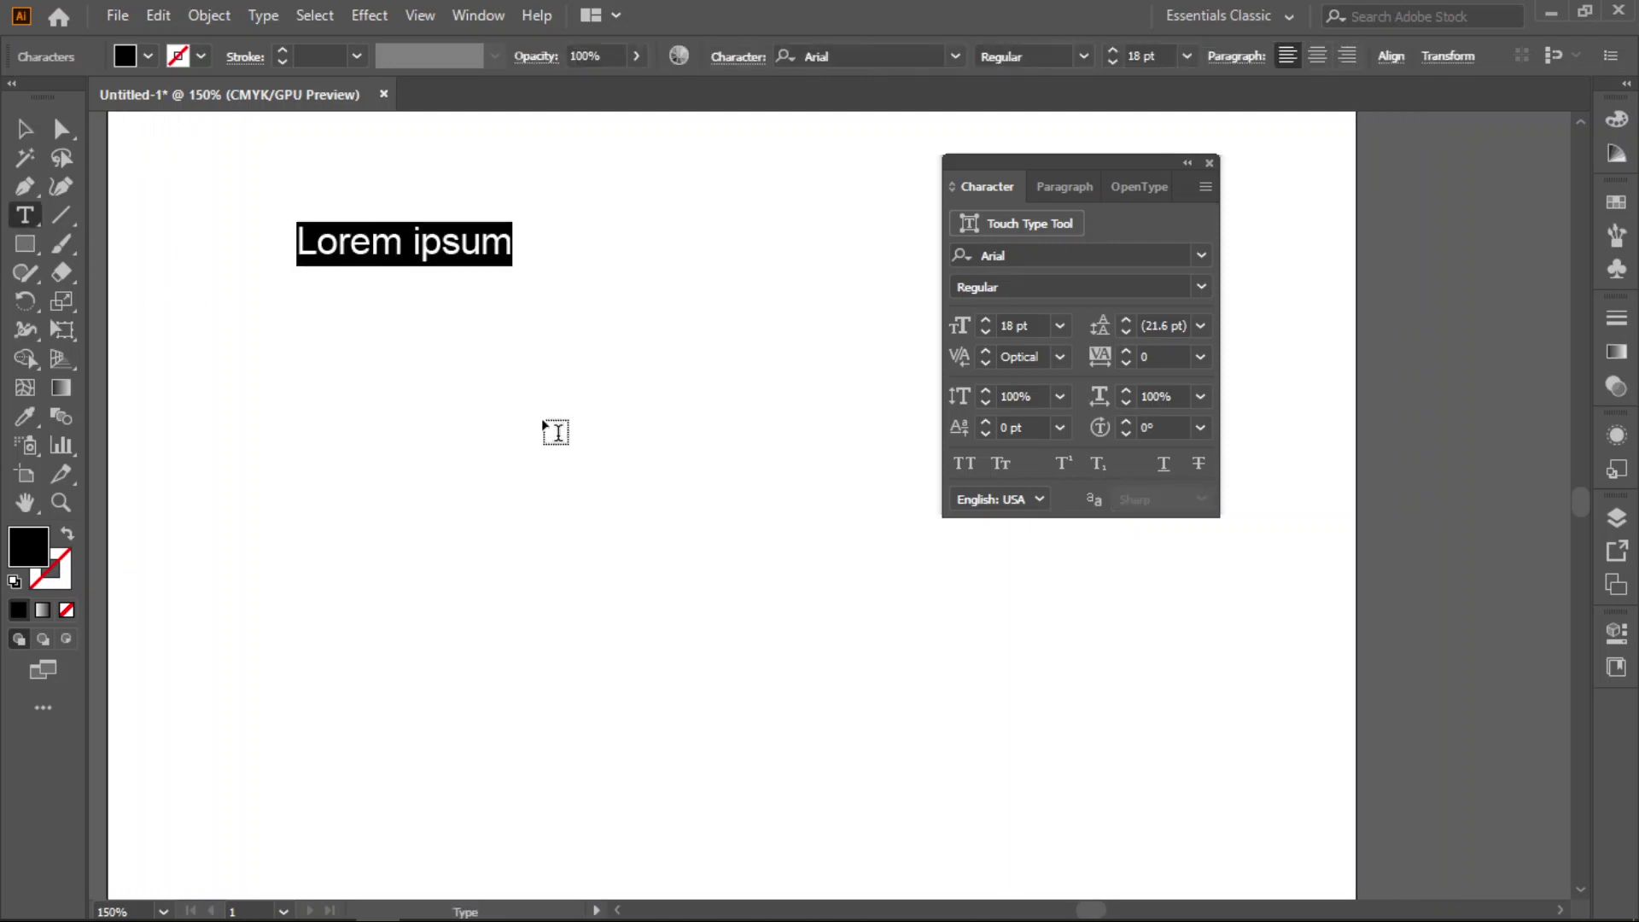
{"action": "type", "text": "This is text"}
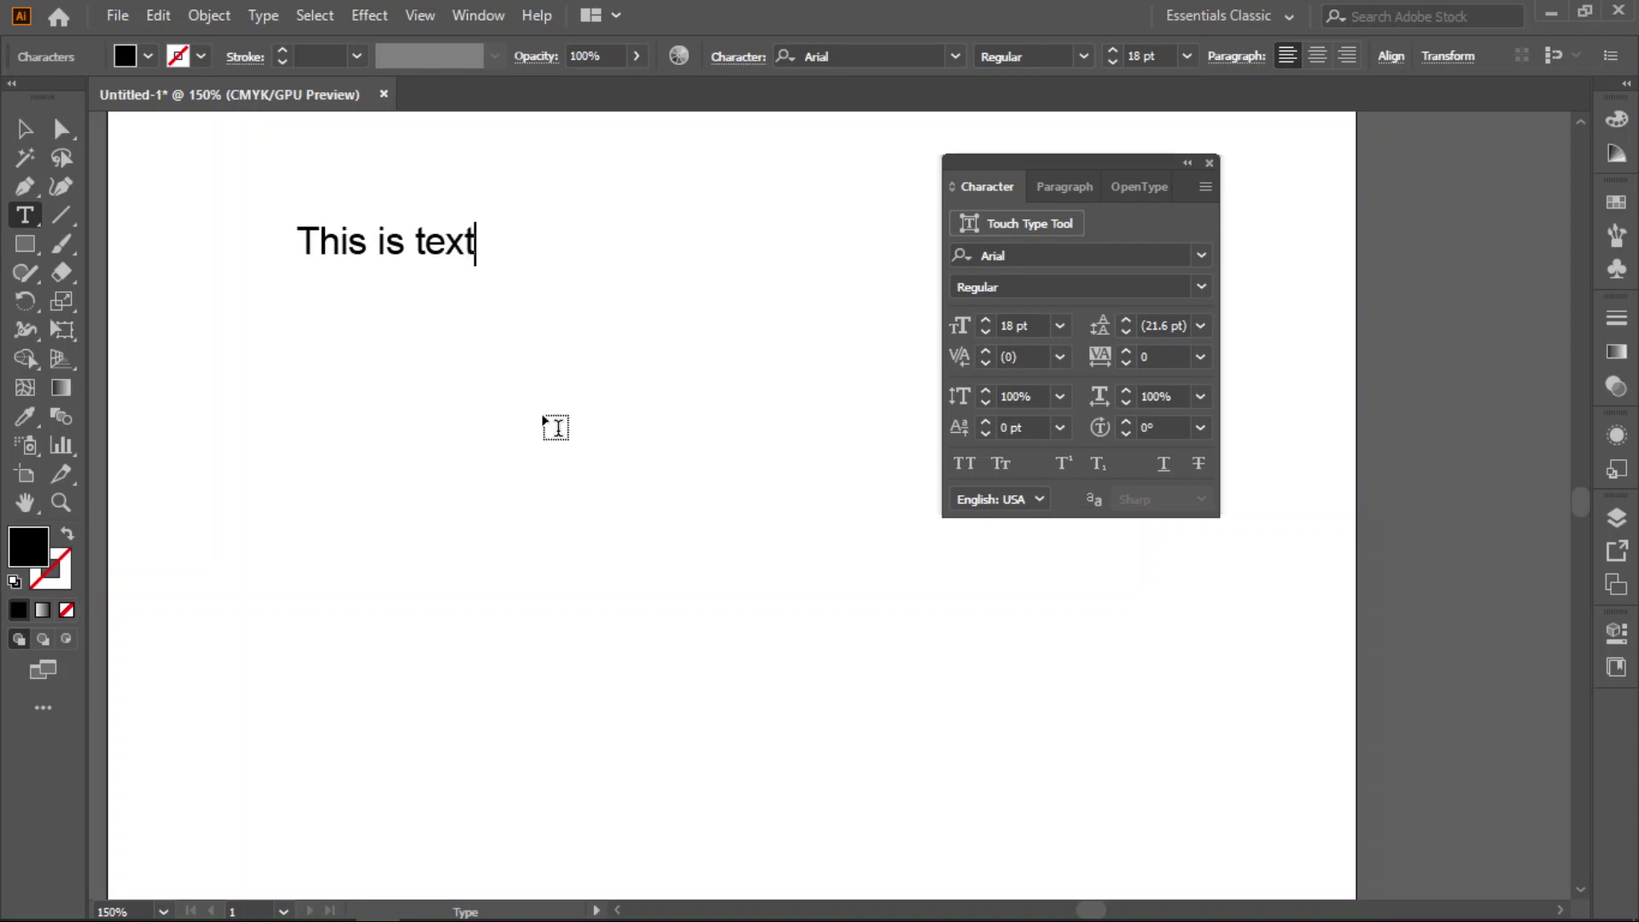
Step: Move the "This is text" object further into the artboard and scale it proportionally to about 58 pt
{"action": "left_click", "coordinate": [24, 129]}
{"action": "left_click_drag", "start_coordinate": [409, 259], "coordinate": [566, 388]}
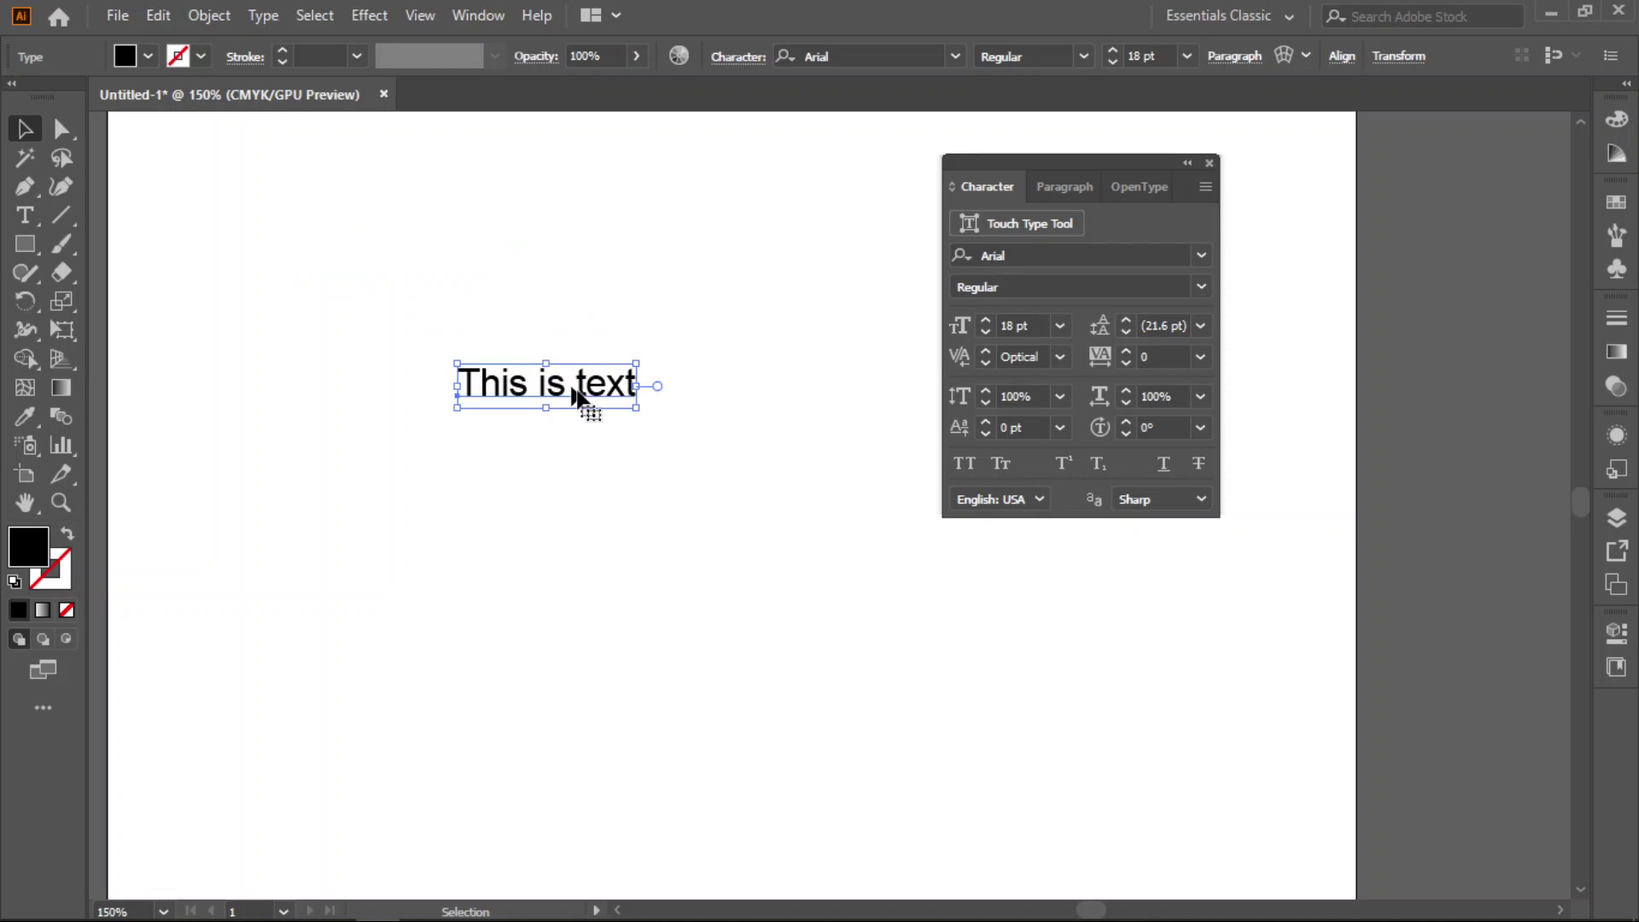
{"action": "left_click_drag", "start_coordinate": [549, 409], "coordinate": [555, 507]}
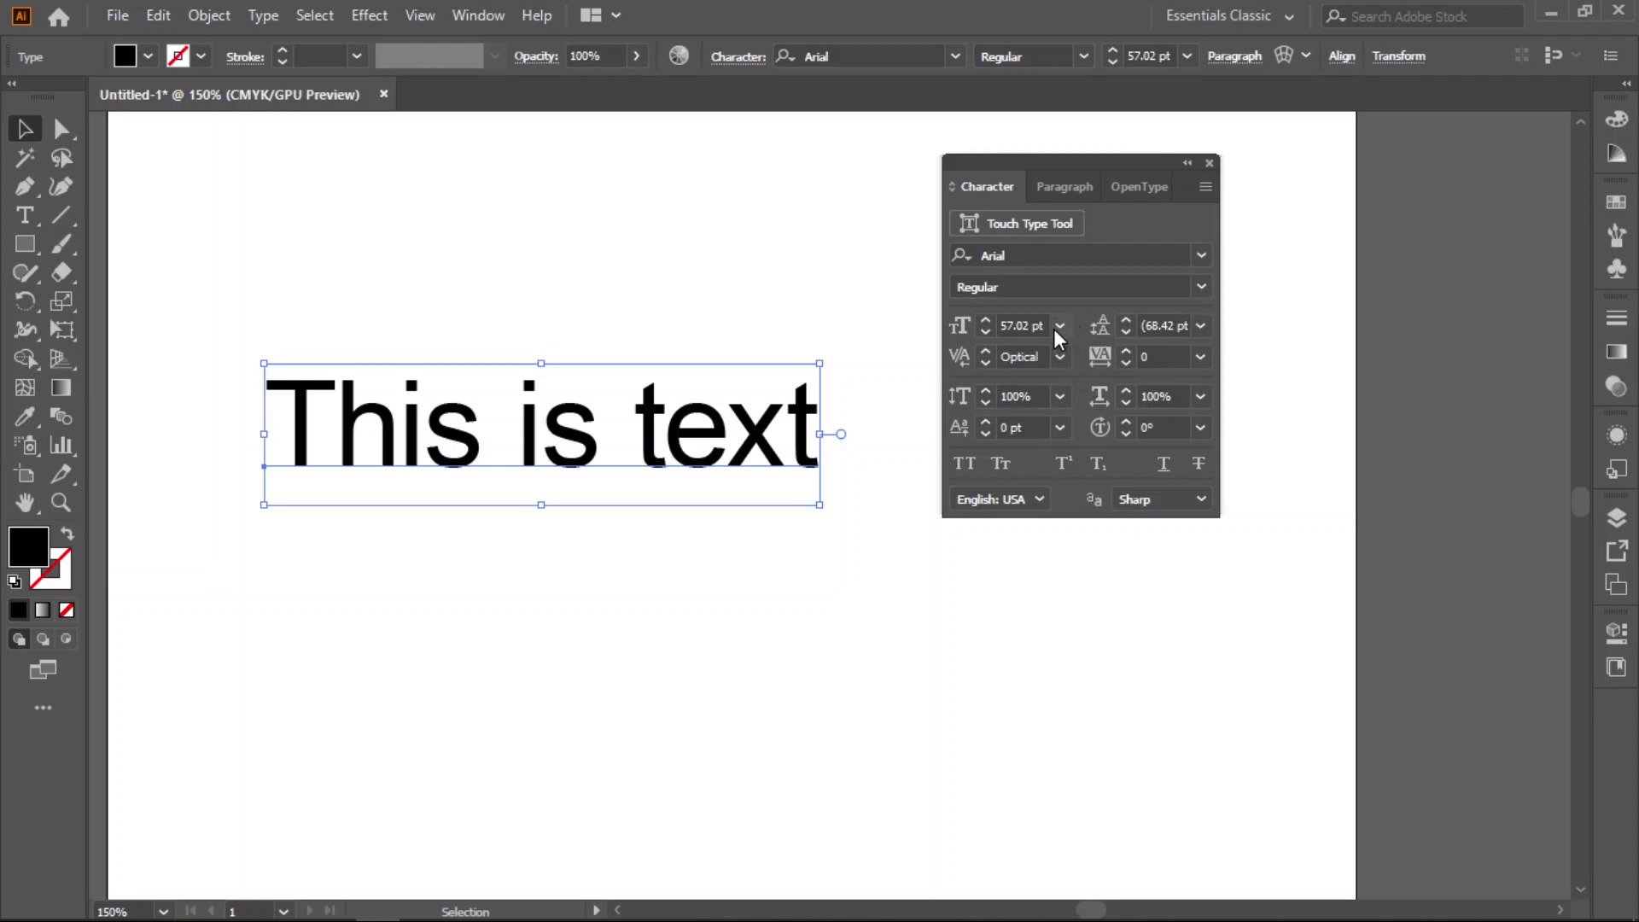
{"action": "mouse_move", "coordinate": [541, 504]}
{"action": "left_mouse_down"}
{"action": "mouse_move", "coordinate": [539, 470]}
{"action": "mouse_move", "coordinate": [550, 508]}
{"action": "left_mouse_up"}
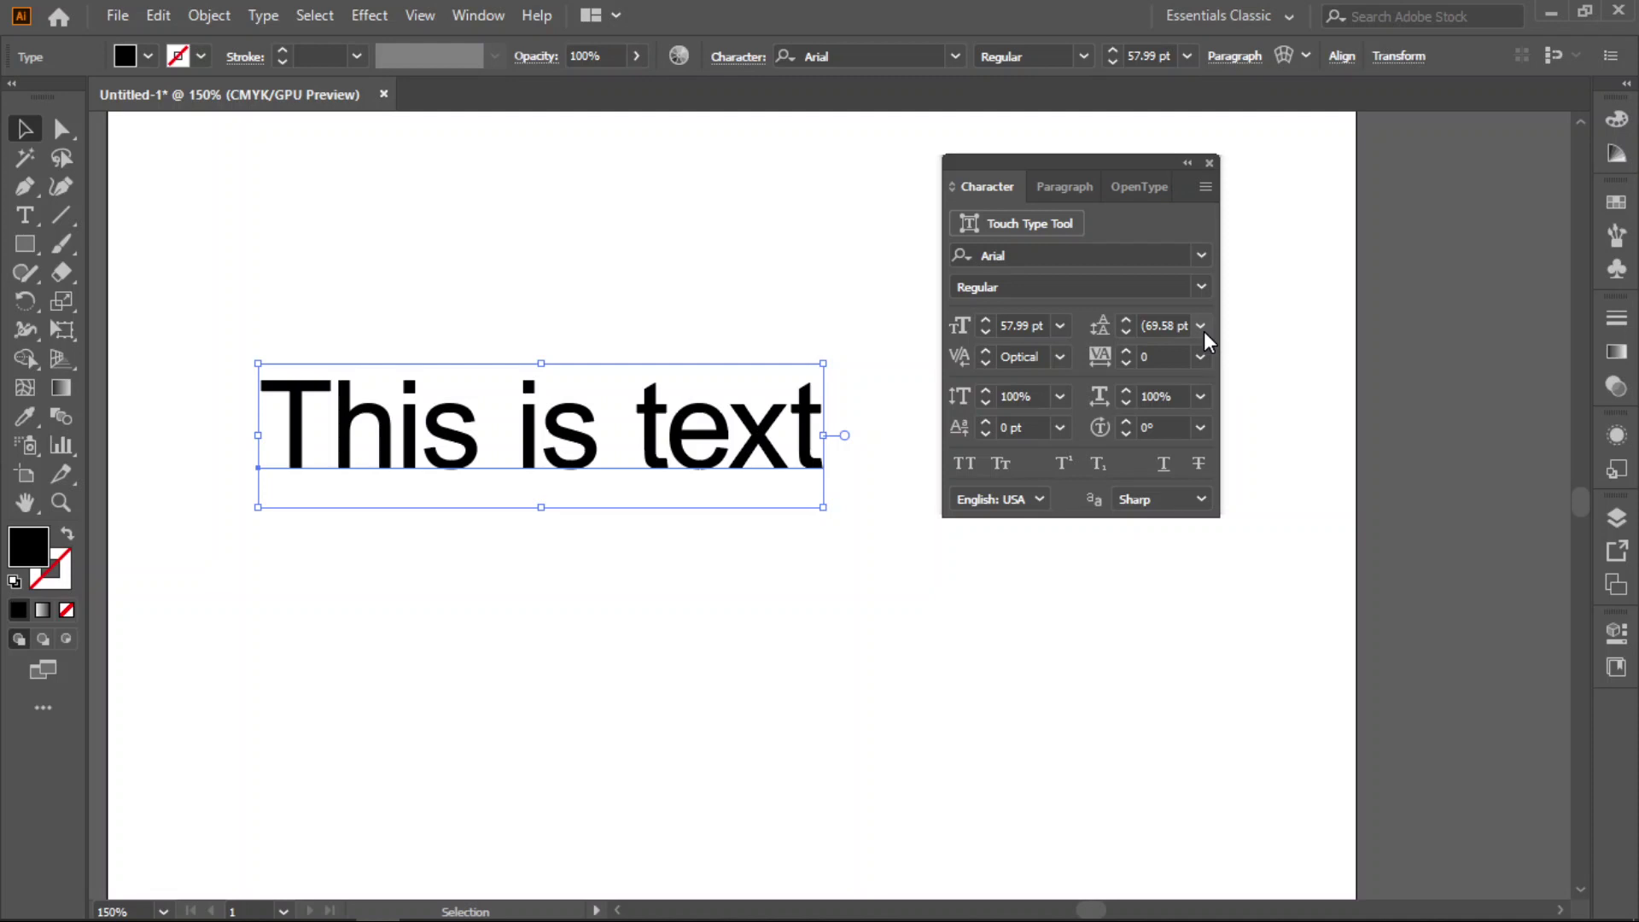
Step: Try kerning of 0 and Auto on the text, and return the kerning to Optical
{"action": "left_click", "coordinate": [1060, 358]}
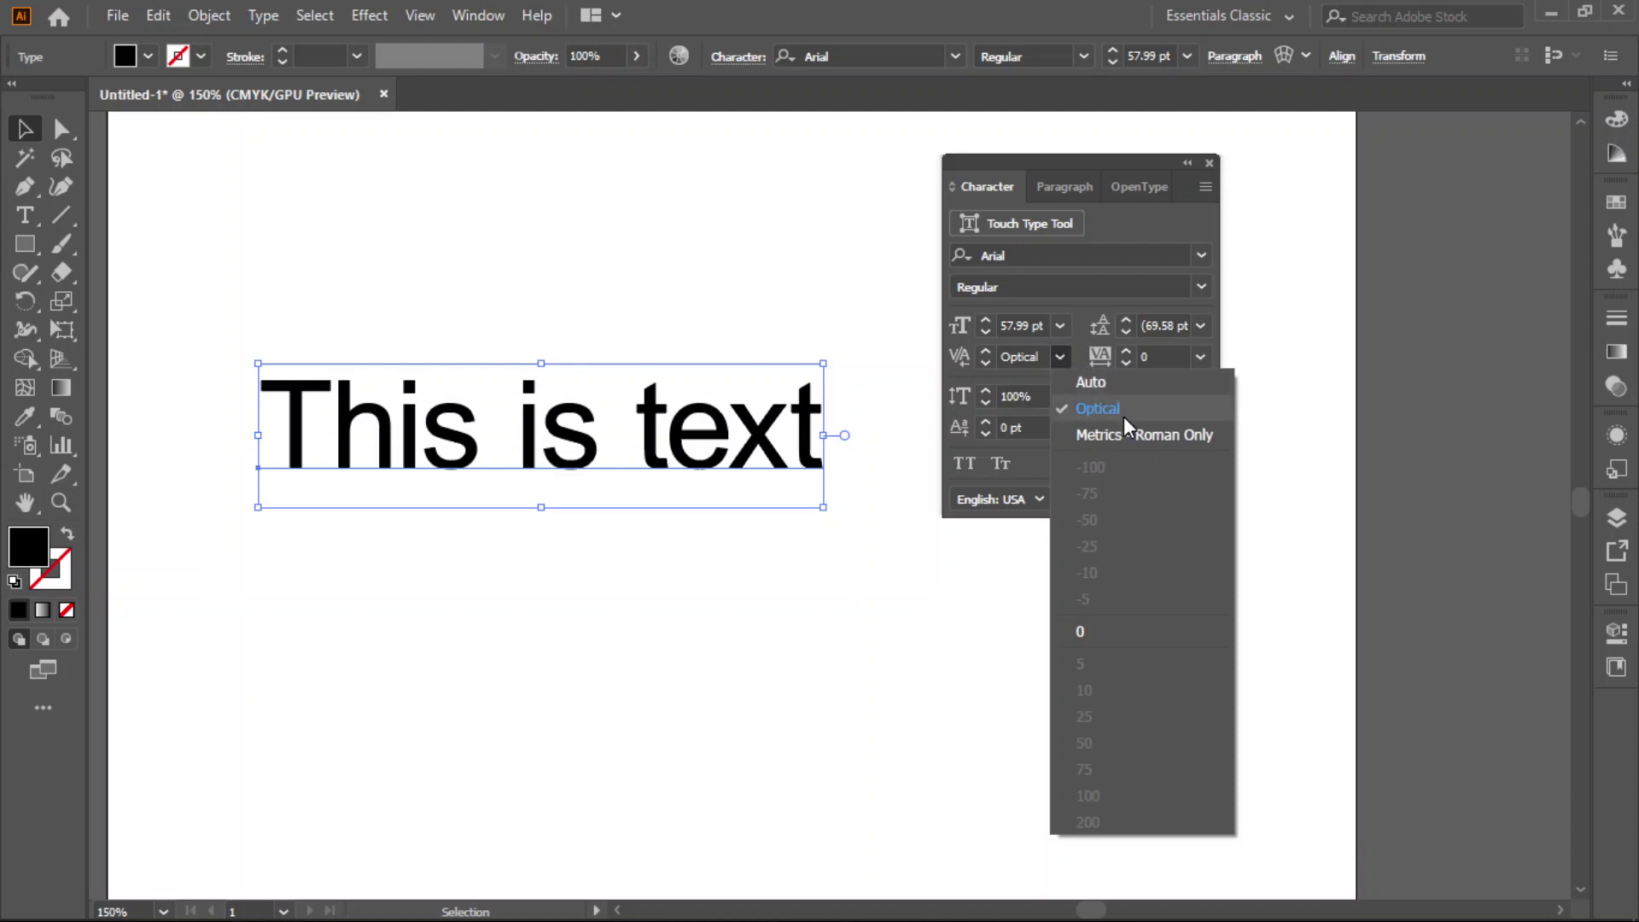
{"action": "left_click", "coordinate": [1096, 645]}
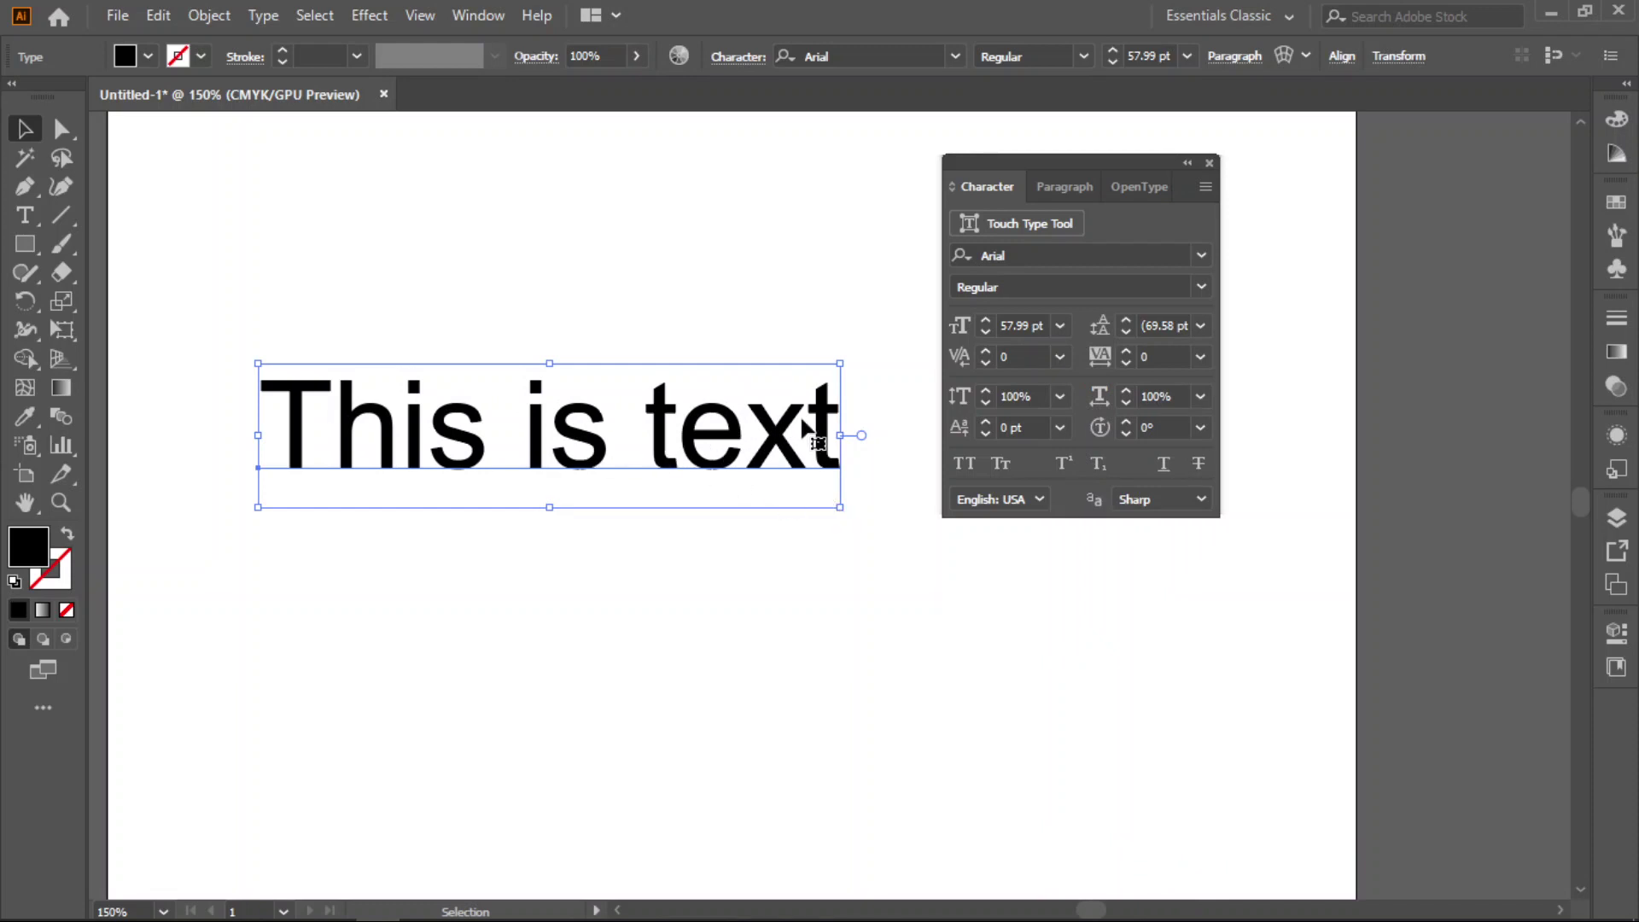
{"action": "left_click", "coordinate": [1060, 356]}
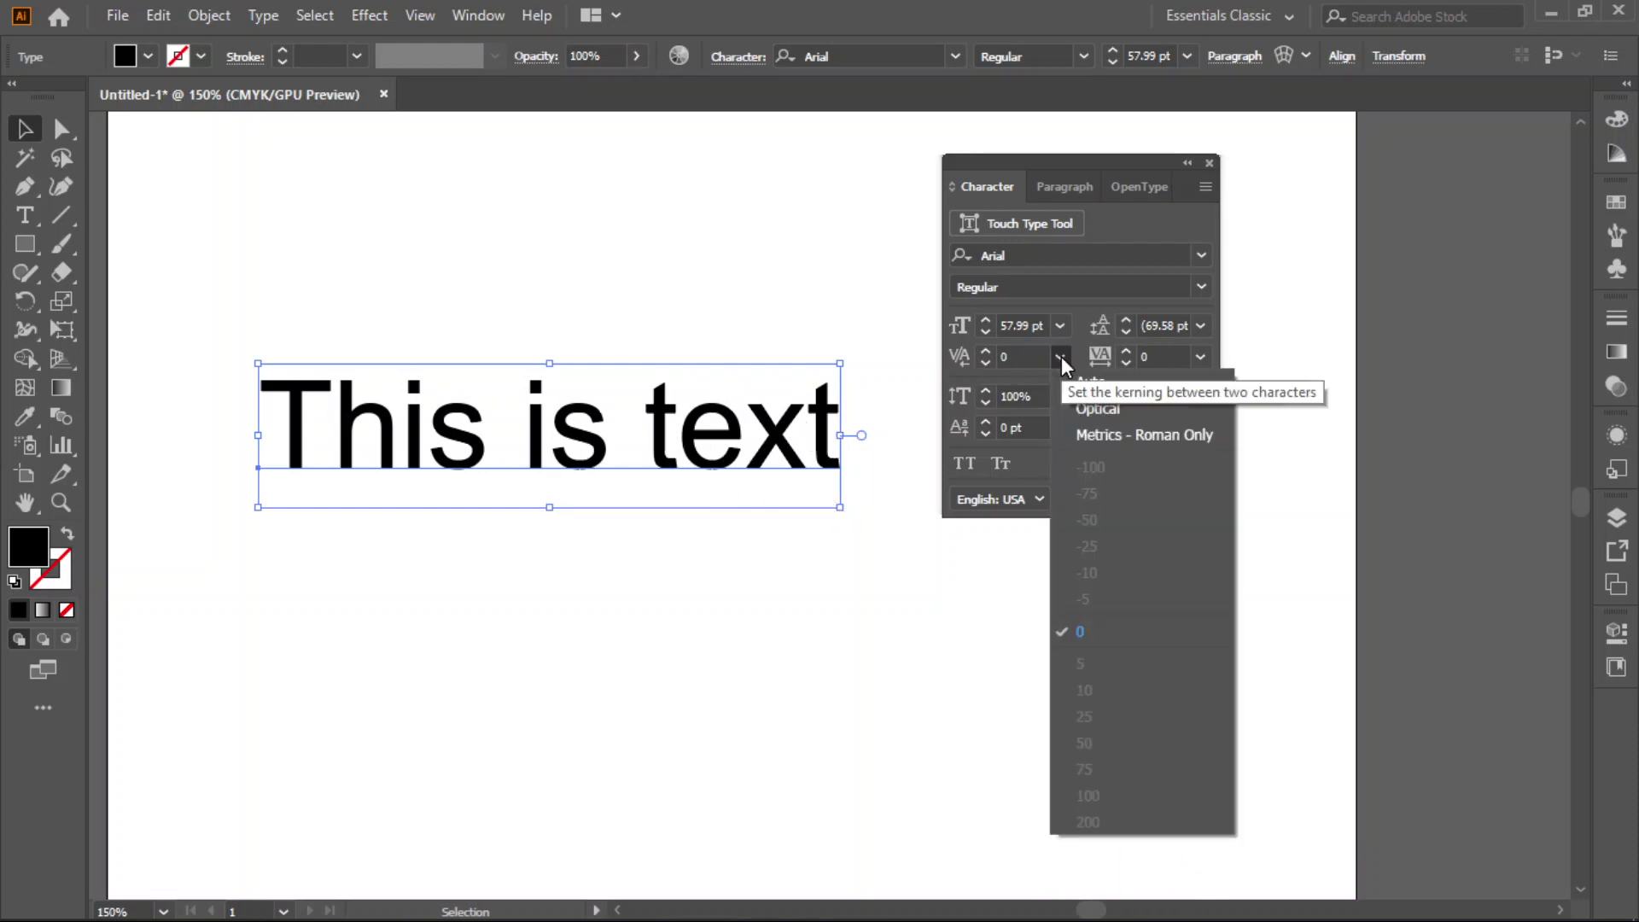
{"action": "left_click", "coordinate": [1084, 380]}
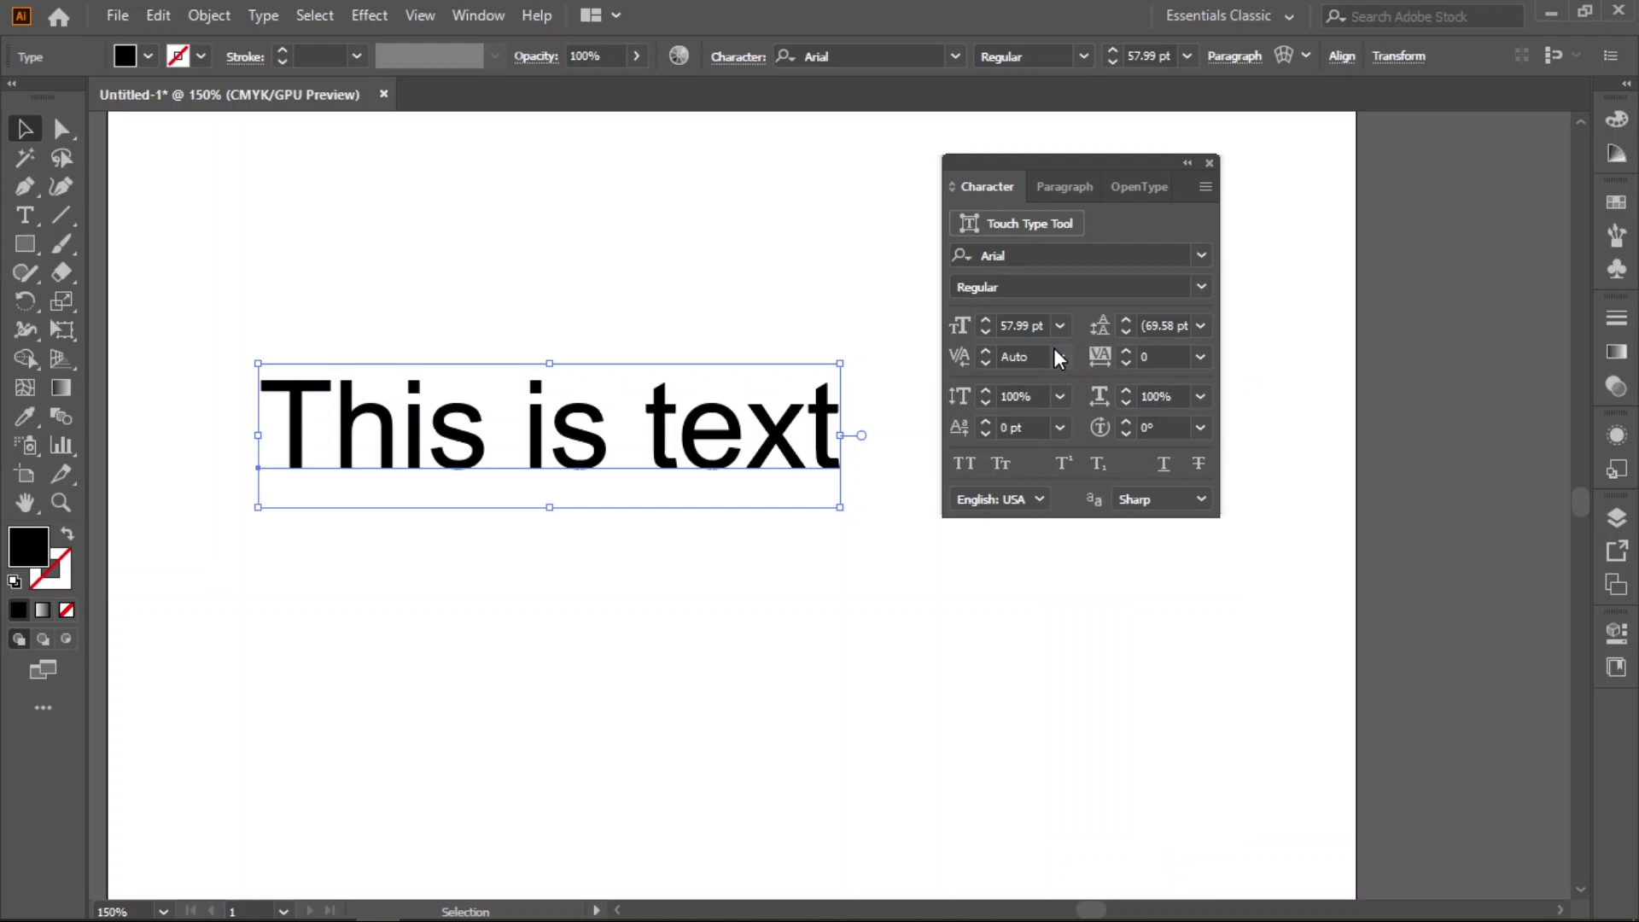
{"action": "left_click", "coordinate": [1059, 354]}
{"action": "left_click", "coordinate": [1086, 408]}
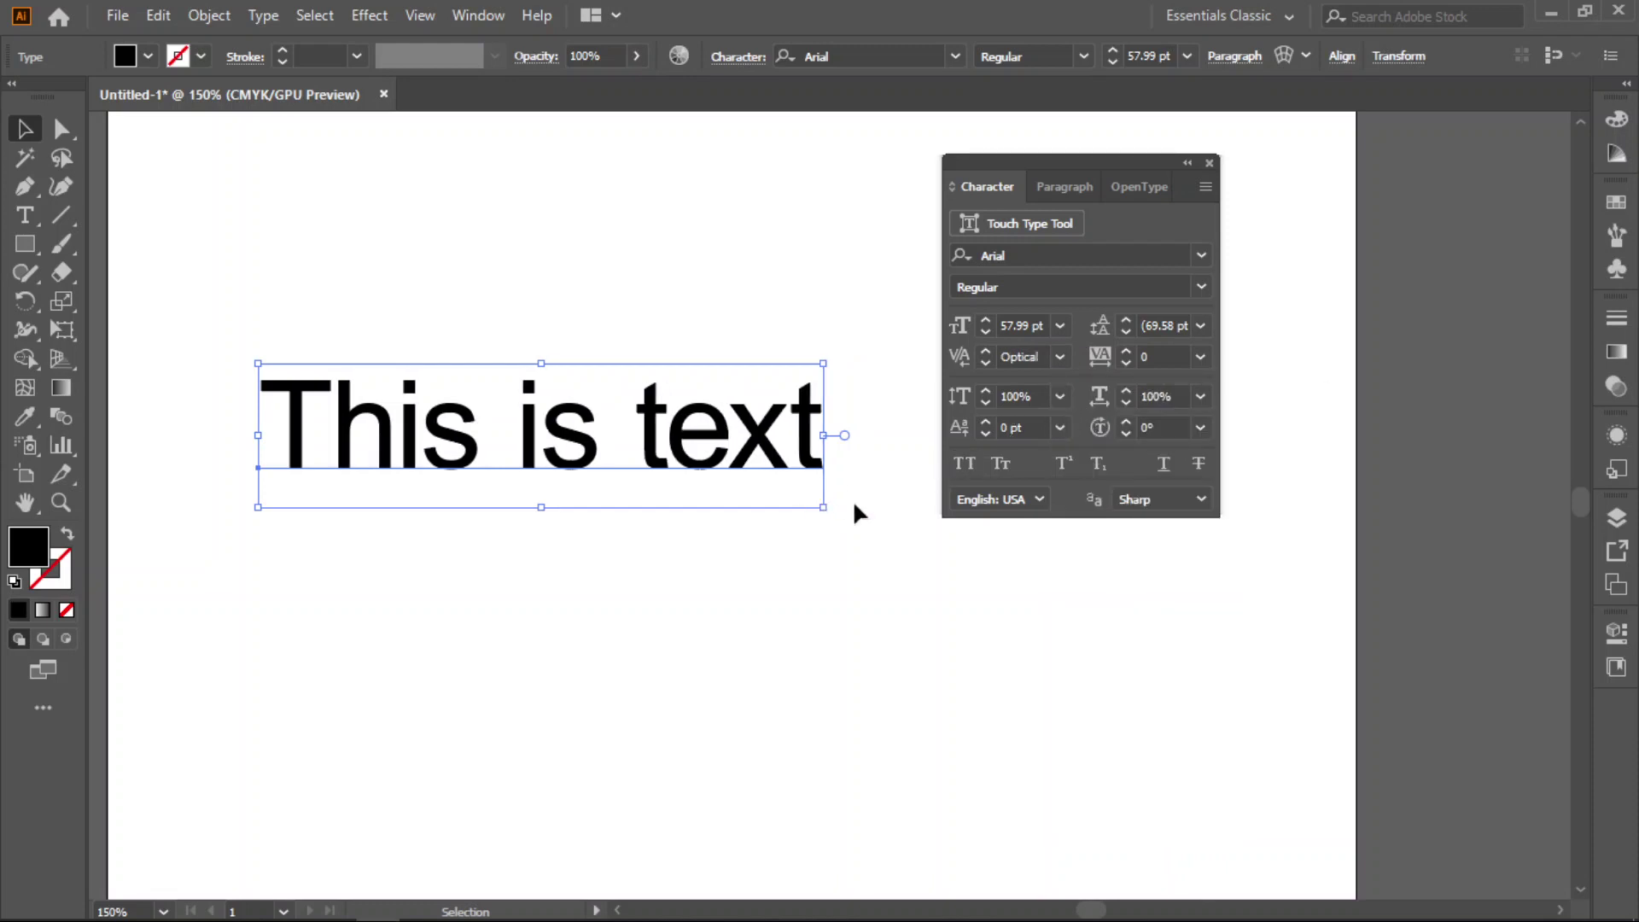
{"action": "left_click", "coordinate": [912, 603]}
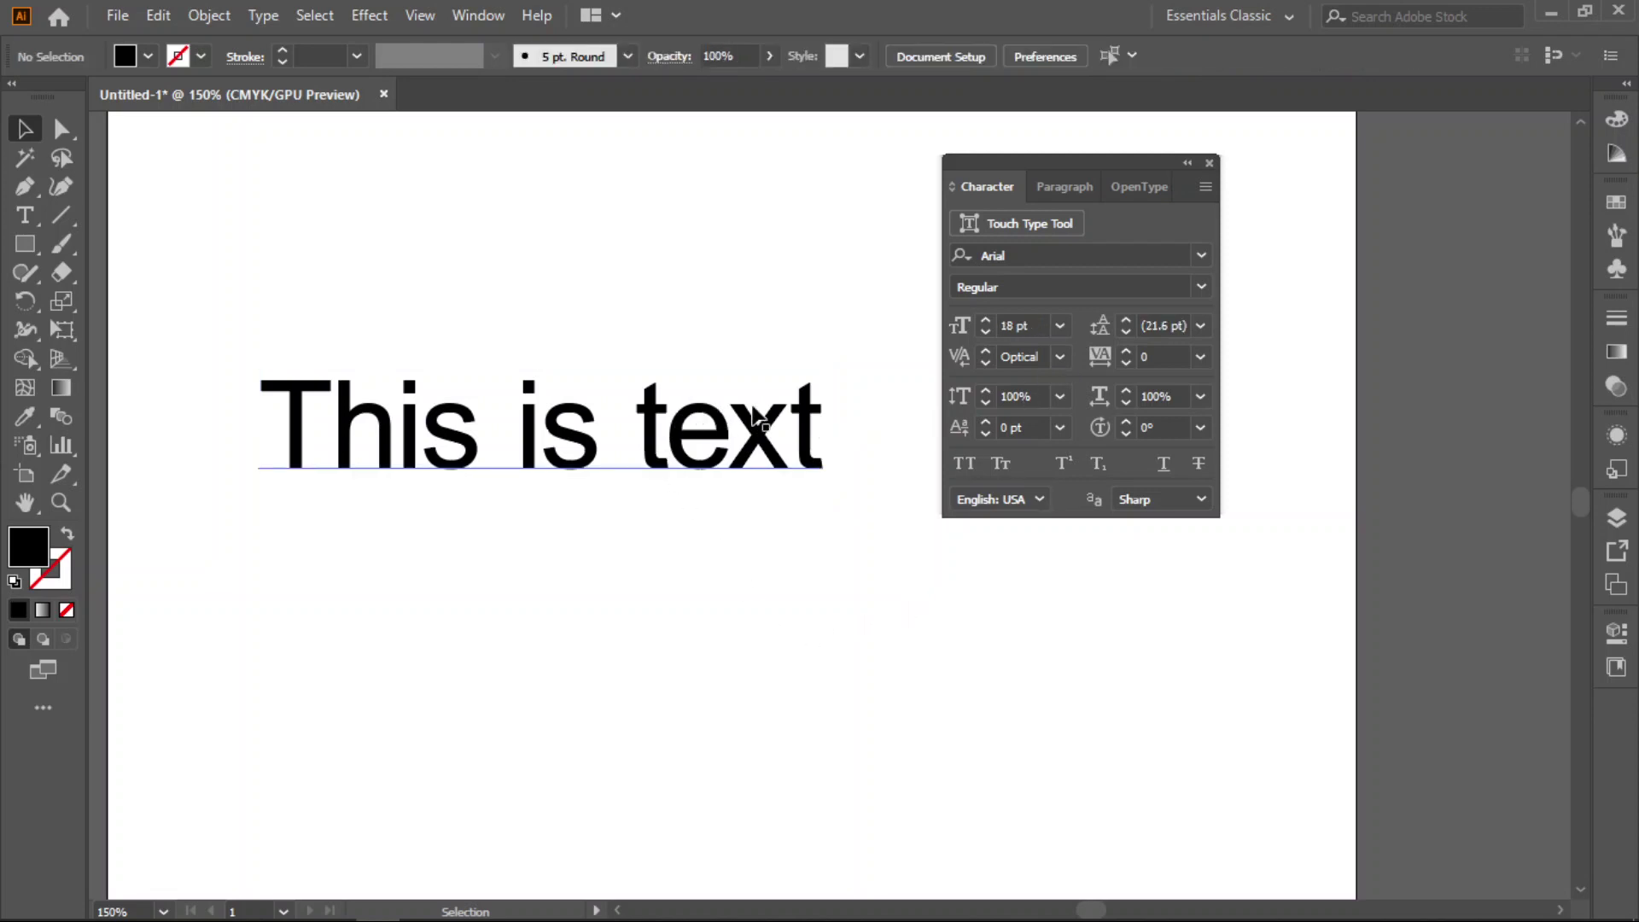
{"action": "left_click", "coordinate": [451, 458]}
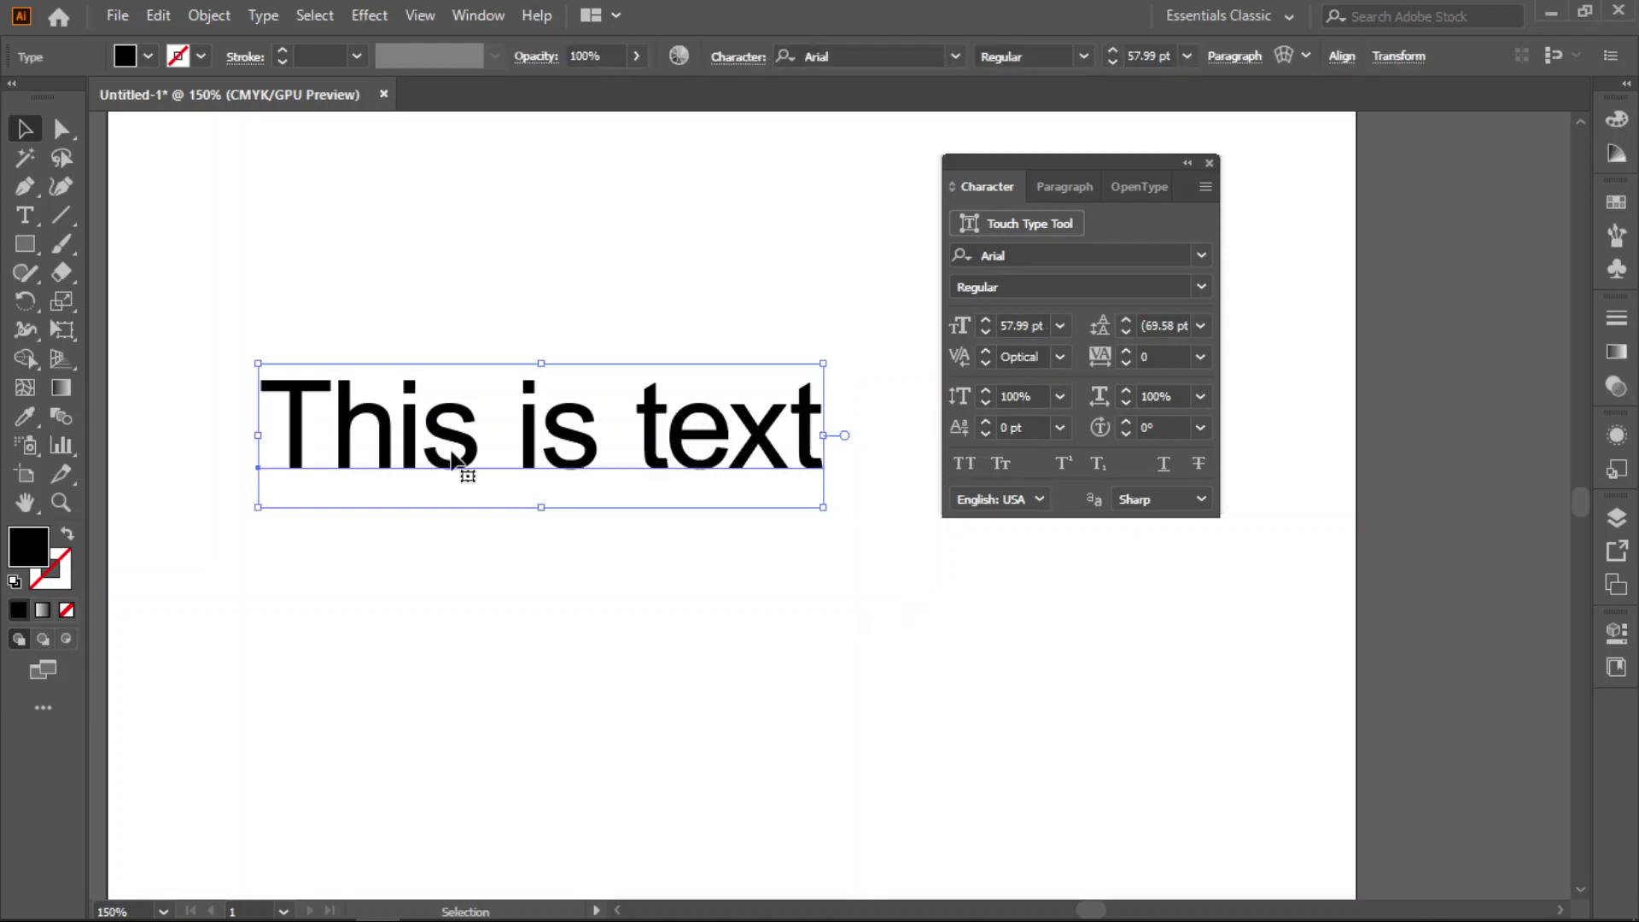
{"action": "left_click", "coordinate": [501, 603]}
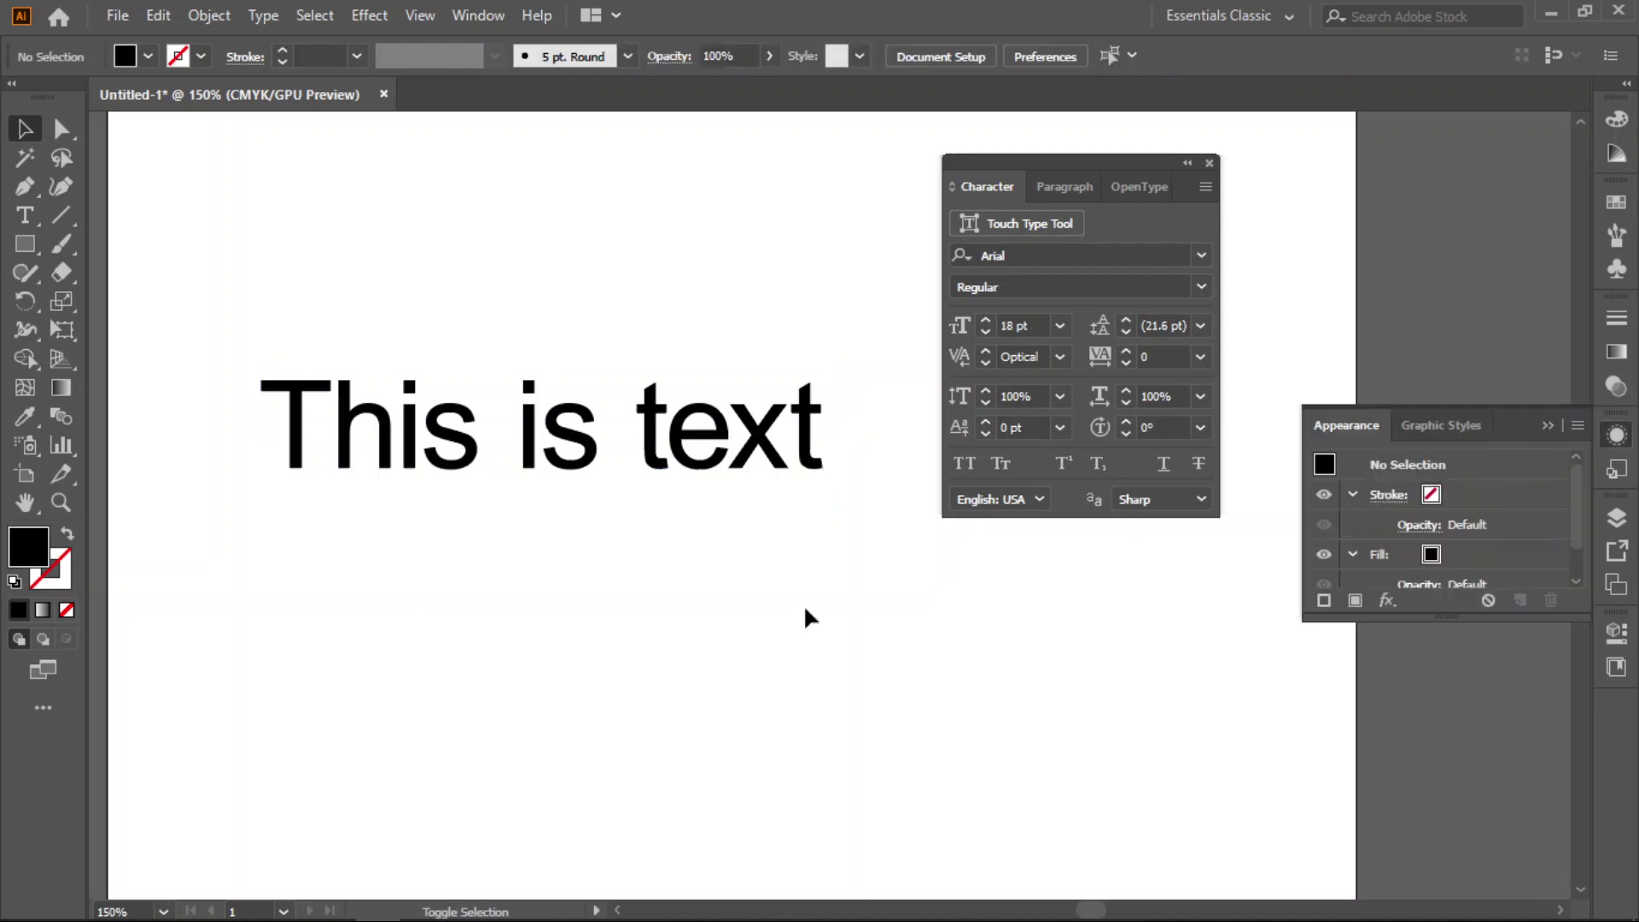
{"action": "left_click", "coordinate": [809, 452]}
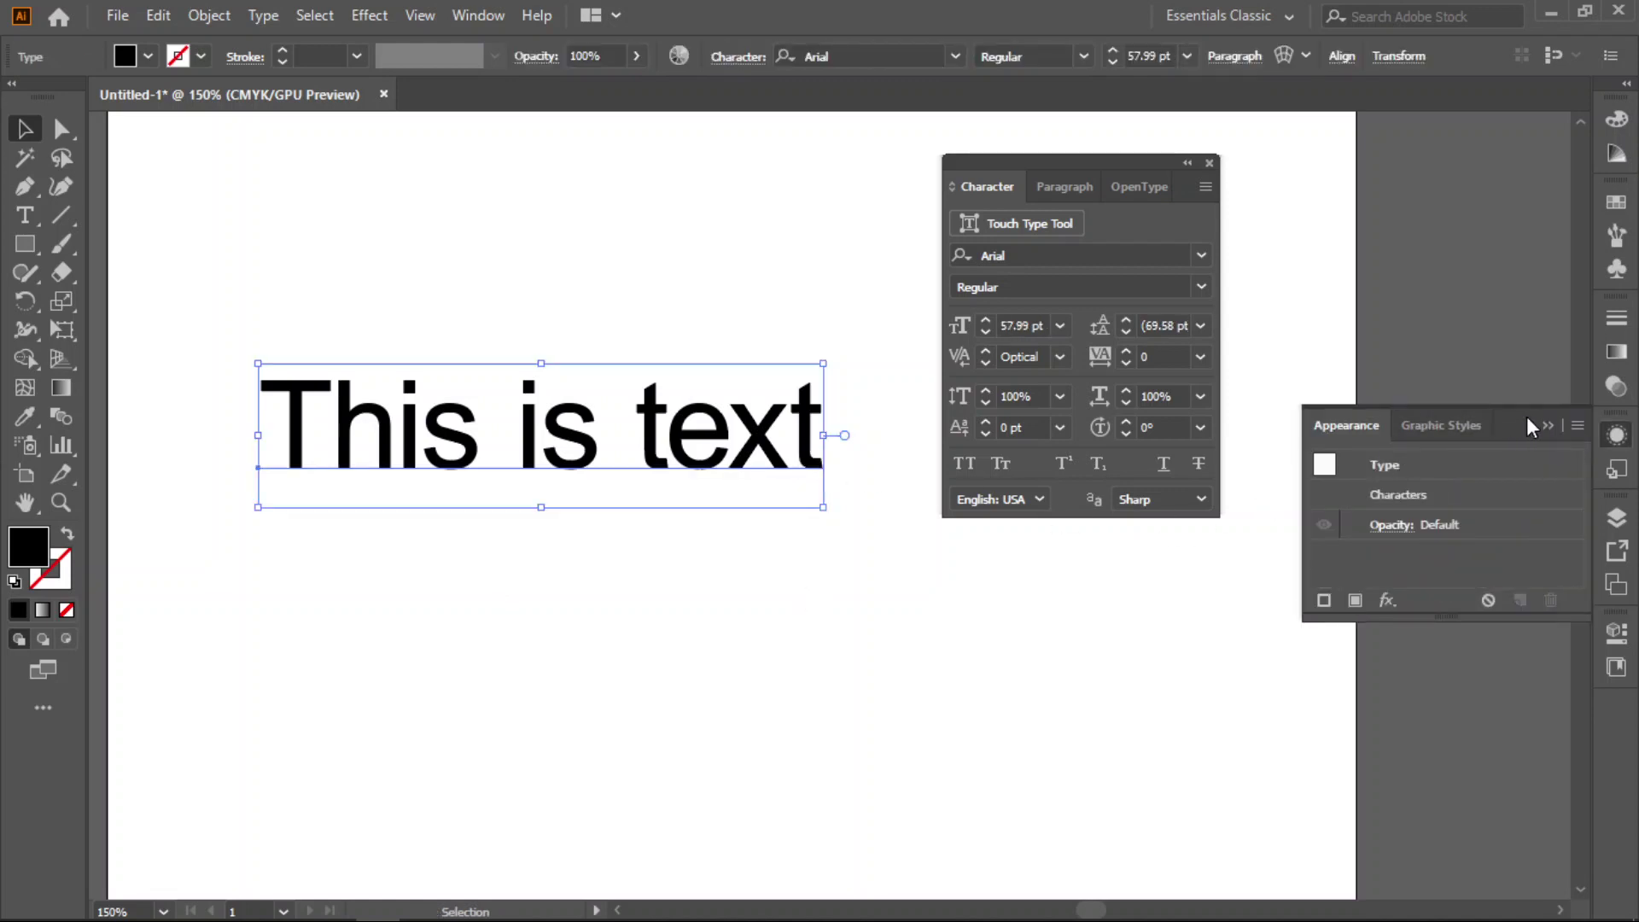
{"action": "left_click", "coordinate": [1554, 431]}
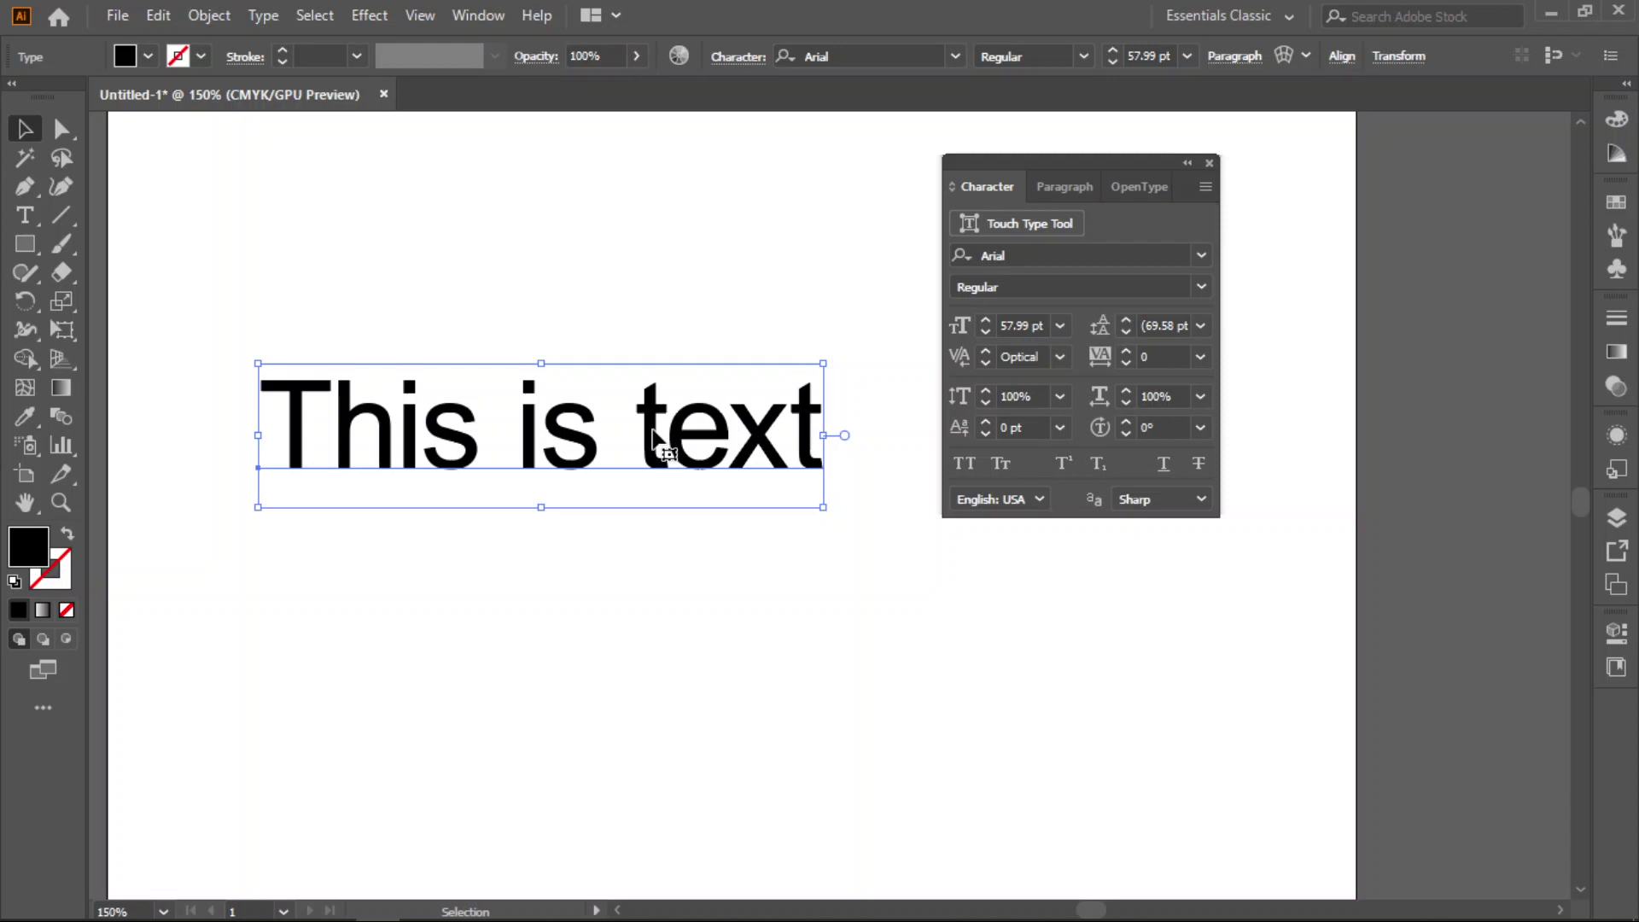
Step: Keep the vertical scale at 100%, stretch the text upward to about 109 pt, and narrow it to about 46% horizontal scale
{"action": "left_click", "coordinate": [1061, 397]}
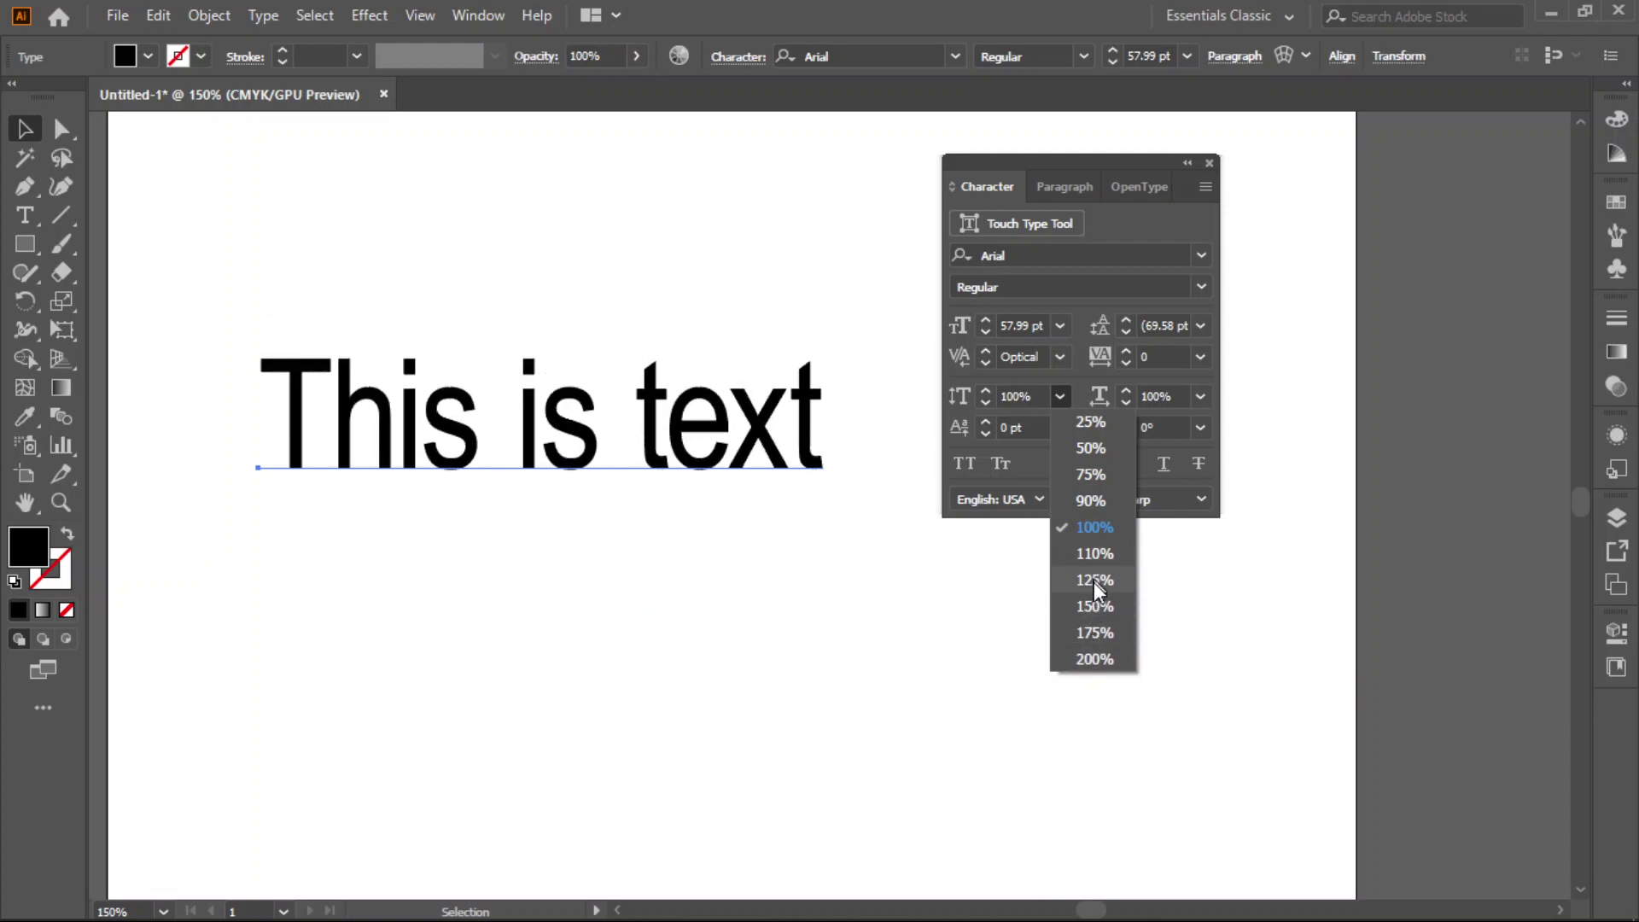
{"action": "left_click", "coordinate": [1100, 530]}
{"action": "left_click_drag", "start_coordinate": [541, 364], "coordinate": [542, 236]}
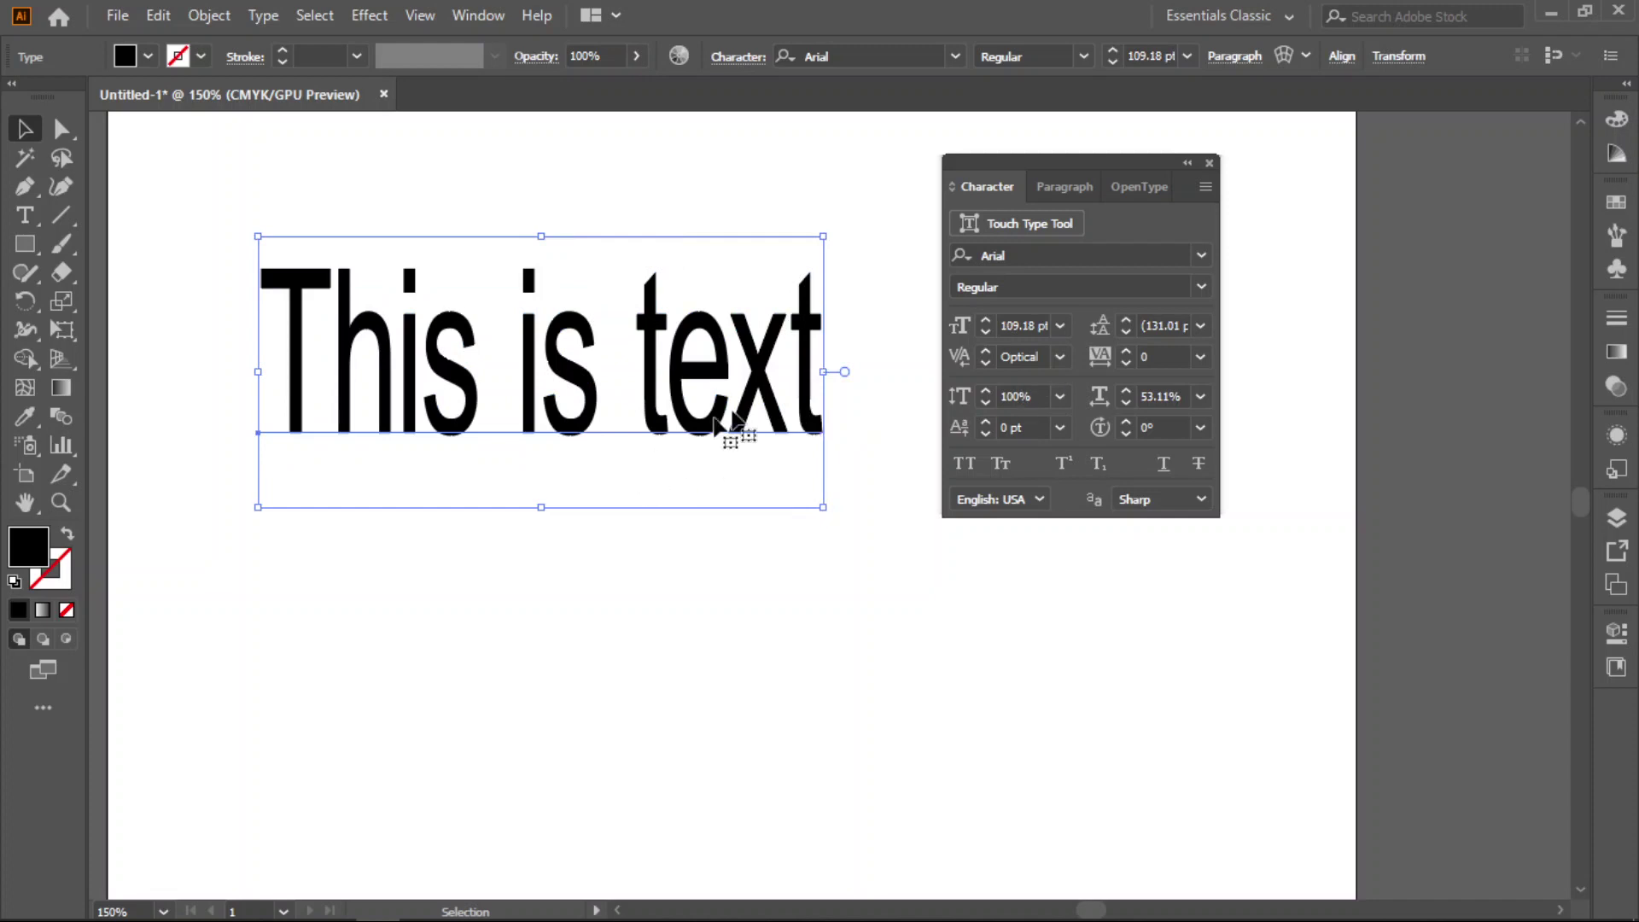
{"action": "left_click_drag", "start_coordinate": [823, 371], "coordinate": [745, 373]}
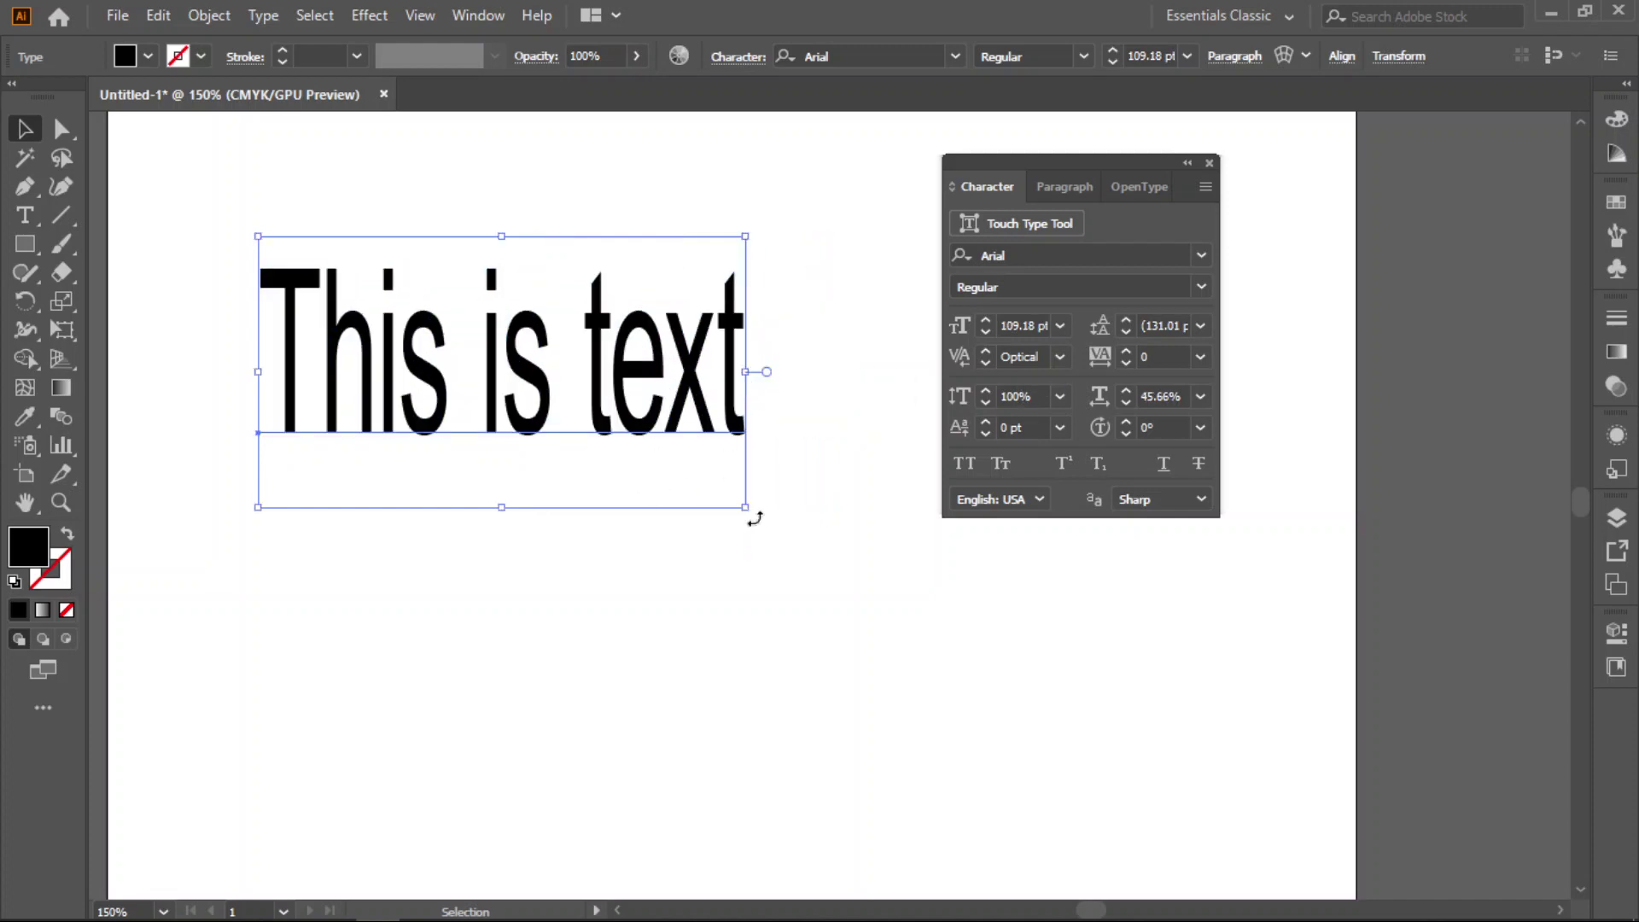
Step: Set both the vertical and the horizontal scale of the text to 100%
{"action": "left_click", "coordinate": [1061, 397]}
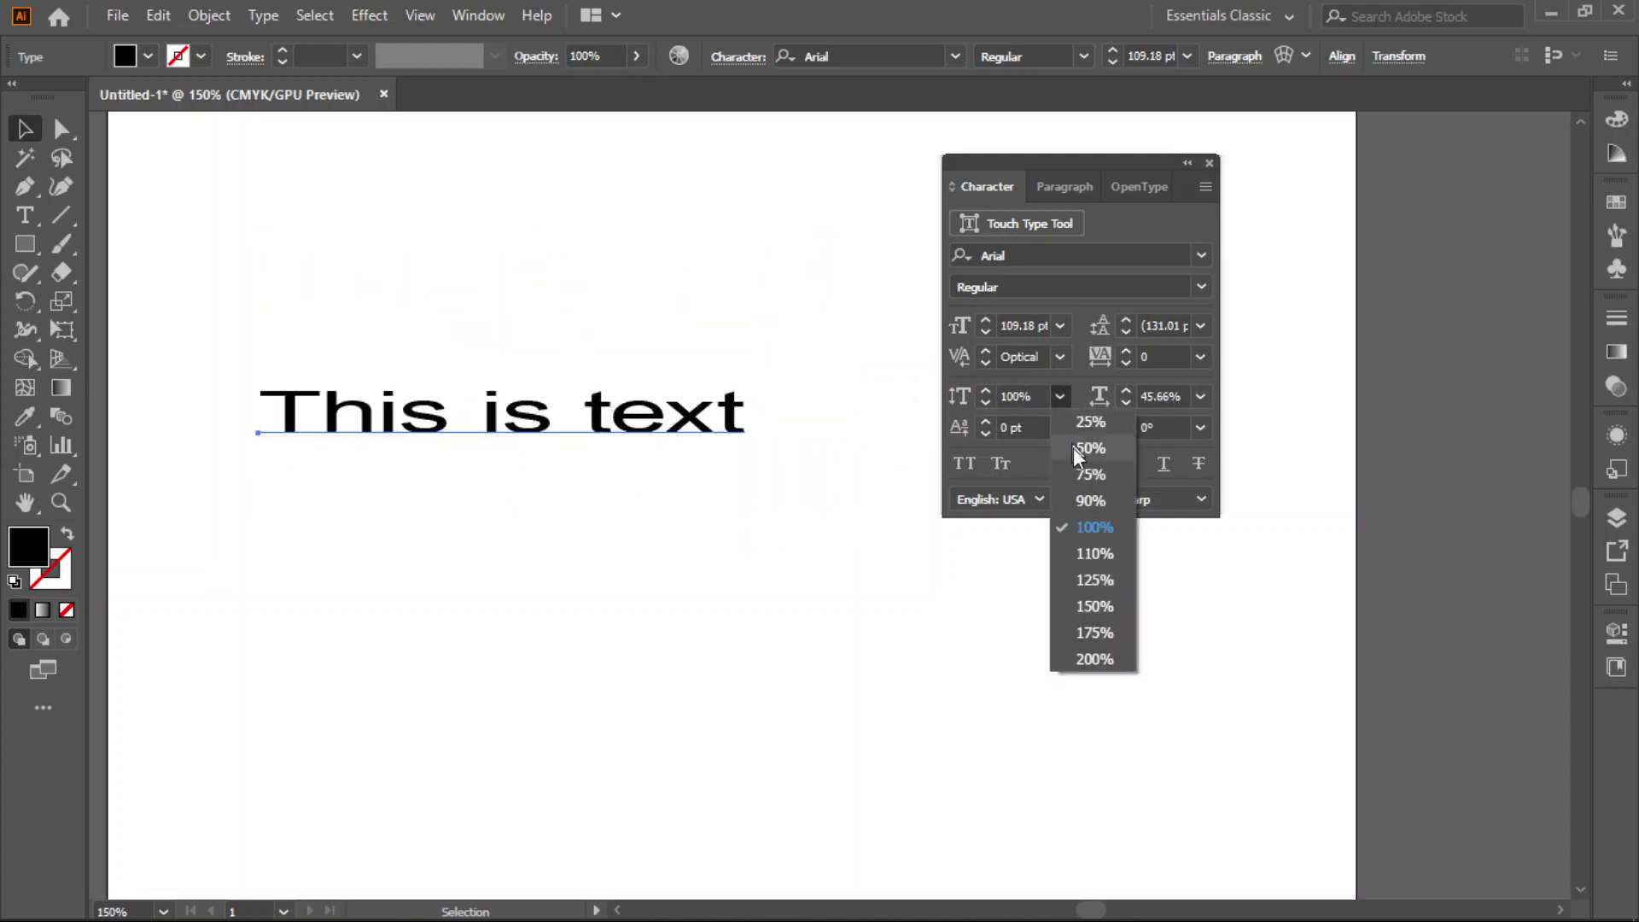
{"action": "left_click", "coordinate": [1089, 527]}
{"action": "left_click", "coordinate": [1201, 397]}
{"action": "left_click", "coordinate": [1231, 536]}
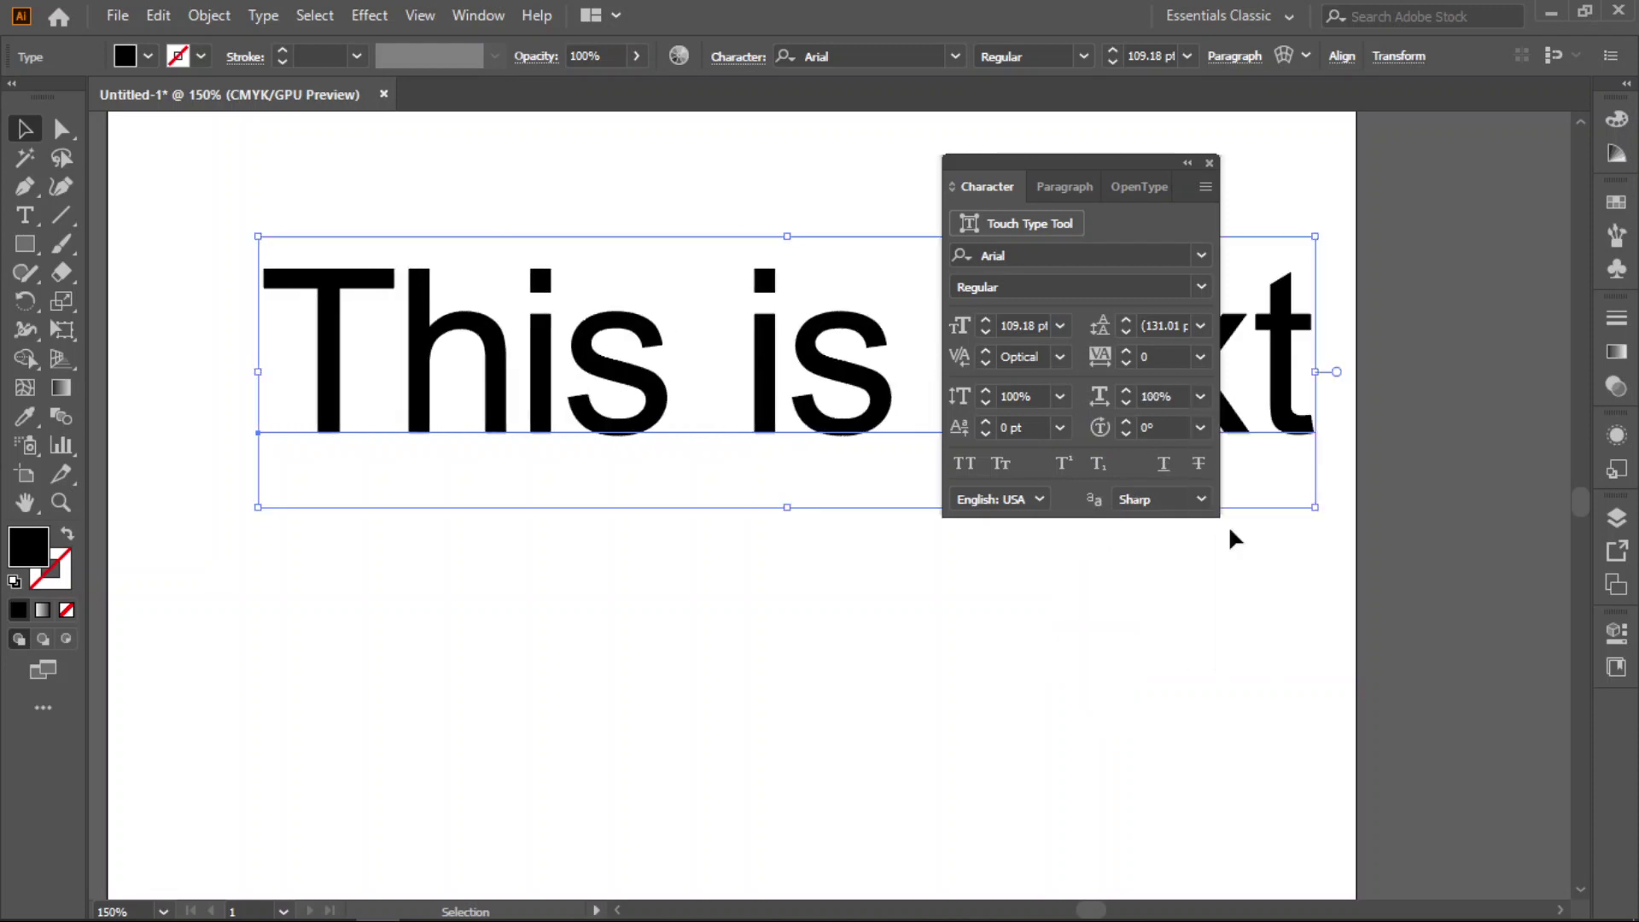
Step: Set the text's font size to 72 pt, shrink it proportionally to about 57 pt and reposition it clear of the Character panel
{"action": "left_click", "coordinate": [1062, 329]}
{"action": "left_click", "coordinate": [1085, 736]}
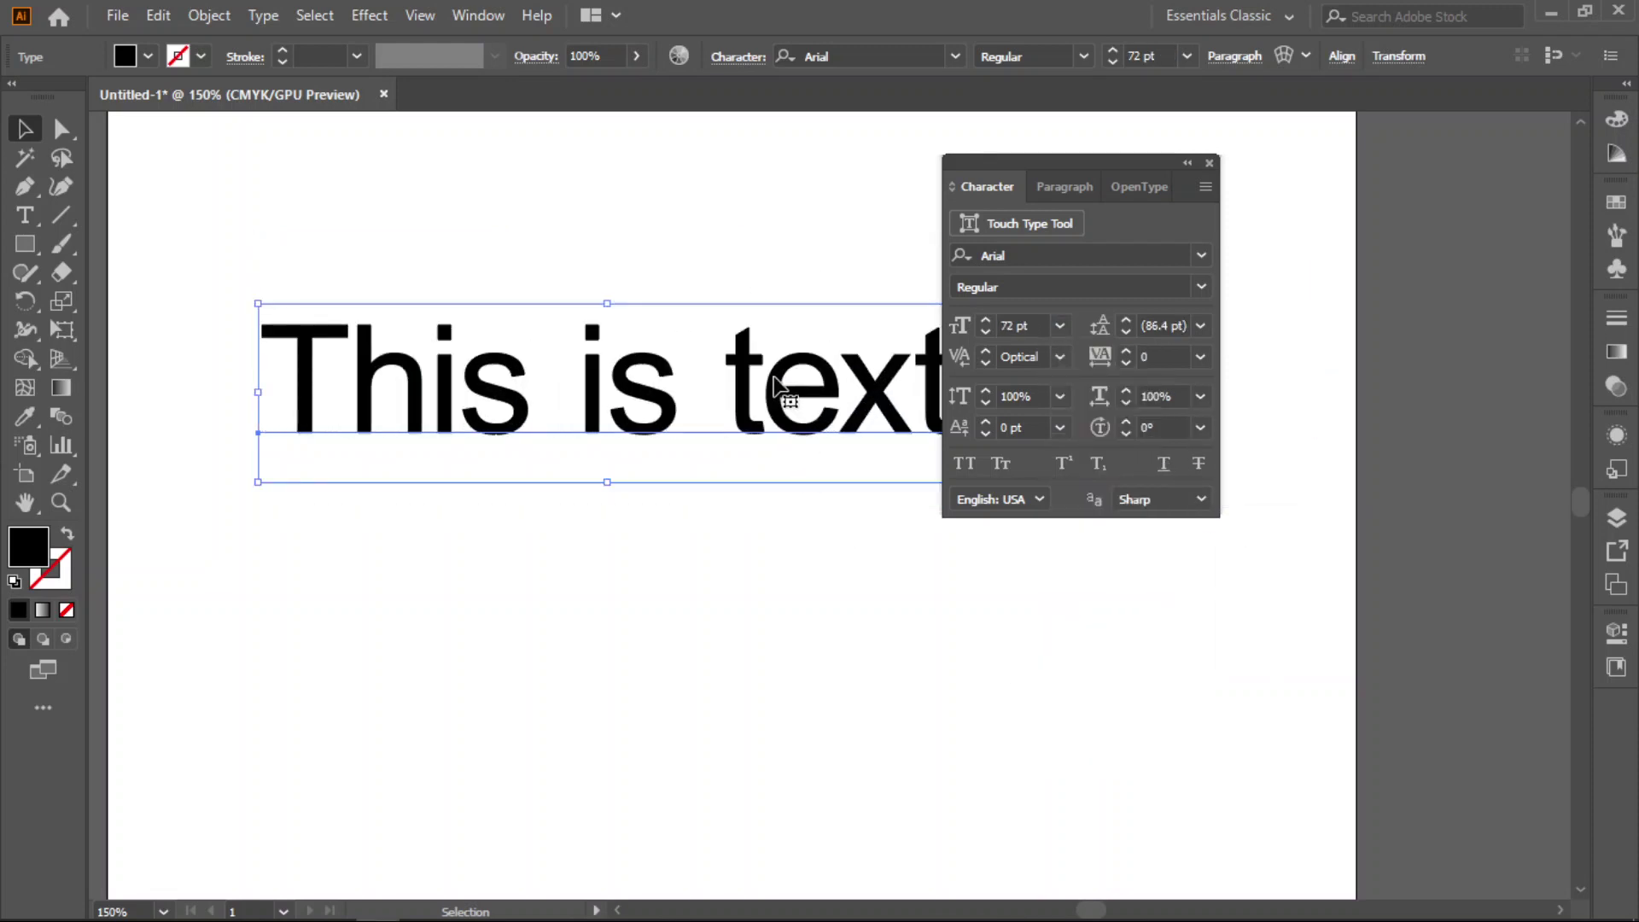
{"action": "left_click_drag", "start_coordinate": [608, 482], "coordinate": [607, 444]}
{"action": "left_click_drag", "start_coordinate": [641, 371], "coordinate": [579, 400]}
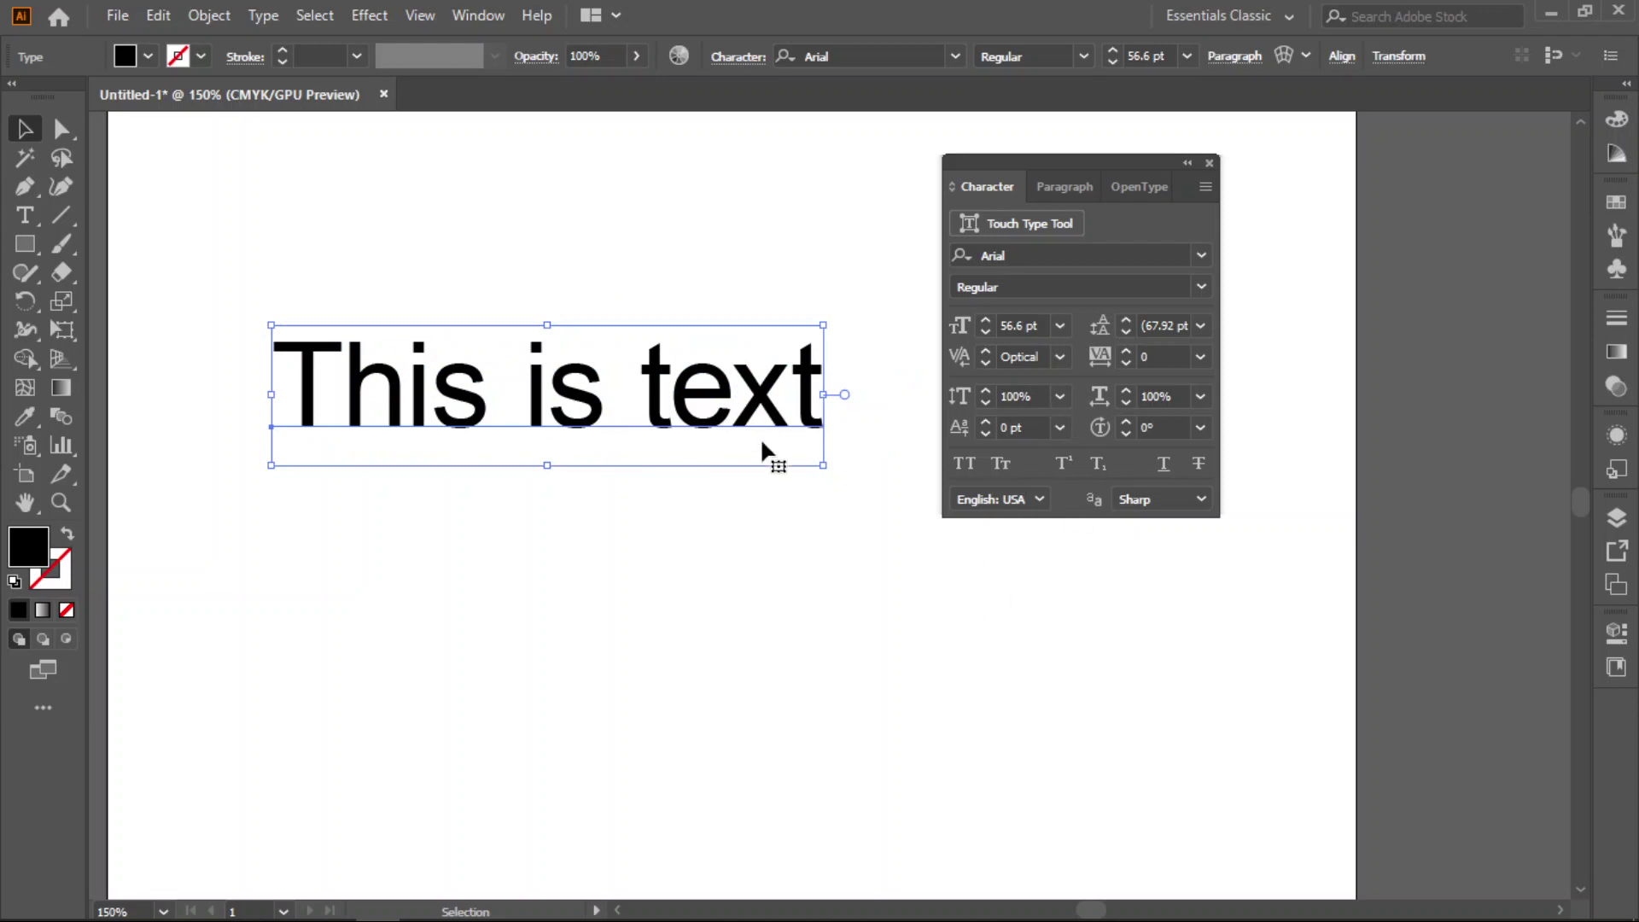
Step: Select the letter "s" in "This", try vertical scales between about 66% and 140%, and return the scale to 100%
{"action": "left_click", "coordinate": [721, 592]}
{"action": "left_click", "coordinate": [593, 398]}
{"action": "left_click", "coordinate": [26, 214]}
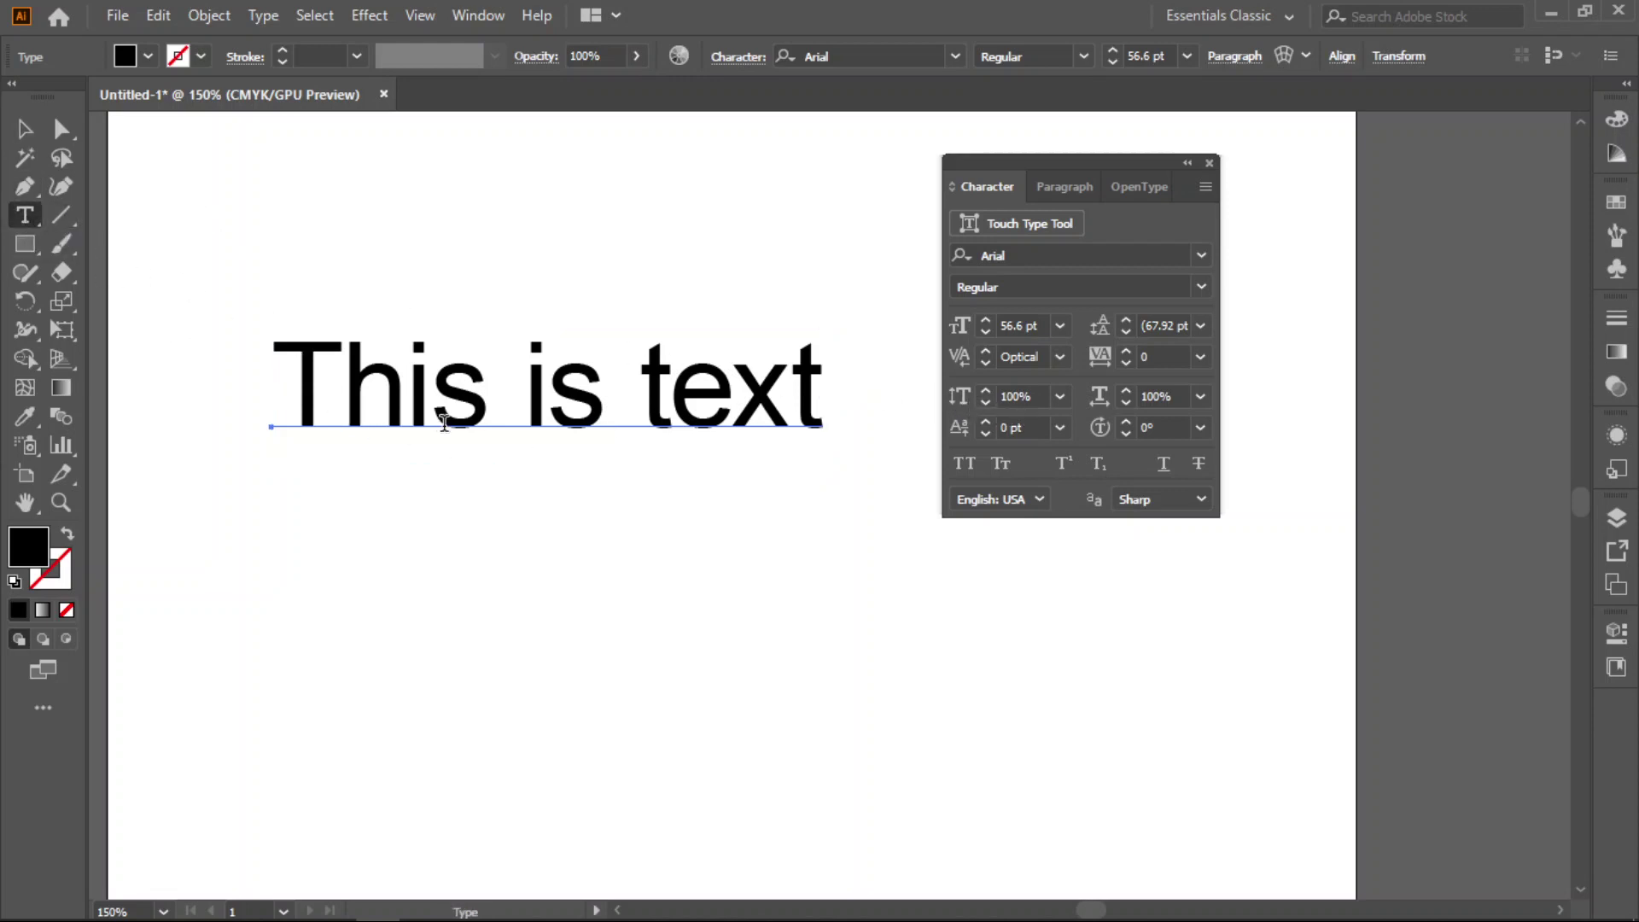
{"action": "left_click_drag", "start_coordinate": [445, 423], "coordinate": [474, 421]}
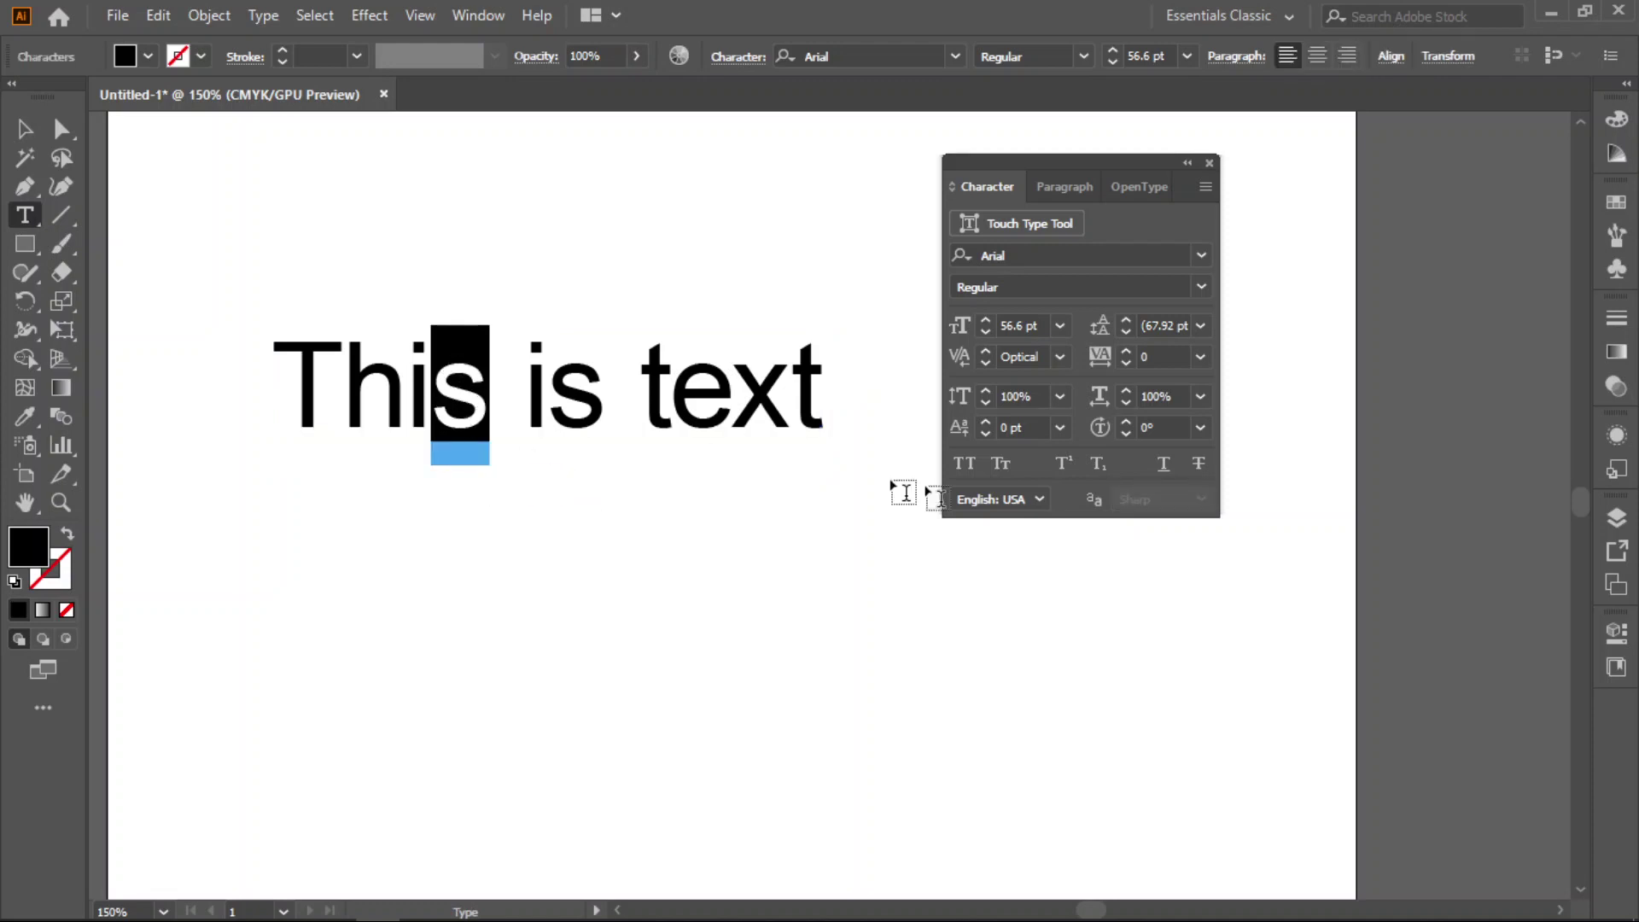
{"action": "scroll", "coordinate": [1035, 393], "scroll_direction": "down", "scroll_amount": 6}
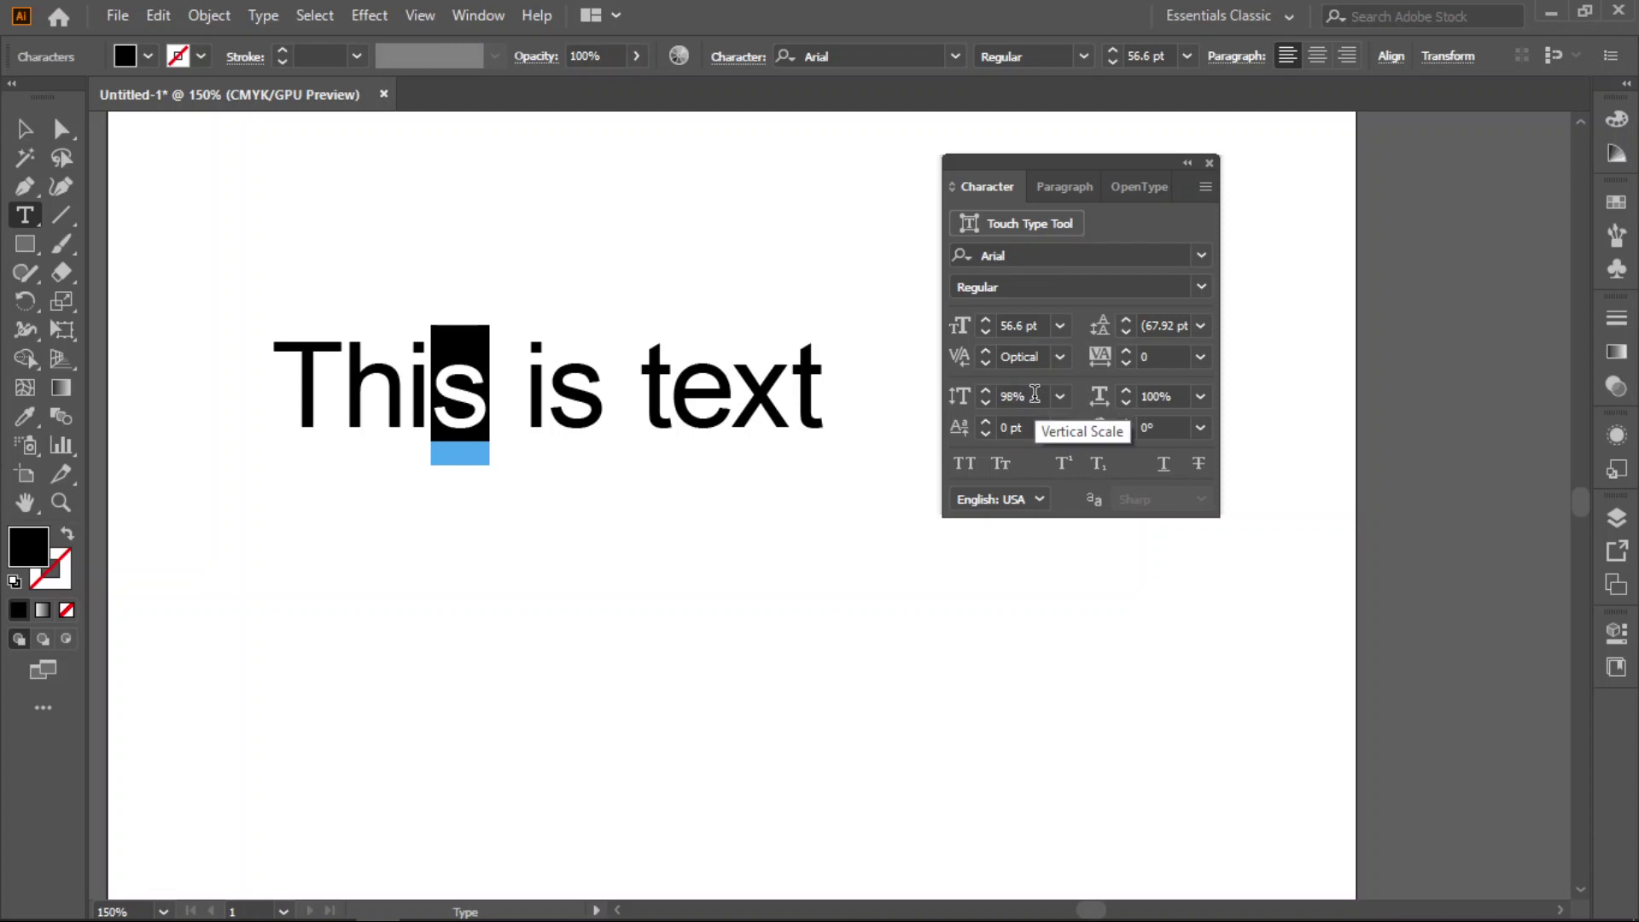
{"action": "scroll", "coordinate": [1035, 394], "scroll_direction": "down", "scroll_amount": 20}
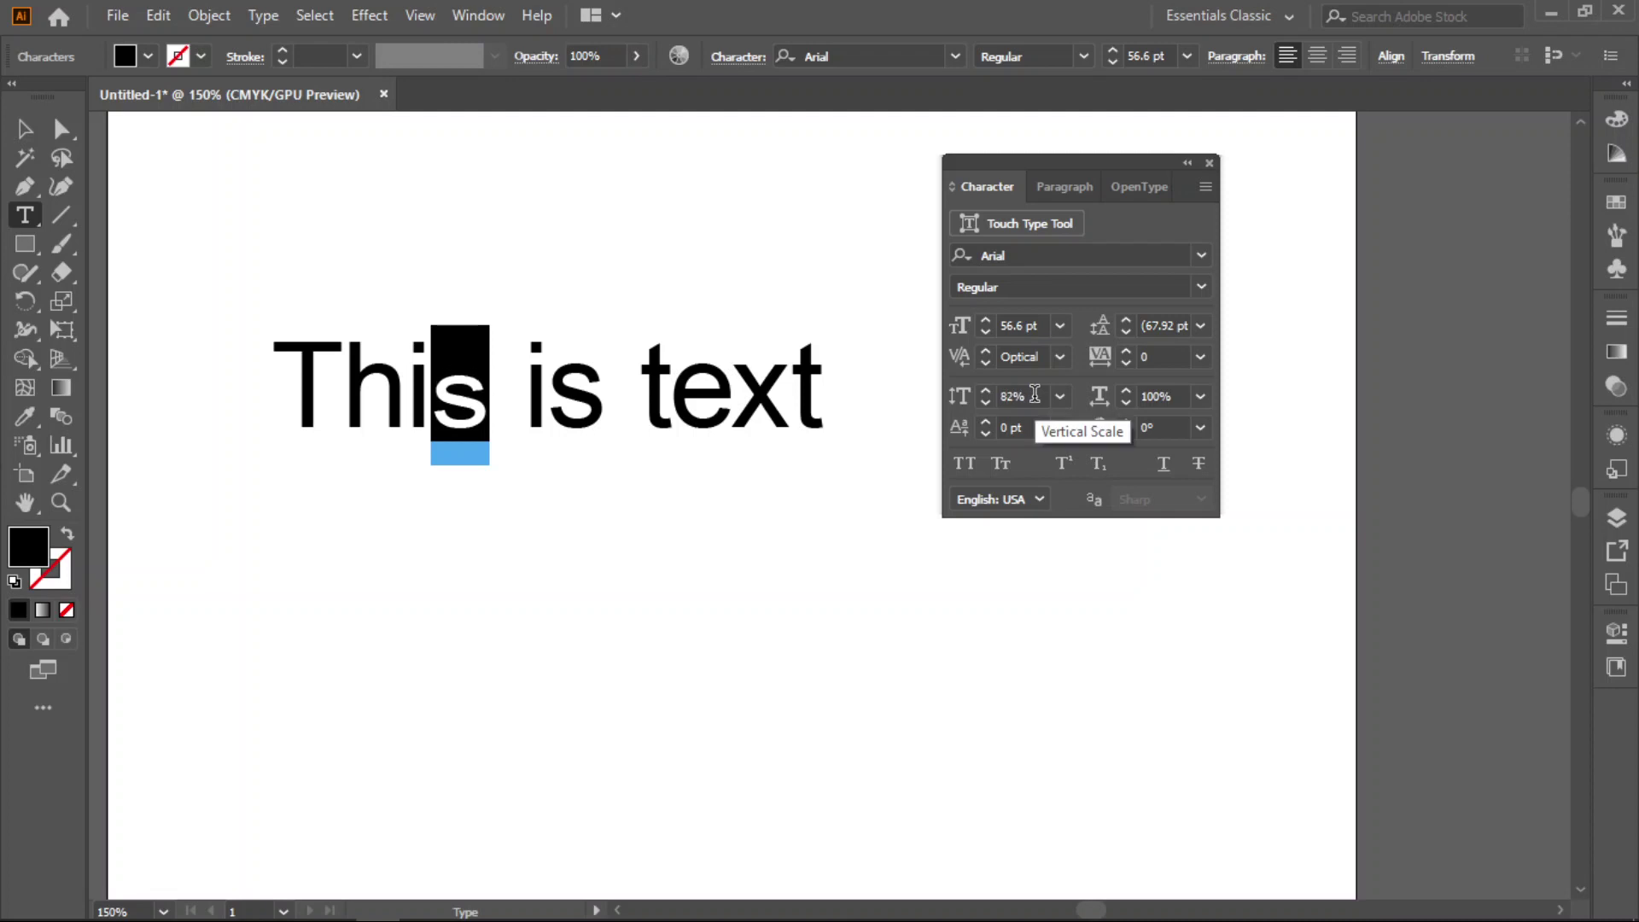
{"action": "scroll", "coordinate": [1035, 393], "scroll_direction": "up", "scroll_amount": 16}
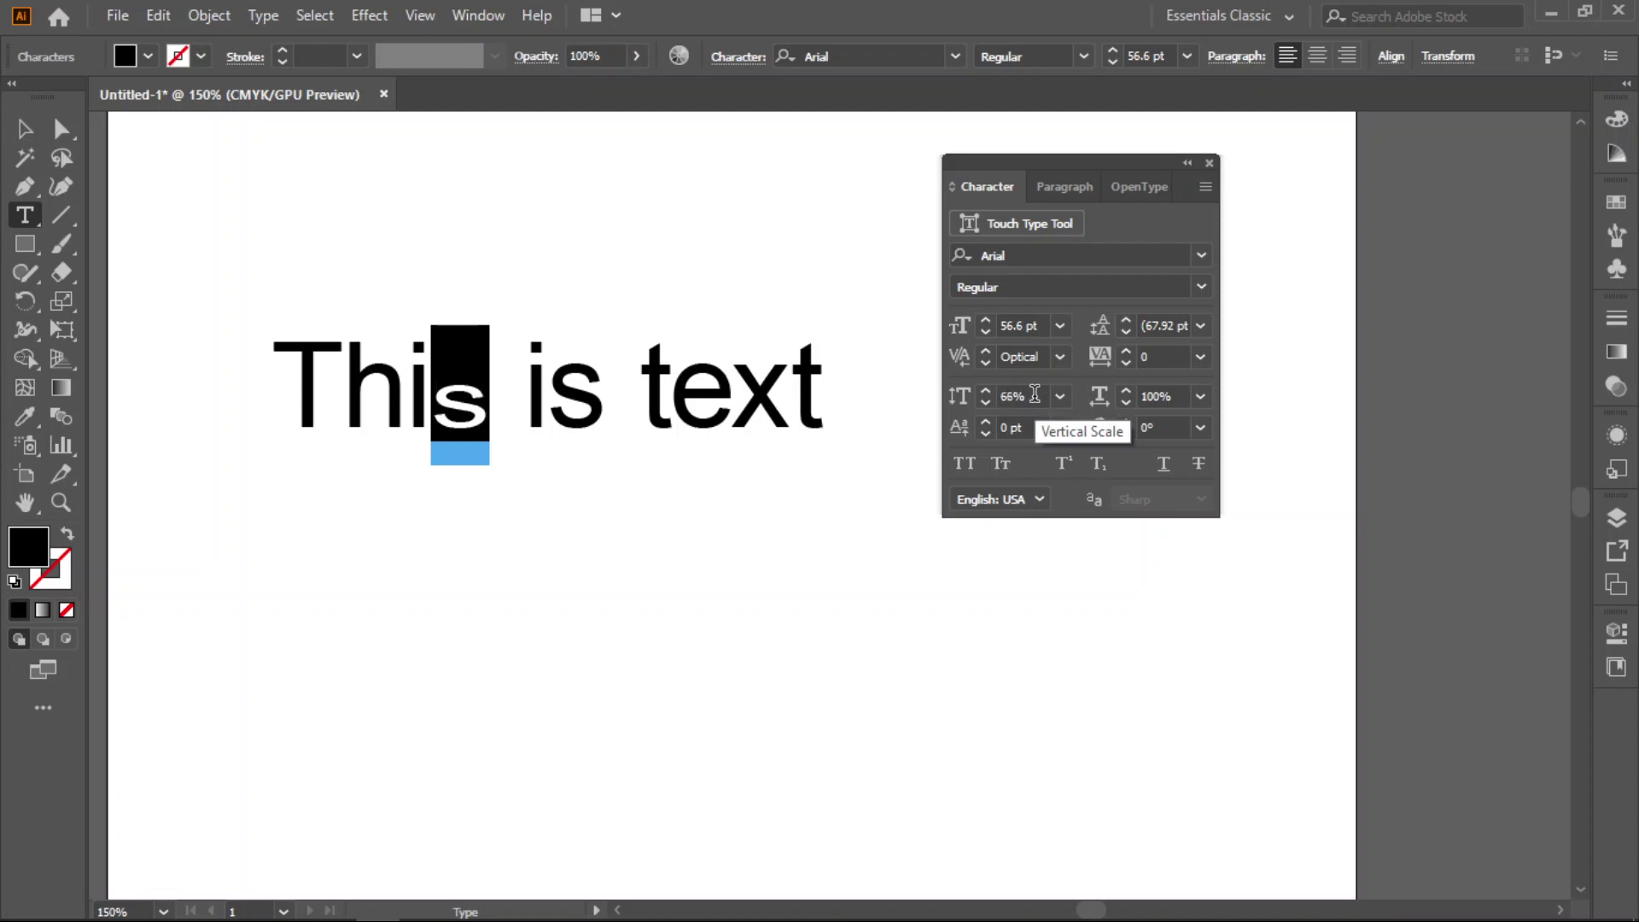
{"action": "scroll", "coordinate": [1035, 394], "scroll_direction": "up", "scroll_amount": 11}
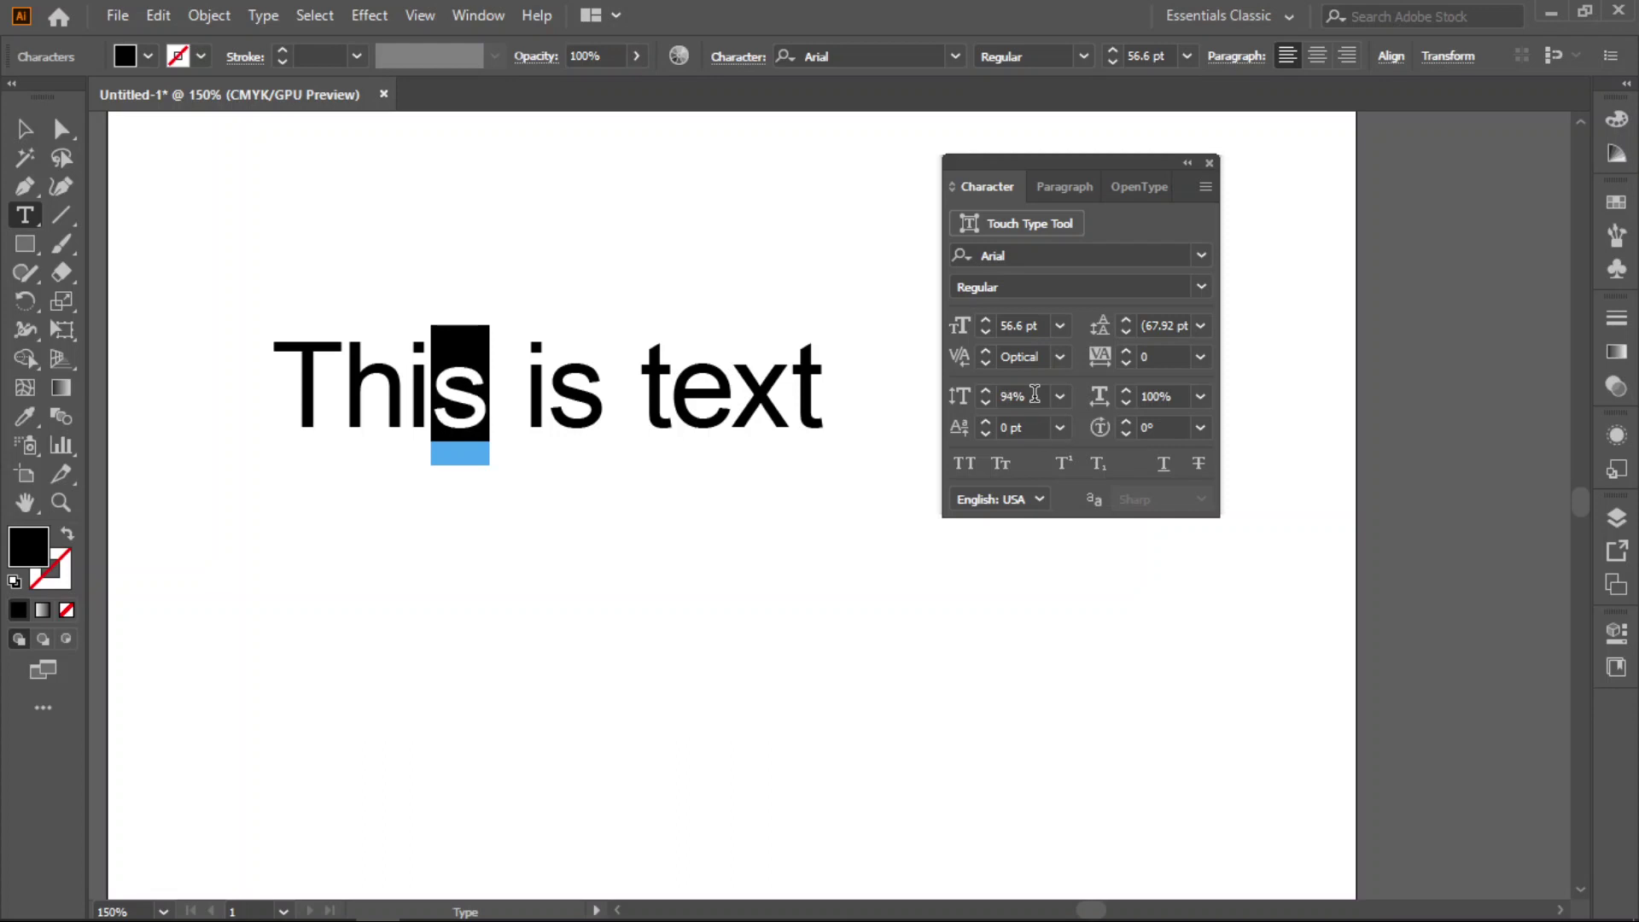
{"action": "scroll", "coordinate": [1035, 394], "scroll_direction": "up", "scroll_amount": 20}
{"action": "scroll", "coordinate": [1035, 394], "scroll_direction": "up", "scroll_amount": 20}
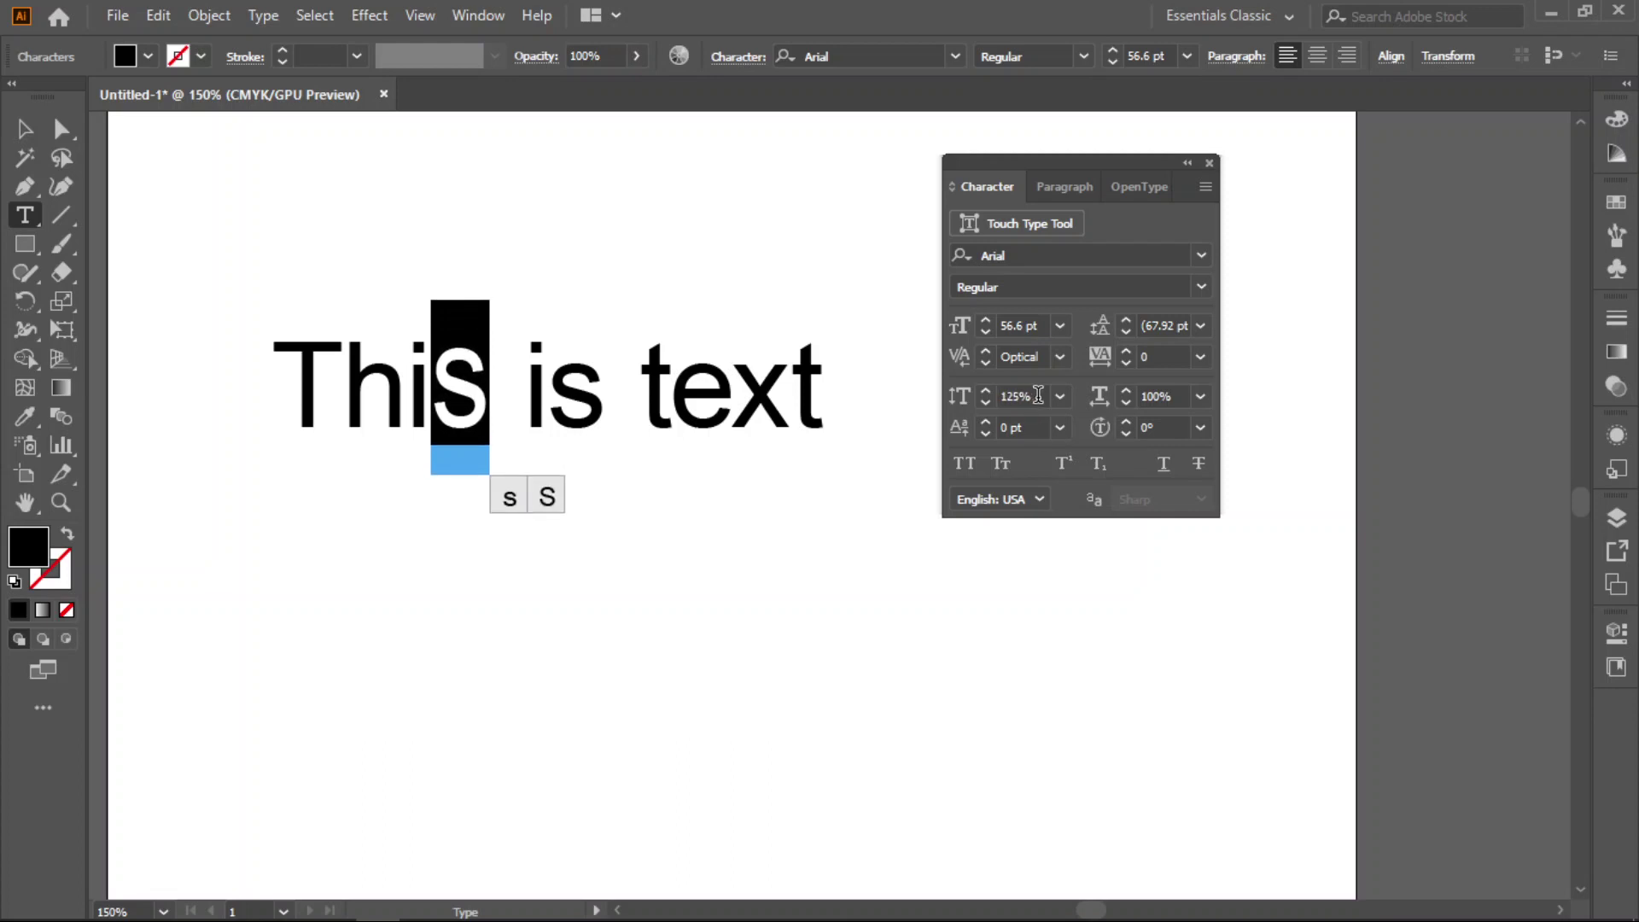
{"action": "scroll", "coordinate": [1038, 395], "scroll_direction": "down", "scroll_amount": 8}
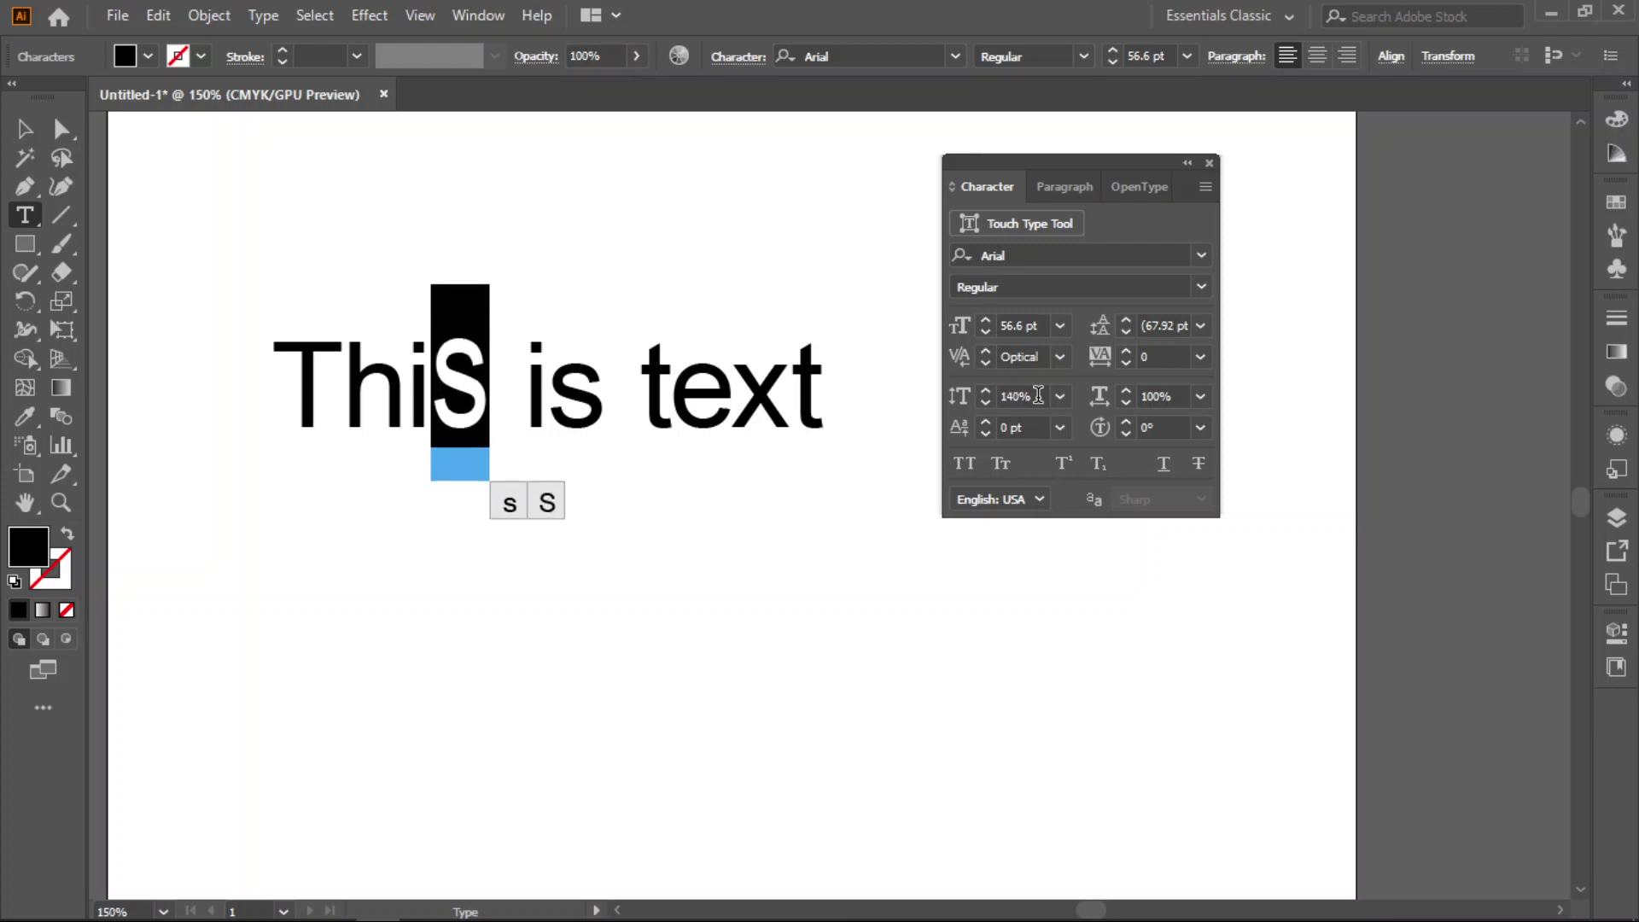
{"action": "scroll", "coordinate": [1038, 395], "scroll_direction": "down", "scroll_amount": 20}
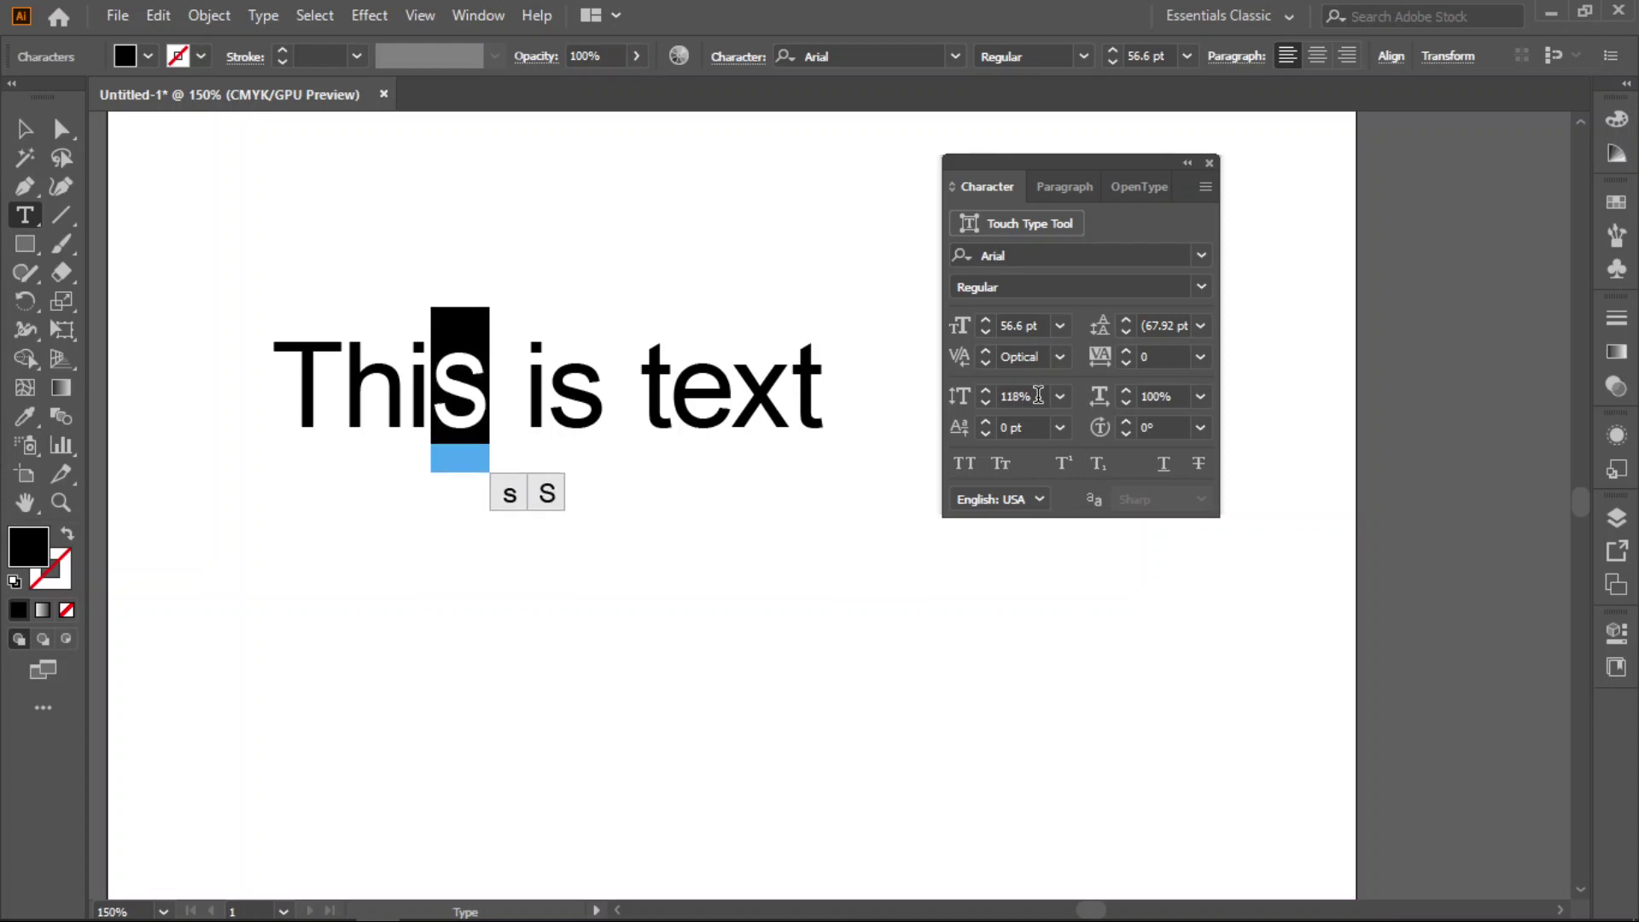
{"action": "scroll", "coordinate": [1038, 394], "scroll_direction": "down", "scroll_amount": 7}
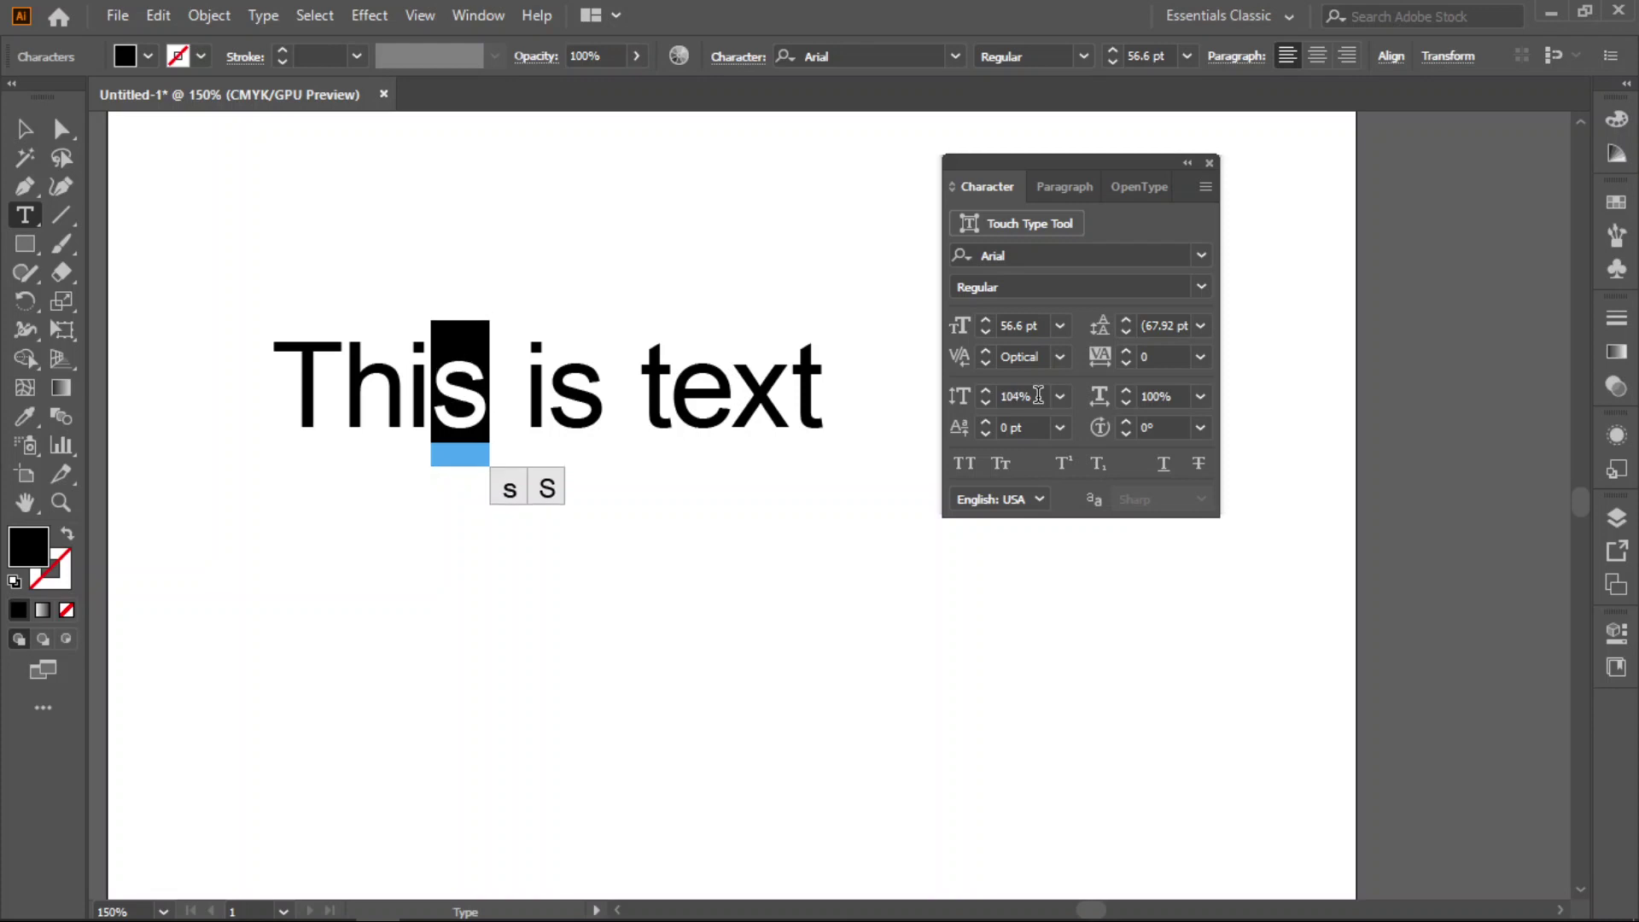
{"action": "scroll", "coordinate": [1038, 394], "scroll_direction": "down", "scroll_amount": 2}
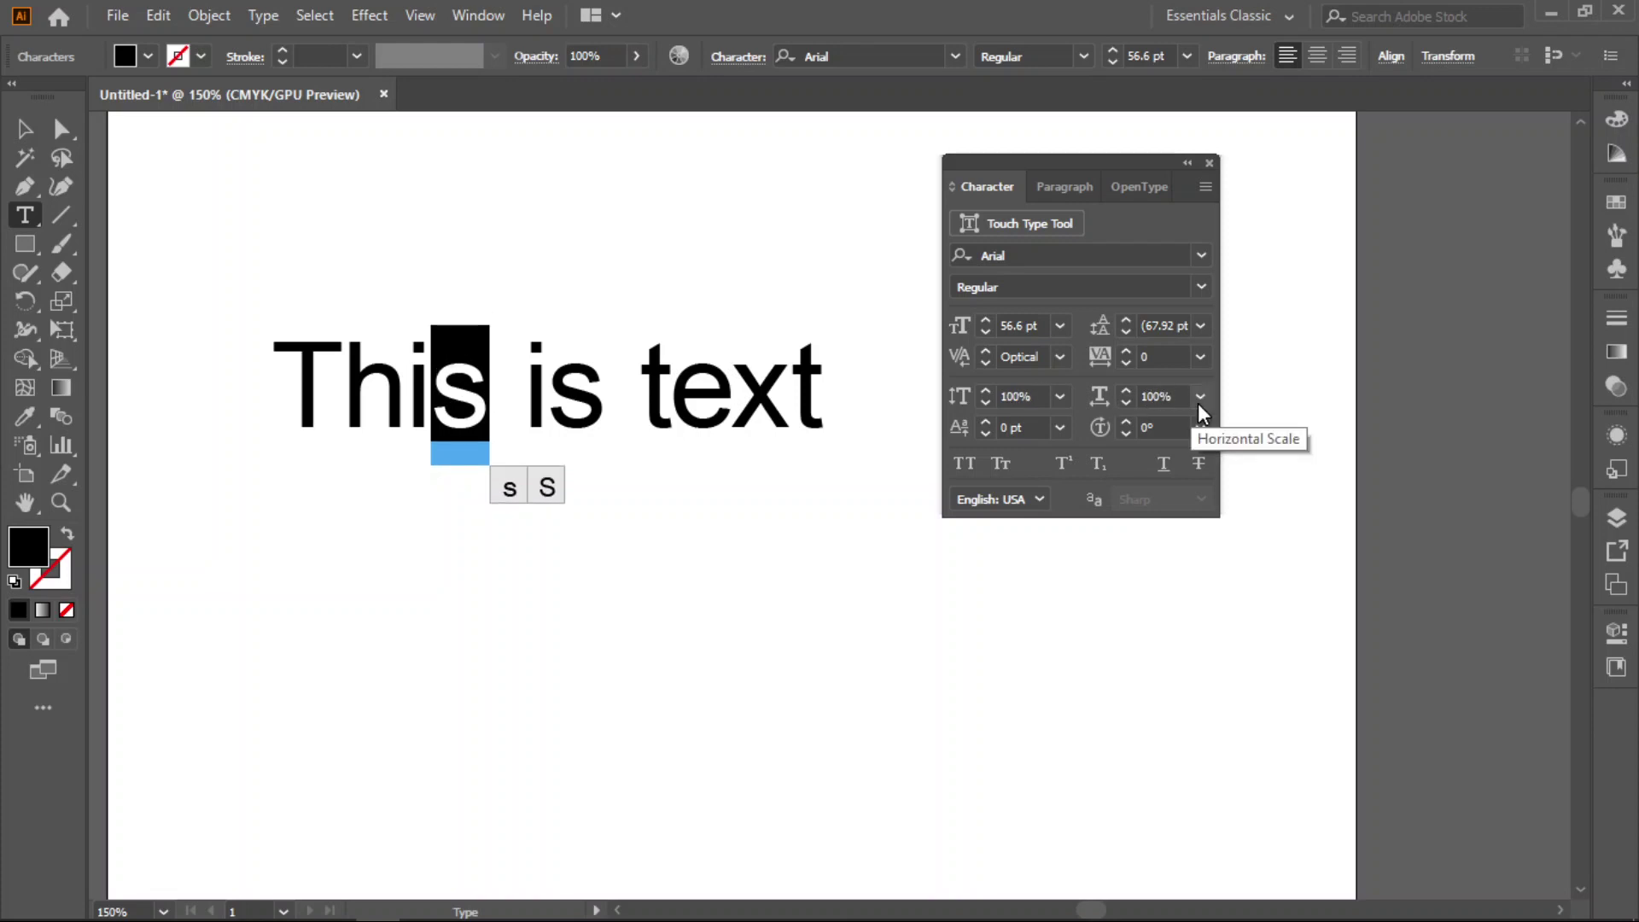
Step: Try narrower and wider horizontal scales on the letter "s" in "This" and return the scale to 100%
{"action": "scroll", "coordinate": [1170, 395], "scroll_direction": "down", "scroll_amount": 14}
{"action": "scroll", "coordinate": [1170, 395], "scroll_direction": "down", "scroll_amount": 20}
{"action": "scroll", "coordinate": [1169, 394], "scroll_direction": "up", "scroll_amount": 9}
{"action": "scroll", "coordinate": [1170, 395], "scroll_direction": "up", "scroll_amount": 13}
{"action": "scroll", "coordinate": [1170, 394], "scroll_direction": "up", "scroll_amount": 5}
{"action": "scroll", "coordinate": [1170, 394], "scroll_direction": "up", "scroll_amount": 2}
{"action": "key", "text": "Up"}
{"action": "key", "text": "Up"}
{"action": "key", "text": "Up"}
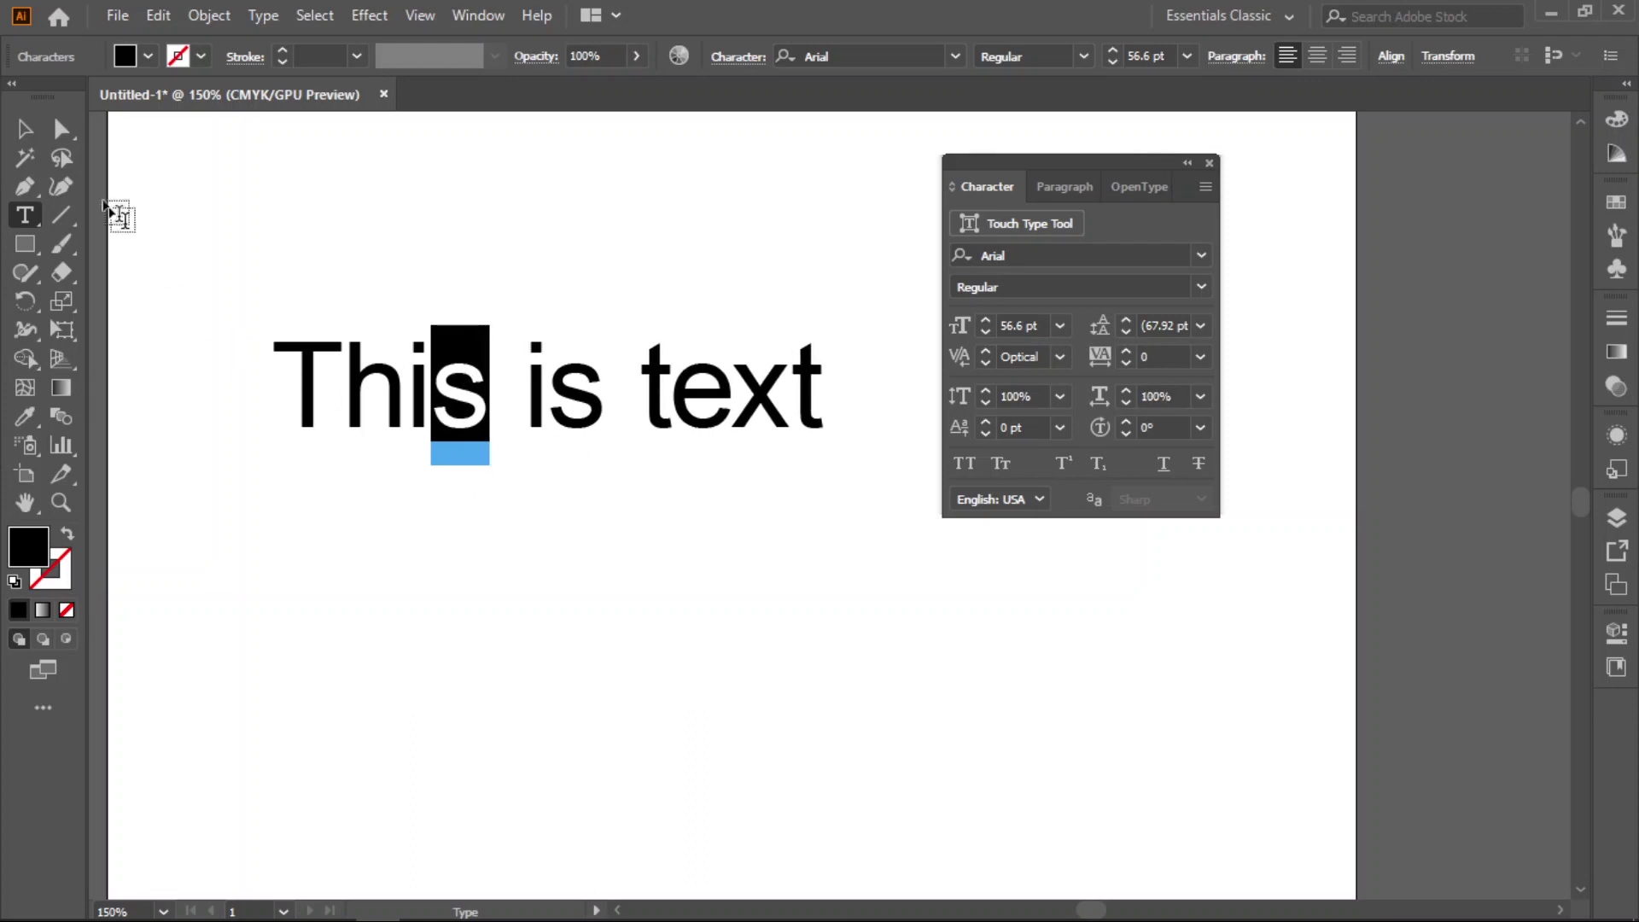
Step: Replace the "This is text" object with 72 pt point text reading "Text" and move it slightly down and to the left
{"action": "left_click", "coordinate": [24, 128]}
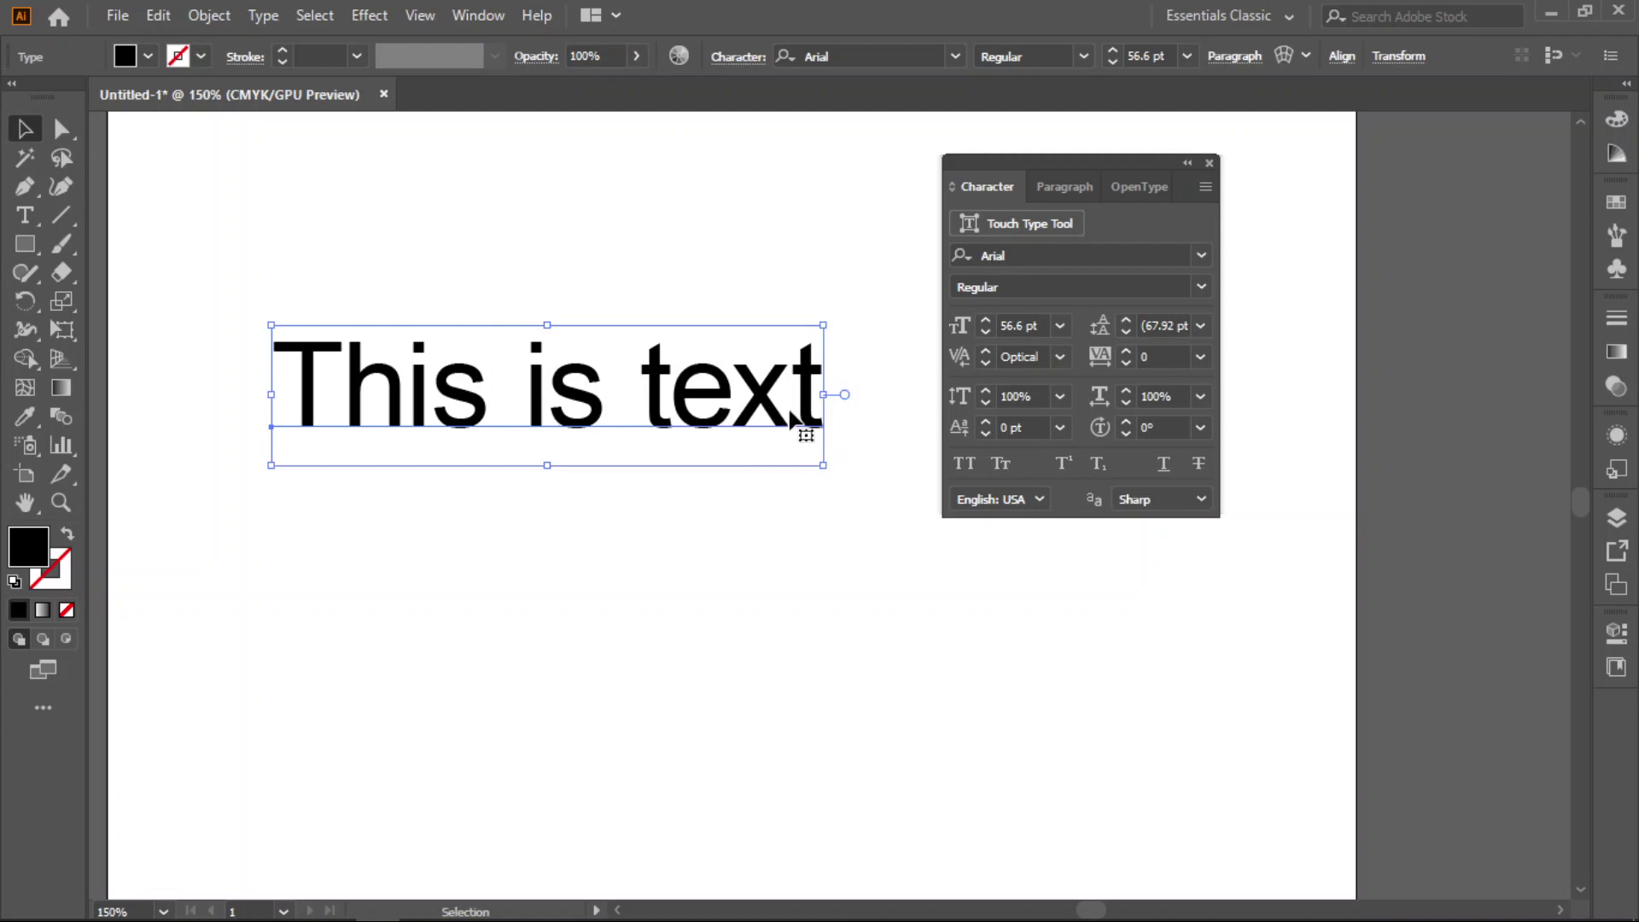
{"action": "key", "text": "Delete"}
{"action": "left_click", "coordinate": [24, 215]}
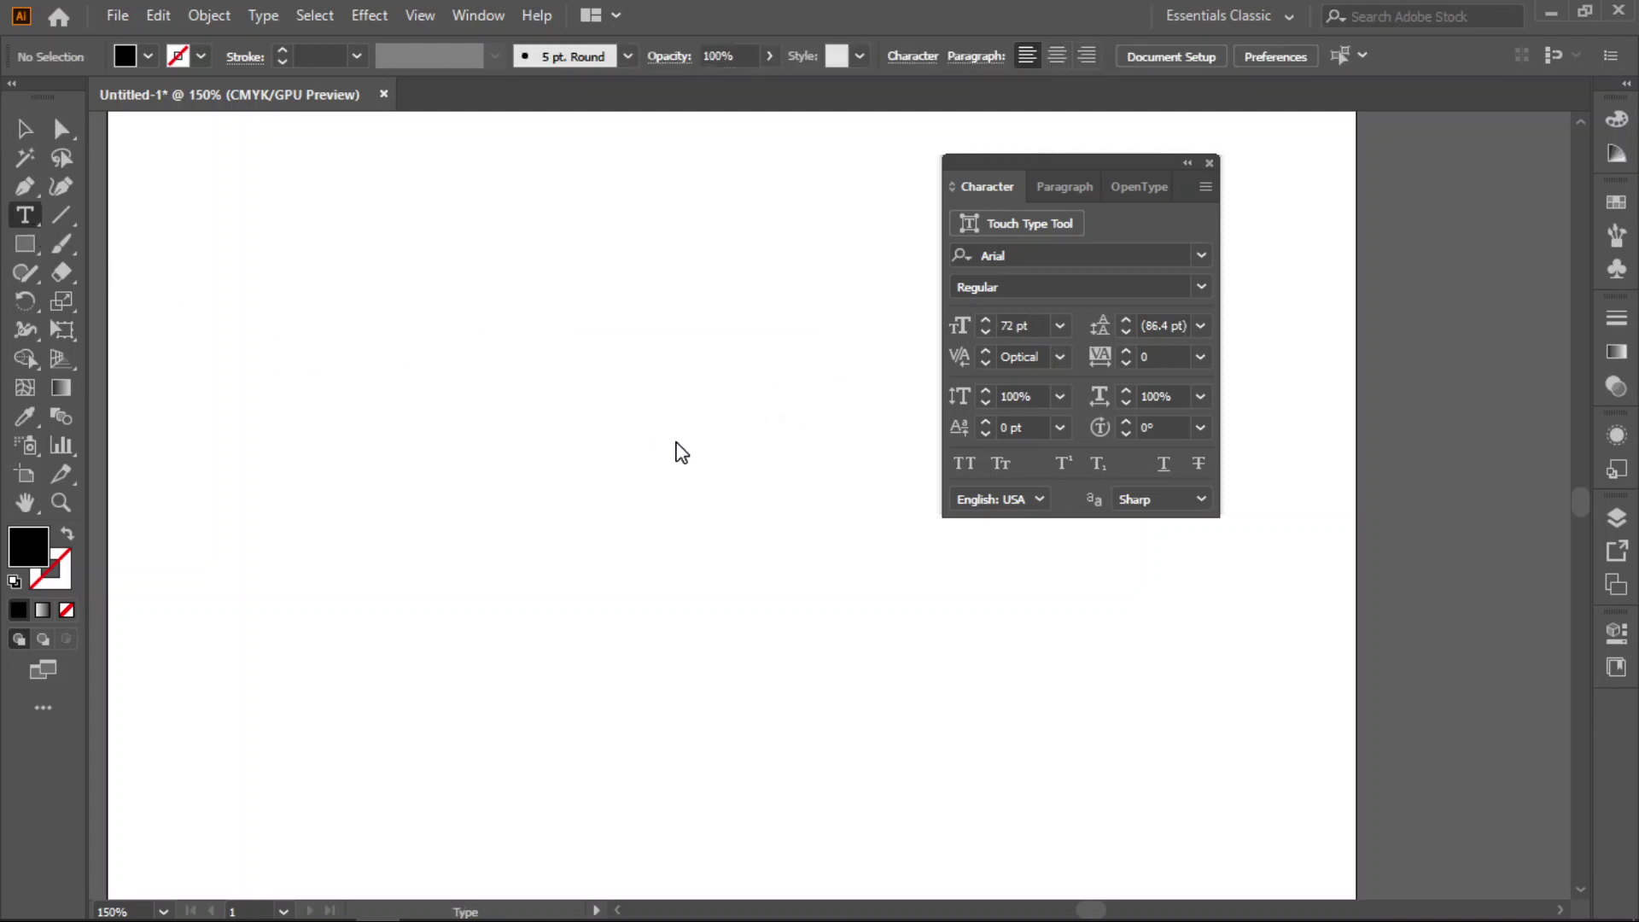
{"action": "left_click", "coordinate": [491, 389]}
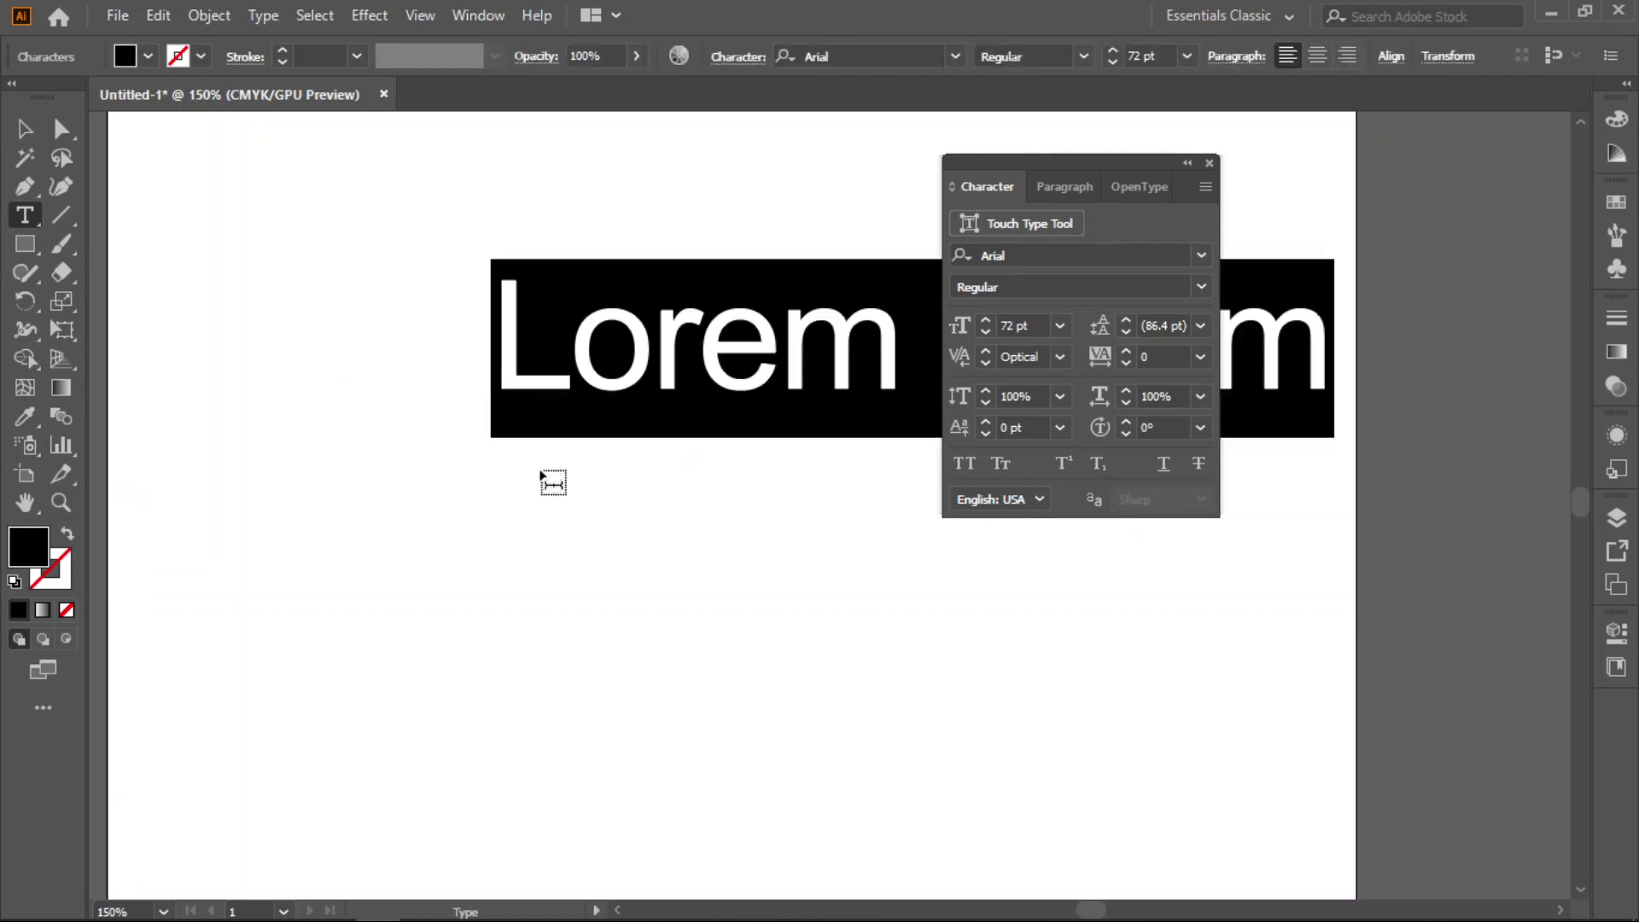
{"action": "type", "text": "Test"}
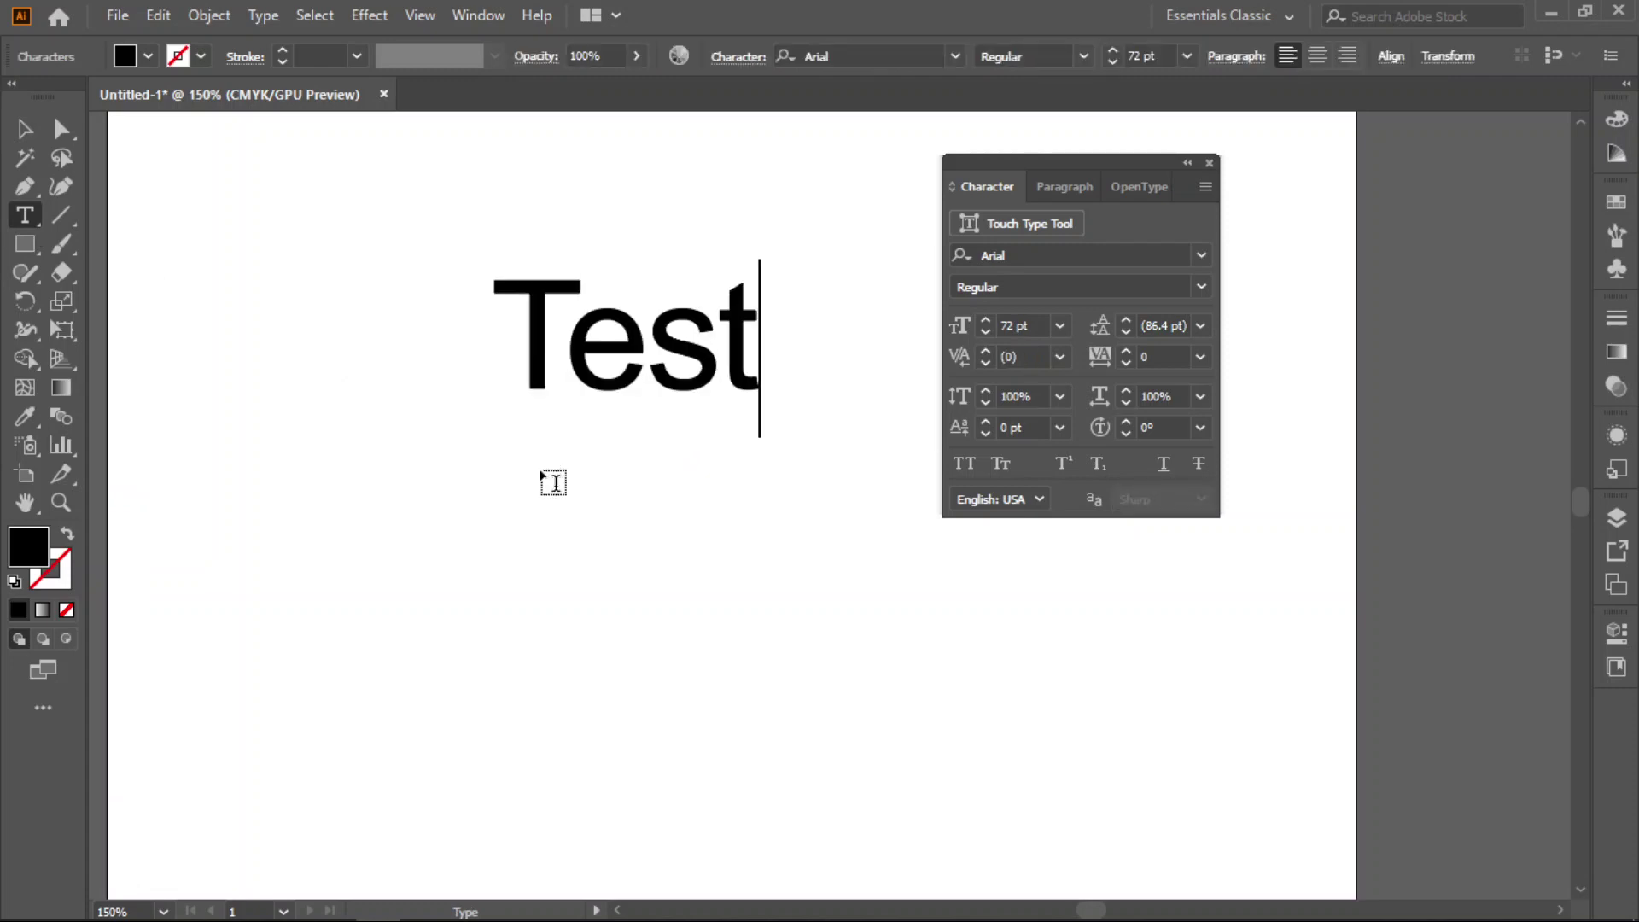
{"action": "key", "text": "BackSpace"}
{"action": "key", "text": "BackSpace"}
{"action": "type", "text": "xt"}
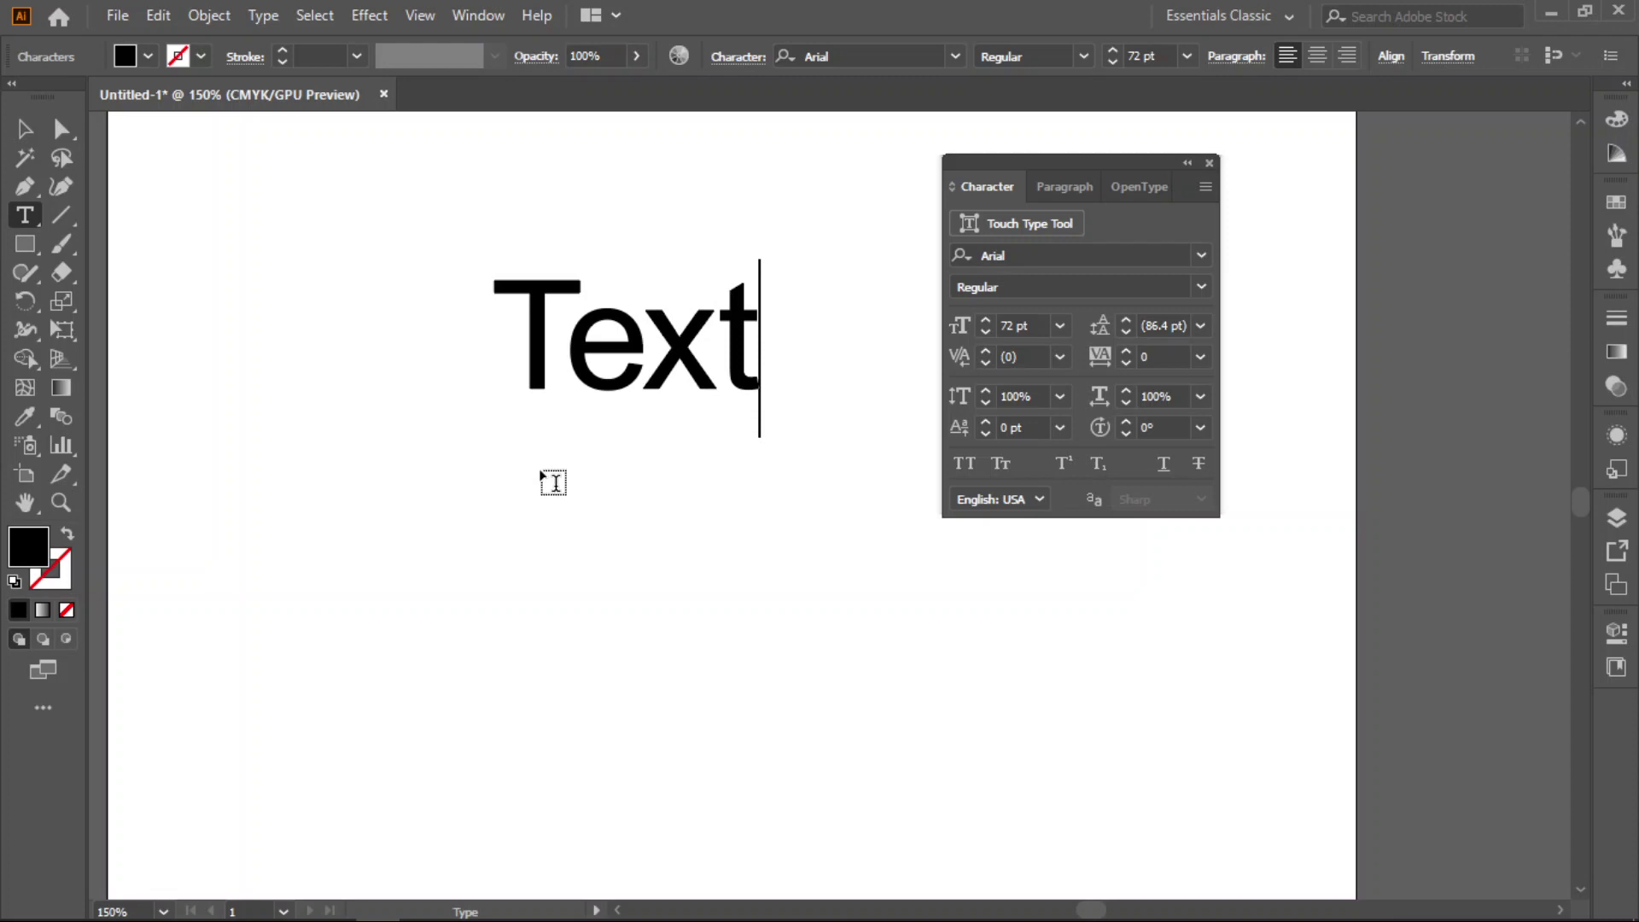
{"action": "left_click", "coordinate": [24, 128]}
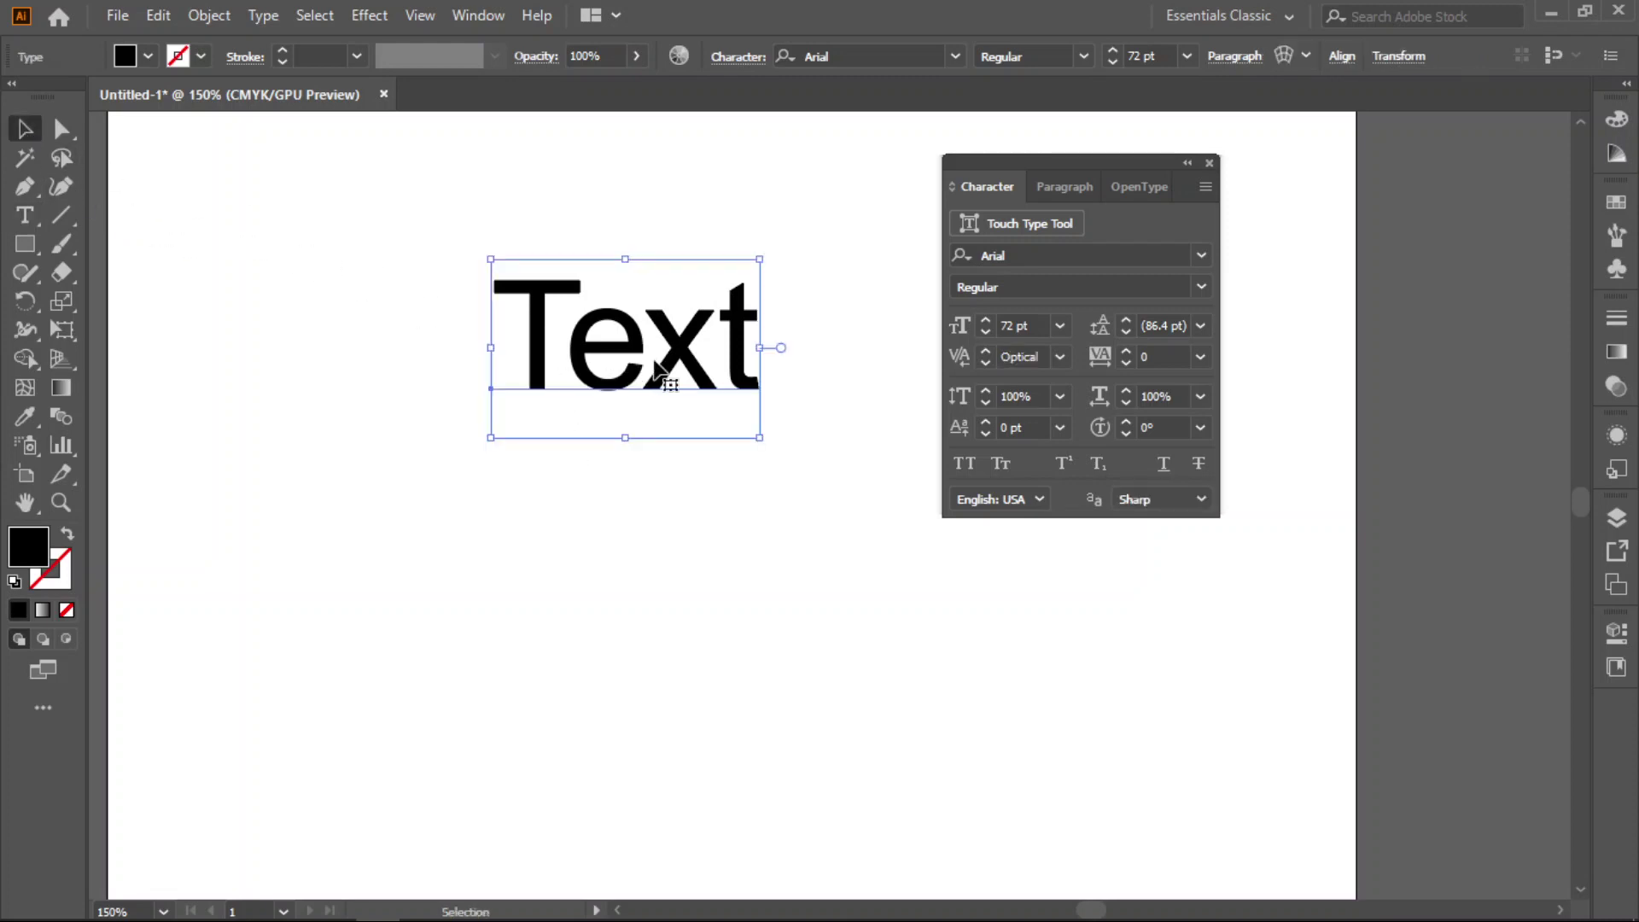
{"action": "left_click_drag", "start_coordinate": [656, 367], "coordinate": [573, 421]}
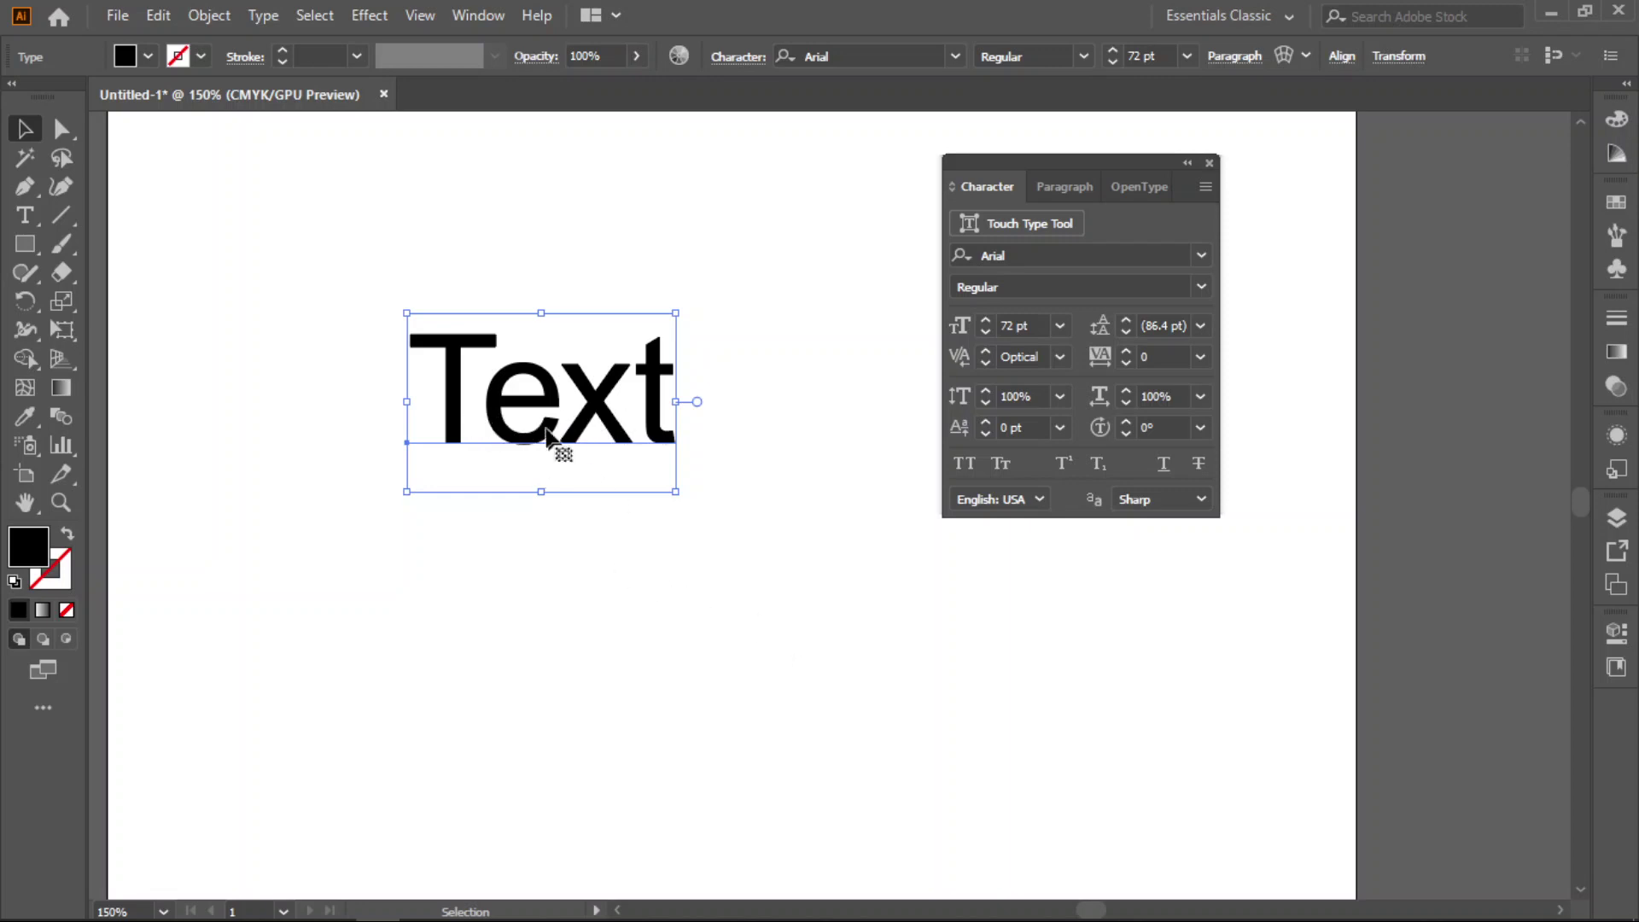
Step: Select the letter "e" in "Text", try a horizontal scale of about 94%, and return the scale to 100%
{"action": "left_click", "coordinate": [24, 216]}
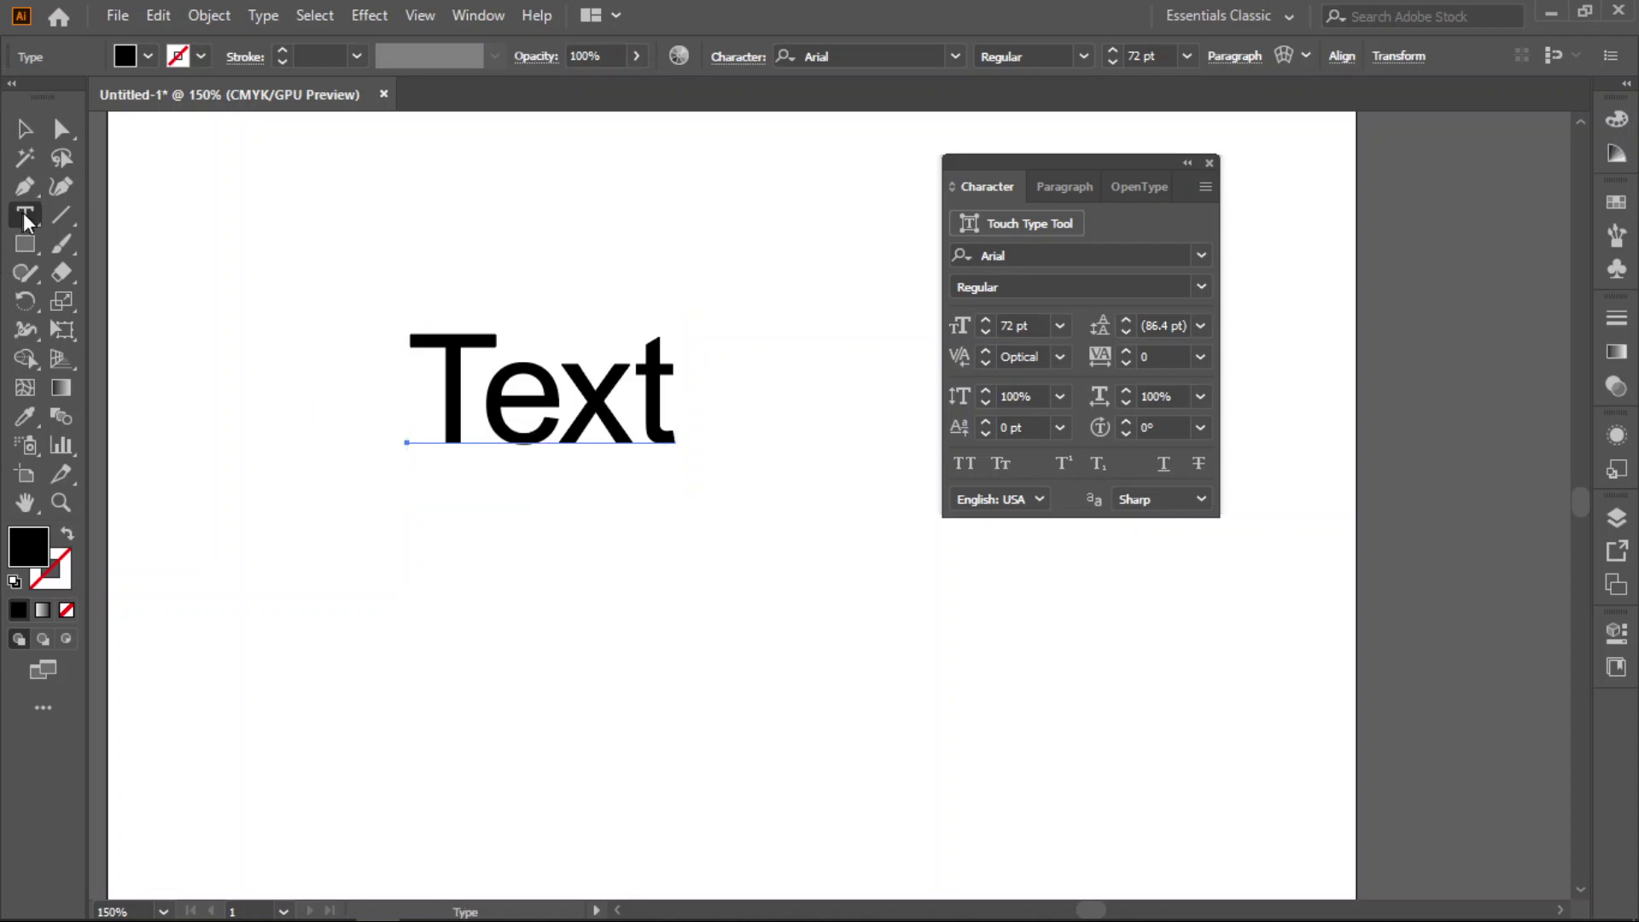
{"action": "left_click", "coordinate": [494, 409]}
{"action": "key", "text": "ctrl+a"}
{"action": "left_click", "coordinate": [518, 412]}
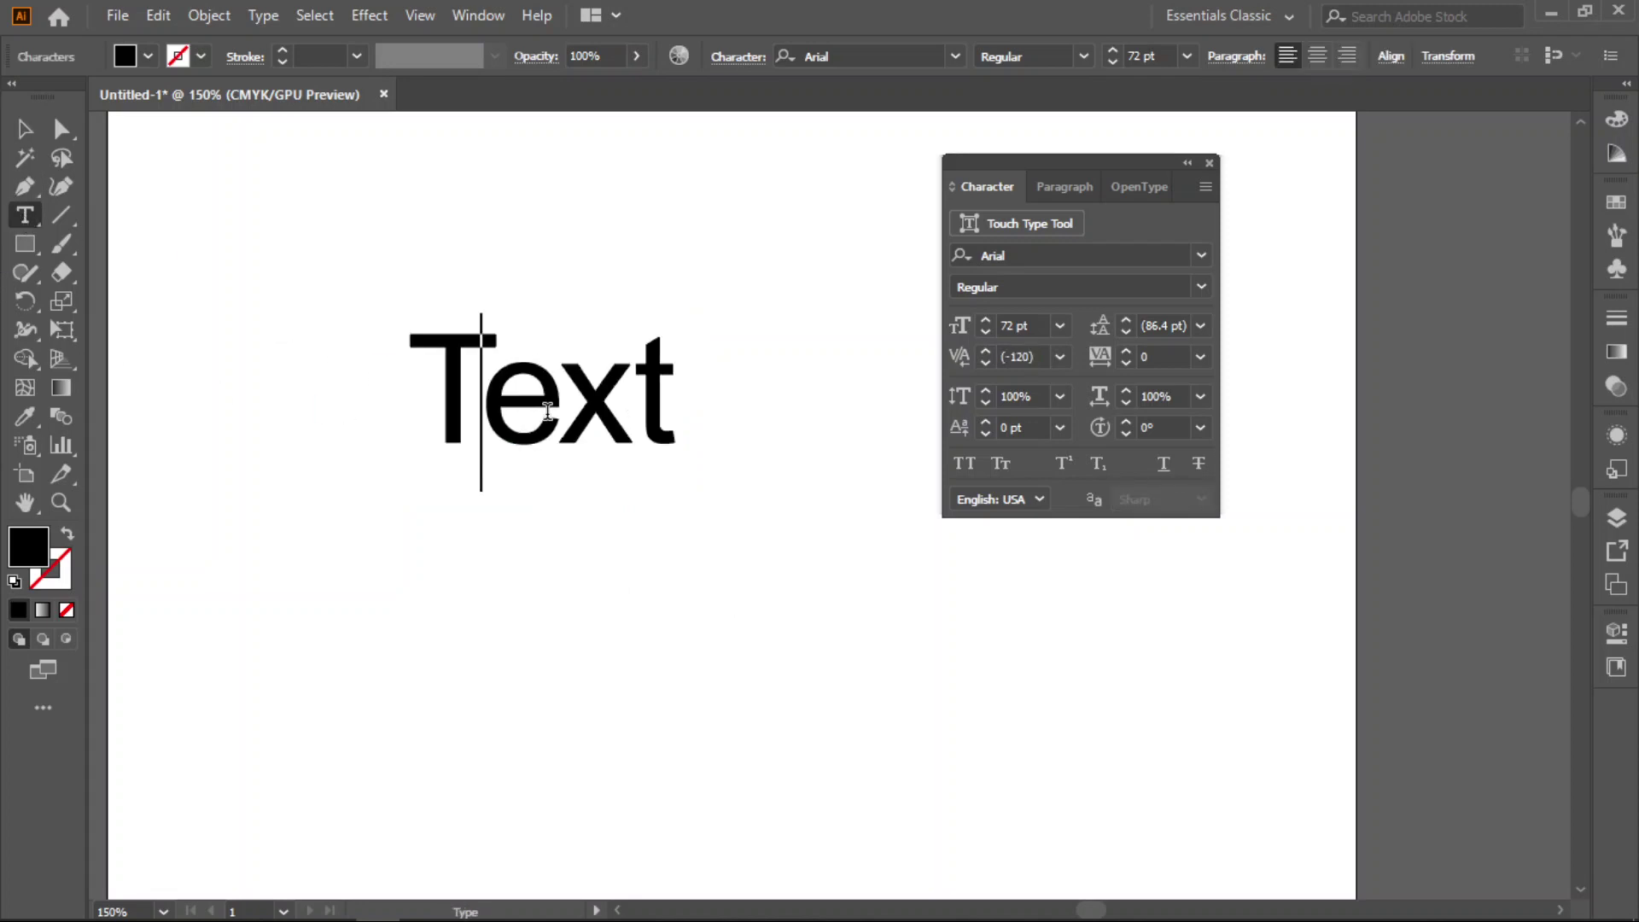
{"action": "left_click_drag", "start_coordinate": [552, 412], "coordinate": [509, 413]}
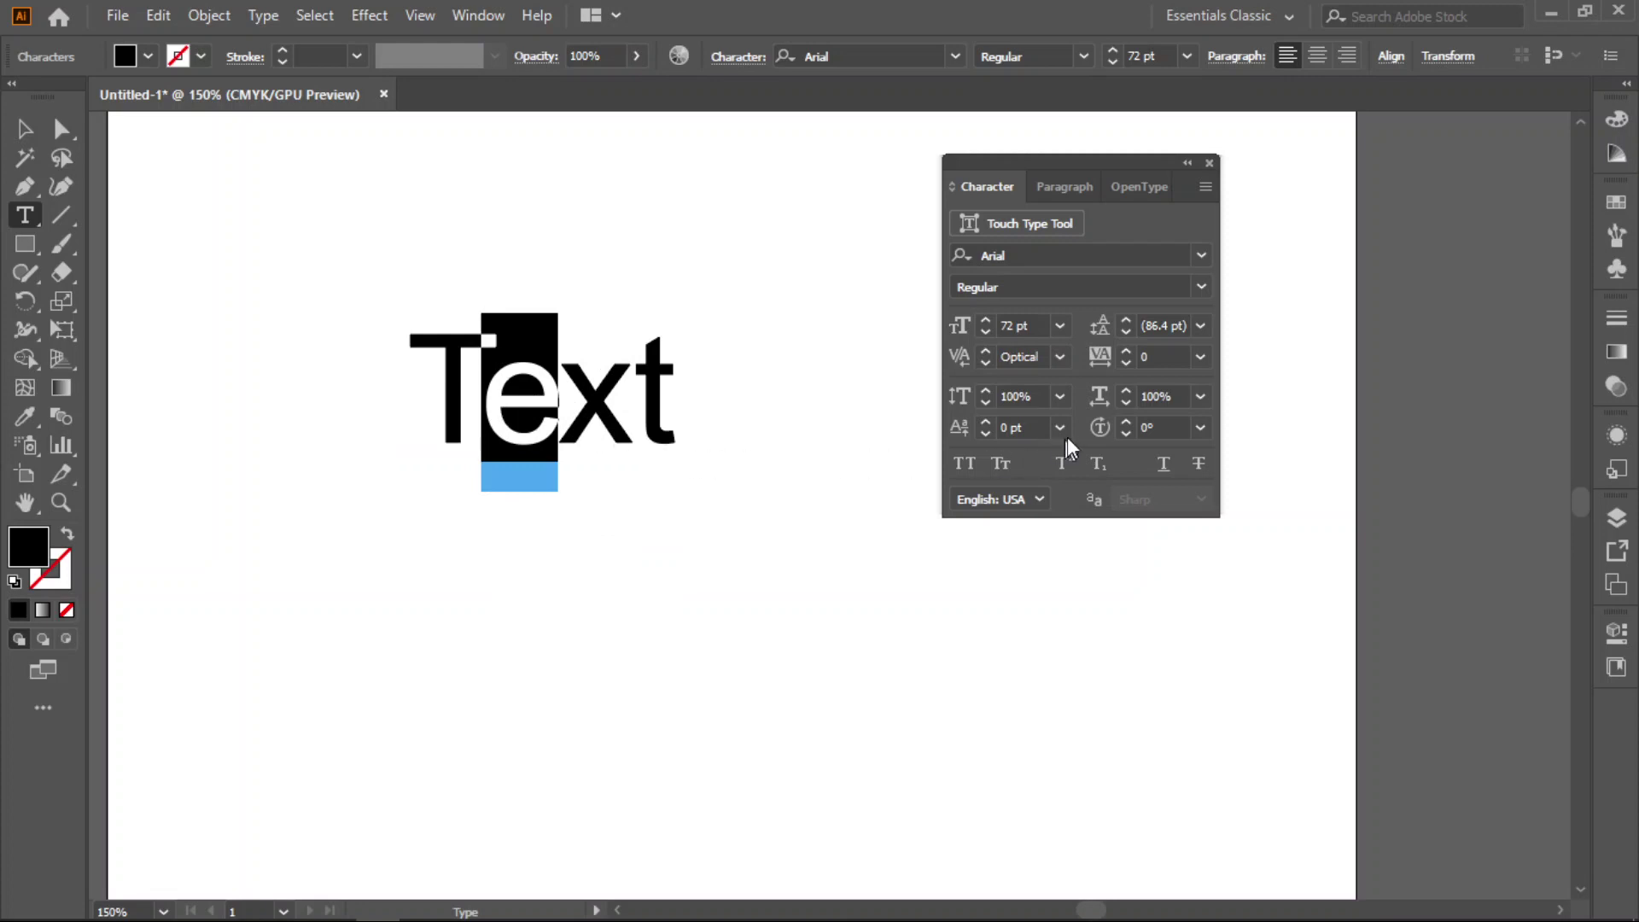
{"action": "scroll", "coordinate": [1169, 397], "scroll_direction": "down", "scroll_amount": 10}
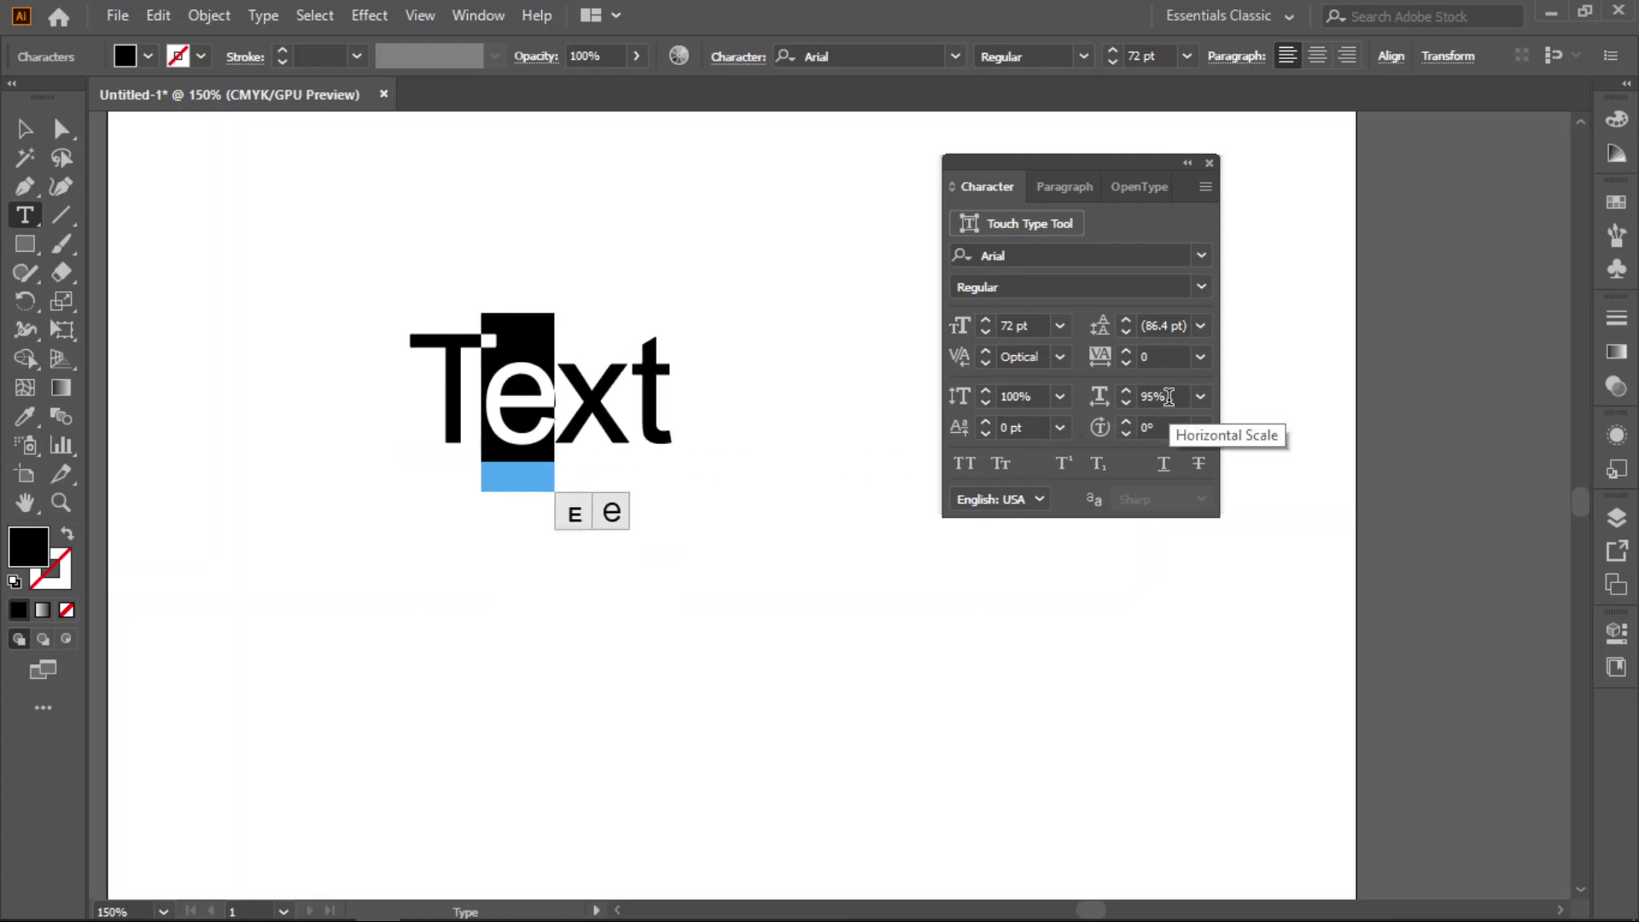
{"action": "scroll", "coordinate": [1169, 397], "scroll_direction": "up", "scroll_amount": 6}
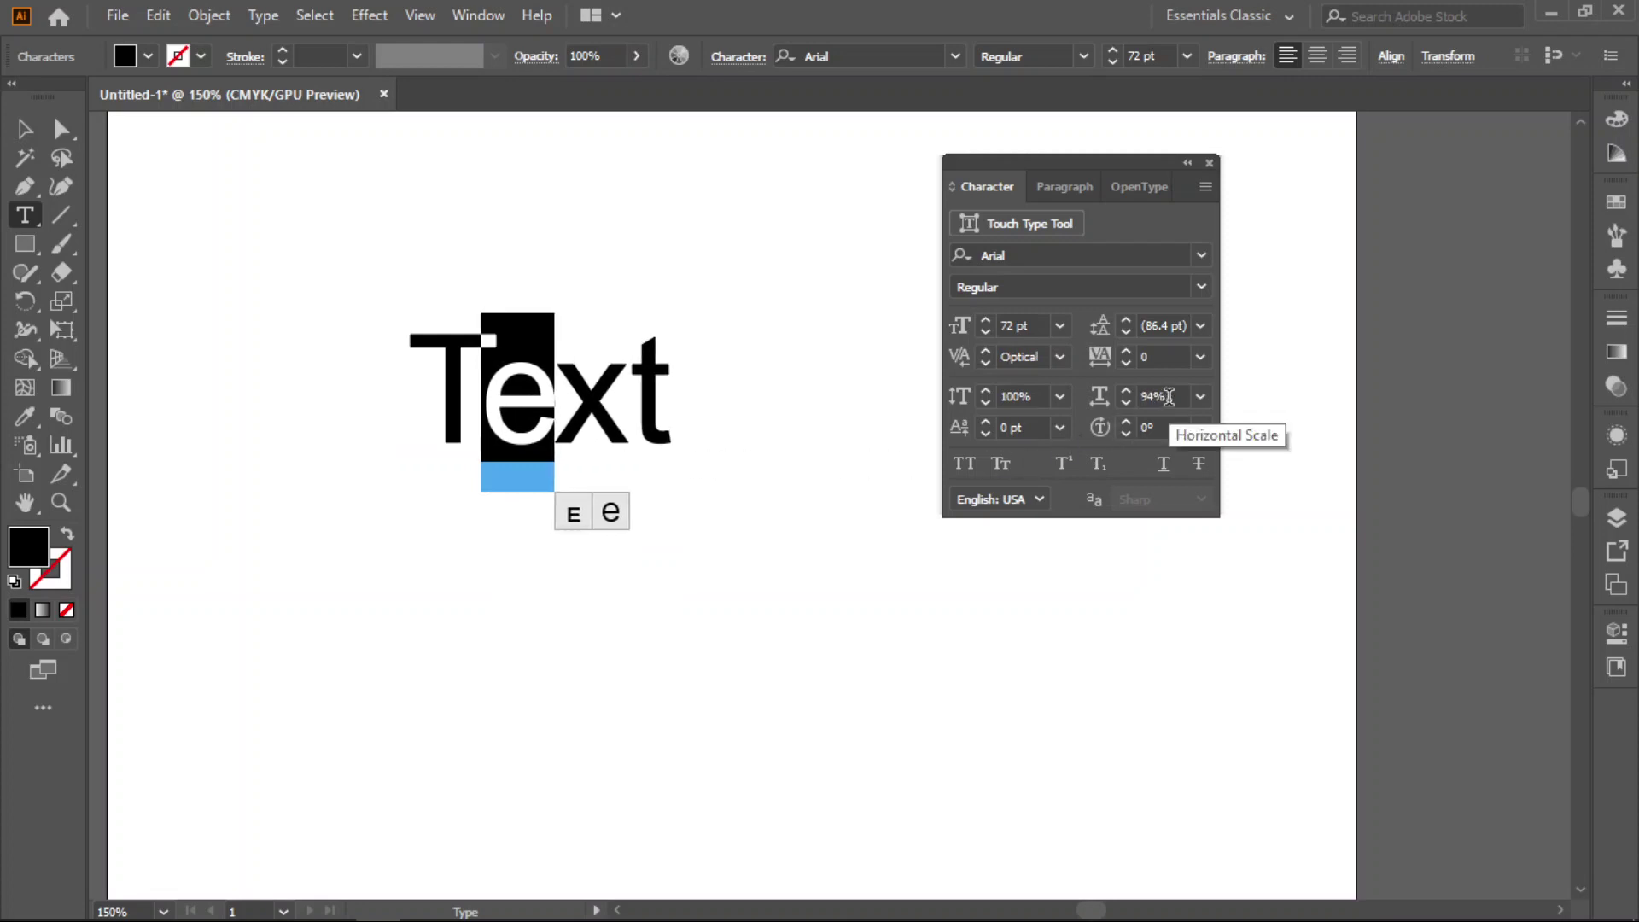
{"action": "scroll", "coordinate": [1169, 397], "scroll_direction": "up", "scroll_amount": 4}
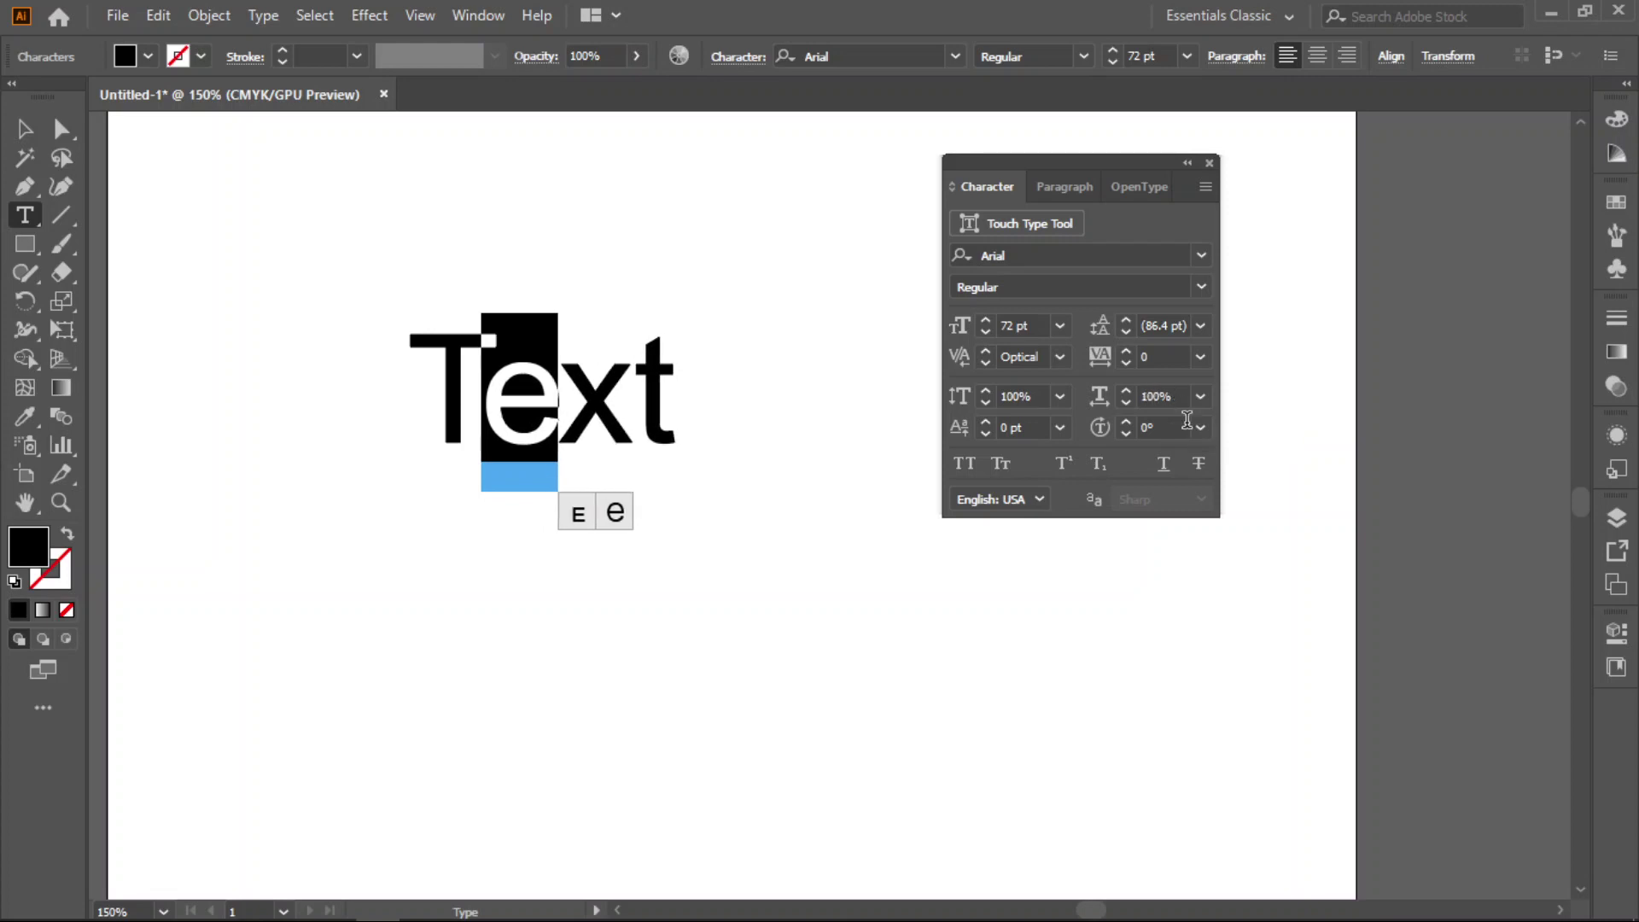
{"action": "key", "text": "Escape"}
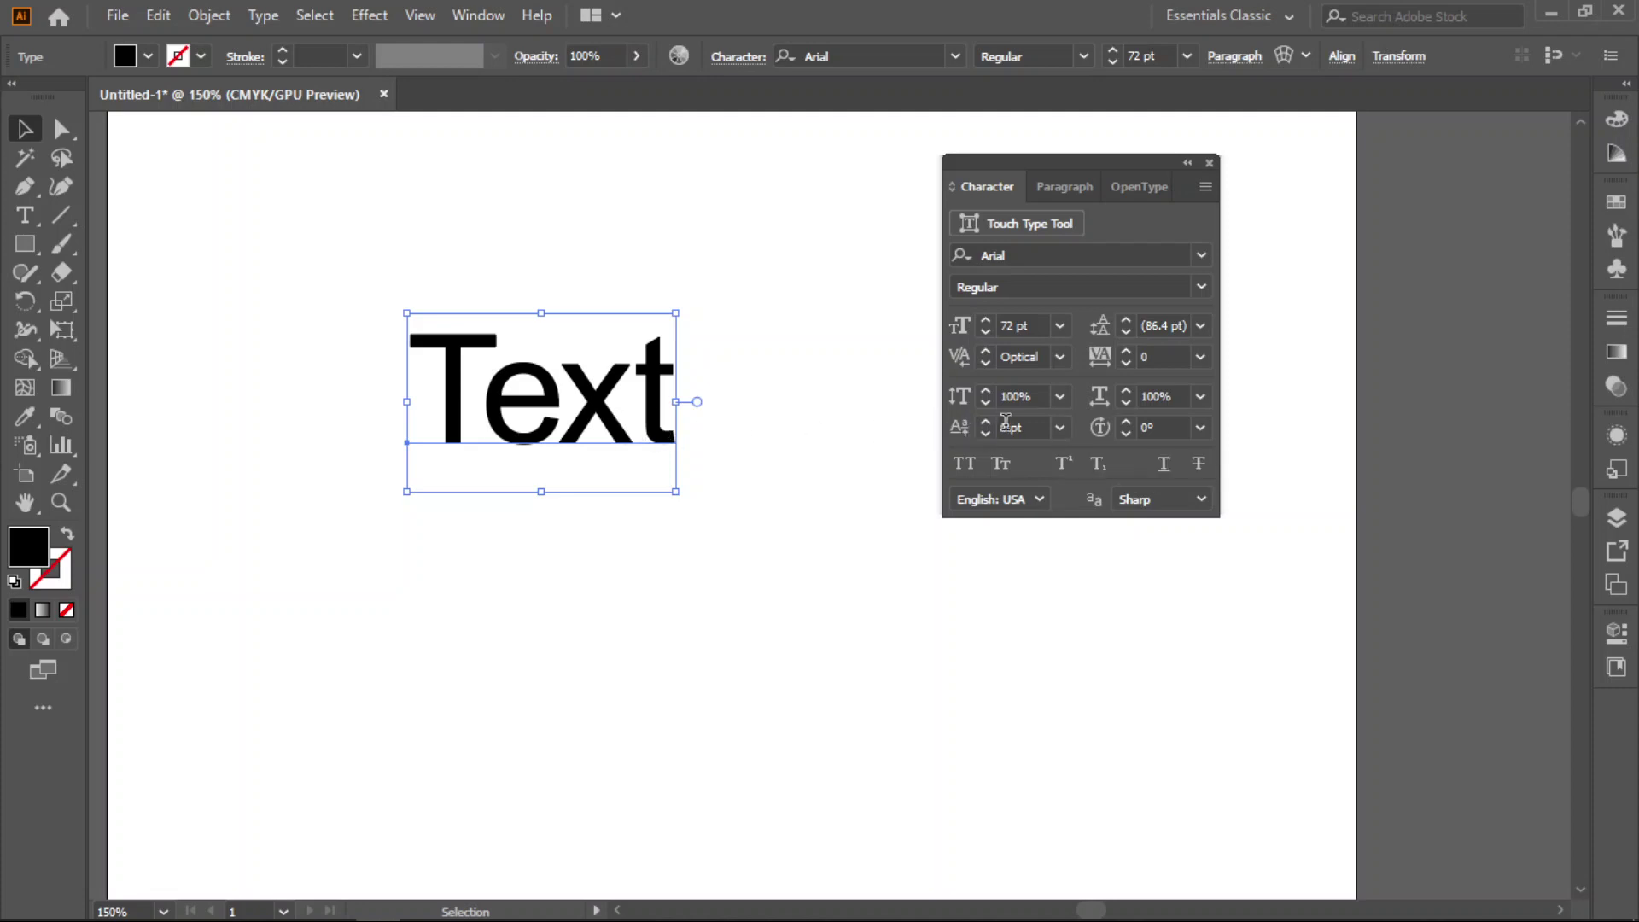
Step: Preview a -12 pt baseline shift on the text, and try shifts from about -20 pt to 19 pt on "x", returning to 0 pt
{"action": "left_click", "coordinate": [1065, 433]}
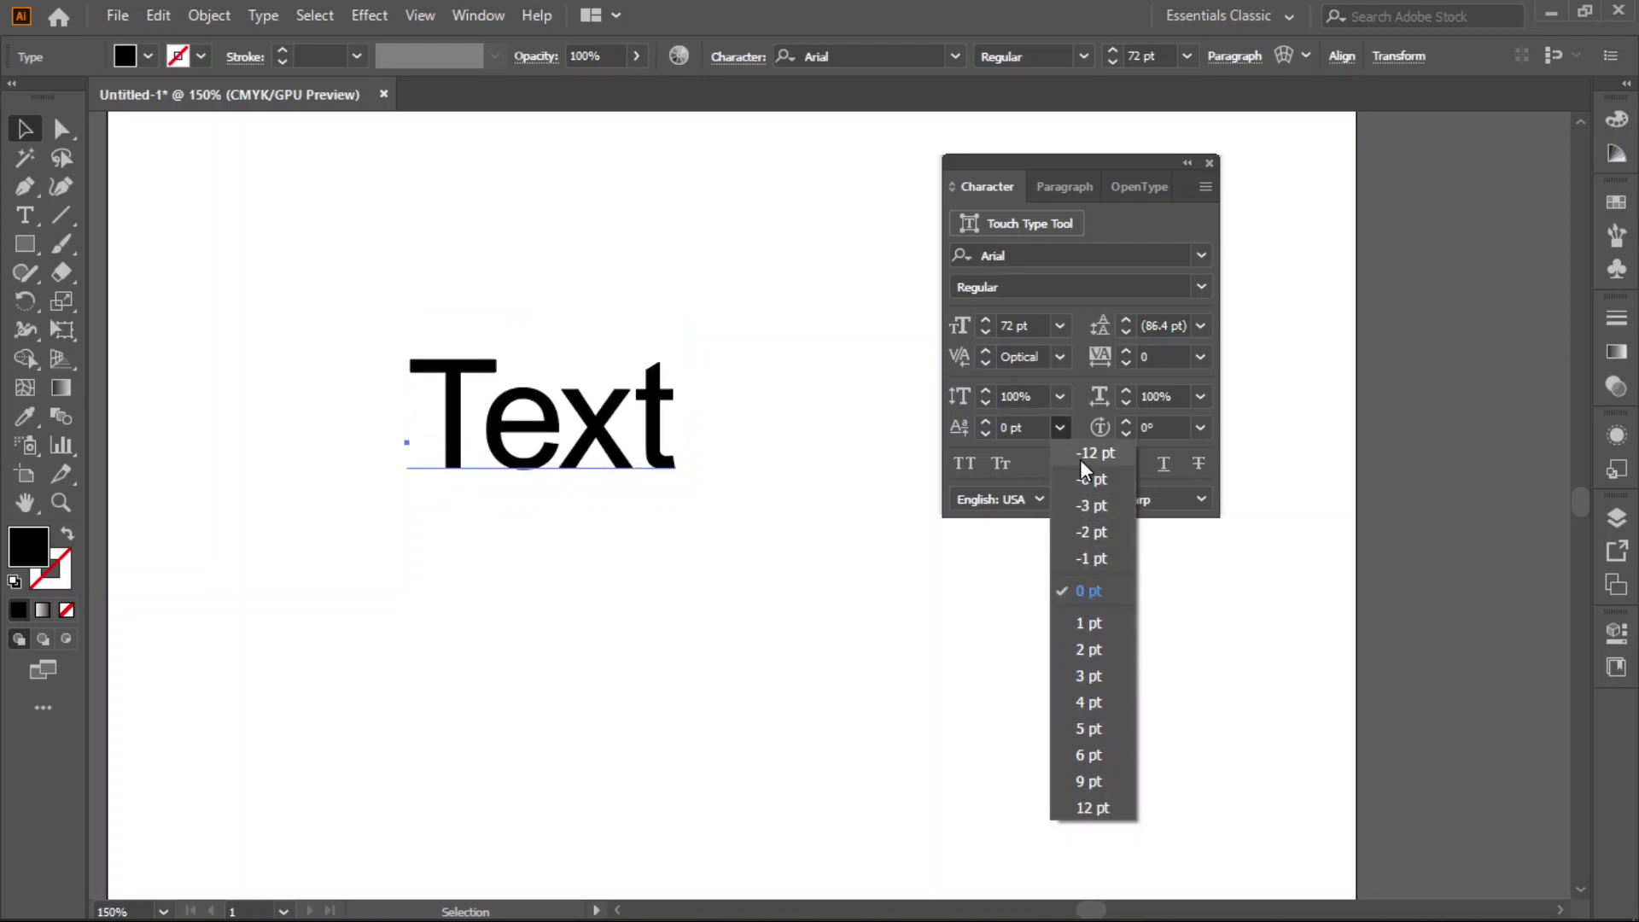
{"action": "left_click", "coordinate": [24, 216]}
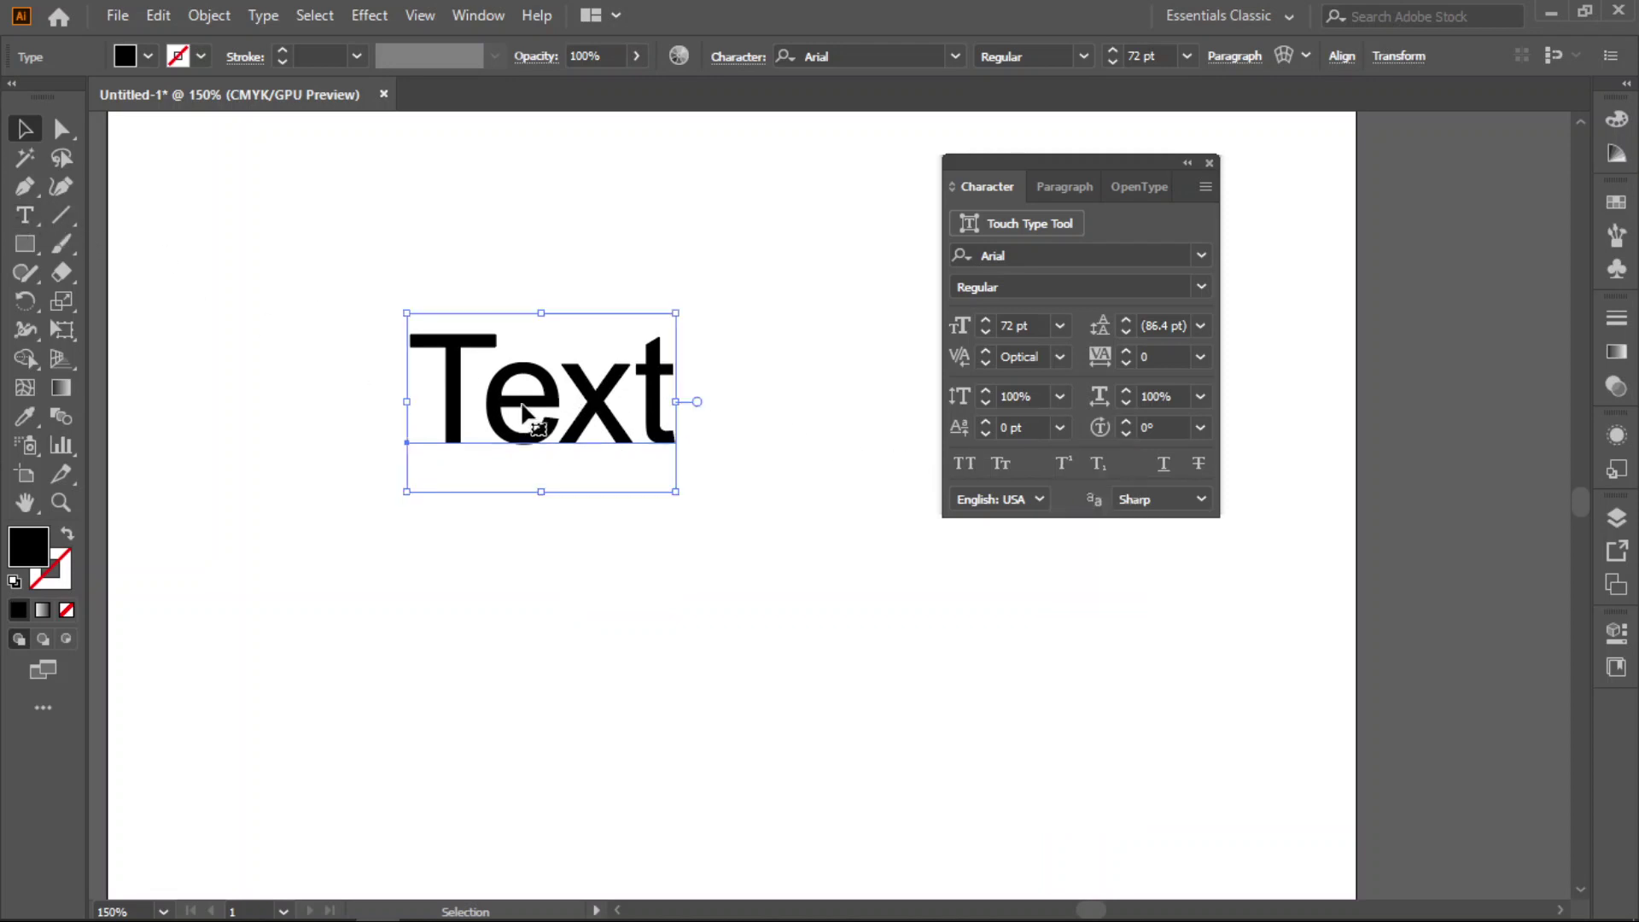
{"action": "left_click", "coordinate": [24, 215]}
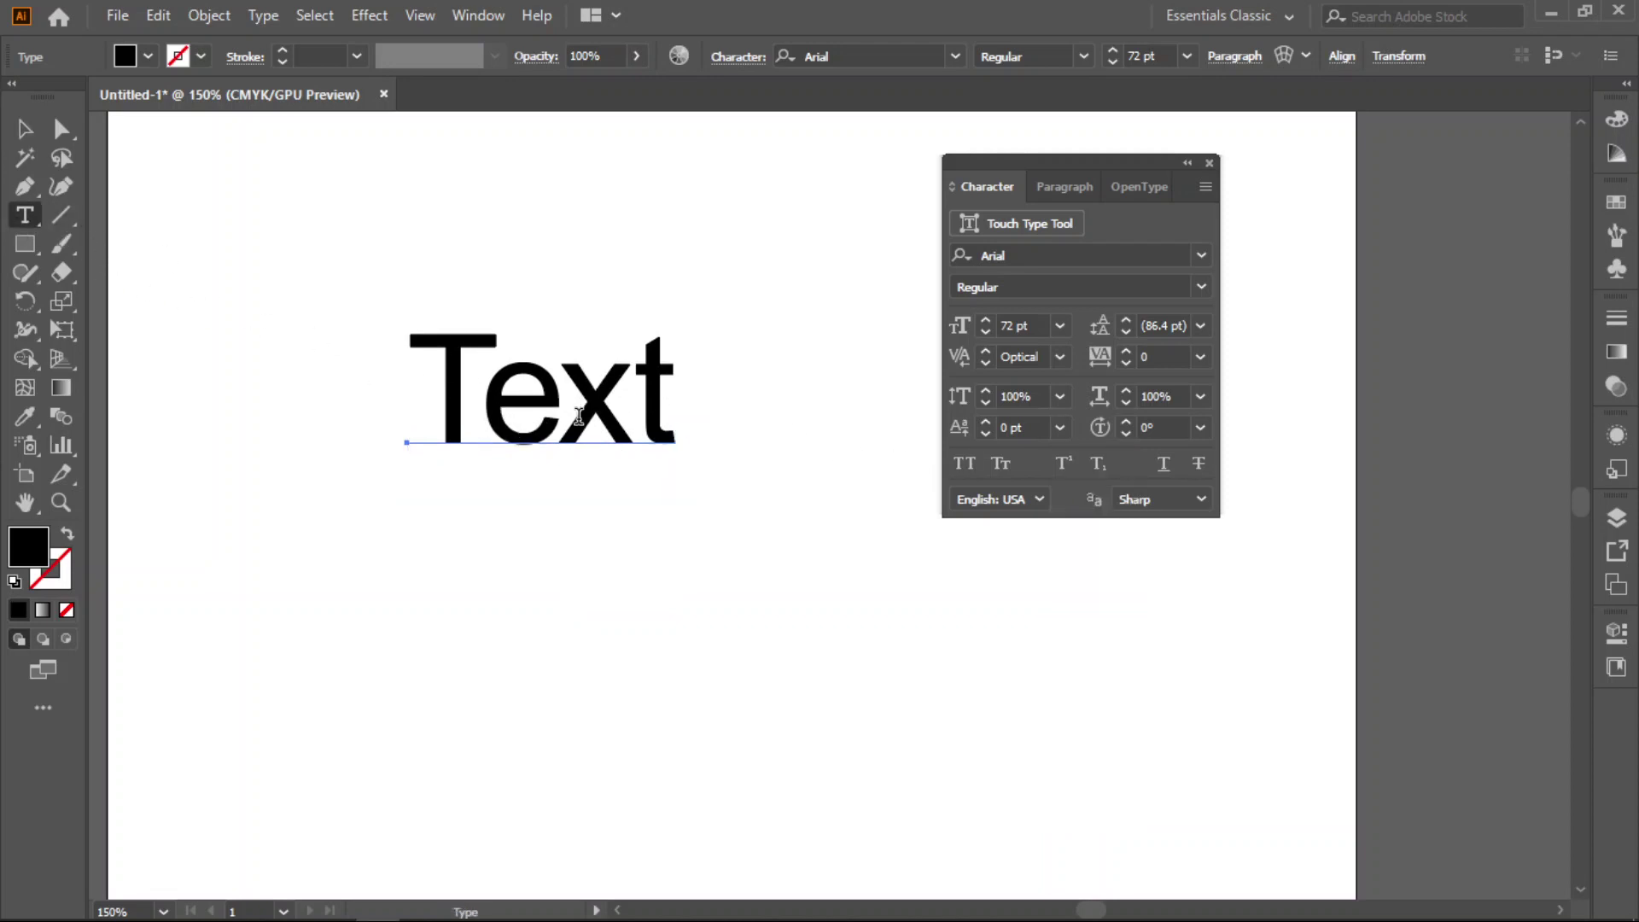
{"action": "left_click_drag", "start_coordinate": [489, 403], "coordinate": [633, 405]}
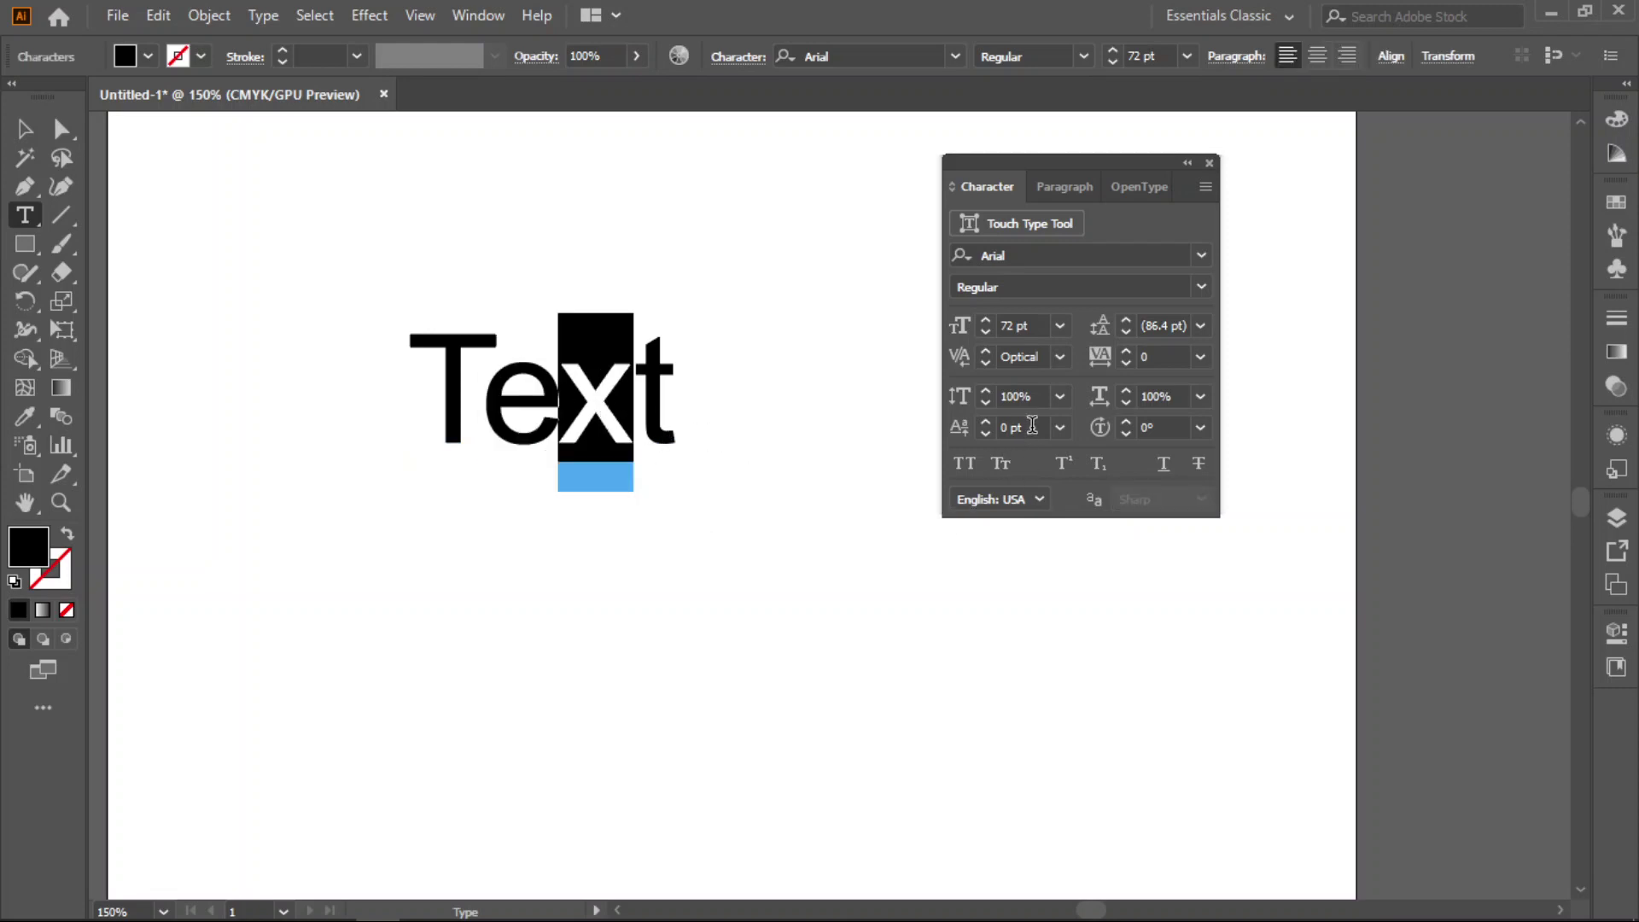
{"action": "scroll", "coordinate": [1033, 424], "scroll_direction": "down", "scroll_amount": 6}
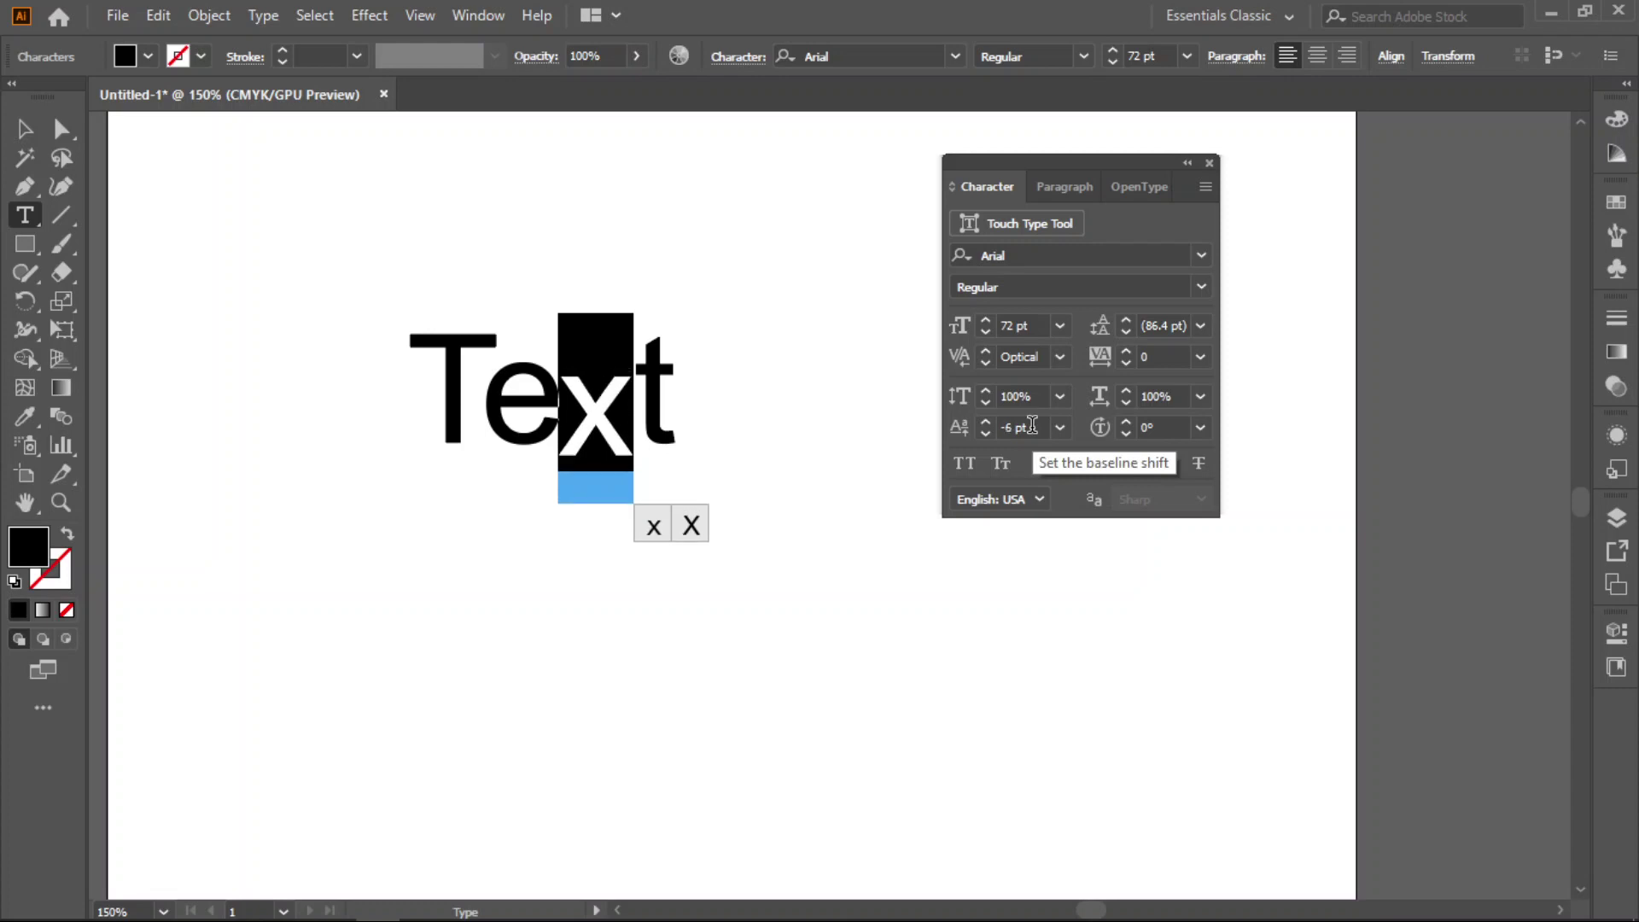
{"action": "scroll", "coordinate": [1032, 425], "scroll_direction": "down", "scroll_amount": 8}
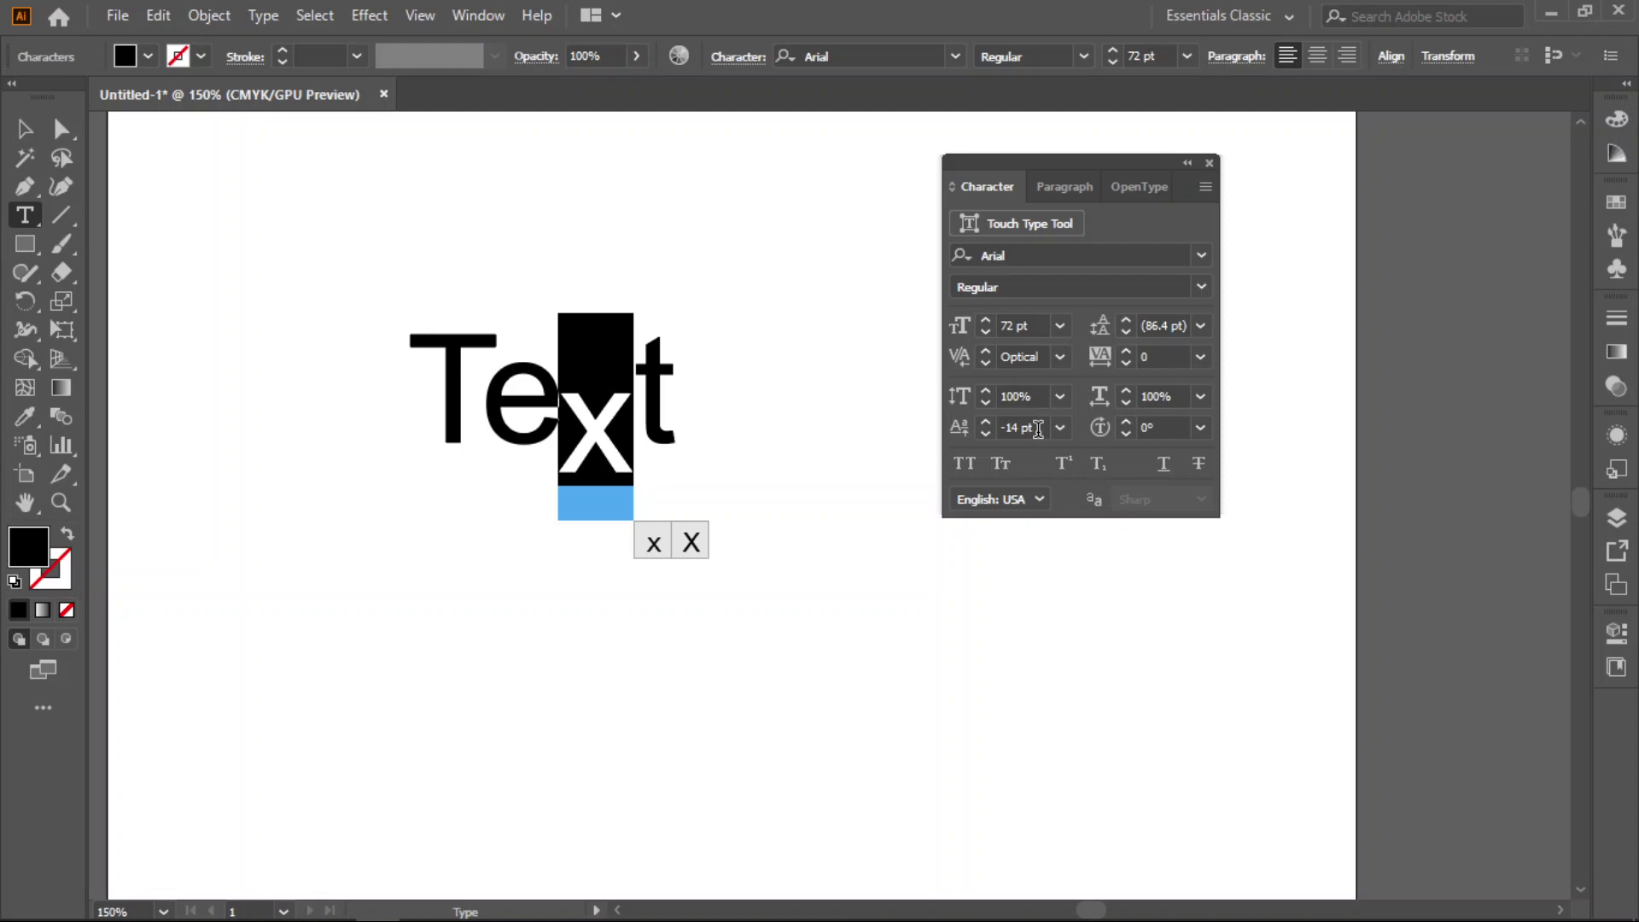
{"action": "scroll", "coordinate": [1038, 428], "scroll_direction": "down", "scroll_amount": 5}
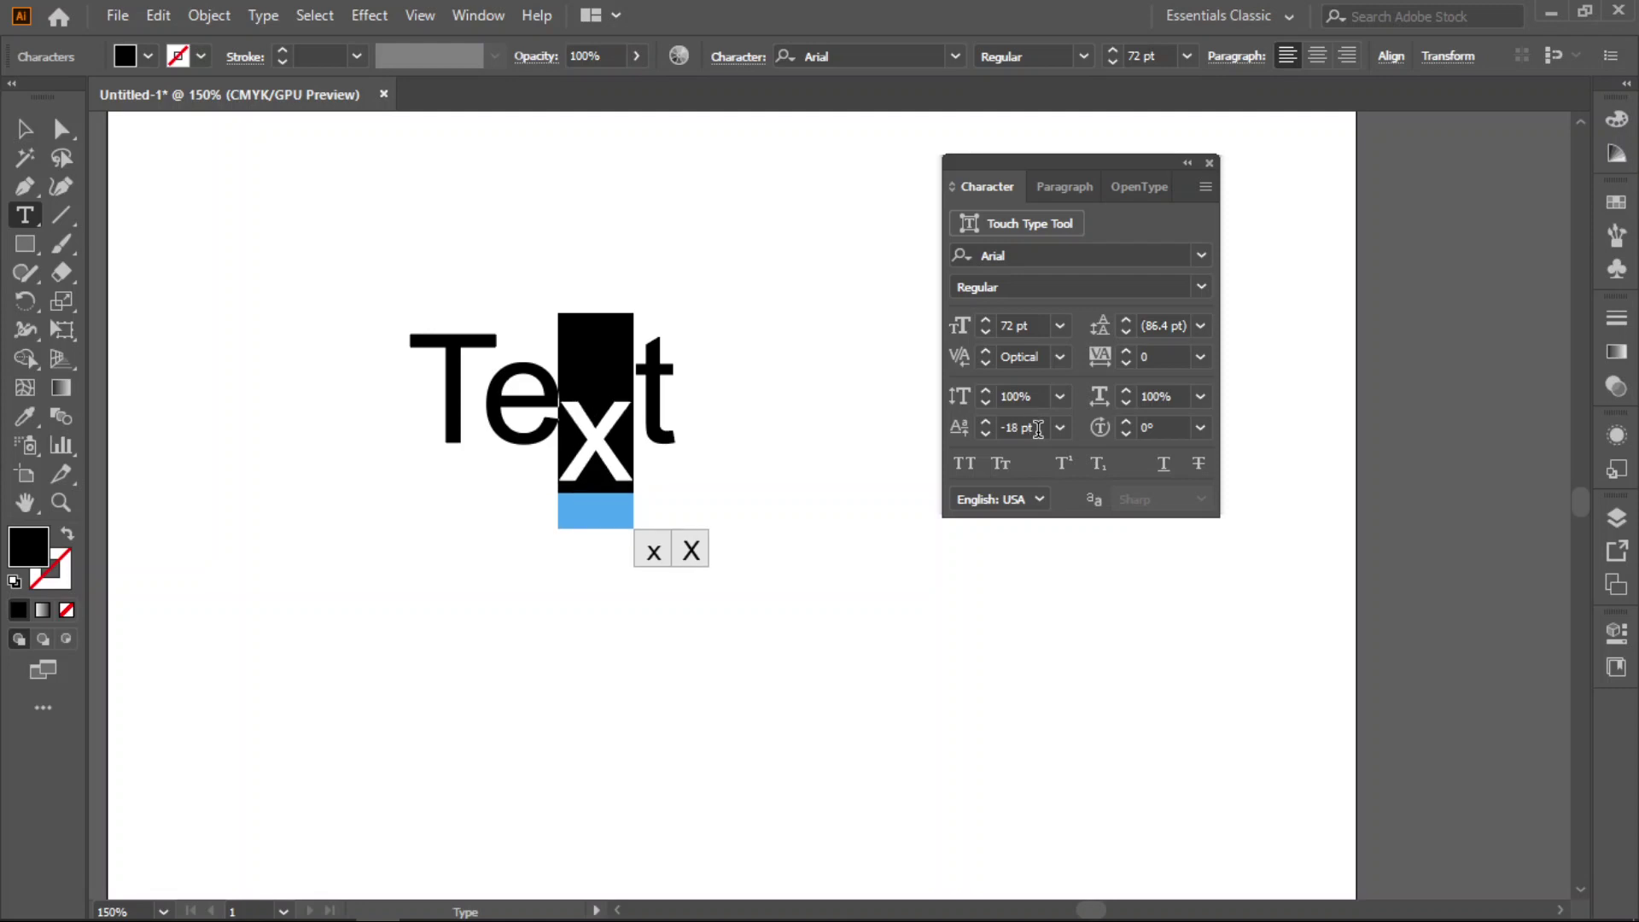
{"action": "scroll", "coordinate": [1038, 428], "scroll_direction": "down", "scroll_amount": 1}
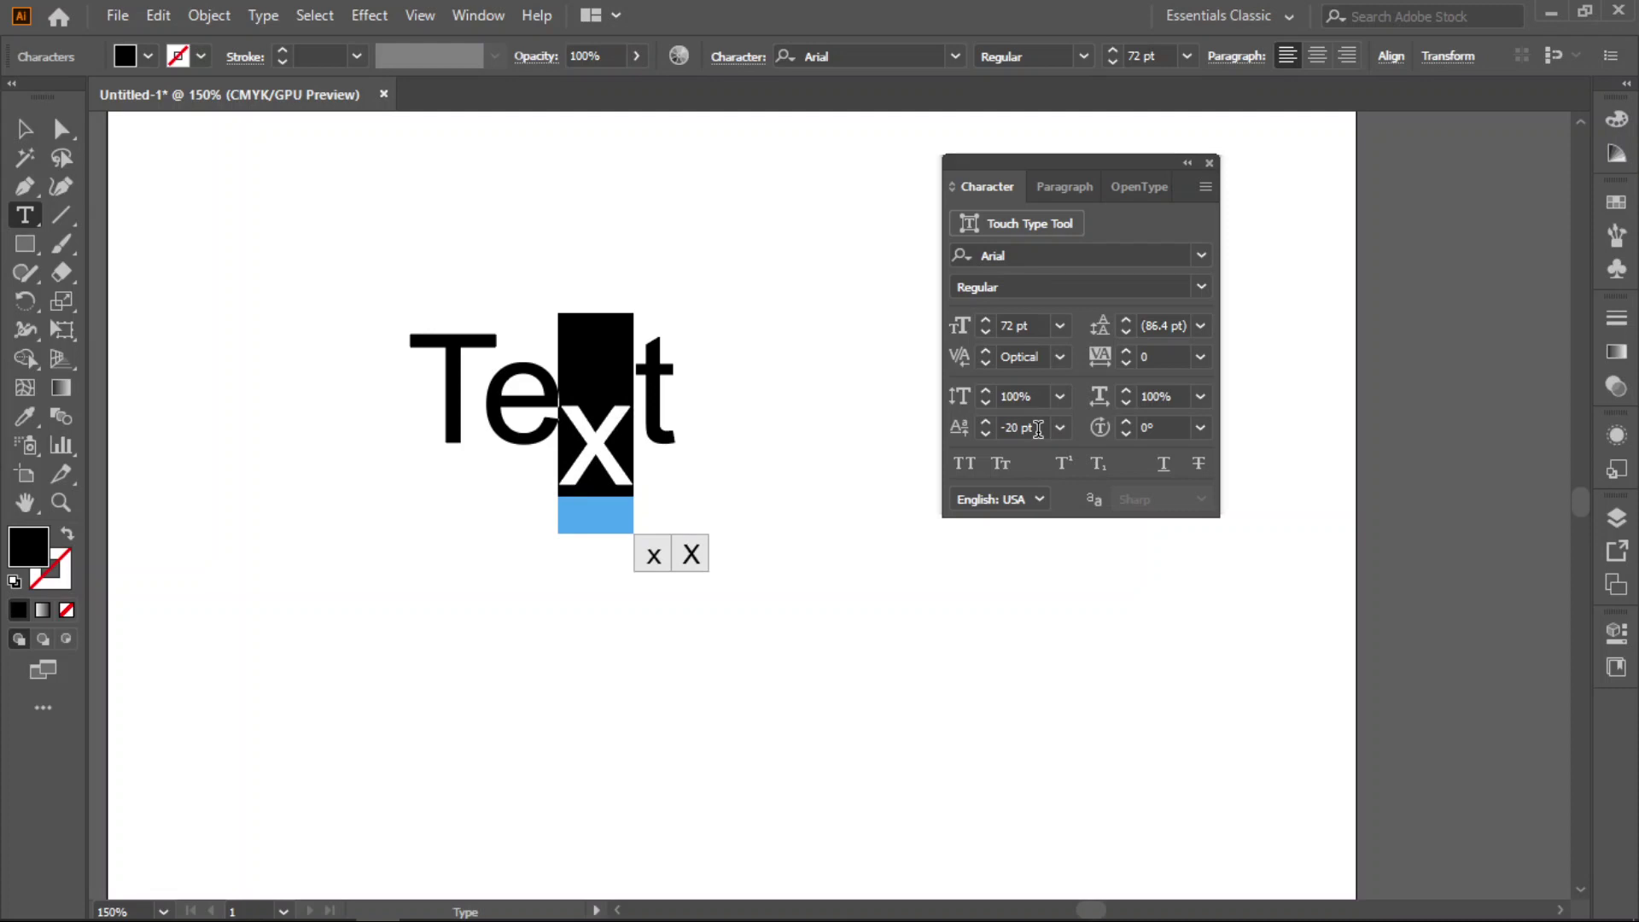
{"action": "scroll", "coordinate": [1039, 429], "scroll_direction": "up", "scroll_amount": 17}
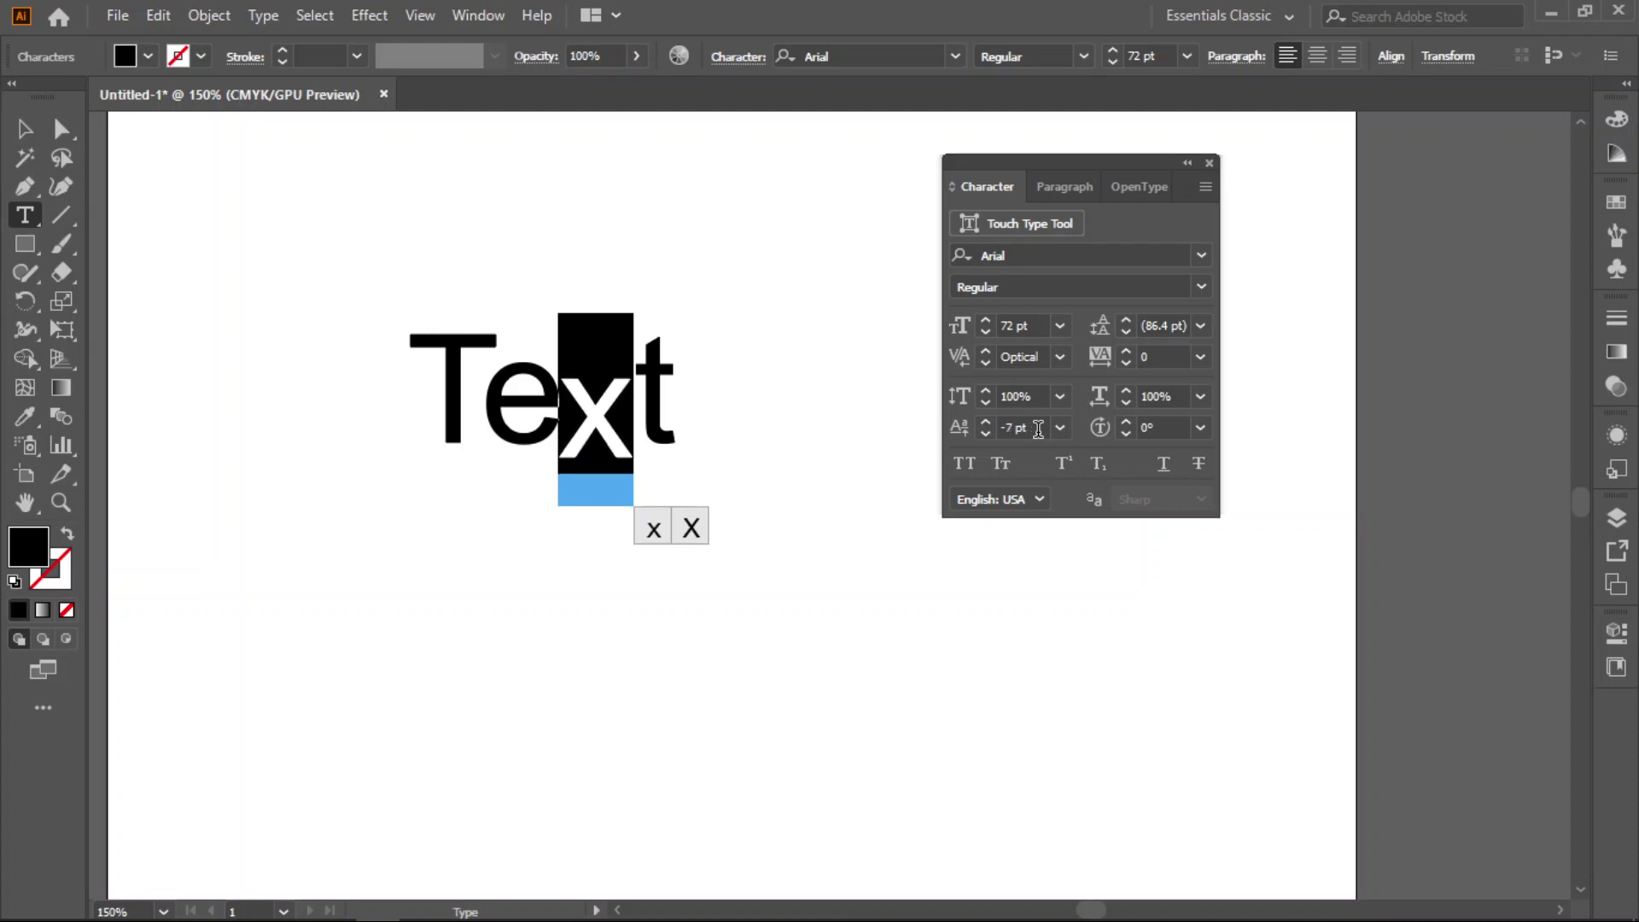
{"action": "scroll", "coordinate": [1038, 428], "scroll_direction": "up", "scroll_amount": 17}
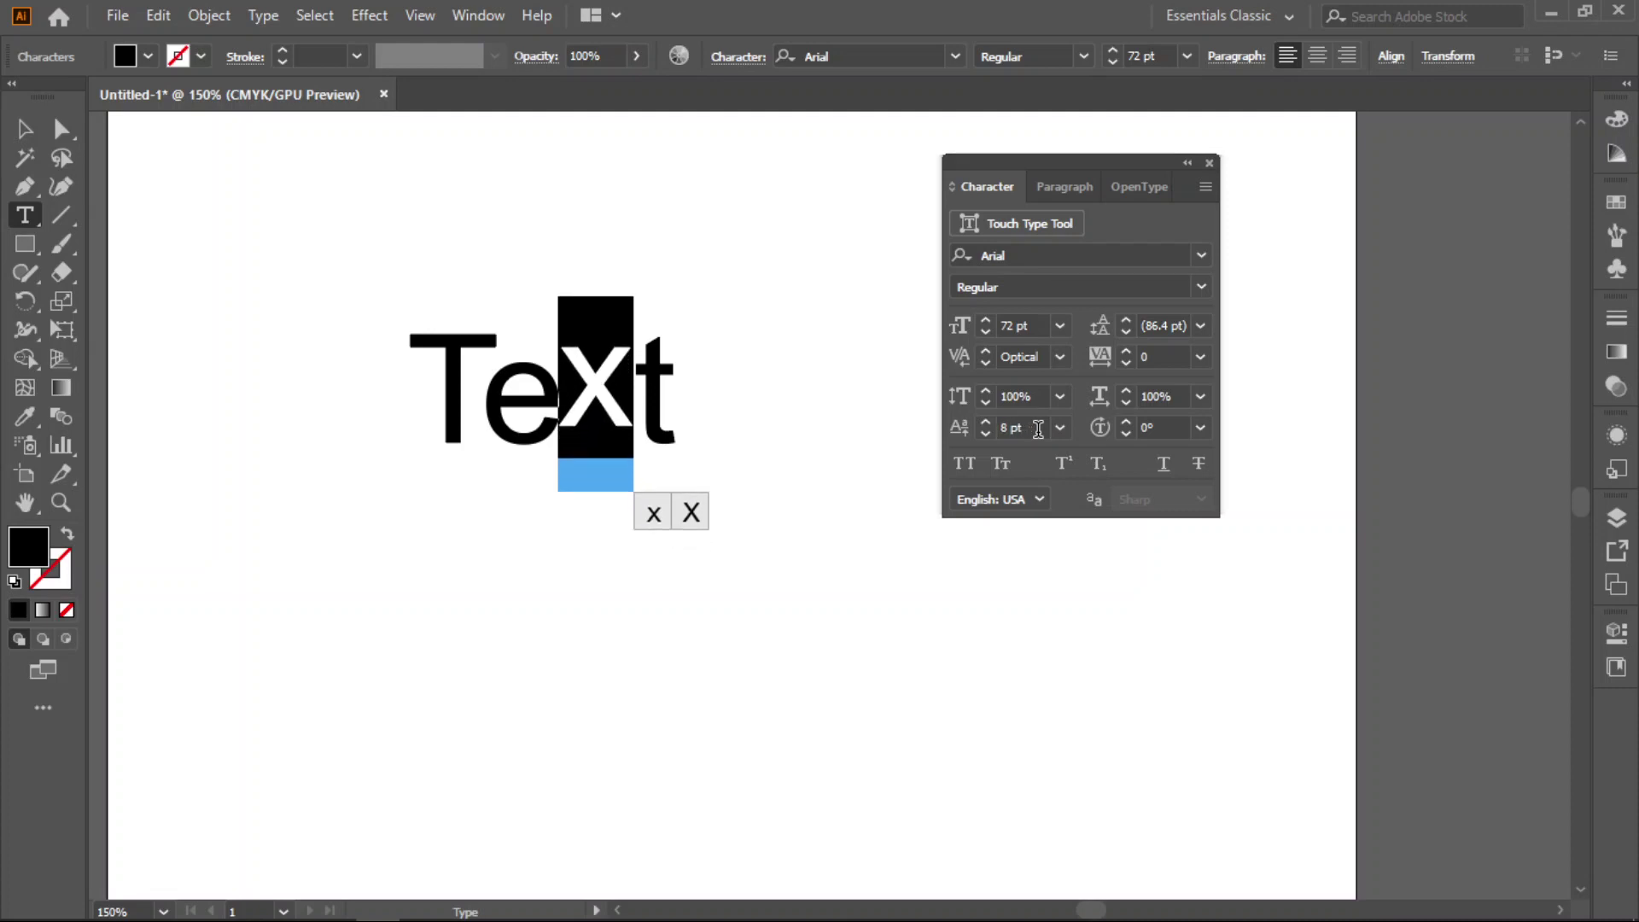
{"action": "scroll", "coordinate": [1038, 429], "scroll_direction": "up", "scroll_amount": 14}
{"action": "scroll", "coordinate": [1039, 428], "scroll_direction": "down", "scroll_amount": 13}
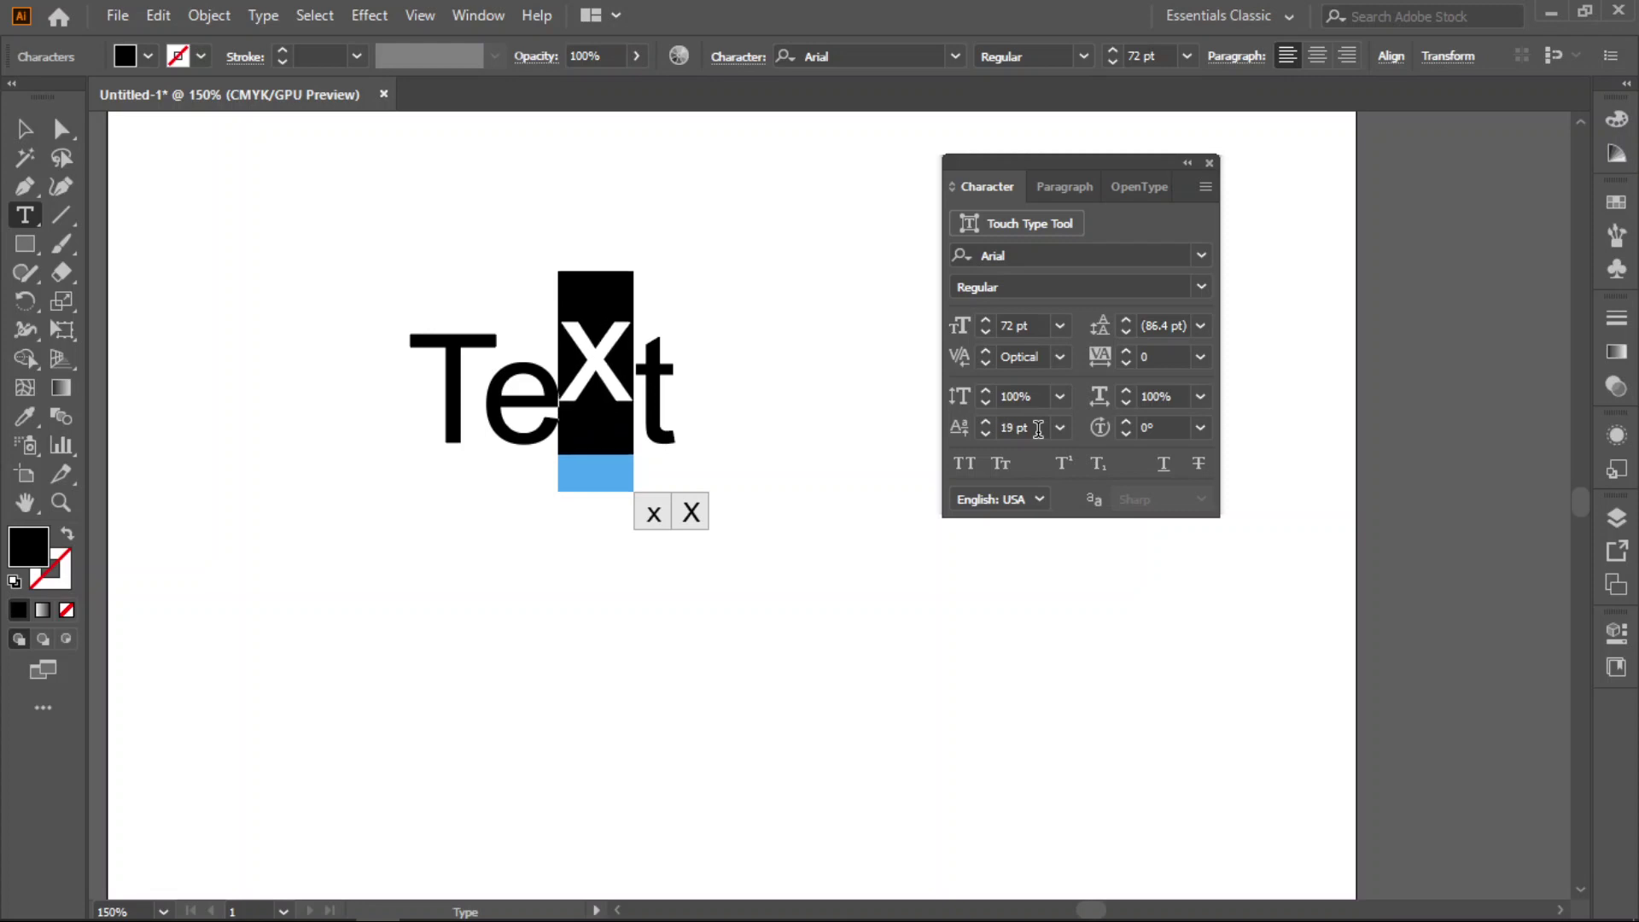
{"action": "scroll", "coordinate": [1038, 428], "scroll_direction": "down", "scroll_amount": 12}
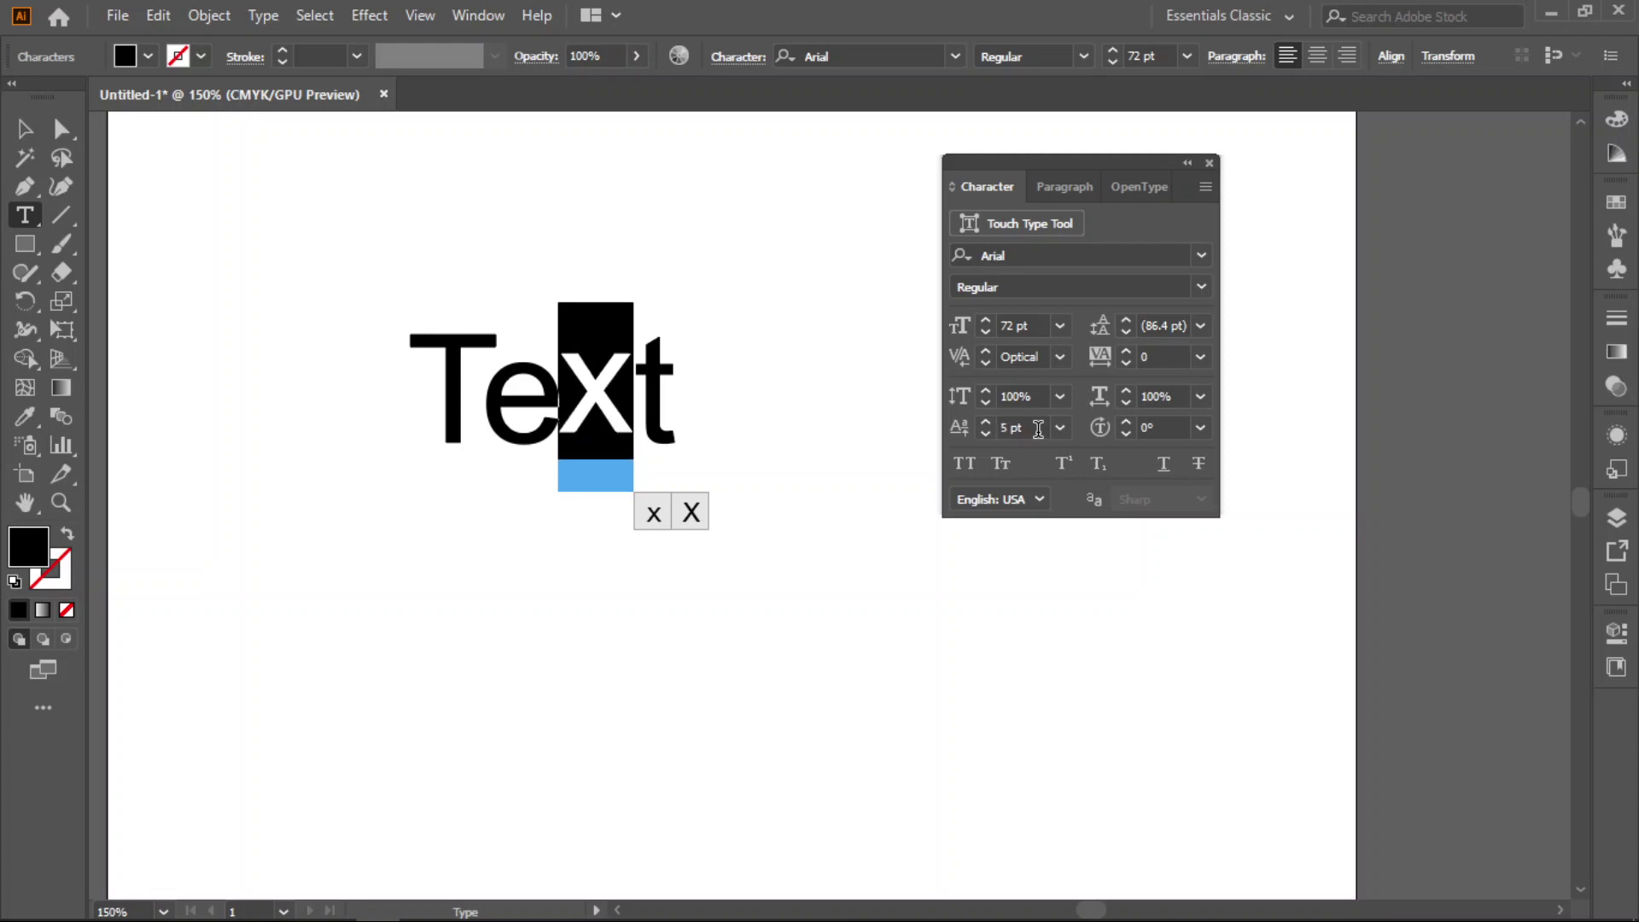
{"action": "scroll", "coordinate": [1039, 428], "scroll_direction": "down", "scroll_amount": 3}
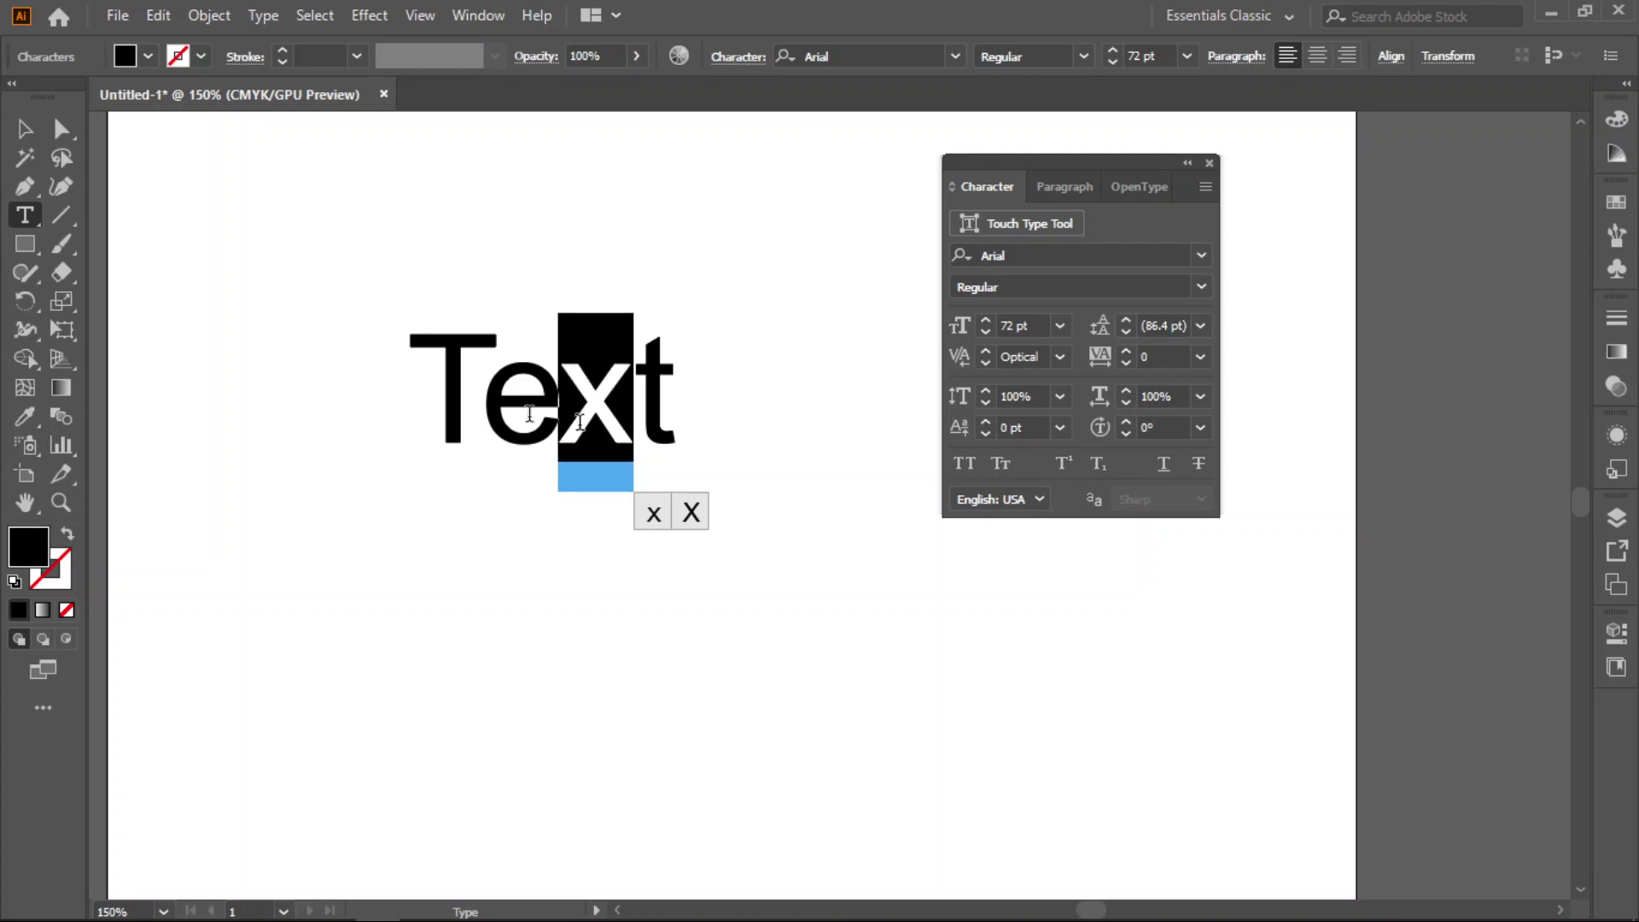
Step: Select the letter "t" in "Text", try character rotations from about -26° to 7°, and return the rotation to 0°
{"action": "left_click_drag", "start_coordinate": [646, 391], "coordinate": [679, 391]}
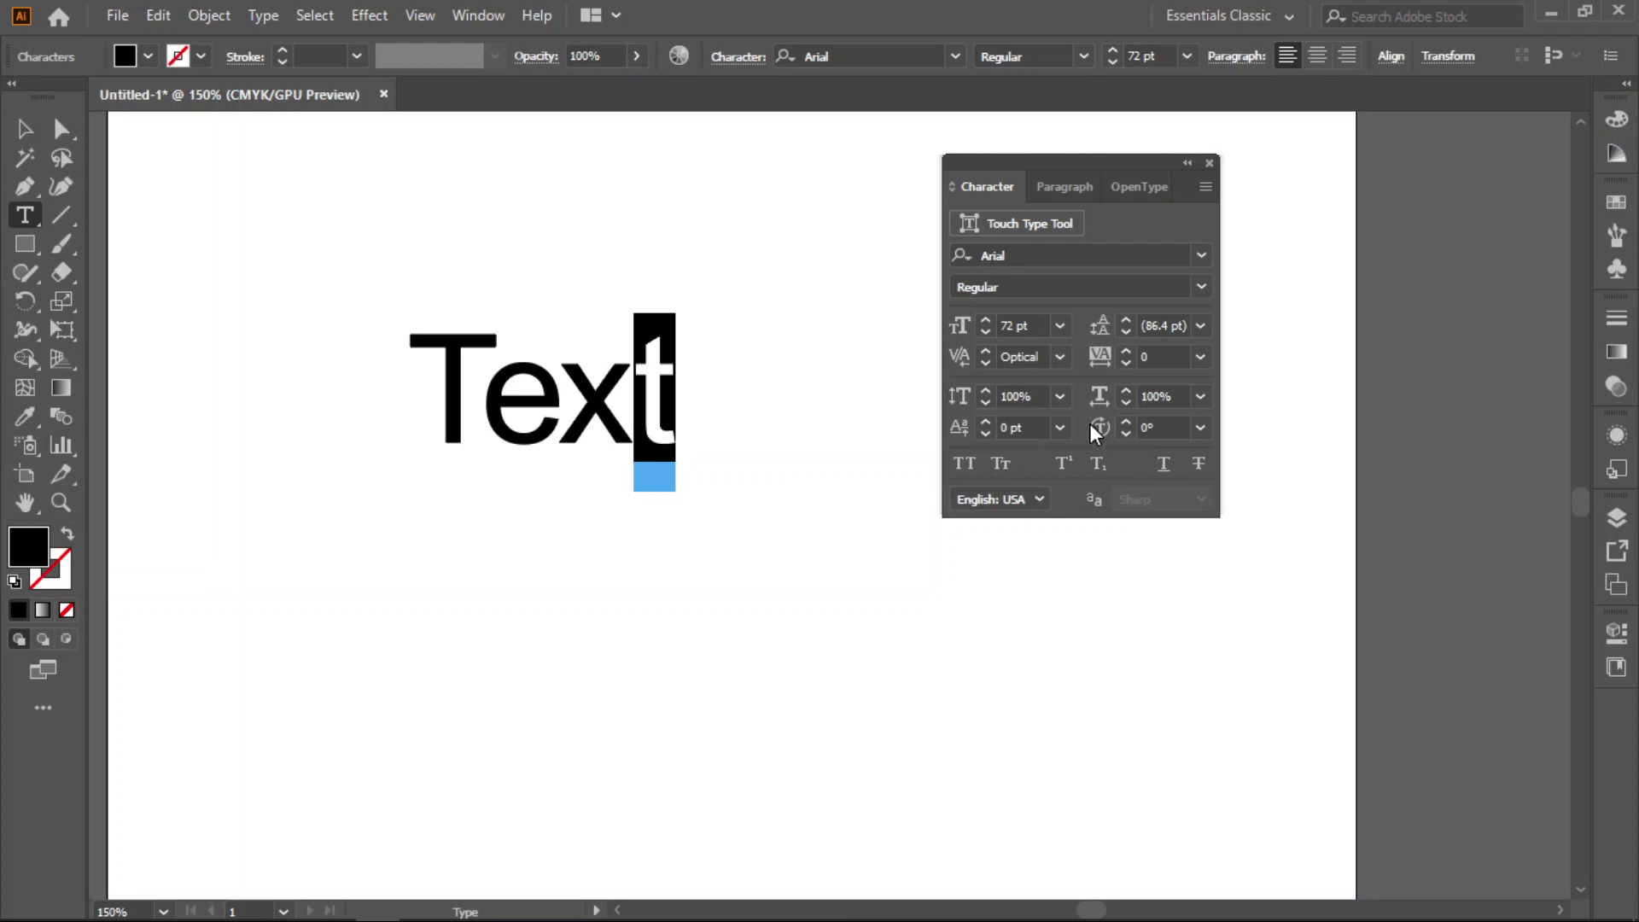
{"action": "scroll", "coordinate": [1168, 426], "scroll_direction": "down", "scroll_amount": 8}
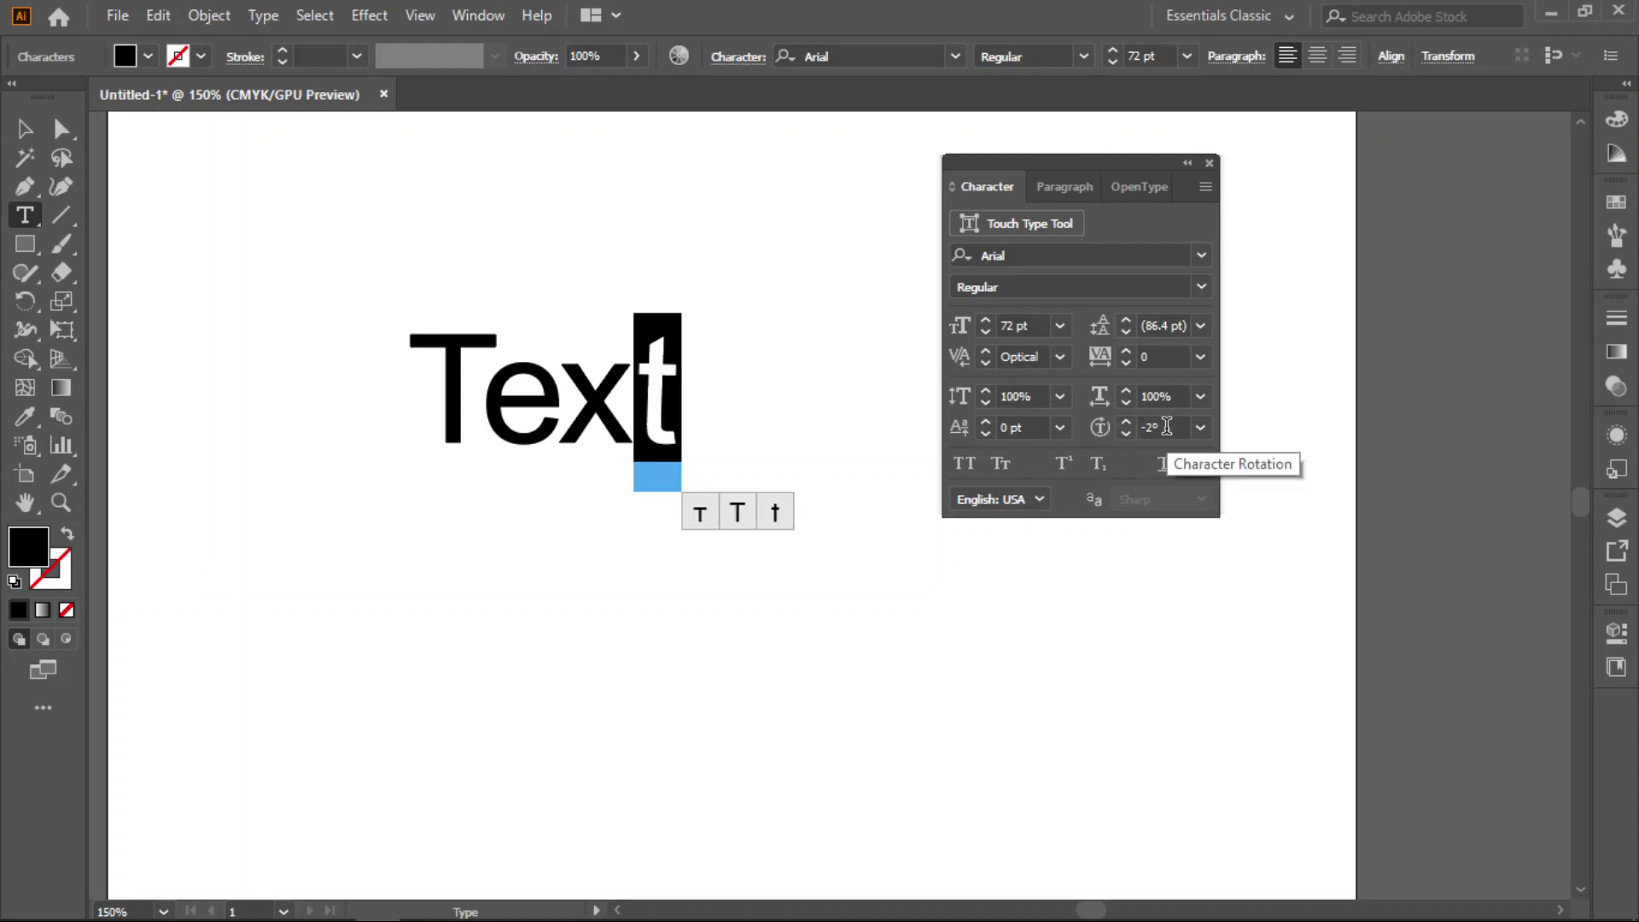
{"action": "scroll", "coordinate": [1167, 426], "scroll_direction": "down", "scroll_amount": 16}
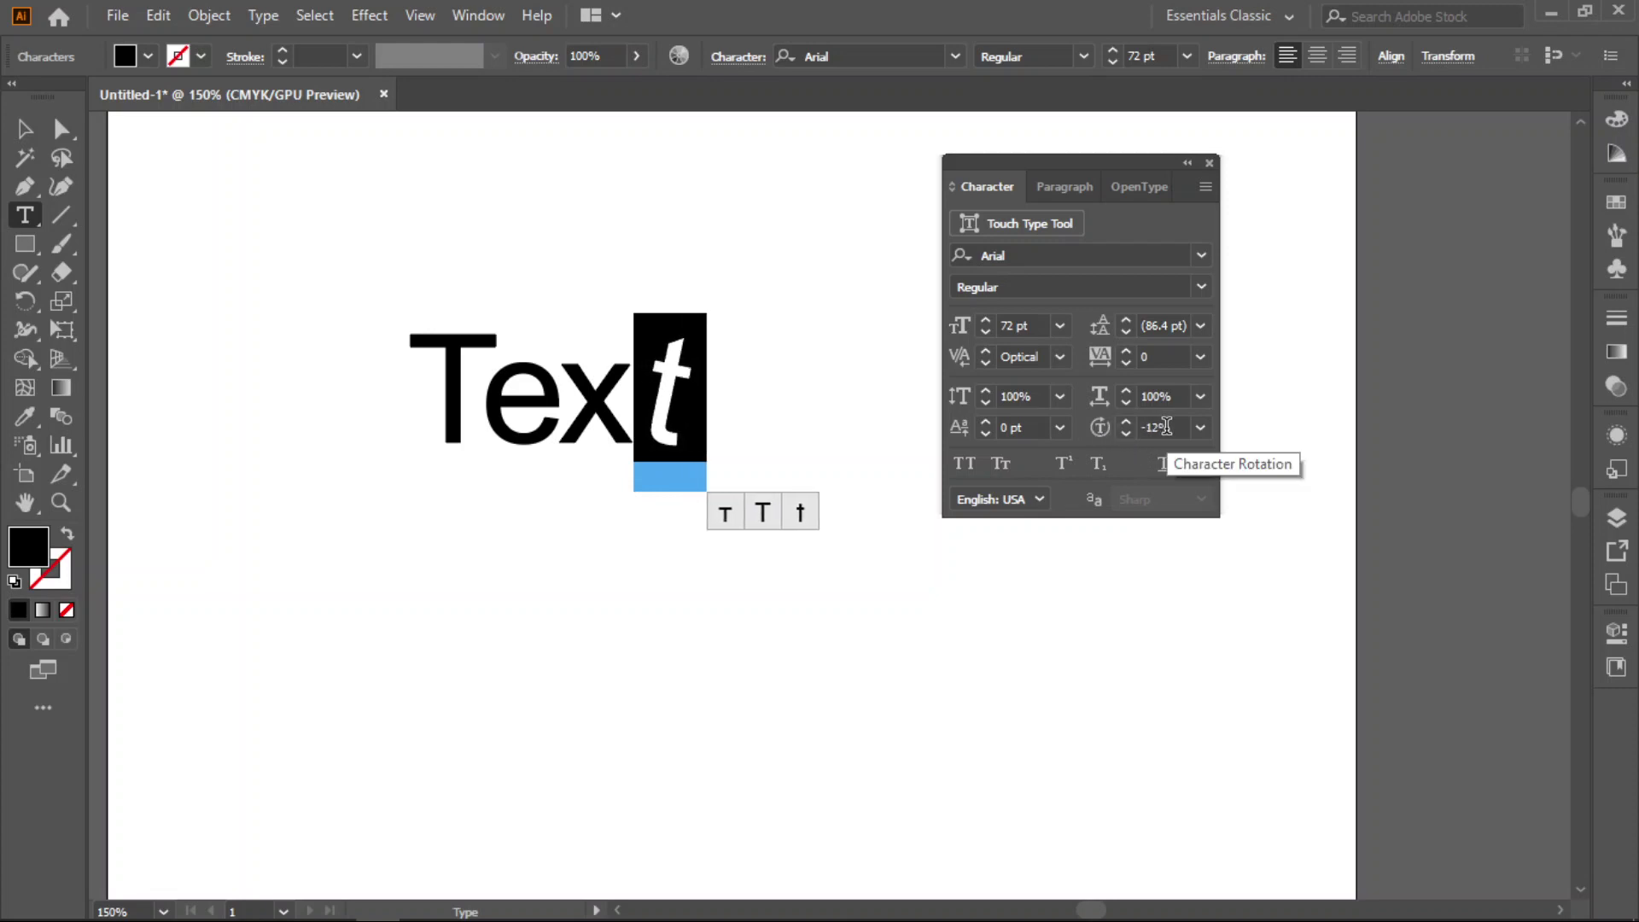
{"action": "scroll", "coordinate": [1167, 426], "scroll_direction": "down", "scroll_amount": 7}
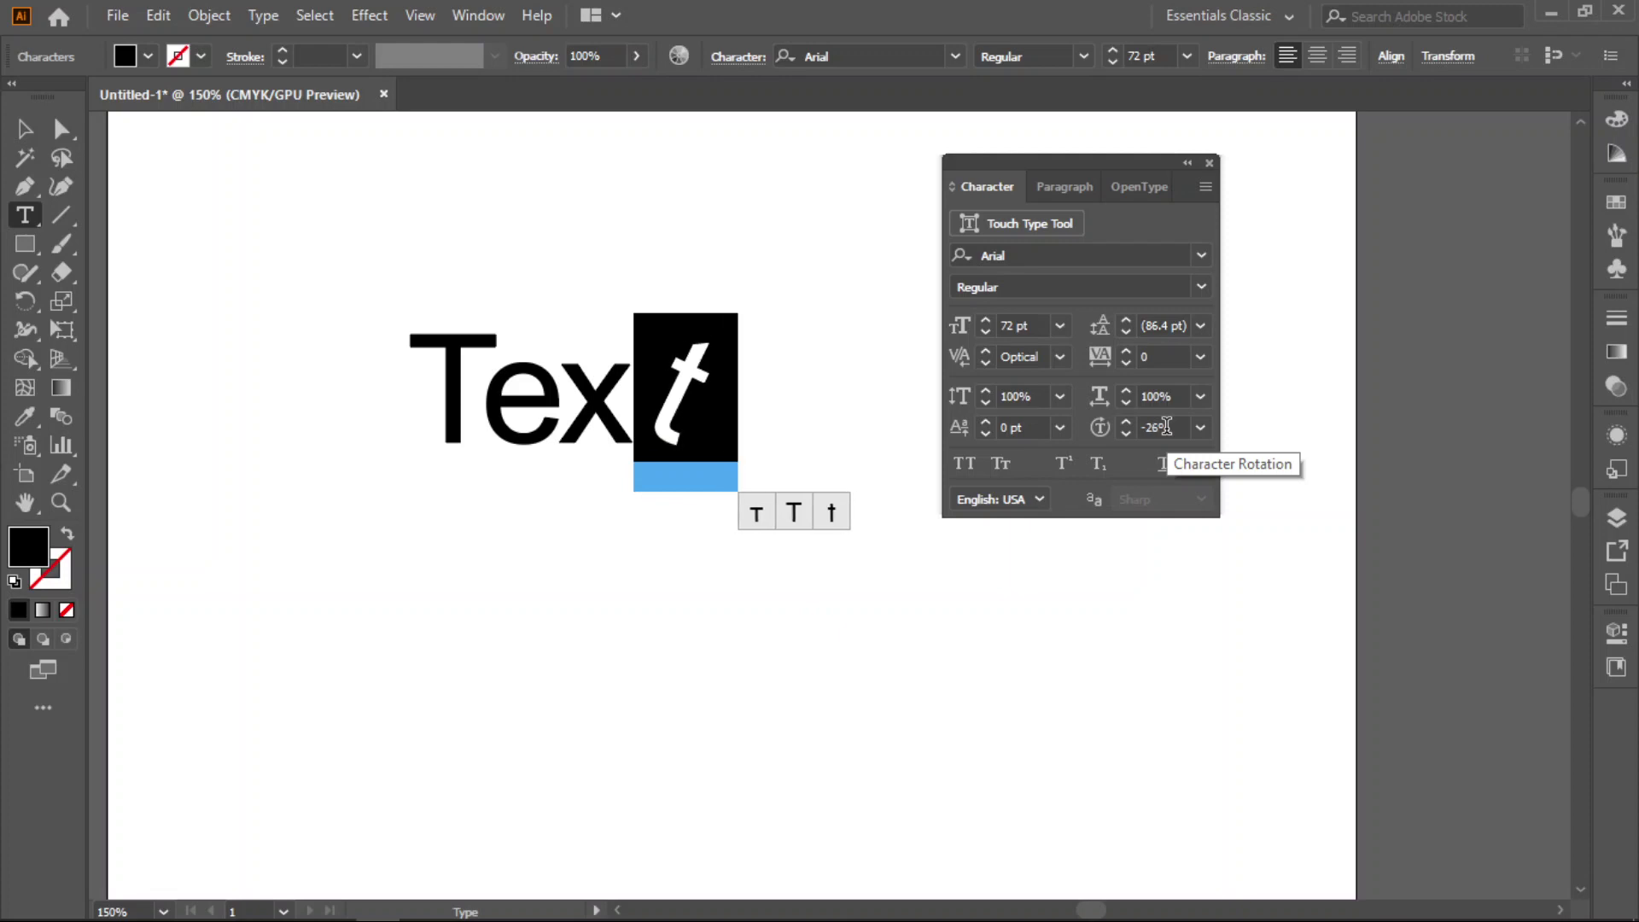
{"action": "scroll", "coordinate": [1167, 426], "scroll_direction": "up", "scroll_amount": 20}
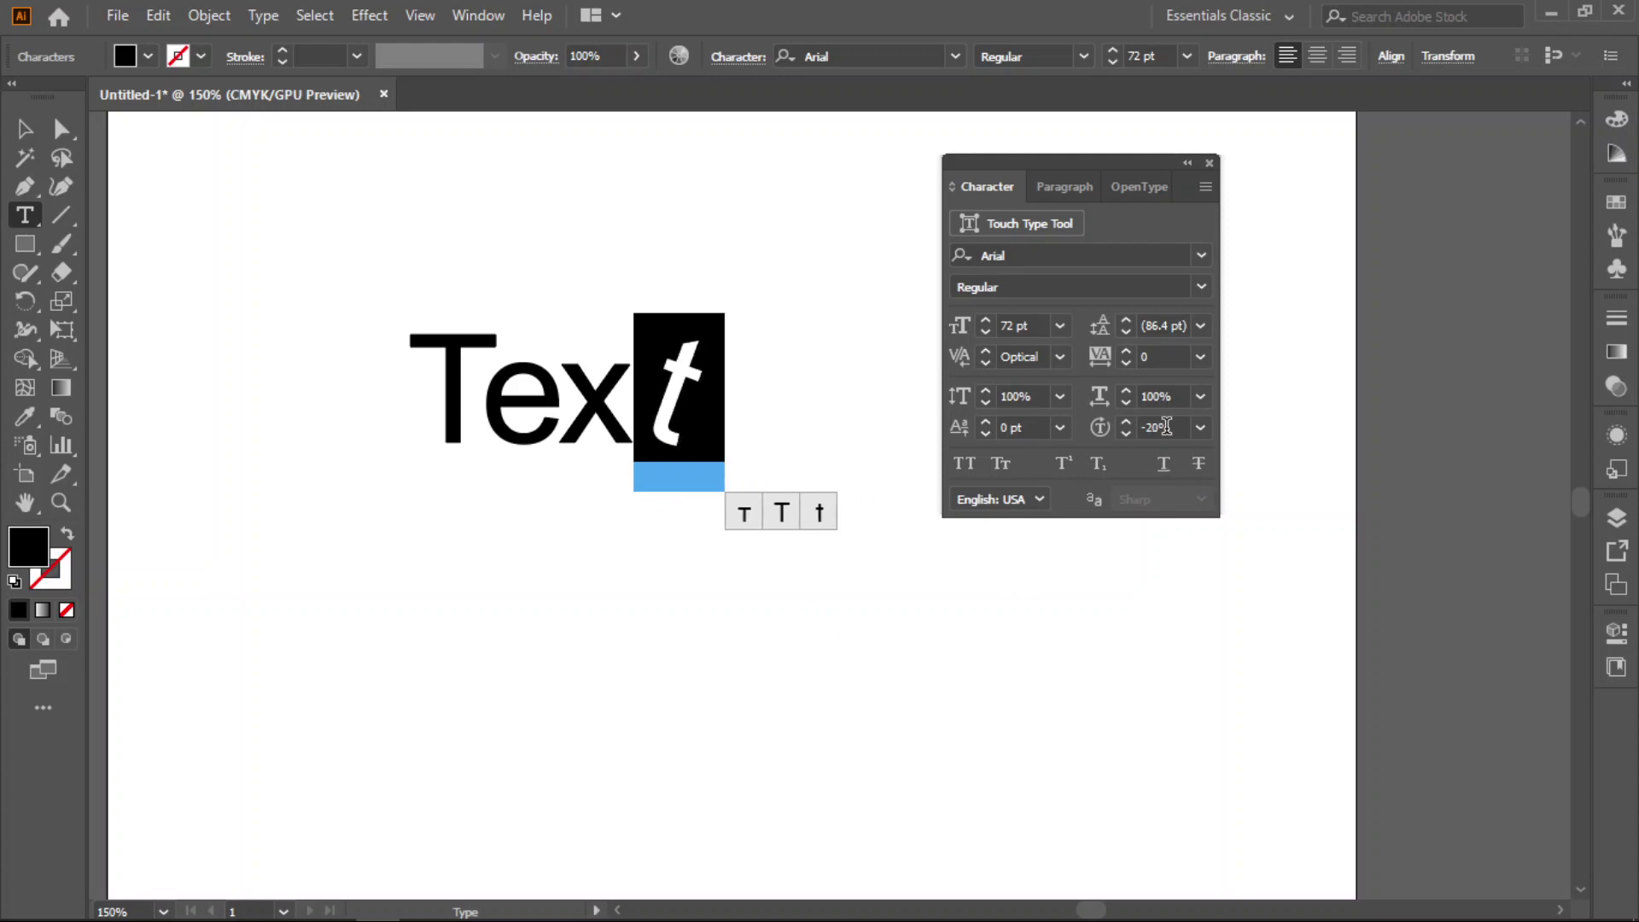
{"action": "scroll", "coordinate": [1168, 426], "scroll_direction": "up", "scroll_amount": 1}
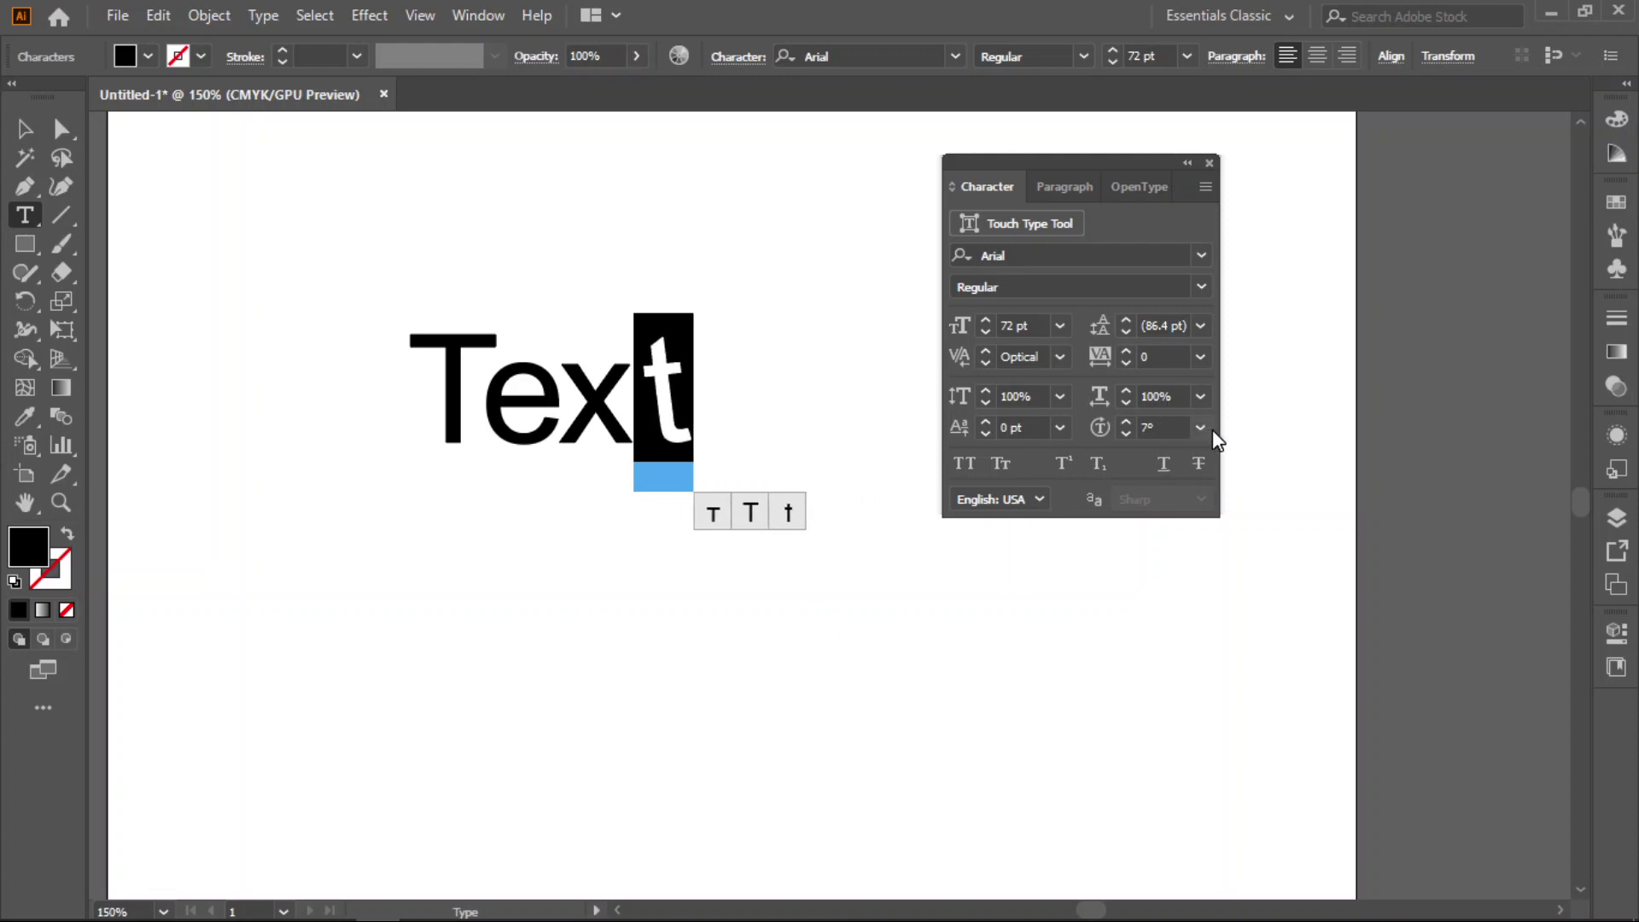
{"action": "left_click", "coordinate": [1201, 428]}
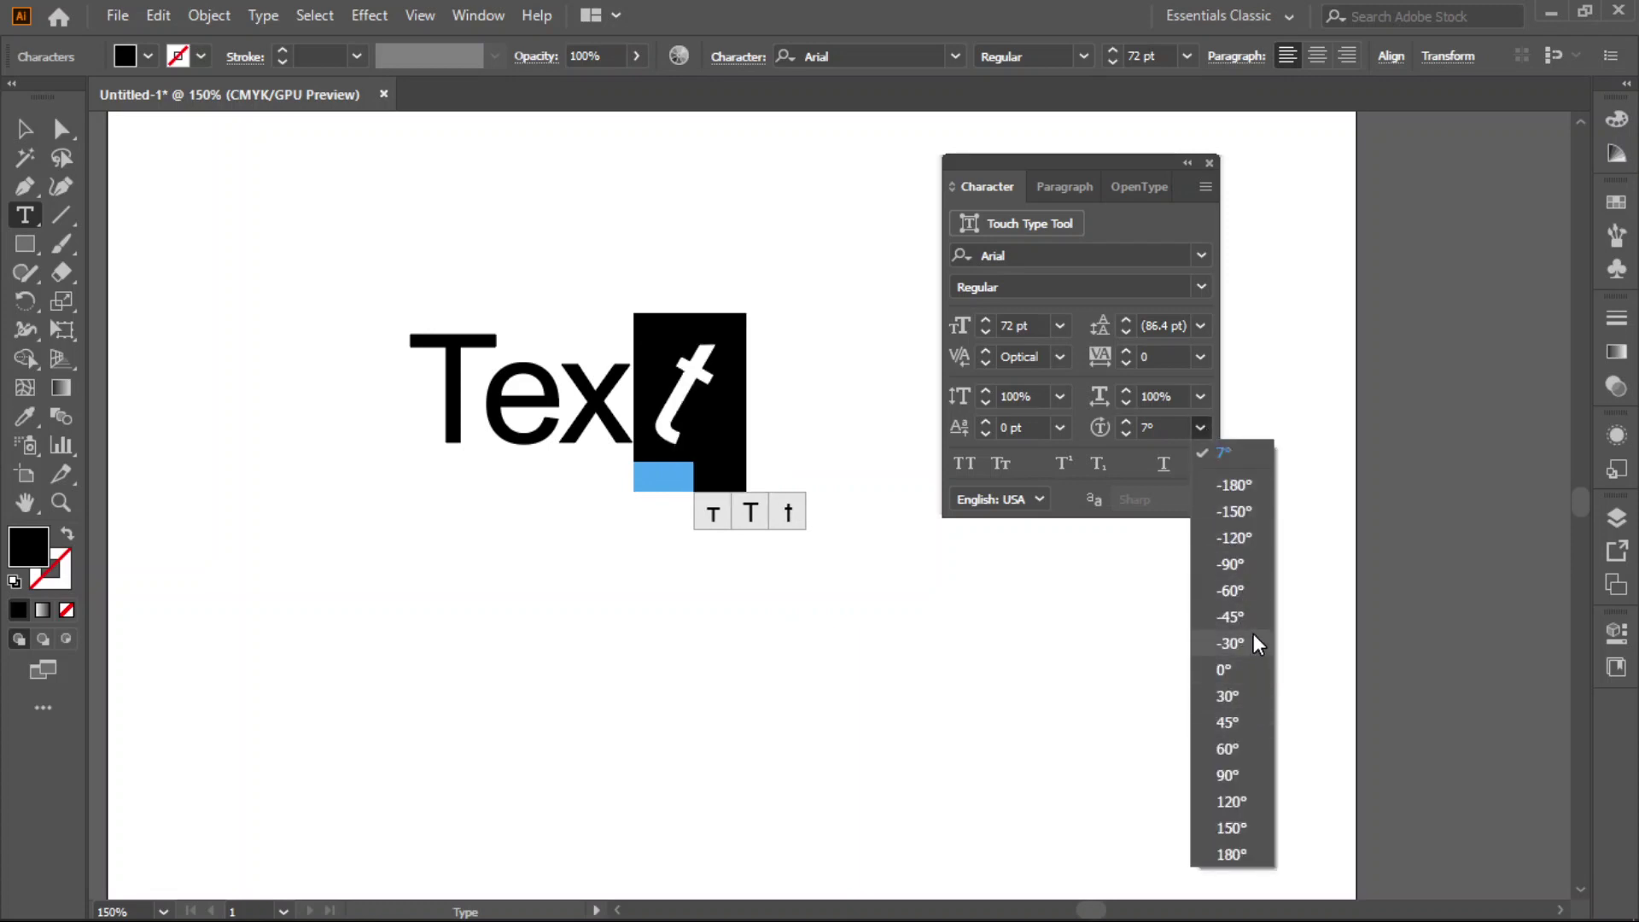
{"action": "left_click", "coordinate": [1249, 662]}
Step: Select the whole "Text" object, try character rotation in both directions, and leave it at -1°
{"action": "left_click", "coordinate": [24, 128]}
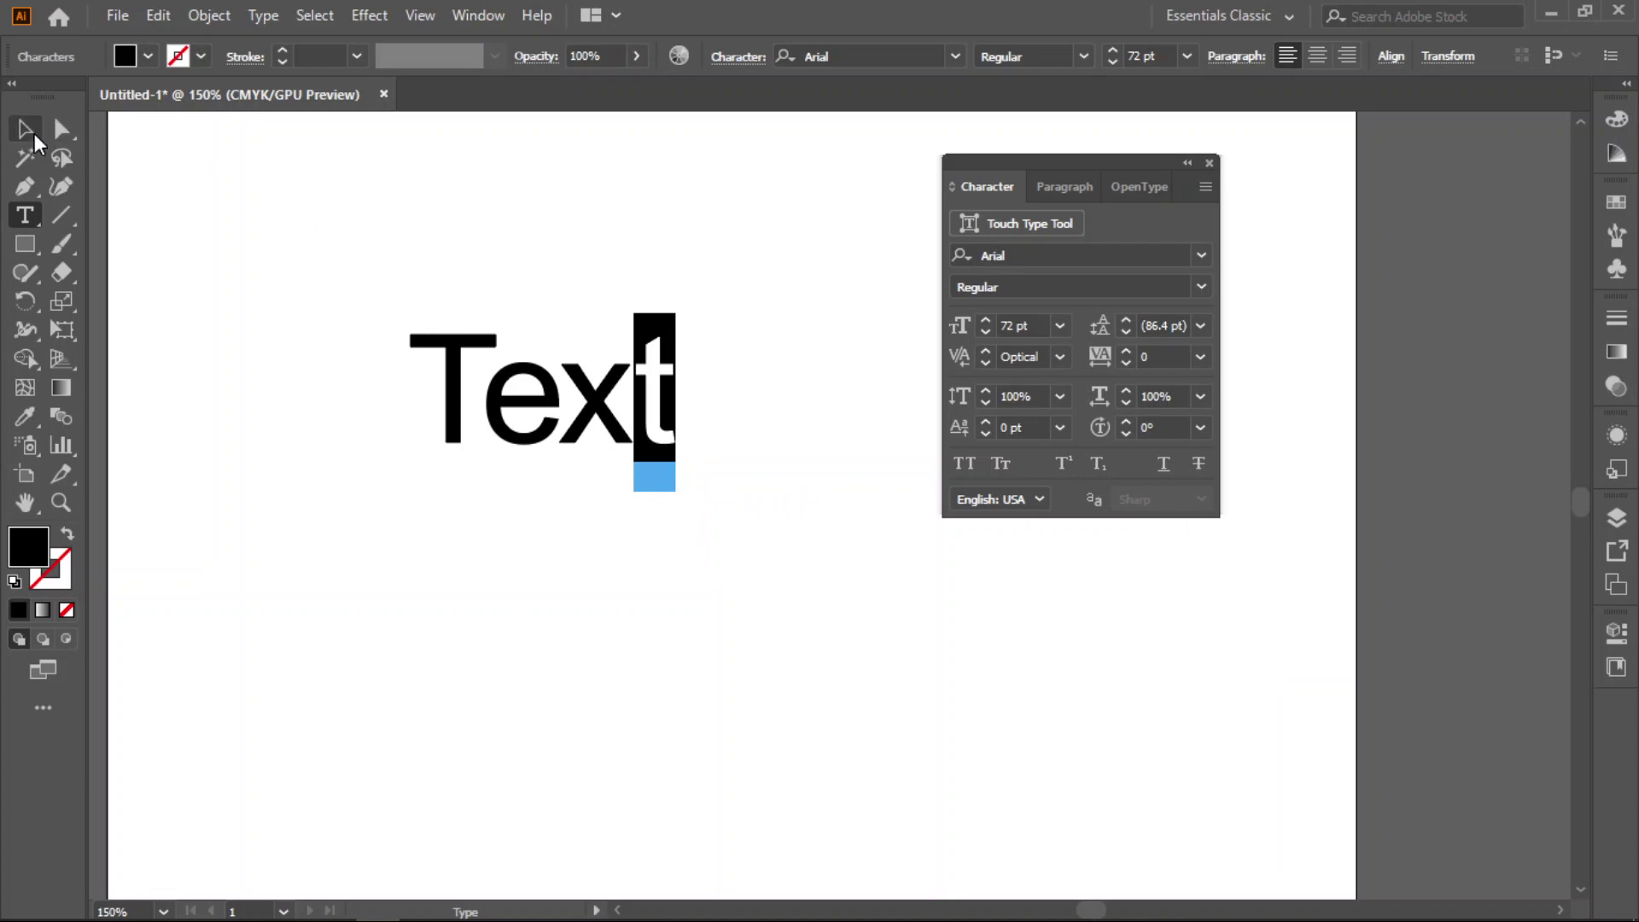
{"action": "left_click", "coordinate": [572, 379]}
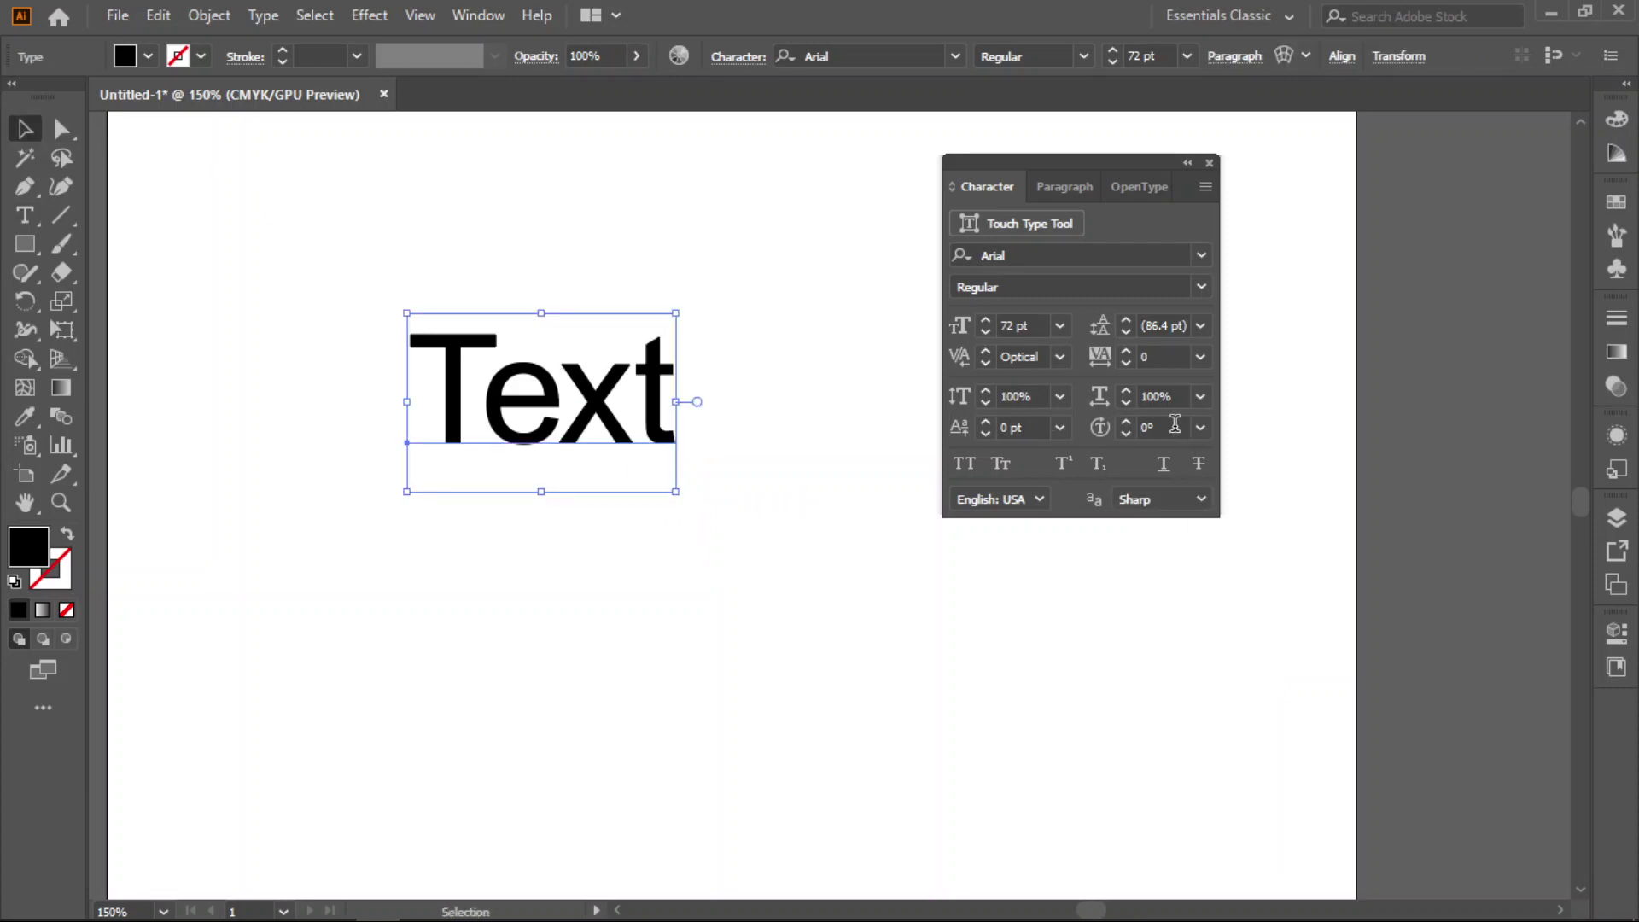
{"action": "scroll", "coordinate": [1175, 425], "scroll_direction": "down", "scroll_amount": 8}
{"action": "scroll", "coordinate": [1175, 424], "scroll_direction": "up", "scroll_amount": 20}
{"action": "scroll", "coordinate": [1175, 424], "scroll_direction": "down", "scroll_amount": 13}
{"action": "scroll", "coordinate": [1175, 424], "scroll_direction": "down", "scroll_amount": 8}
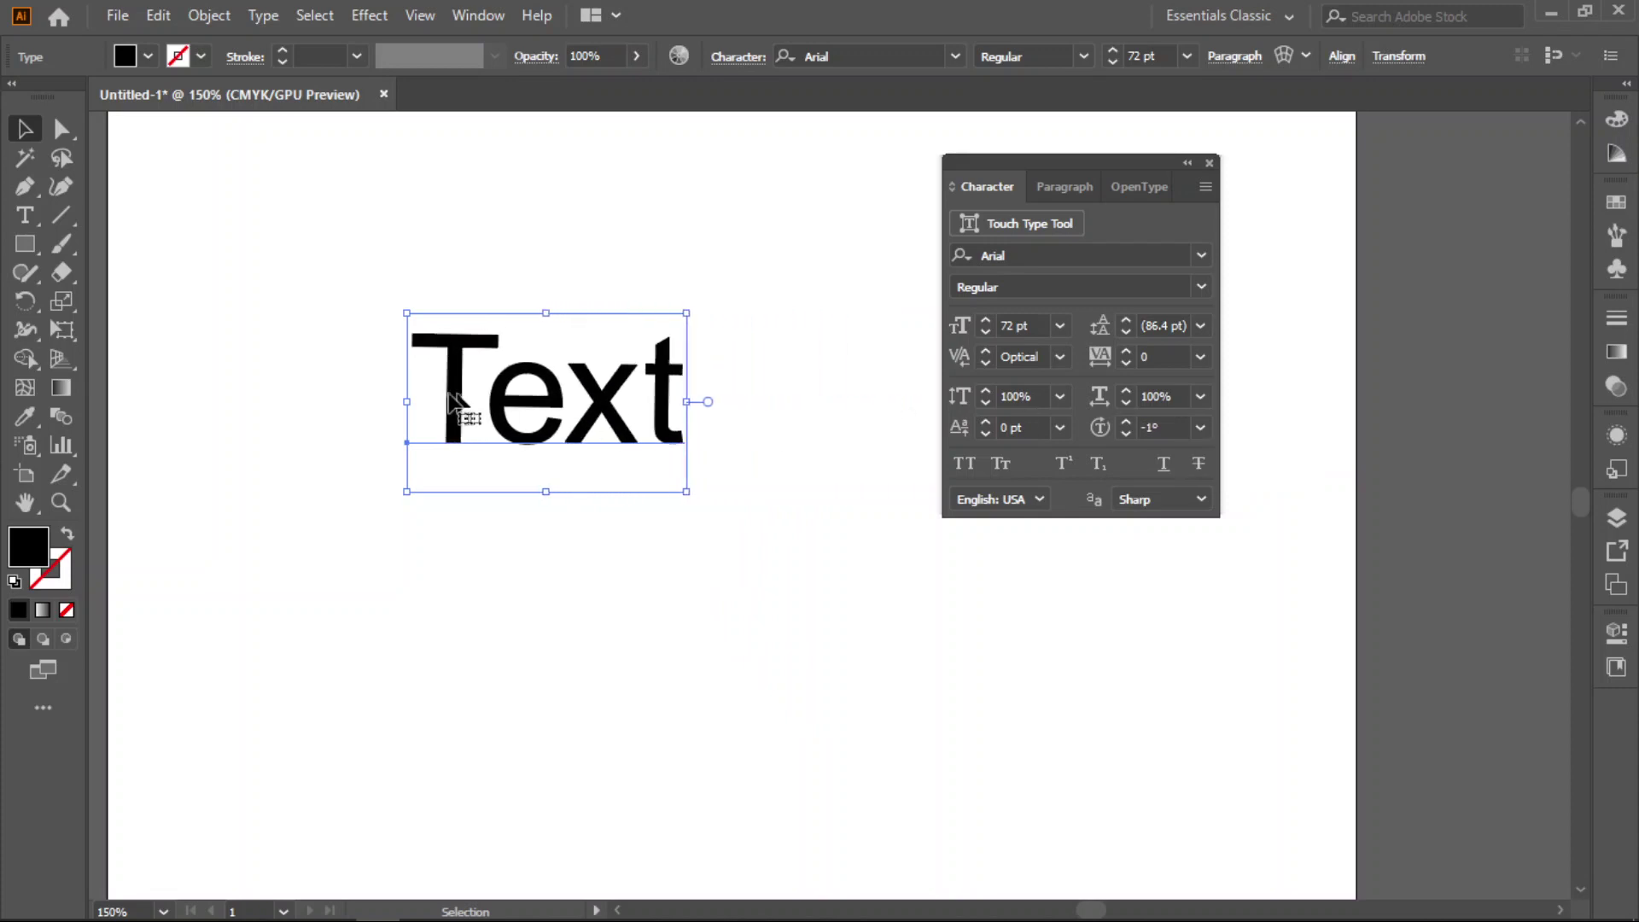
Step: Replace the letter "x" in "Text" with "s" to make the word "Test"
{"action": "left_click", "coordinate": [25, 215]}
{"action": "left_click_drag", "start_coordinate": [566, 380], "coordinate": [638, 405]}
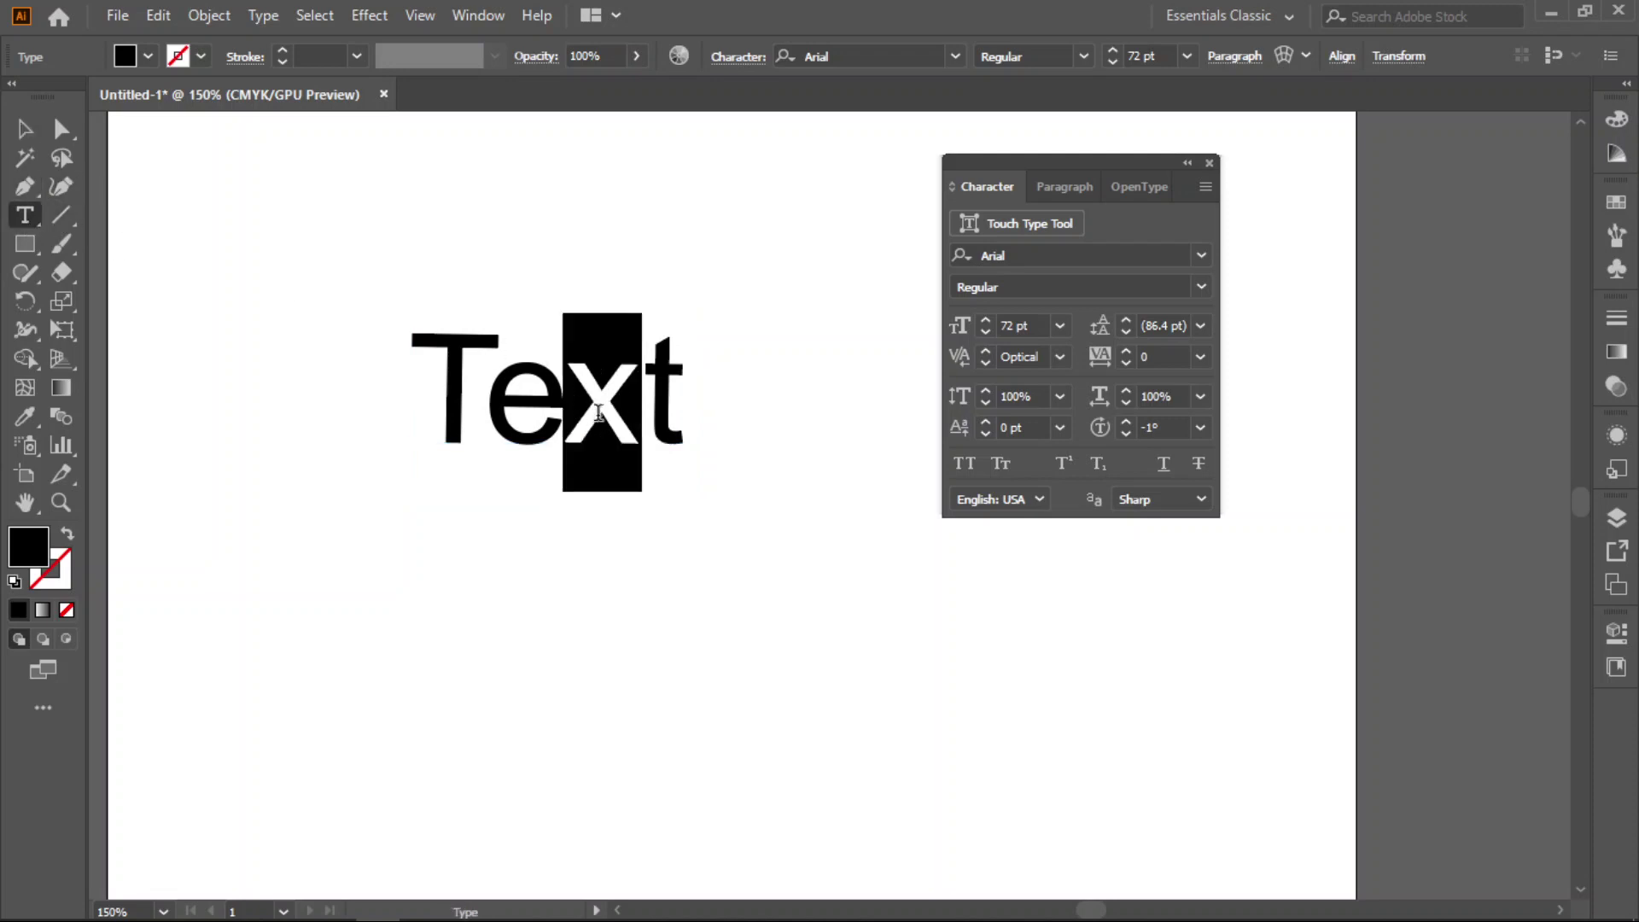
{"action": "type", "text": "s"}
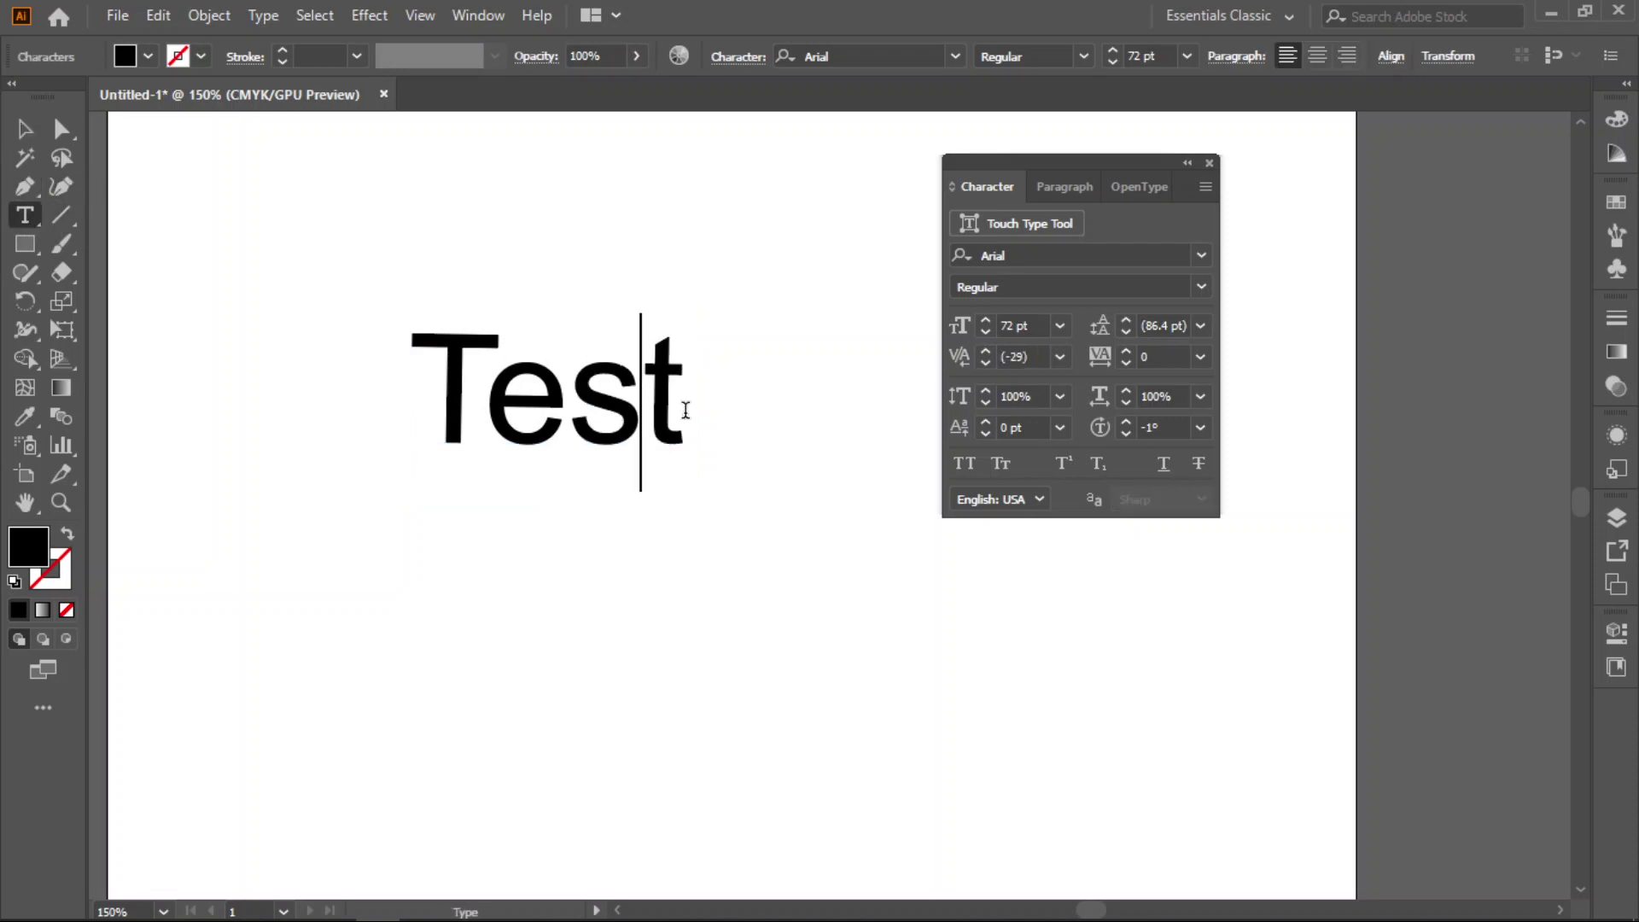
Step: Proportionally enlarge the "Test" text object to about 115.5 pt and move it slightly up
{"action": "left_click", "coordinate": [24, 129]}
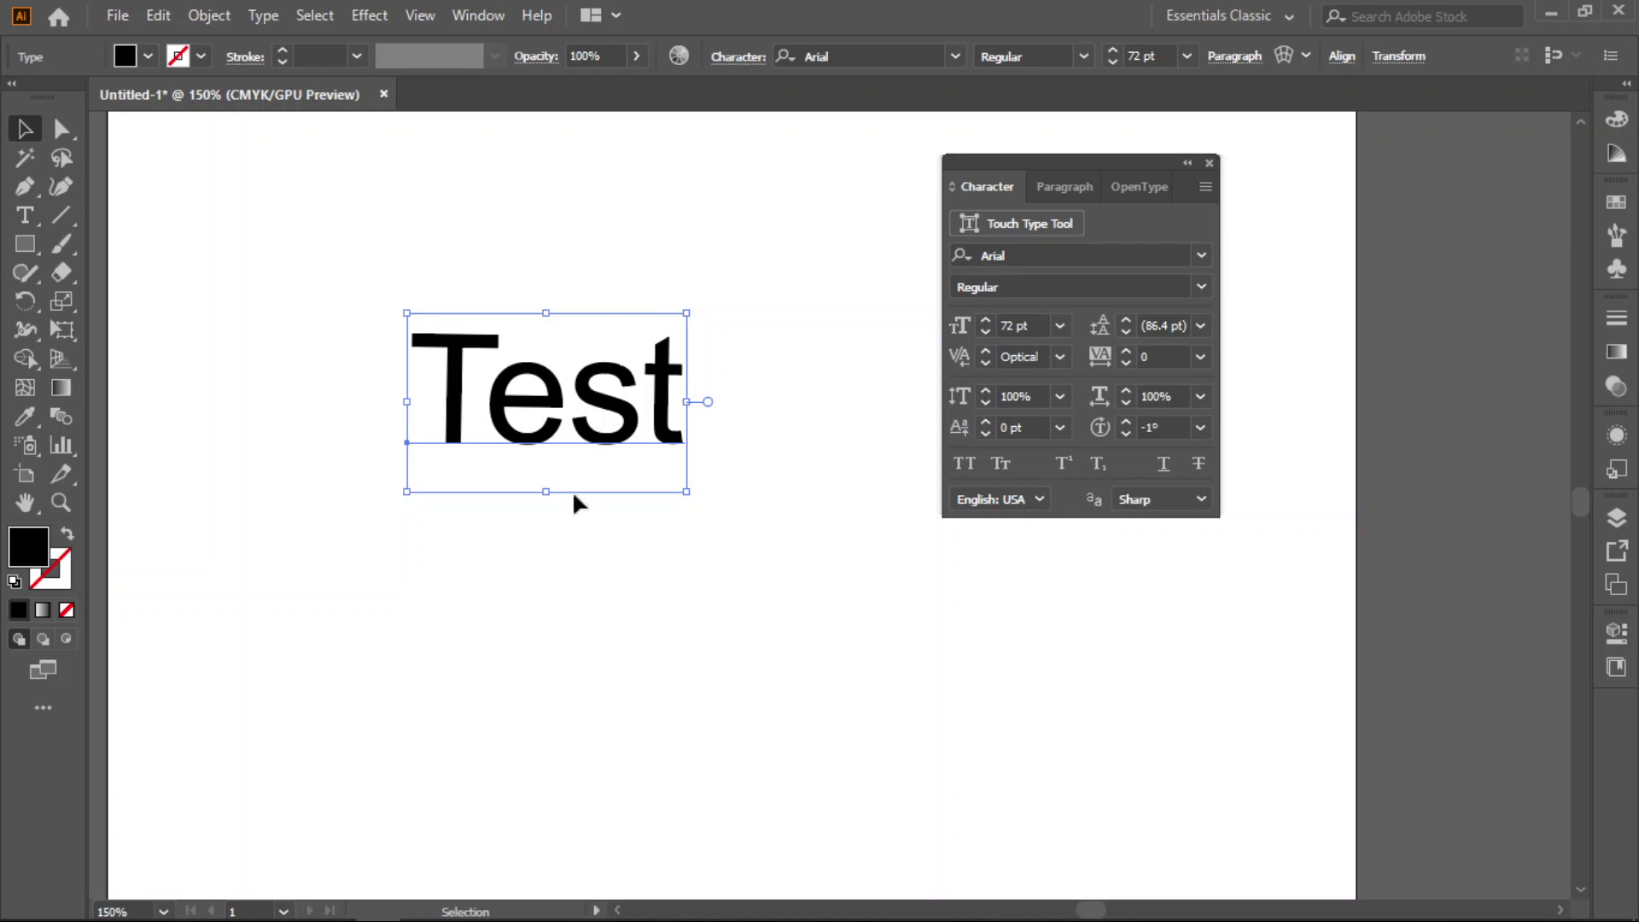
{"action": "left_click_drag", "start_coordinate": [546, 492], "coordinate": [550, 598]}
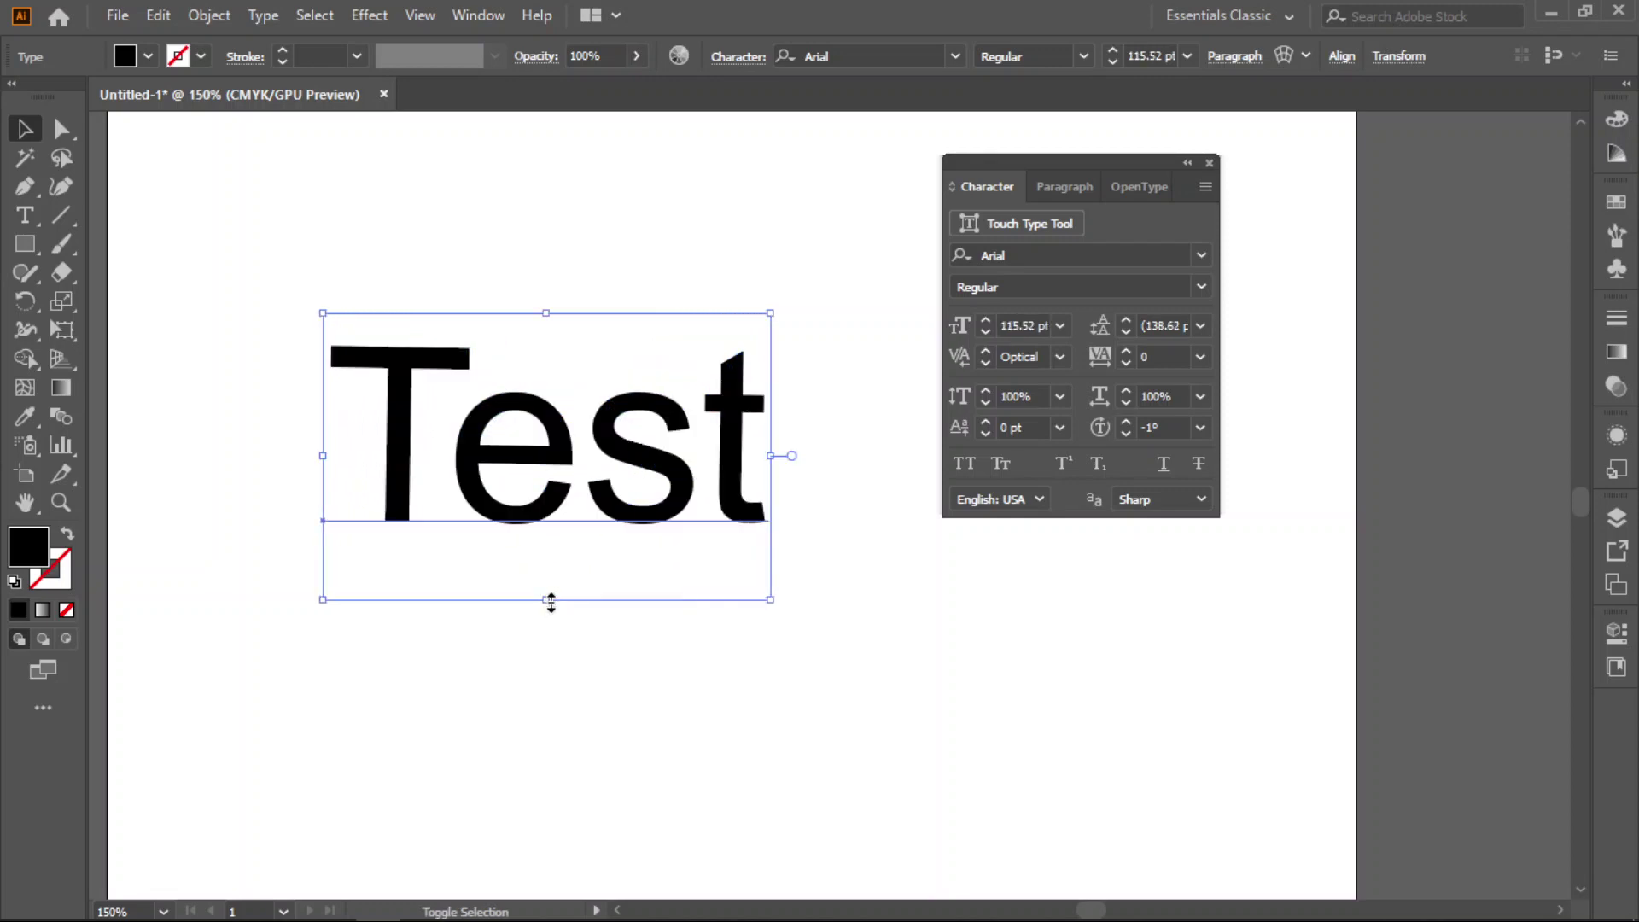
{"action": "left_click_drag", "start_coordinate": [555, 446], "coordinate": [562, 386]}
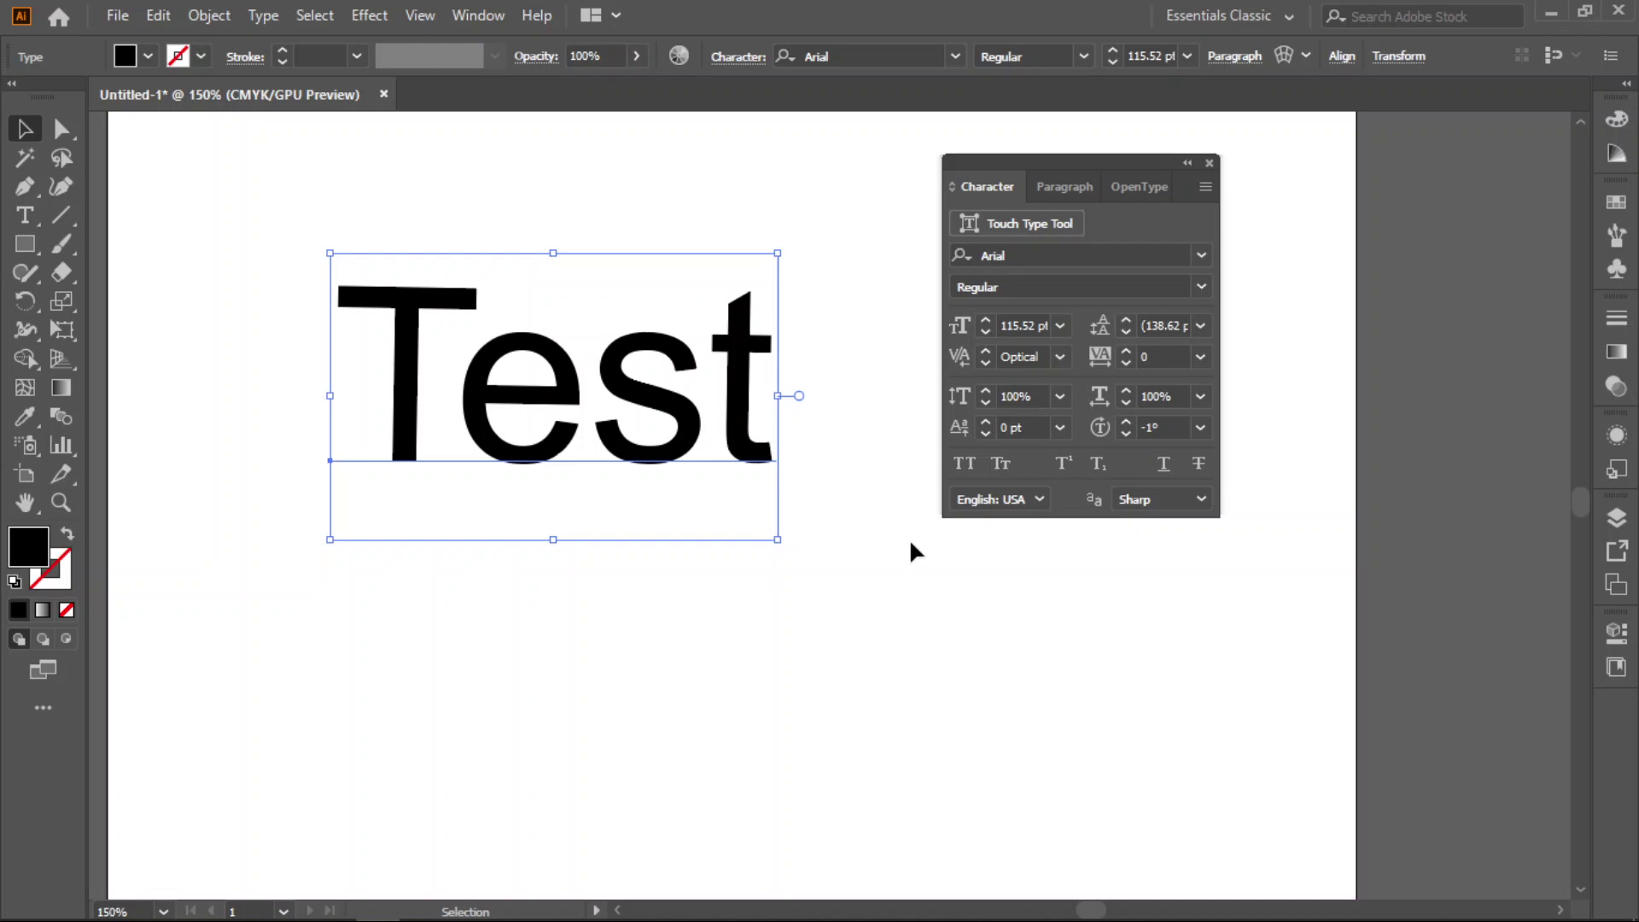
Step: Try All Caps and Small Caps on the "Test" text, and restore its original case and position
{"action": "left_click", "coordinate": [964, 465]}
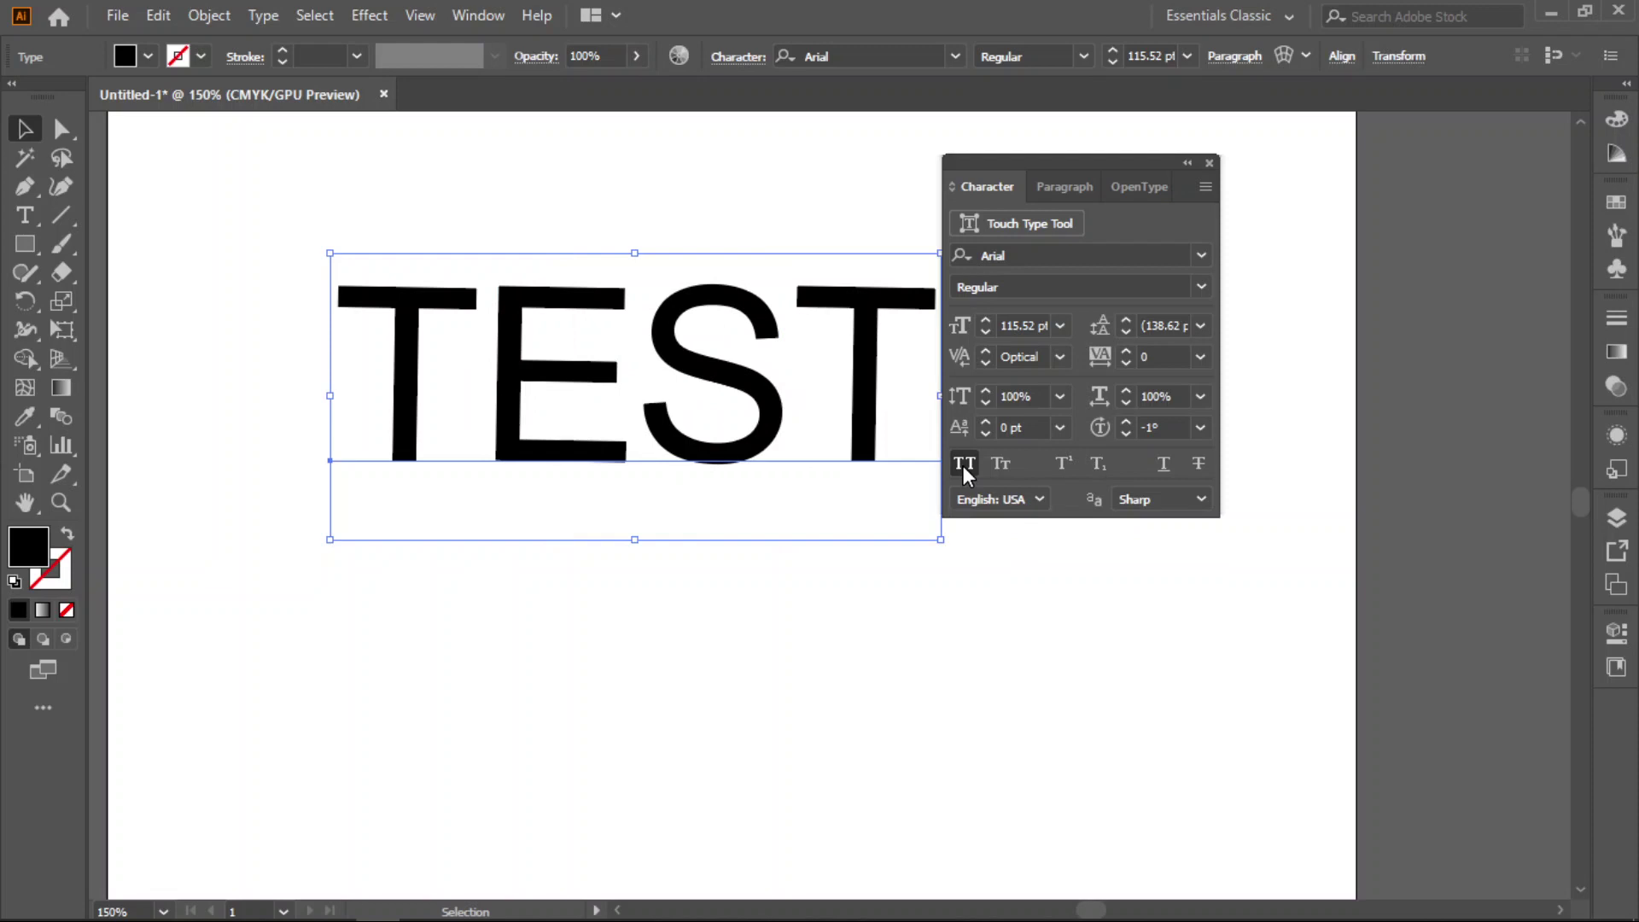
{"action": "left_click_drag", "start_coordinate": [714, 368], "coordinate": [652, 375]}
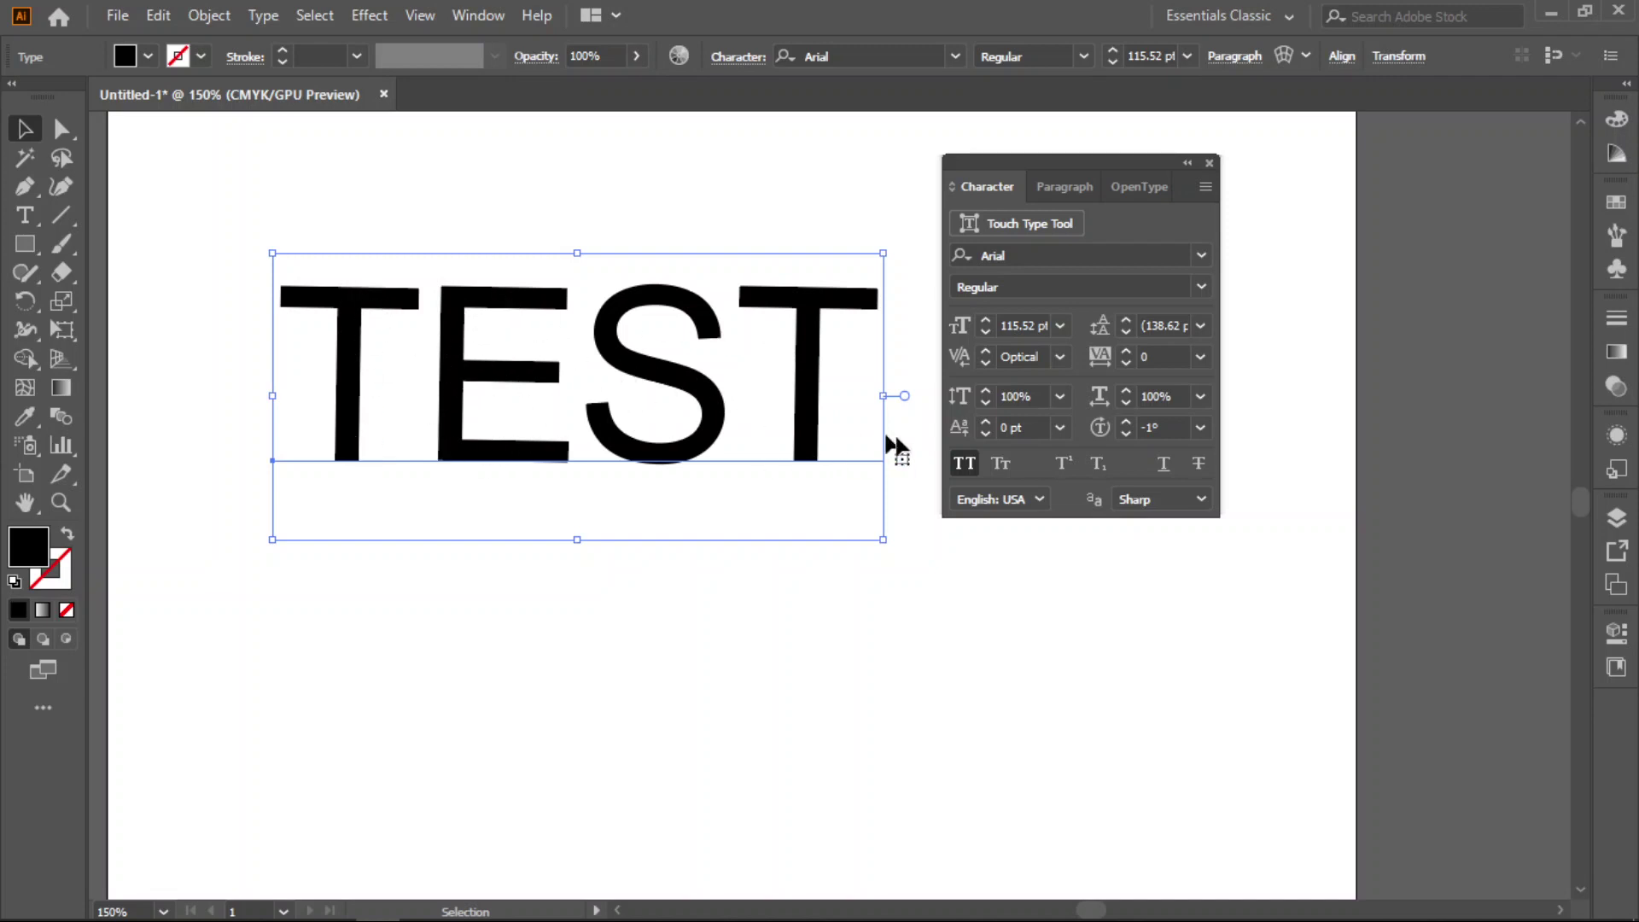
{"action": "left_click", "coordinate": [1008, 465]}
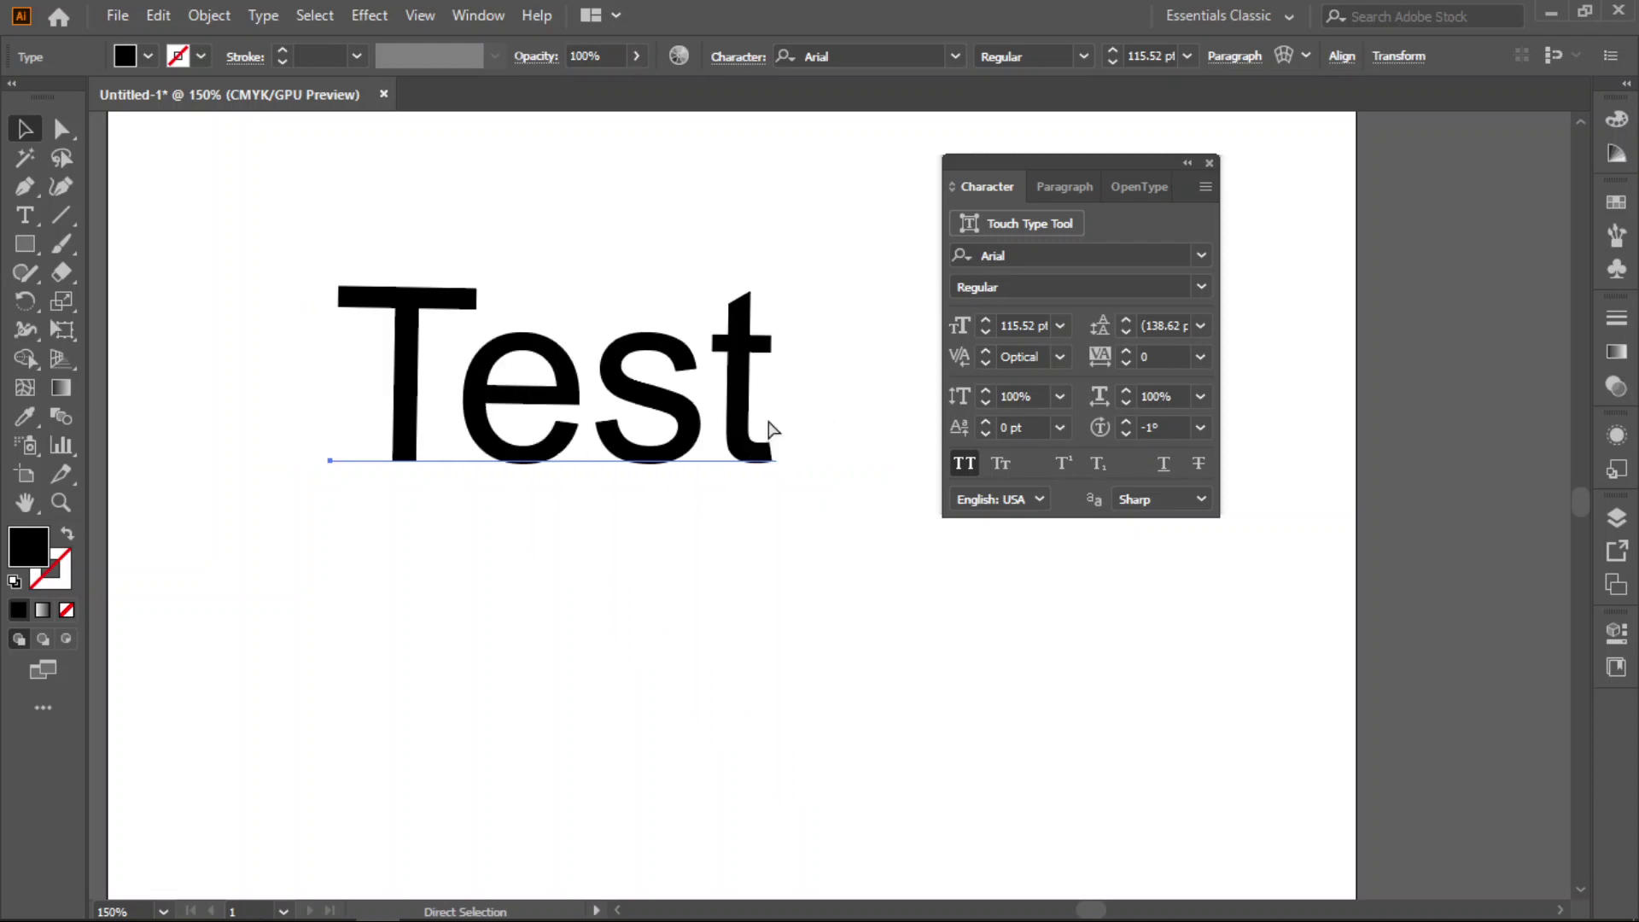
{"action": "left_click", "coordinate": [771, 429]}
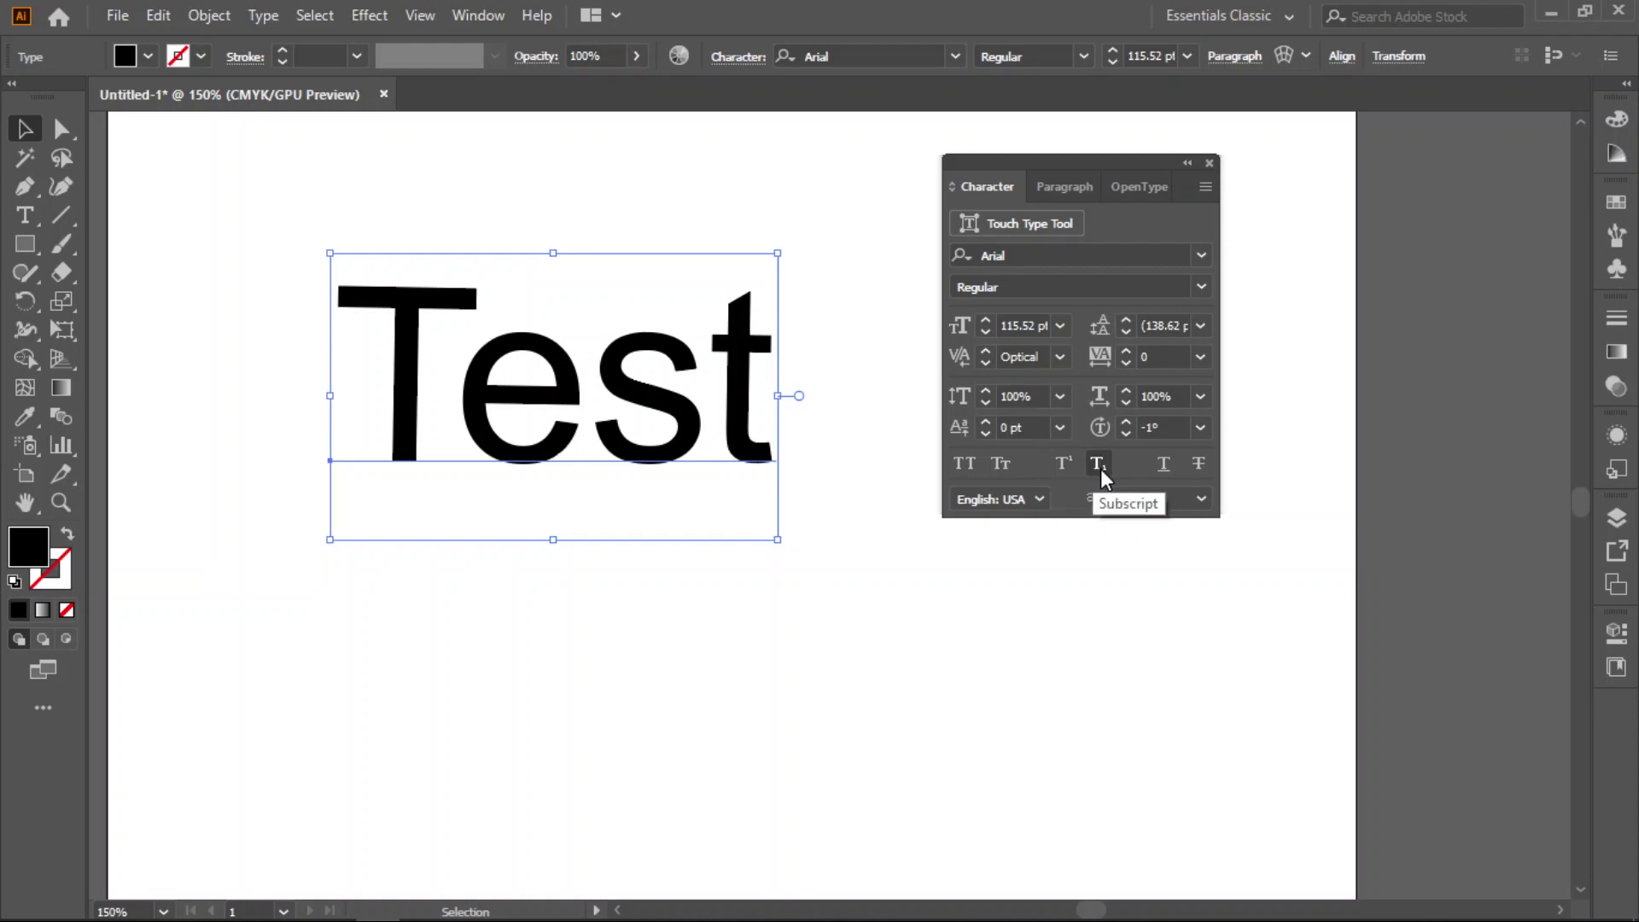
Step: Move "Test" toward the artboard's upper-left area and create a new point text reading "a2" beneath it
{"action": "left_click_drag", "start_coordinate": [745, 414], "coordinate": [617, 280]}
{"action": "left_click", "coordinate": [656, 562]}
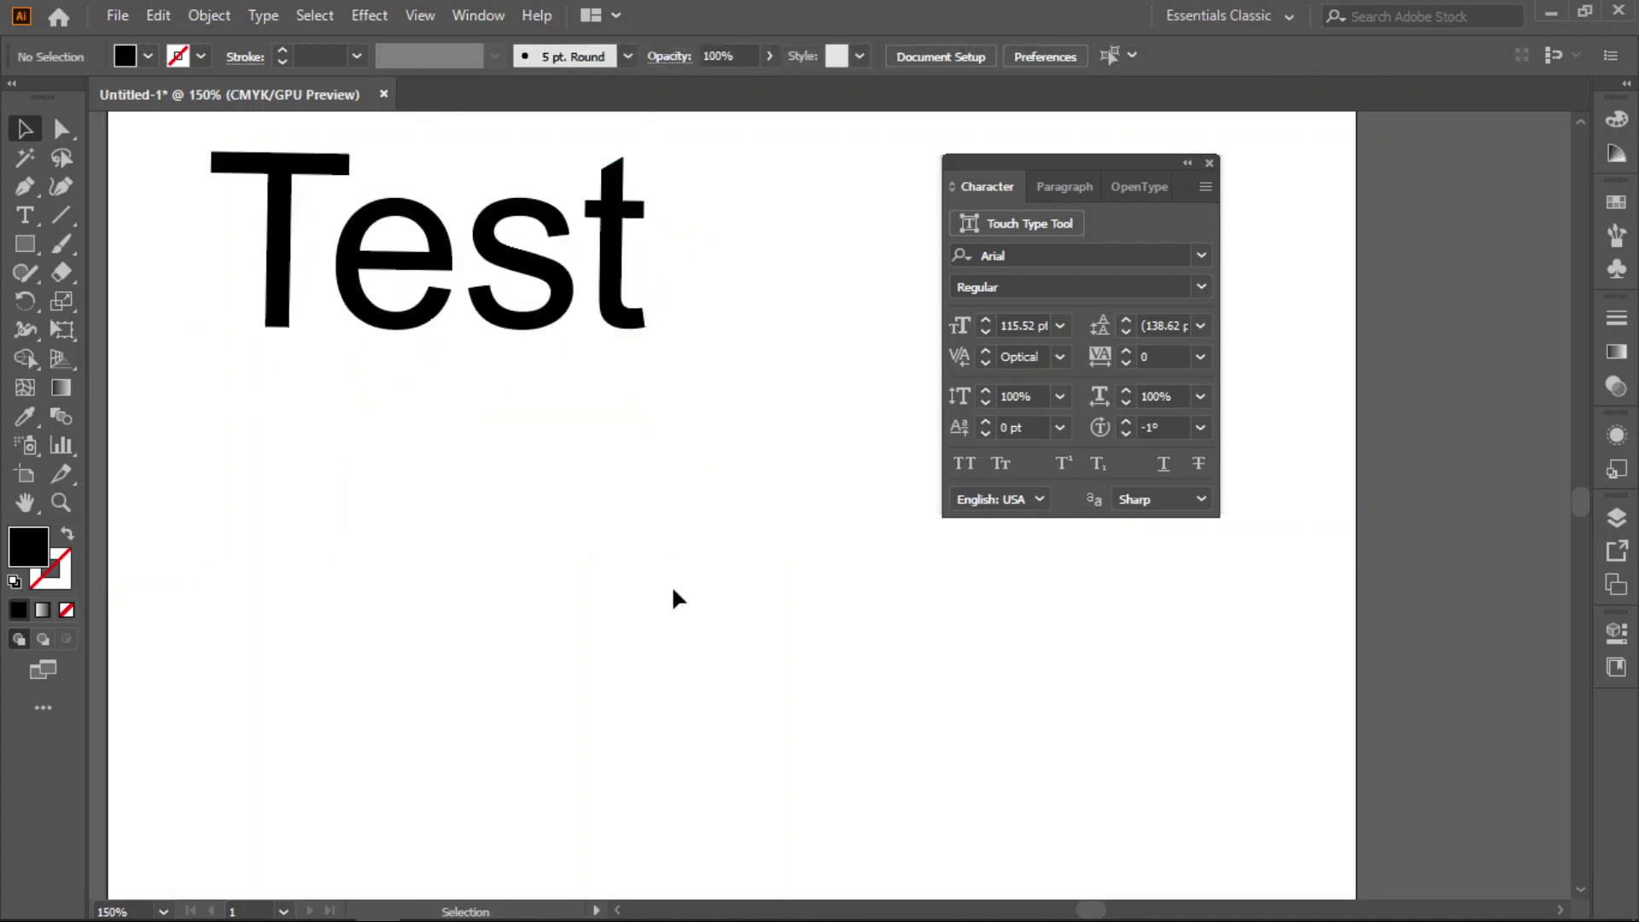
{"action": "key", "text": "t"}
{"action": "left_click", "coordinate": [391, 540]}
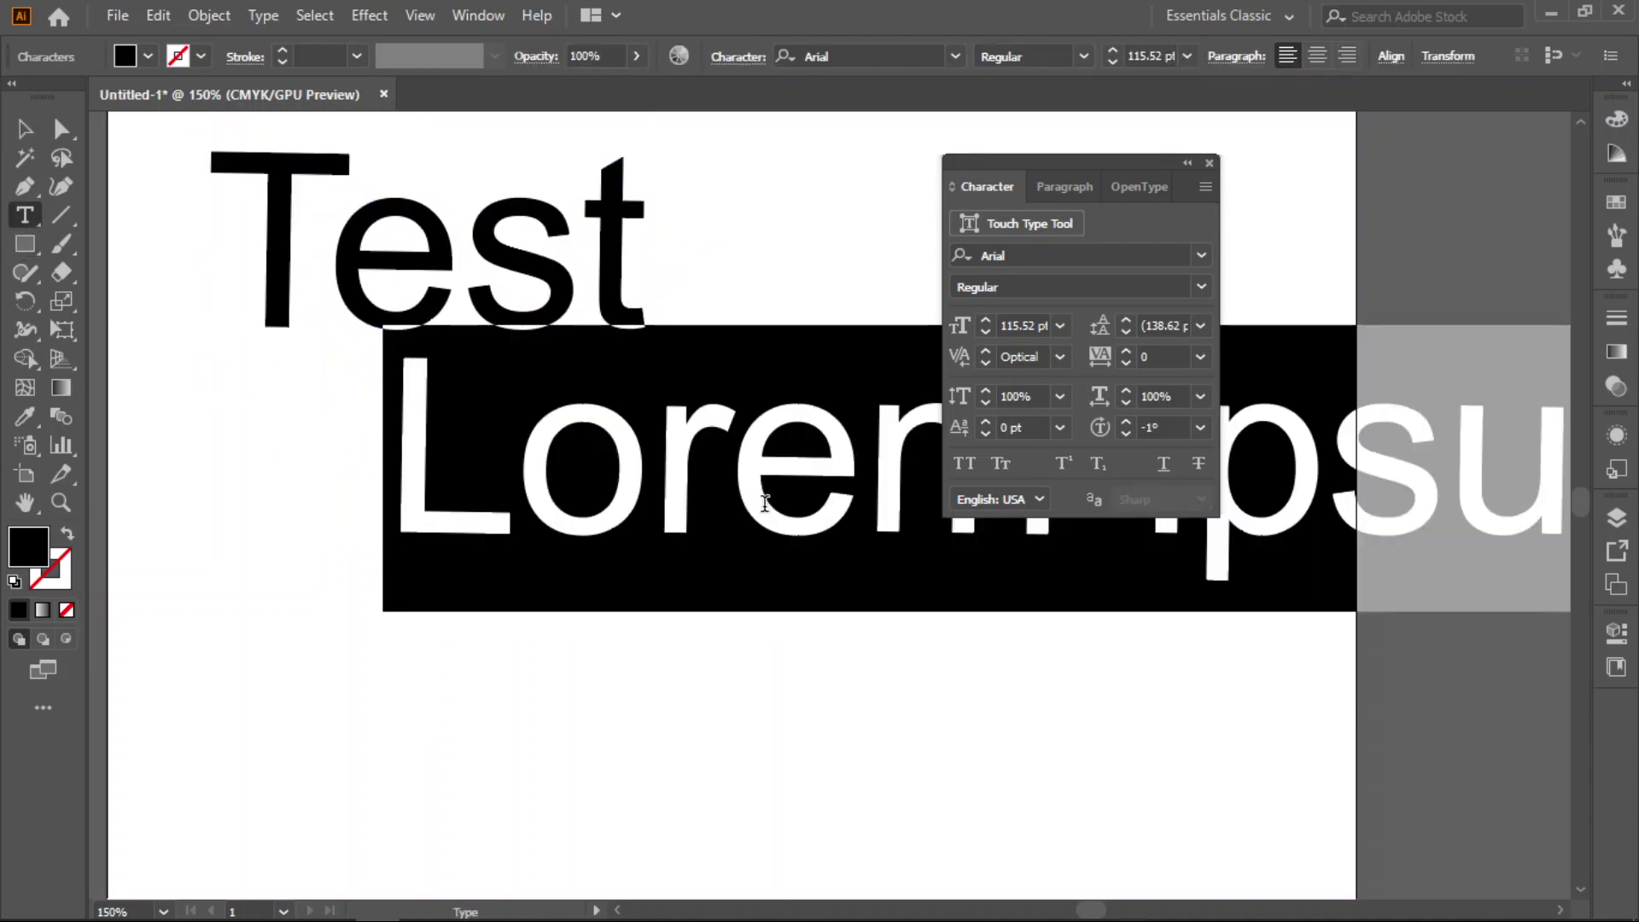
{"action": "type", "text": "a2"}
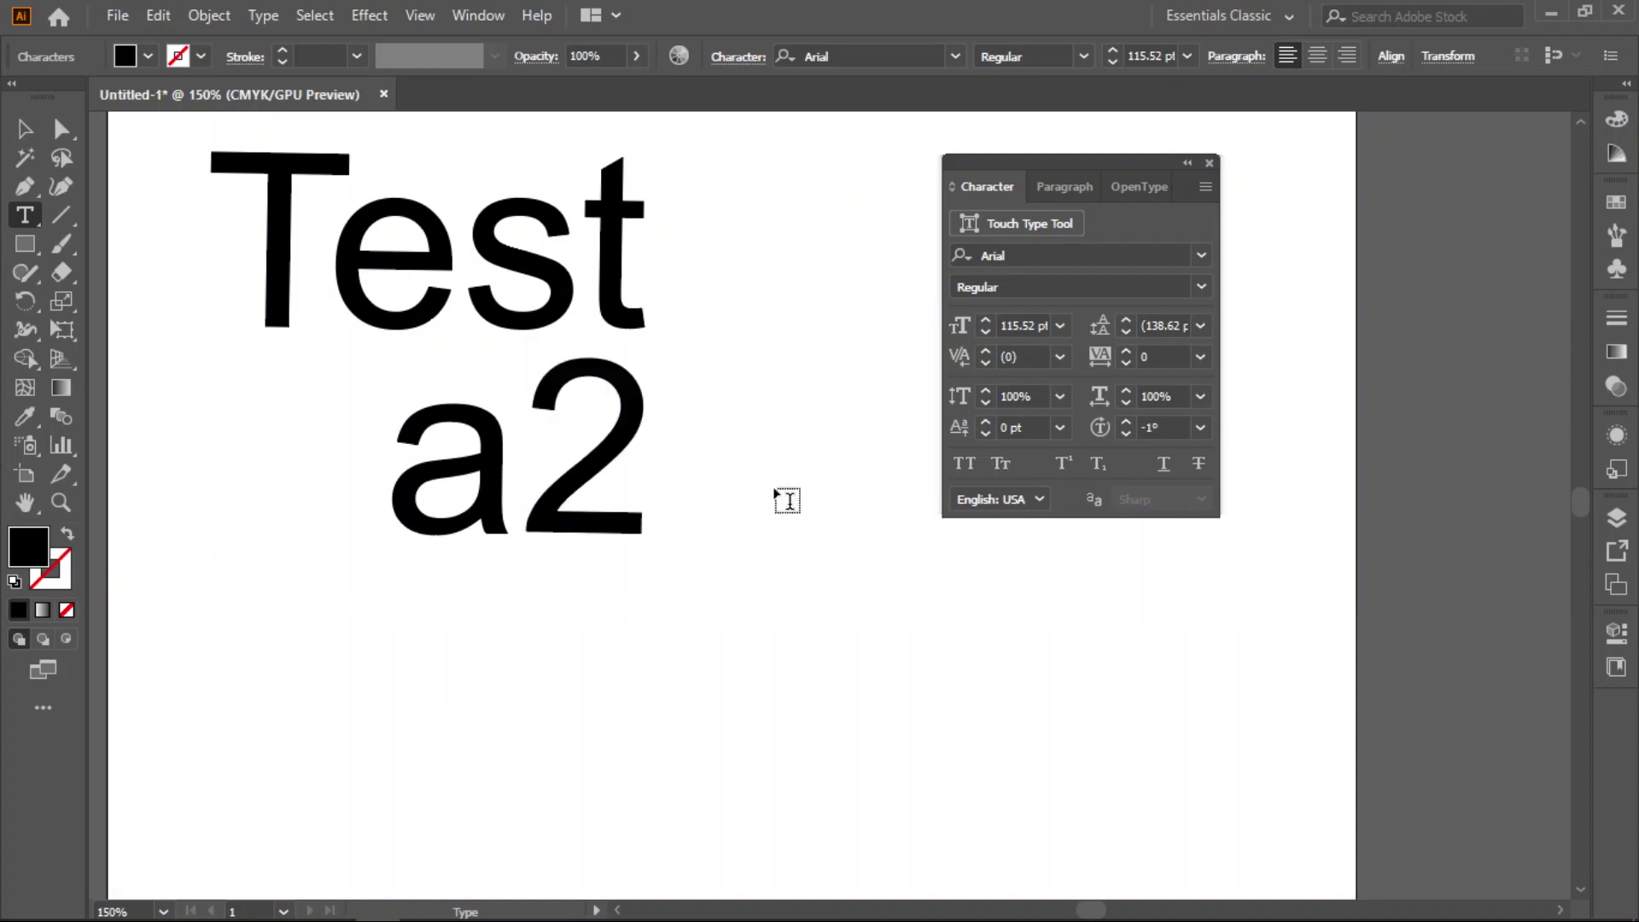
Step: Set the "a2" text to 24 pt and move it up closer beneath "Test"
{"action": "left_click_drag", "start_coordinate": [444, 475], "coordinate": [630, 490]}
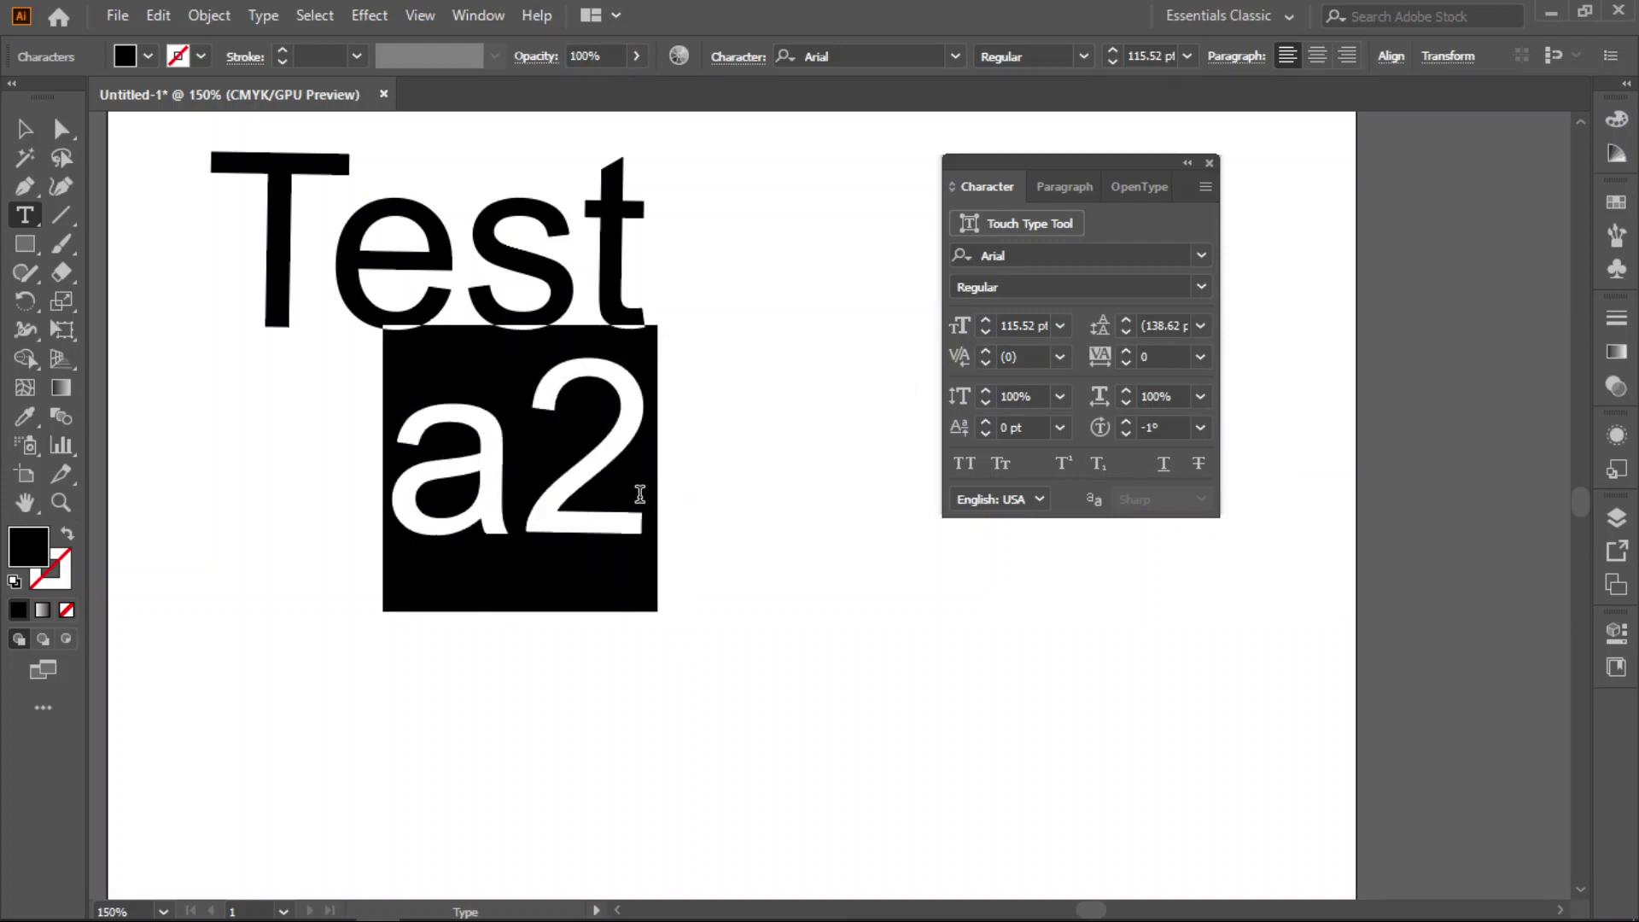
{"action": "left_click", "coordinate": [1059, 325]}
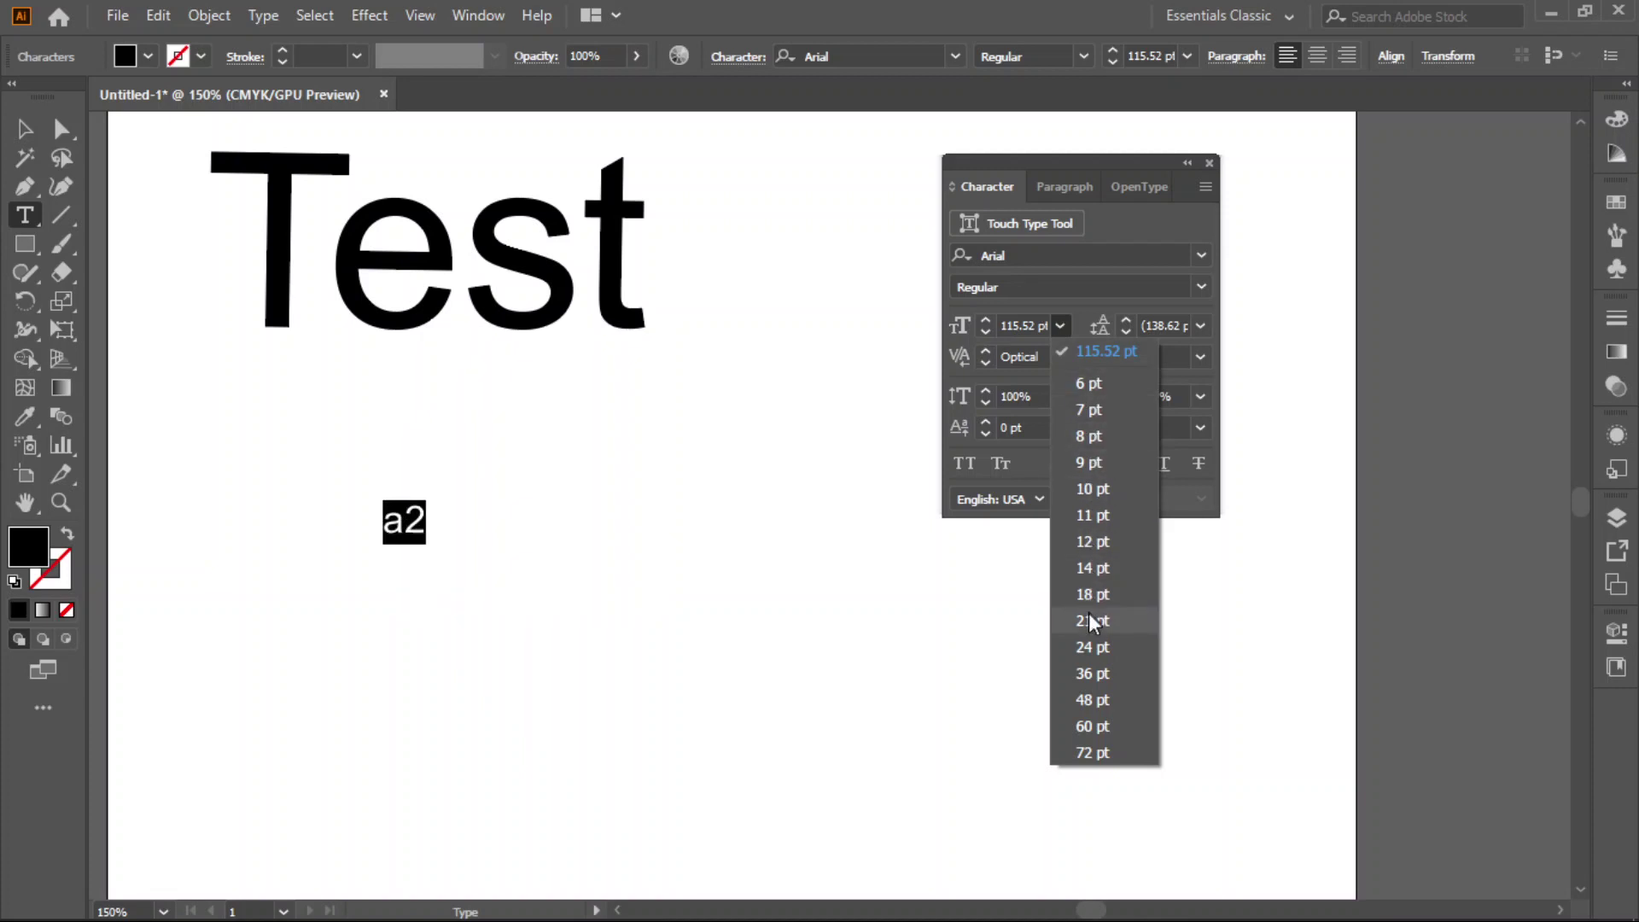
{"action": "left_click", "coordinate": [1082, 658]}
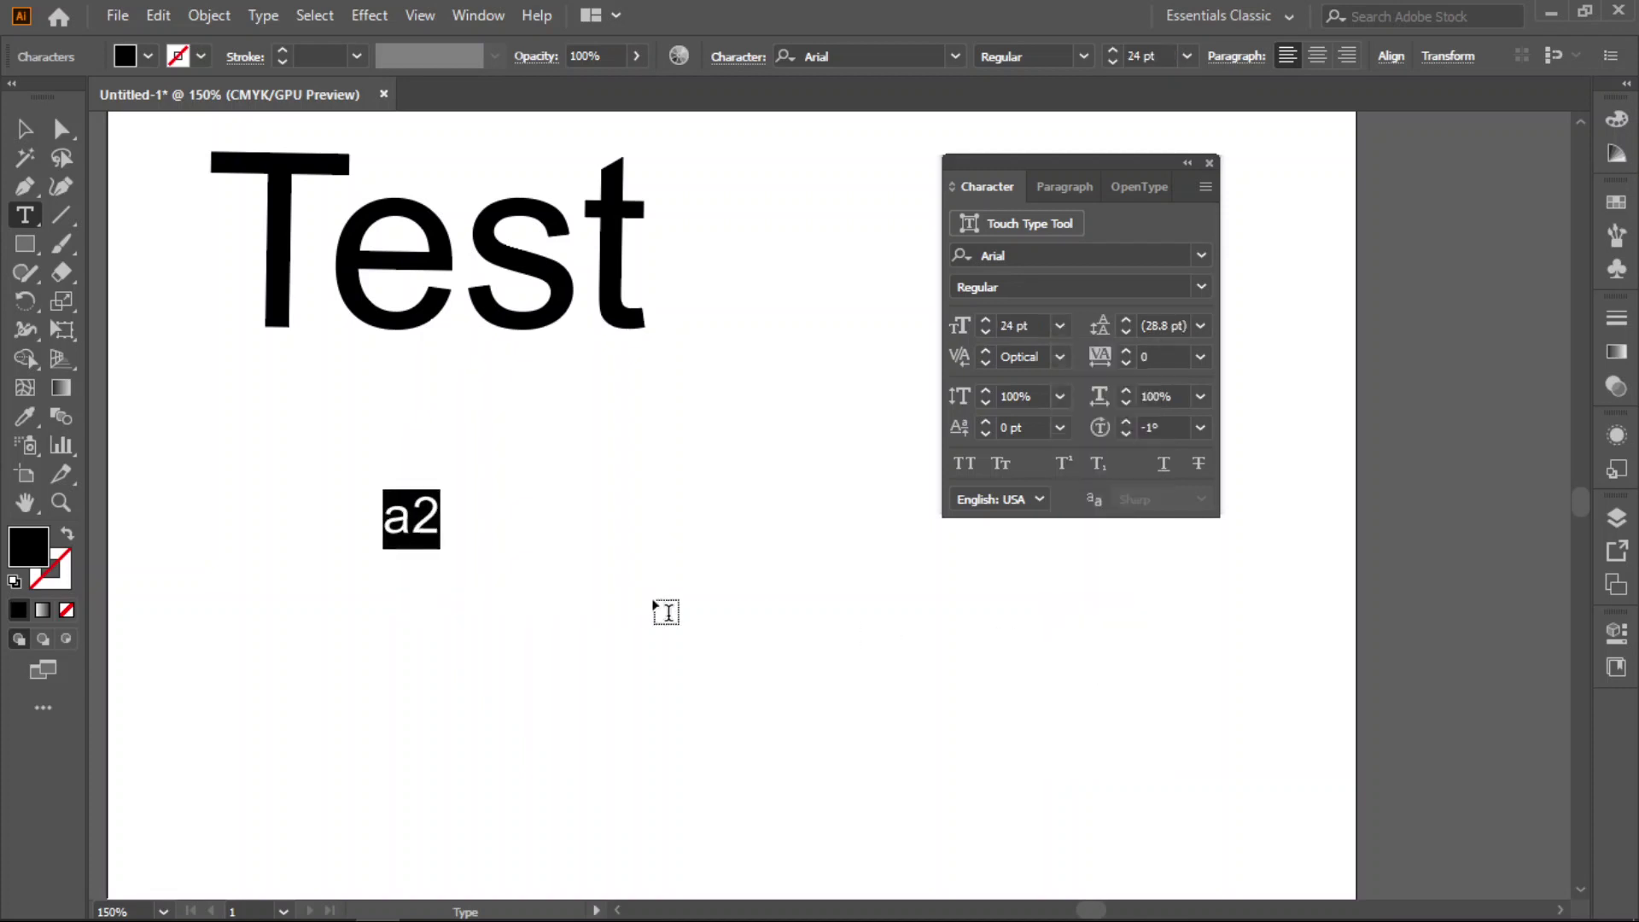
{"action": "left_click", "coordinate": [437, 521]}
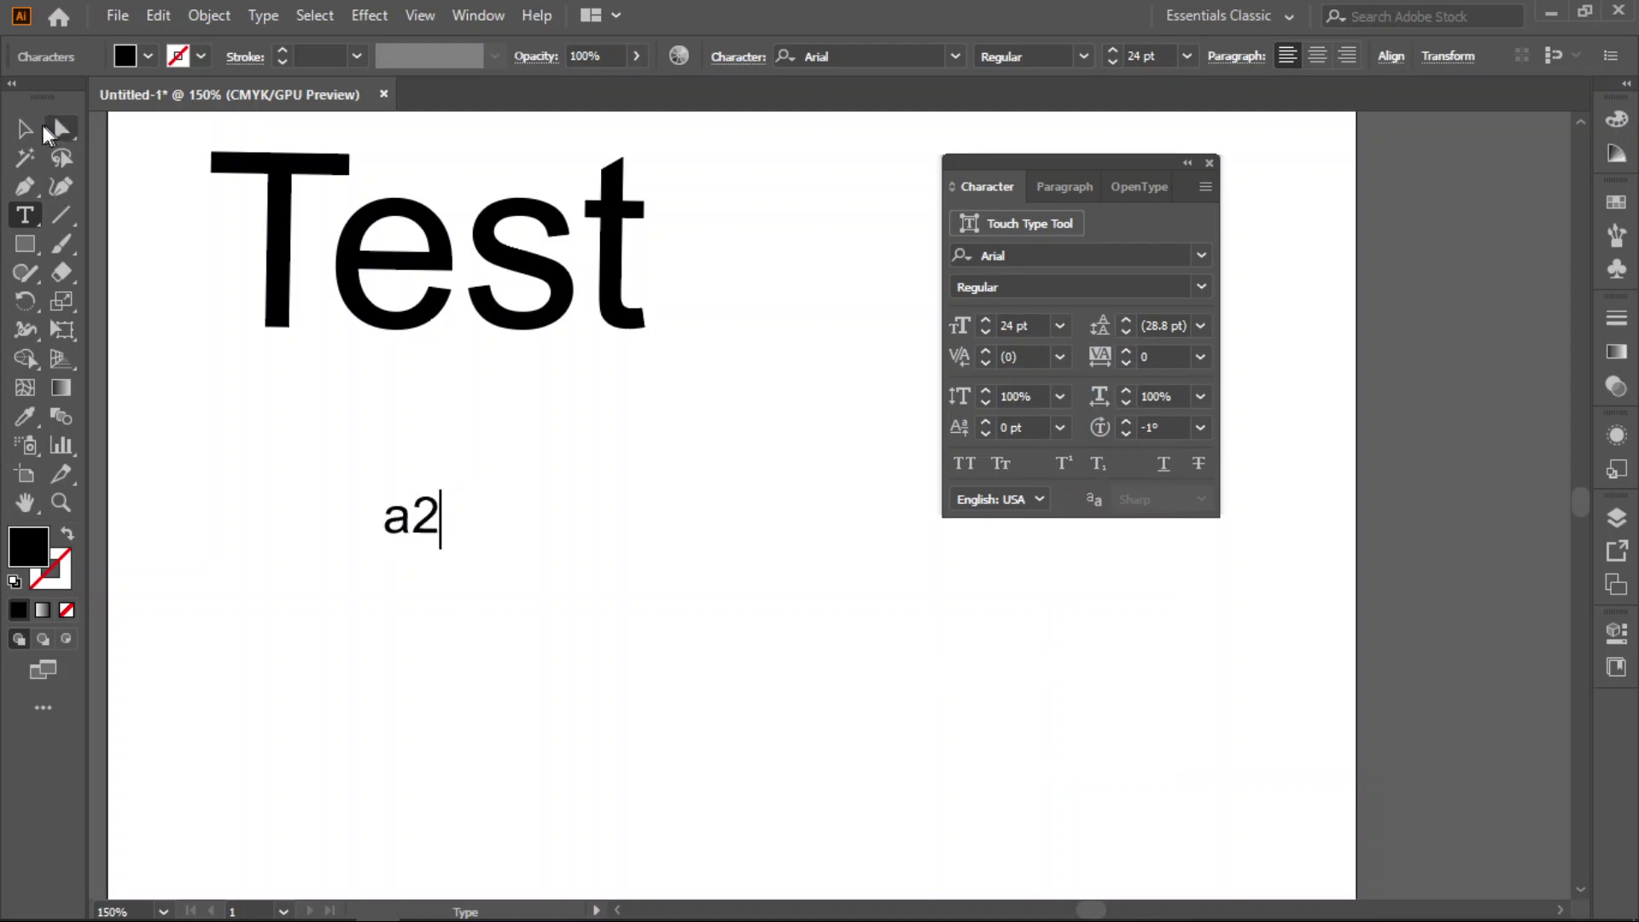
{"action": "left_click", "coordinate": [24, 129]}
{"action": "left_click_drag", "start_coordinate": [407, 527], "coordinate": [407, 429]}
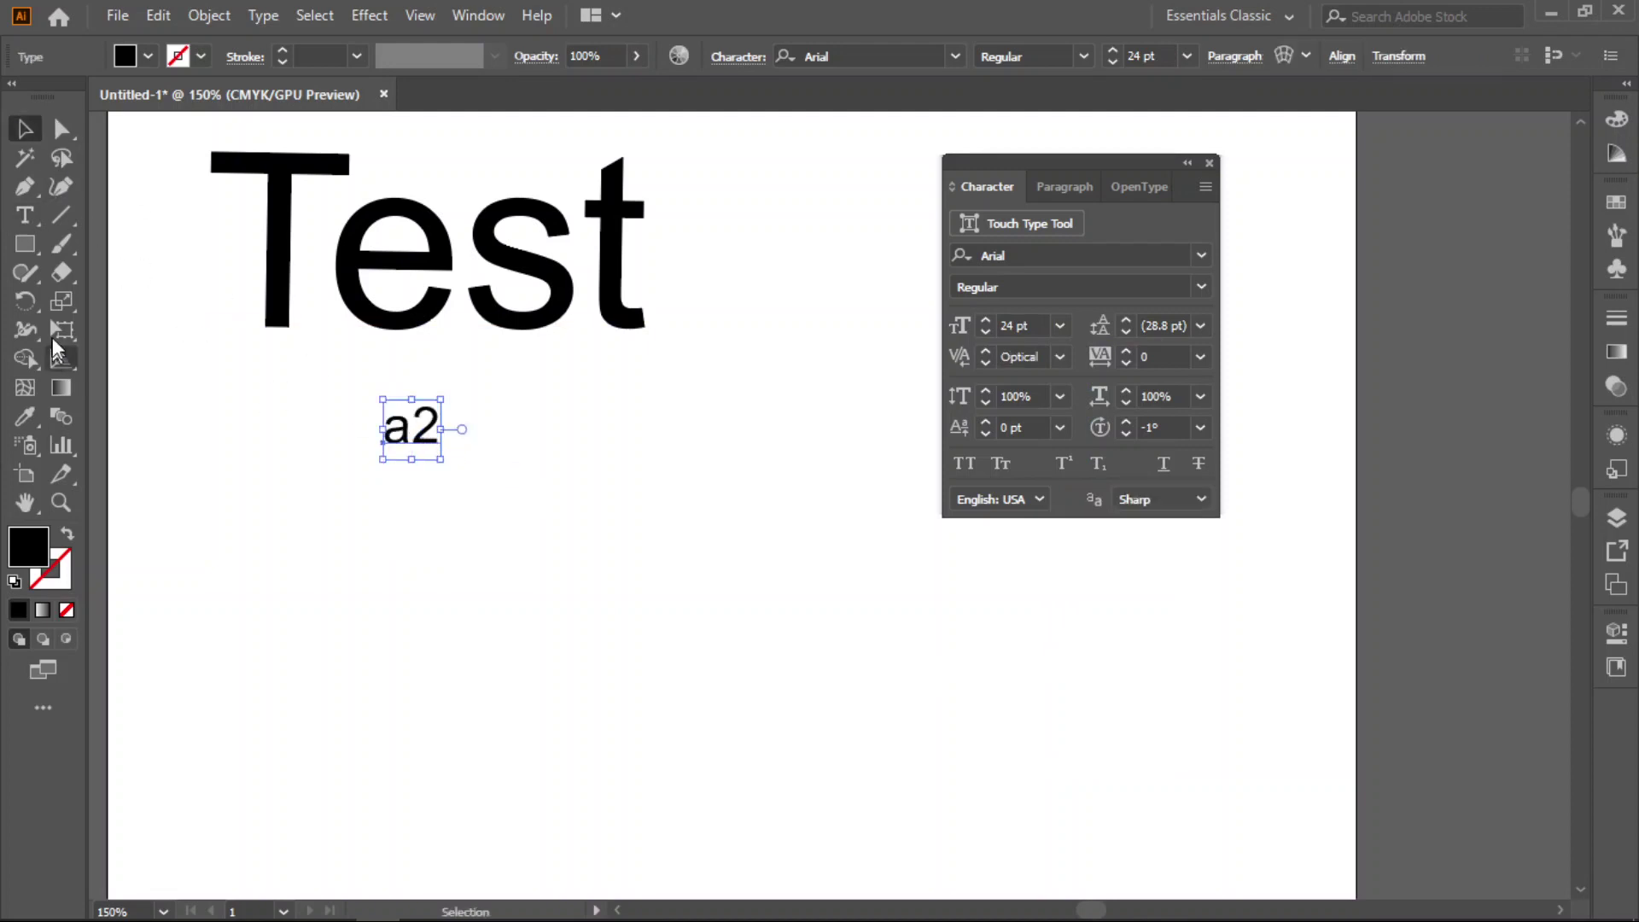
Step: Extend the "a2" text to read "a2+2ab+b2" and enlarge it proportionally to about 47 pt
{"action": "left_click", "coordinate": [23, 217]}
{"action": "double_click", "coordinate": [425, 429]}
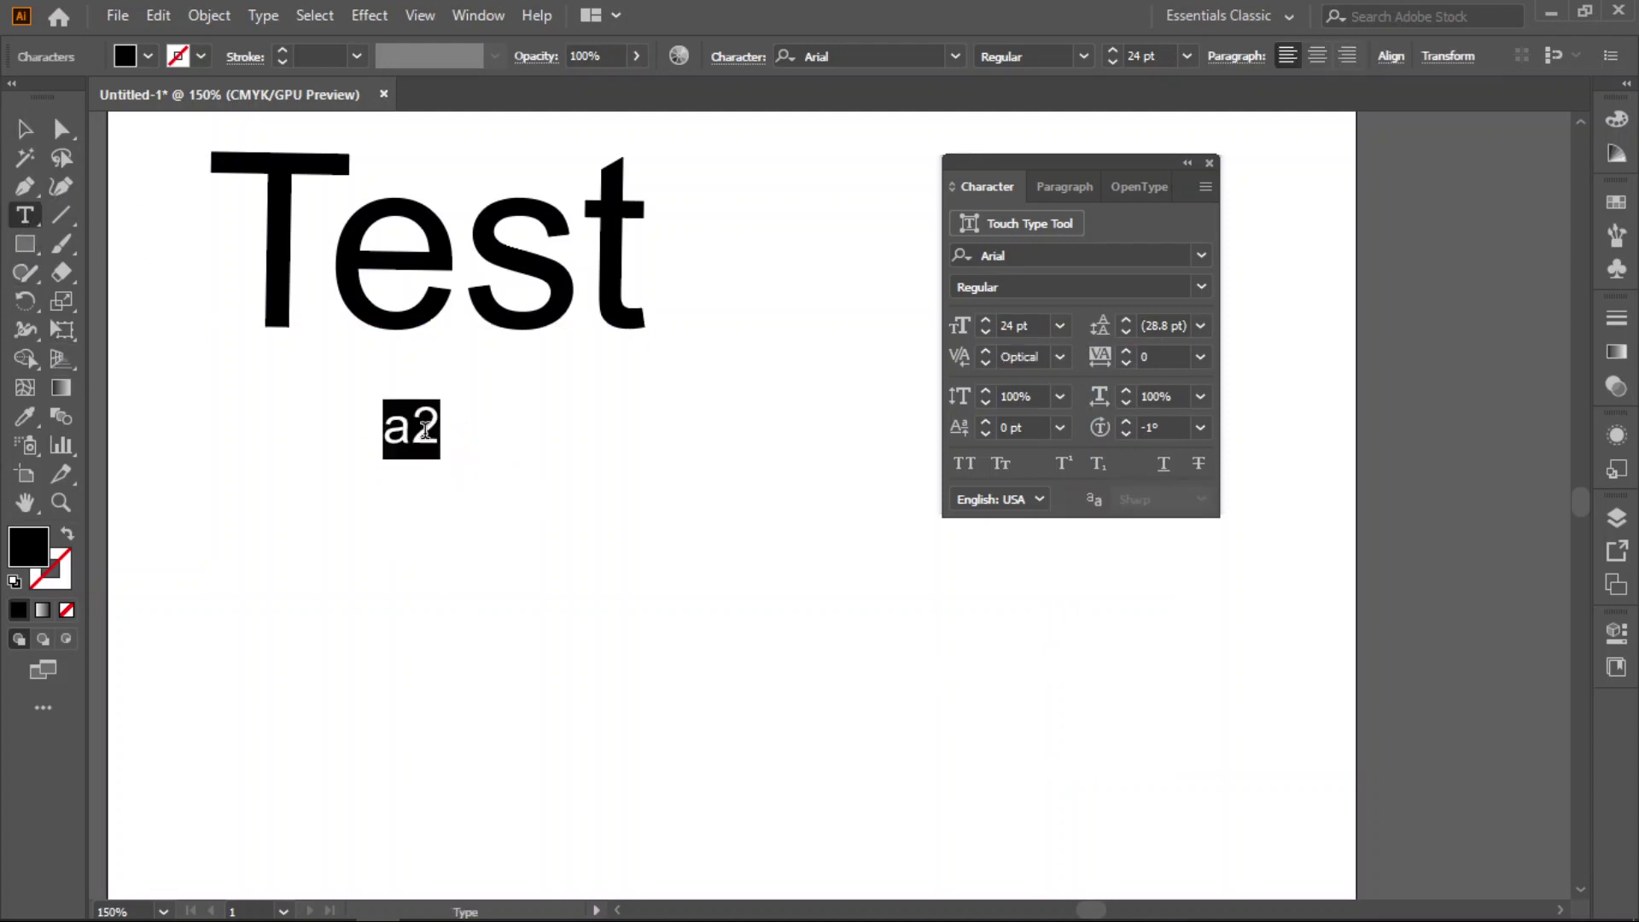
{"action": "left_click", "coordinate": [433, 430]}
{"action": "type", "text": "+"}
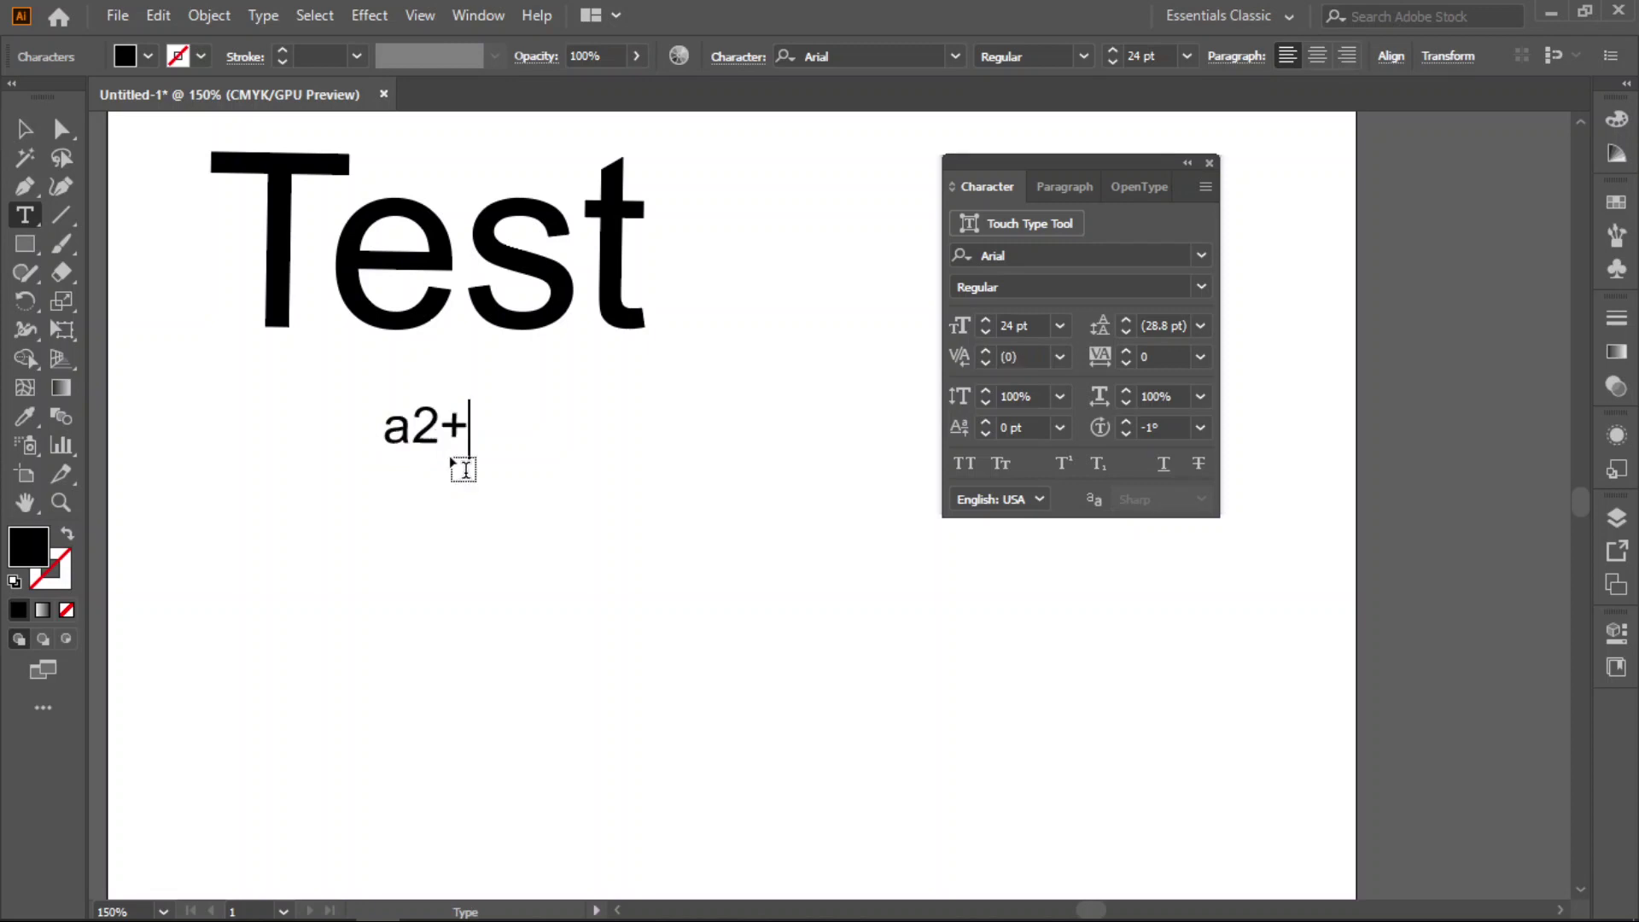
{"action": "type", "text": "ab+b2"}
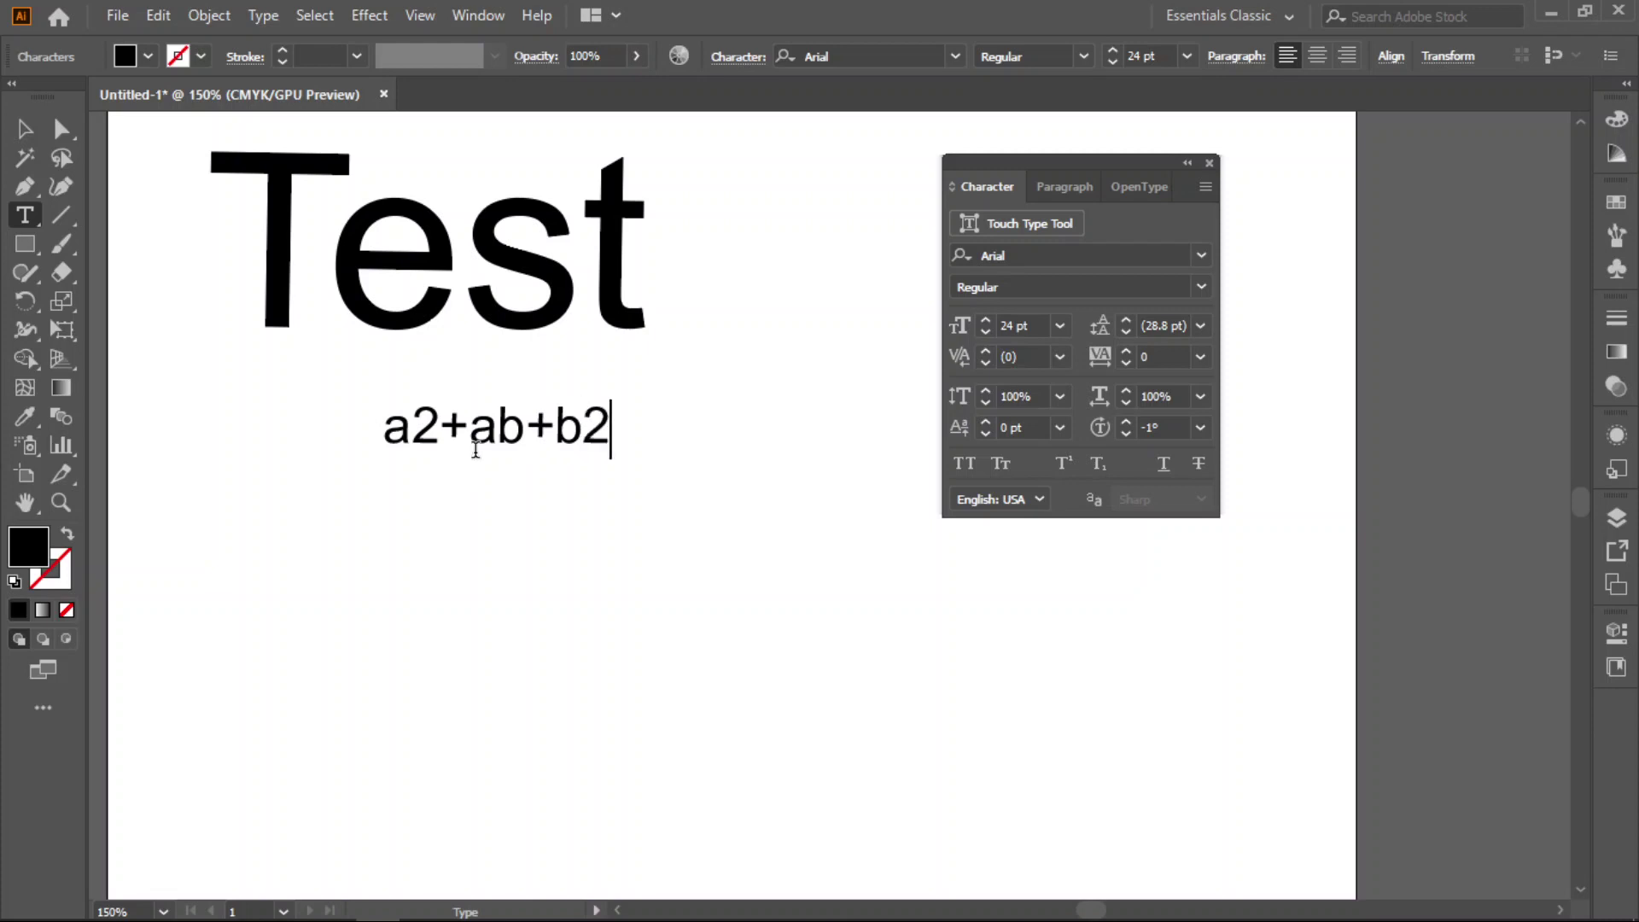
{"action": "left_click", "coordinate": [483, 427]}
{"action": "type", "text": "2"}
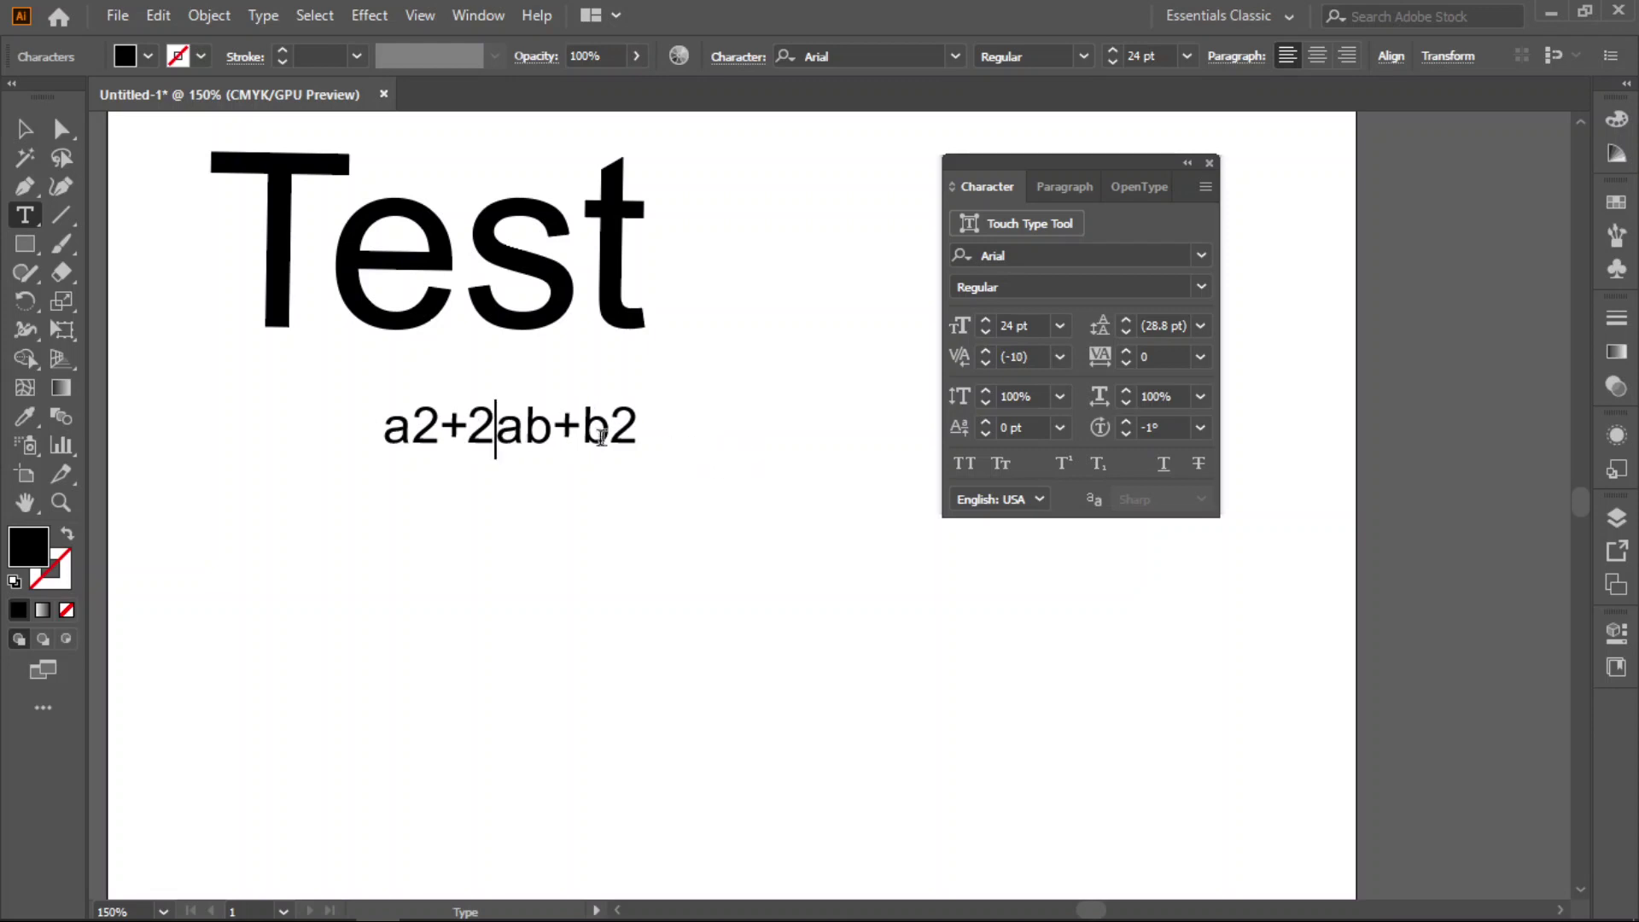
{"action": "key", "text": "Escape"}
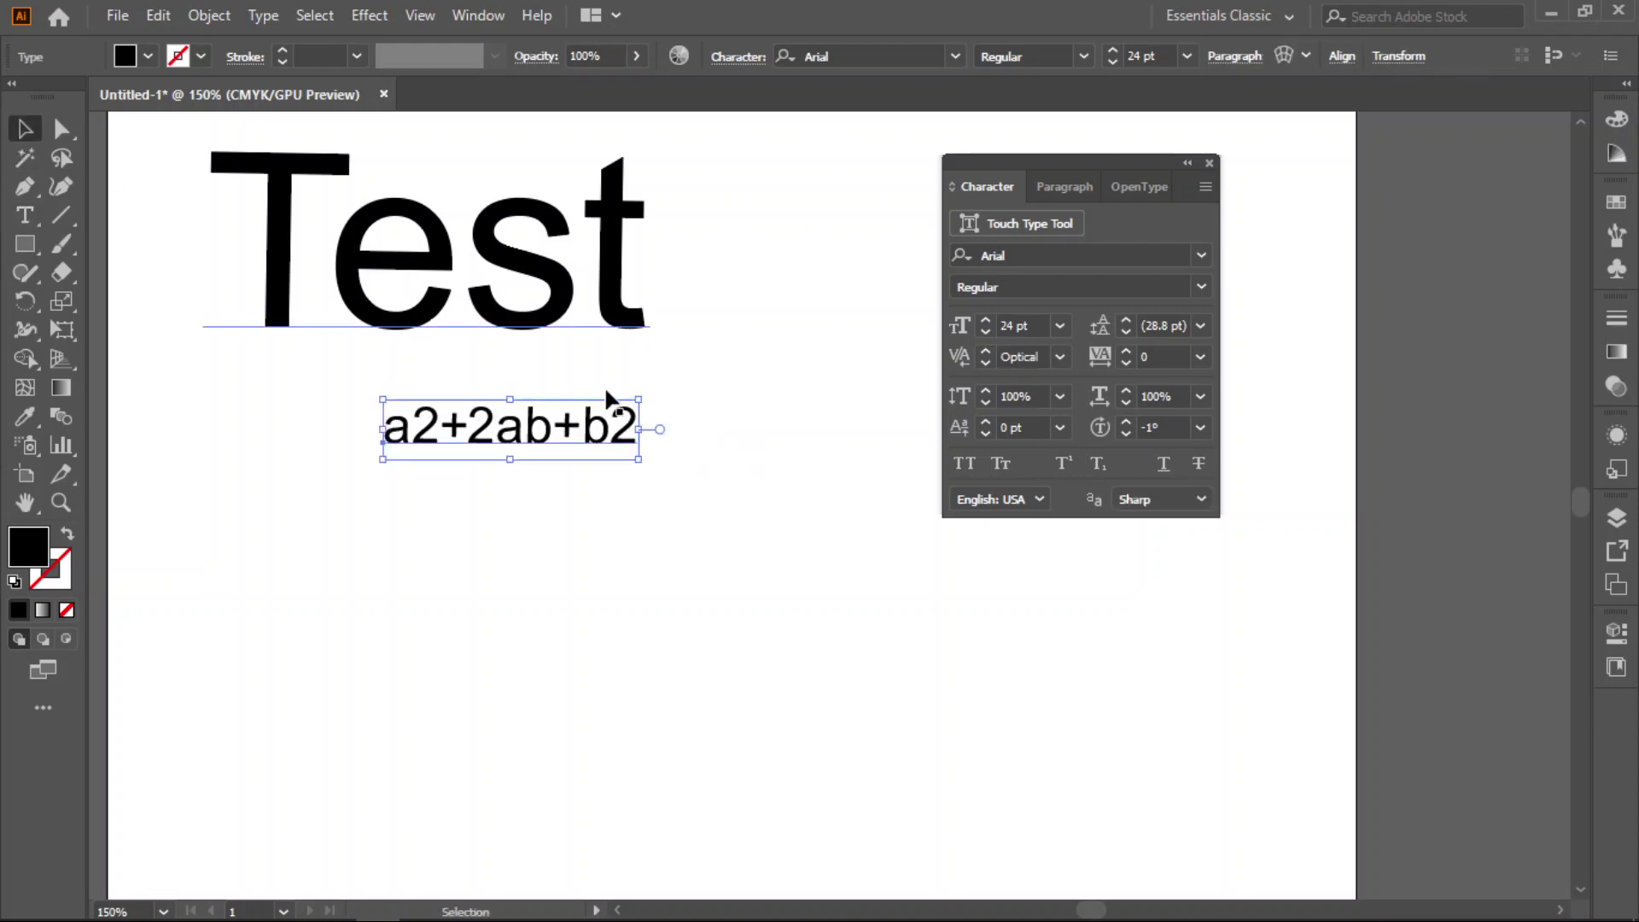
{"action": "left_click_drag", "start_coordinate": [510, 464], "coordinate": [509, 516]}
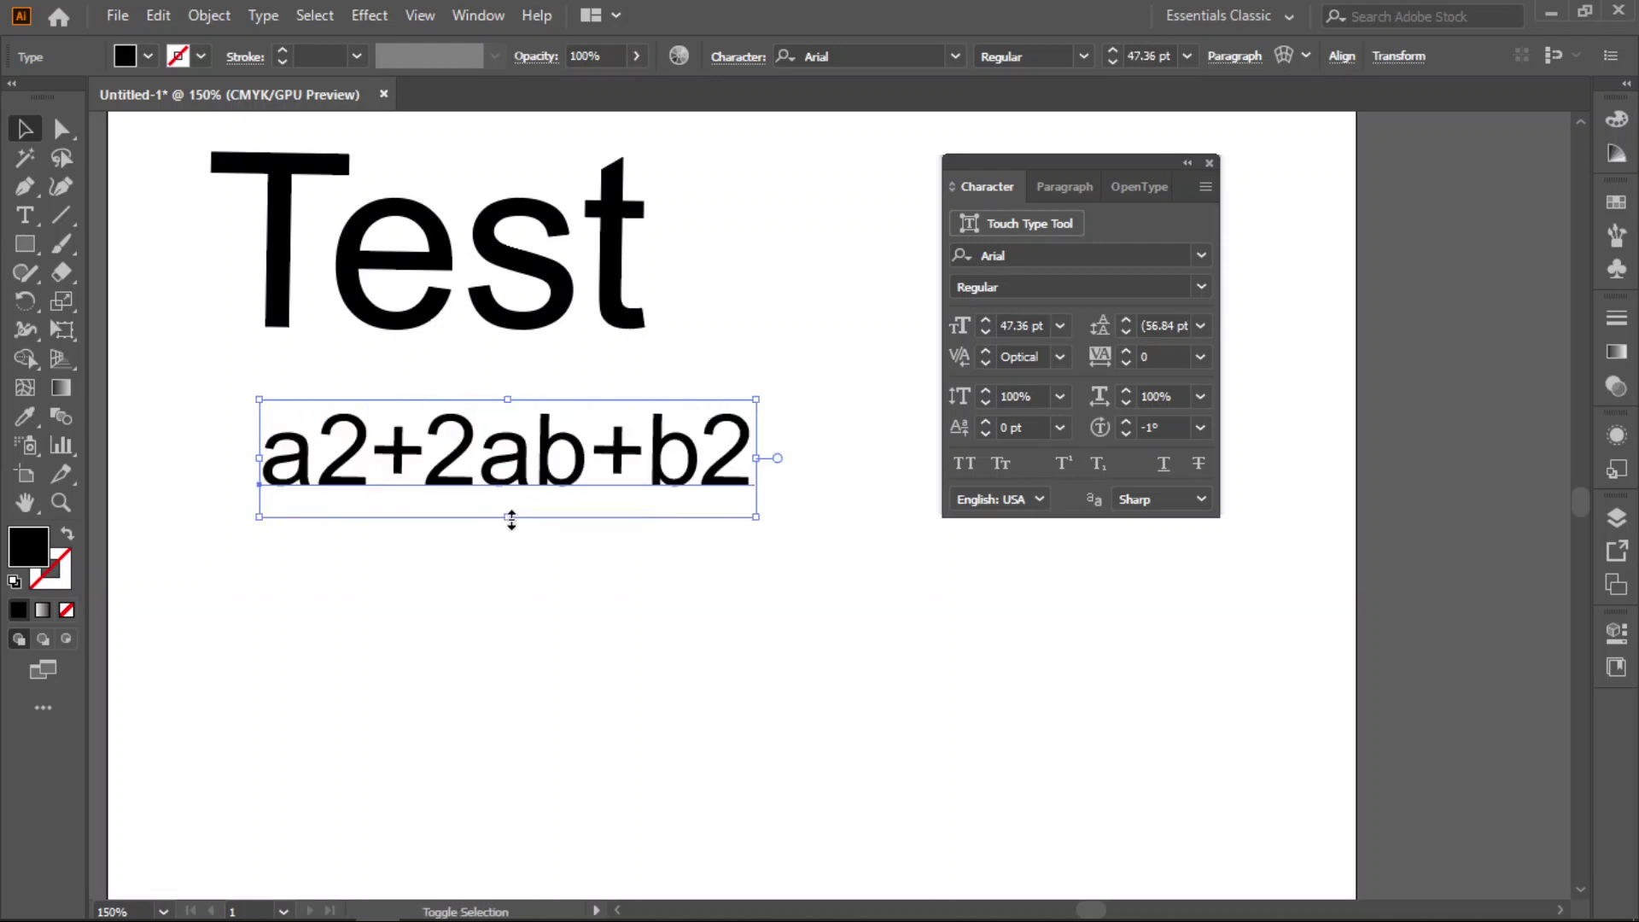
Step: Superscript the 2 after "a" and the 2 after "b" in the formula, and move the formula up closer beneath "Test"
{"action": "left_click", "coordinate": [32, 222]}
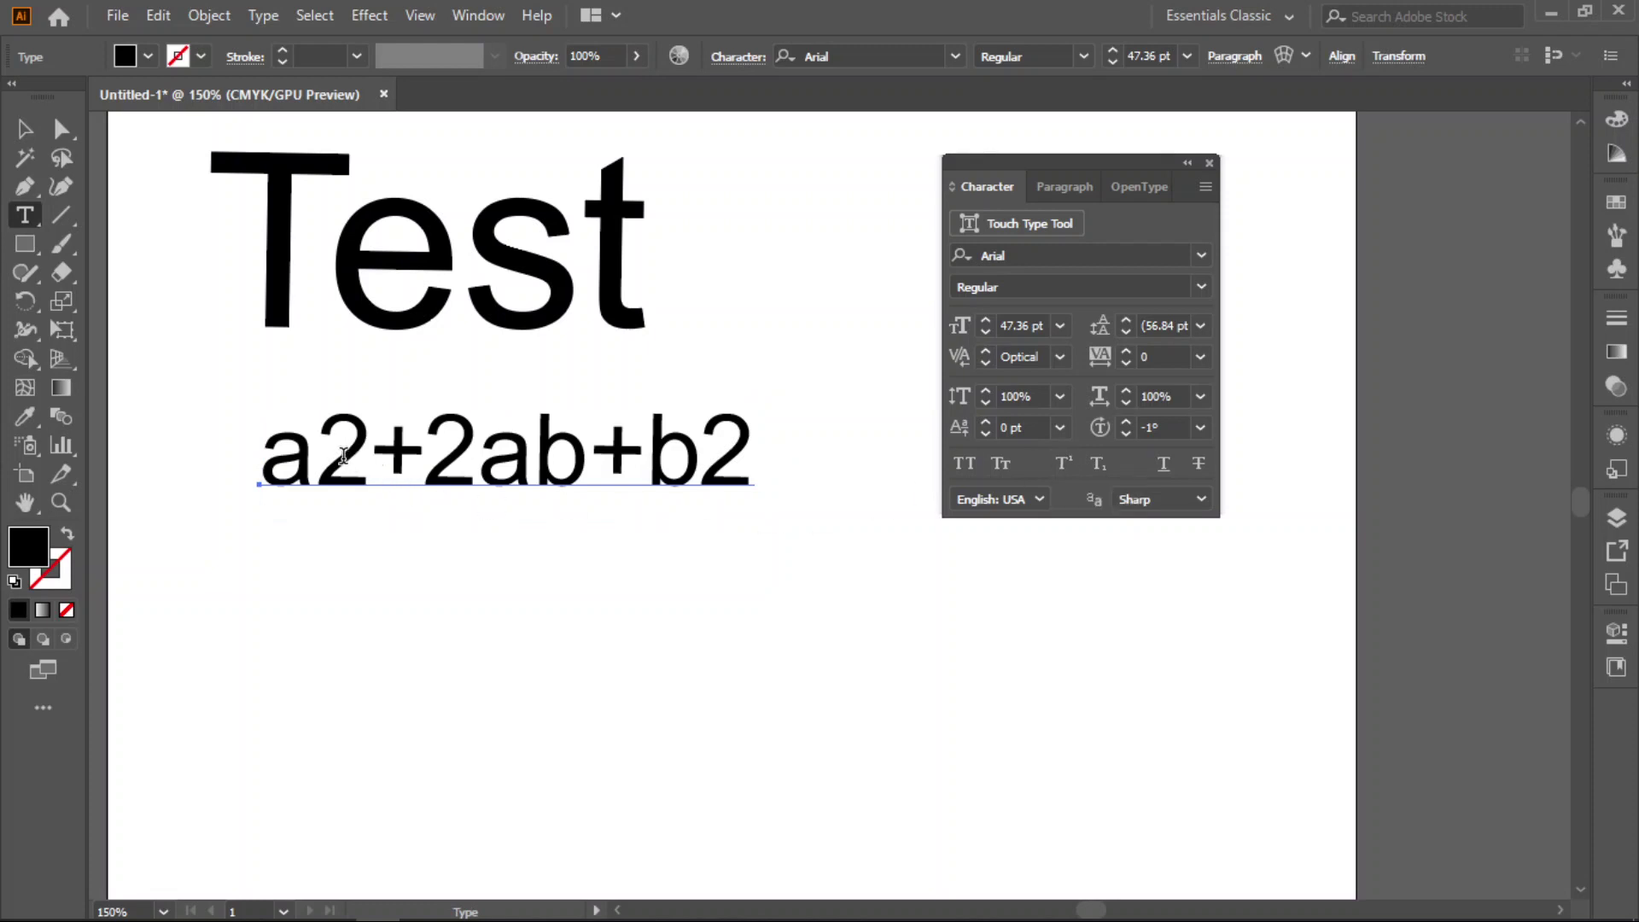
{"action": "left_click_drag", "start_coordinate": [317, 453], "coordinate": [368, 453]}
{"action": "left_click", "coordinate": [747, 444], "text": "shift"}
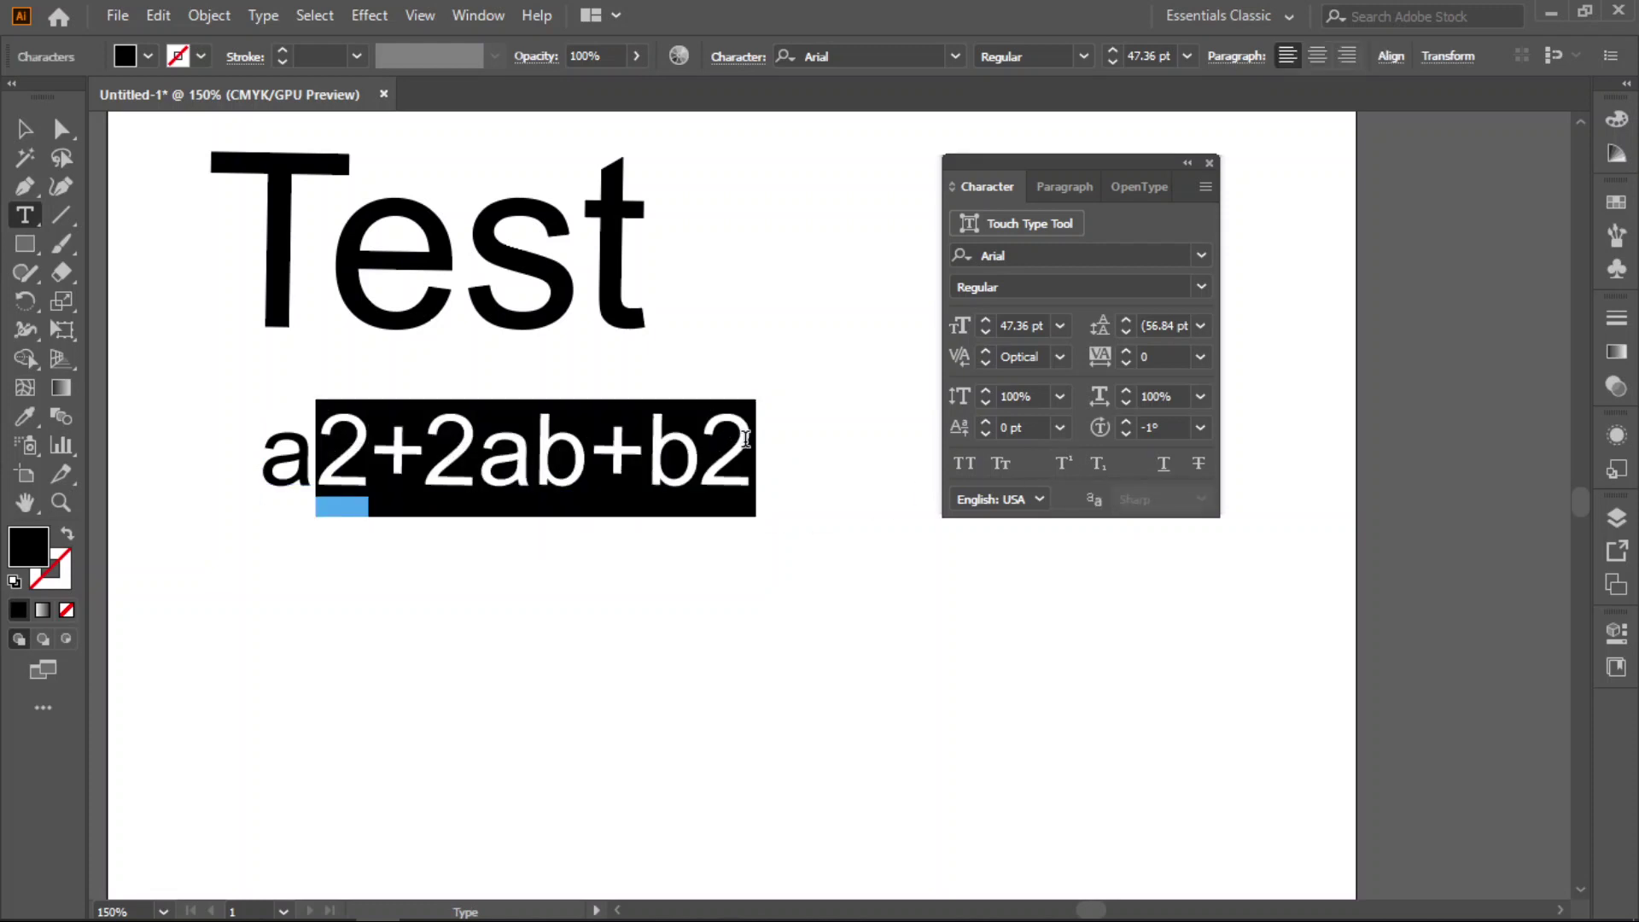
{"action": "left_click_drag", "start_coordinate": [347, 453], "coordinate": [318, 453]}
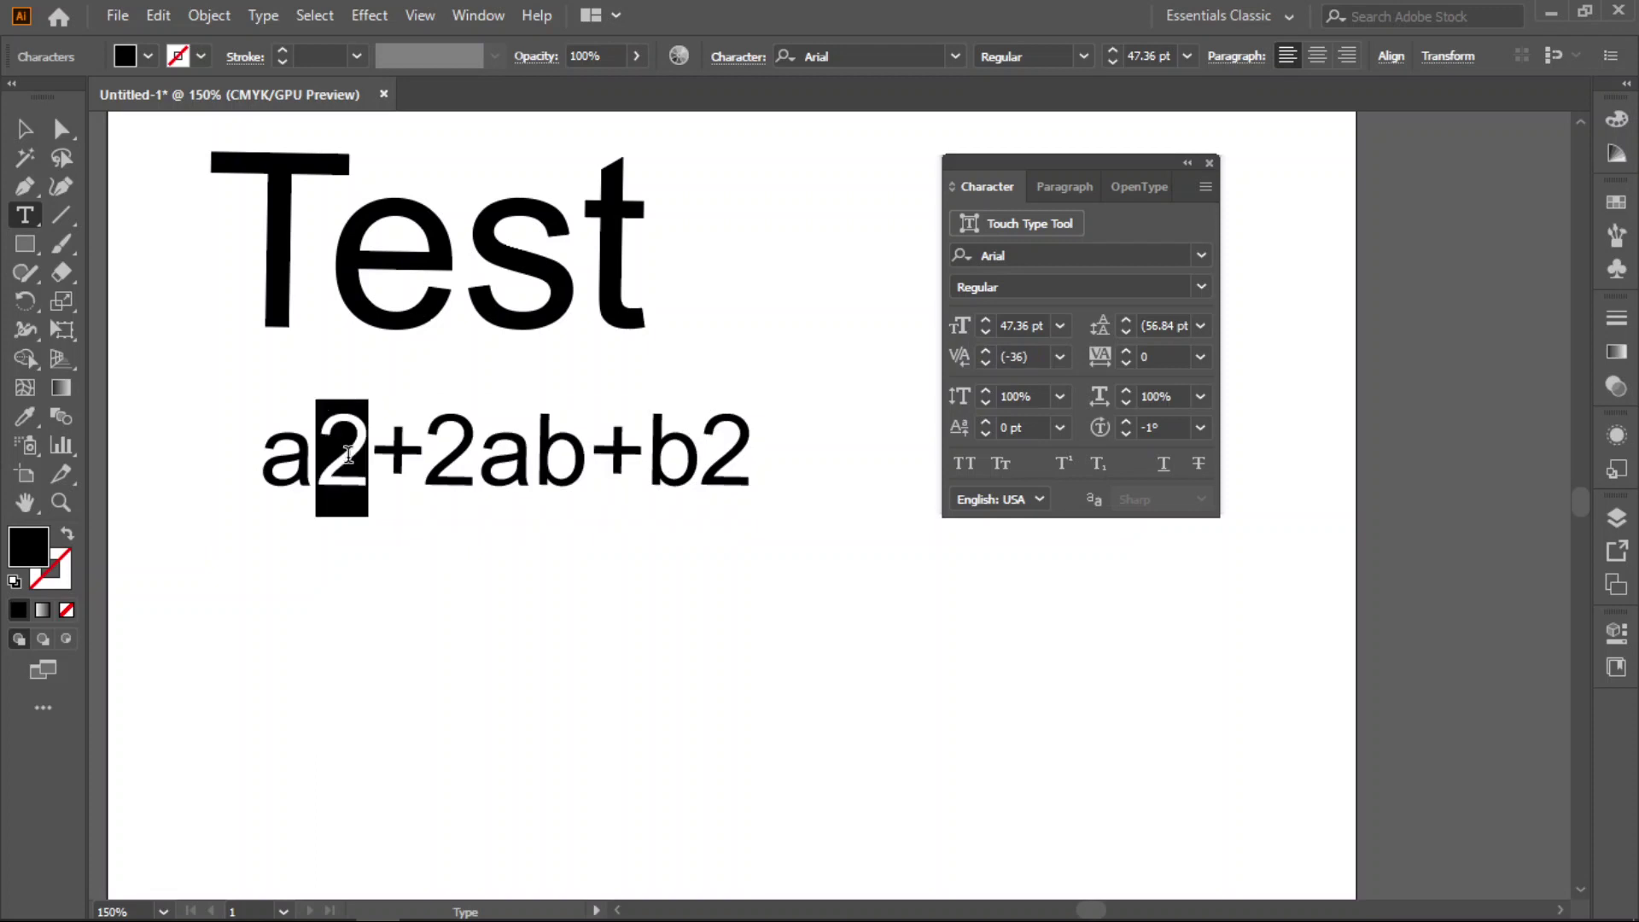
{"action": "left_click", "coordinate": [1062, 464]}
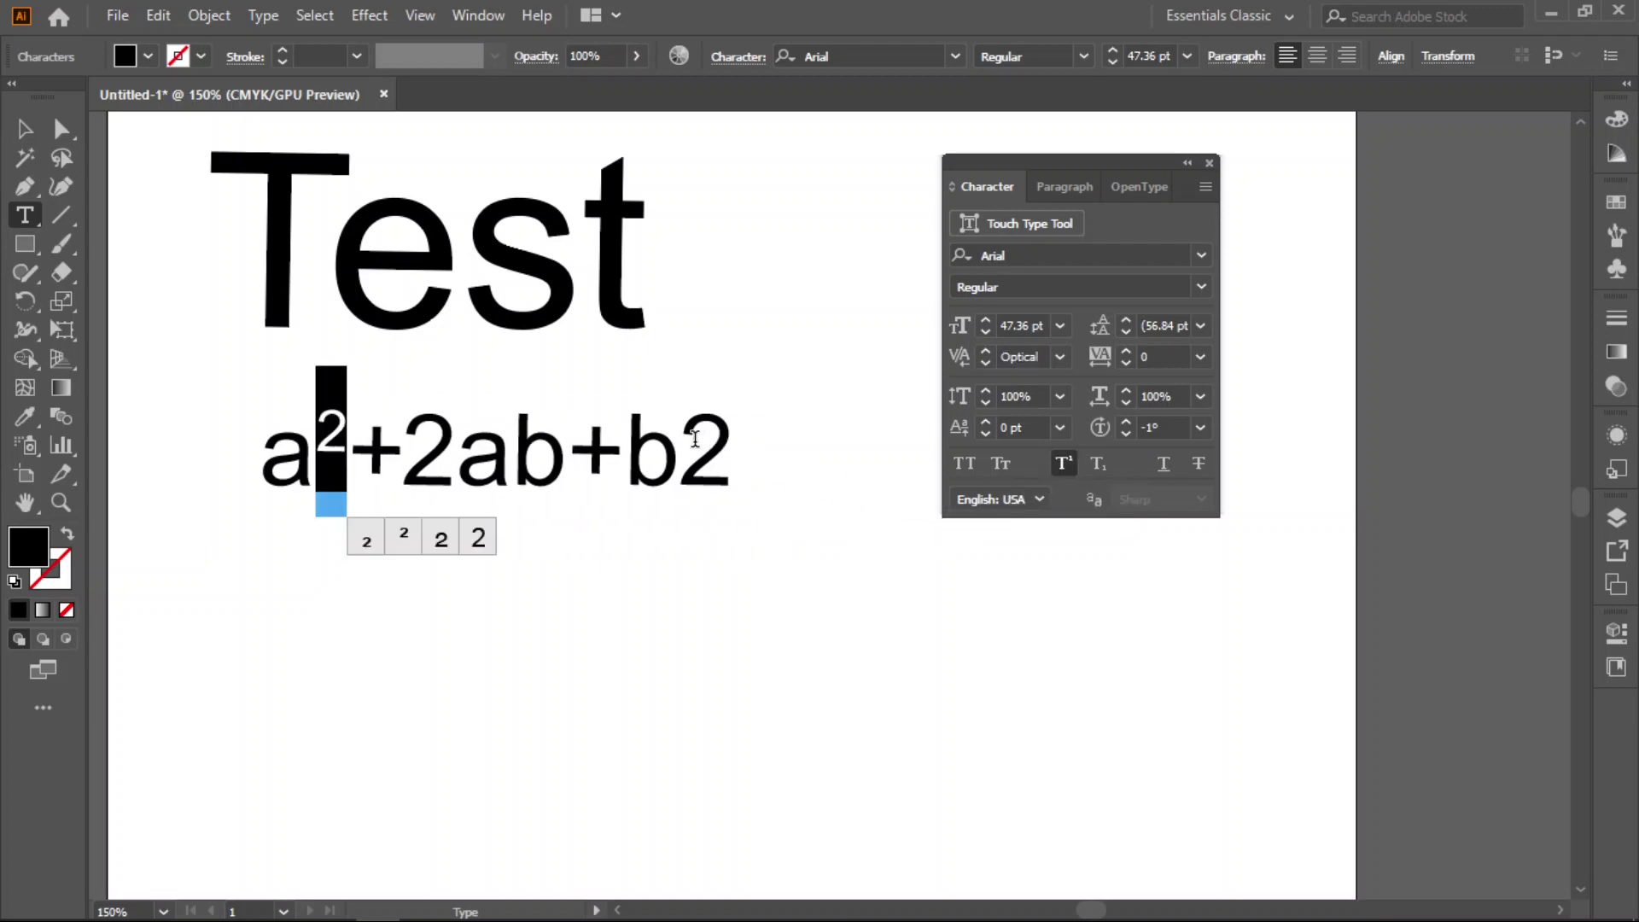
{"action": "left_click_drag", "start_coordinate": [733, 452], "coordinate": [677, 453]}
{"action": "left_click", "coordinate": [1065, 463]}
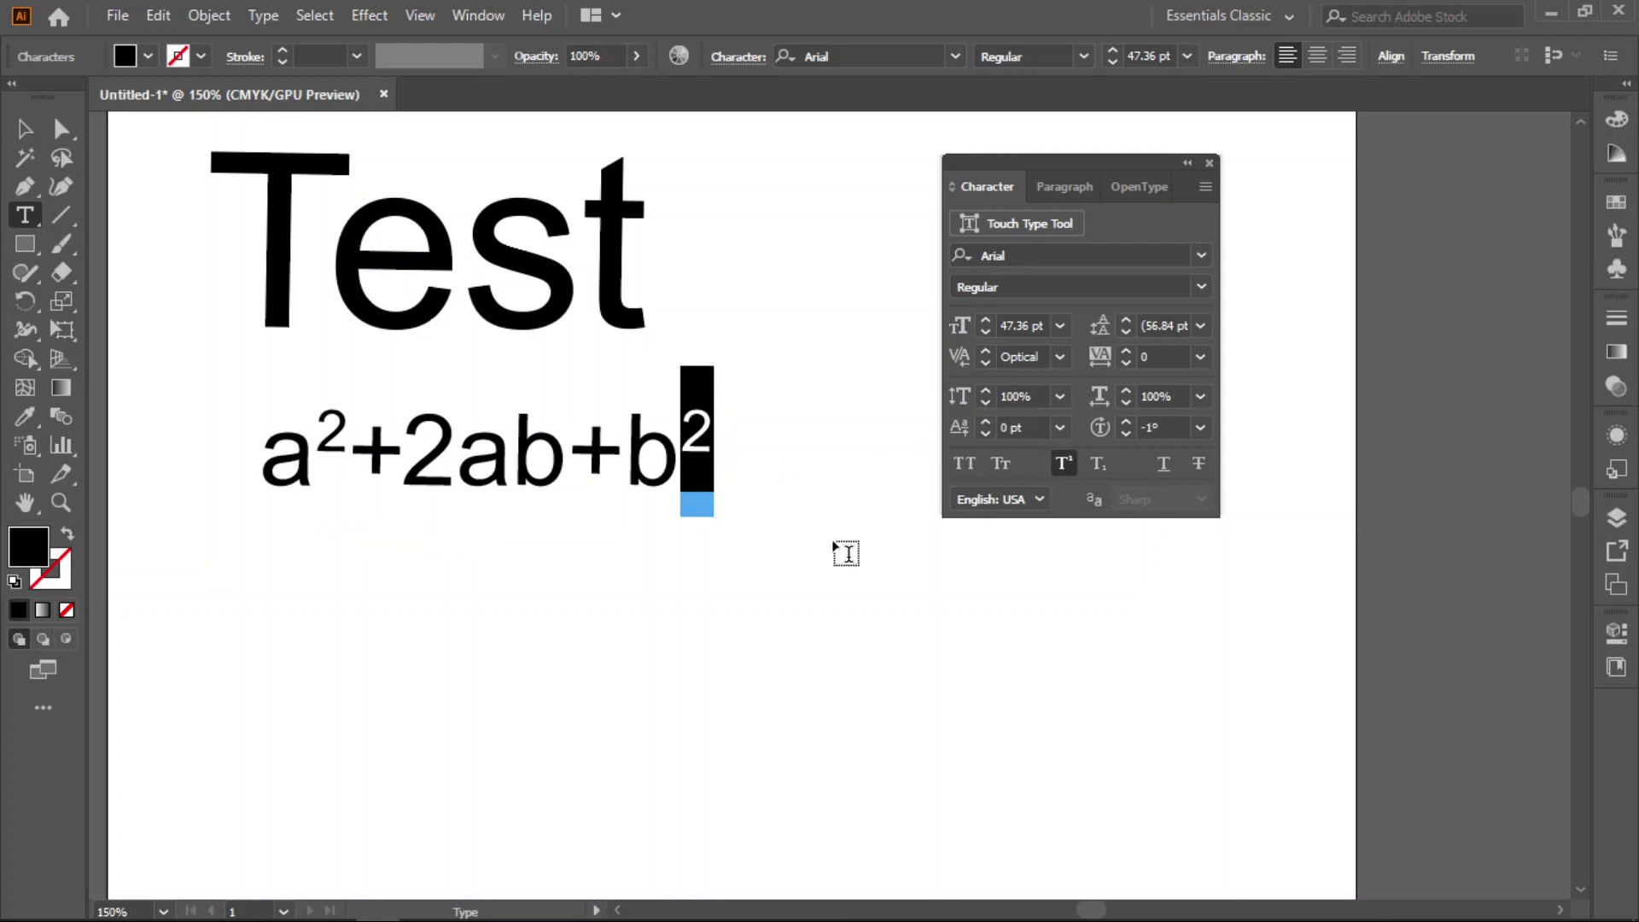
{"action": "left_click", "coordinate": [24, 129]}
{"action": "left_click", "coordinate": [644, 684]}
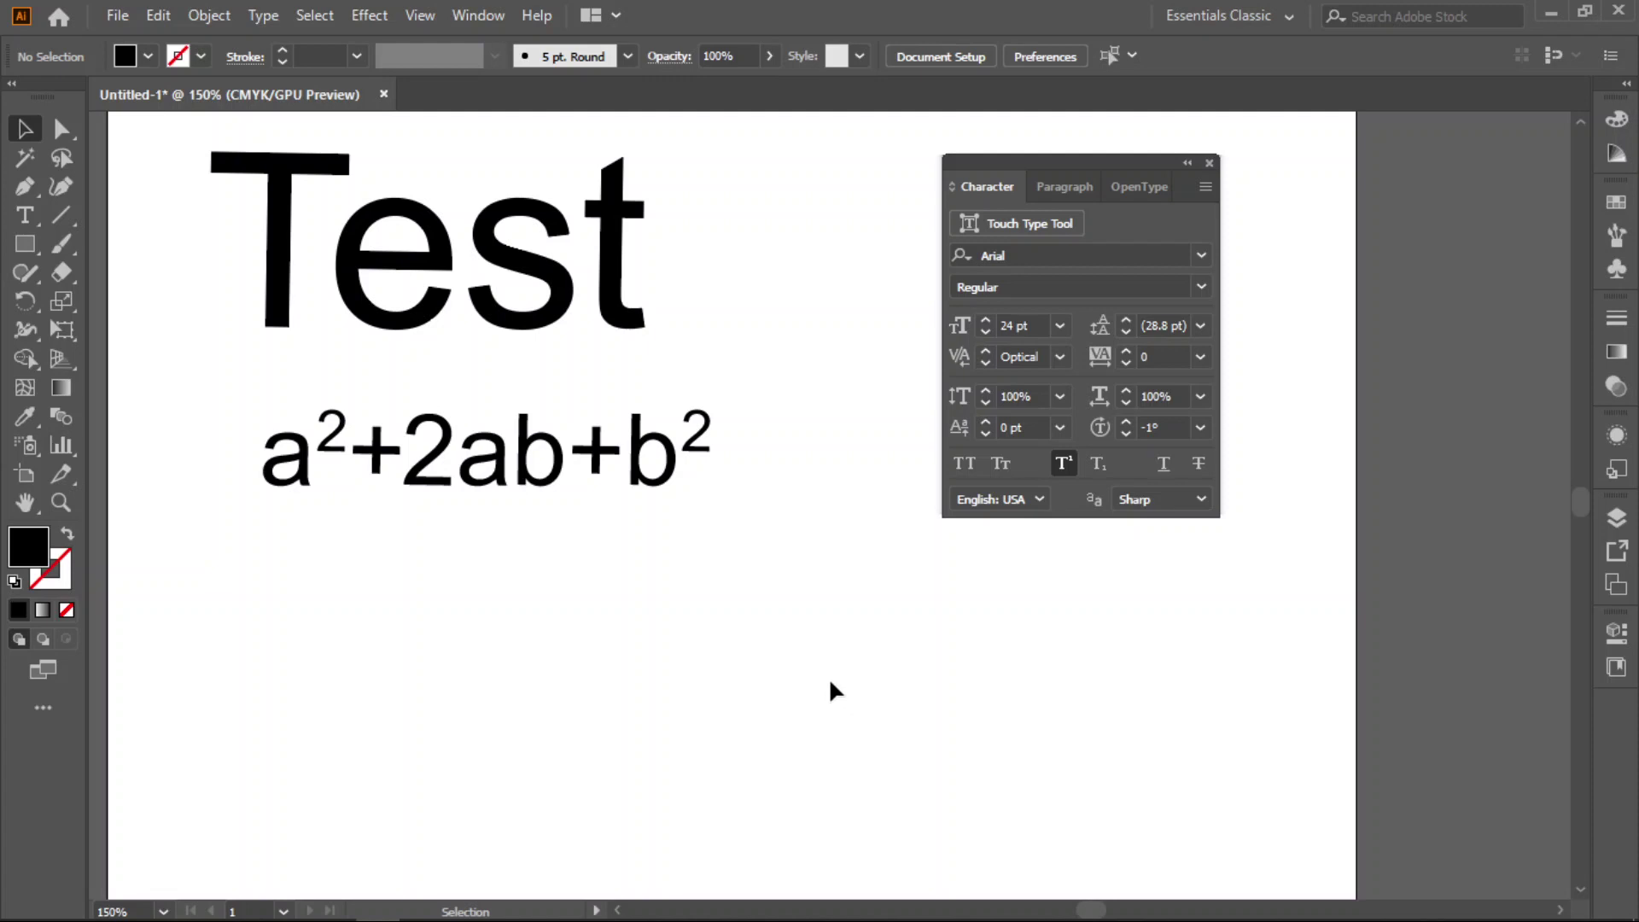
{"action": "left_click_drag", "start_coordinate": [636, 453], "coordinate": [617, 411]}
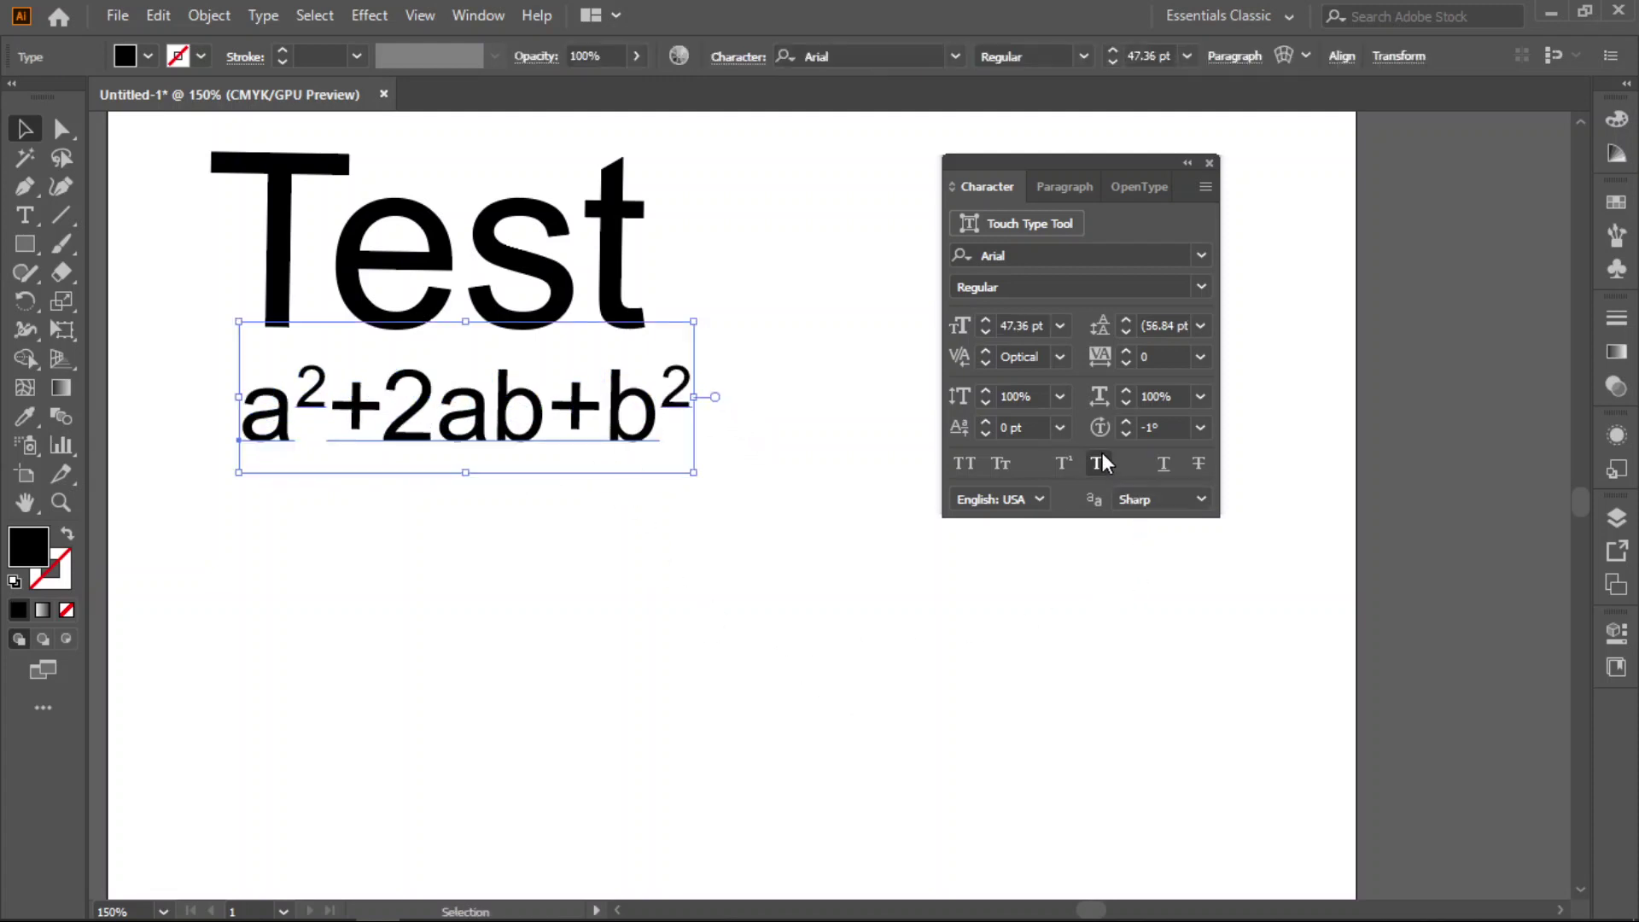
{"action": "left_click", "coordinate": [718, 665]}
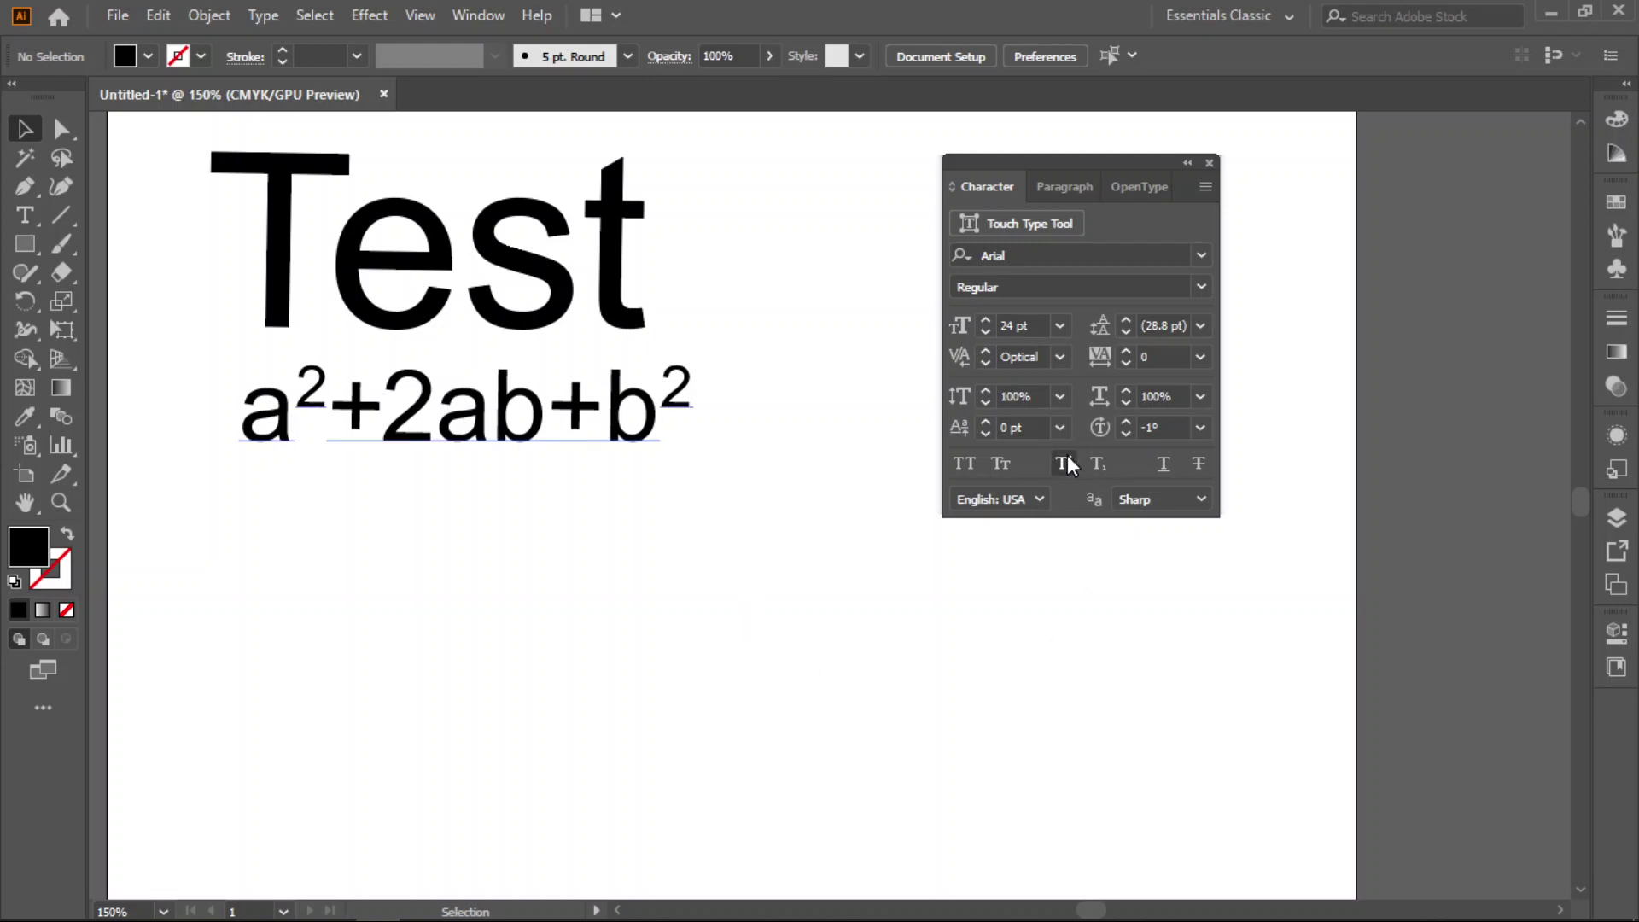
Step: Create a point text reading "H2O" below the formula, enlarge it proportionally to about 72 pt, and move it up beneath the formula
{"action": "left_click", "coordinate": [24, 215]}
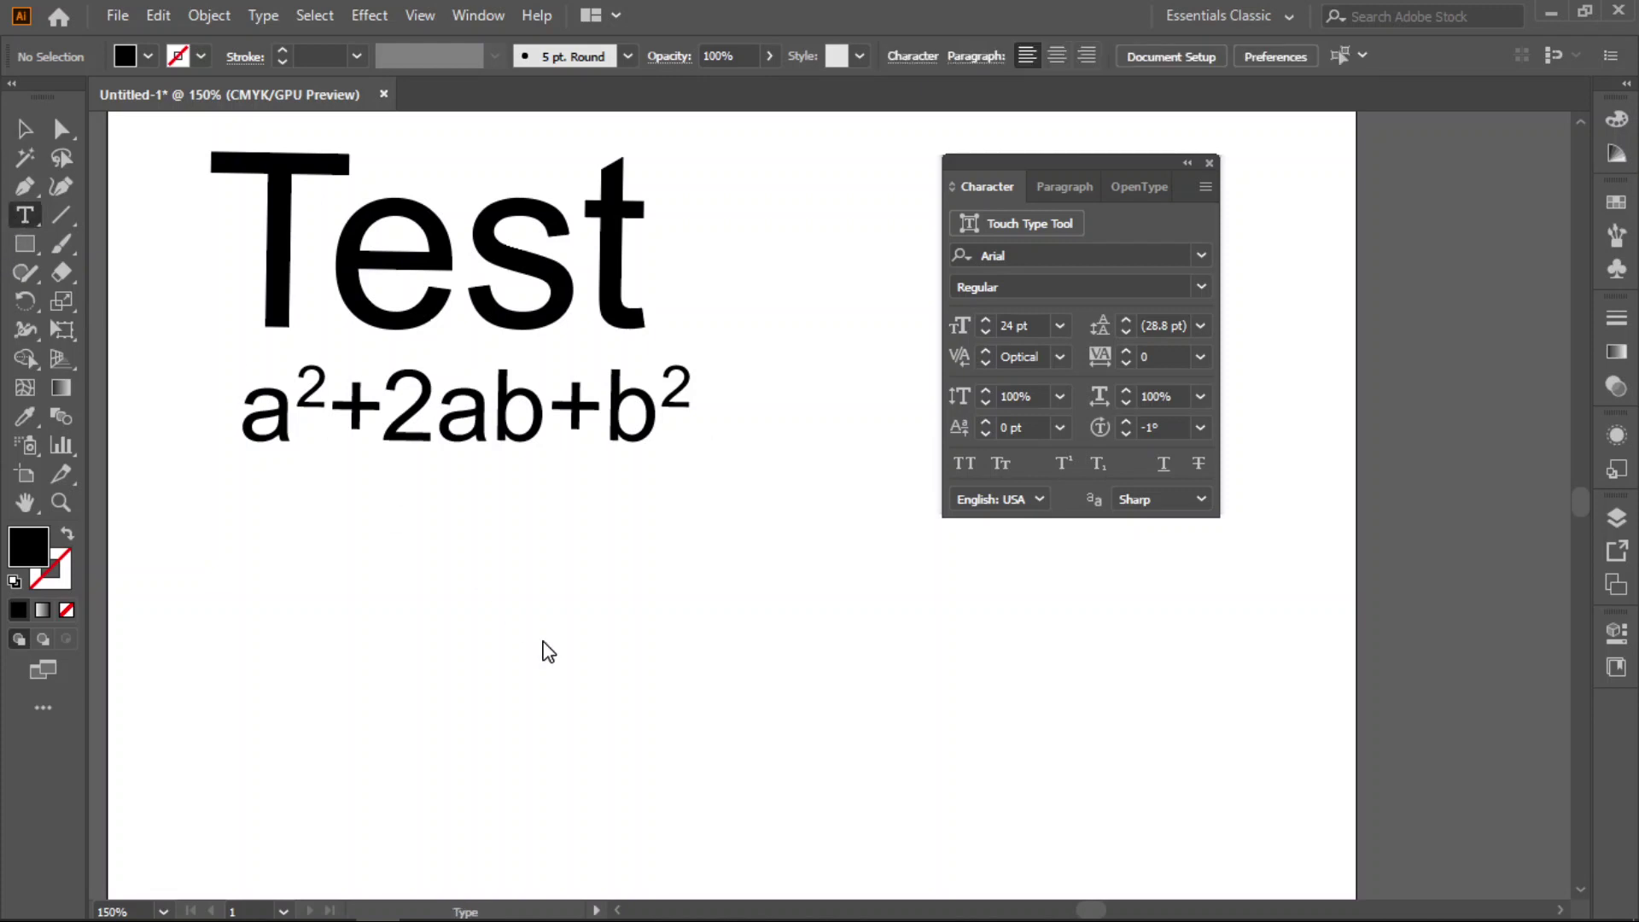
{"action": "left_click", "coordinate": [551, 641]}
{"action": "type", "text": "H"}
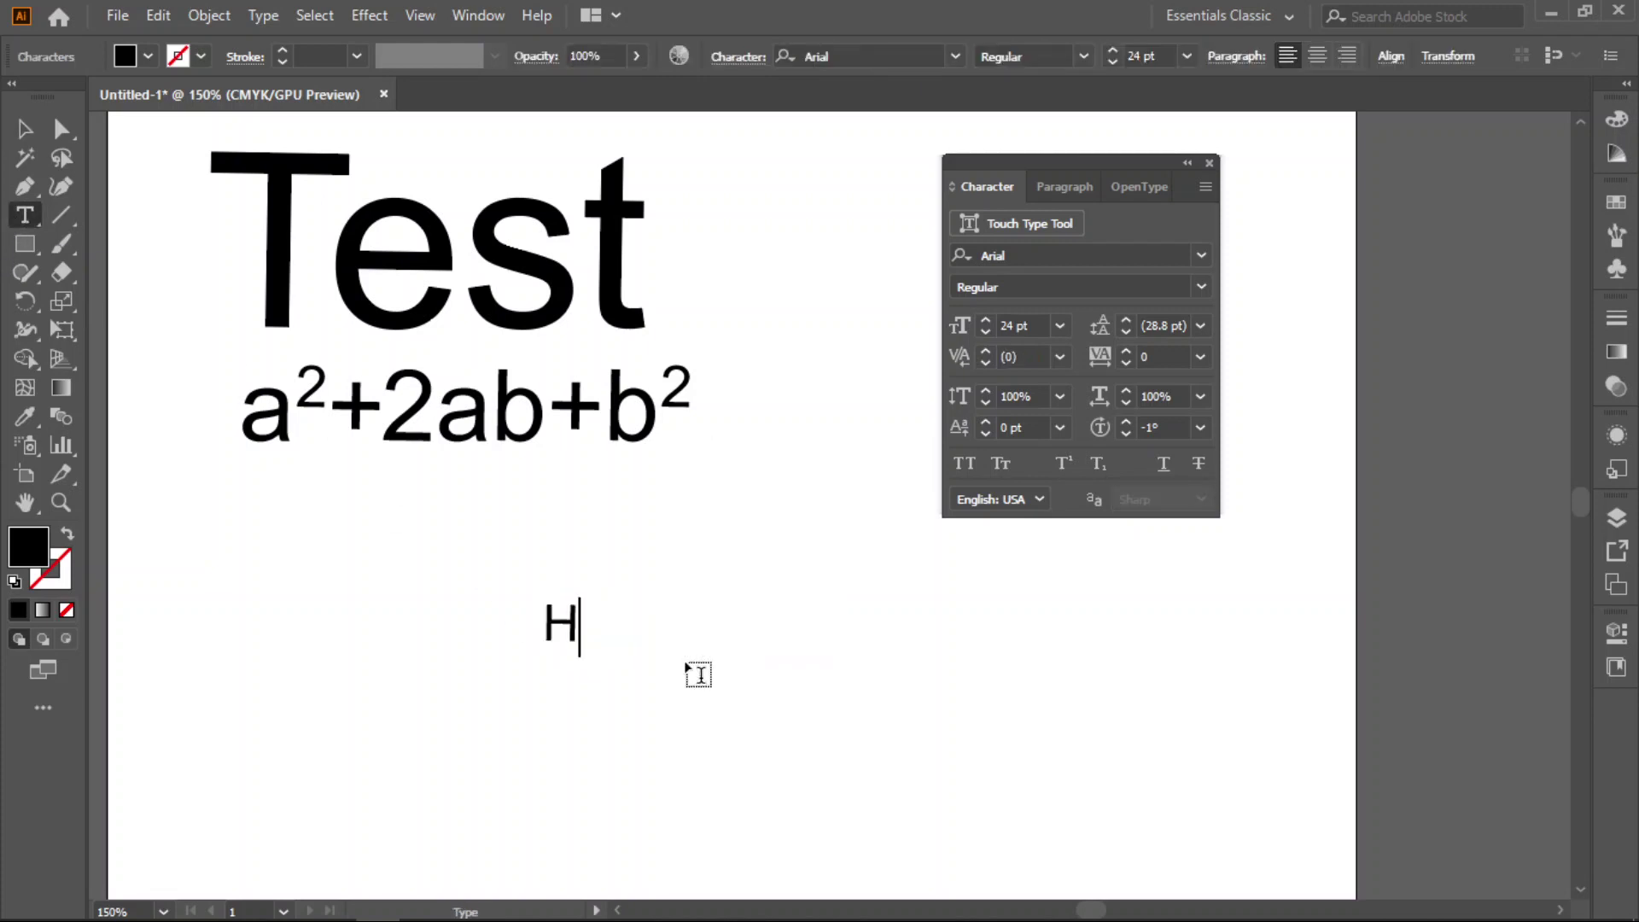
{"action": "type", "text": "2O"}
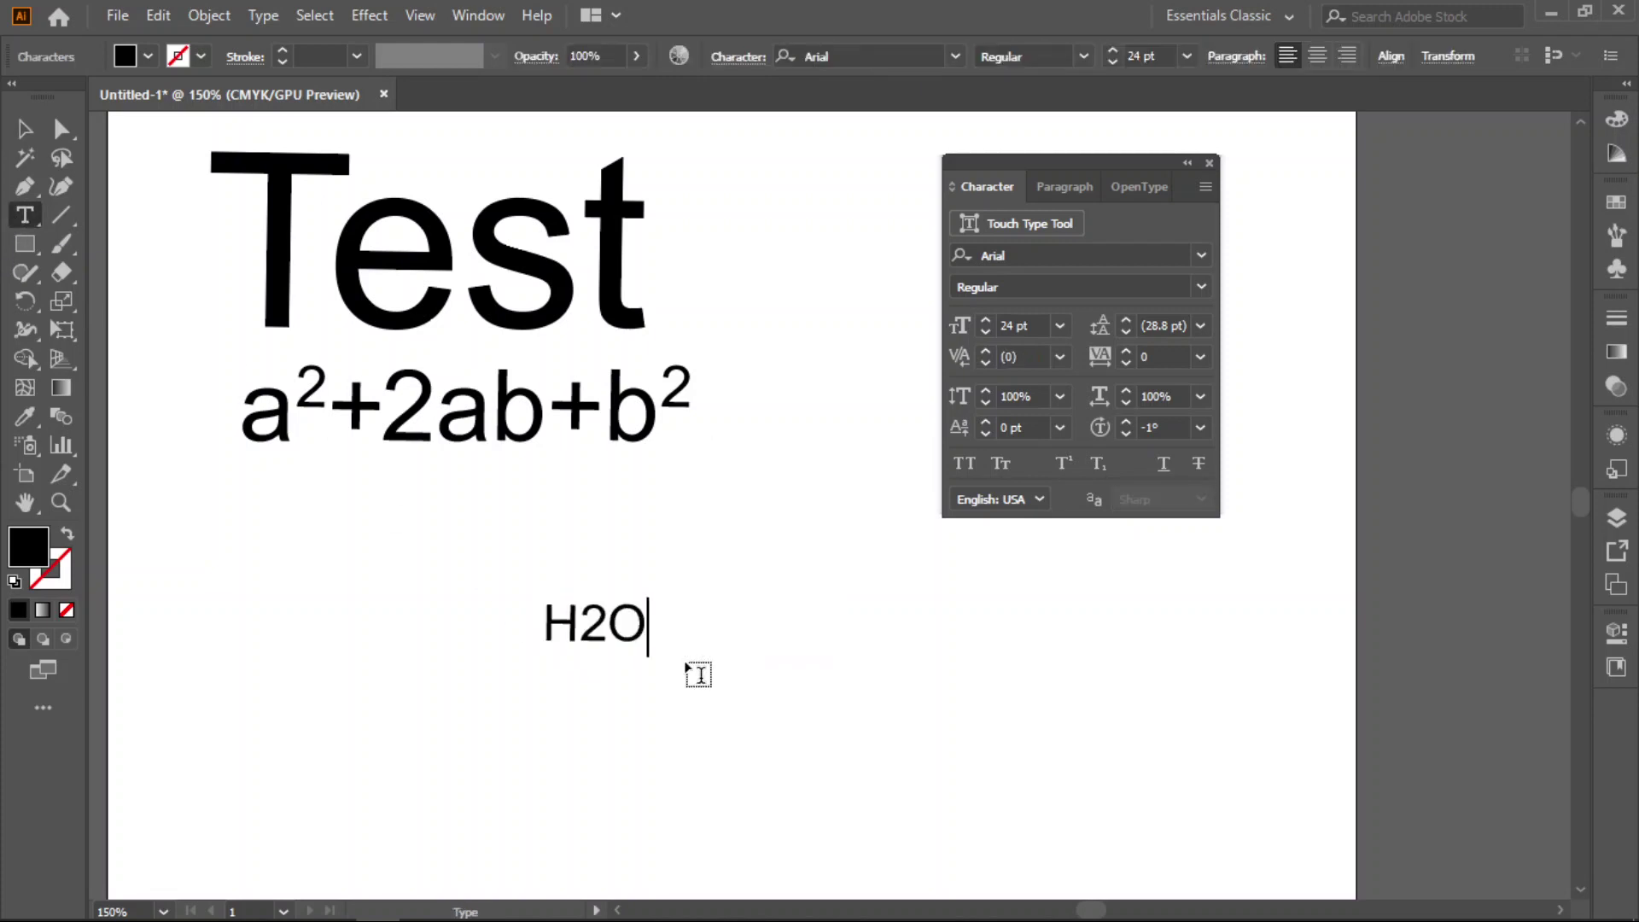
{"action": "left_click", "coordinate": [21, 134]}
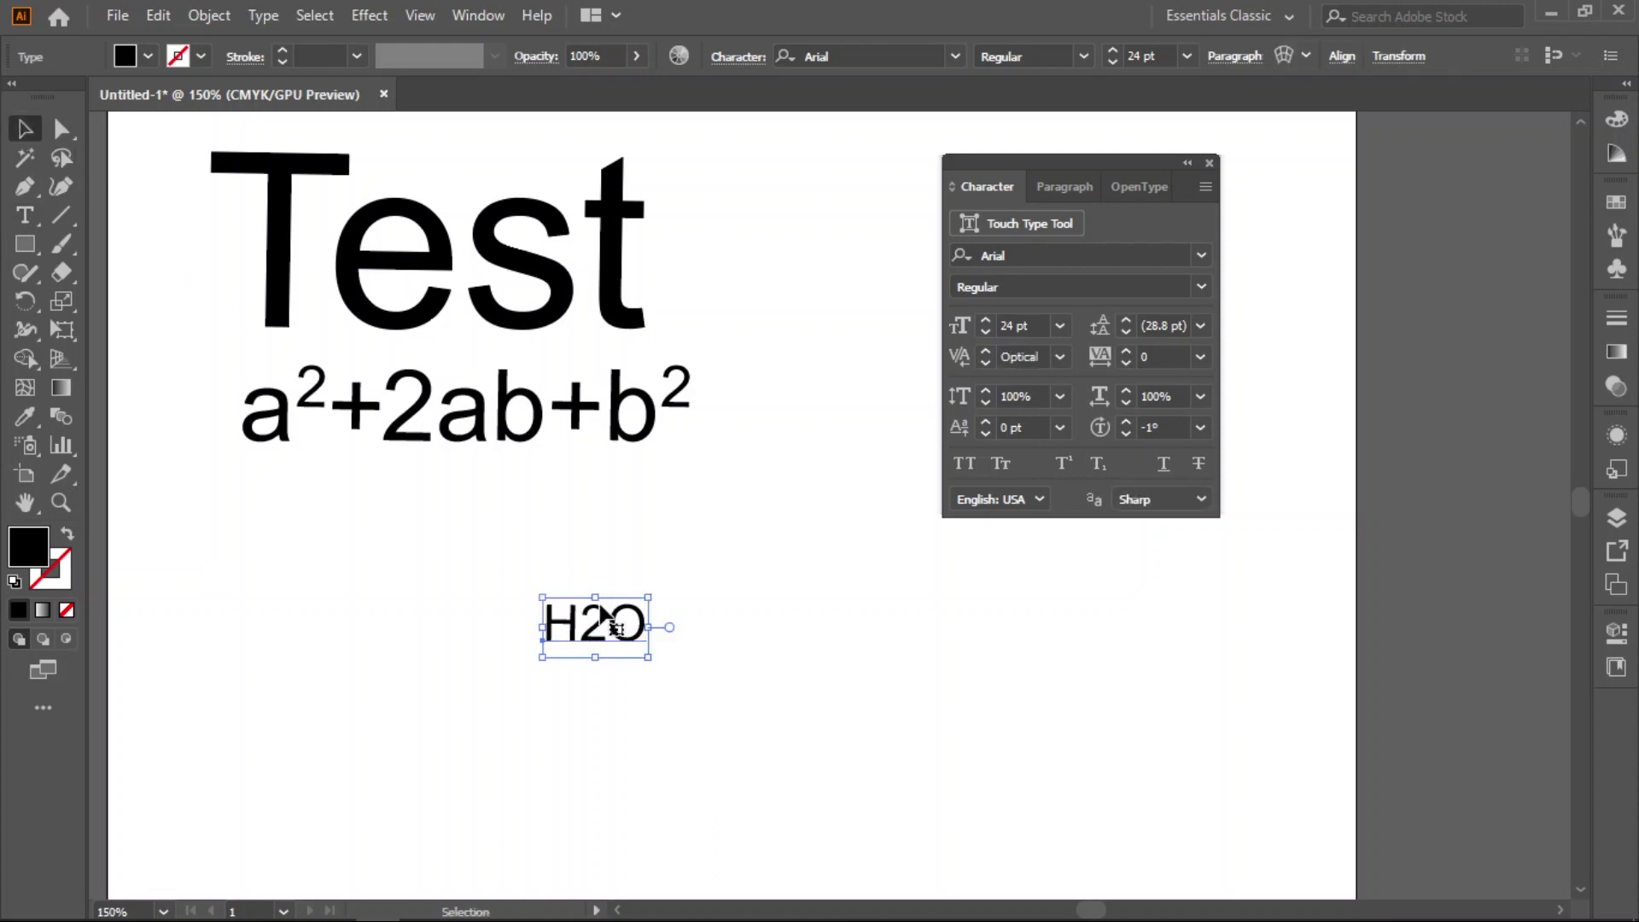
{"action": "left_click_drag", "start_coordinate": [597, 659], "coordinate": [593, 774]}
{"action": "left_click_drag", "start_coordinate": [613, 662], "coordinate": [581, 534]}
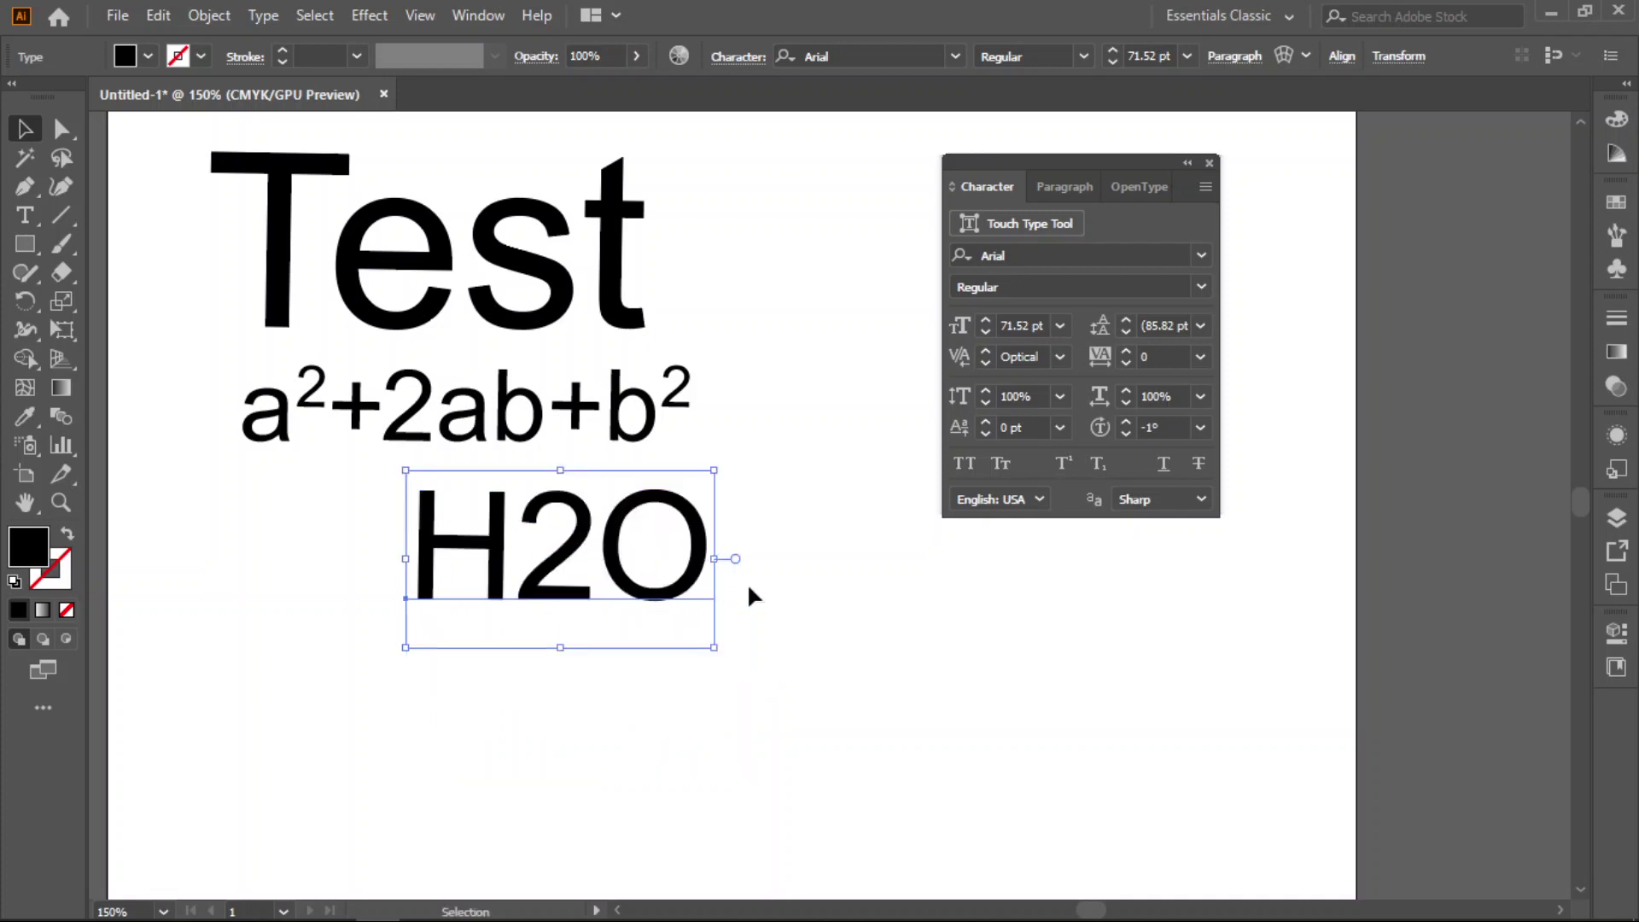
Step: Subscript the 2 in "H2O" and move the text so it aligns with the left edge of the formula above
{"action": "left_click", "coordinate": [24, 215]}
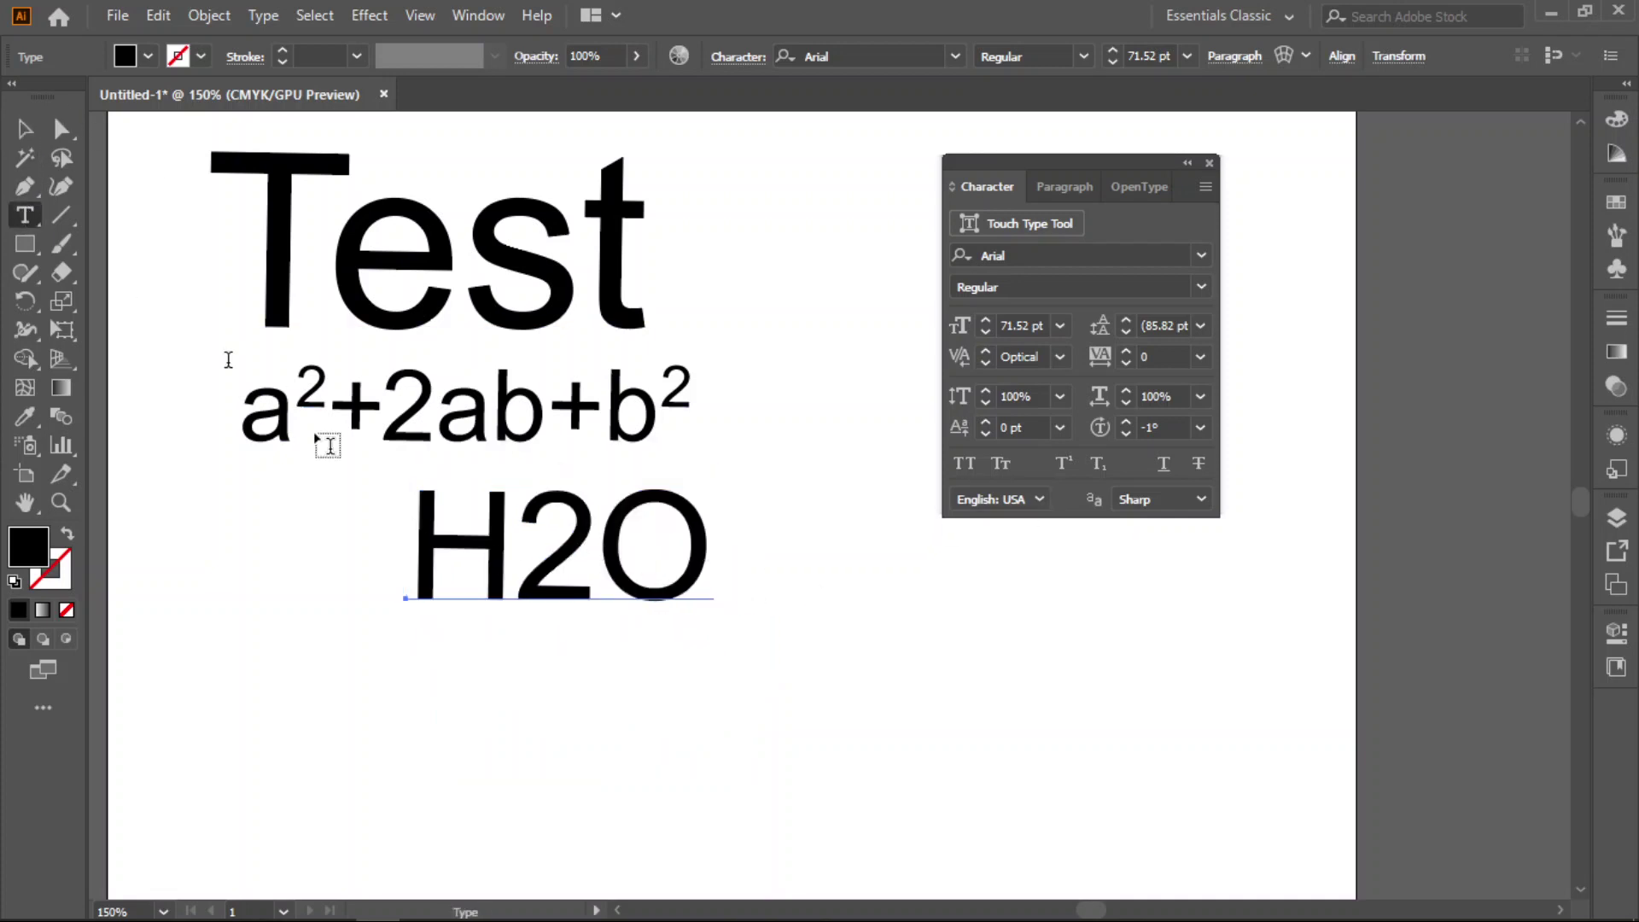
{"action": "left_click", "coordinate": [564, 543]}
{"action": "double_click", "coordinate": [560, 543]}
{"action": "left_click", "coordinate": [557, 543]}
{"action": "left_click_drag", "start_coordinate": [515, 544], "coordinate": [595, 543]}
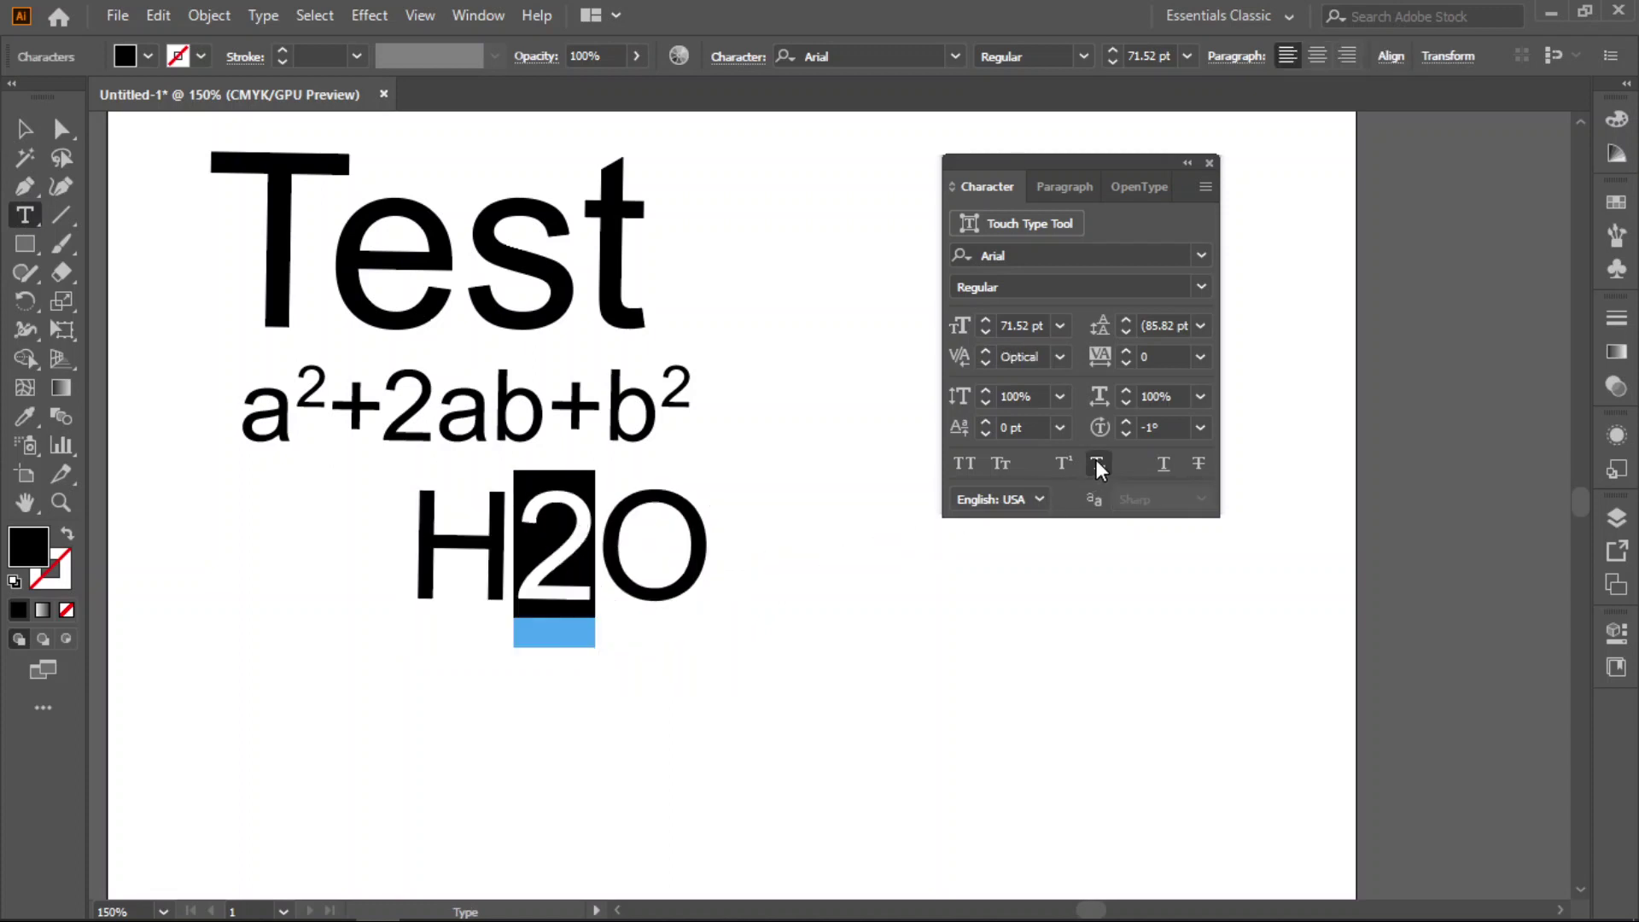
{"action": "left_click", "coordinate": [1097, 464]}
{"action": "left_click", "coordinate": [25, 132]}
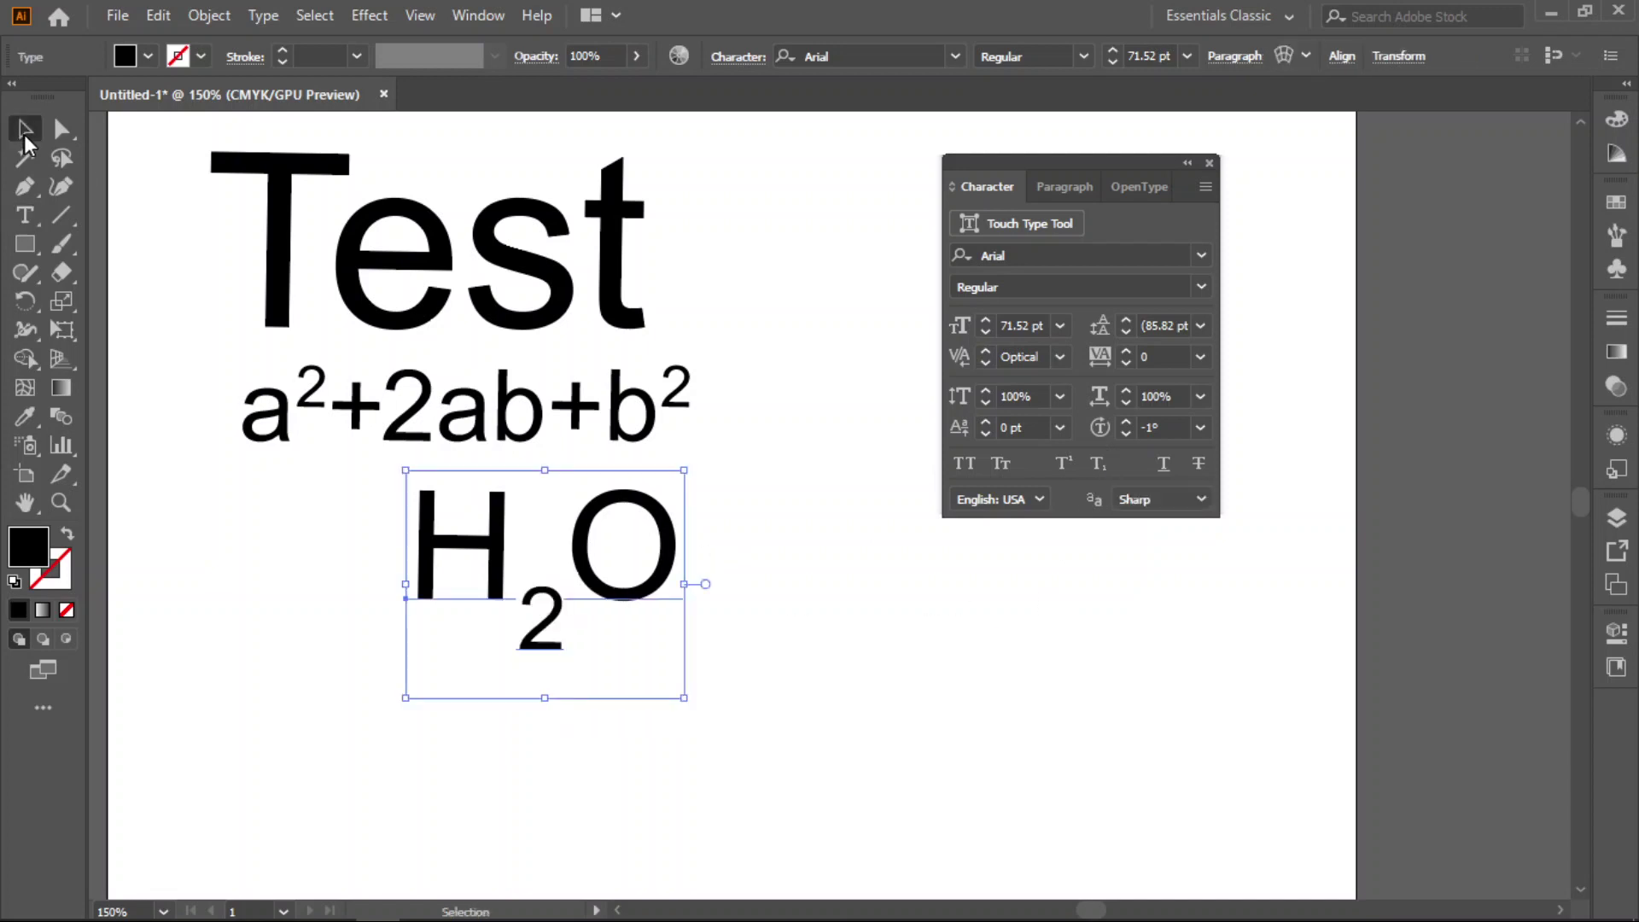
{"action": "left_click", "coordinate": [917, 698]}
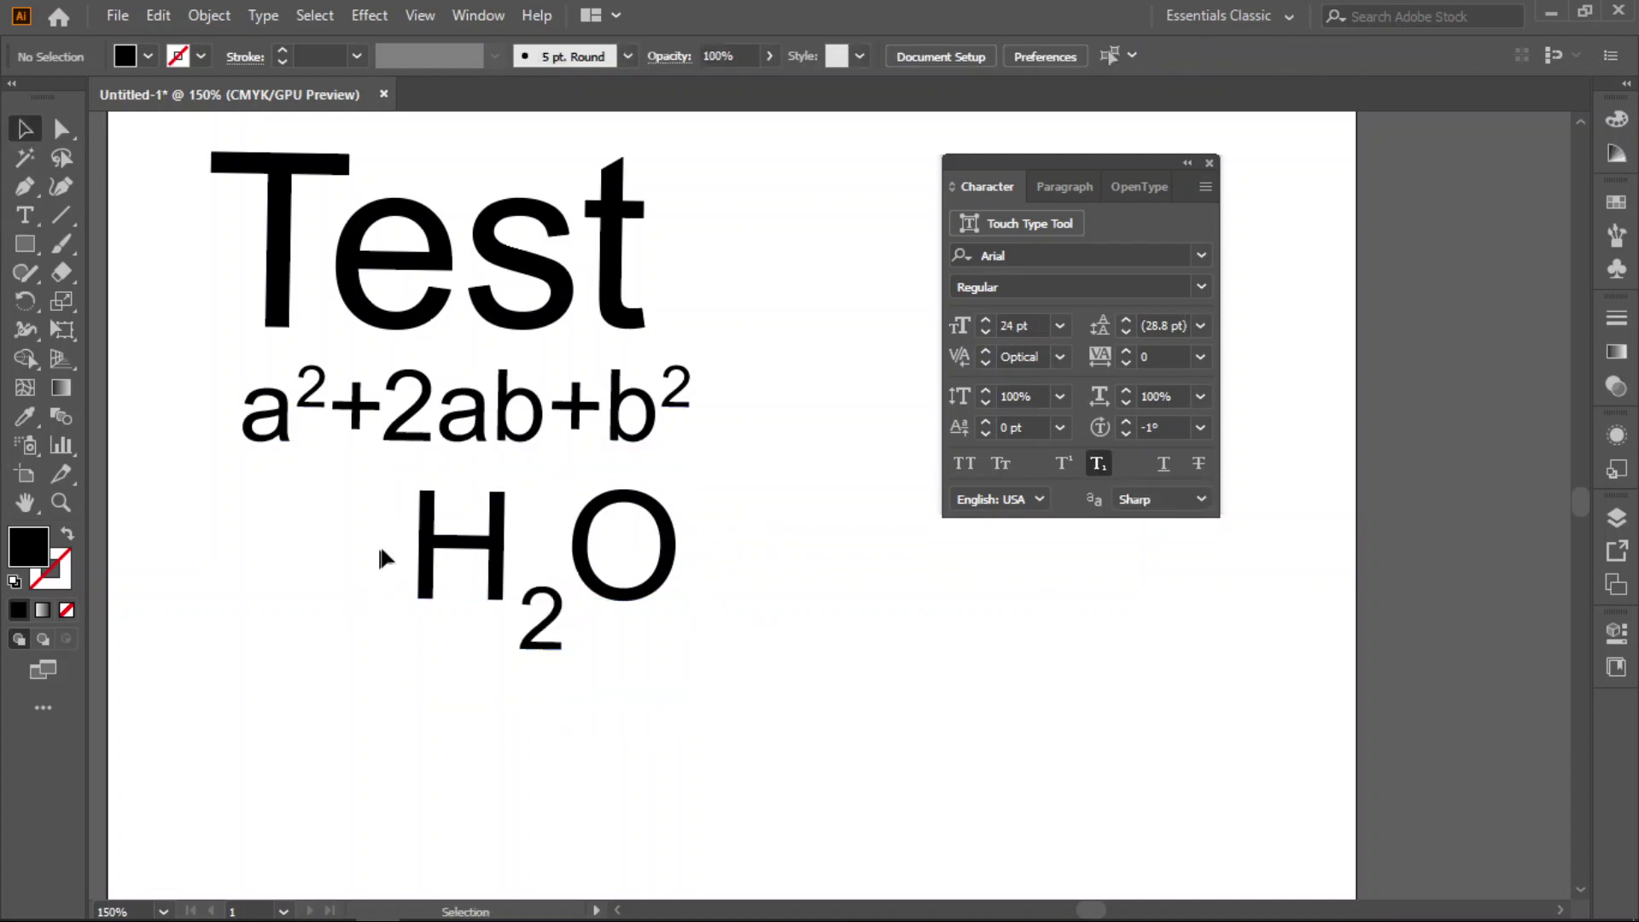
{"action": "left_click_drag", "start_coordinate": [582, 544], "coordinate": [416, 525]}
{"action": "left_click", "coordinate": [809, 634]}
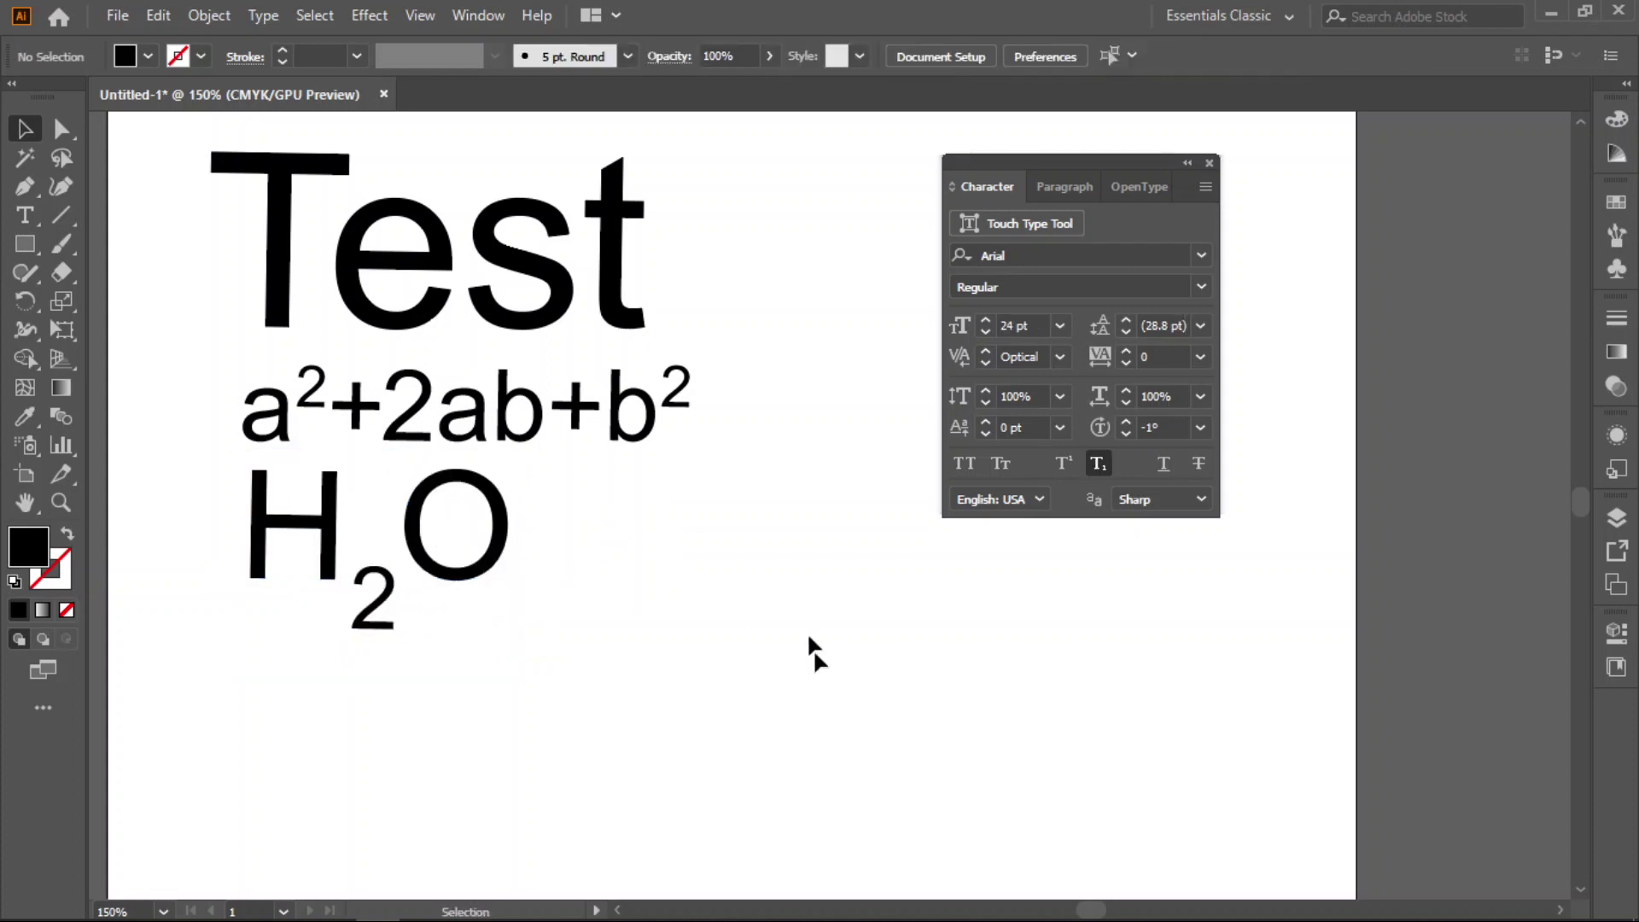
Step: Try Underline and Strikethrough on the "Test" text, and remove both effects again
{"action": "left_click", "coordinate": [495, 256]}
{"action": "left_click", "coordinate": [1162, 469]}
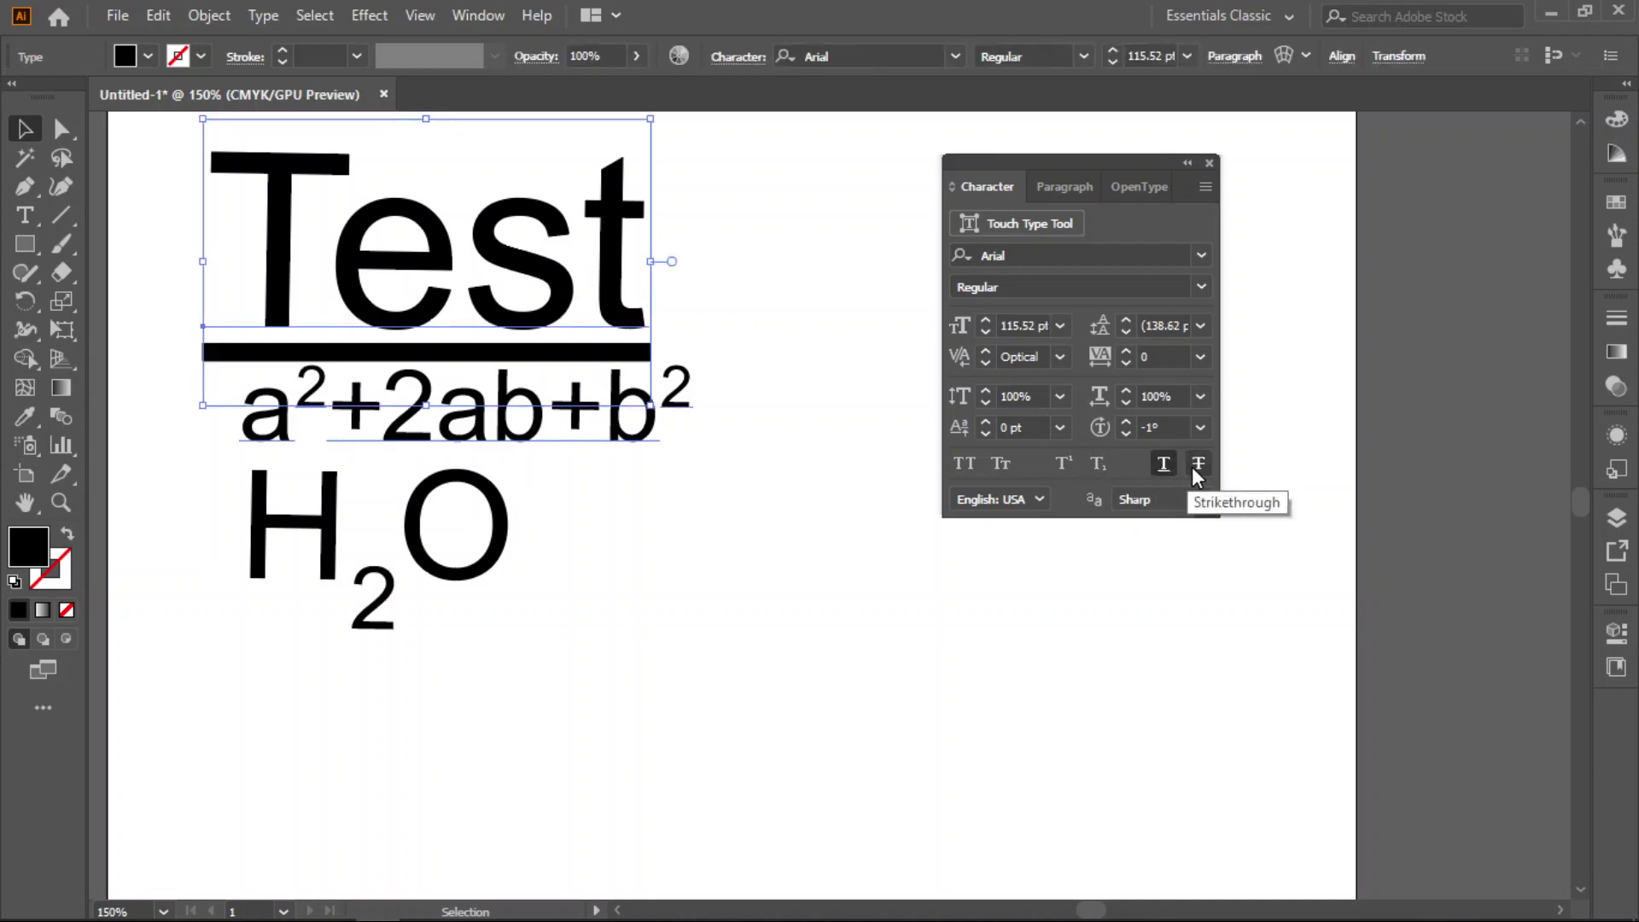
{"action": "left_click", "coordinate": [1192, 466]}
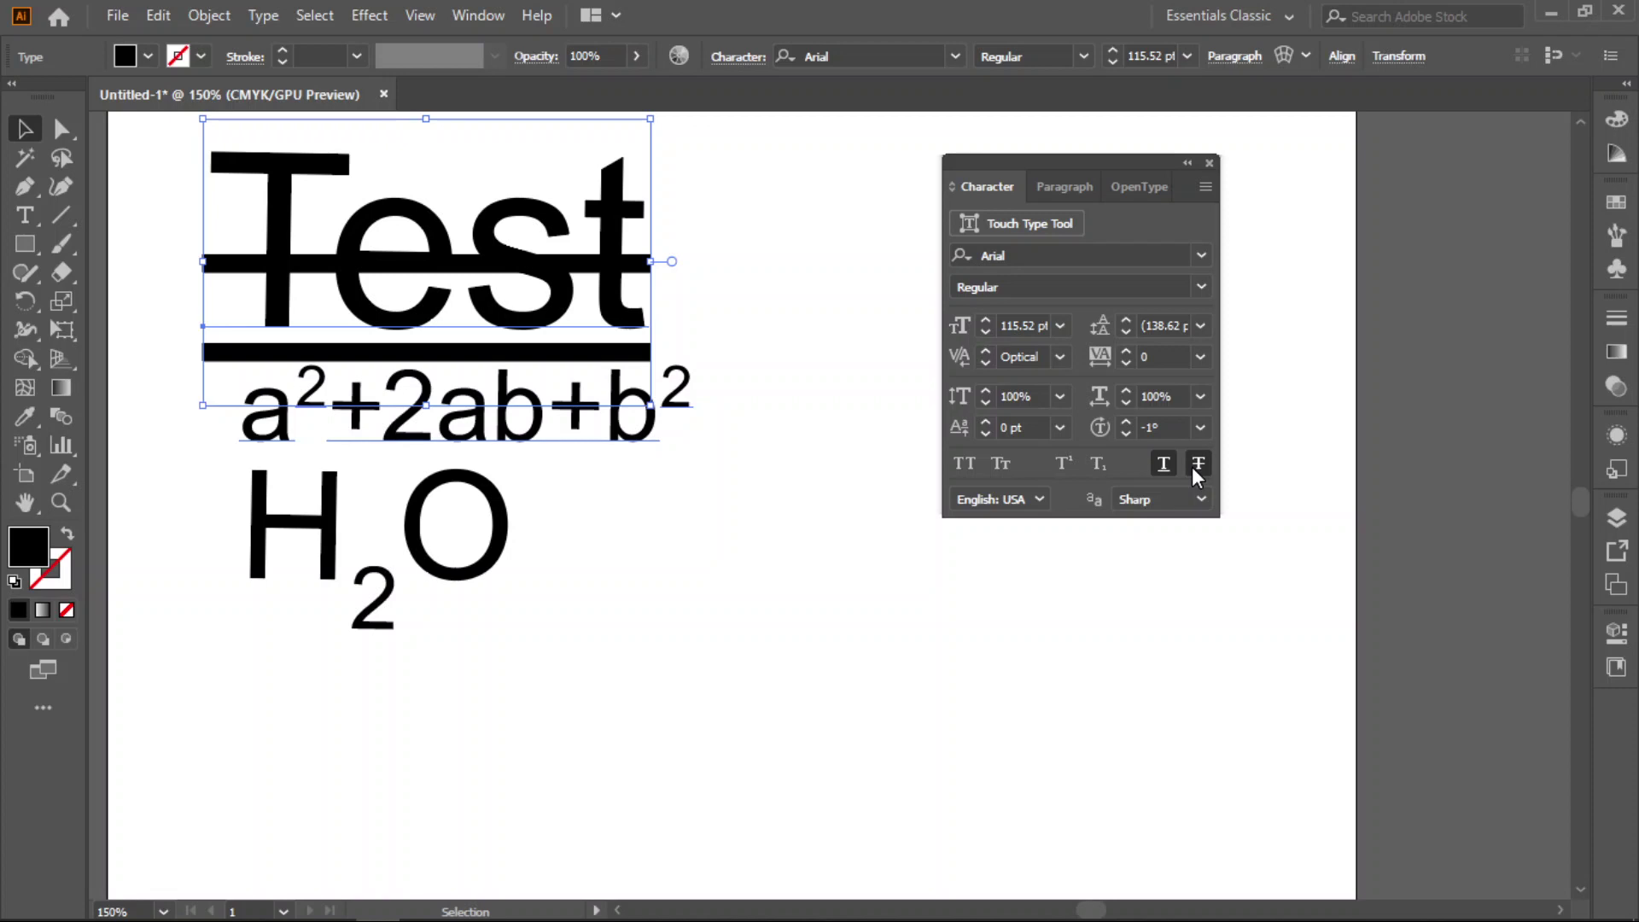
{"action": "left_click", "coordinate": [1192, 468]}
{"action": "left_click", "coordinate": [1164, 466]}
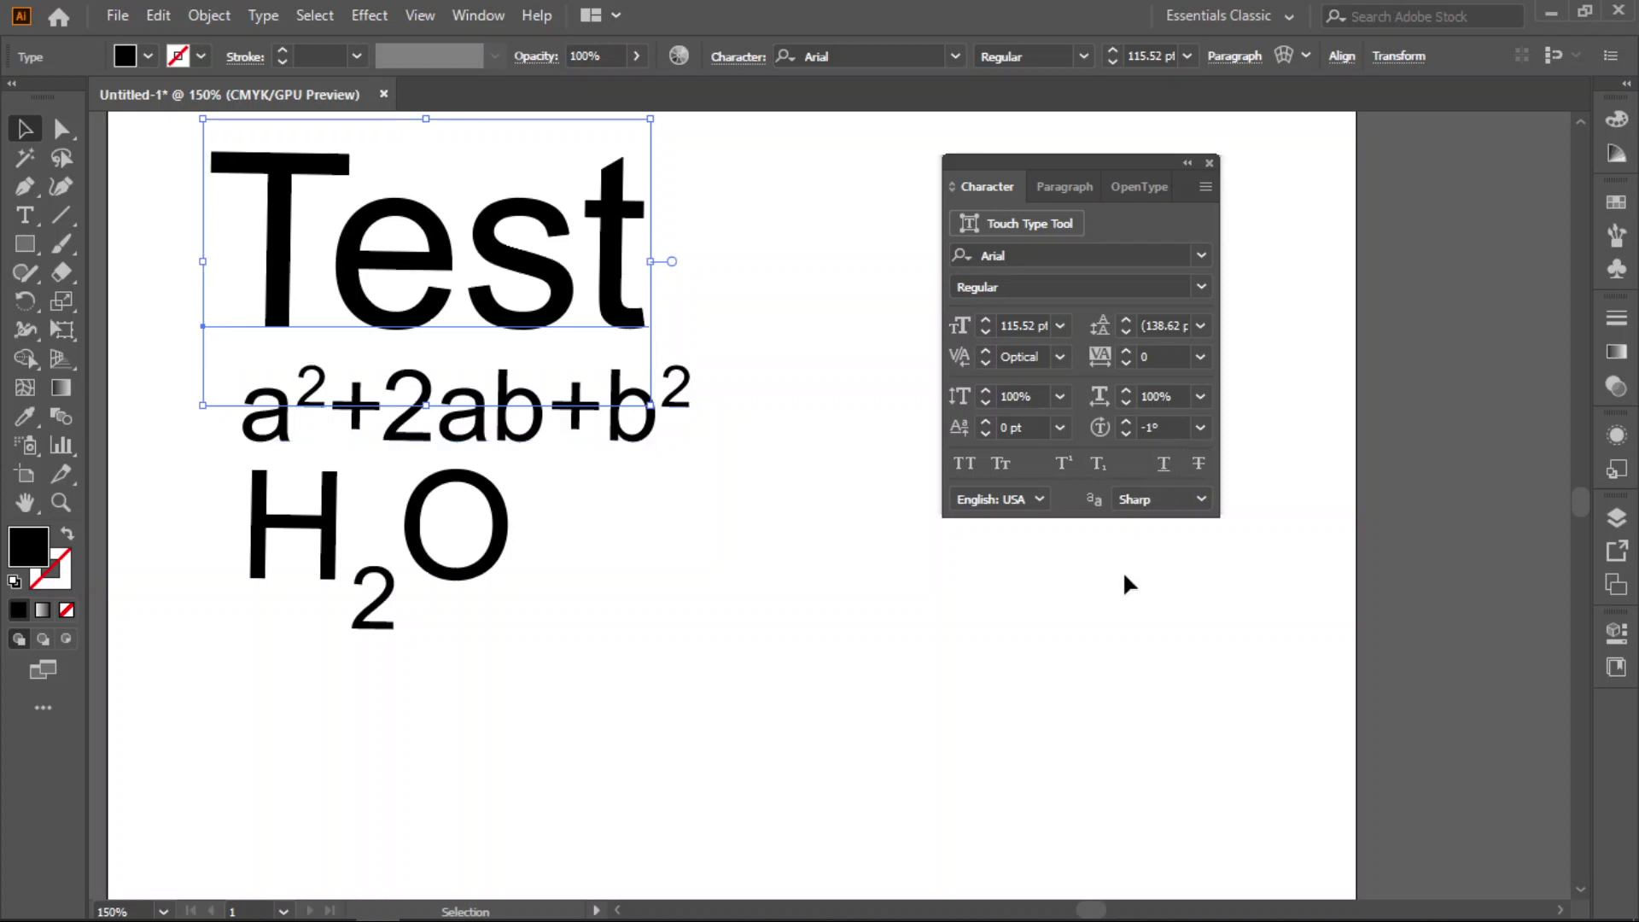
Step: Move the "Test" text to the lower-right area of the artboard, beside "H2O"
{"action": "scroll", "coordinate": [549, 325], "scroll_direction": "up", "scroll_amount": 2}
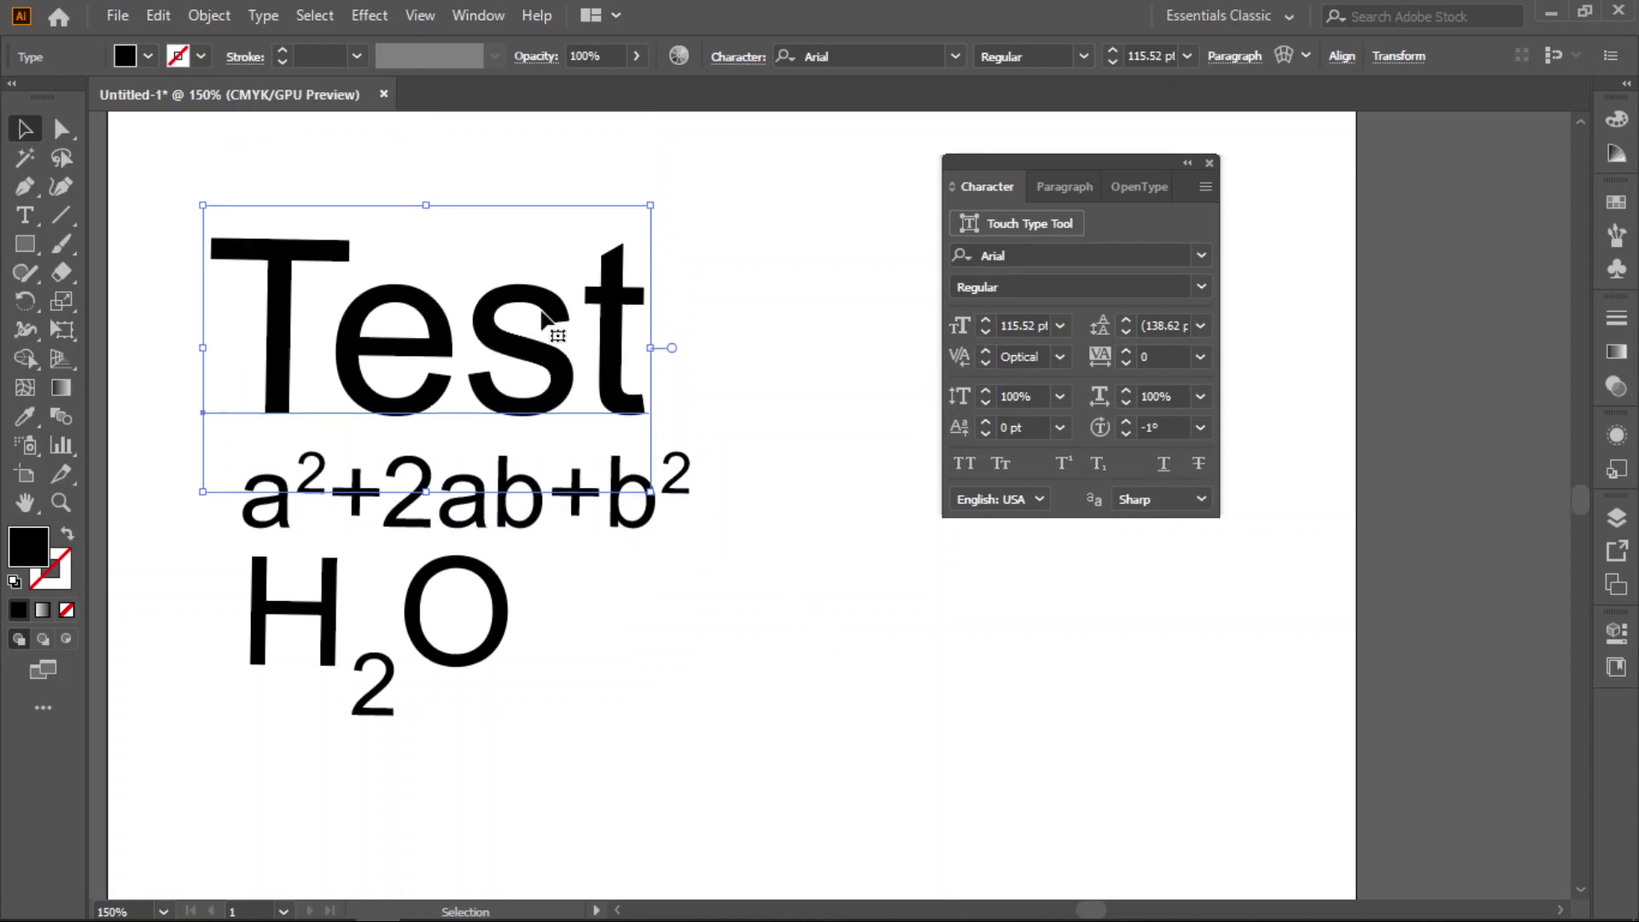
{"action": "left_click_drag", "start_coordinate": [619, 337], "coordinate": [1059, 692]}
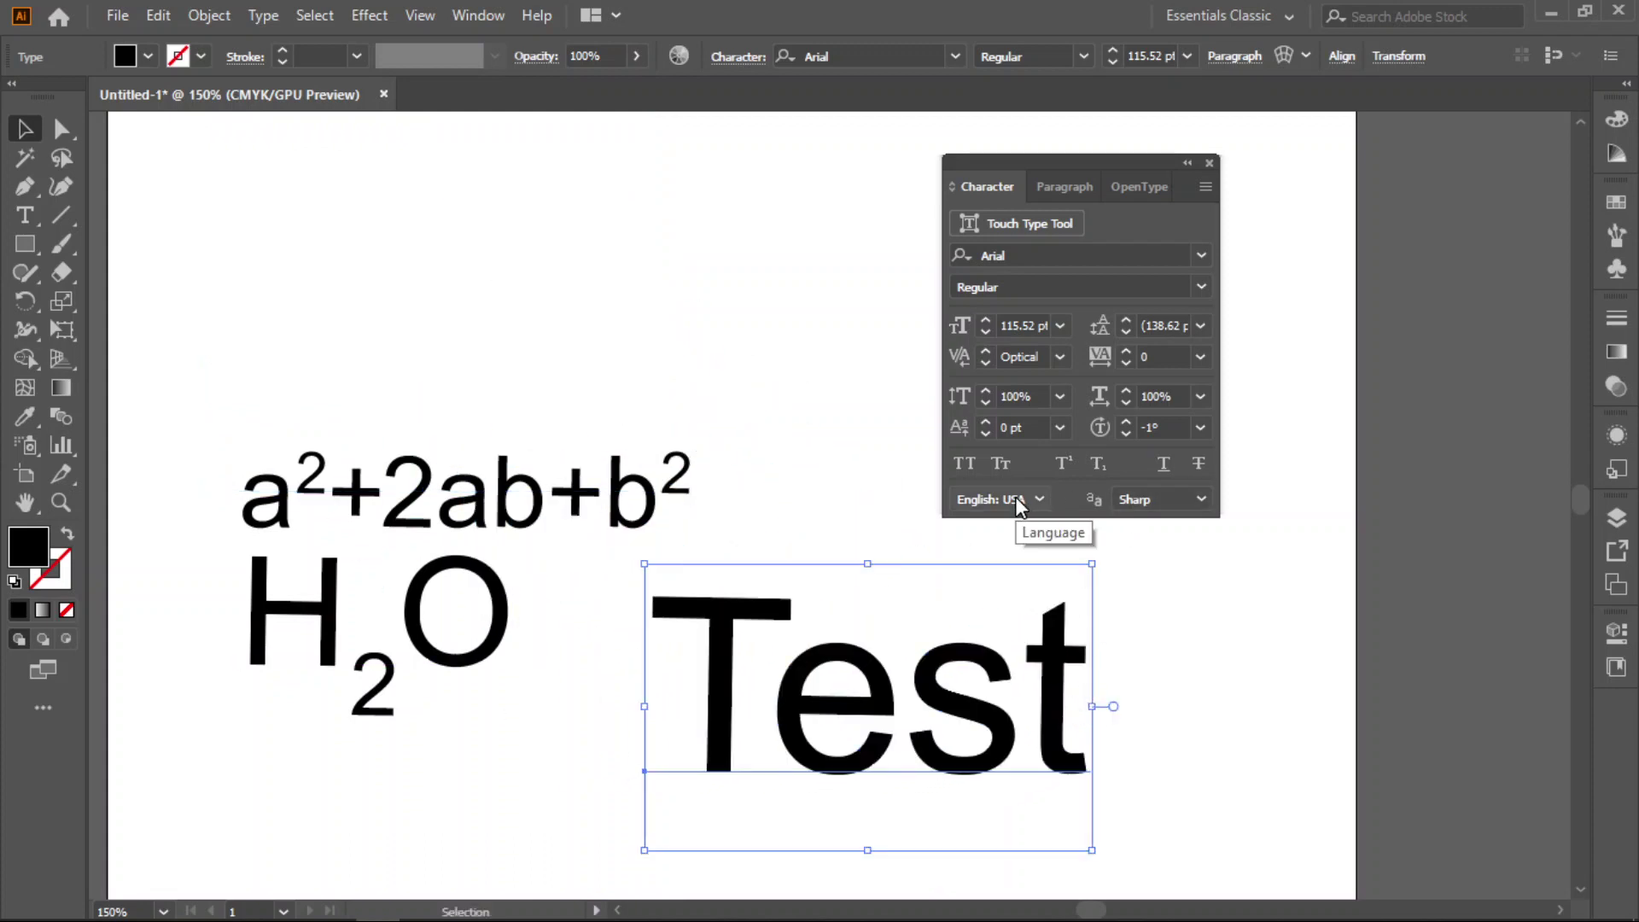
{"action": "left_click", "coordinate": [1203, 499]}
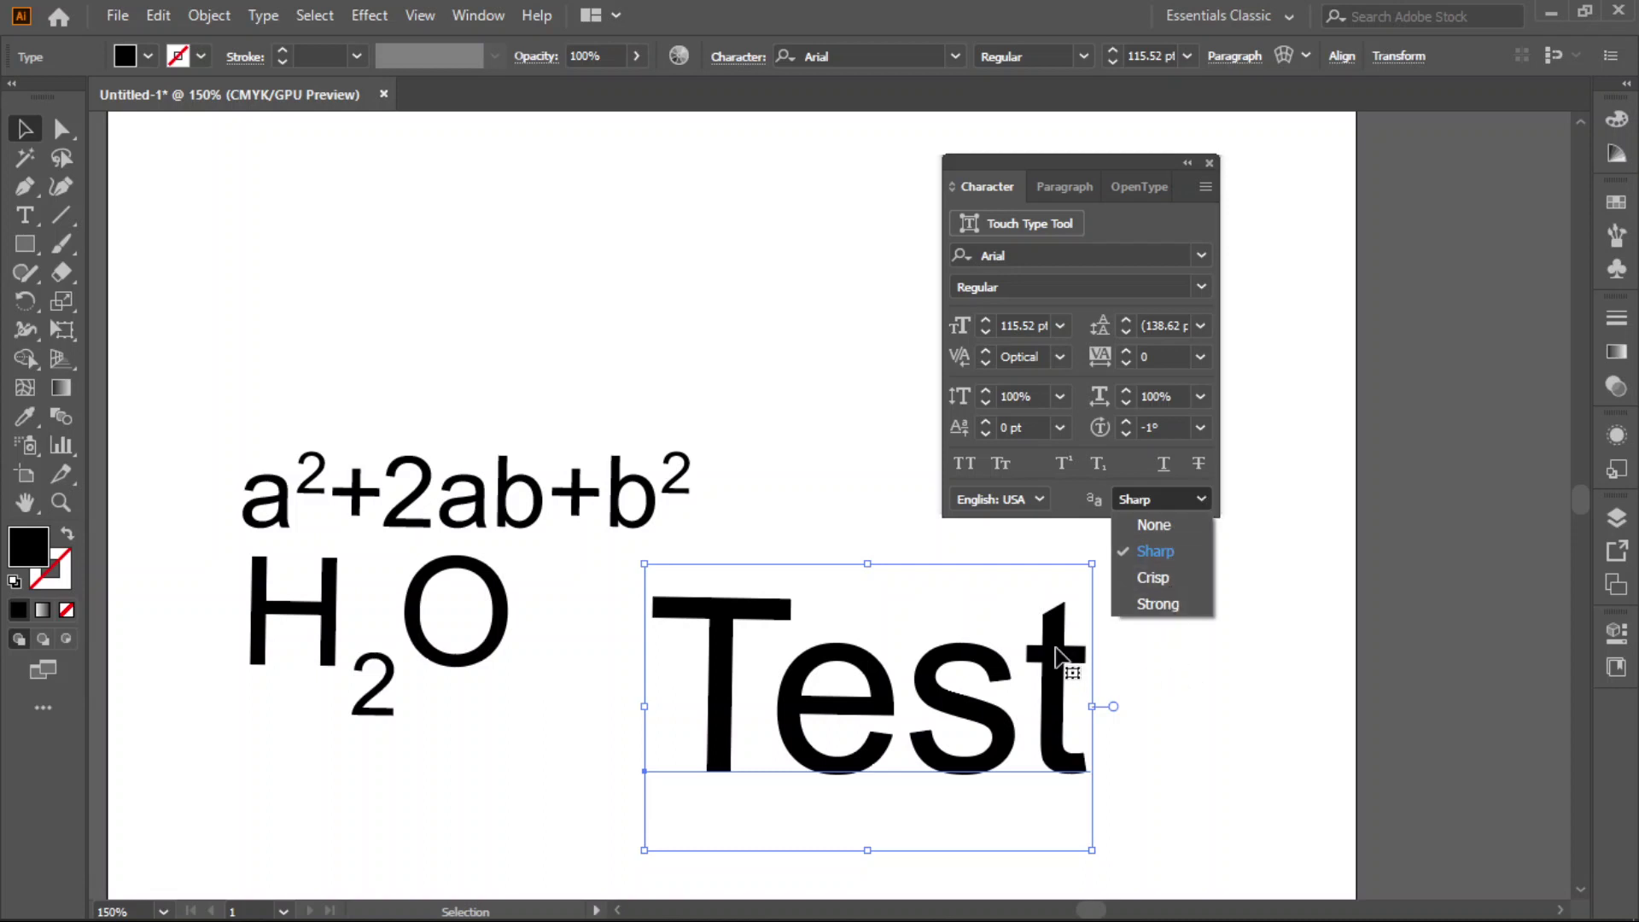
{"action": "left_click", "coordinate": [1233, 696]}
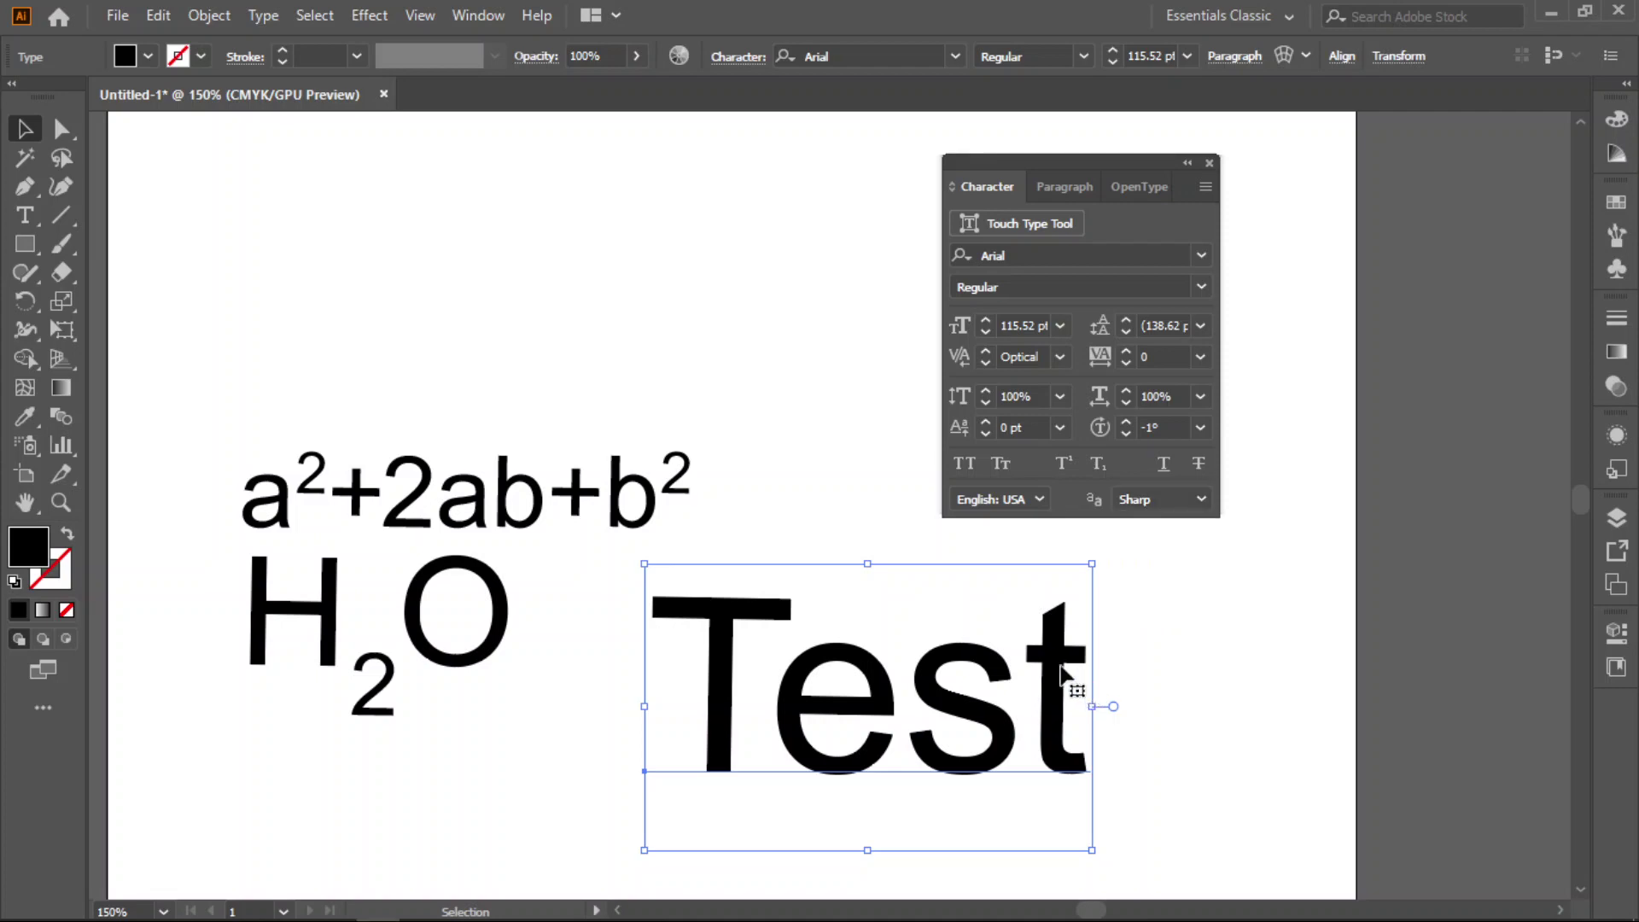
Step: Turn on Pixel Preview to inspect the pixel edges of the "s" in "Test"
{"action": "left_click", "coordinate": [469, 15]}
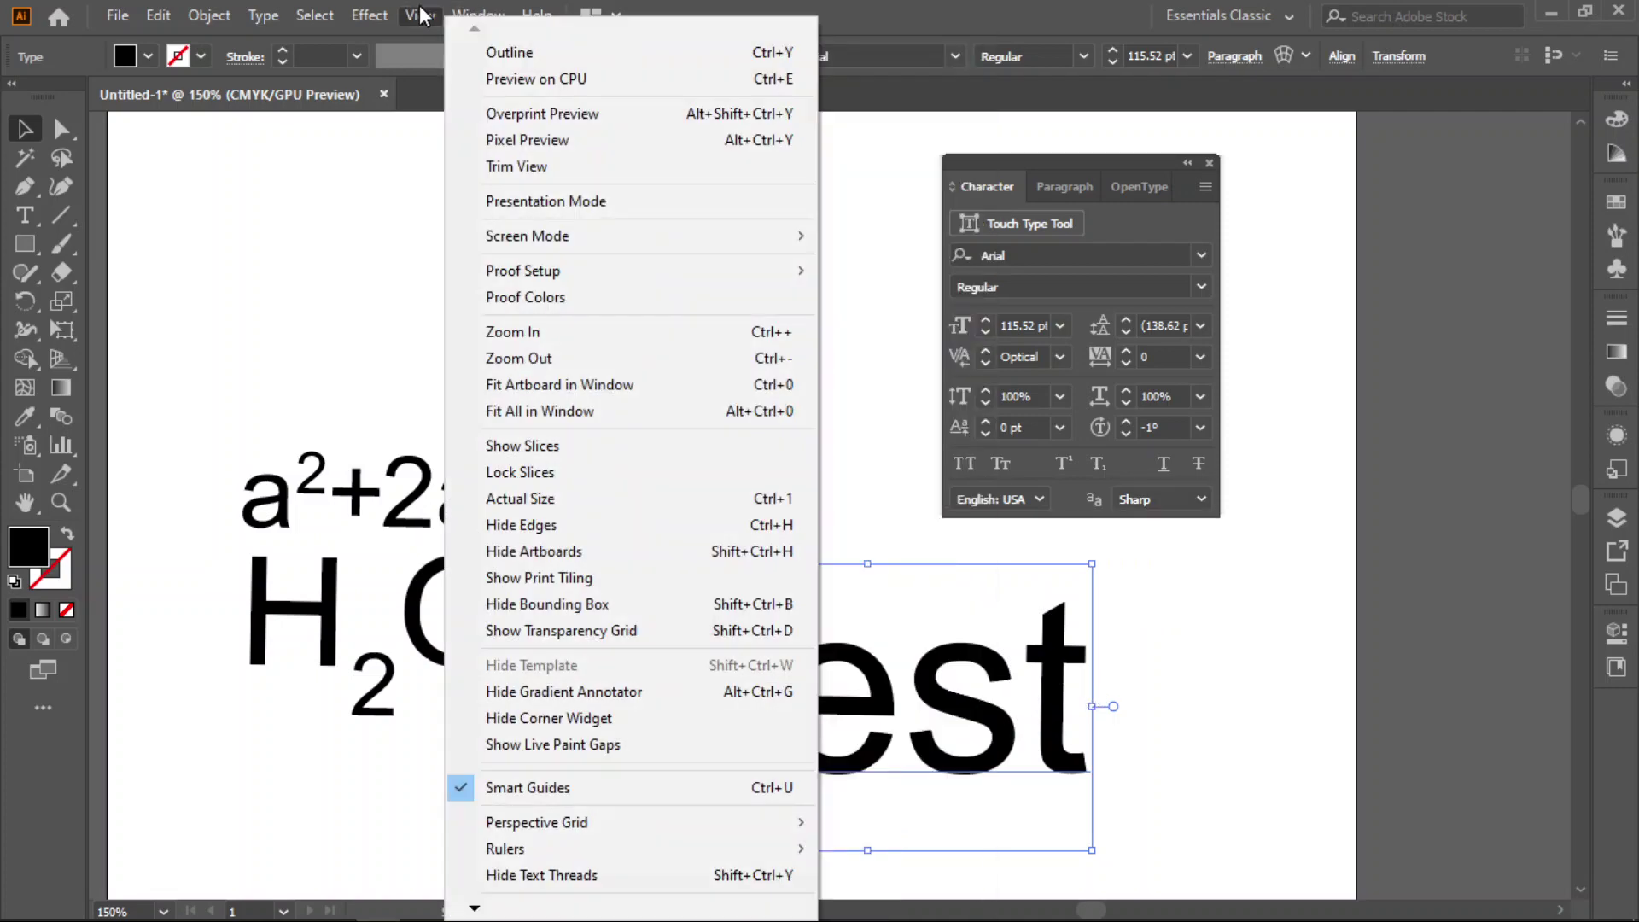
{"action": "left_click", "coordinate": [523, 139]}
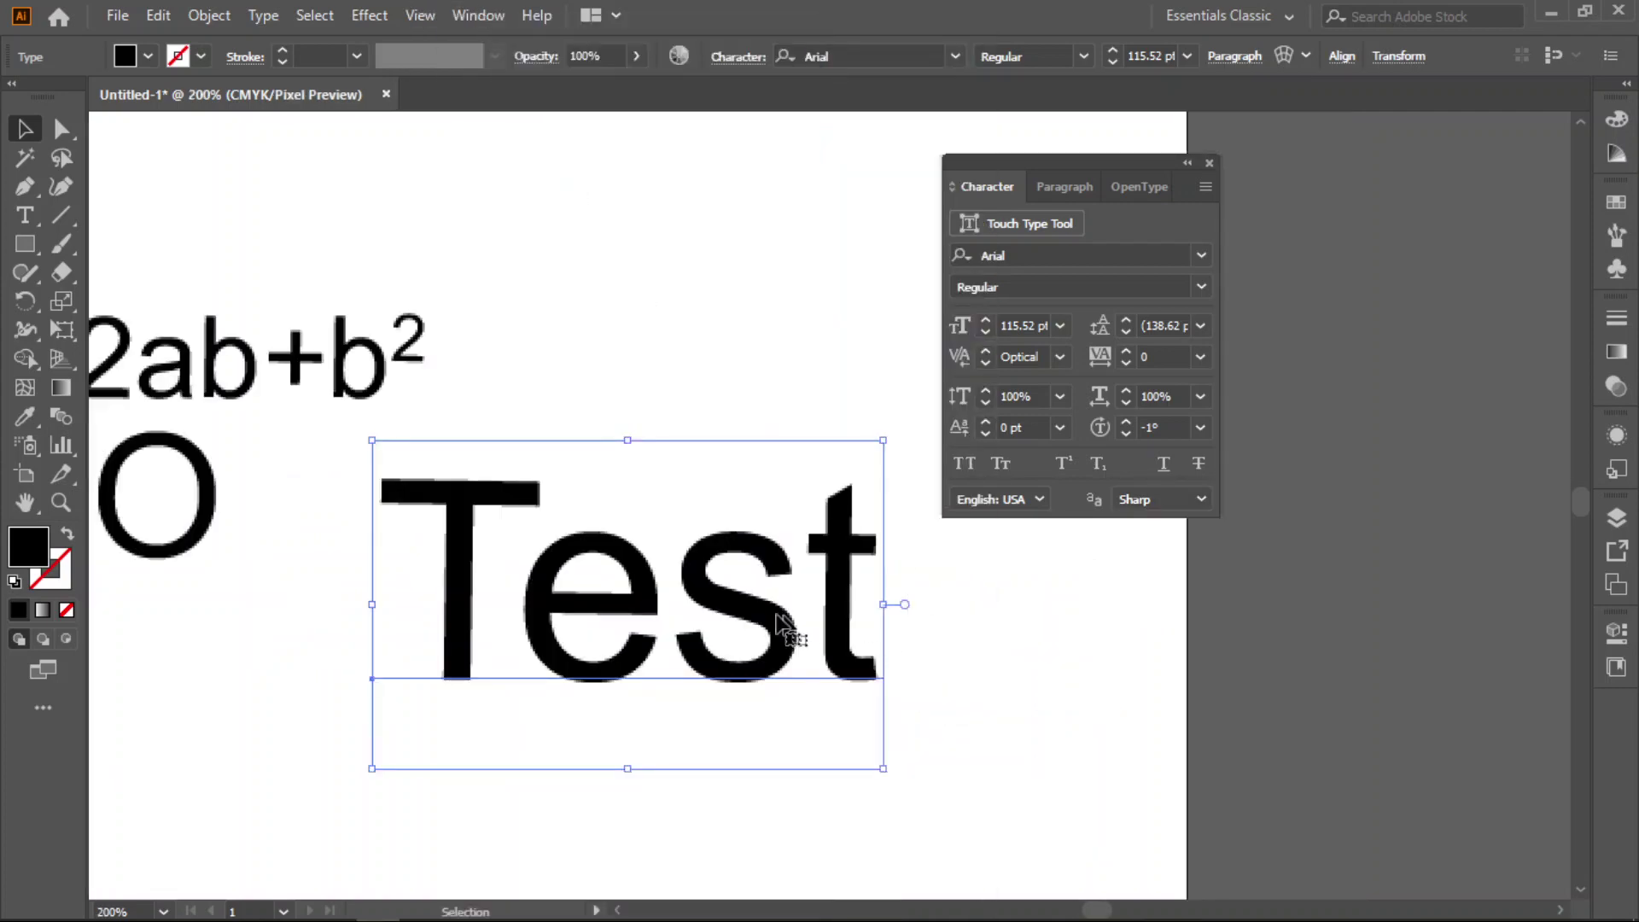
{"action": "scroll", "coordinate": [730, 610], "scroll_direction": "up", "scroll_amount": 5}
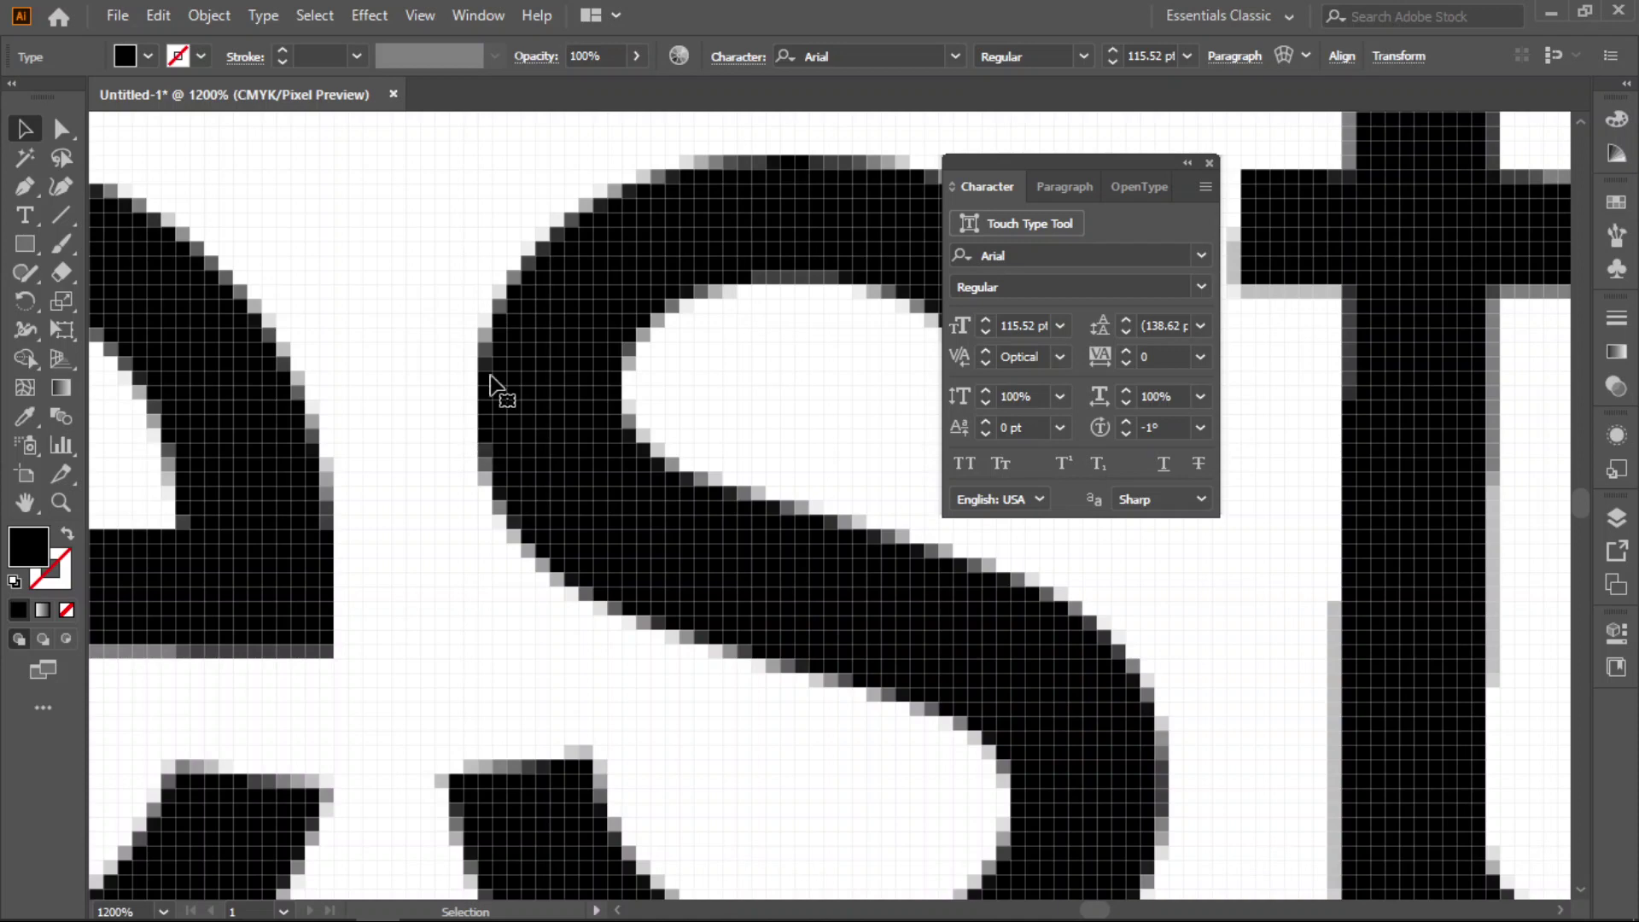
Step: Try the None anti-aliasing method on the "Test" text and restore Sharp
{"action": "left_click", "coordinate": [1198, 503]}
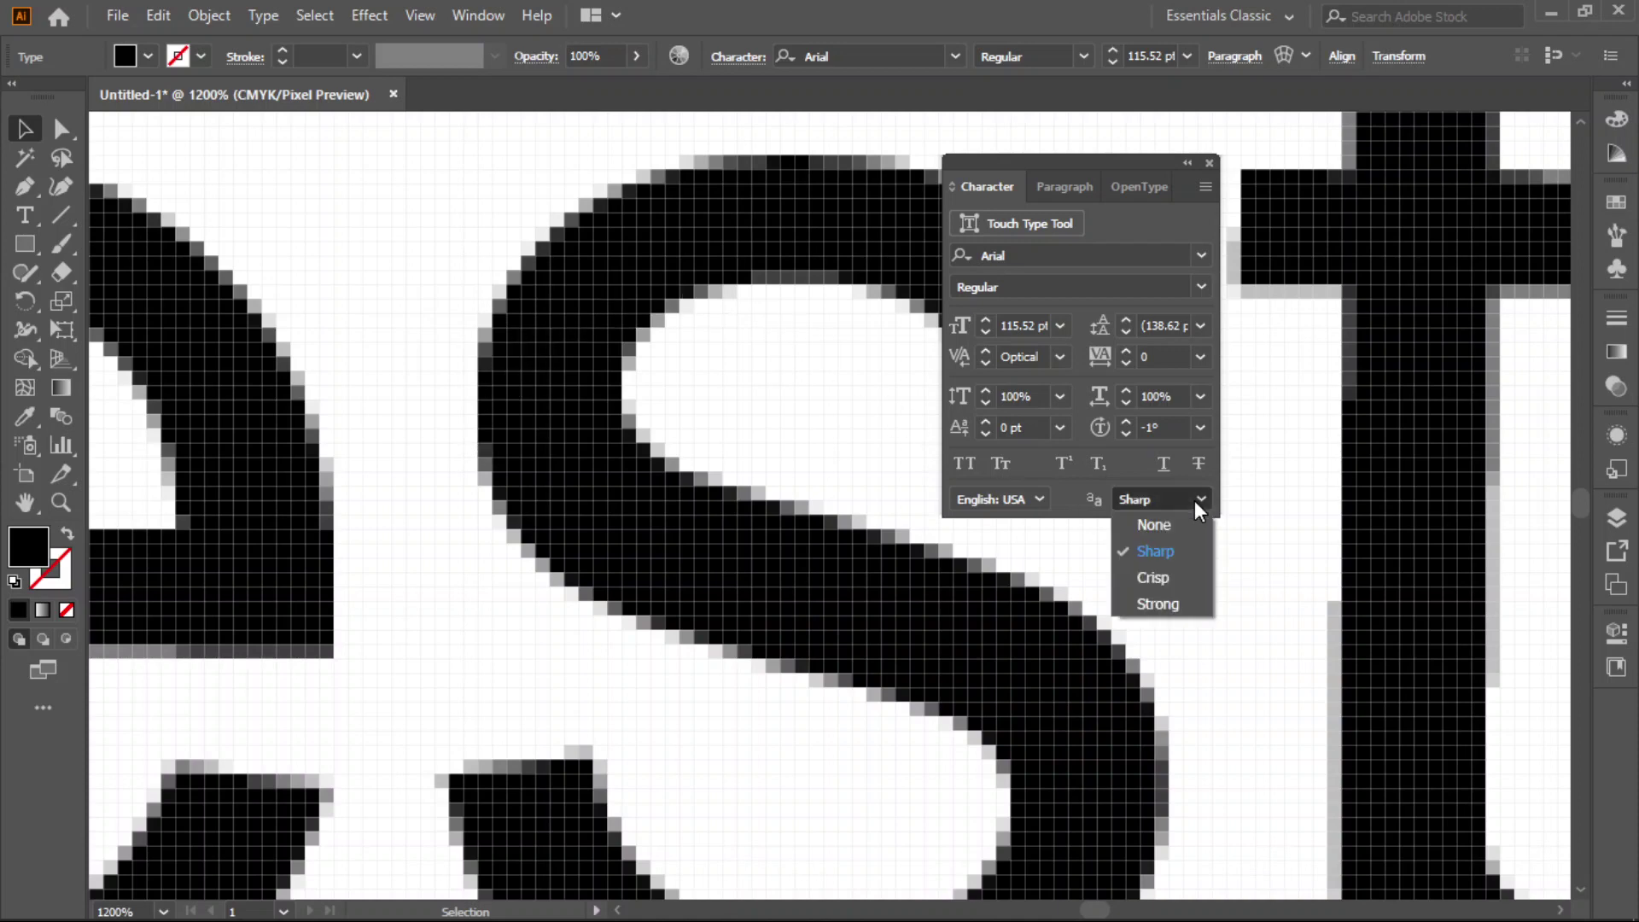
{"action": "left_click", "coordinate": [1177, 526]}
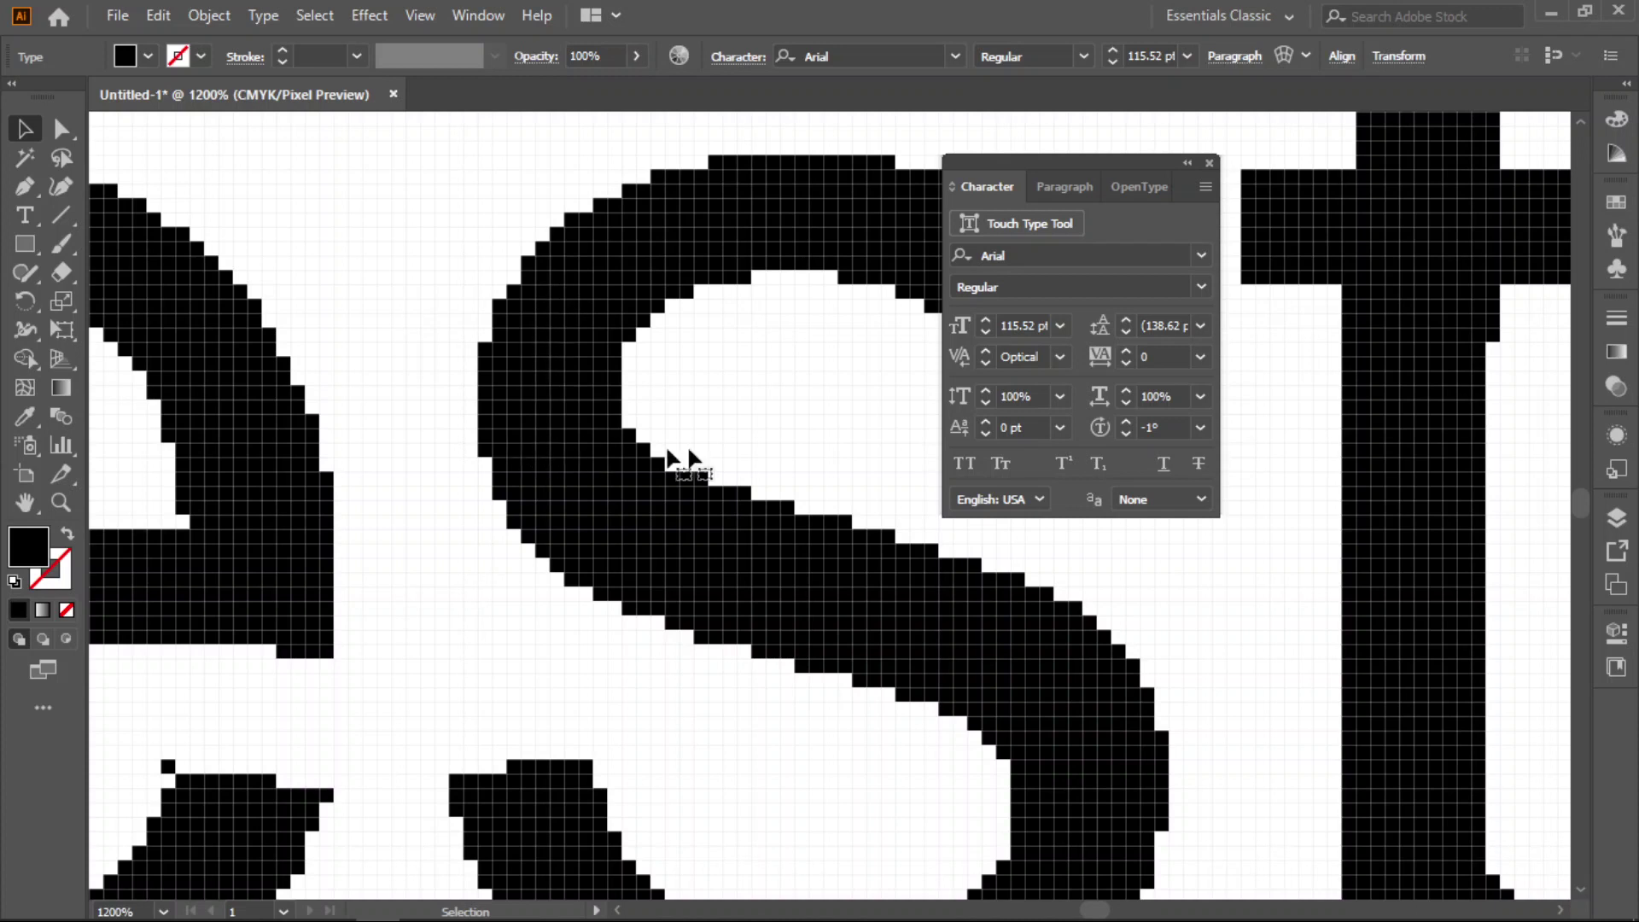
{"action": "left_click", "coordinate": [1157, 499]}
{"action": "left_click", "coordinate": [1157, 545]}
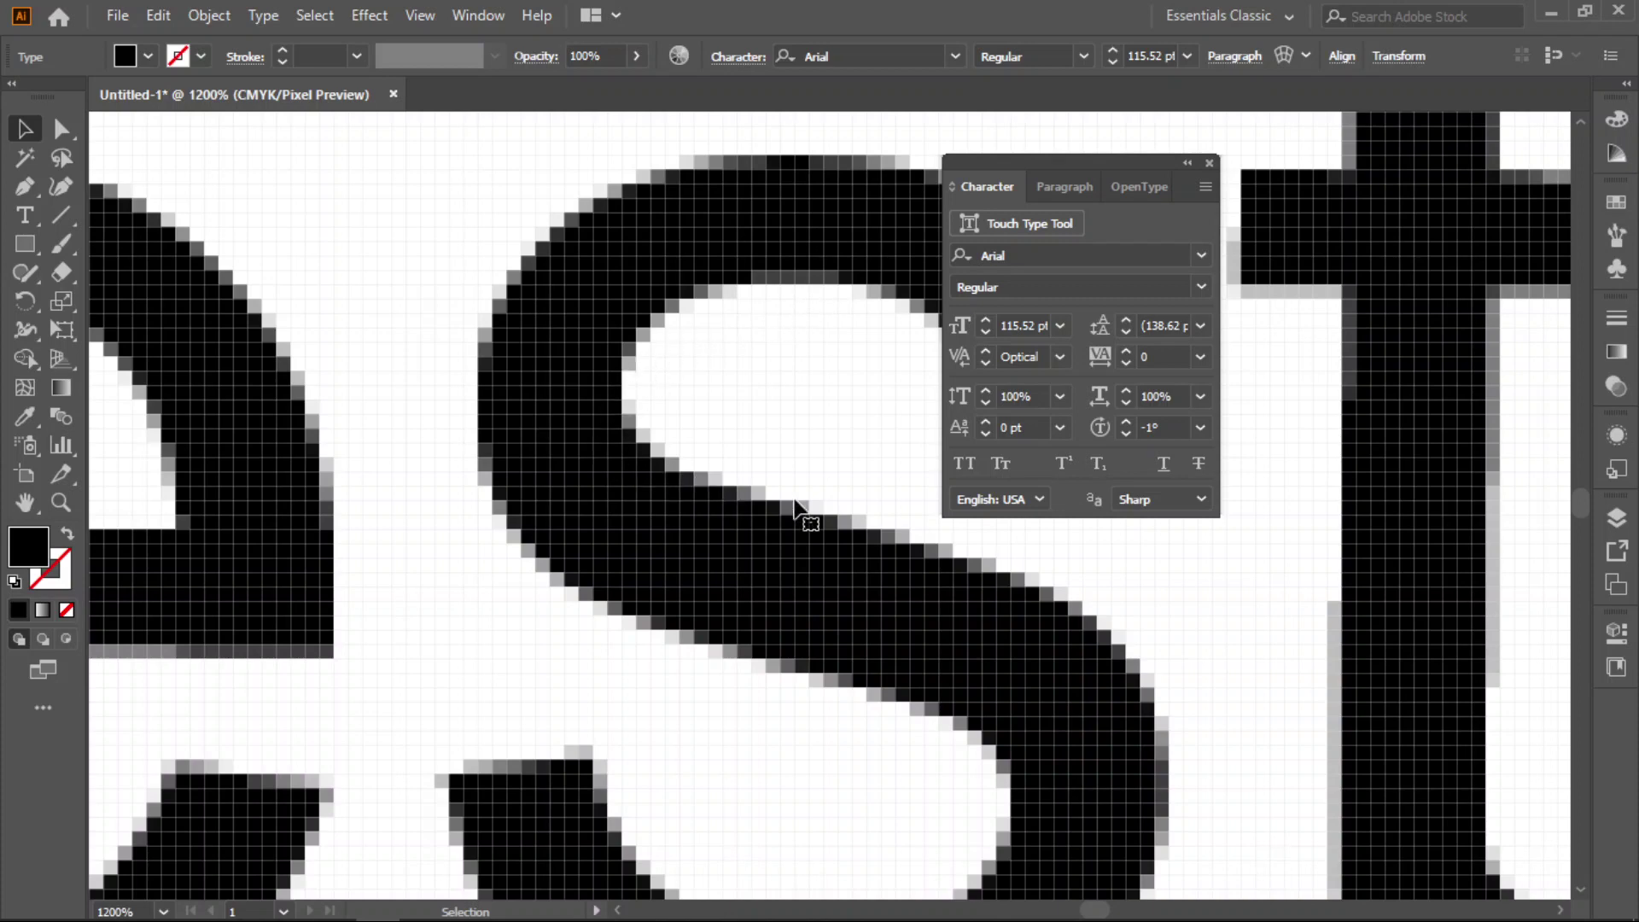
Step: Try the Crisp anti-aliasing method on the "Test" text and switch it to Strong
{"action": "left_click", "coordinate": [1140, 498]}
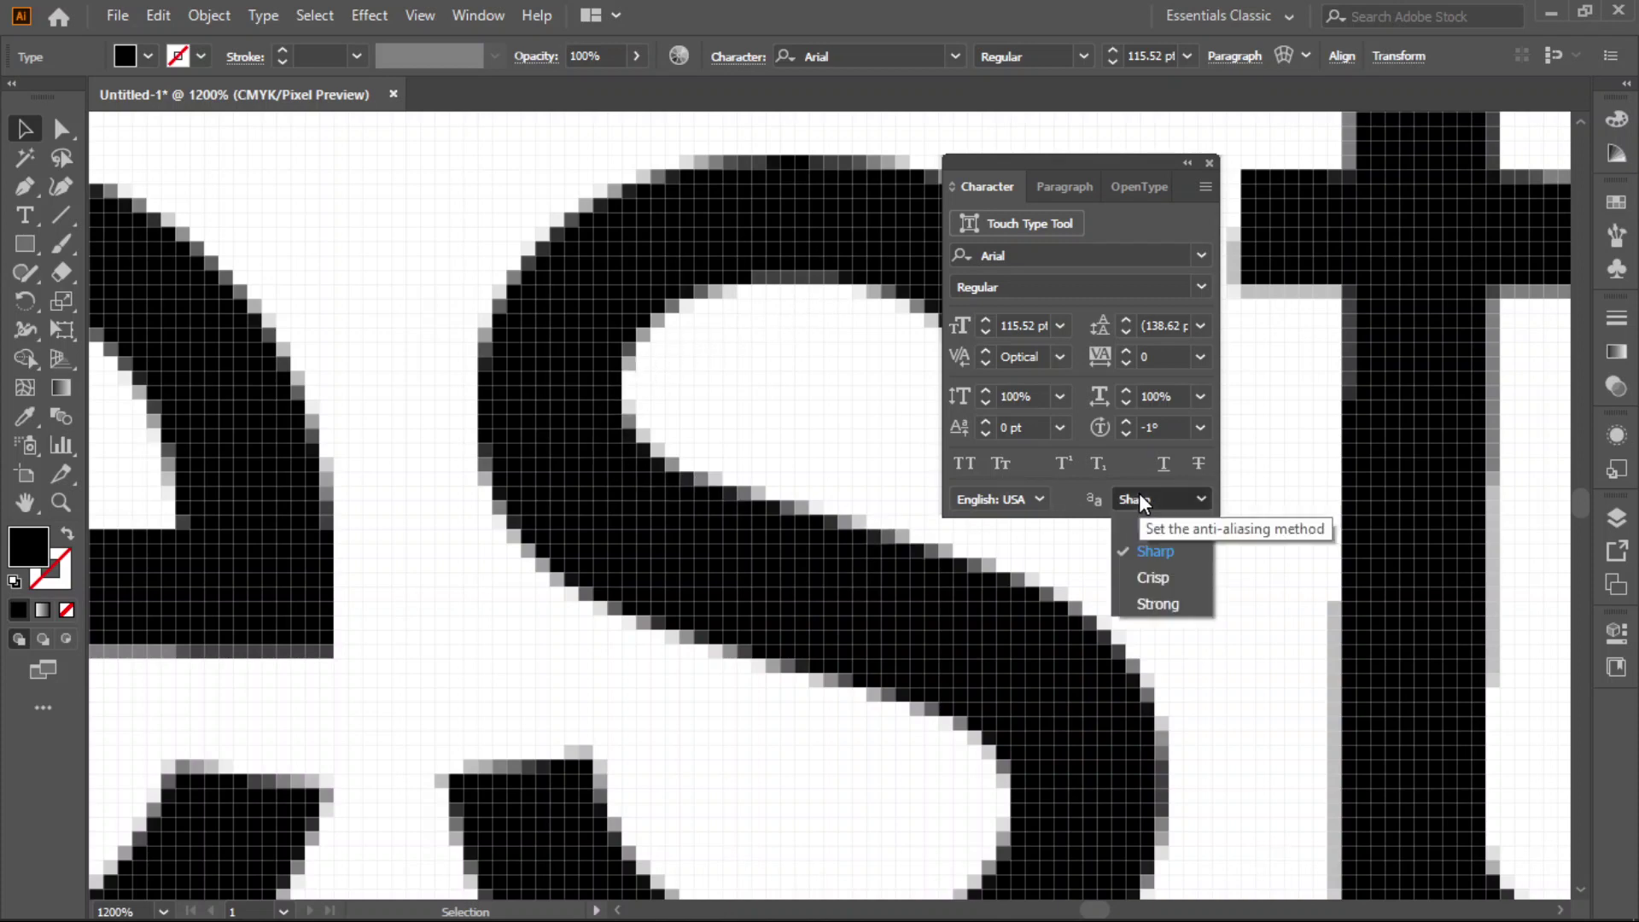
{"action": "left_click", "coordinate": [1152, 578]}
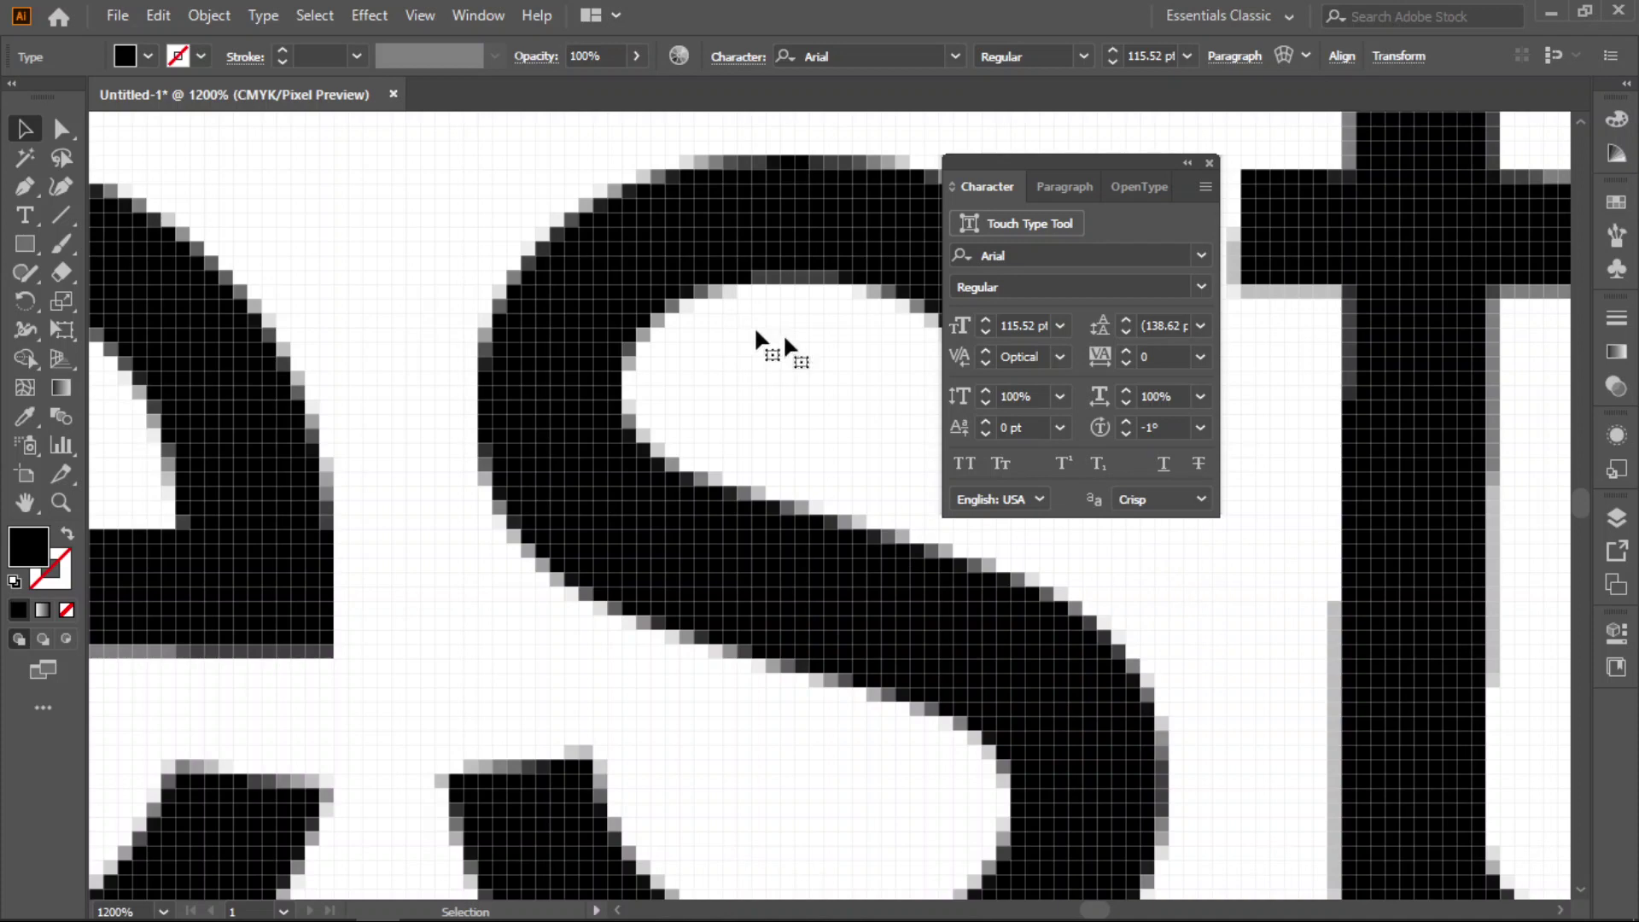
{"action": "left_click", "coordinate": [1186, 500]}
{"action": "left_click", "coordinate": [1182, 568]}
{"action": "left_click", "coordinate": [1124, 496]}
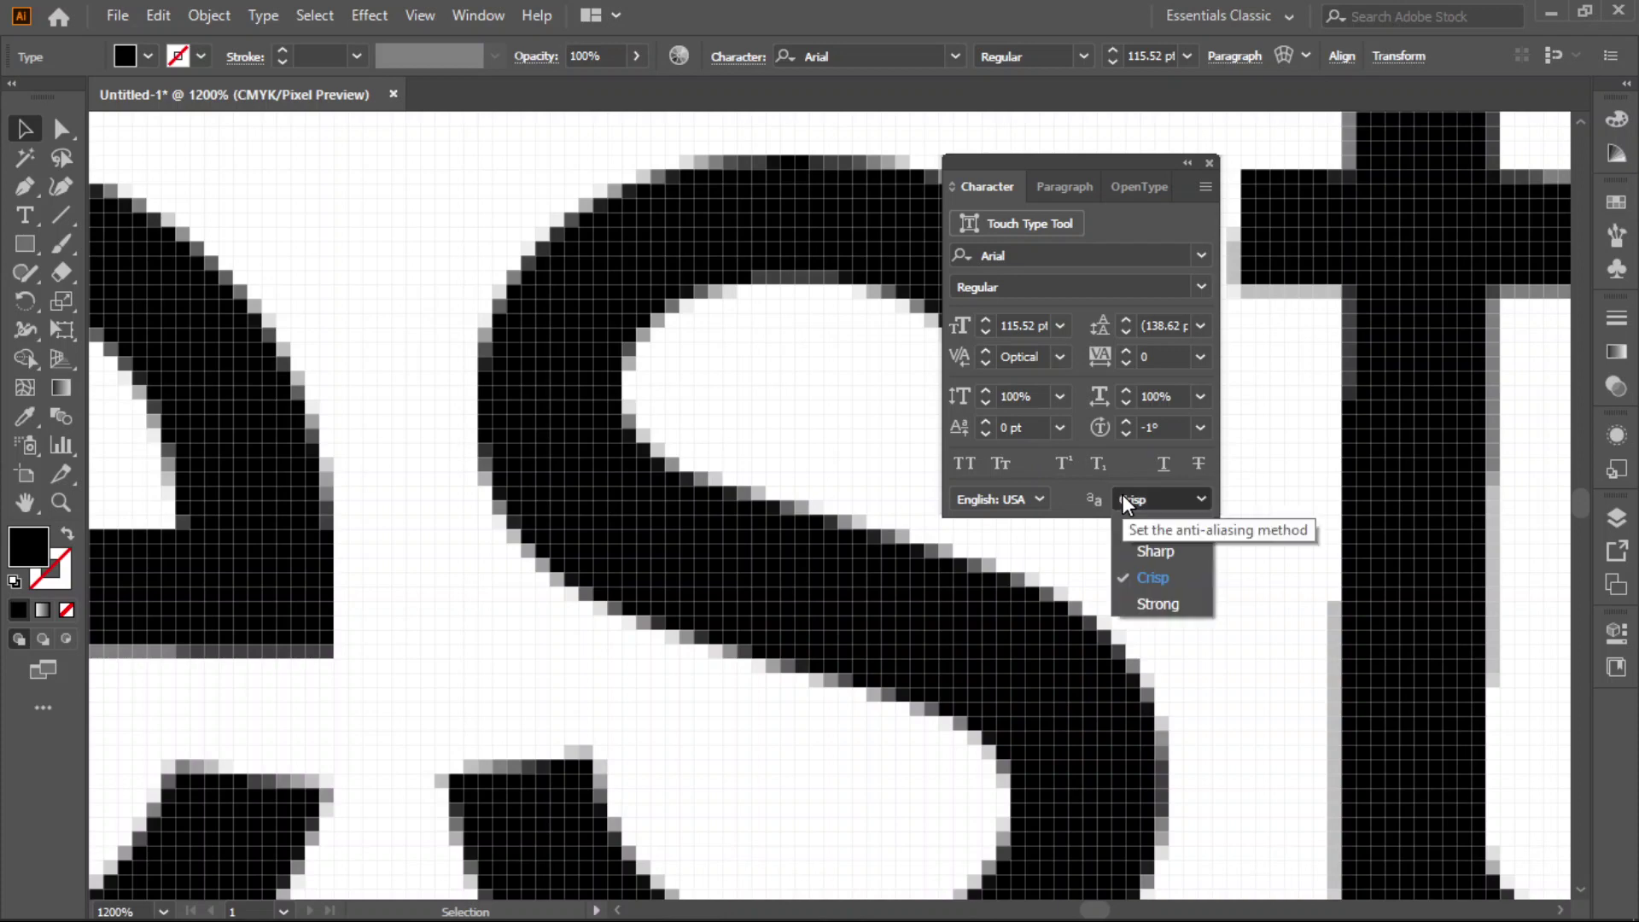
{"action": "left_click", "coordinate": [1173, 604]}
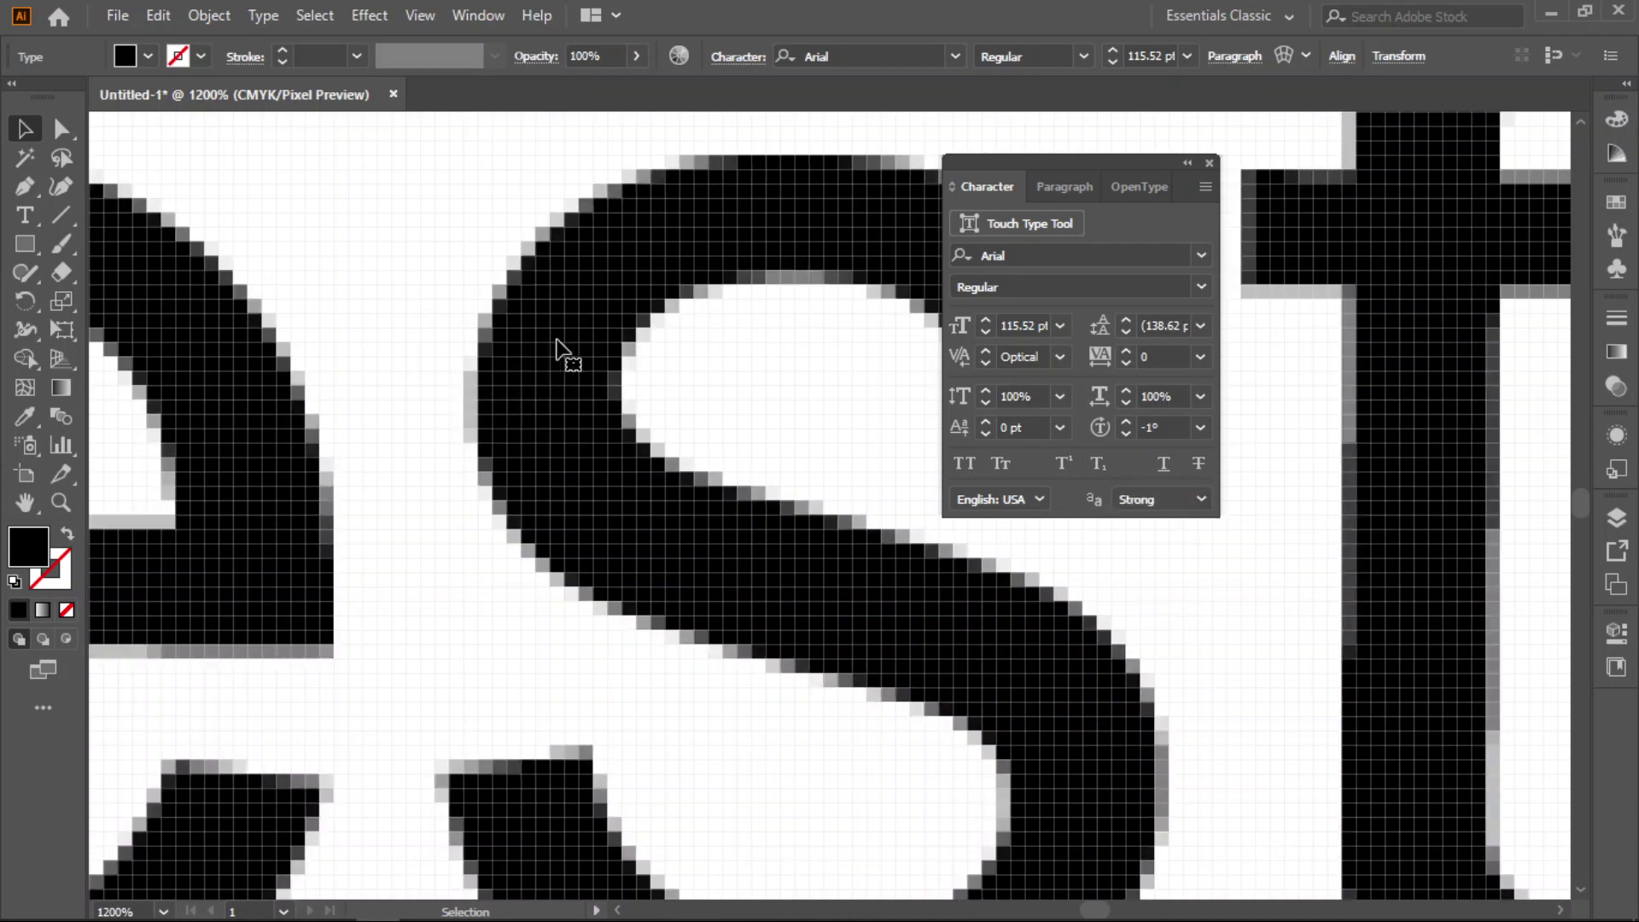
Step: Set the anti-aliasing of the "Test" text to Sharp and turn off Pixel Preview
{"action": "left_click", "coordinate": [1192, 501]}
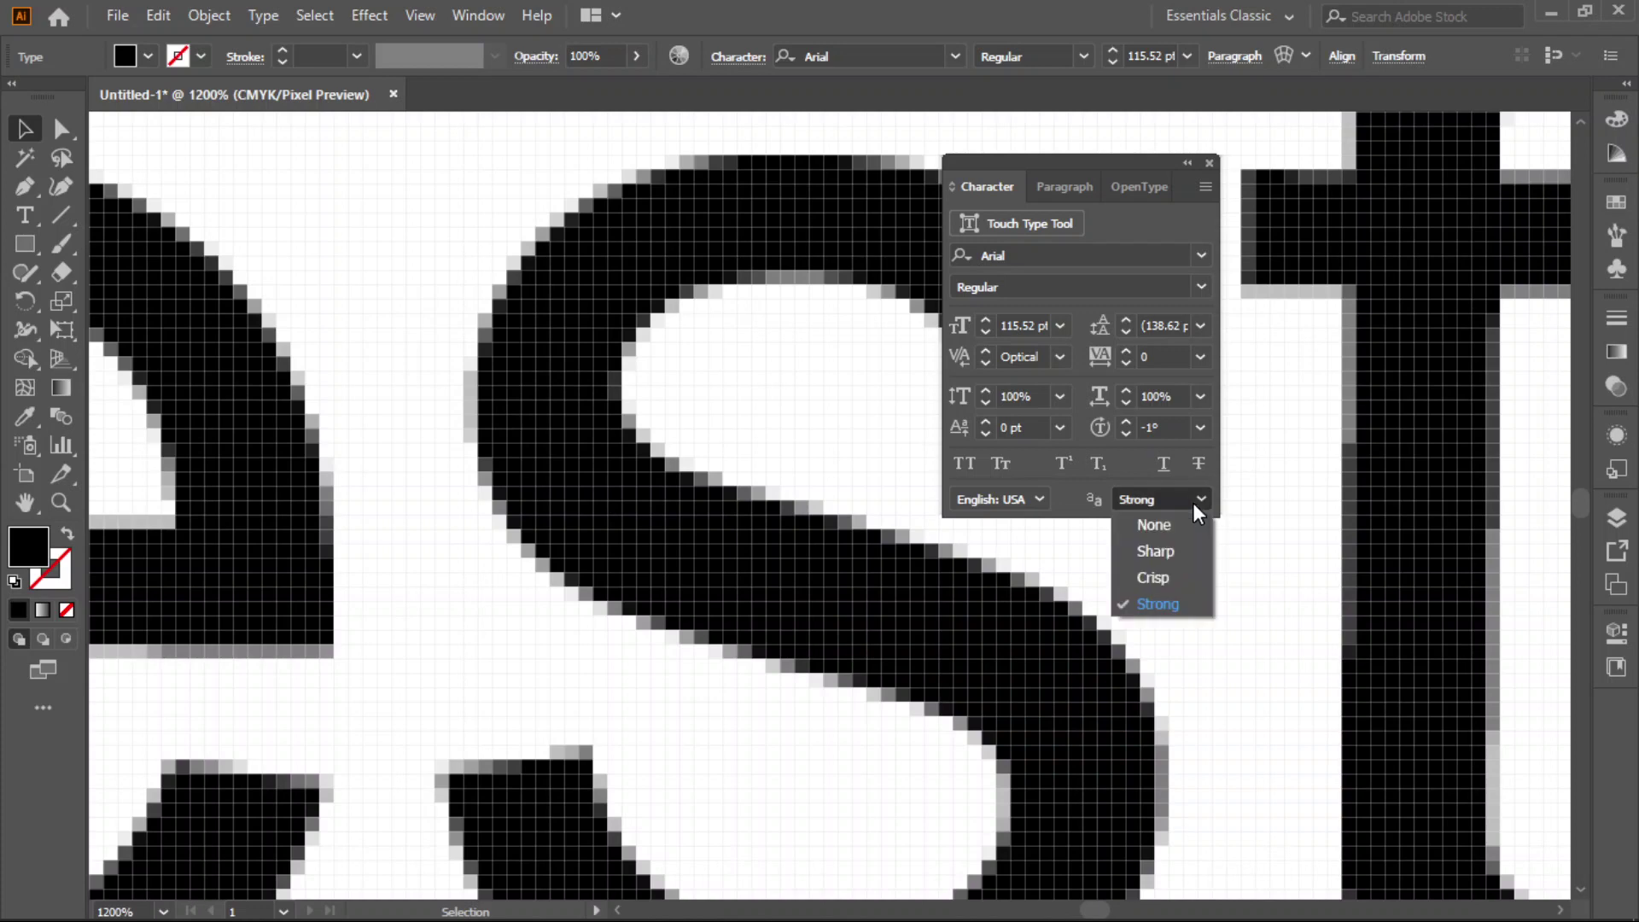
{"action": "left_click", "coordinate": [1186, 551]}
{"action": "scroll", "coordinate": [871, 538], "scroll_direction": "down", "scroll_amount": 5}
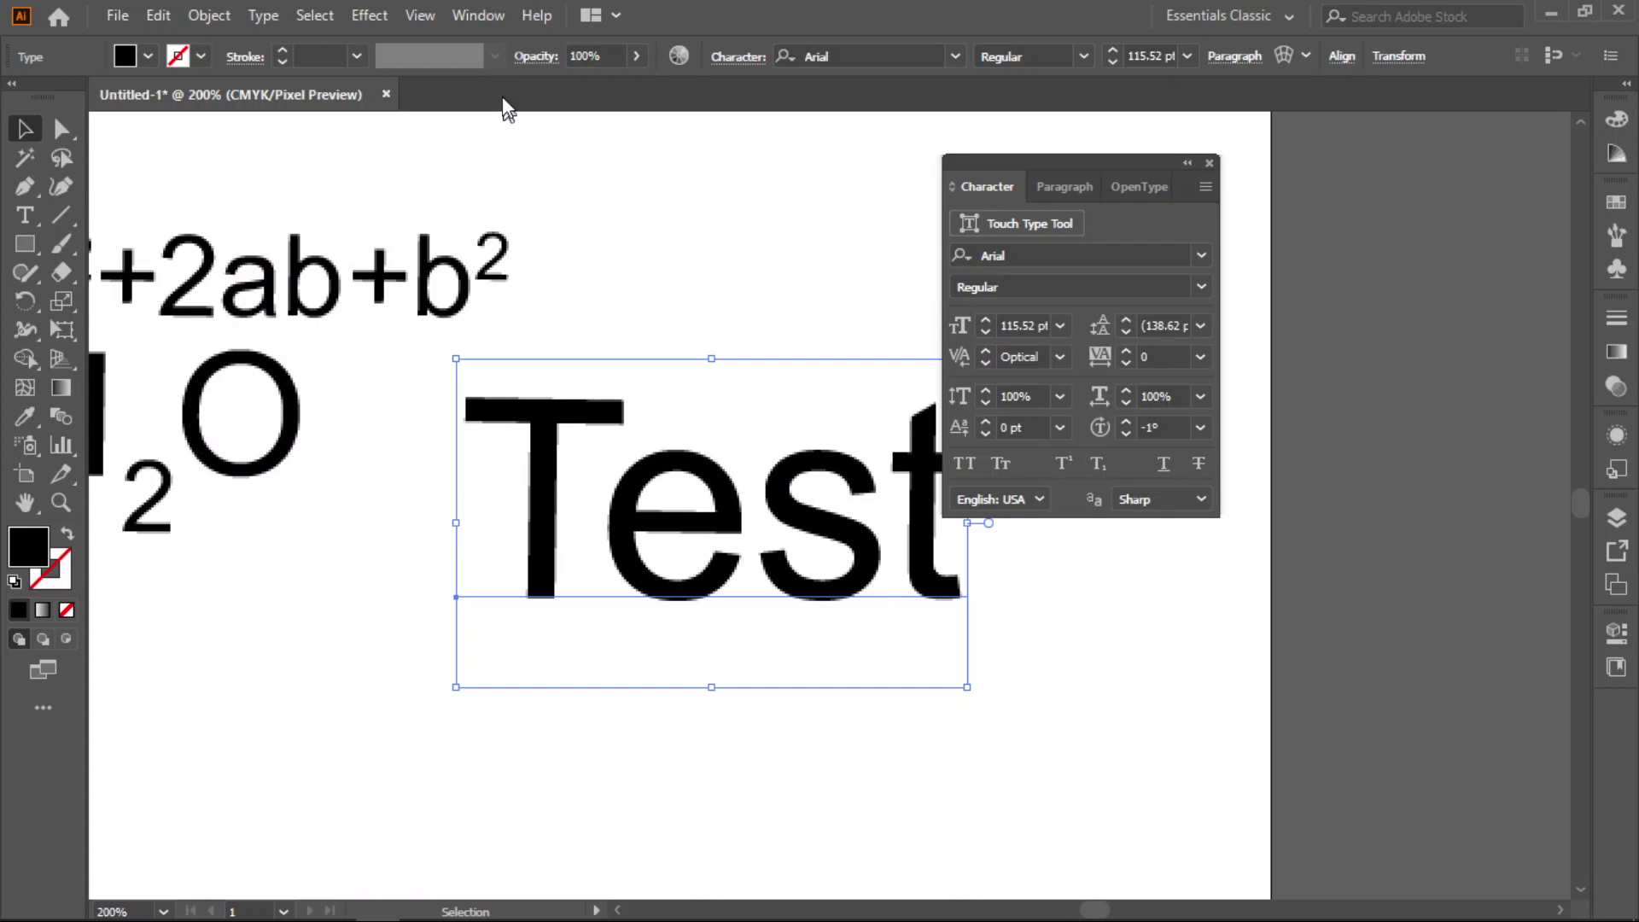
{"action": "left_click", "coordinate": [420, 15]}
{"action": "left_click", "coordinate": [555, 135]}
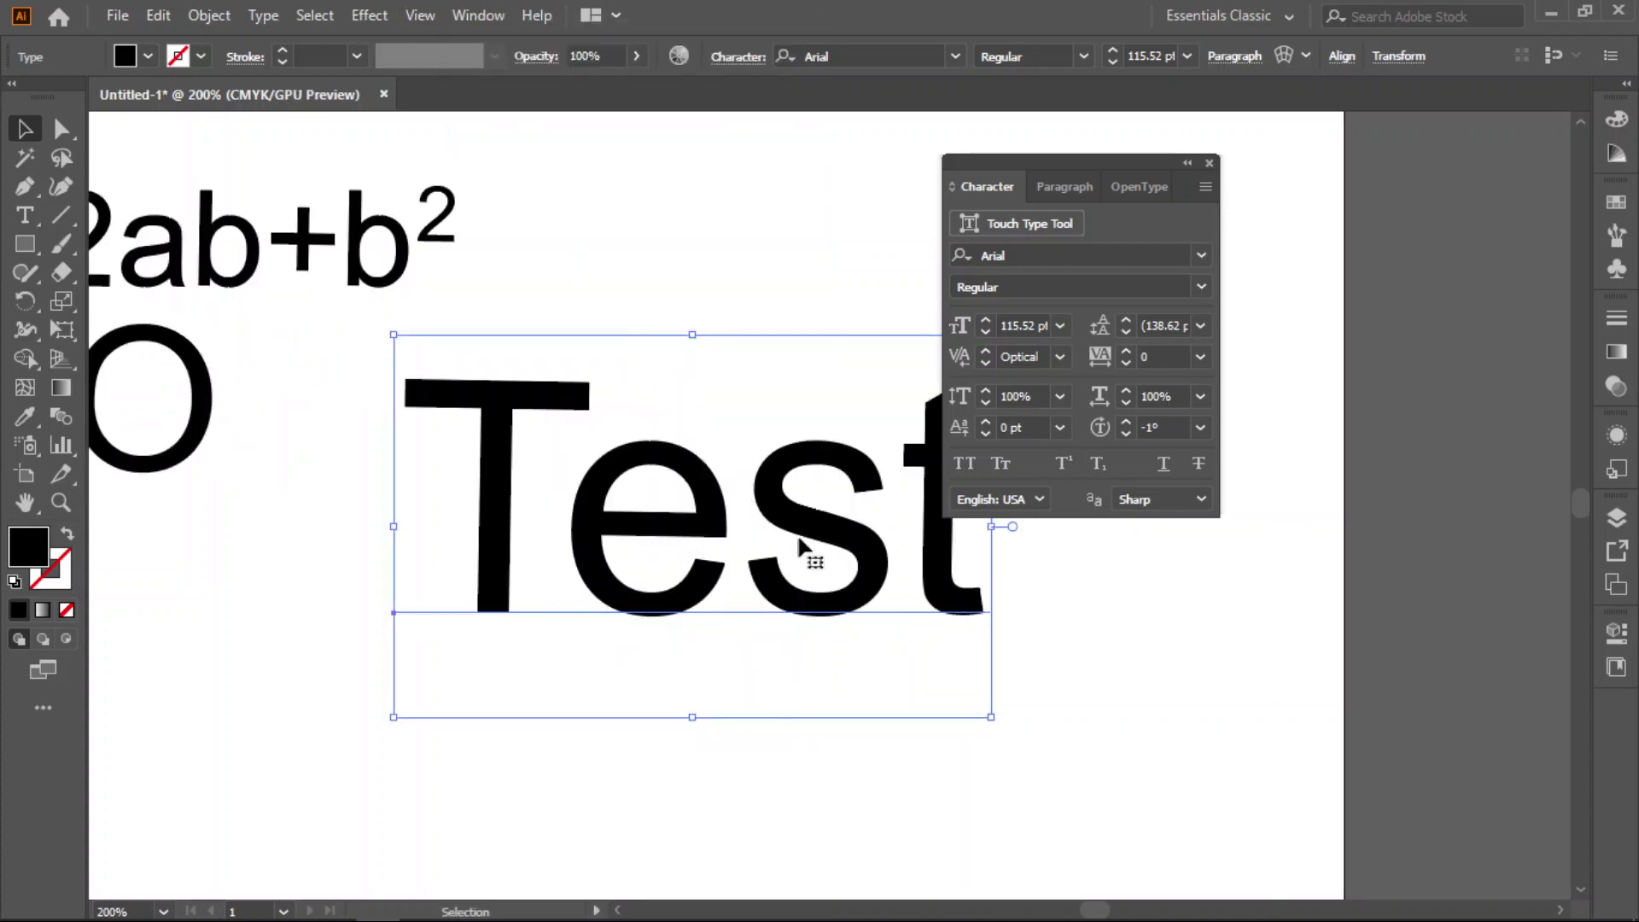
Step: Place "Test" above the two formulas and move all three text objects off the artboard onto the pasteboard at its right
{"action": "scroll", "coordinate": [640, 475], "scroll_direction": "down", "scroll_amount": 2}
{"action": "left_click_drag", "start_coordinate": [723, 502], "coordinate": [419, 256]}
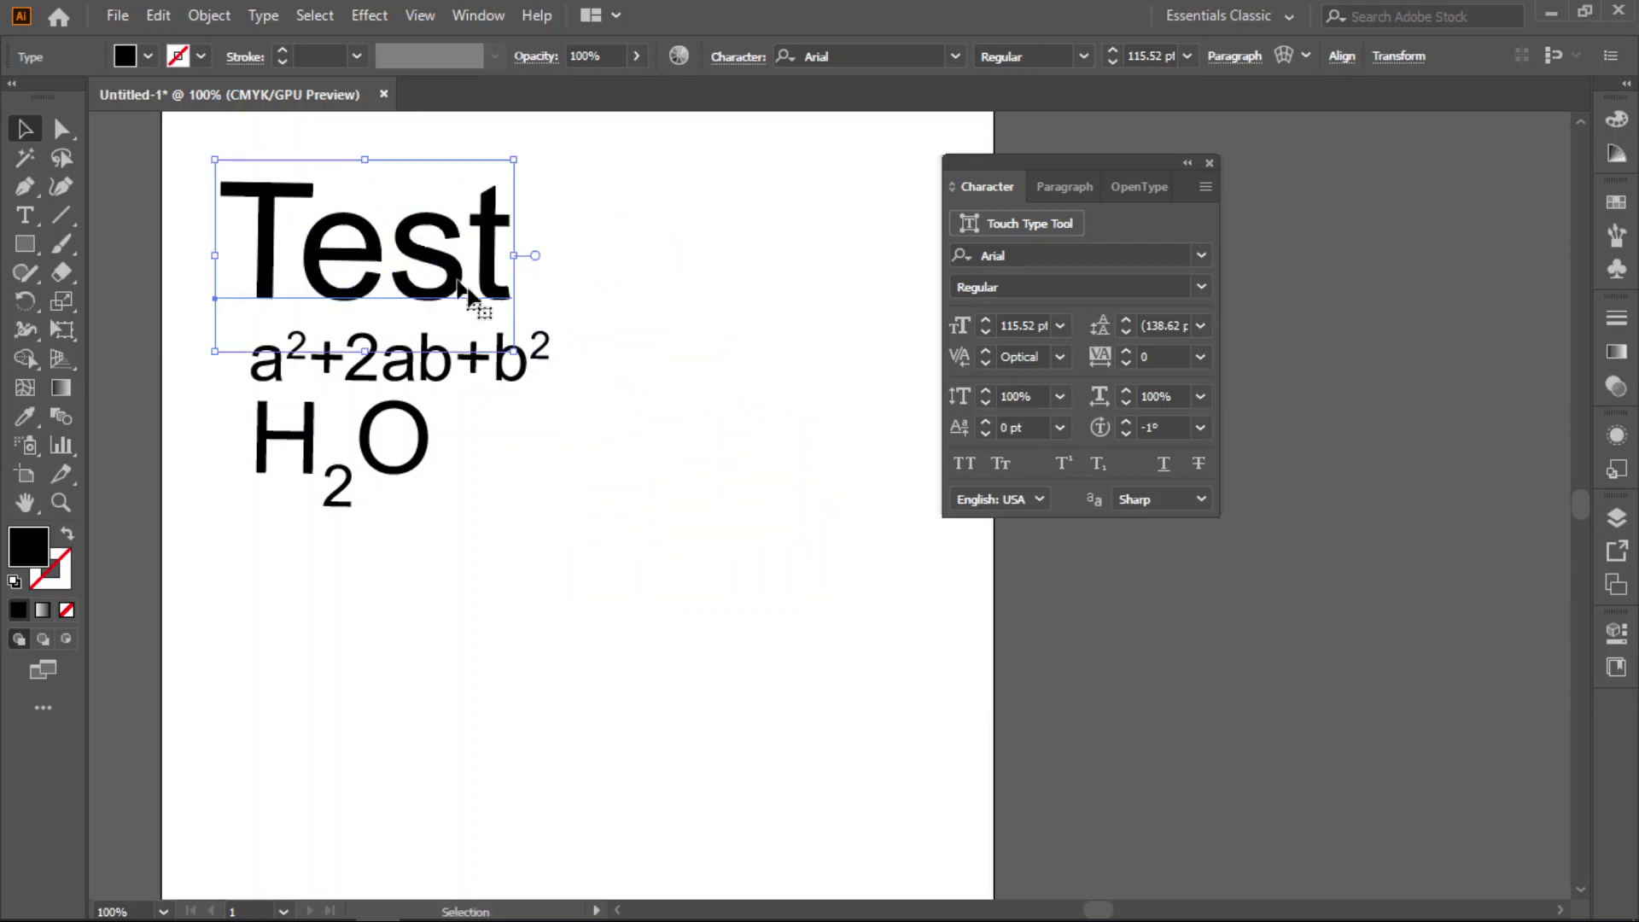
{"action": "left_click_drag", "start_coordinate": [642, 225], "coordinate": [260, 615]}
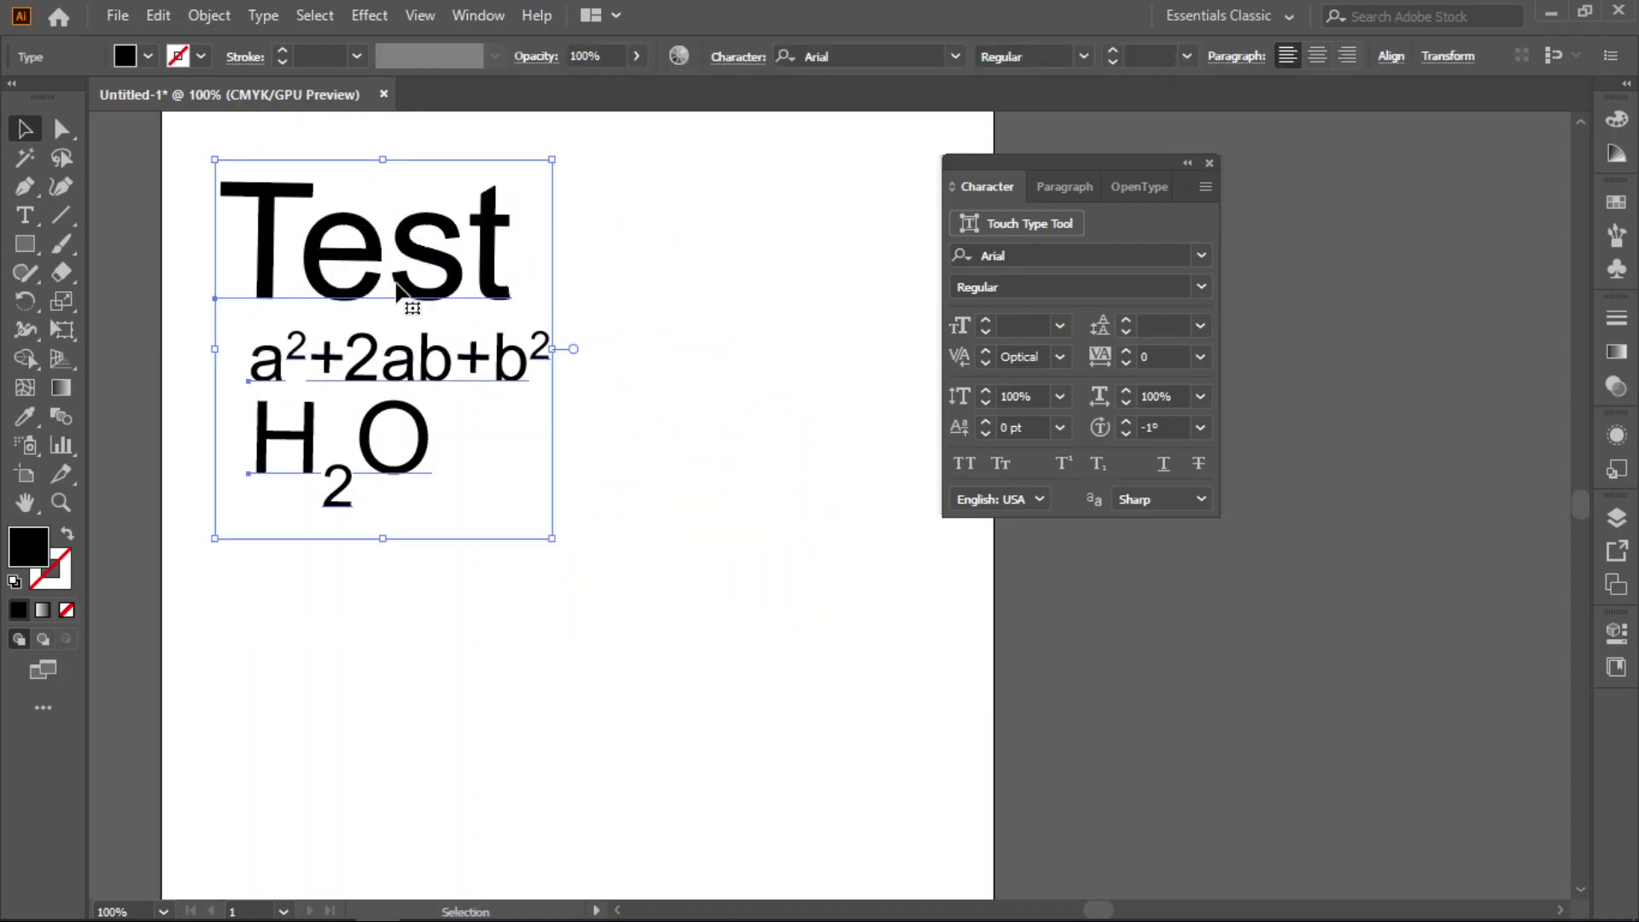
{"action": "left_click_drag", "start_coordinate": [465, 286], "coordinate": [1487, 355]}
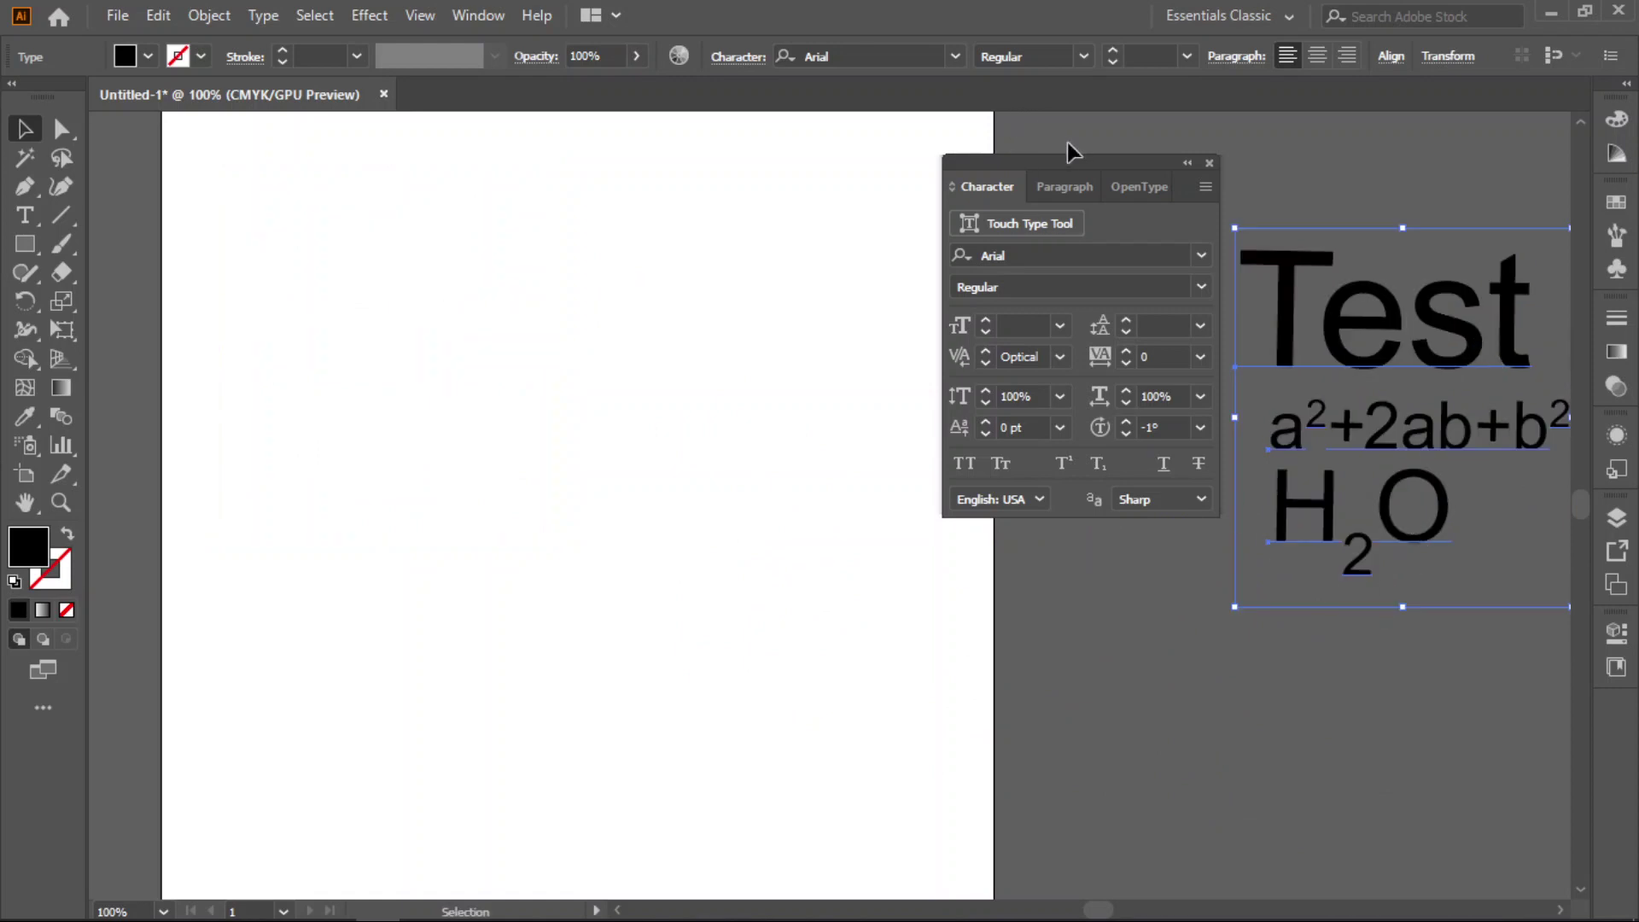
Step: Show the Paragraph settings and draw an area text frame over most of the artboard
{"action": "left_click_drag", "start_coordinate": [1076, 166], "coordinate": [982, 164]}
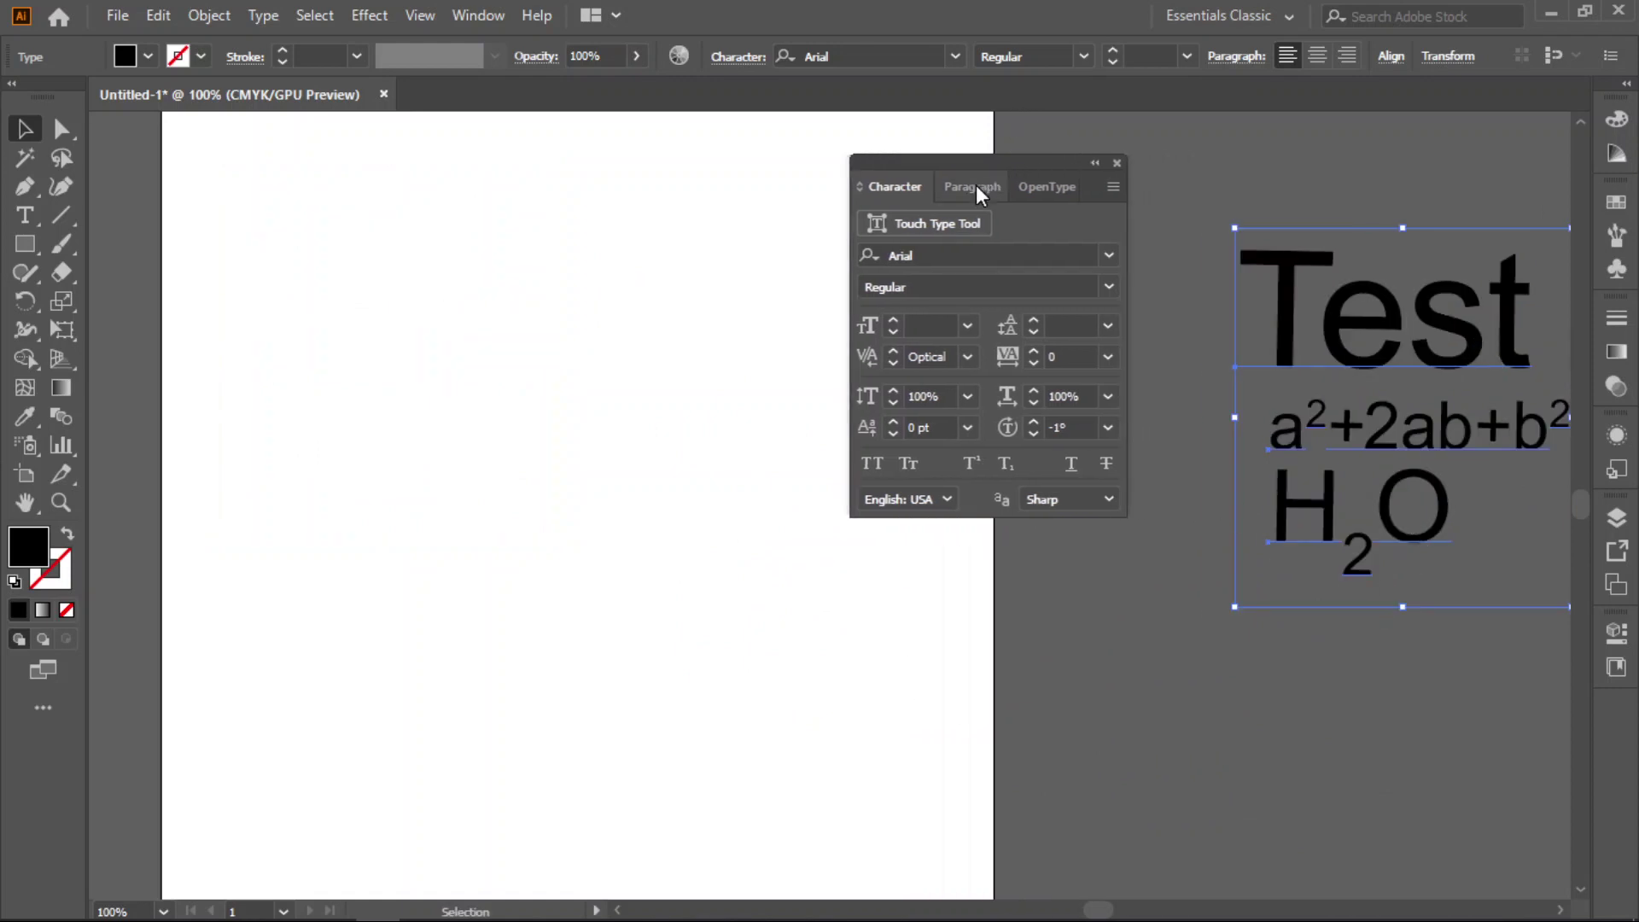
{"action": "left_click", "coordinate": [976, 188]}
{"action": "left_click_drag", "start_coordinate": [1006, 165], "coordinate": [1056, 160]}
{"action": "left_click", "coordinate": [24, 215]}
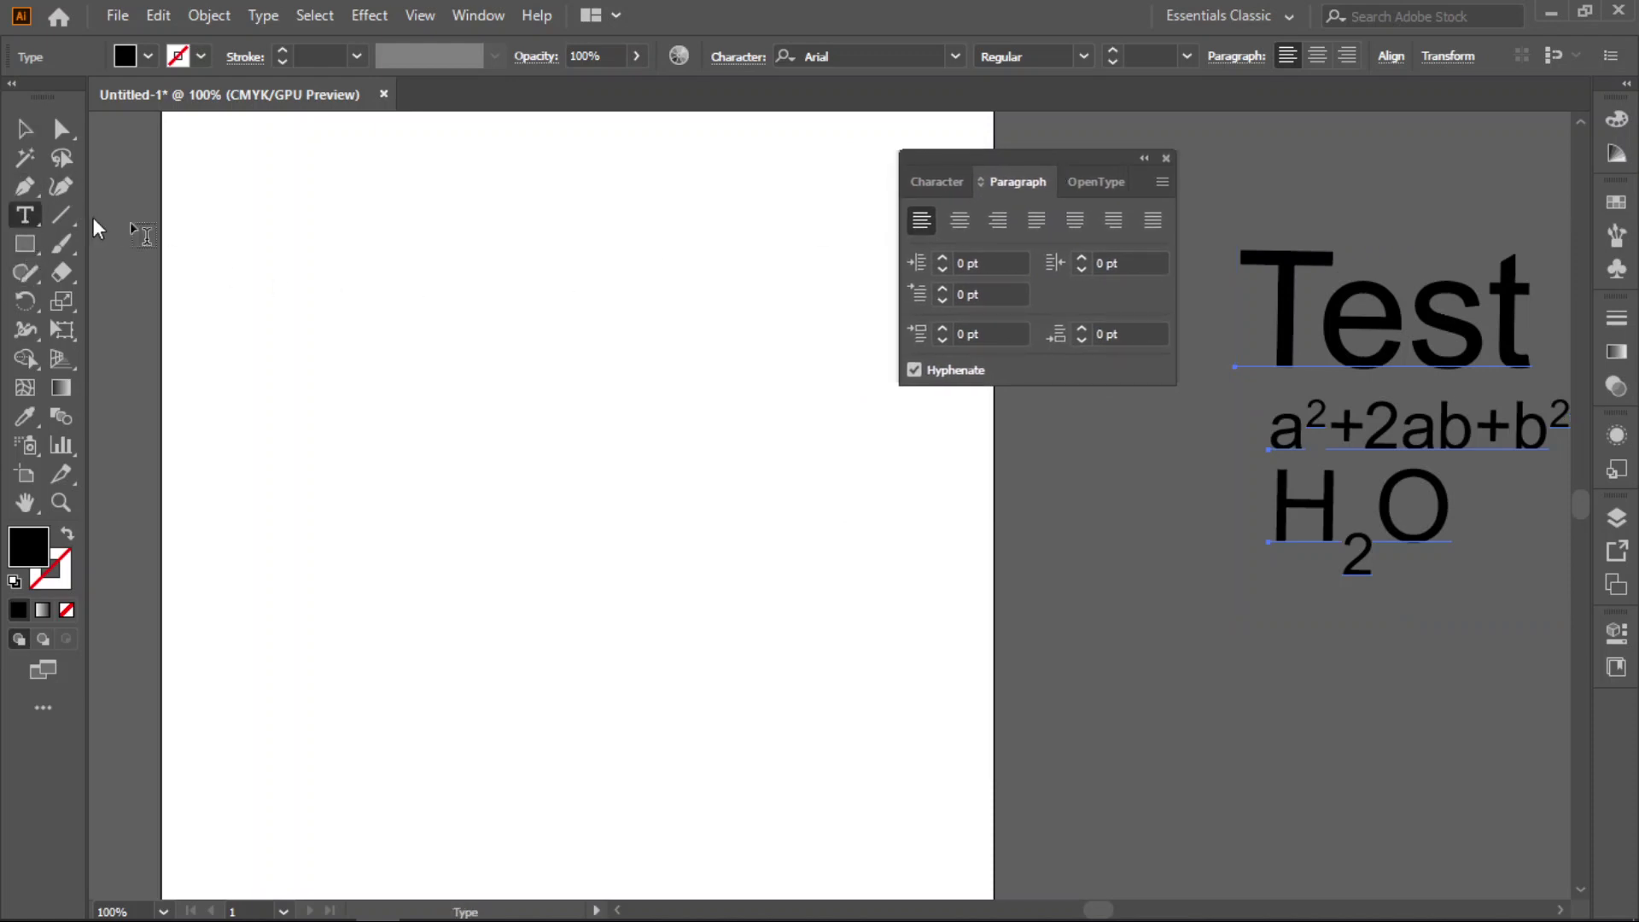
{"action": "left_click_drag", "start_coordinate": [195, 134], "coordinate": [709, 803]}
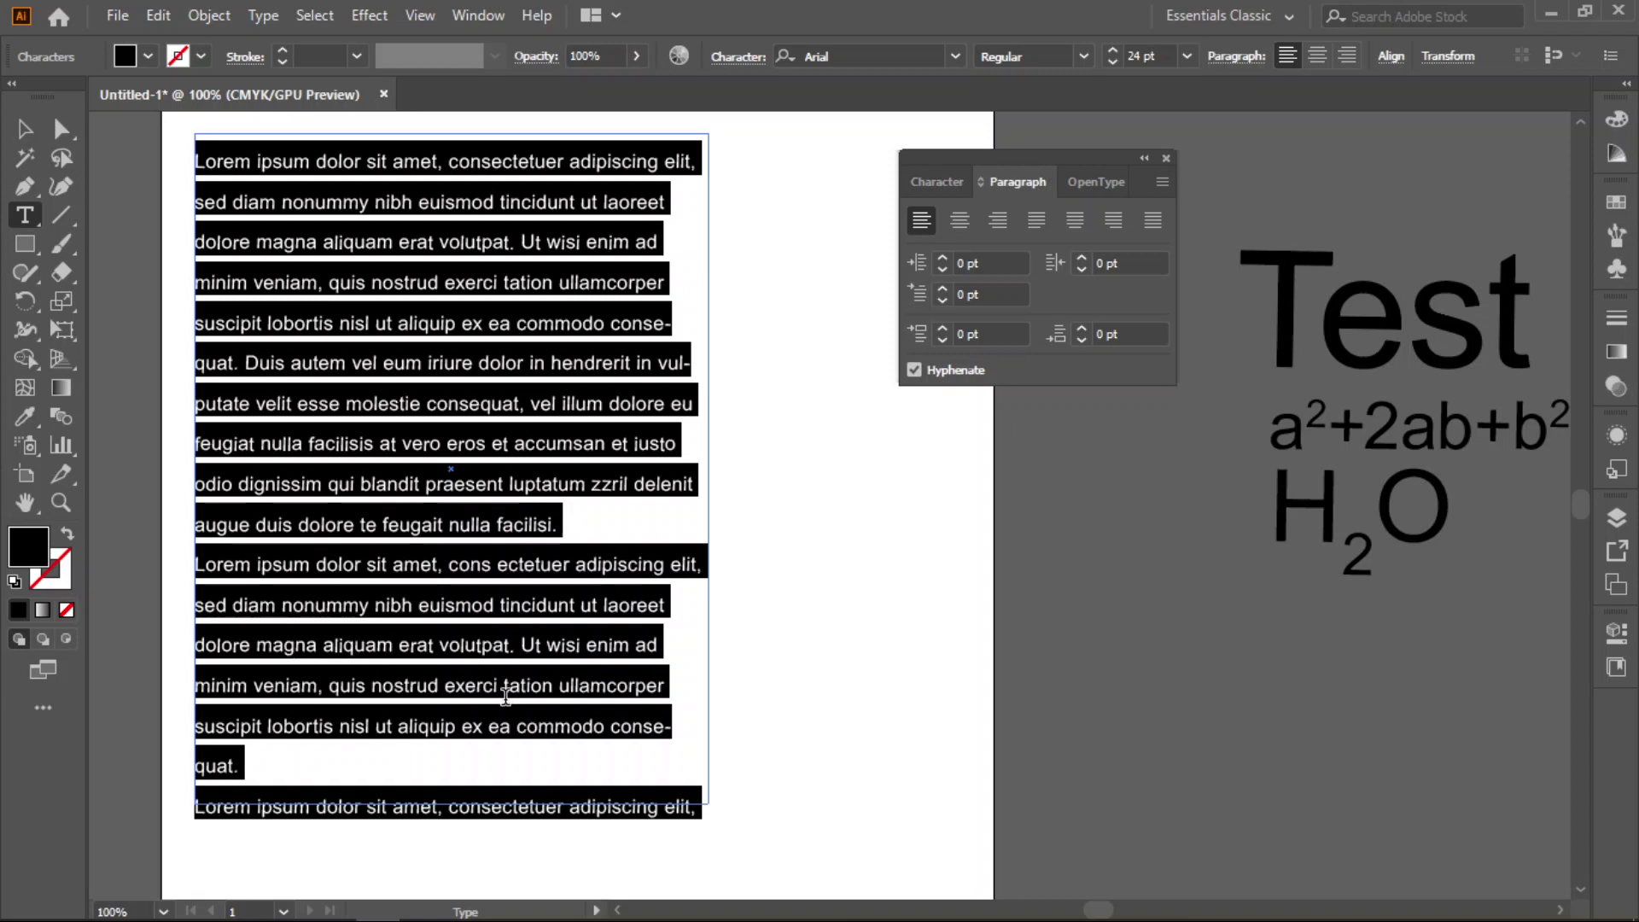
Step: Switch to the lipsum.com page in Chrome and generate 4 paragraphs of Lorem Ipsum text
{"action": "mouse_move", "coordinate": [454, 919]}
{"action": "left_click", "coordinate": [246, 907]}
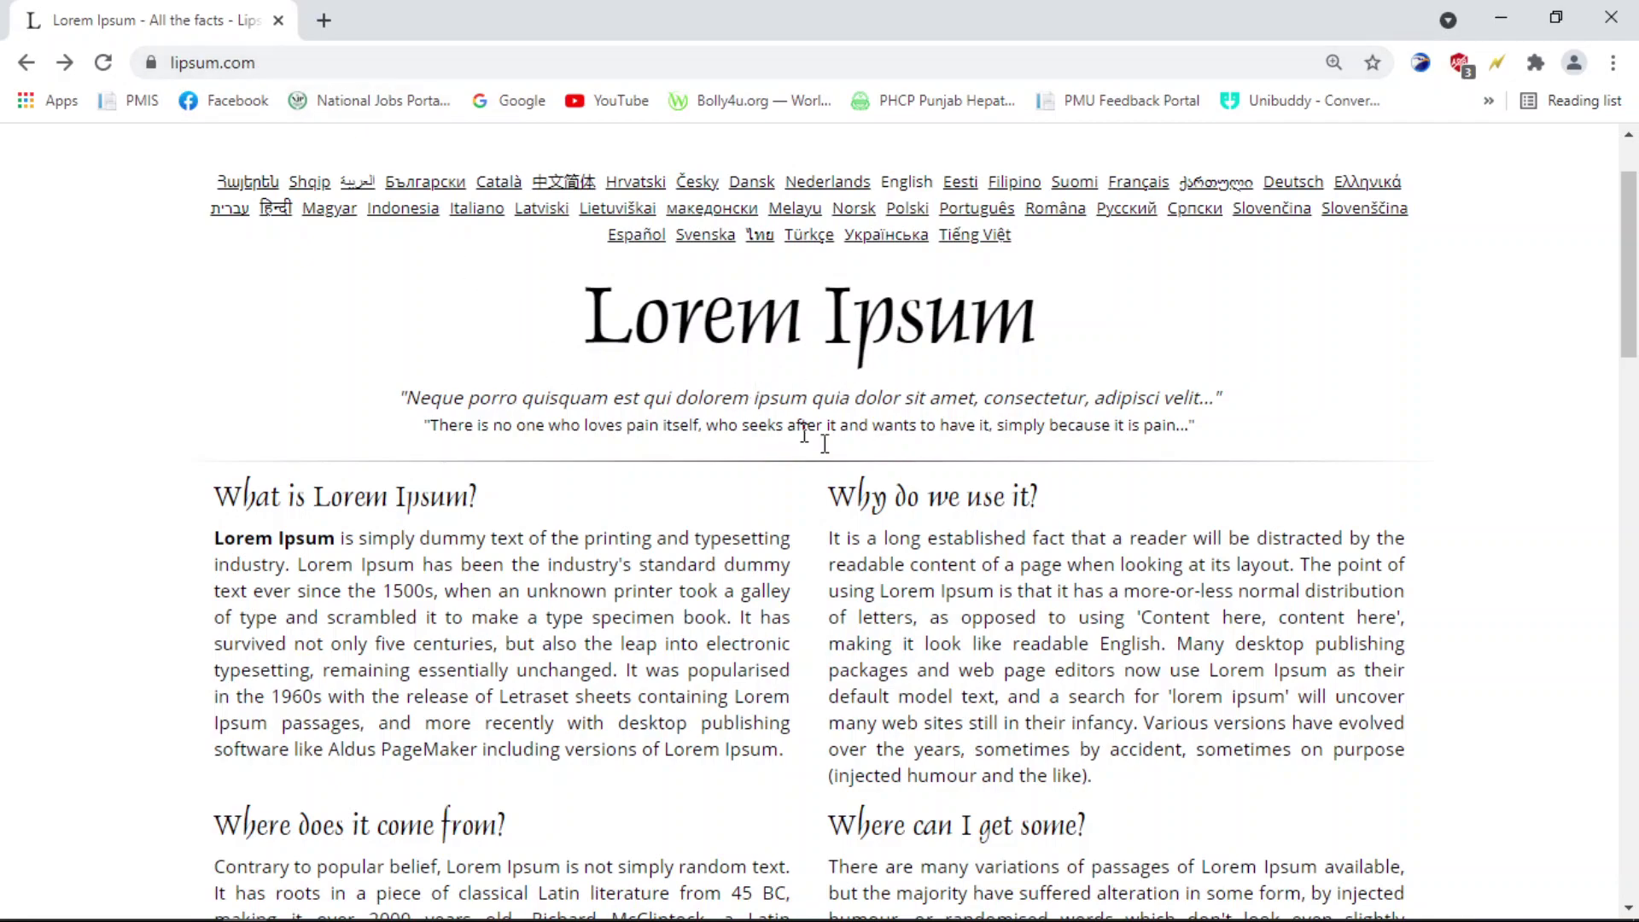
{"action": "scroll", "coordinate": [905, 459], "scroll_direction": "down", "scroll_amount": 1}
{"action": "scroll", "coordinate": [906, 460], "scroll_direction": "down", "scroll_amount": 10}
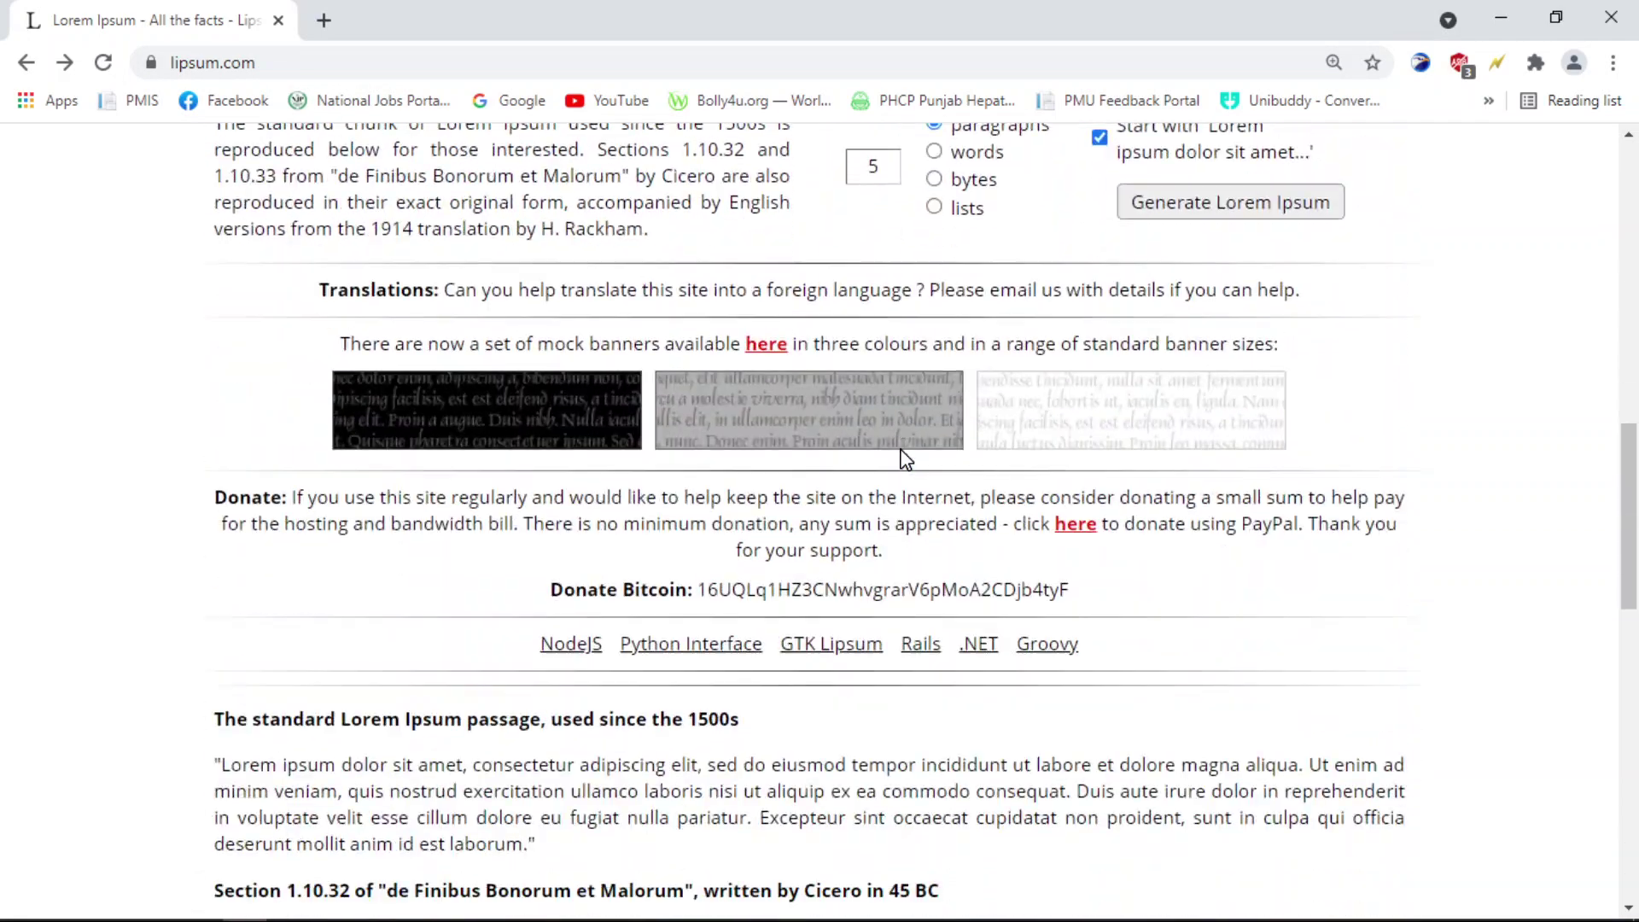
{"action": "scroll", "coordinate": [906, 461], "scroll_direction": "up", "scroll_amount": 5}
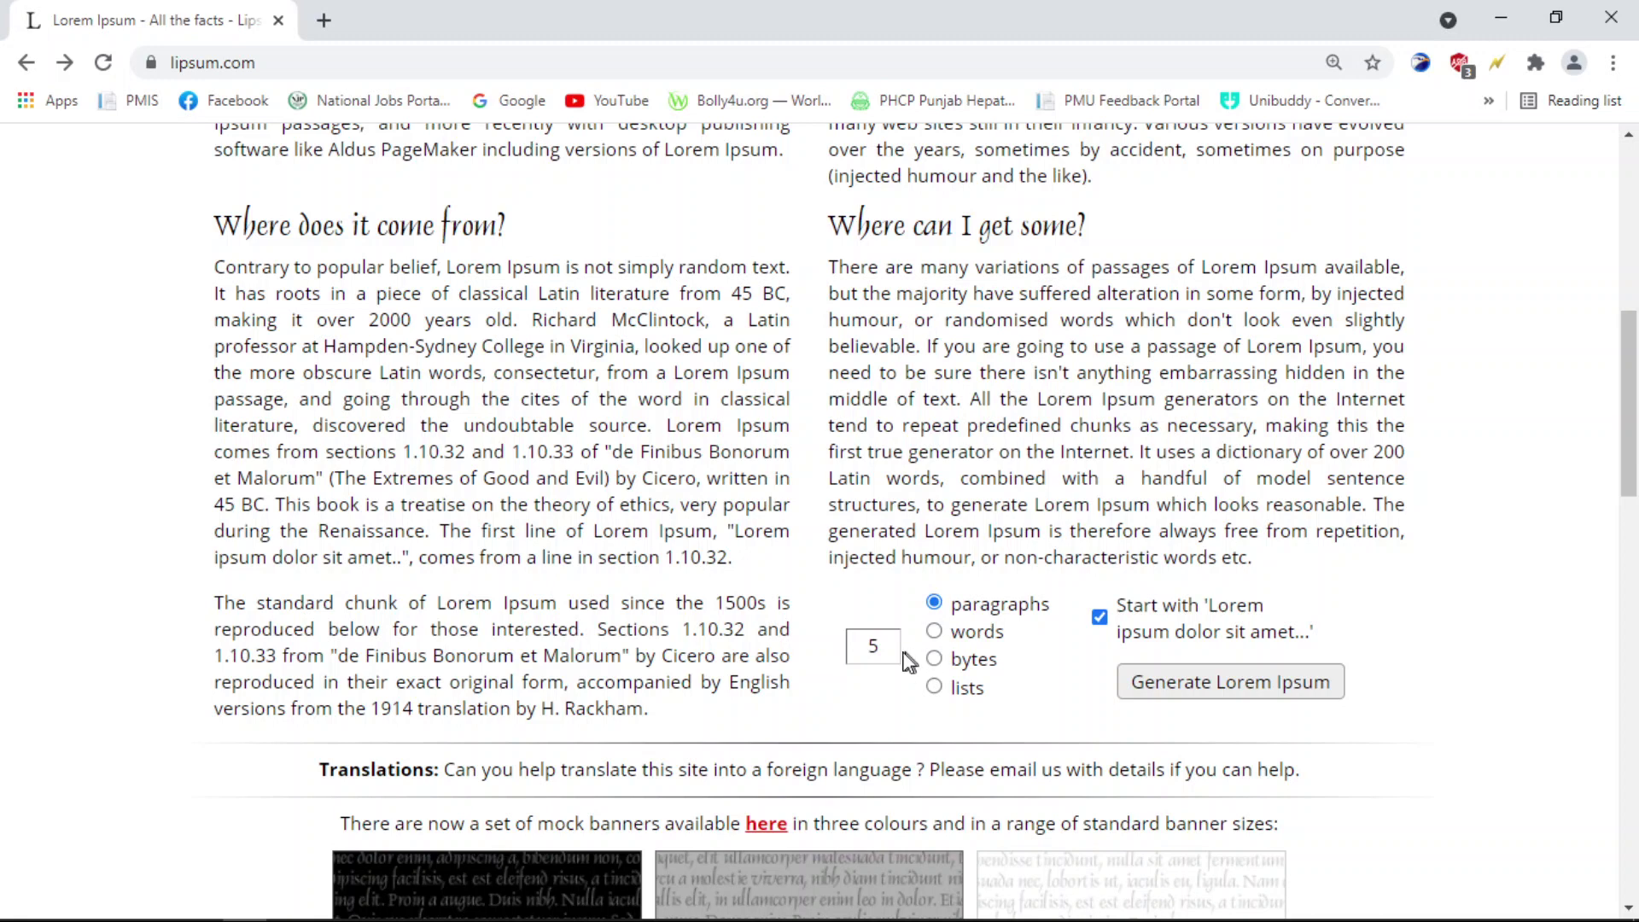
{"action": "double_click", "coordinate": [869, 648]}
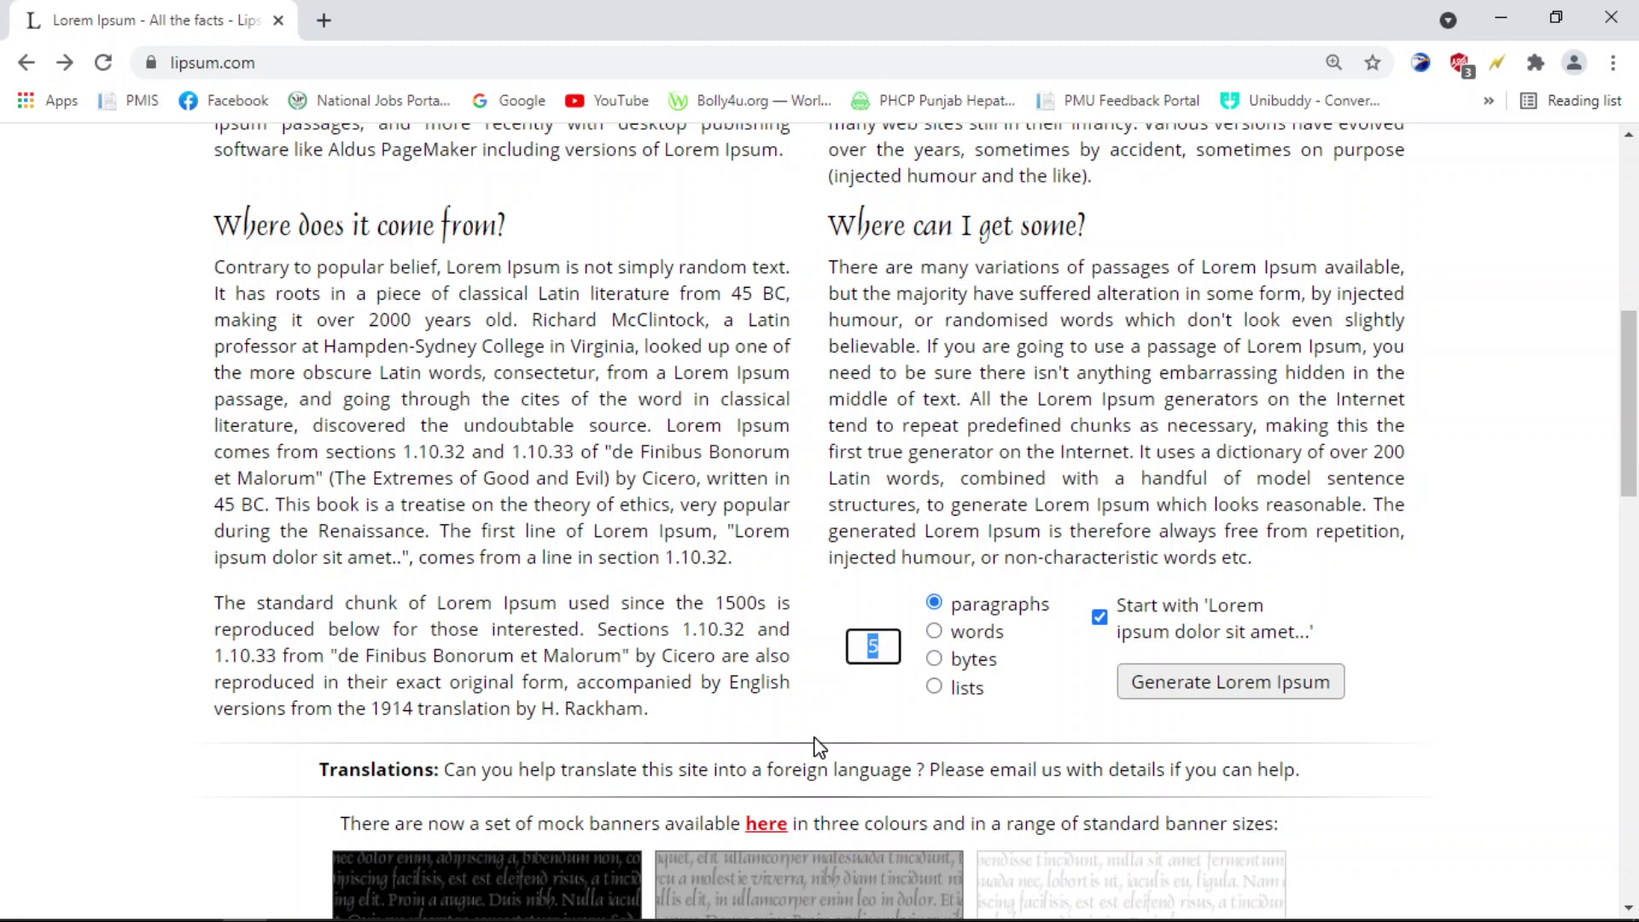
{"action": "left_click", "coordinate": [1200, 696]}
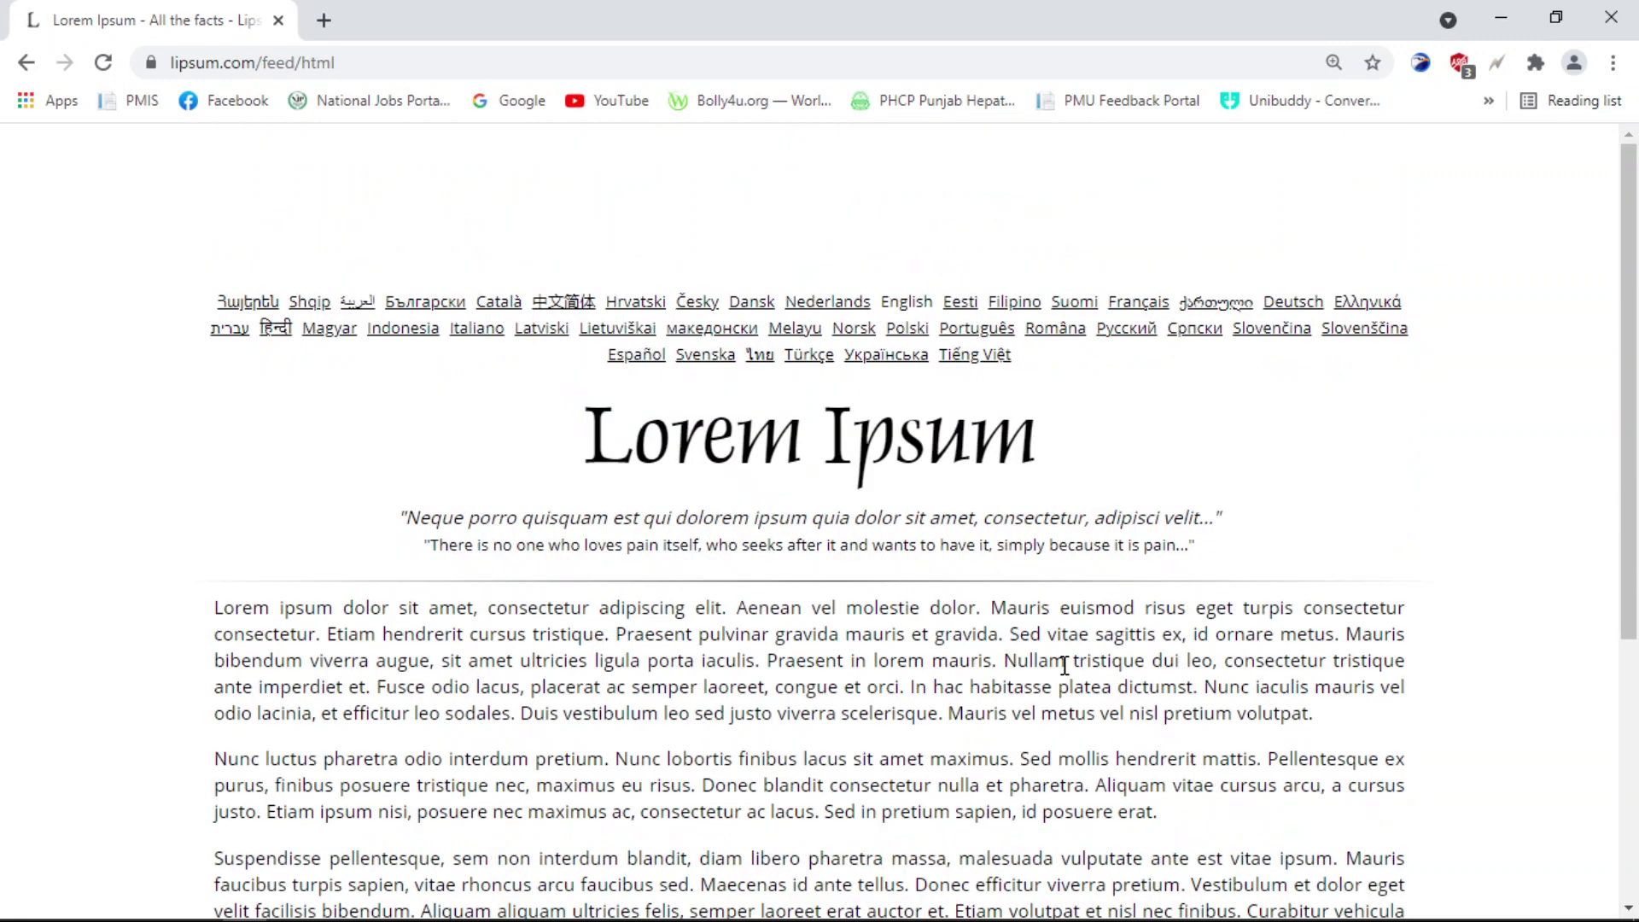
Step: Copy the generated Lorem Ipsum paragraphs and paste them into the text frame in Illustrator
{"action": "scroll", "coordinate": [844, 571], "scroll_direction": "down", "scroll_amount": 1}
{"action": "scroll", "coordinate": [845, 569], "scroll_direction": "down", "scroll_amount": 4}
{"action": "scroll", "coordinate": [848, 567], "scroll_direction": "up", "scroll_amount": 3}
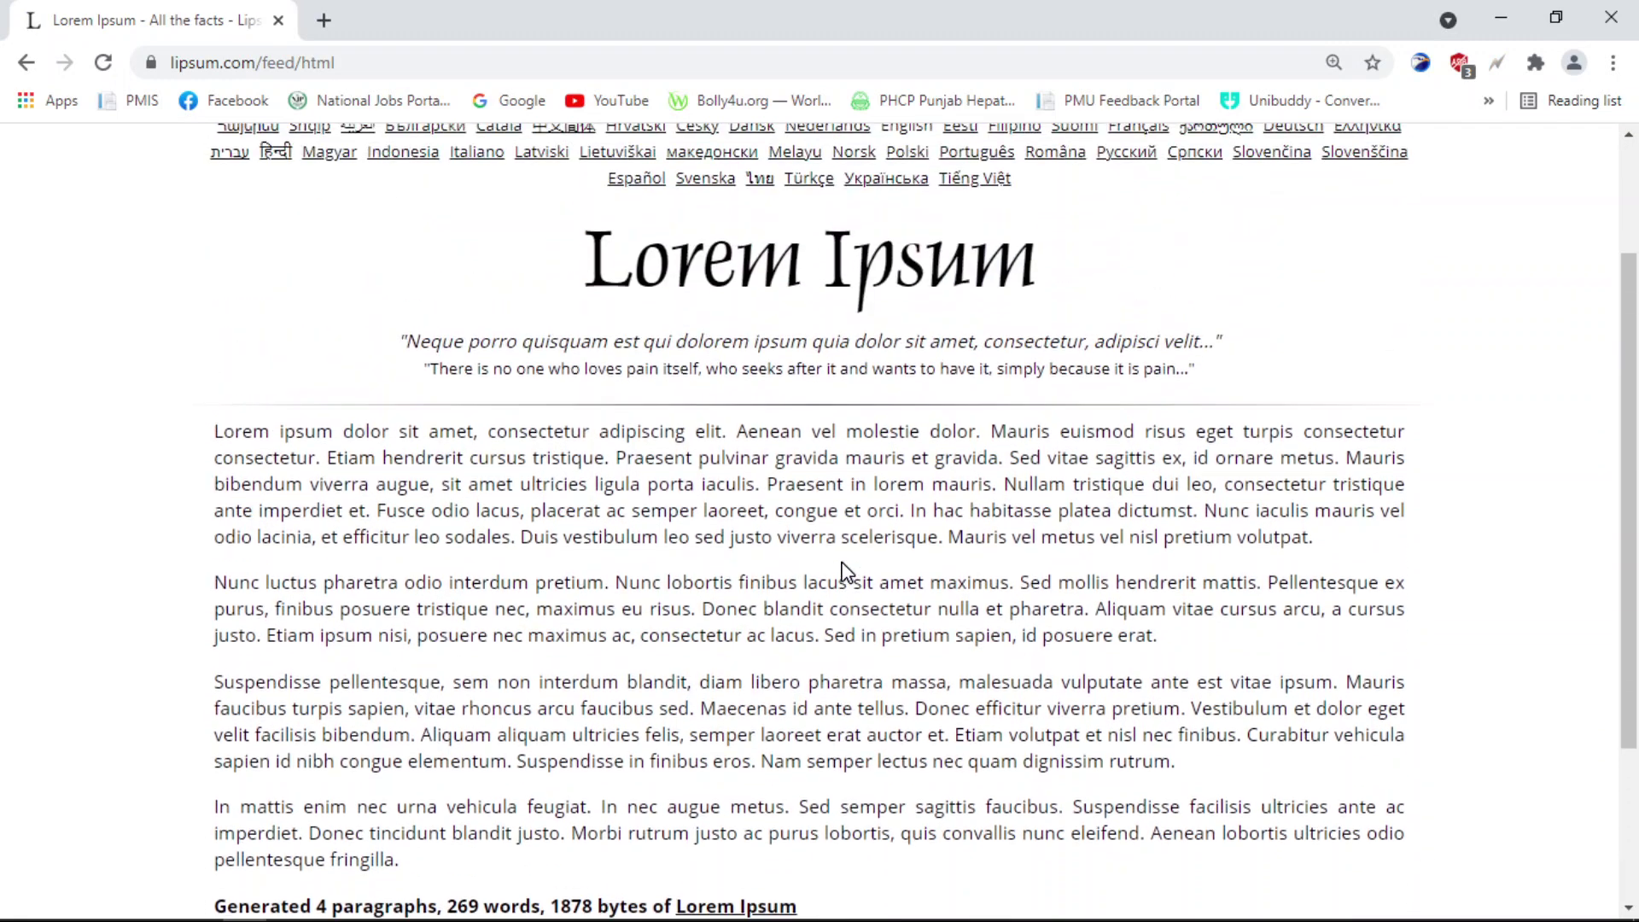
{"action": "left_click_drag", "start_coordinate": [215, 432], "coordinate": [454, 858]}
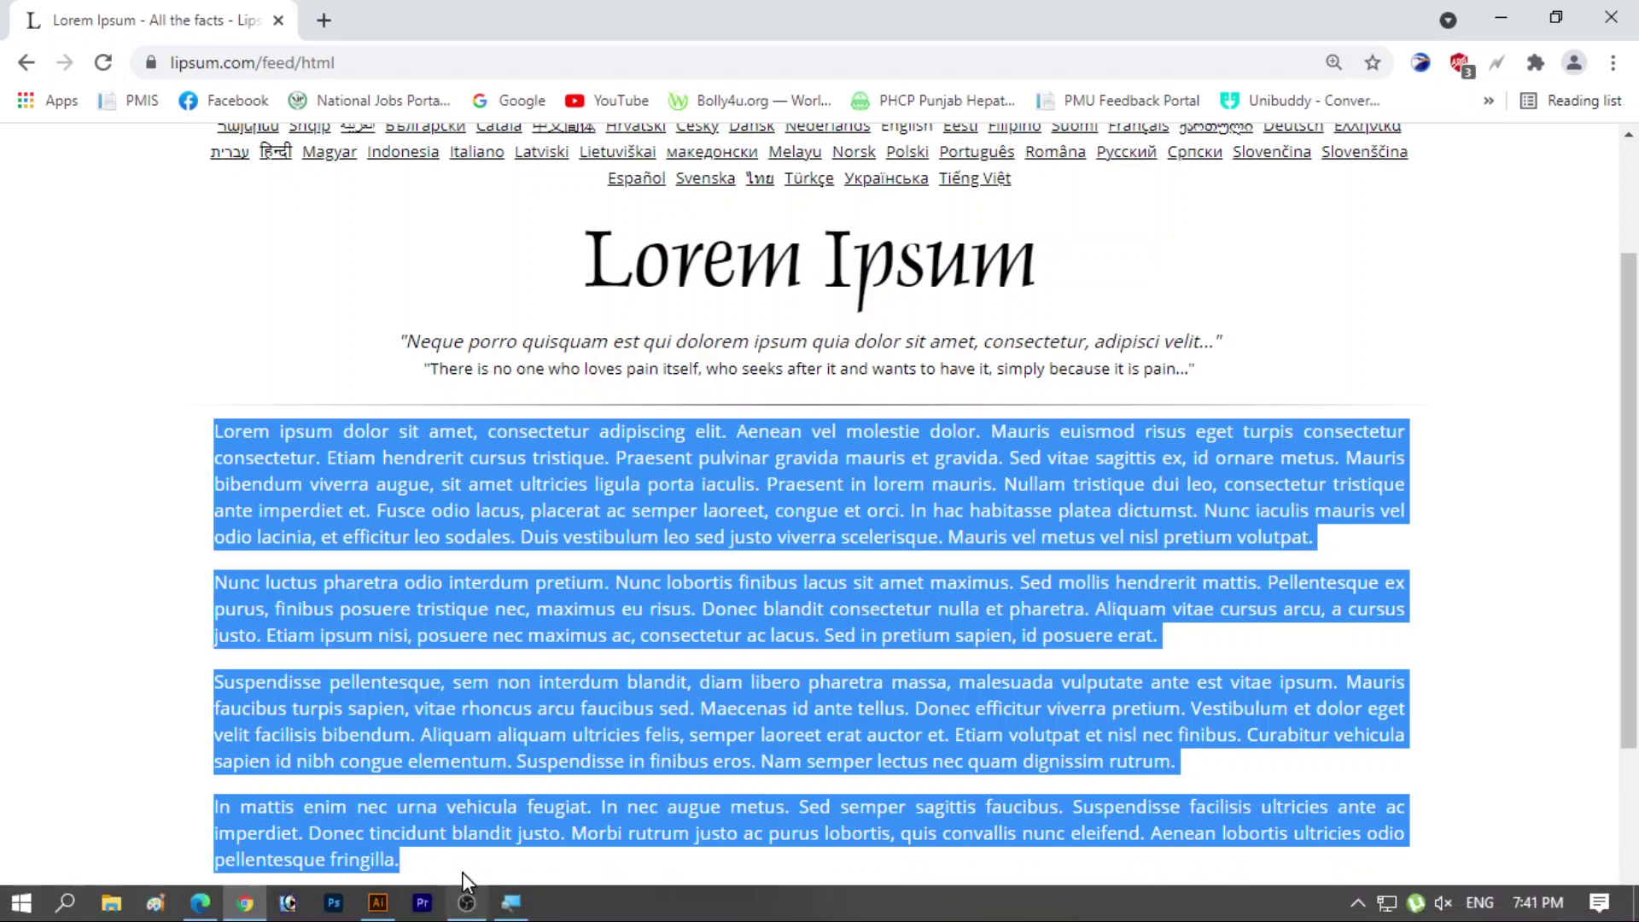
{"action": "left_click", "coordinate": [376, 914]}
{"action": "key", "text": "ctrl+v"}
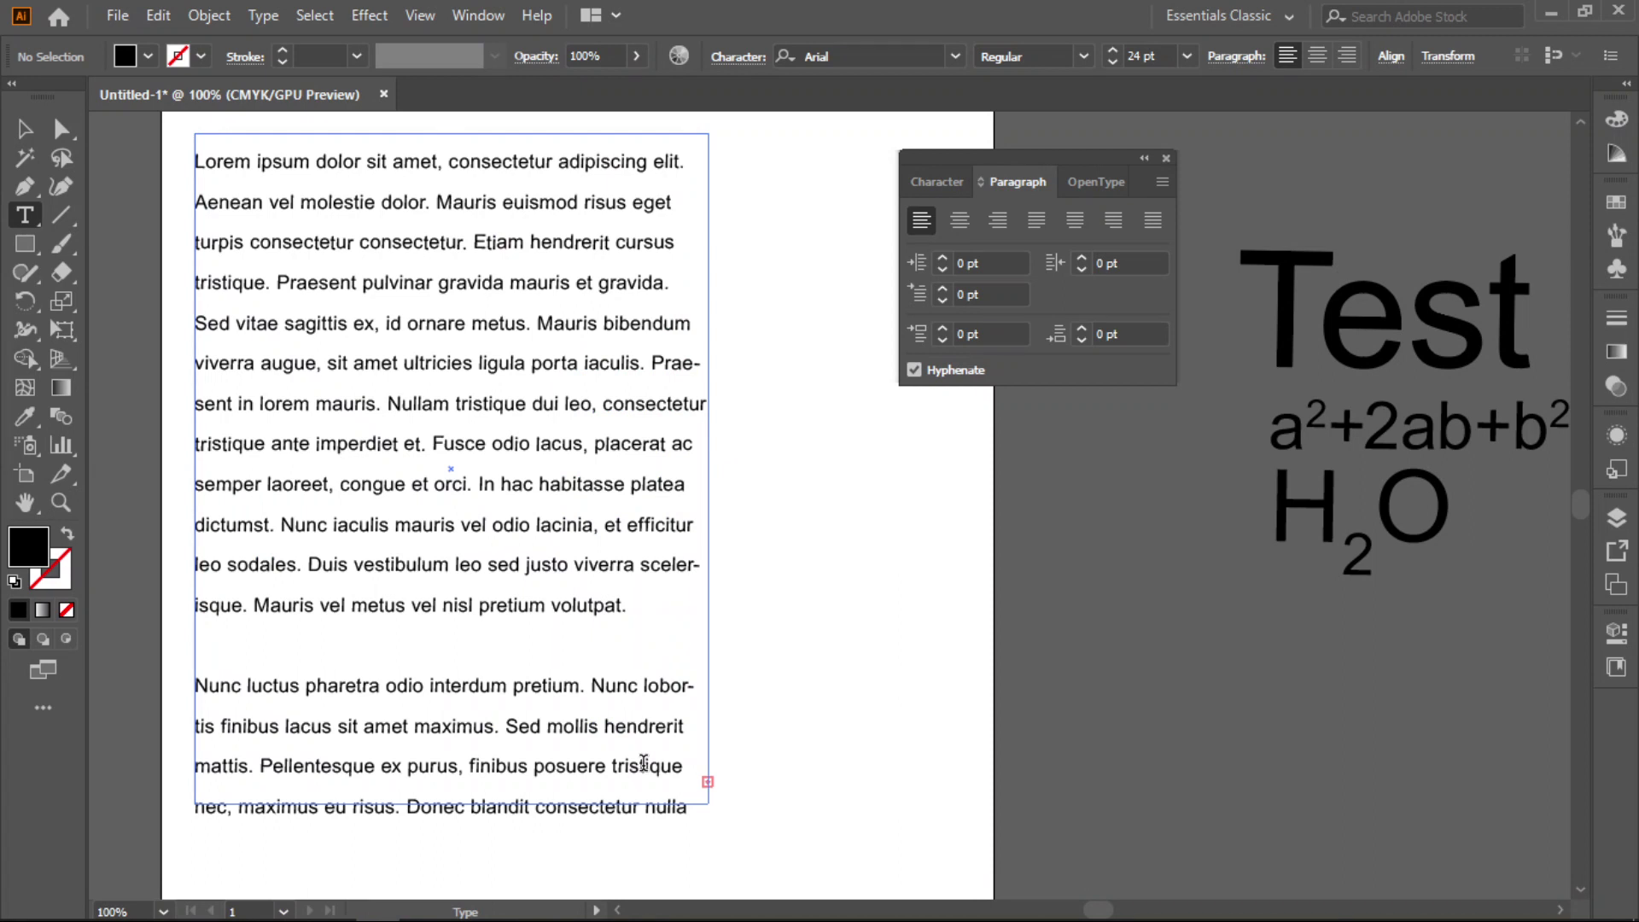
Step: Delete the pasted text frame and draw a new, slightly wider area text frame with placeholder text on the artboard
{"action": "key", "text": "Escape"}
{"action": "key", "text": "Delete"}
{"action": "left_click", "coordinate": [24, 216]}
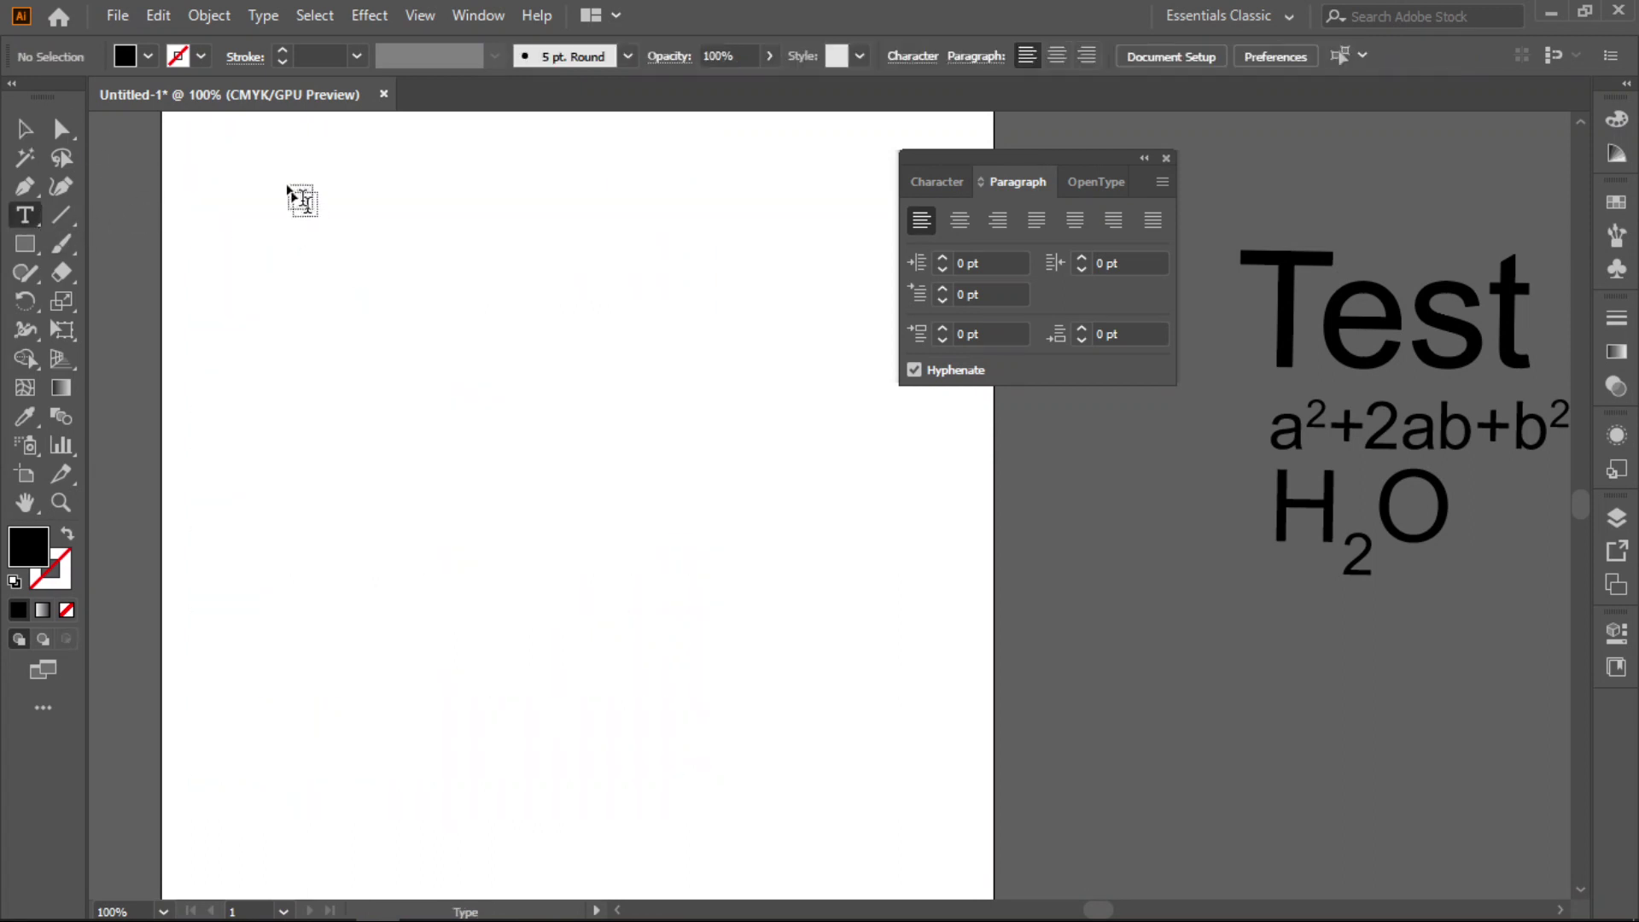
{"action": "left_click_drag", "start_coordinate": [202, 135], "coordinate": [786, 821]}
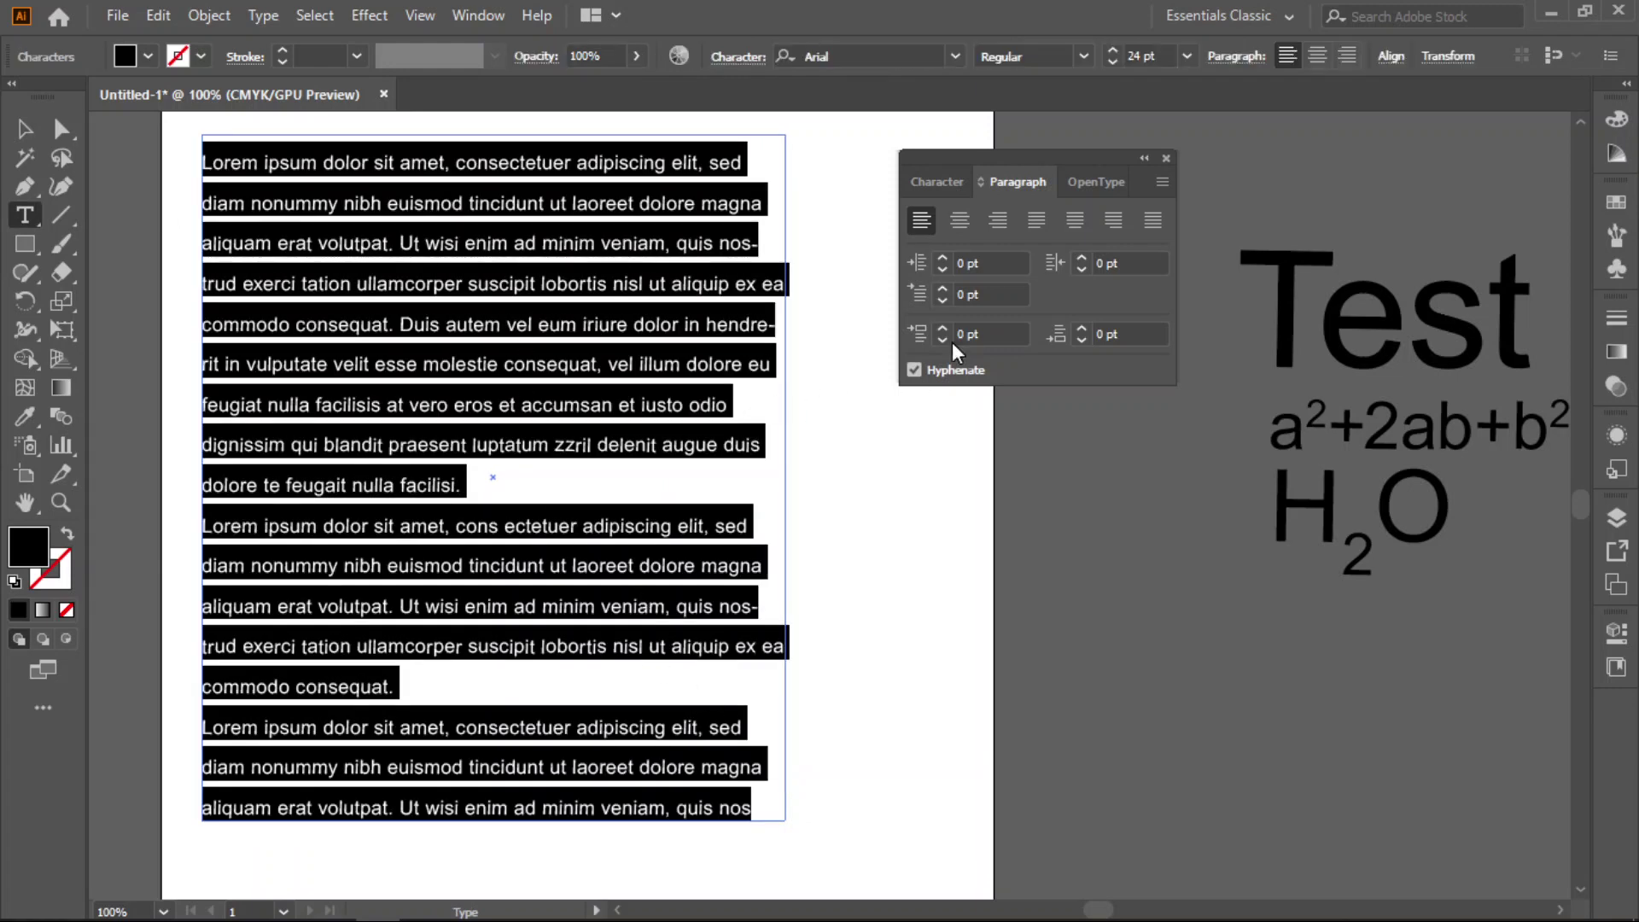
Step: Turn off Subscript for the placeholder text and set its font size to 14 pt
{"action": "left_click", "coordinate": [944, 182]}
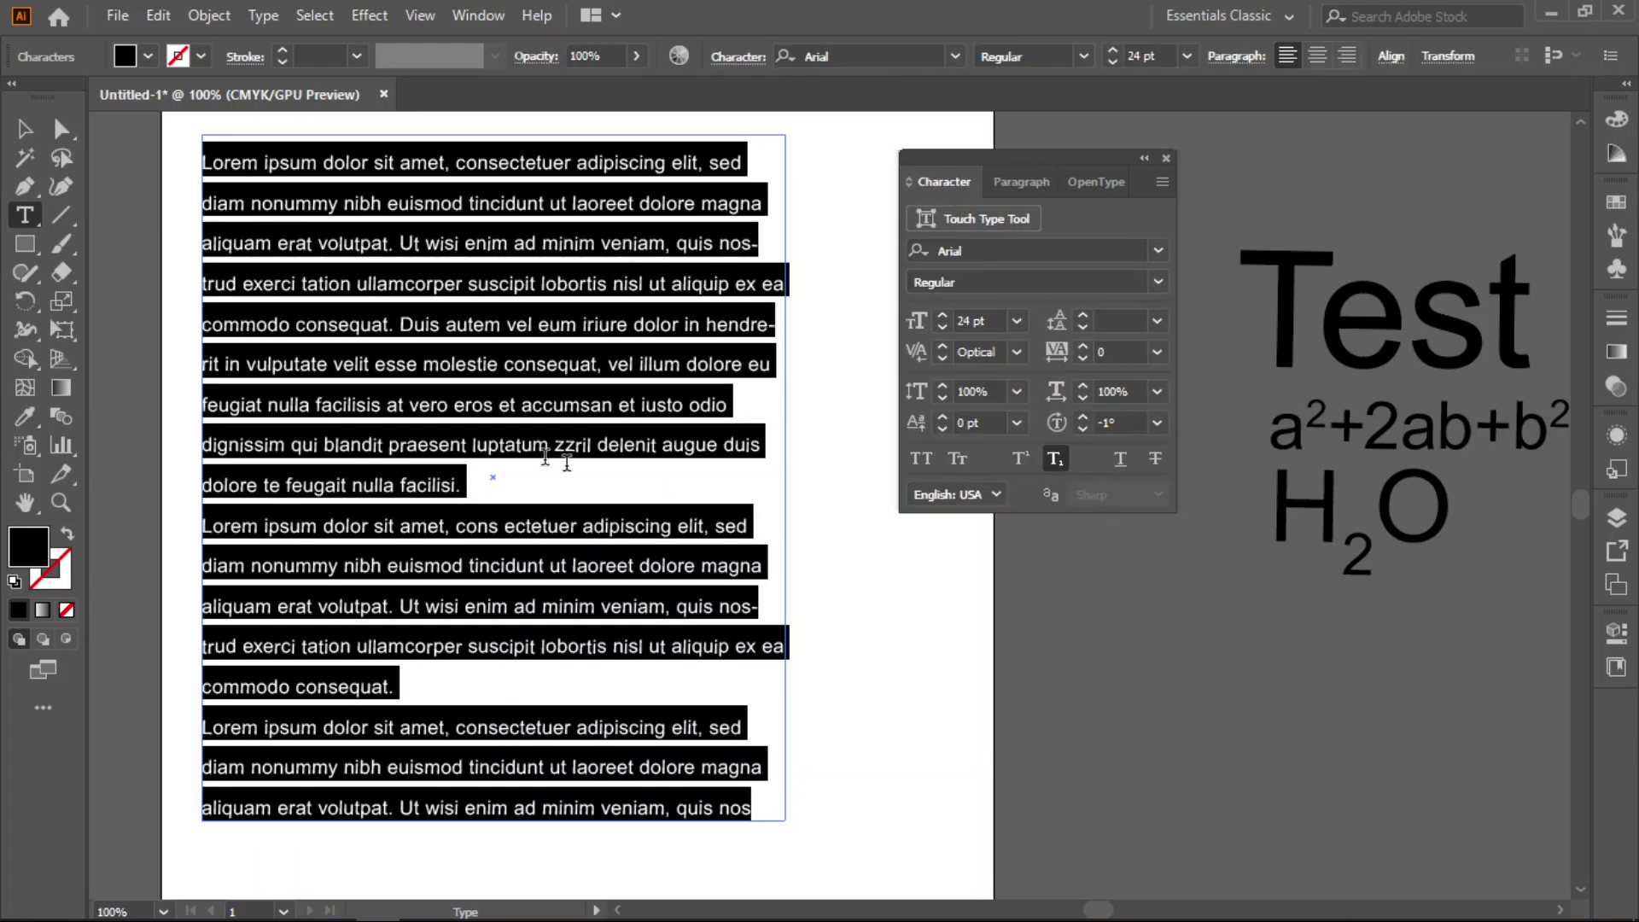
{"action": "left_click", "coordinate": [1057, 459]}
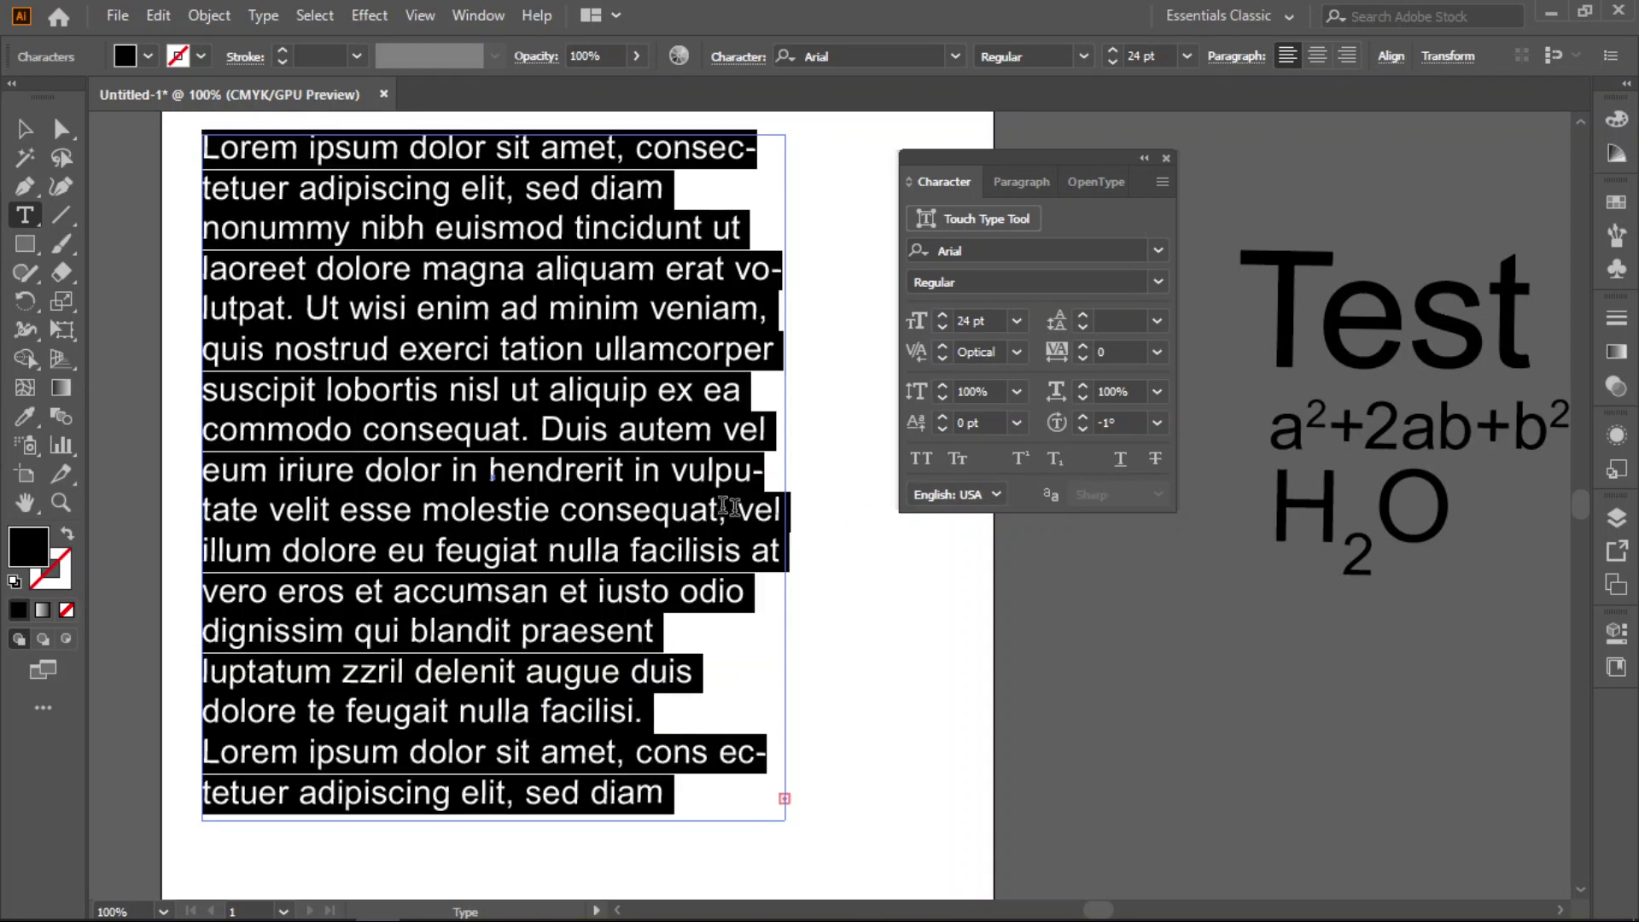
{"action": "left_click", "coordinate": [1006, 184]}
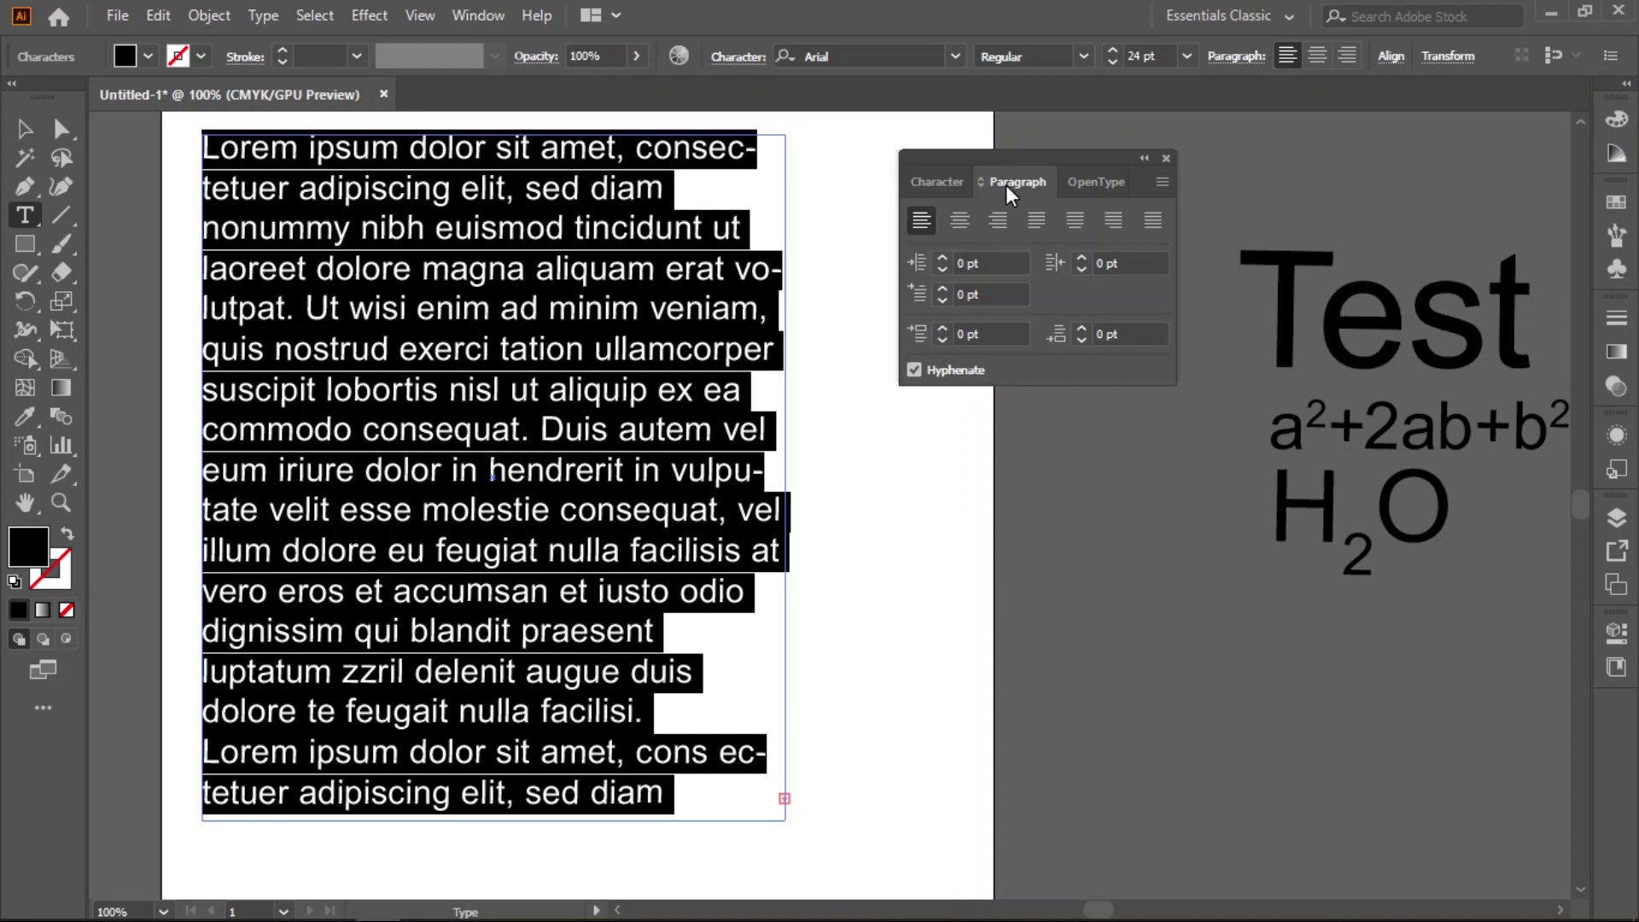
{"action": "left_click", "coordinate": [929, 184]}
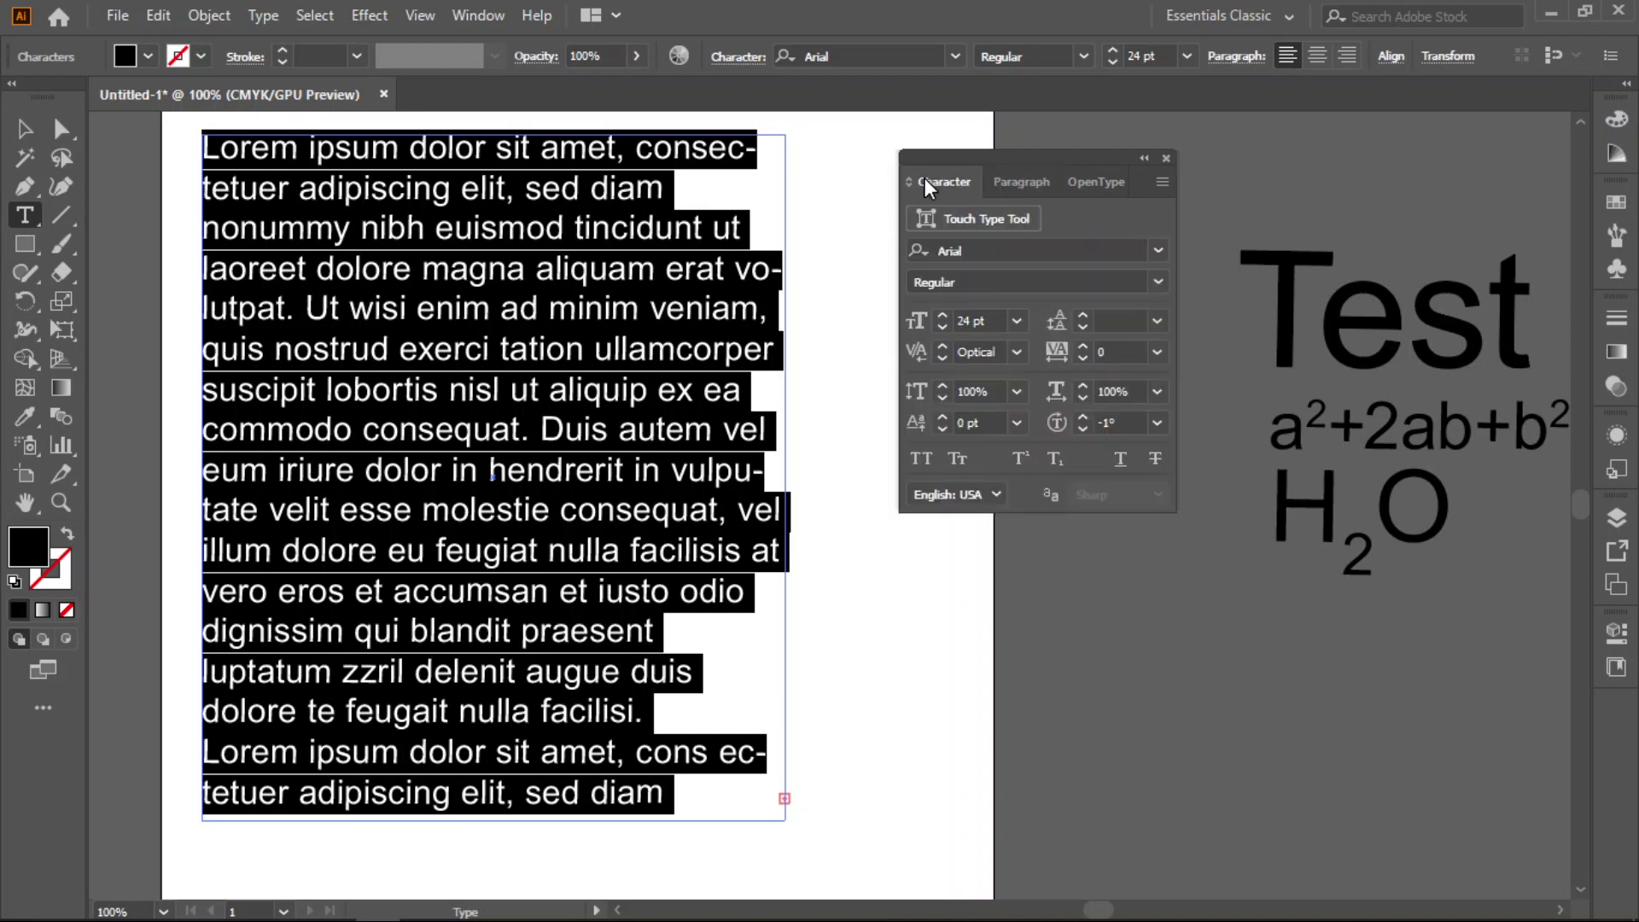
{"action": "left_click", "coordinate": [1018, 320]}
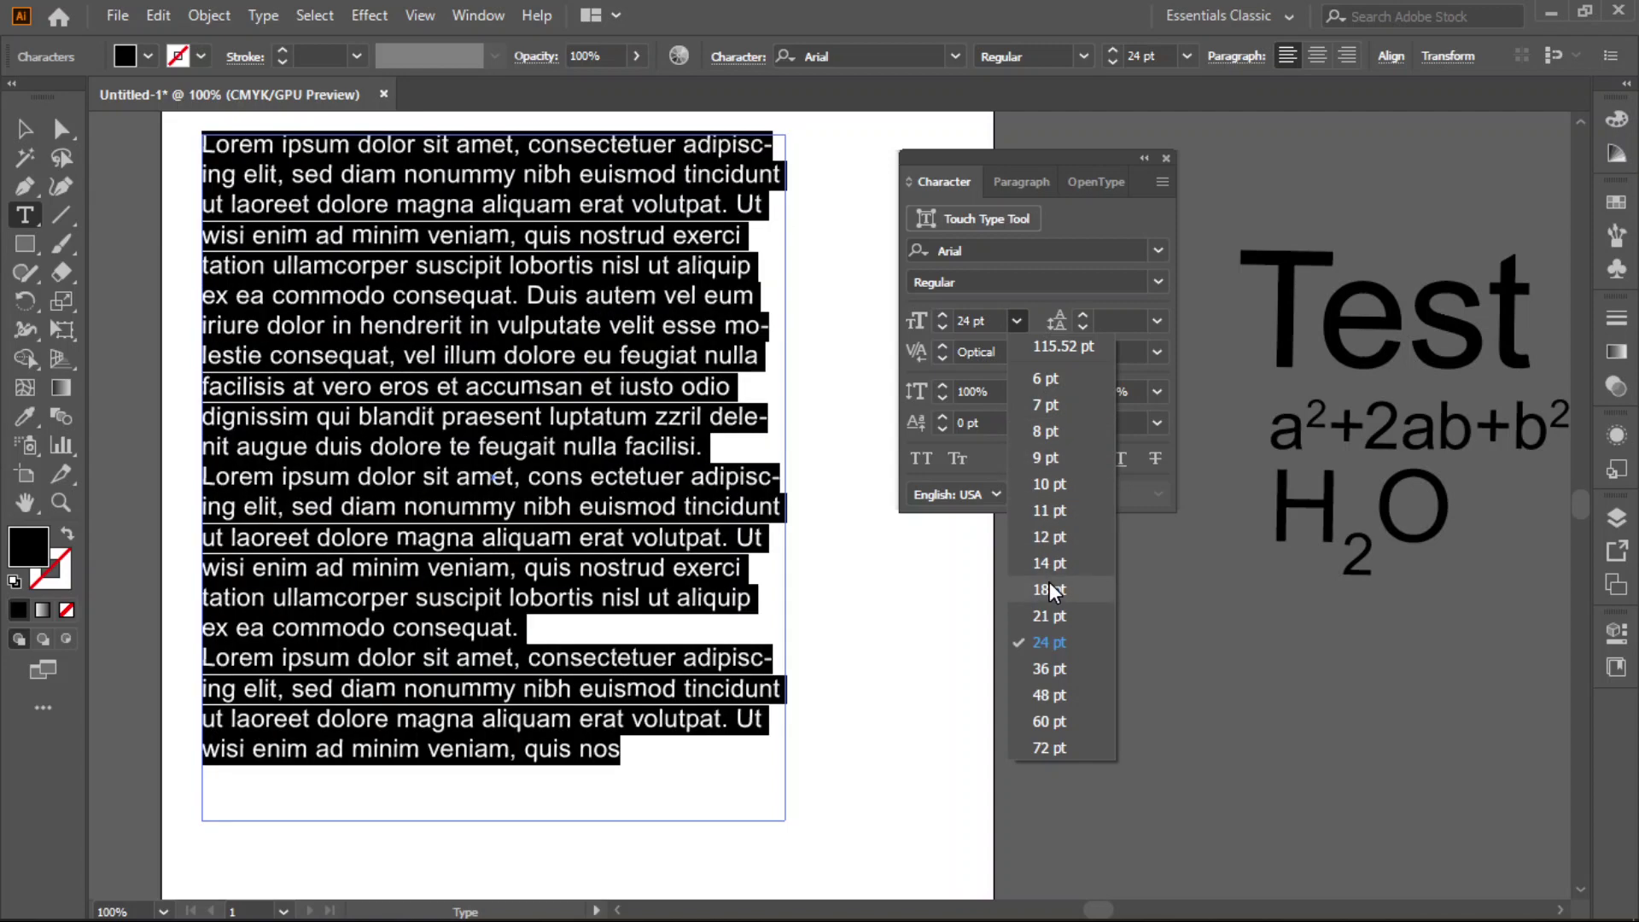
{"action": "left_click", "coordinate": [1043, 562]}
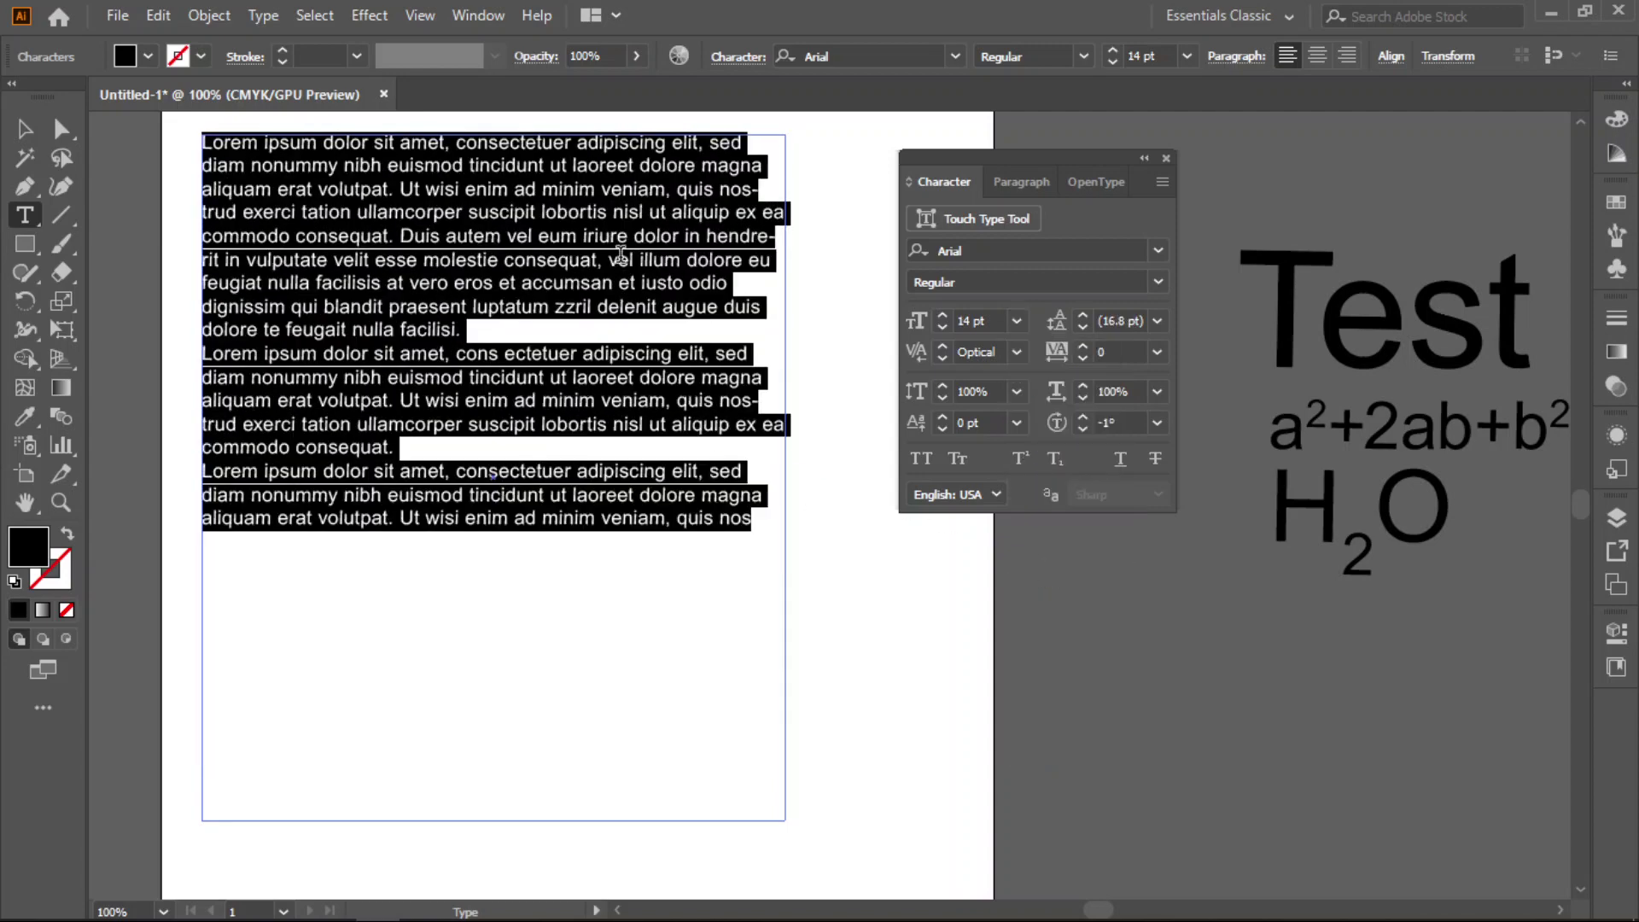
Step: Undo the accidental loss of the placeholder text and remove the stray tiny text frame beside it
{"action": "scroll", "coordinate": [583, 303], "scroll_direction": "up", "scroll_amount": 1}
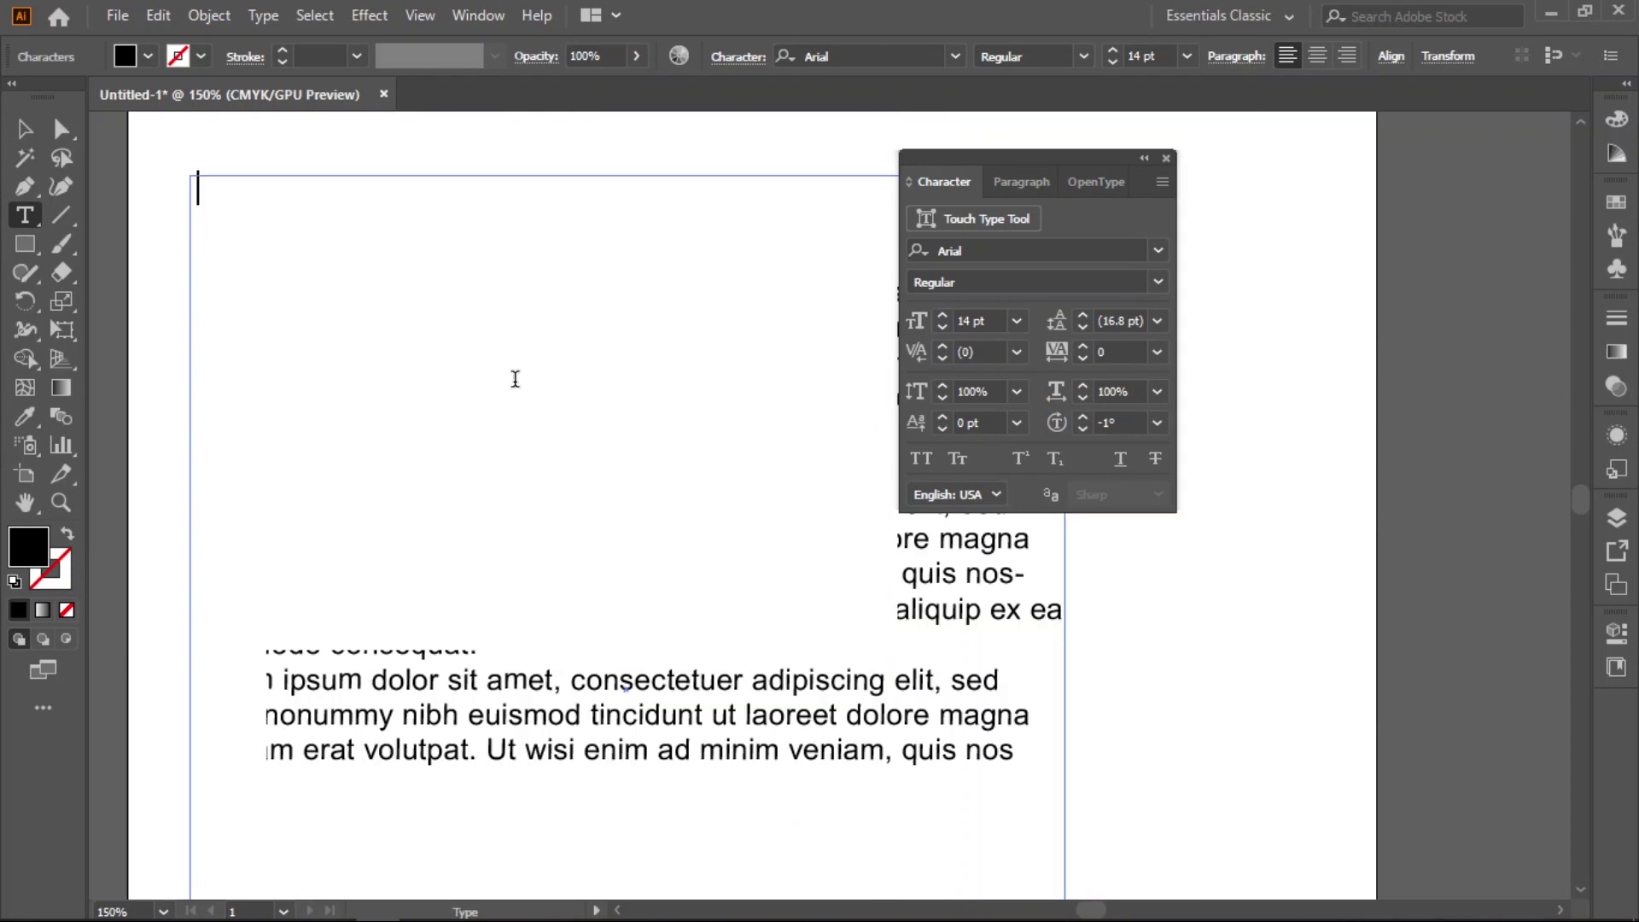
{"action": "key", "text": "ctrl+z"}
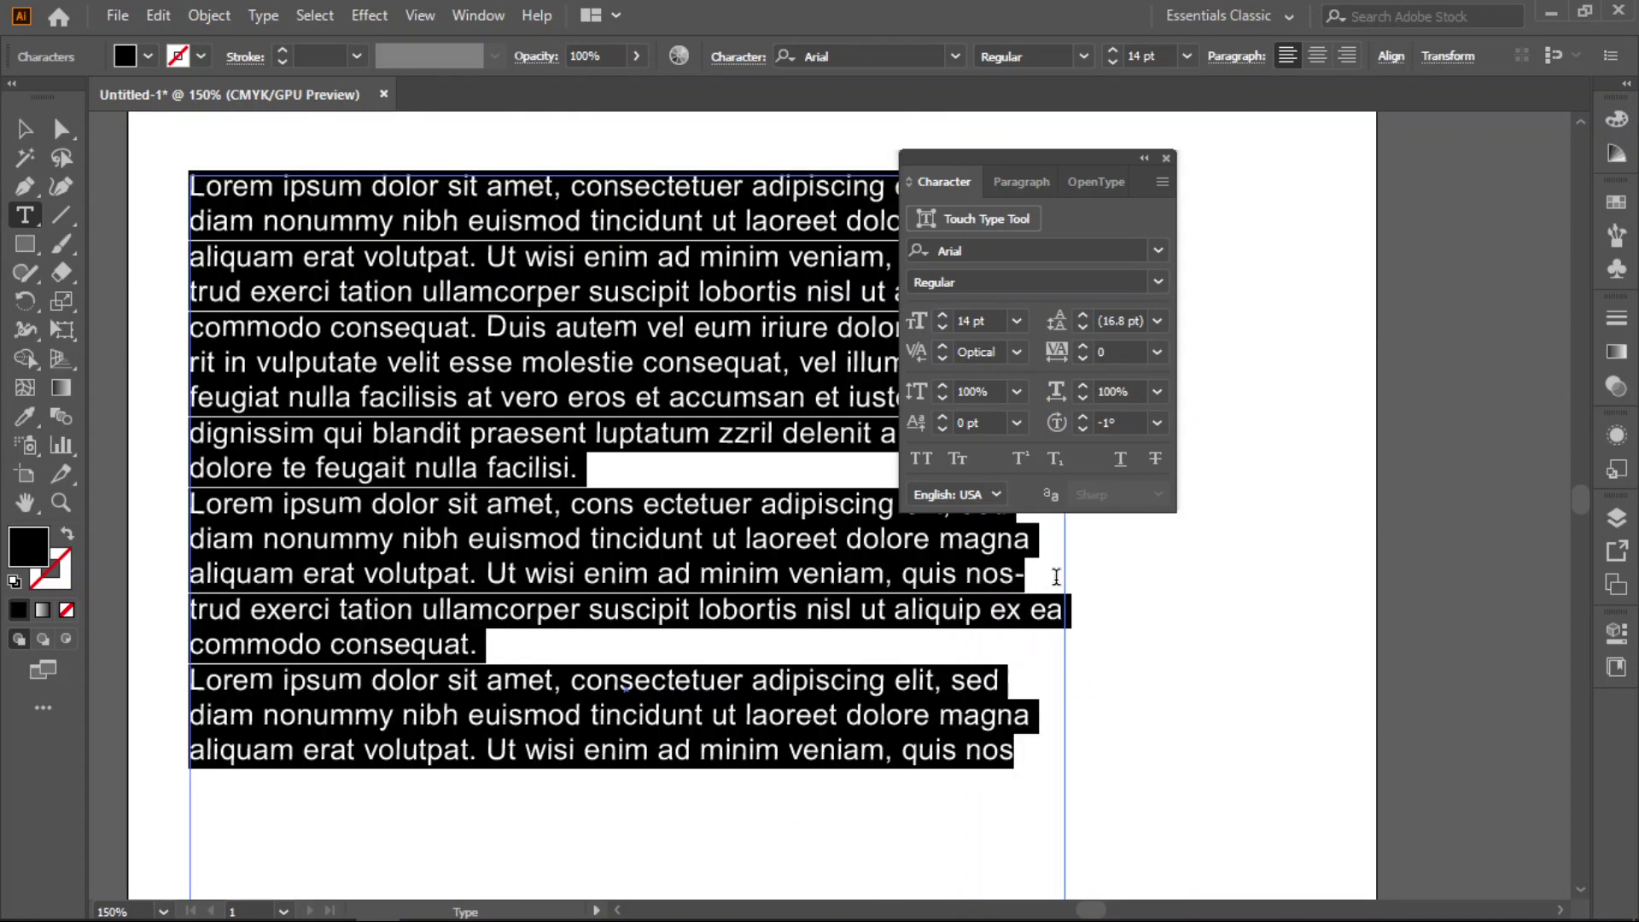
{"action": "left_click", "coordinate": [1162, 589], "text": "ctrl"}
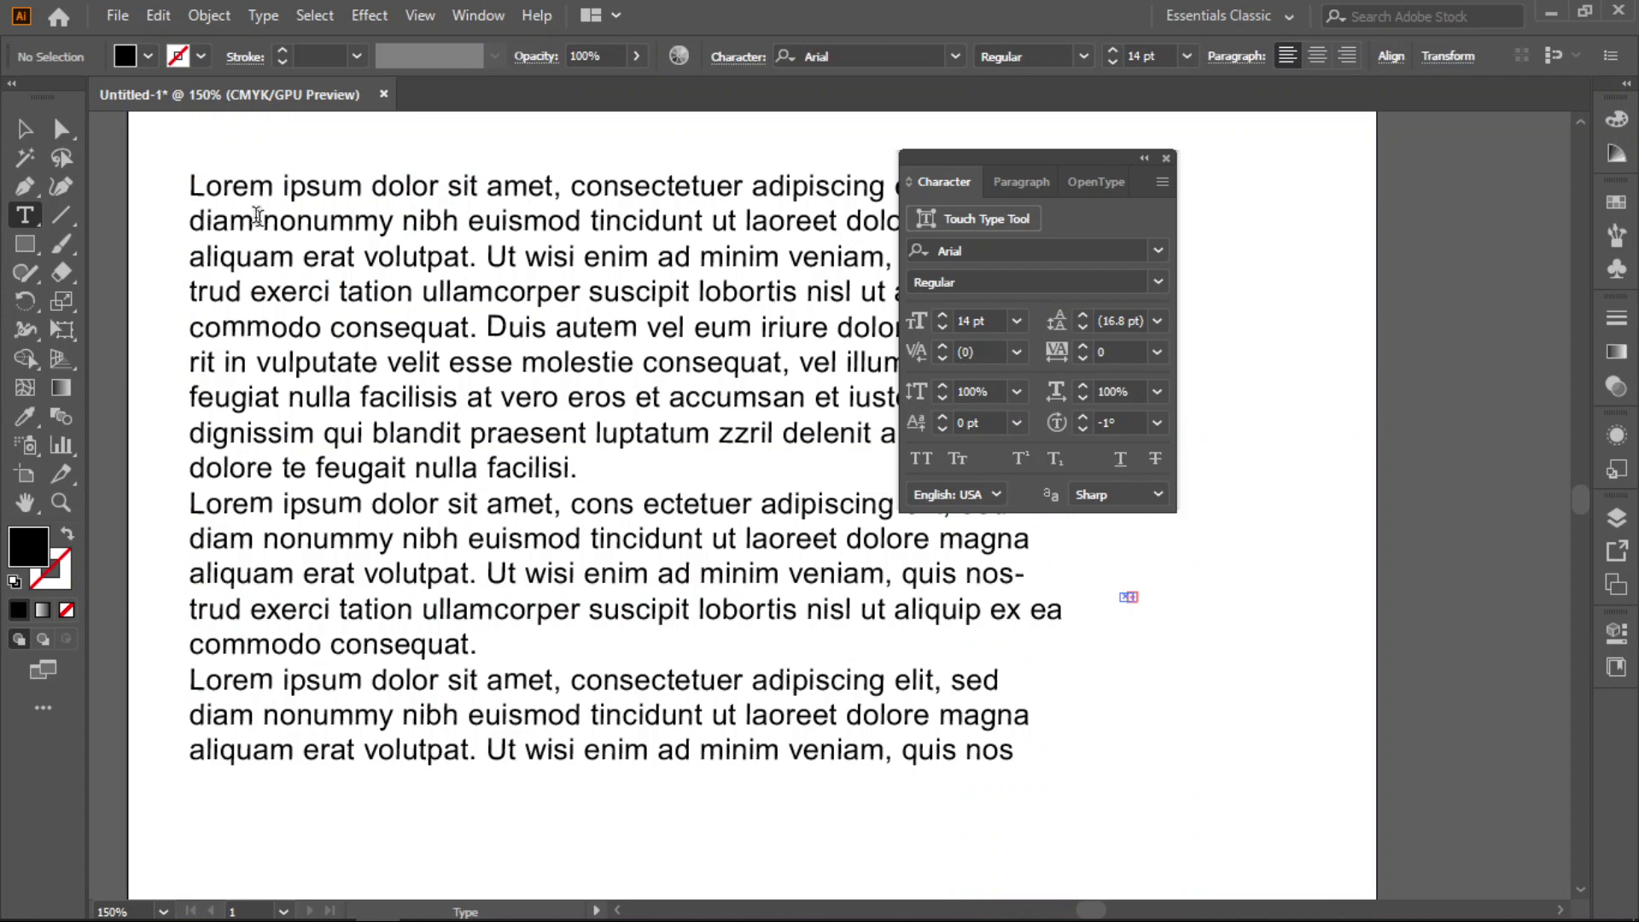
{"action": "left_click", "coordinate": [19, 132]}
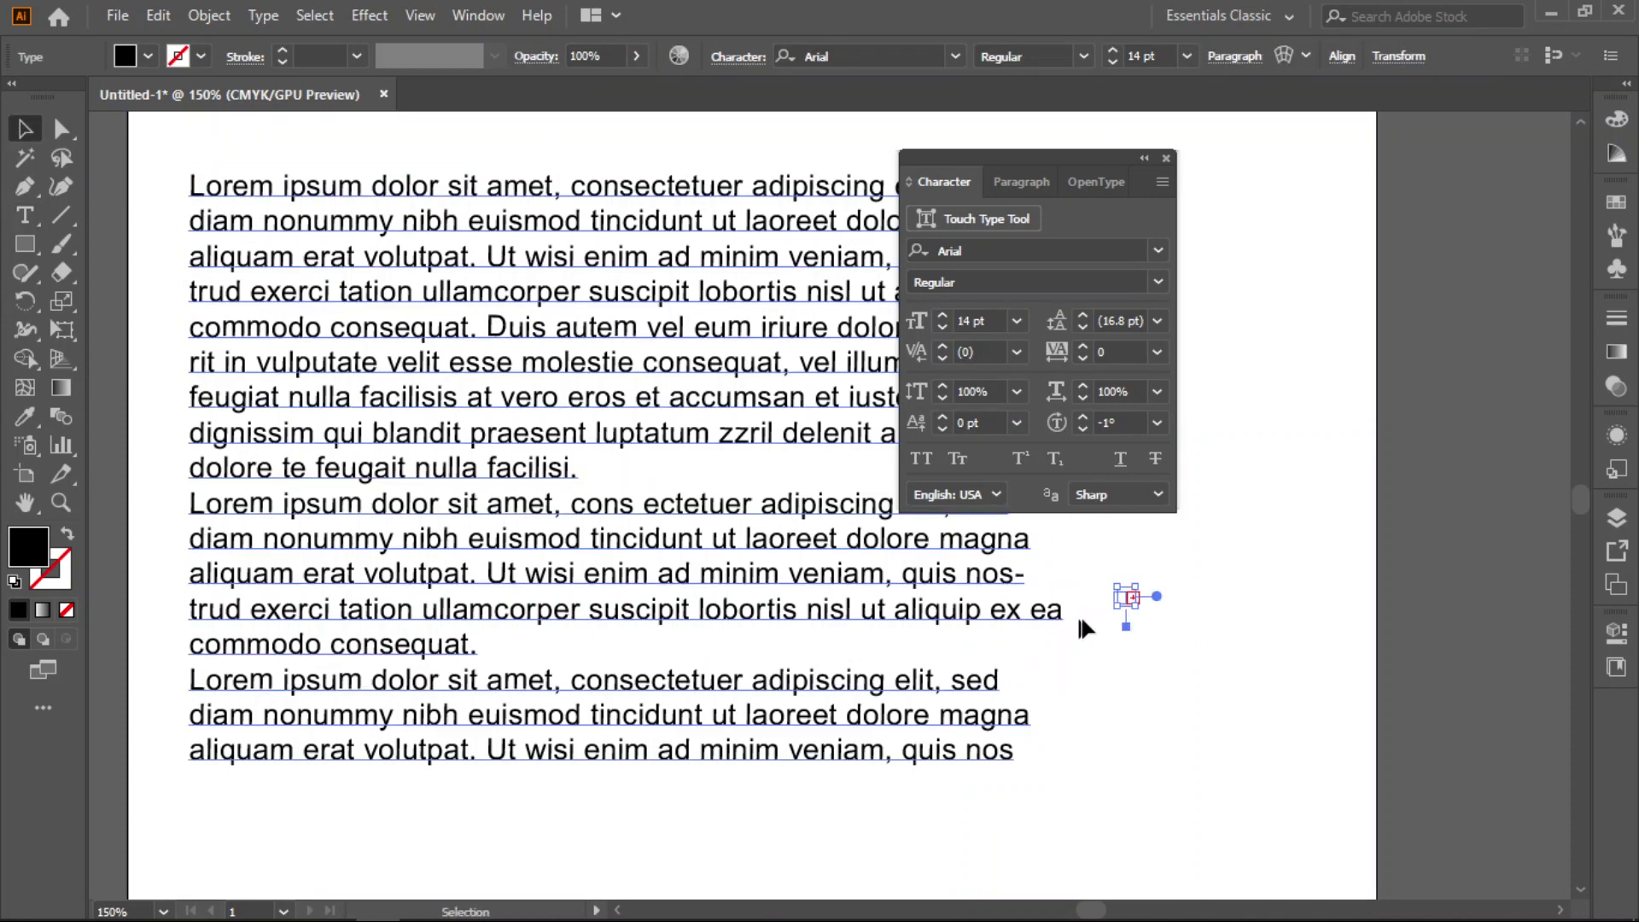
{"action": "left_click", "coordinate": [1101, 632]}
{"action": "left_click_drag", "start_coordinate": [1116, 623], "coordinate": [1068, 670]}
Step: Try center and right alignment on the placeholder text frame and switch it to Justify with last line aligned left
{"action": "left_click_drag", "start_coordinate": [1056, 179], "coordinate": [1328, 222]}
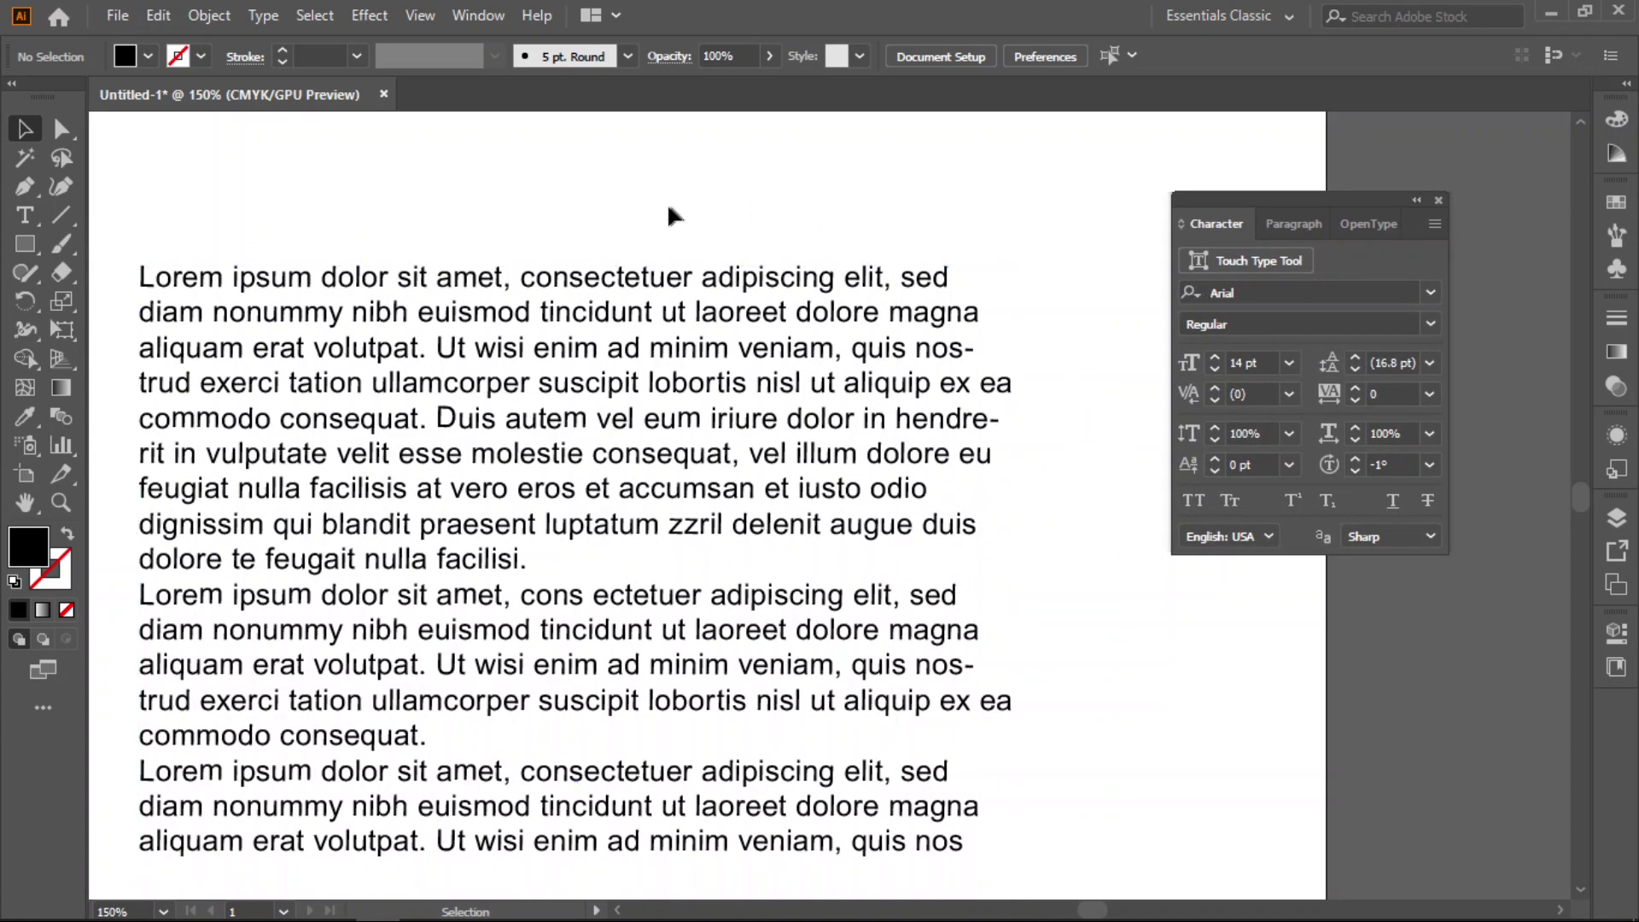
{"action": "left_click_drag", "start_coordinate": [725, 219], "coordinate": [758, 153]}
{"action": "left_click", "coordinate": [713, 222]}
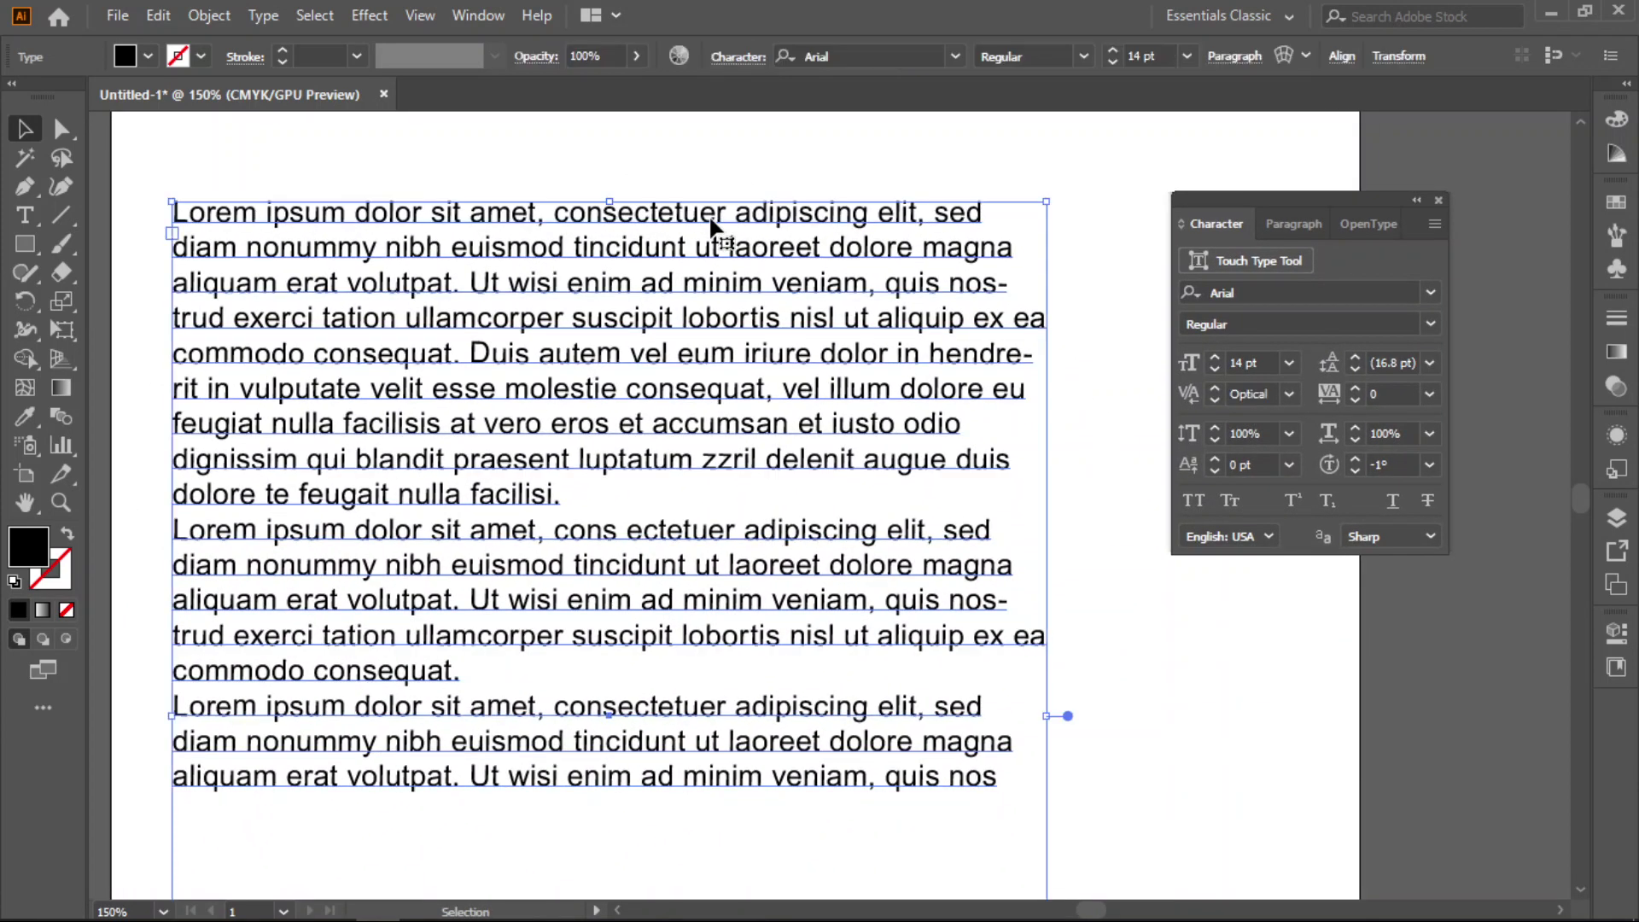
{"action": "left_click", "coordinate": [1291, 225]}
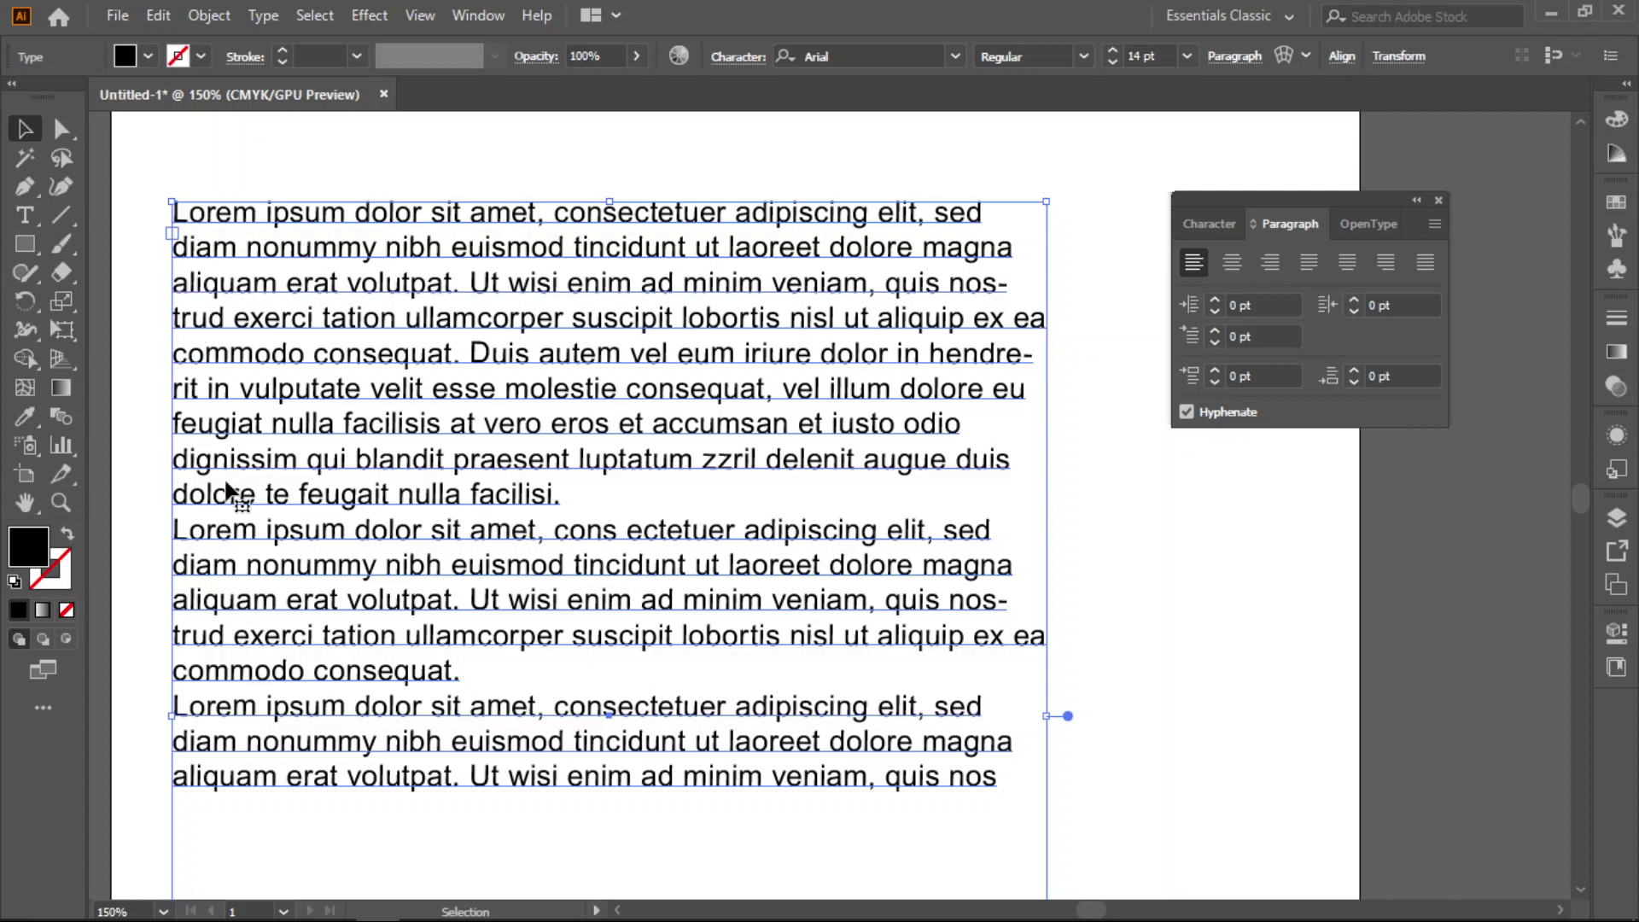
{"action": "left_click", "coordinate": [1232, 263]}
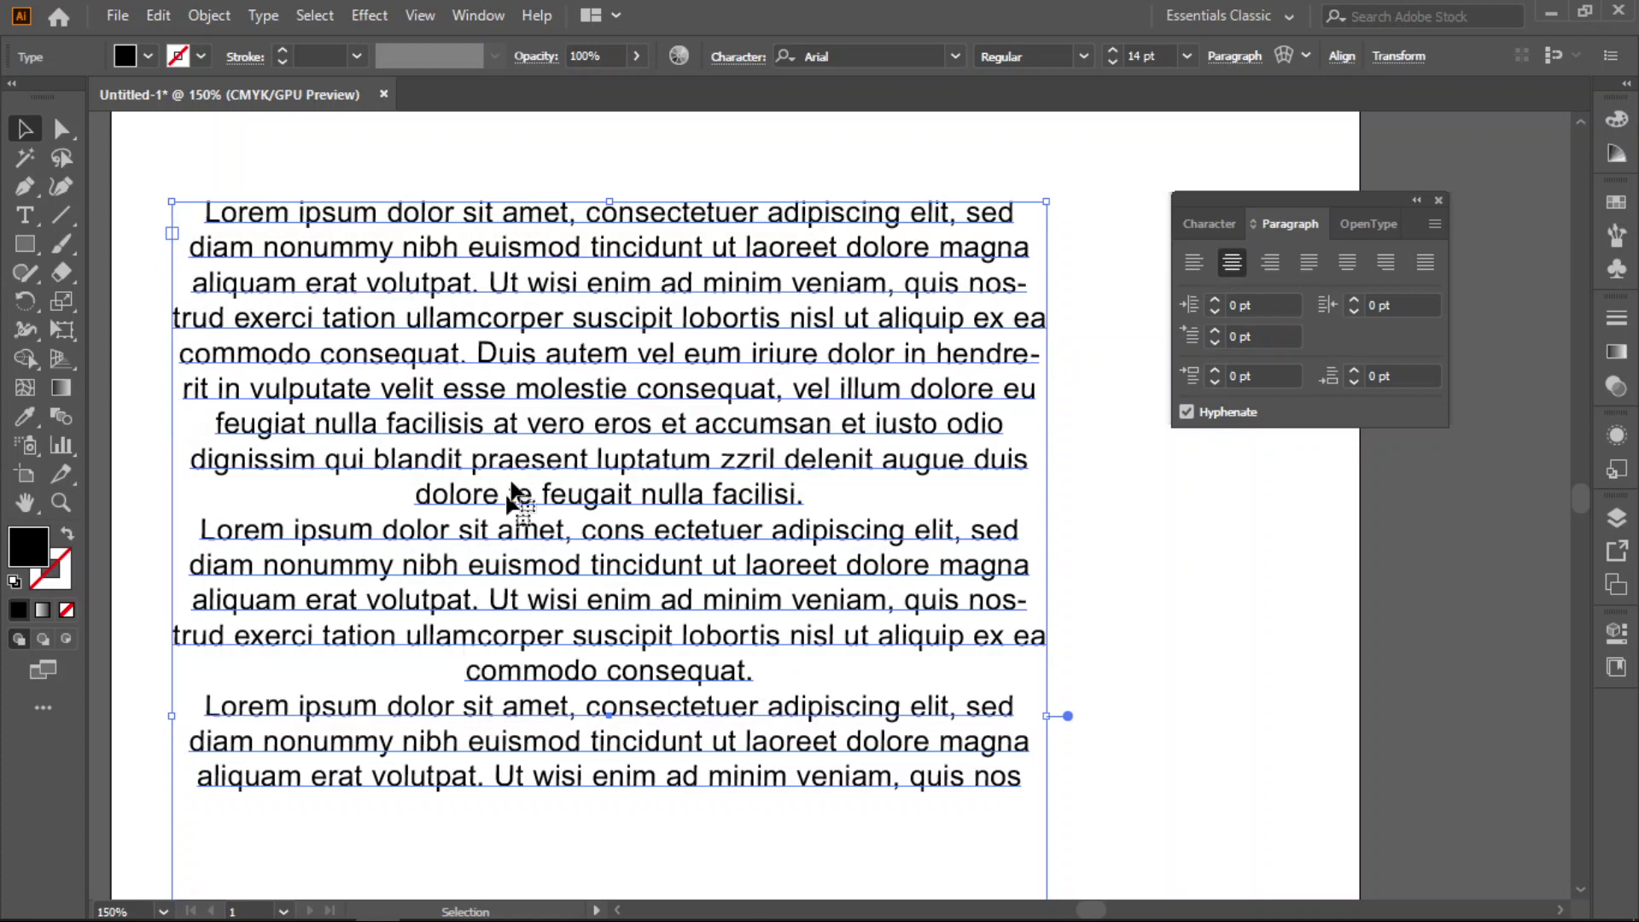
{"action": "left_click", "coordinate": [1278, 269]}
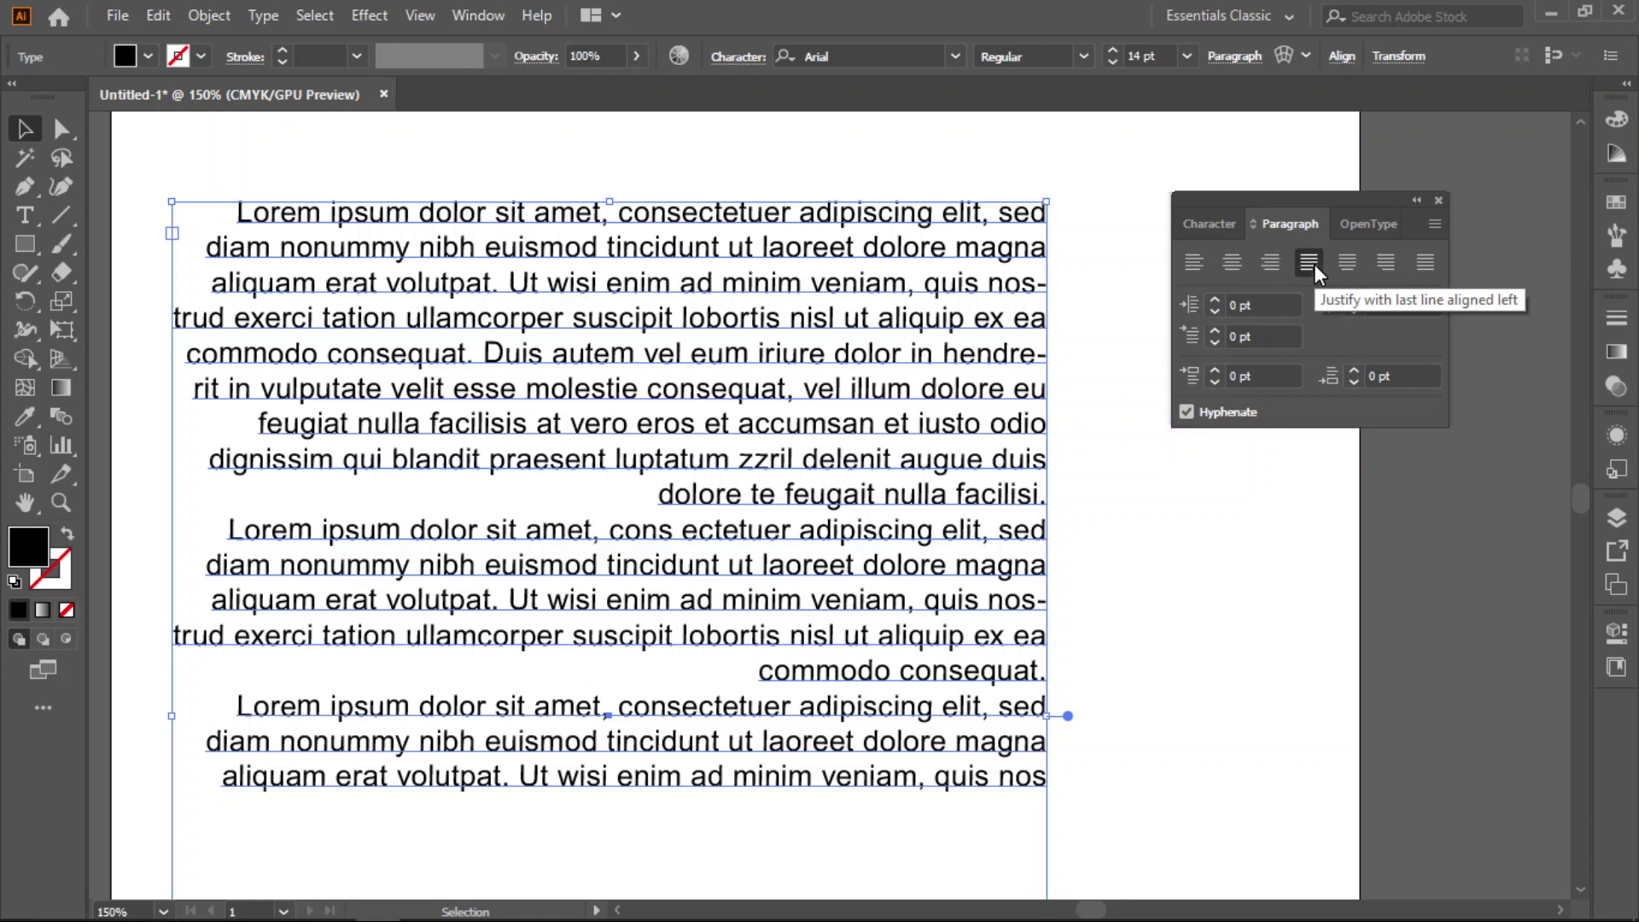
{"action": "left_click", "coordinate": [1311, 264]}
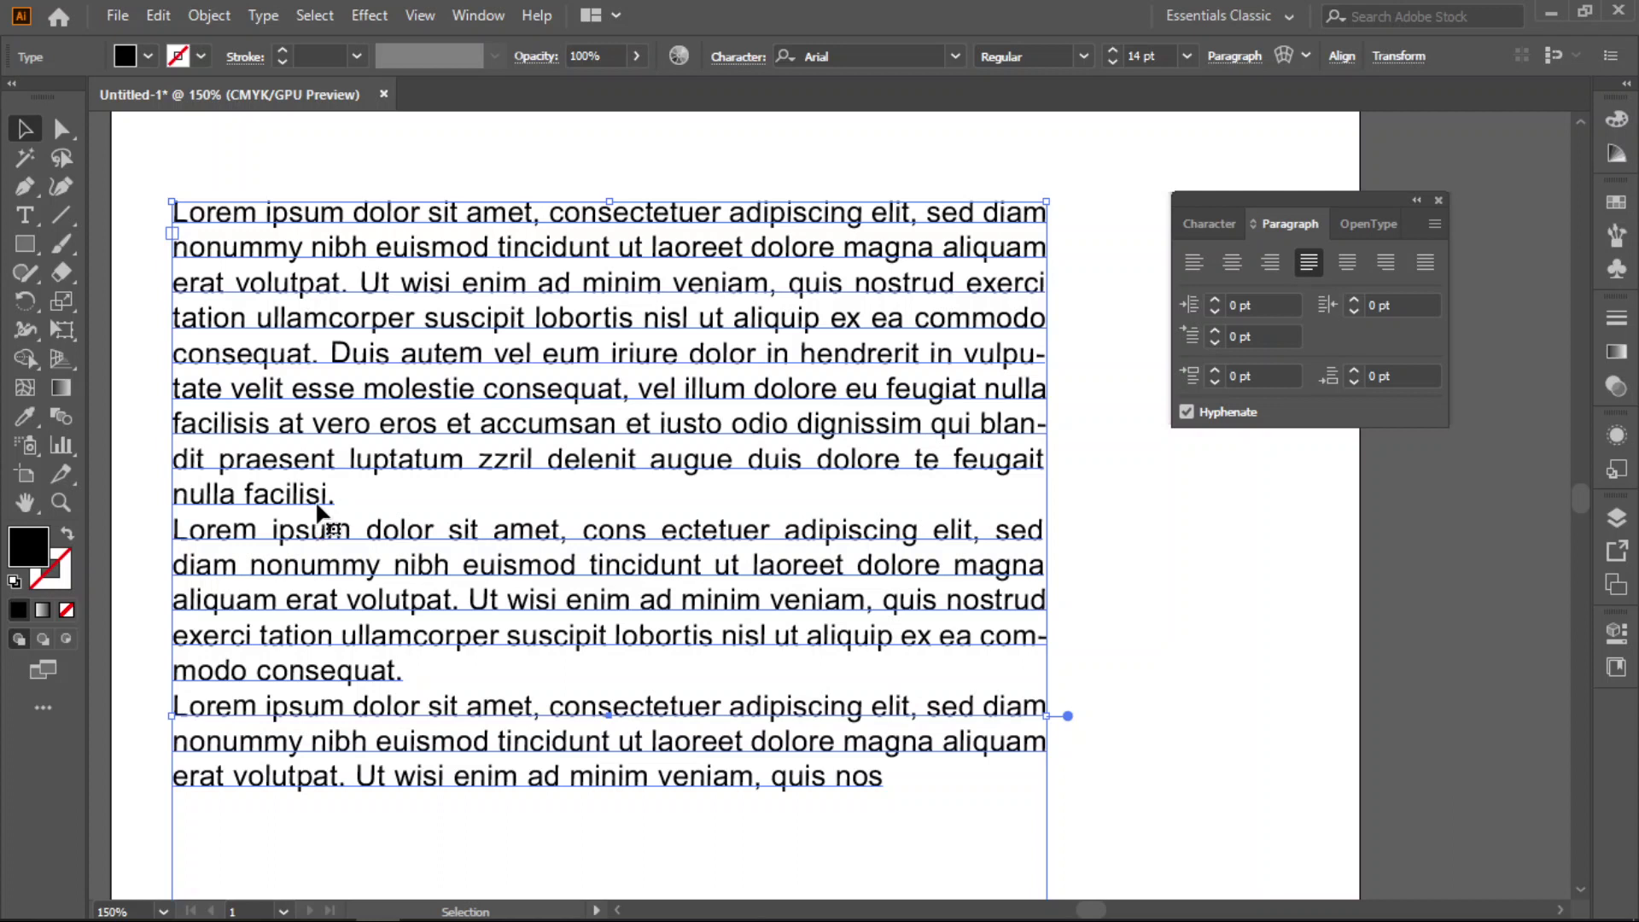
Step: Try Justify with last line centered, last line aligned right and all lines on the text frame, then return to last line aligned left
{"action": "left_click", "coordinate": [1349, 260]}
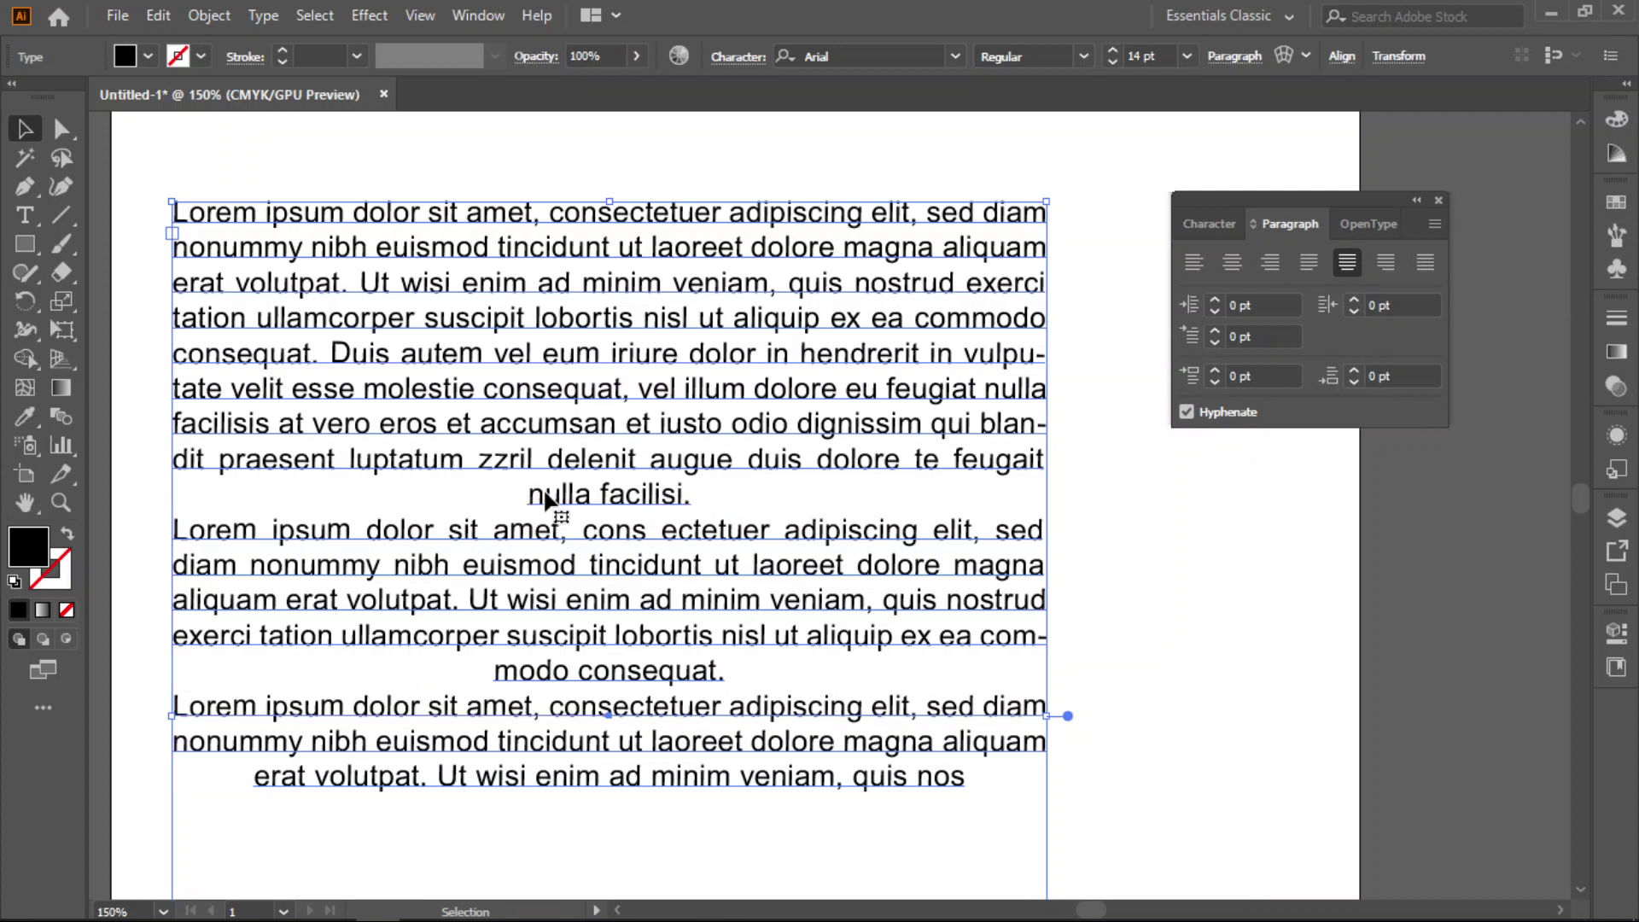
{"action": "left_click", "coordinate": [1387, 261]}
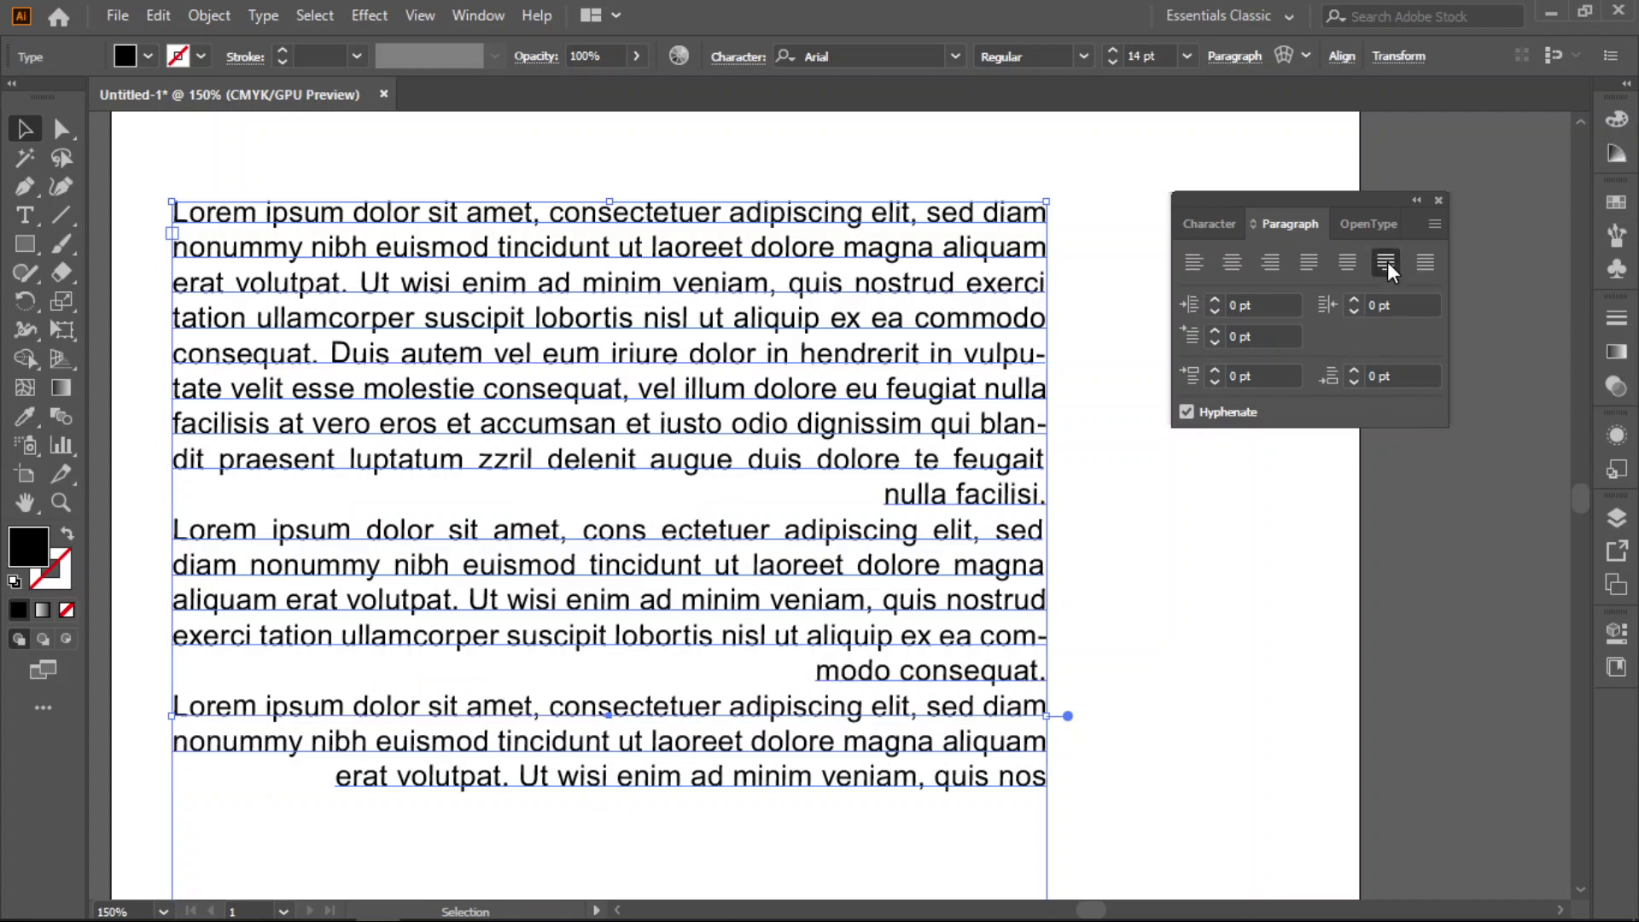
{"action": "left_click", "coordinate": [1437, 262]}
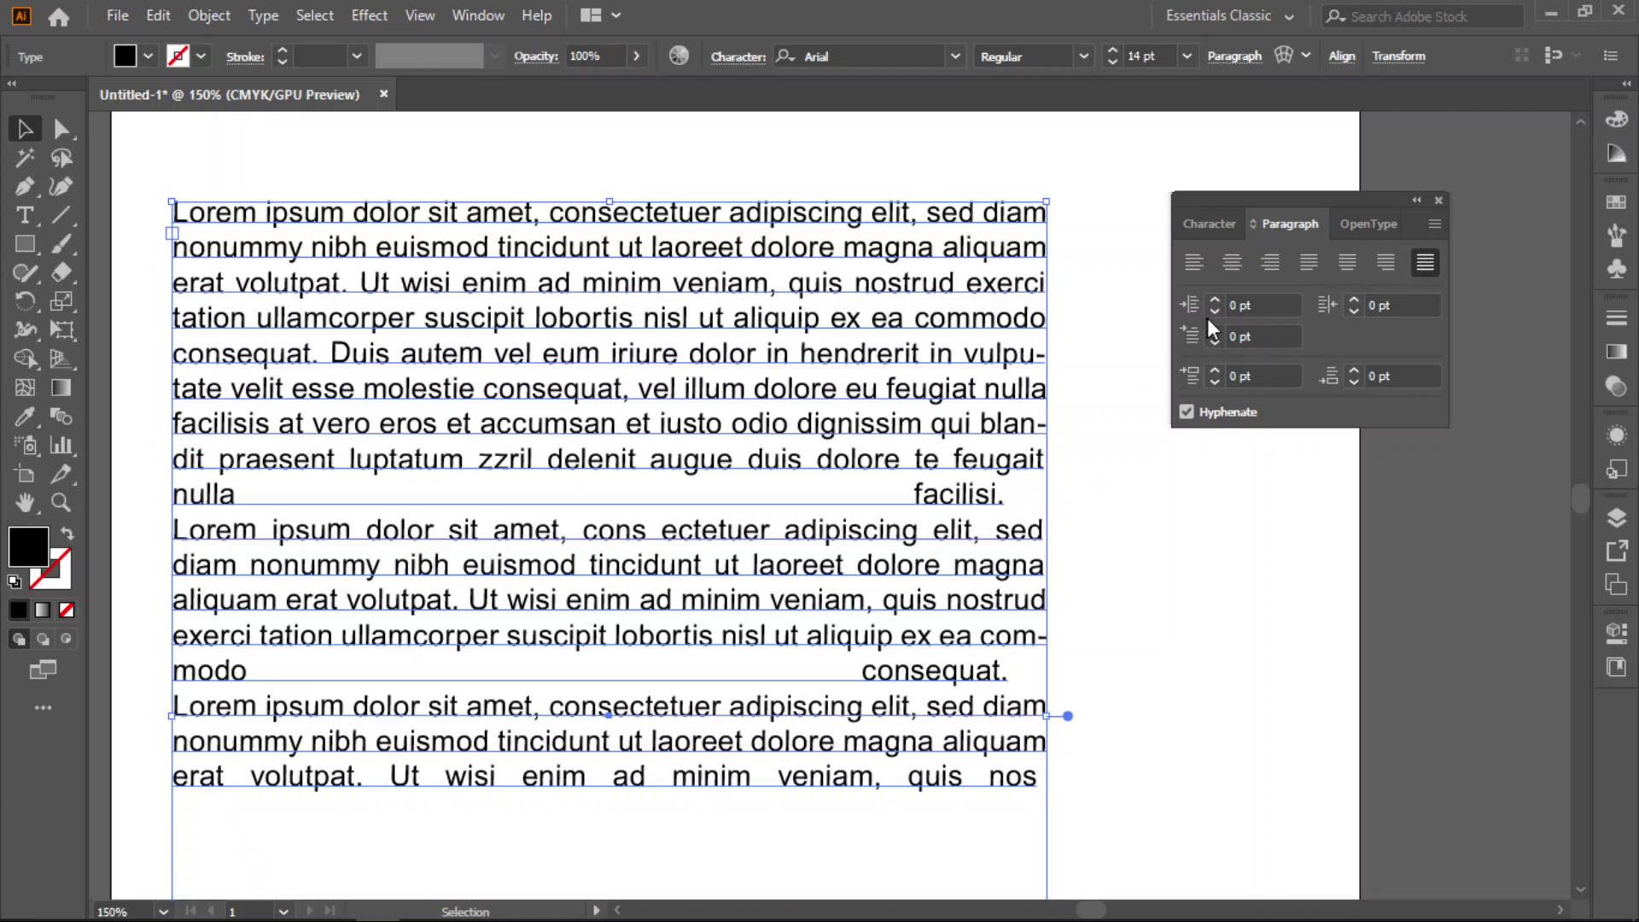
{"action": "left_click", "coordinate": [1309, 261]}
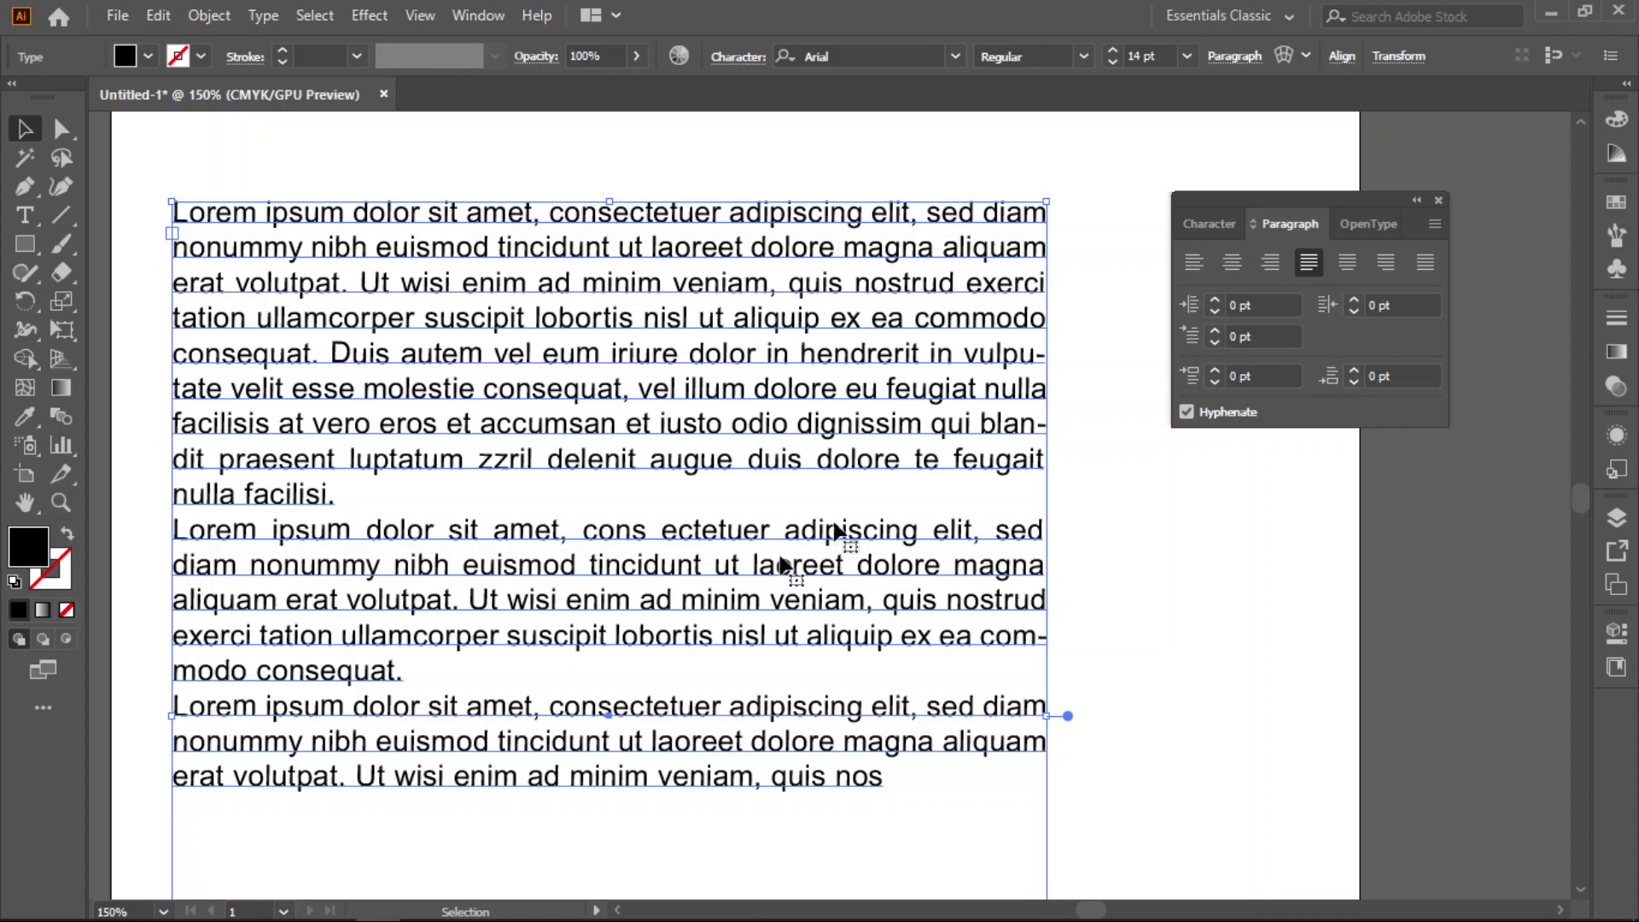
Step: Try increasing the left indent of the placeholder text frame to 29 pt and bring it back to 0 pt
{"action": "scroll", "coordinate": [1256, 302], "scroll_direction": "down", "scroll_amount": 2}
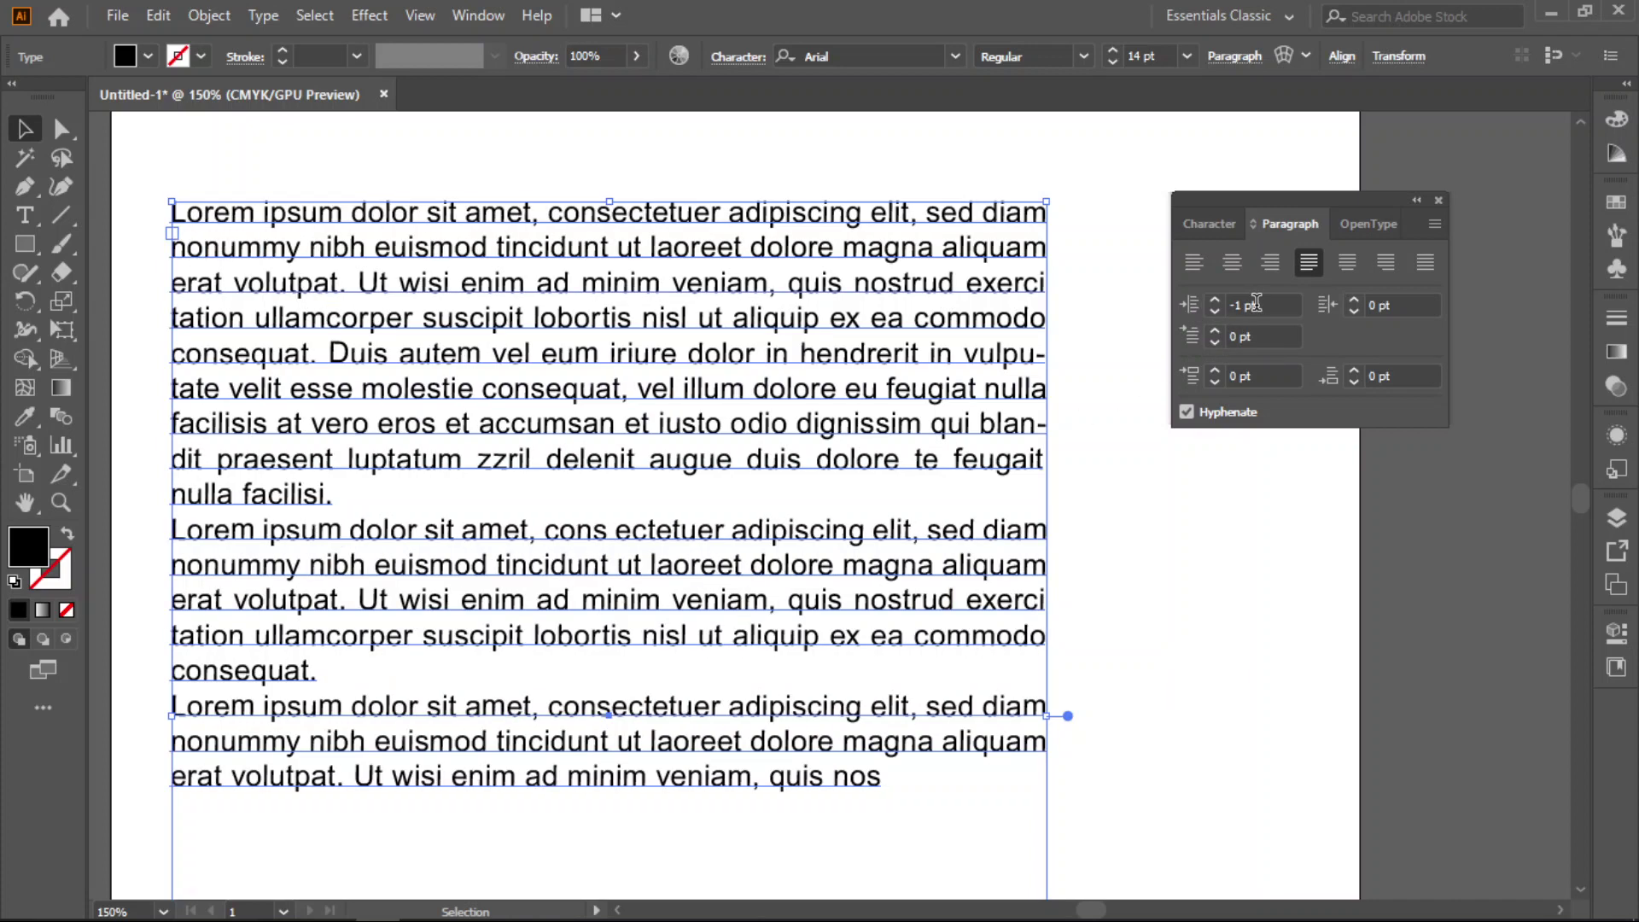
{"action": "scroll", "coordinate": [1256, 302], "scroll_direction": "up", "scroll_amount": 13}
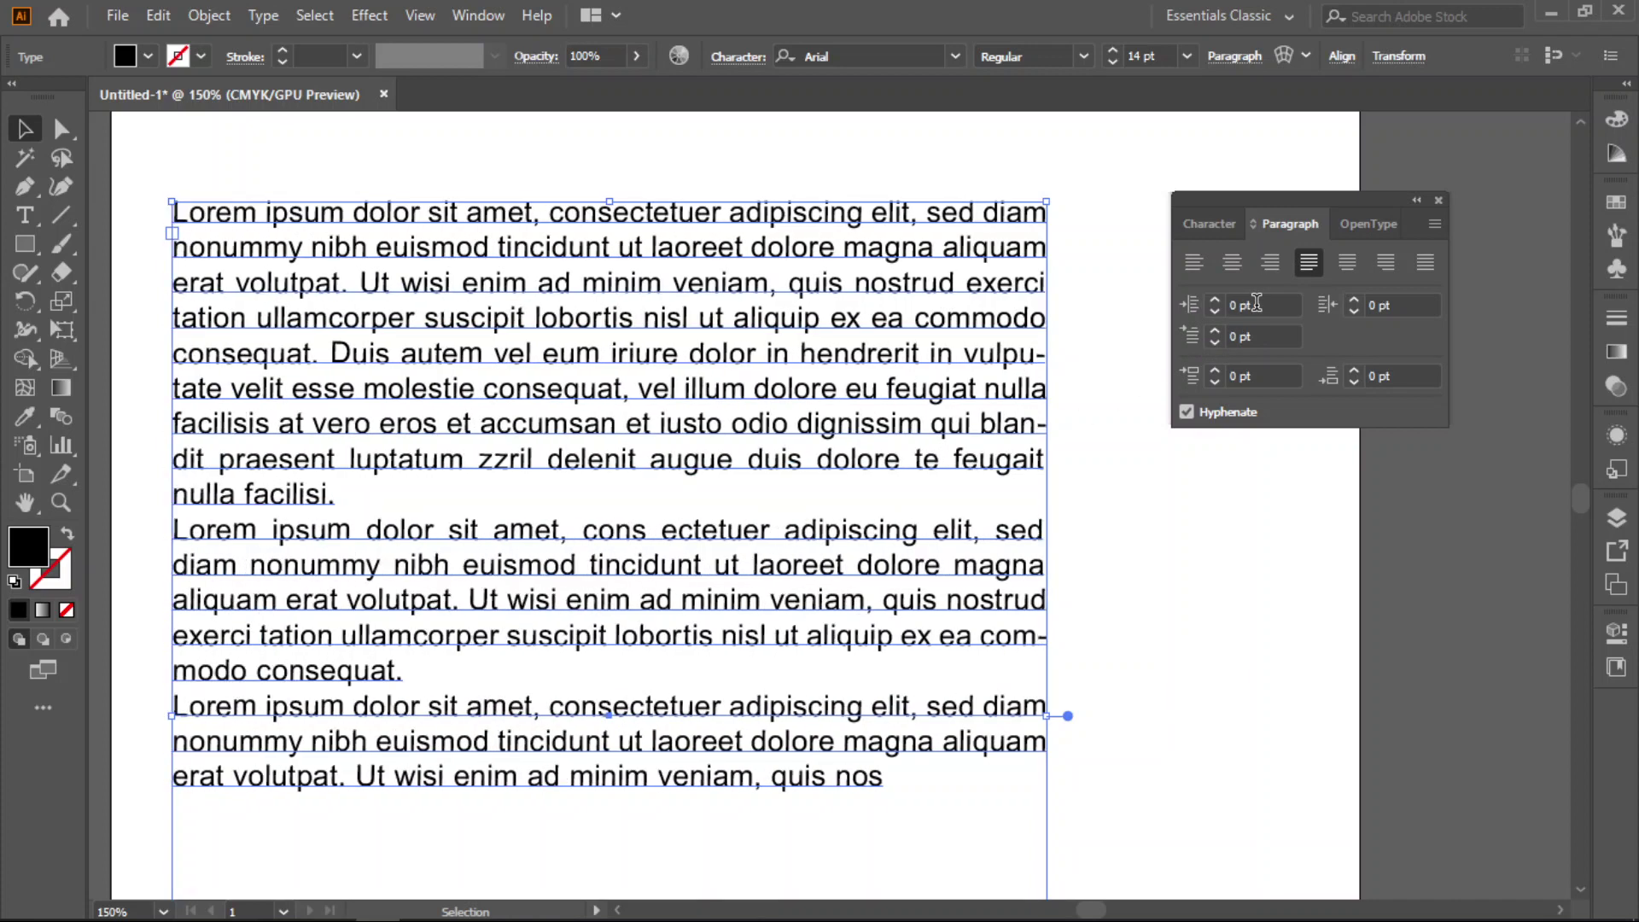
{"action": "scroll", "coordinate": [1256, 302], "scroll_direction": "up", "scroll_amount": 18}
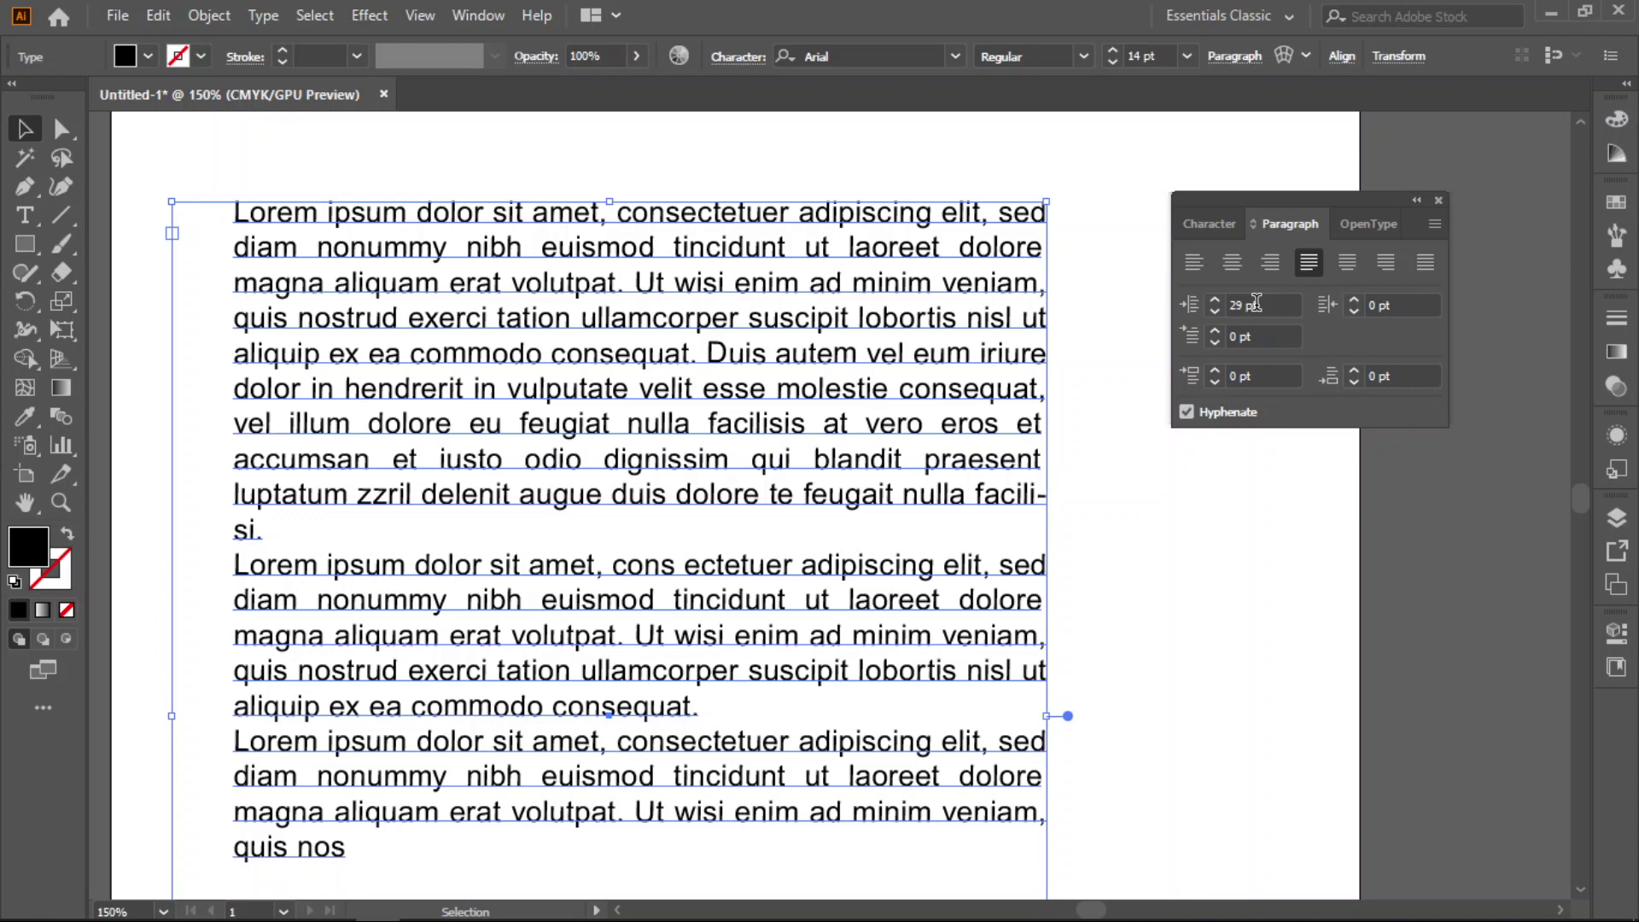
{"action": "scroll", "coordinate": [1256, 302], "scroll_direction": "down", "scroll_amount": 15}
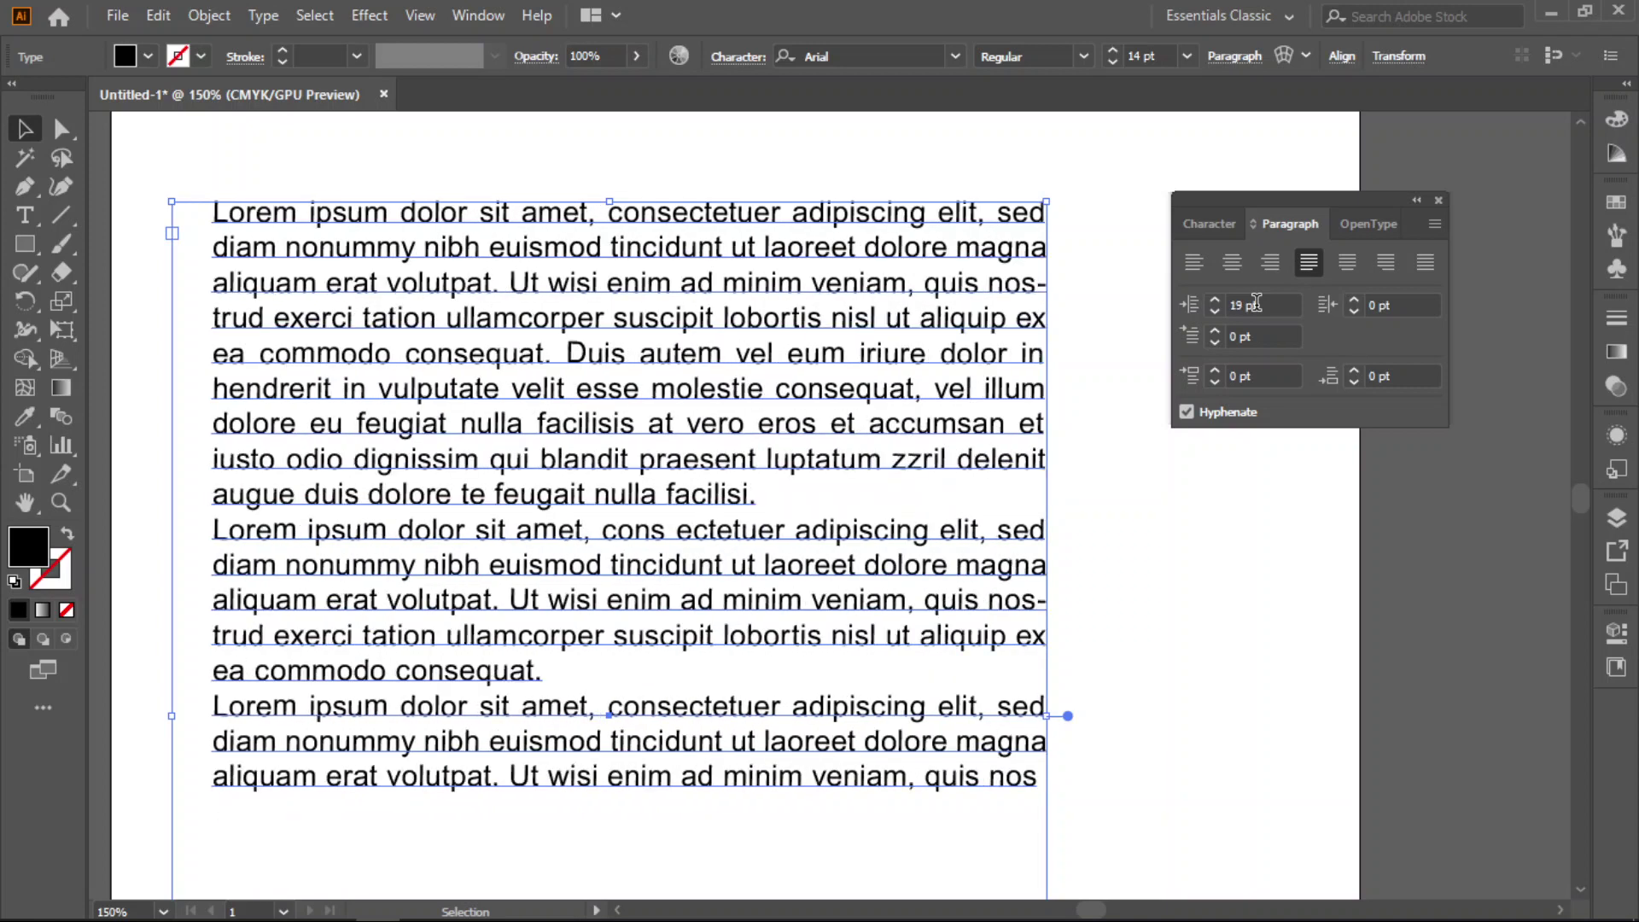
{"action": "scroll", "coordinate": [1256, 302], "scroll_direction": "down", "scroll_amount": 11}
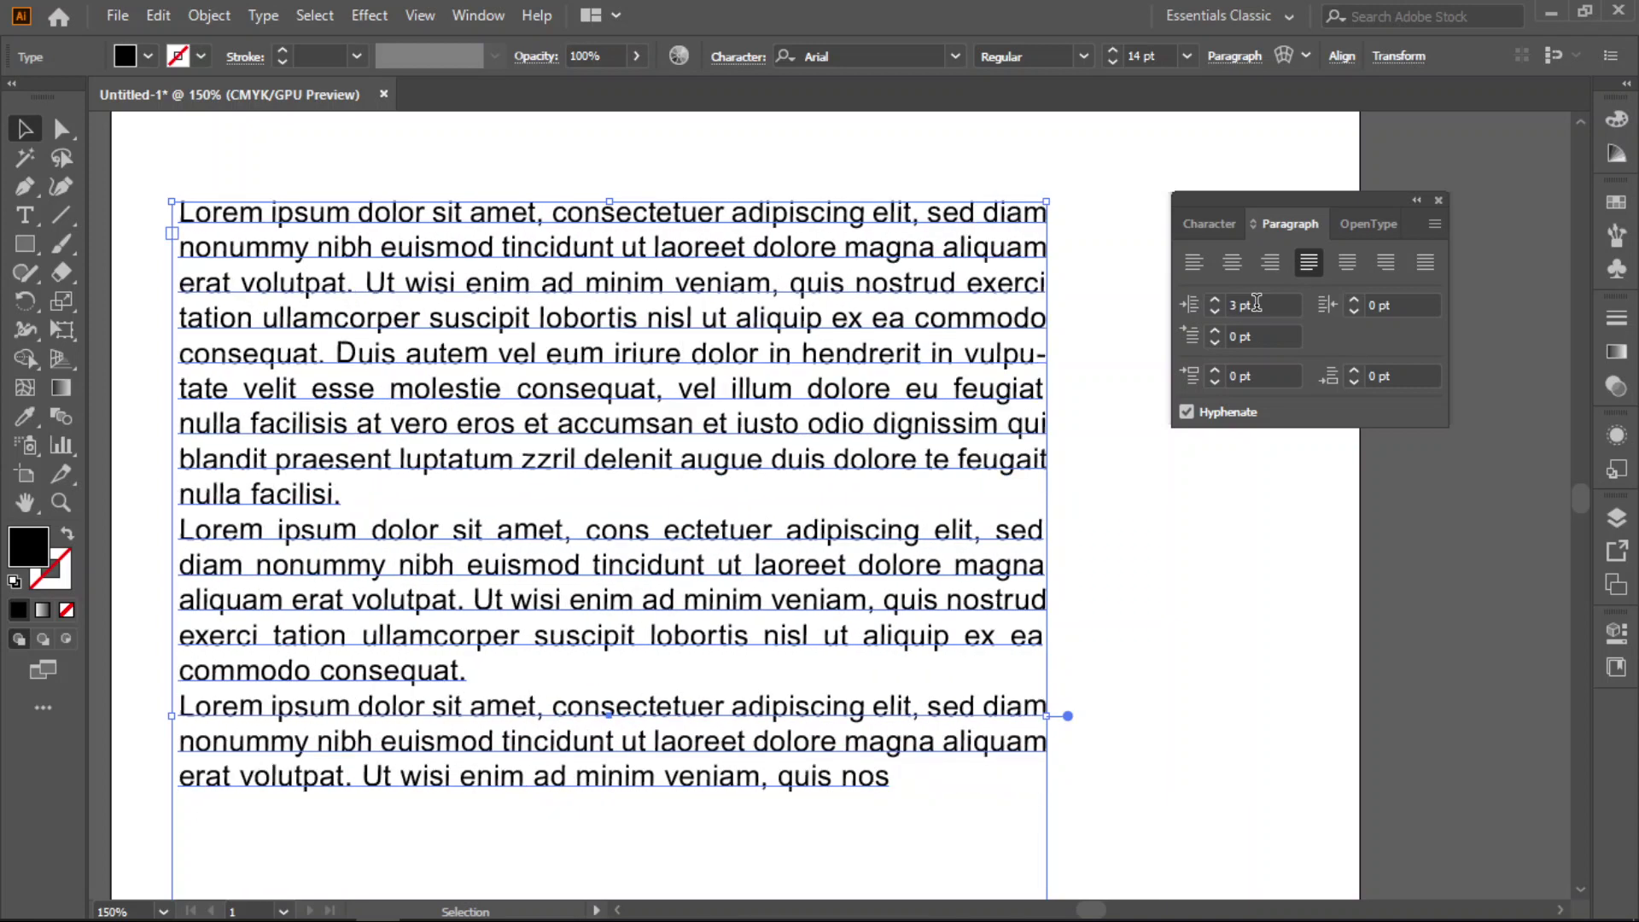
{"action": "scroll", "coordinate": [1256, 302], "scroll_direction": "down", "scroll_amount": 3}
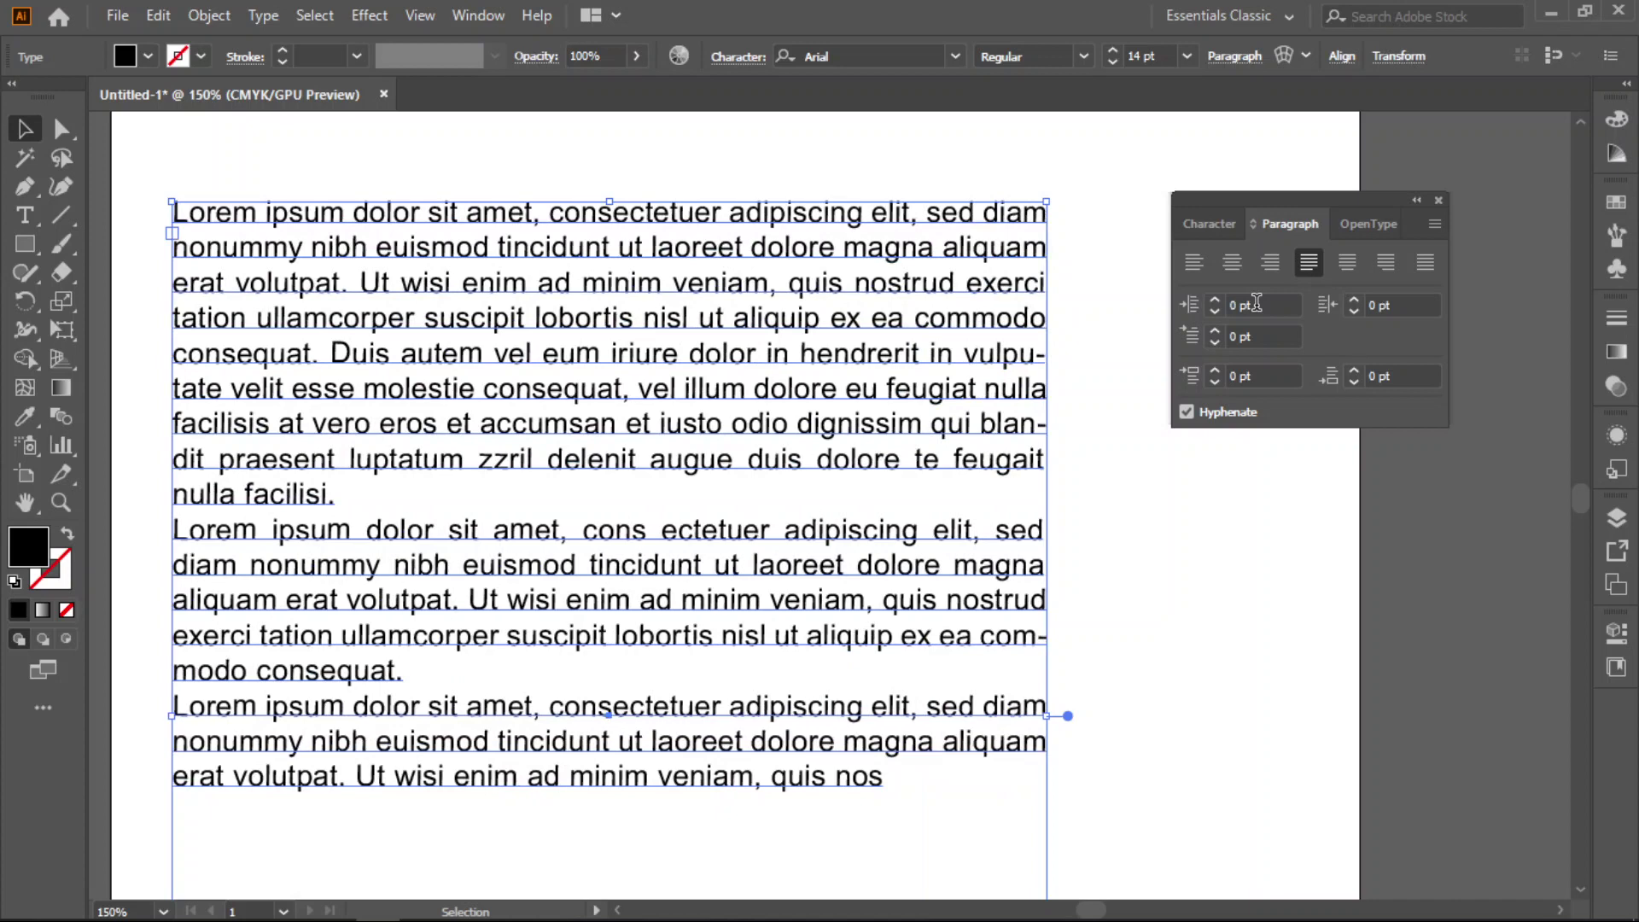
Step: Try a negative left indent of -7 pt and a positive one of 5 pt on the text frame, and reset it to 0 pt
{"action": "scroll", "coordinate": [1256, 302], "scroll_direction": "down", "scroll_amount": 6}
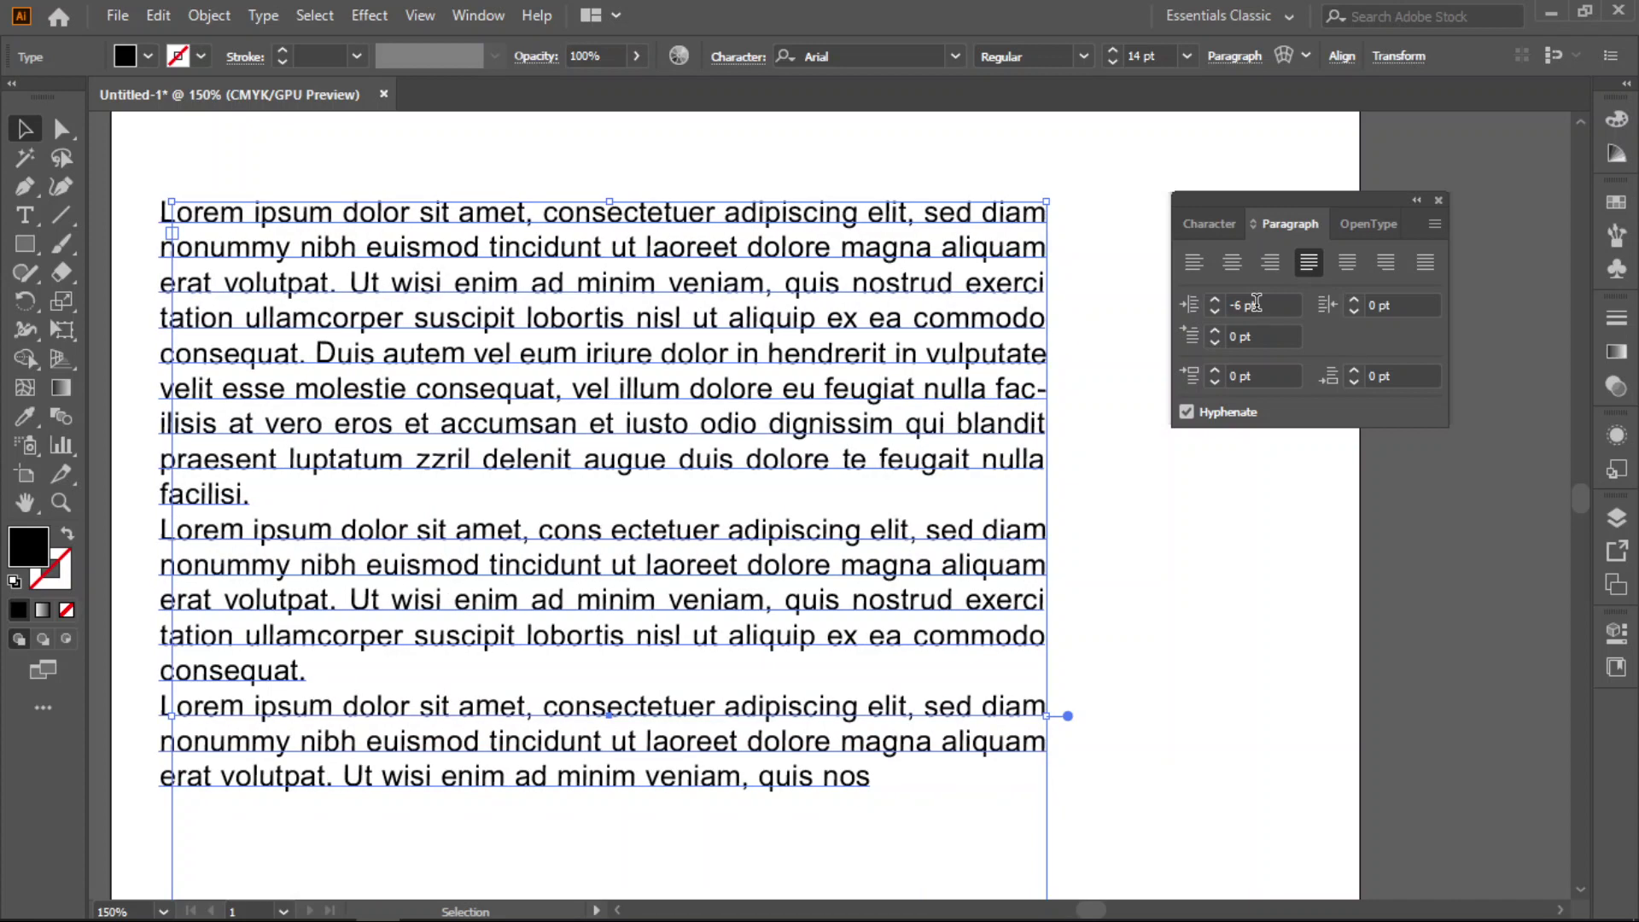
{"action": "scroll", "coordinate": [1256, 302], "scroll_direction": "down", "scroll_amount": 1}
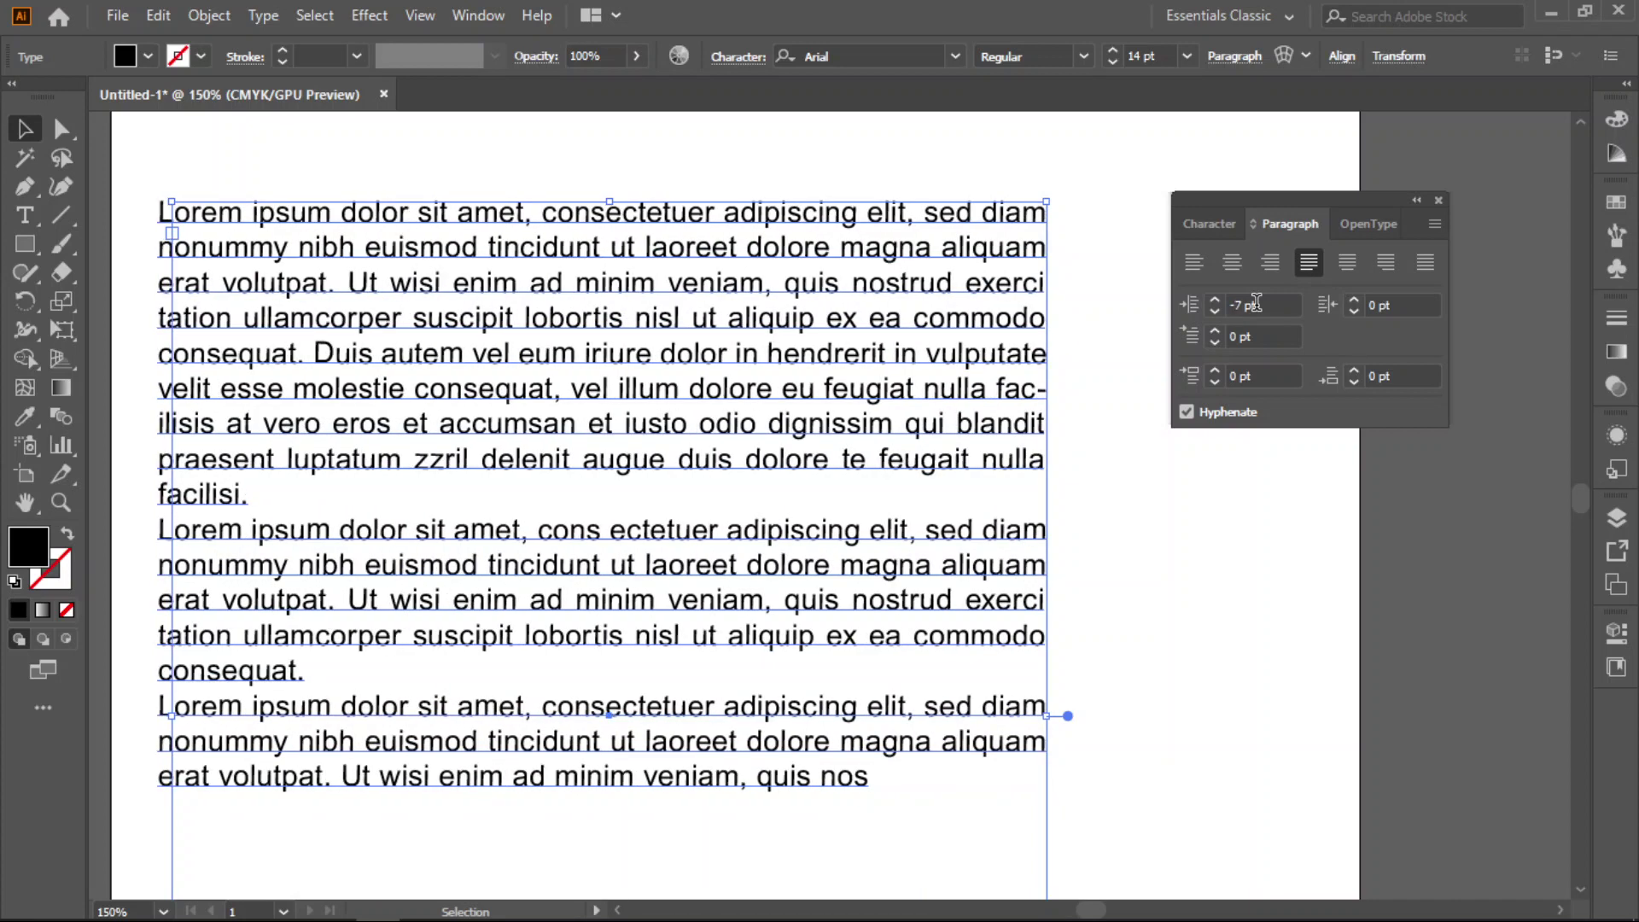
{"action": "scroll", "coordinate": [1256, 302], "scroll_direction": "up", "scroll_amount": 6}
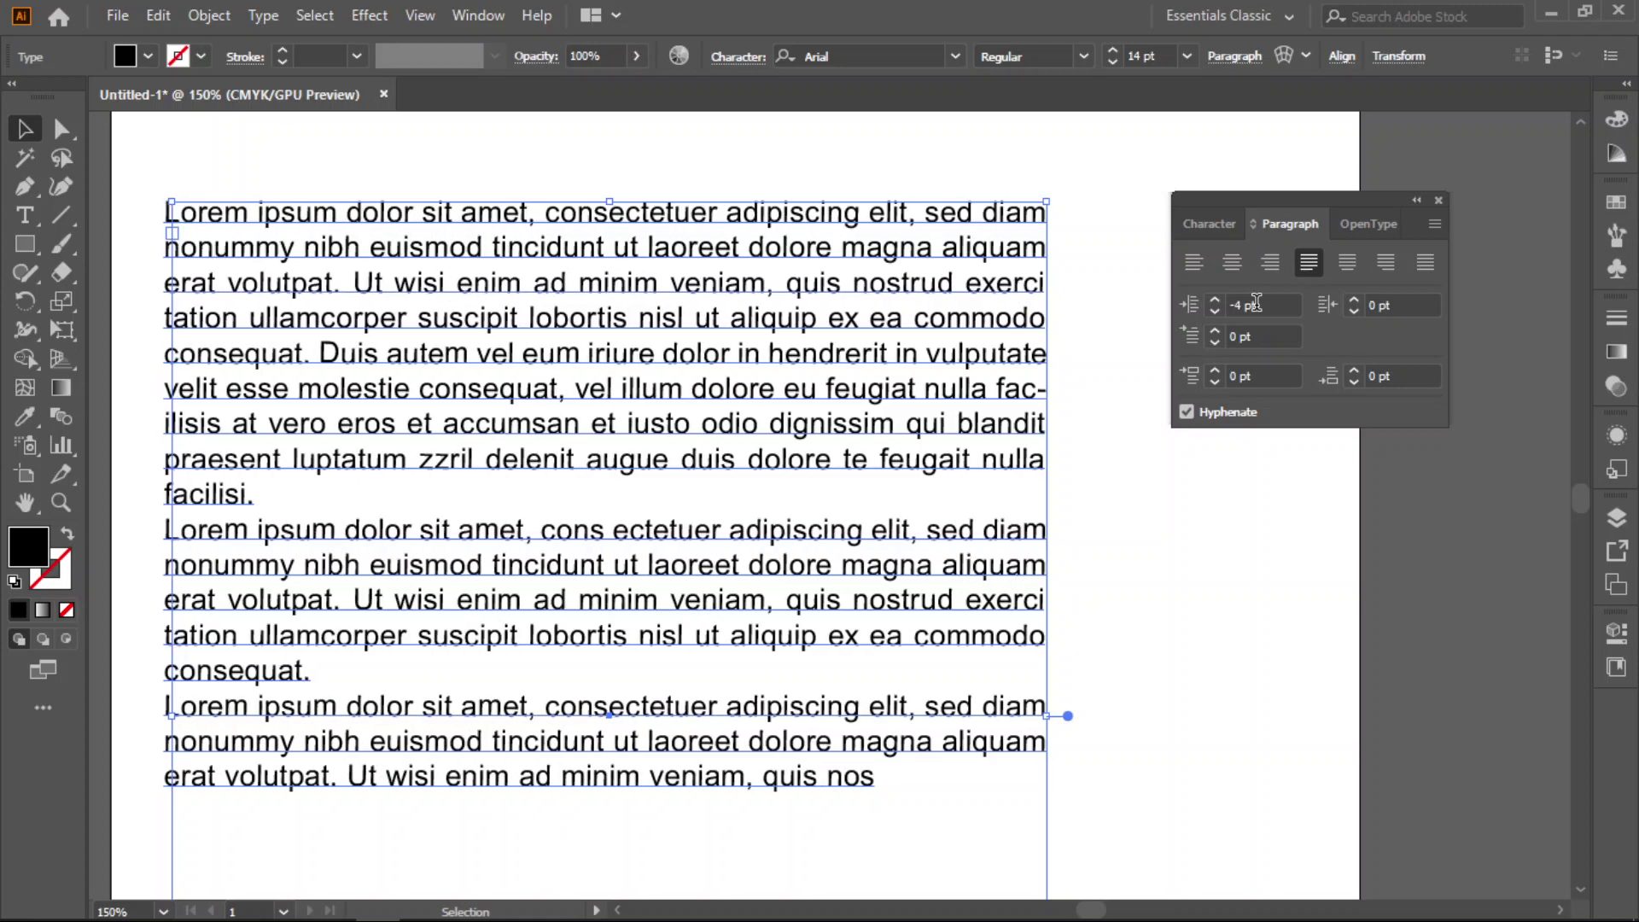
{"action": "scroll", "coordinate": [1257, 303], "scroll_direction": "up", "scroll_amount": 1}
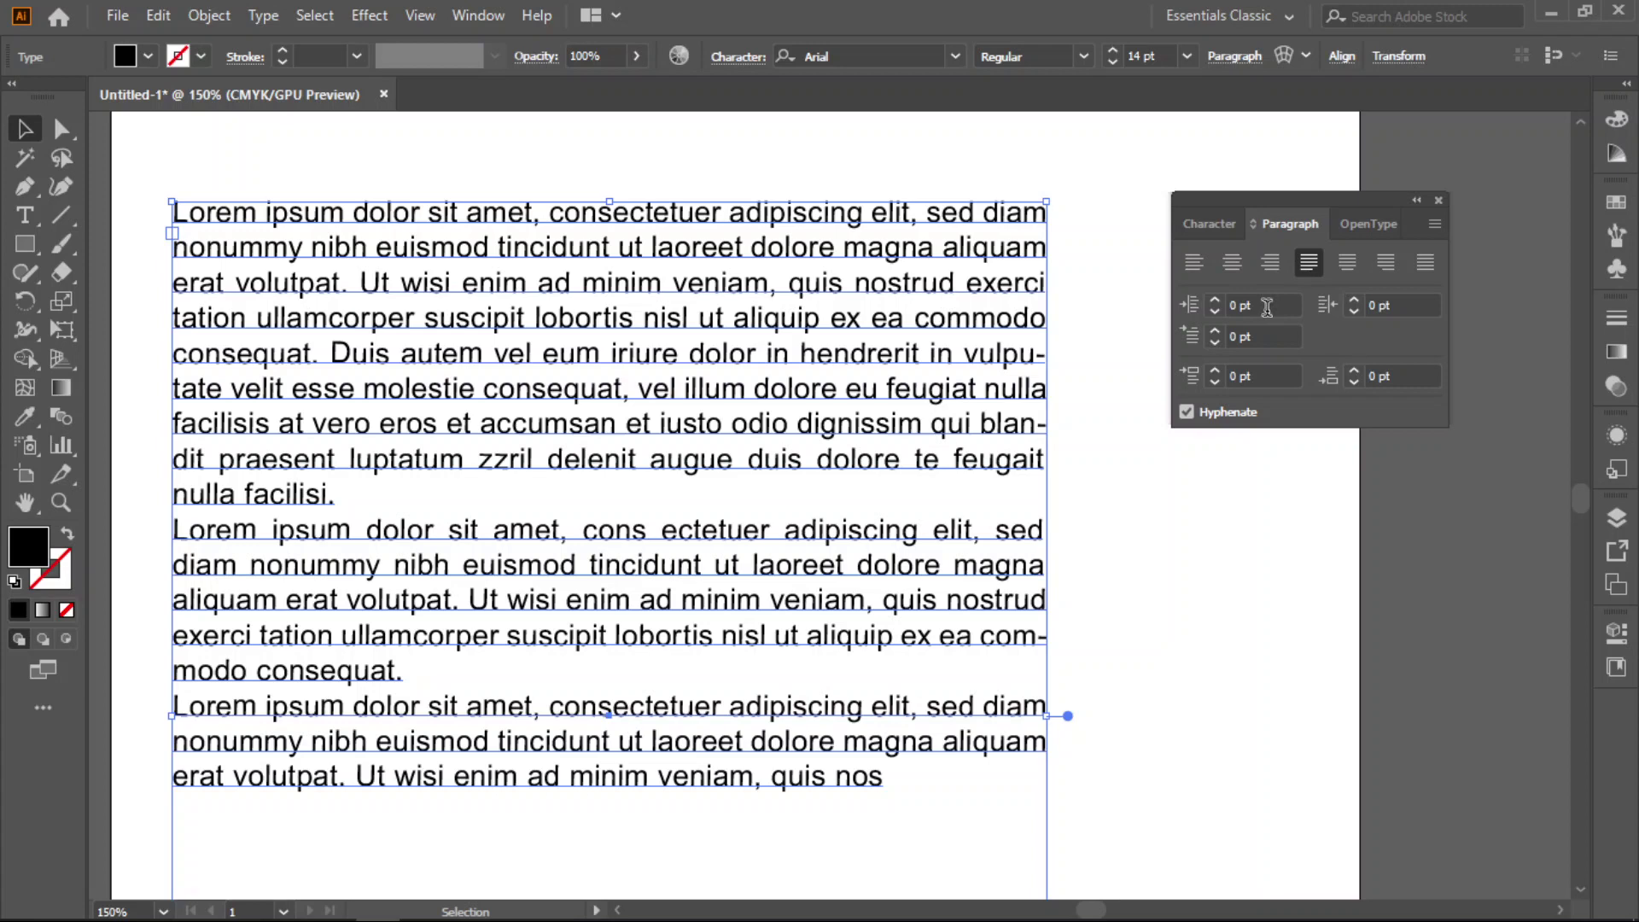
{"action": "scroll", "coordinate": [1270, 308], "scroll_direction": "up", "scroll_amount": 5}
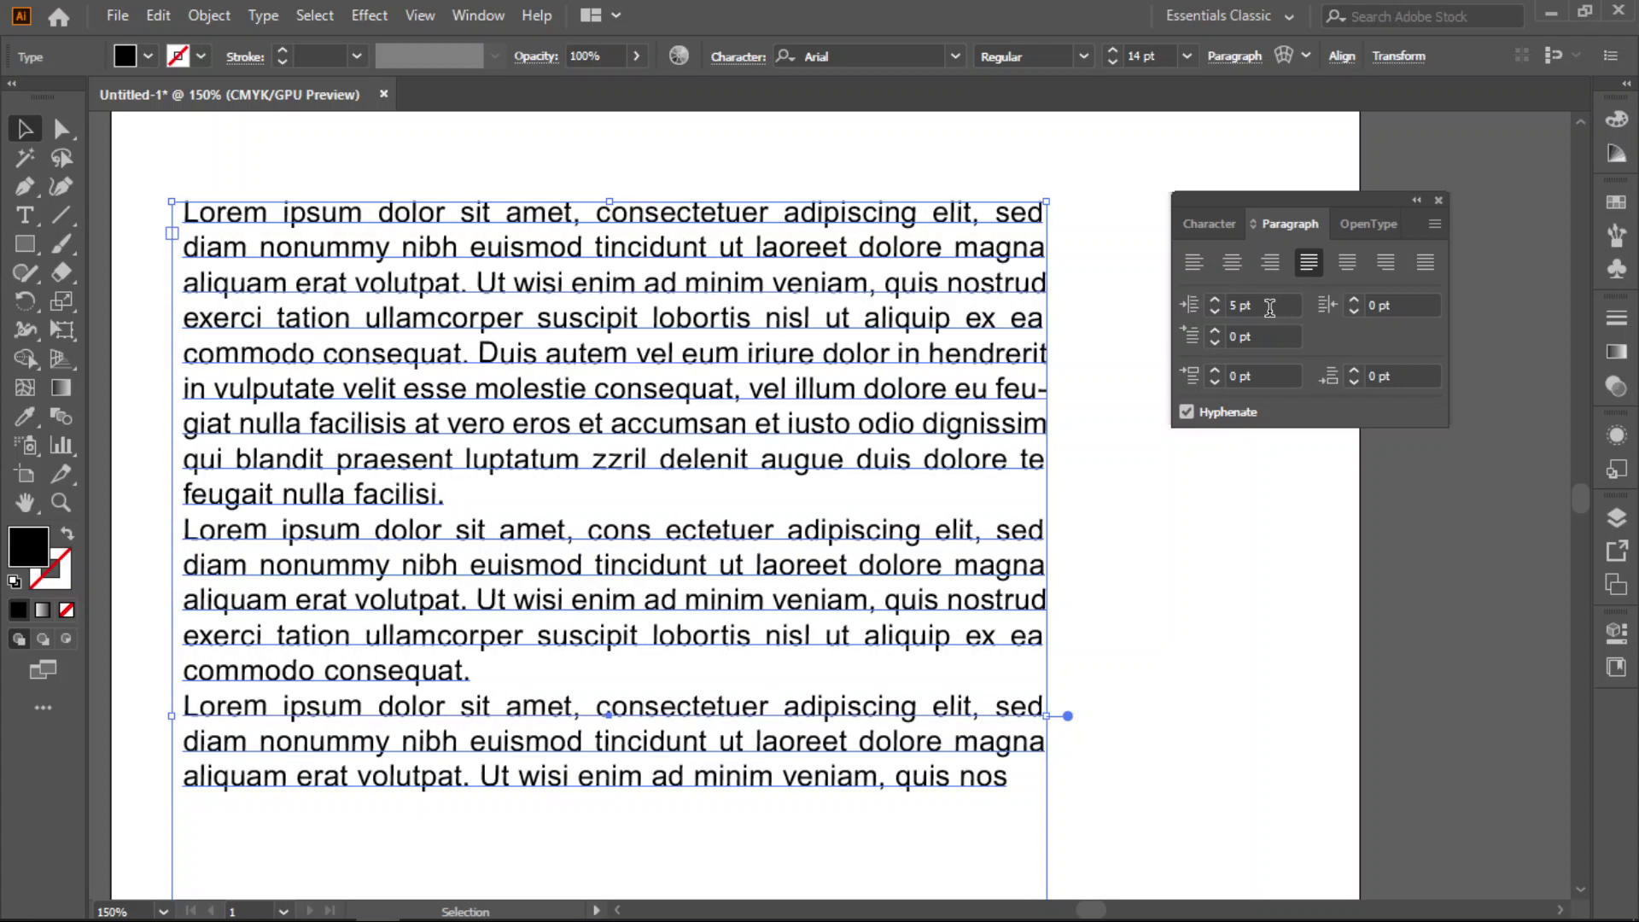
{"action": "scroll", "coordinate": [1270, 308], "scroll_direction": "down", "scroll_amount": 5}
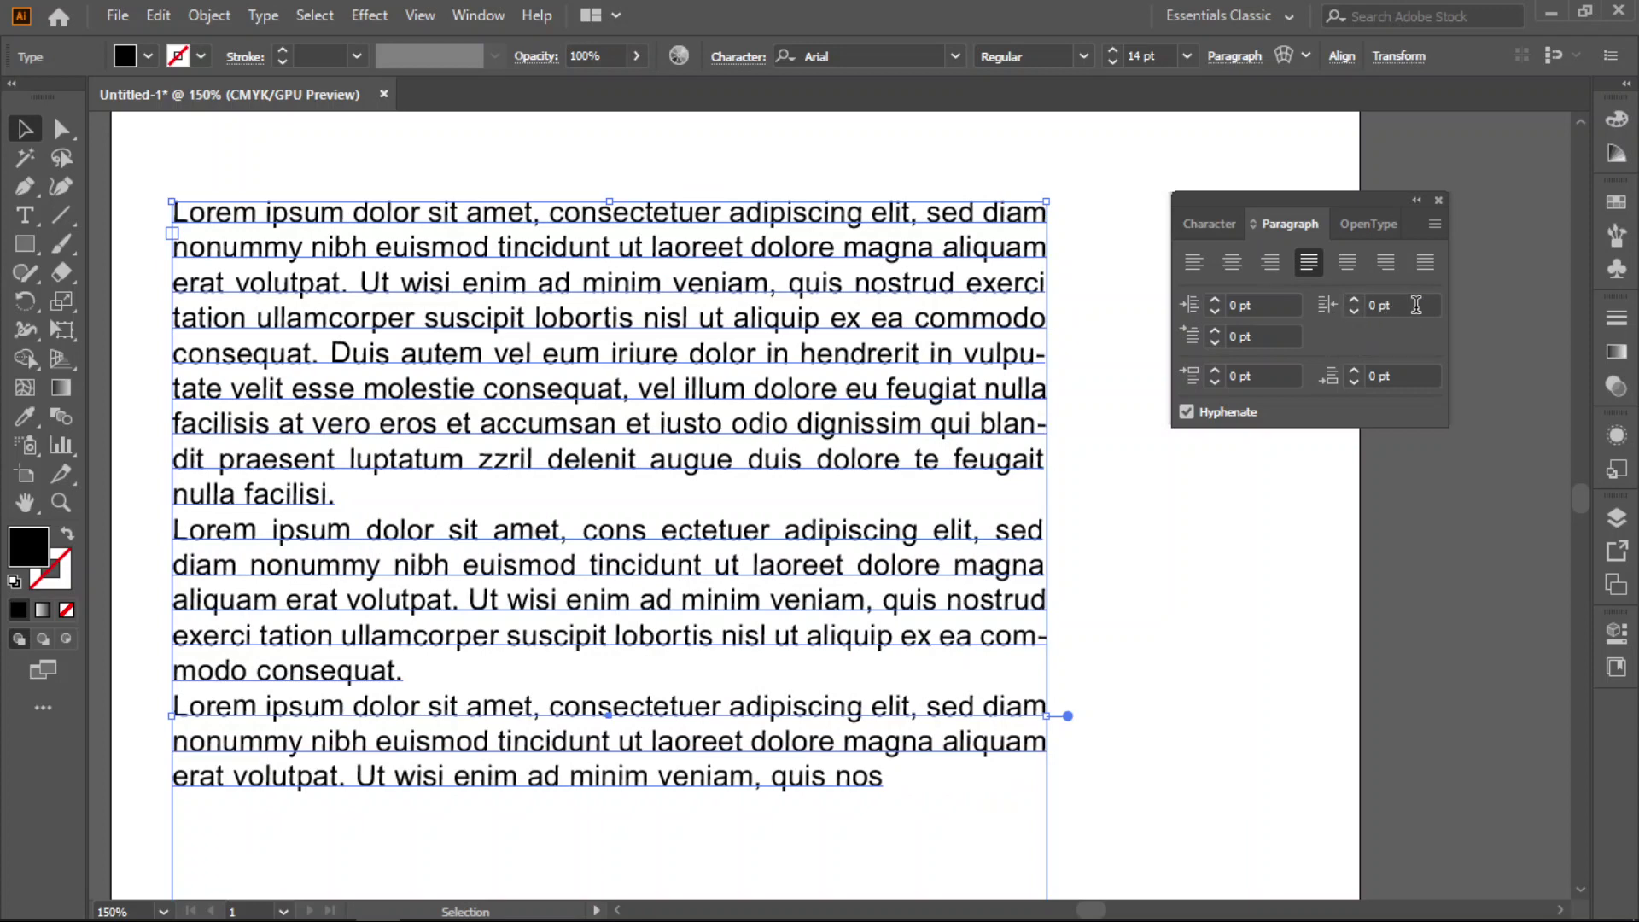
Step: Try a right indent of 16 pt on the placeholder text frame and reset it to 0 pt
{"action": "scroll", "coordinate": [1416, 305], "scroll_direction": "up", "scroll_amount": 9}
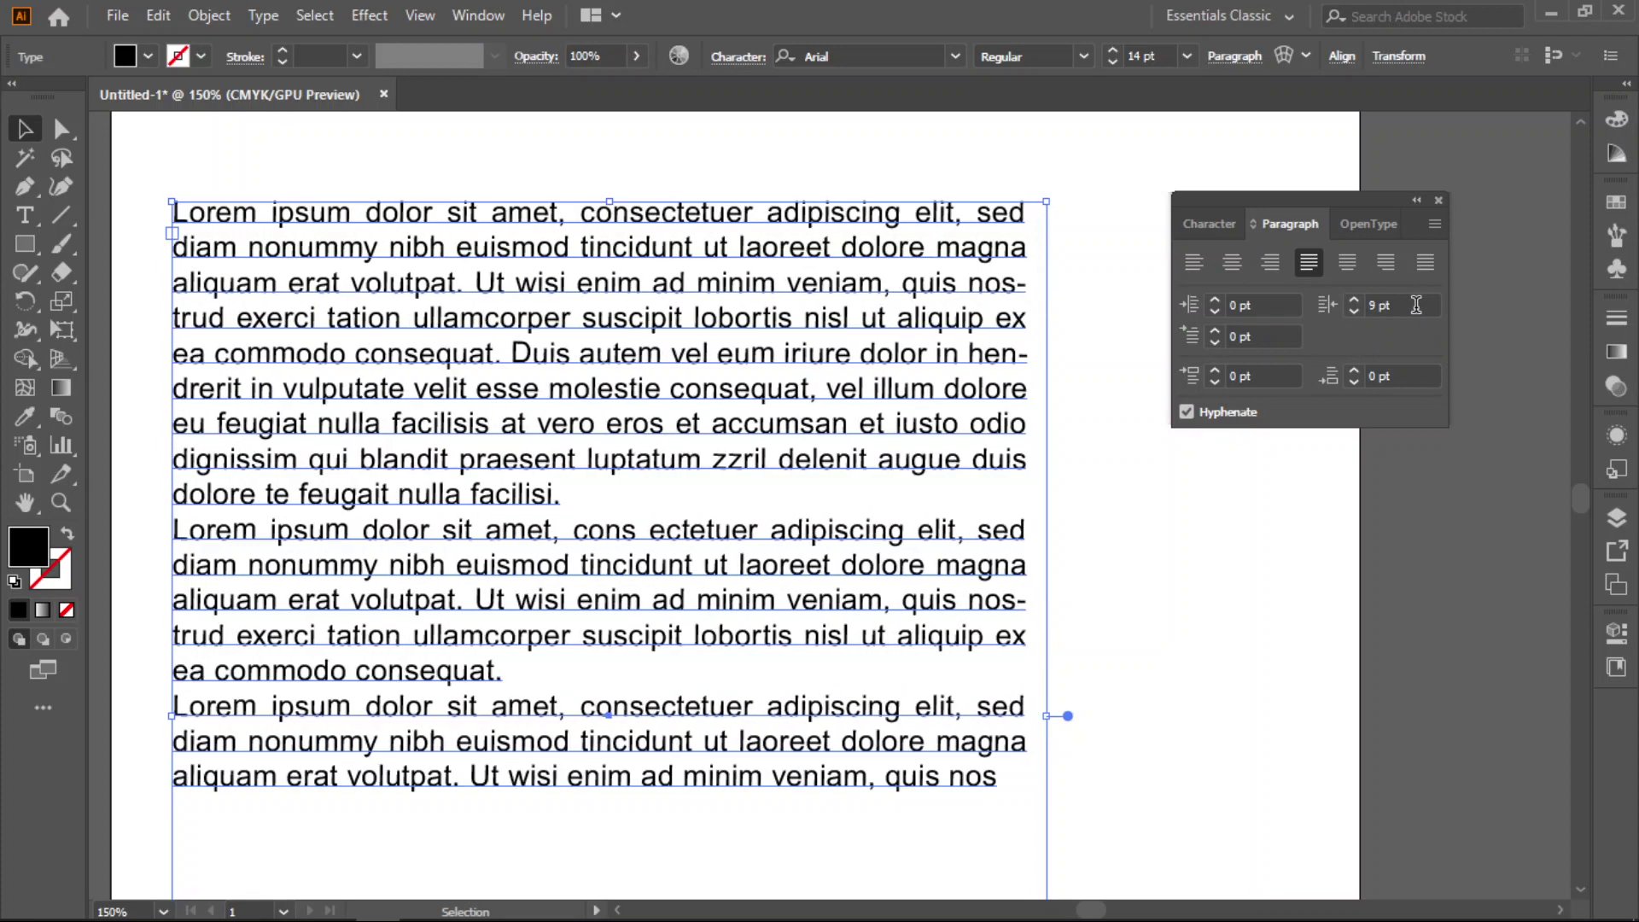
{"action": "scroll", "coordinate": [1416, 305], "scroll_direction": "up", "scroll_amount": 7}
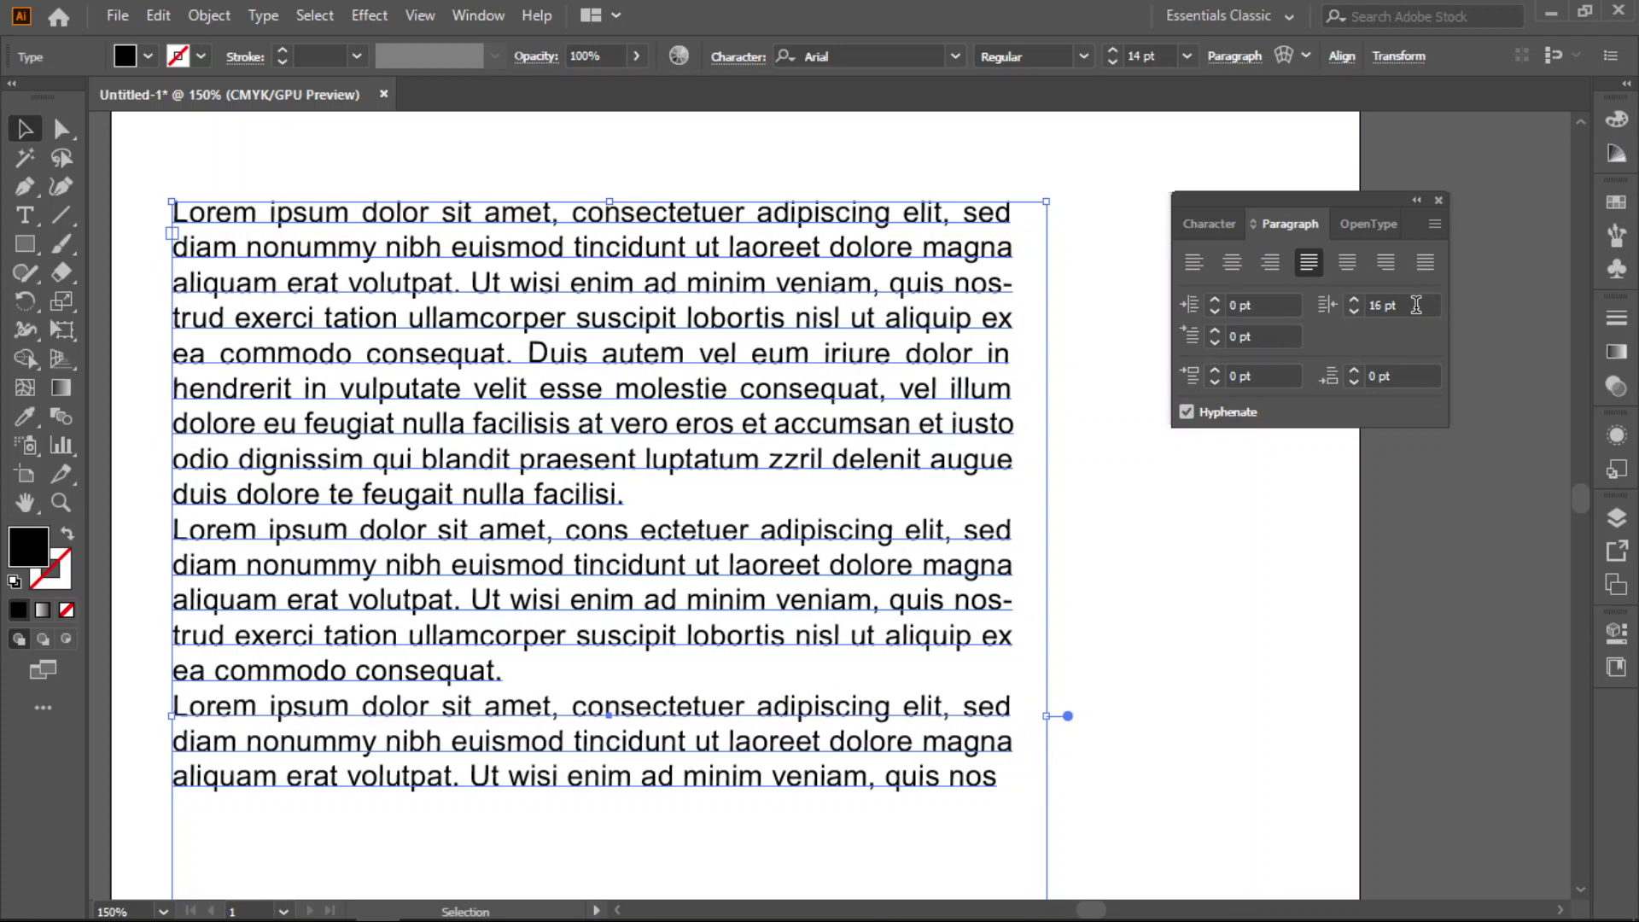
{"action": "scroll", "coordinate": [1417, 305], "scroll_direction": "down", "scroll_amount": 16}
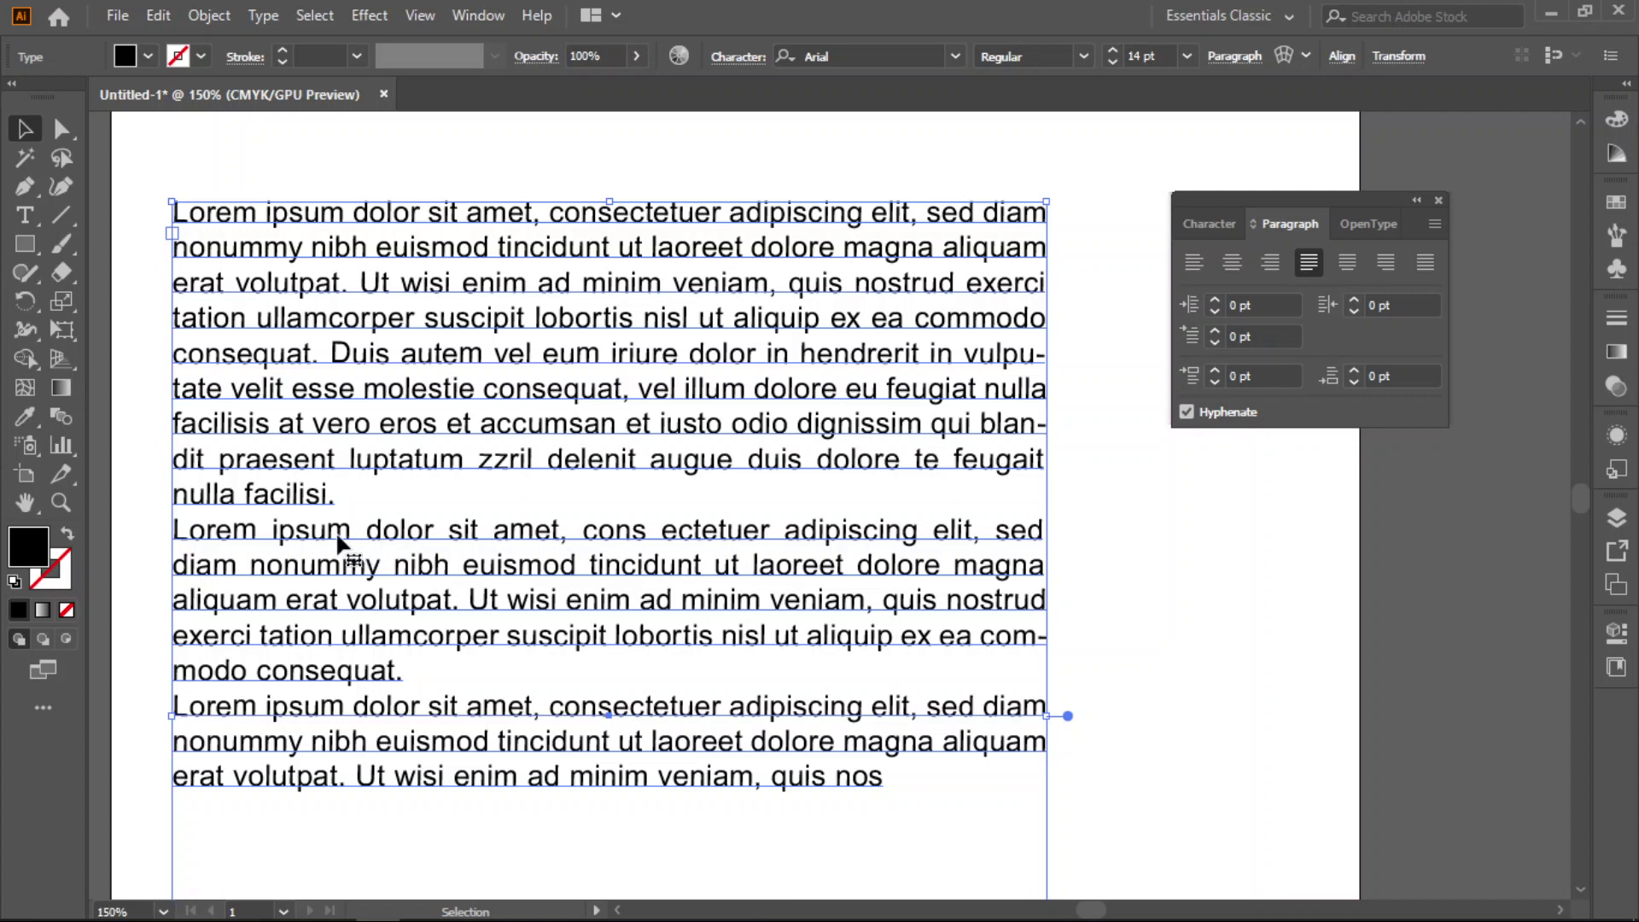
Step: Try a first-line indent of 31 pt on the second paragraph only and reset it to 0 pt
{"action": "left_click", "coordinate": [25, 215]}
{"action": "left_click", "coordinate": [269, 529]}
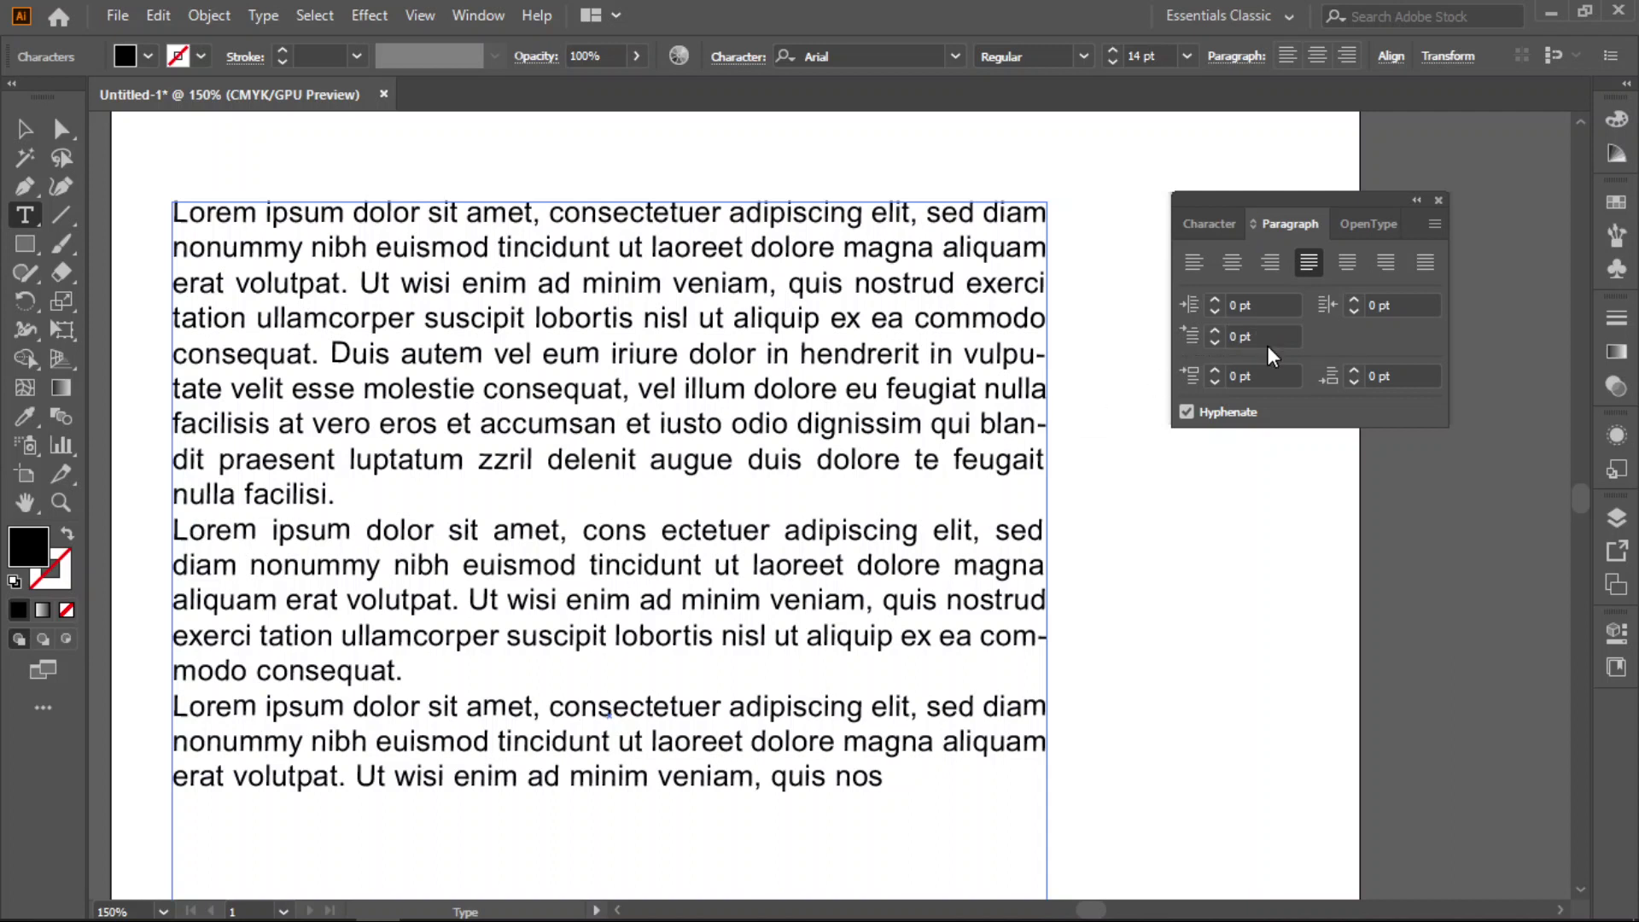
{"action": "scroll", "coordinate": [1267, 337], "scroll_direction": "up", "scroll_amount": 4}
{"action": "scroll", "coordinate": [1268, 338], "scroll_direction": "up", "scroll_amount": 16}
{"action": "scroll", "coordinate": [1267, 338], "scroll_direction": "up", "scroll_amount": 11}
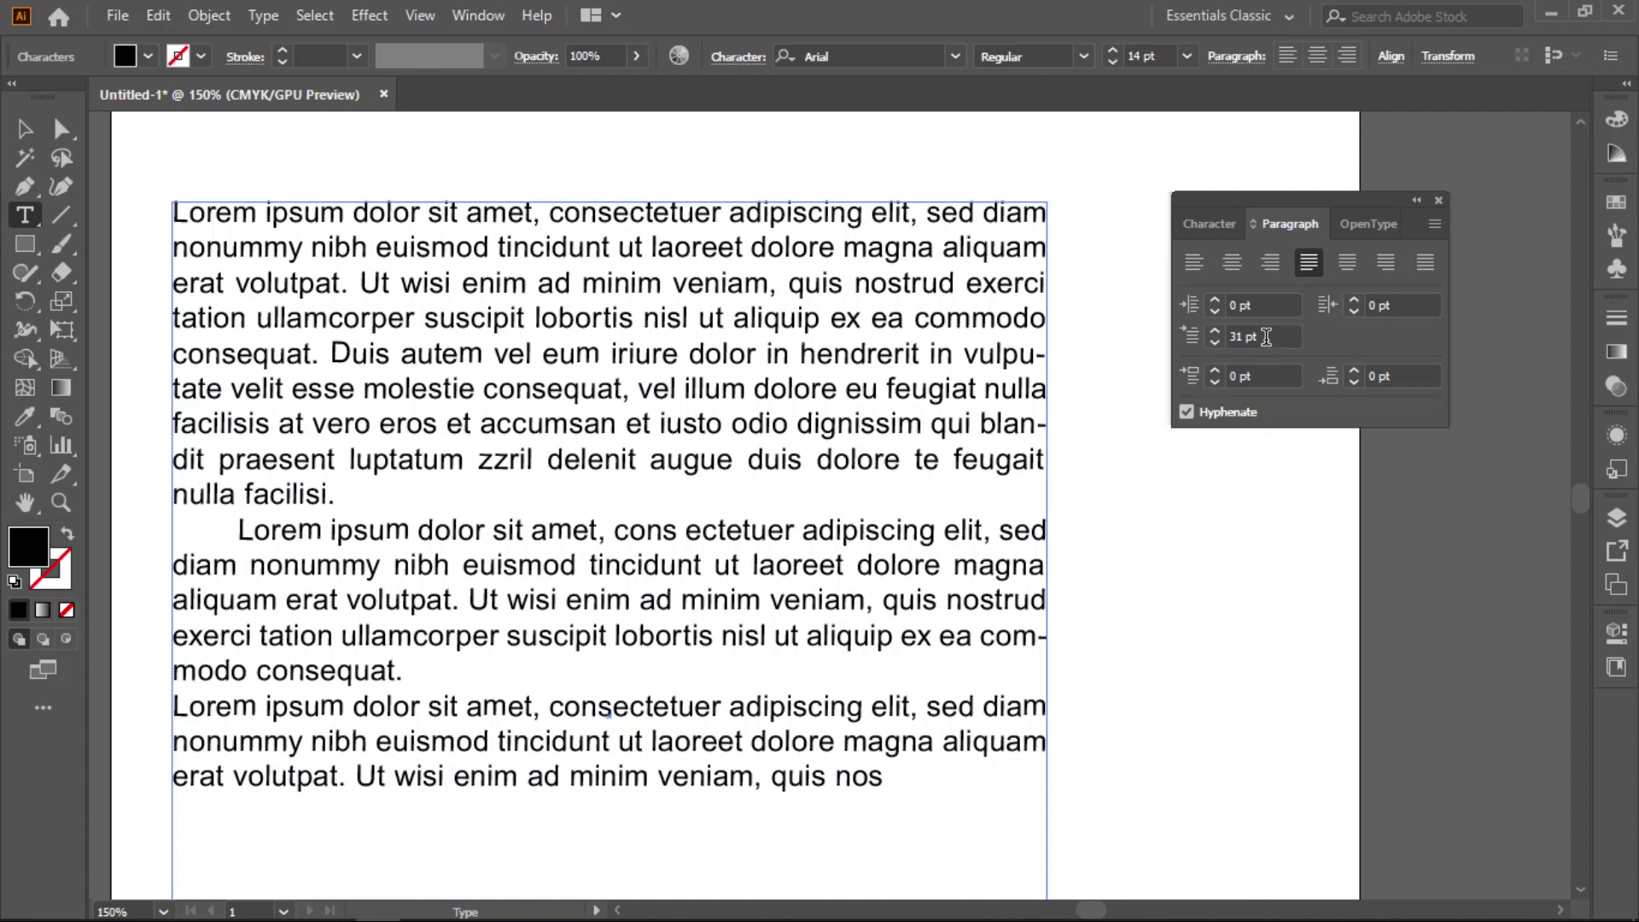
{"action": "scroll", "coordinate": [1267, 337], "scroll_direction": "down", "scroll_amount": 9}
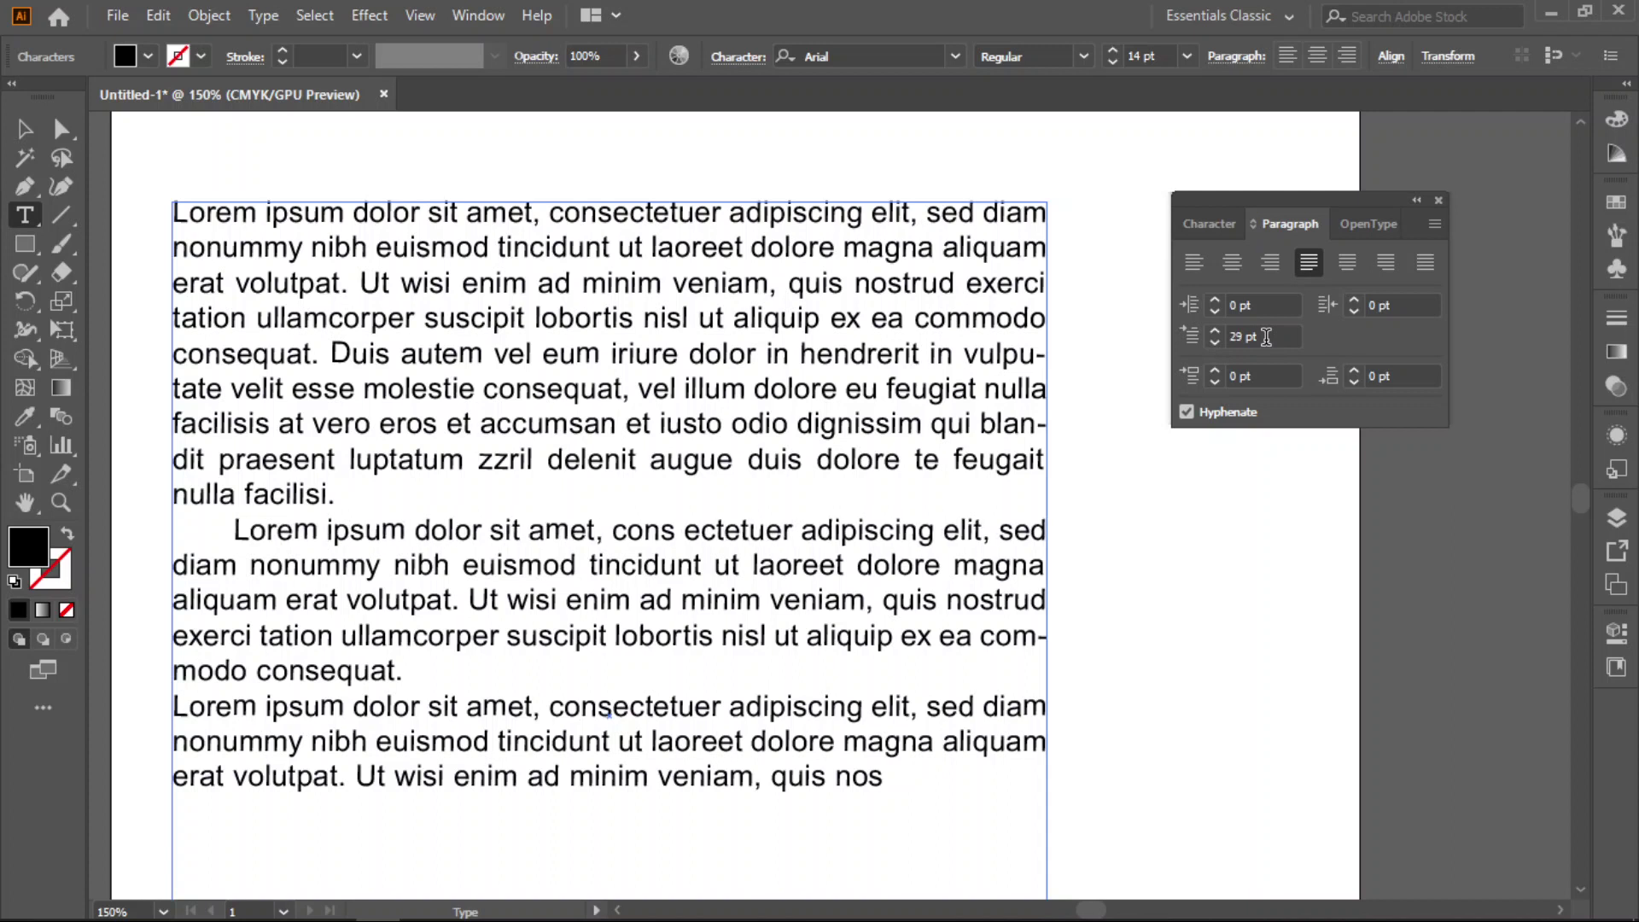
{"action": "scroll", "coordinate": [1267, 337], "scroll_direction": "down", "scroll_amount": 1}
{"action": "scroll", "coordinate": [1267, 338], "scroll_direction": "down", "scroll_amount": 15}
{"action": "scroll", "coordinate": [1267, 338], "scroll_direction": "down", "scroll_amount": 6}
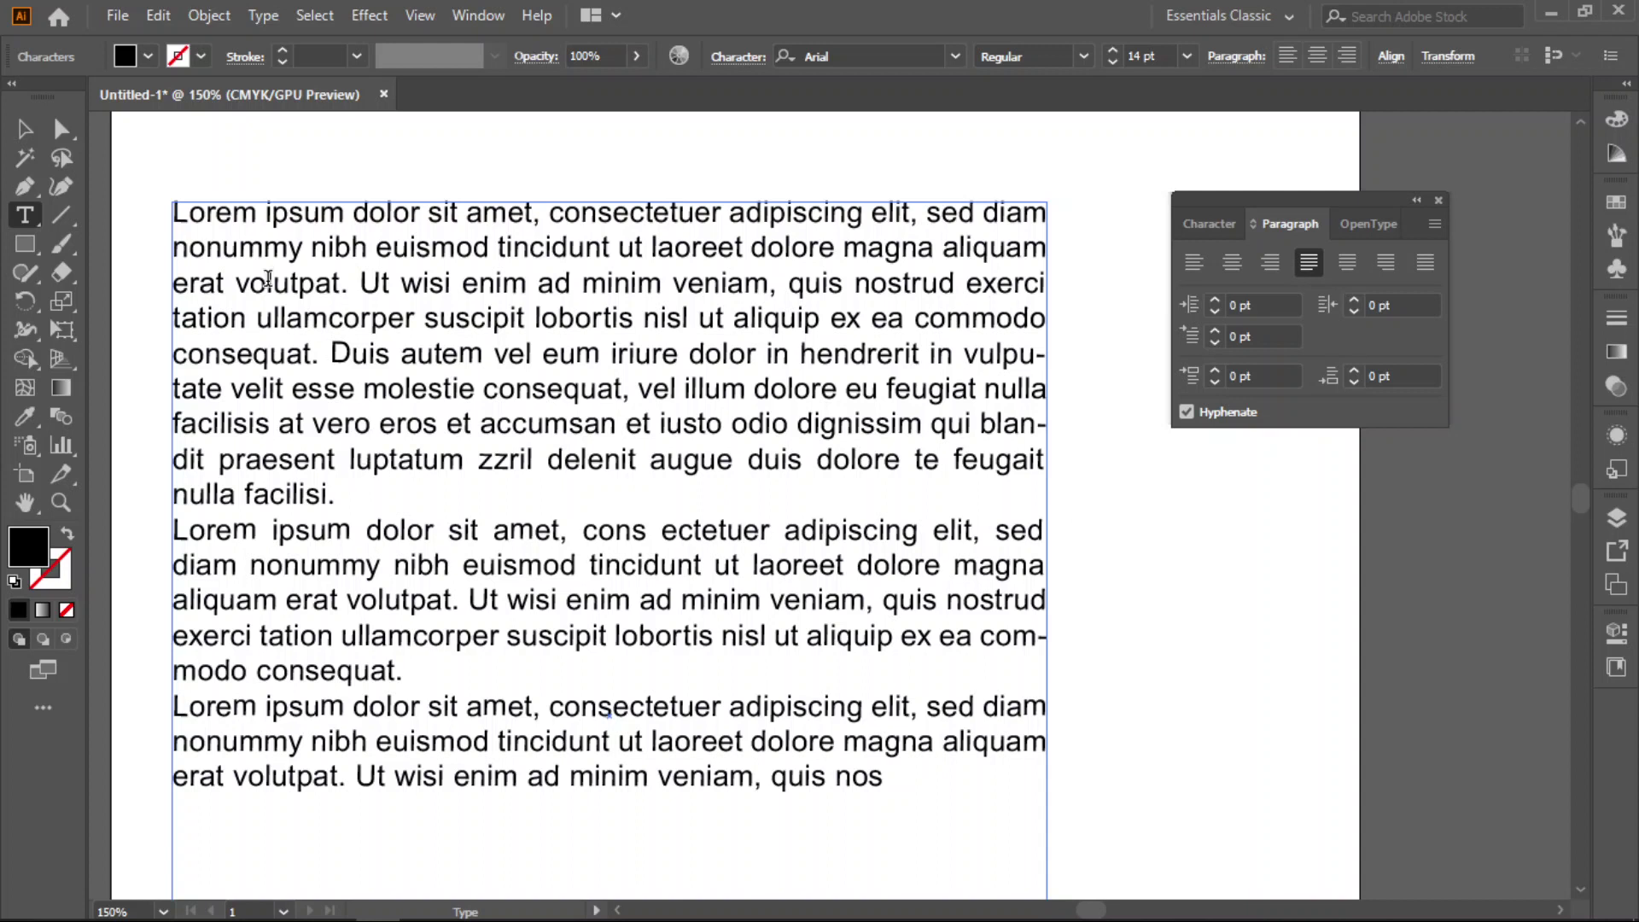
Step: Try 13 pt of space before paragraph on the whole text frame and reduce it to 4 pt
{"action": "left_click", "coordinate": [32, 135]}
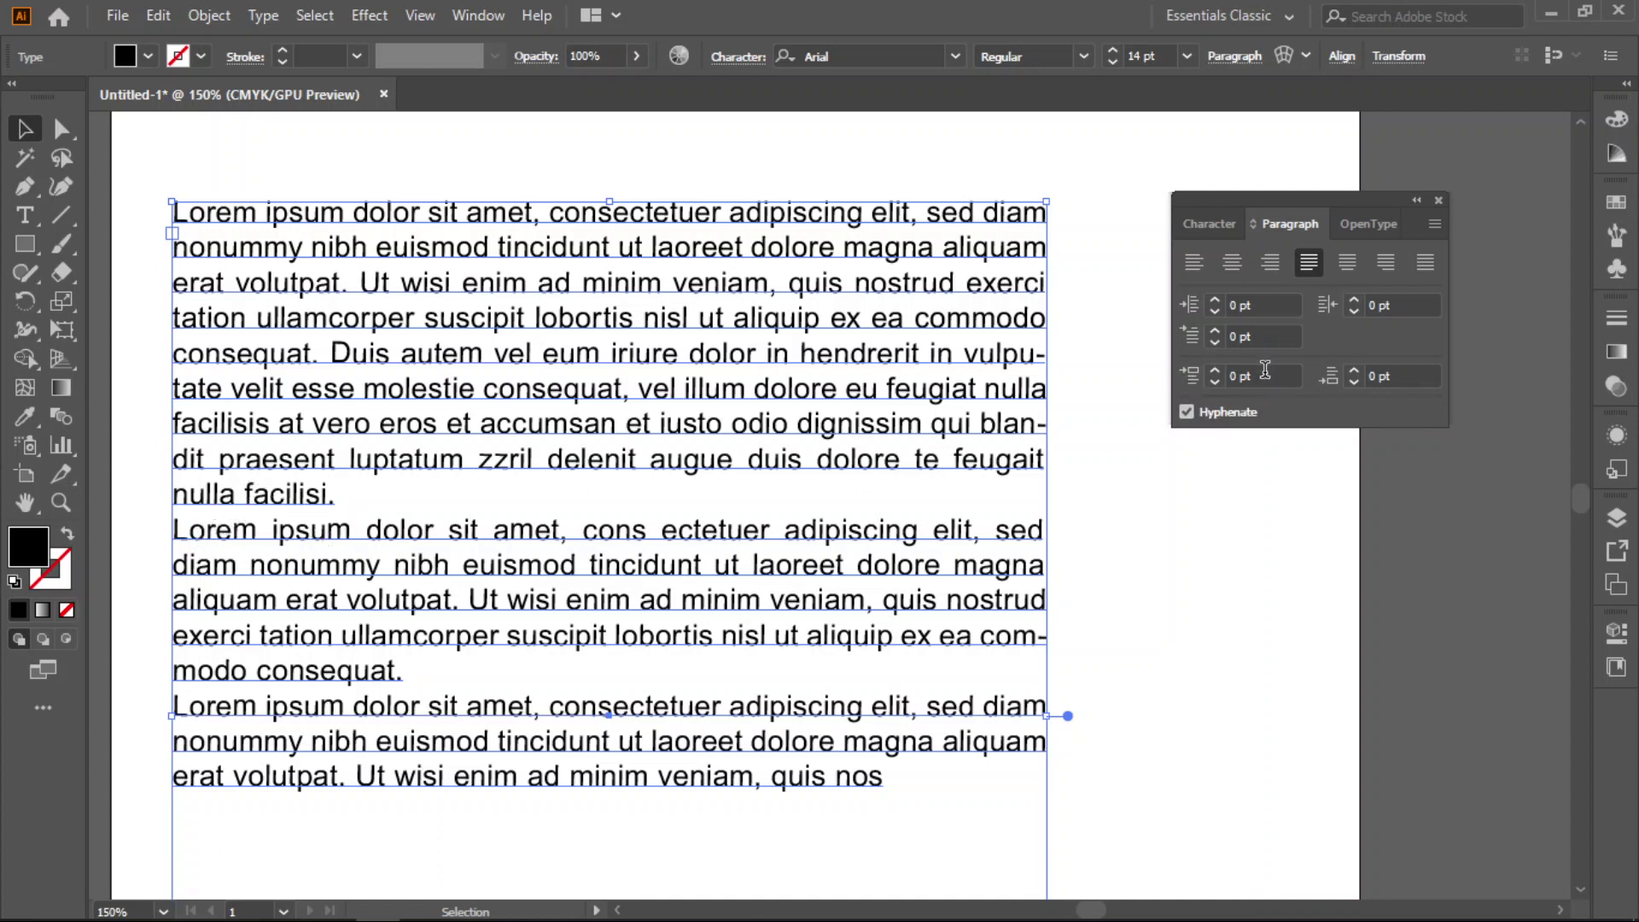
{"action": "scroll", "coordinate": [1265, 369], "scroll_direction": "down", "scroll_amount": 2}
{"action": "scroll", "coordinate": [1266, 369], "scroll_direction": "up", "scroll_amount": 8}
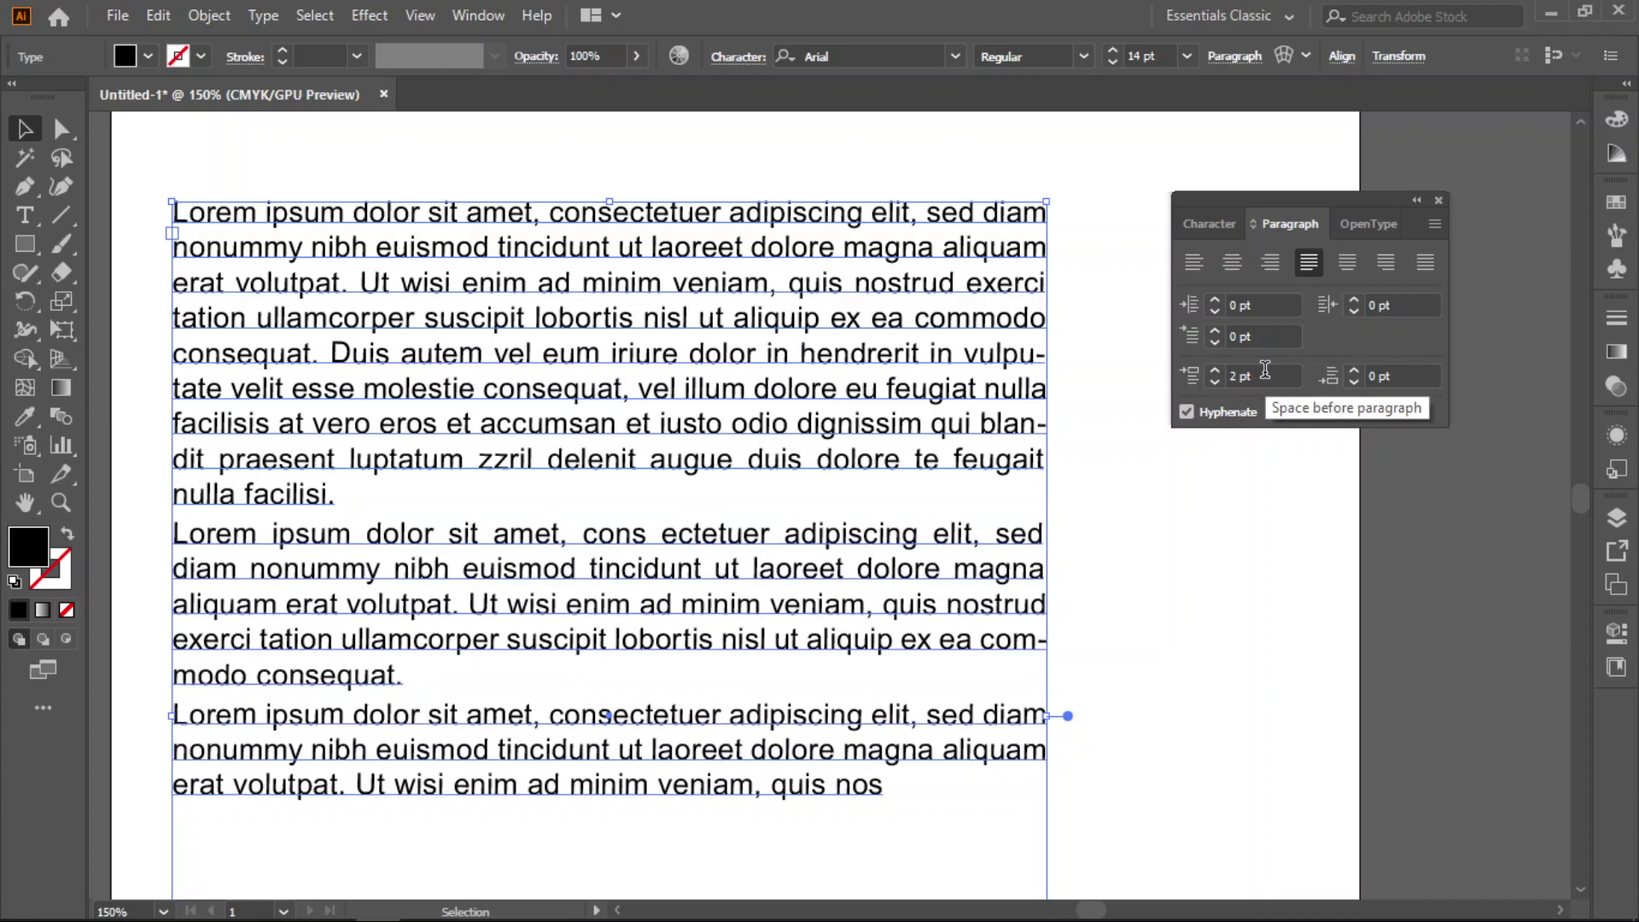
{"action": "scroll", "coordinate": [1271, 380], "scroll_direction": "up", "scroll_amount": 3}
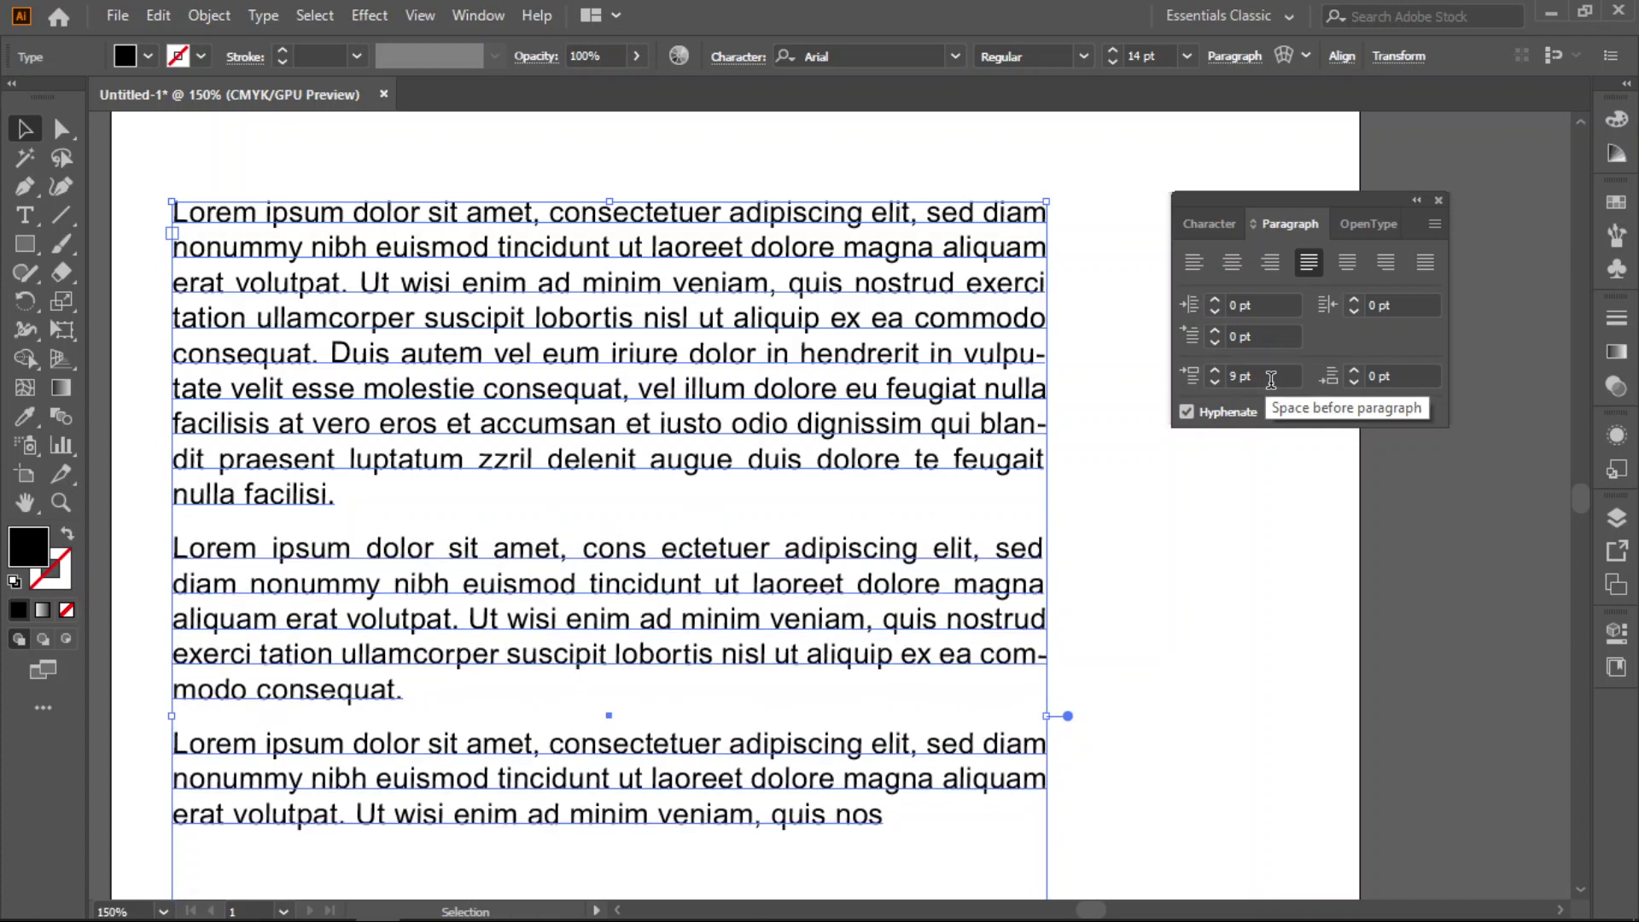
{"action": "scroll", "coordinate": [1271, 380], "scroll_direction": "up", "scroll_amount": 3}
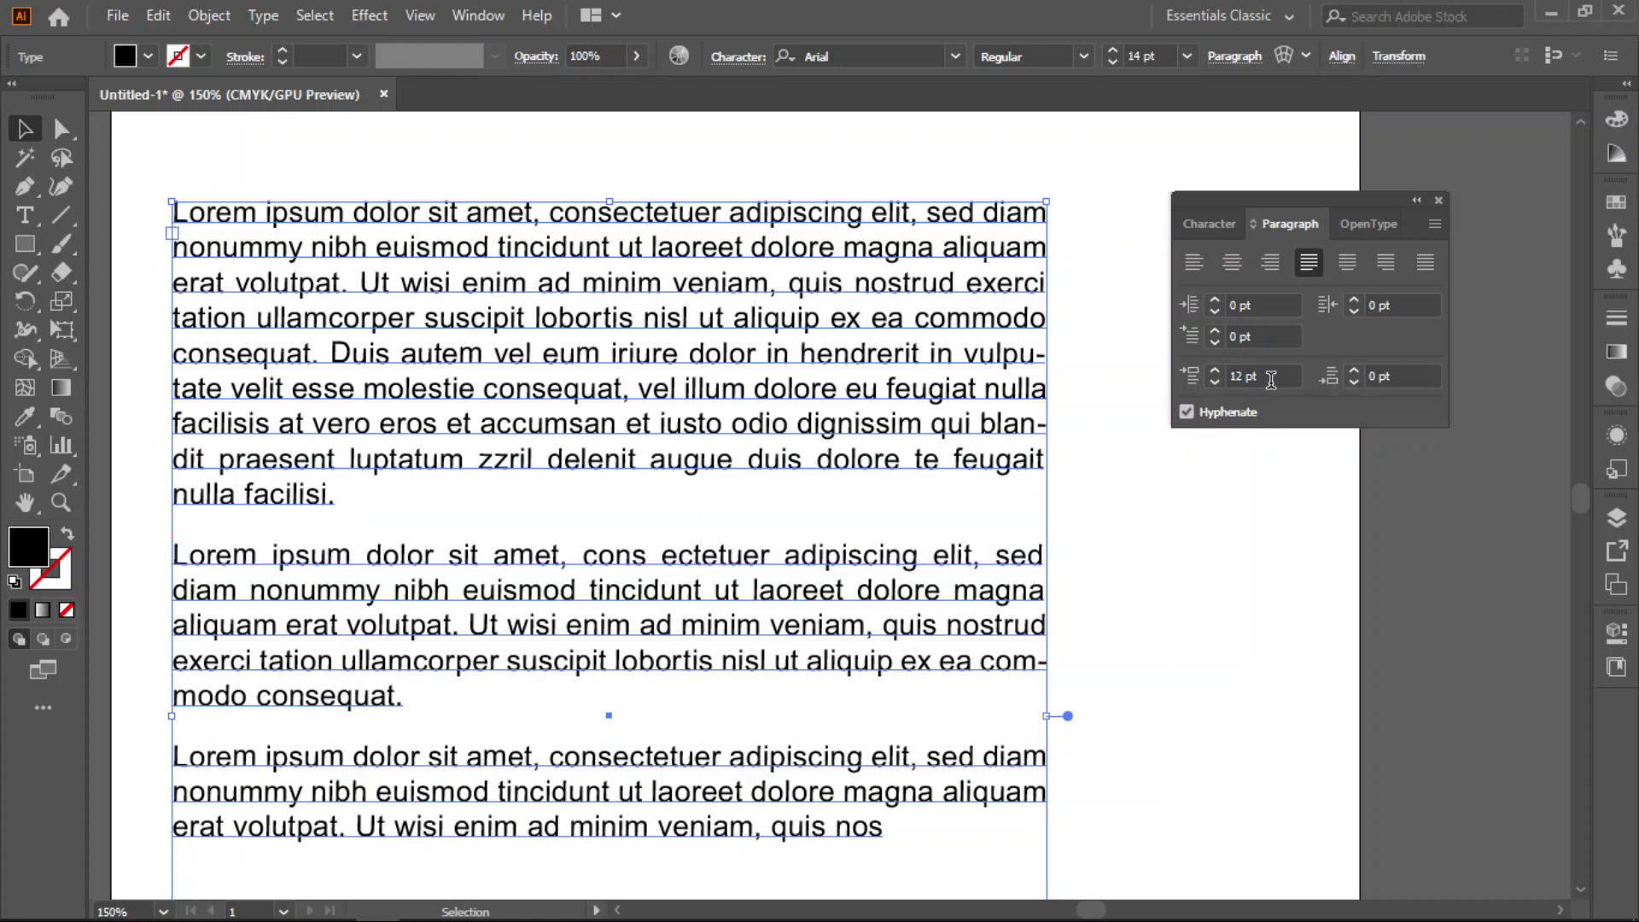
{"action": "scroll", "coordinate": [1272, 380], "scroll_direction": "up", "scroll_amount": 1}
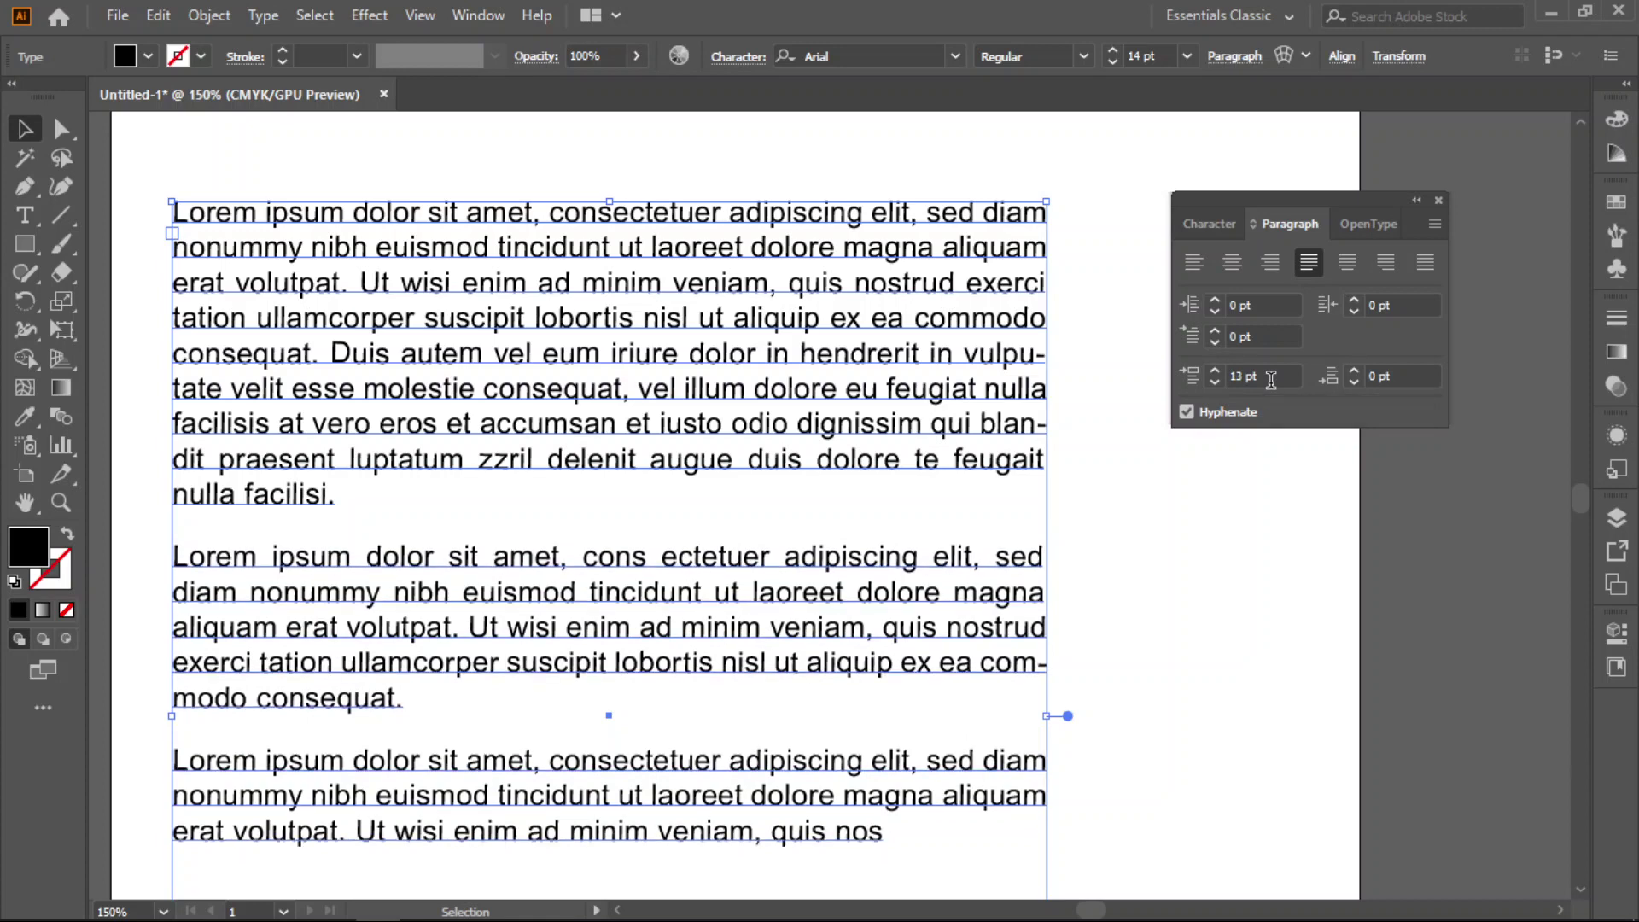
{"action": "scroll", "coordinate": [1271, 380], "scroll_direction": "up", "scroll_amount": 1}
{"action": "scroll", "coordinate": [1271, 380], "scroll_direction": "down", "scroll_amount": 8}
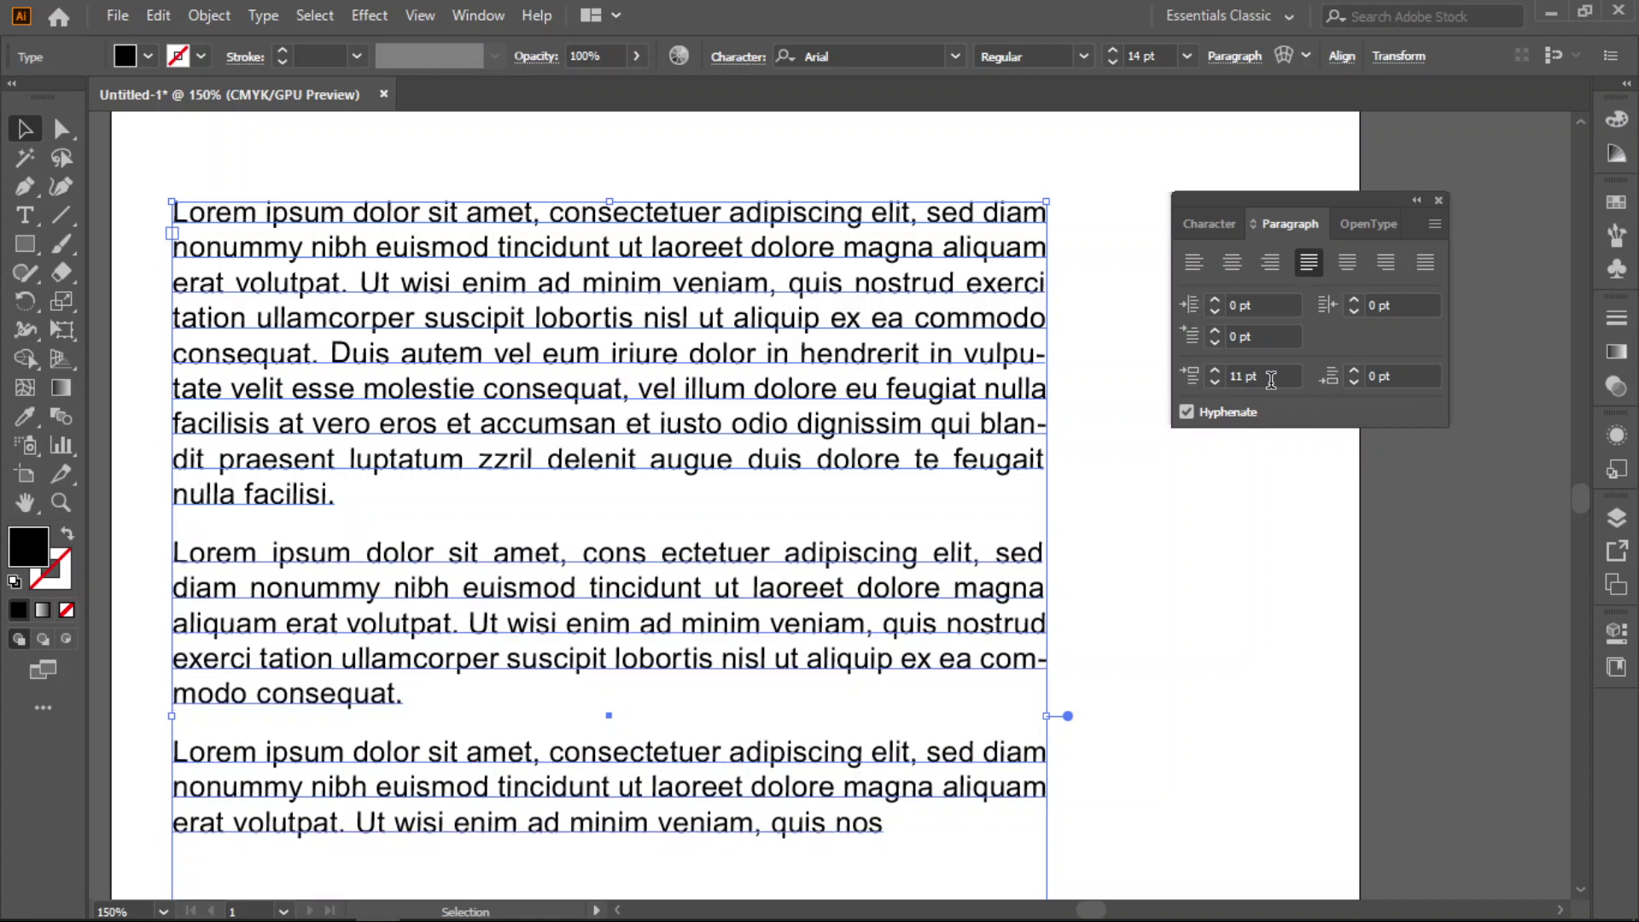
{"action": "scroll", "coordinate": [1272, 380], "scroll_direction": "down", "scroll_amount": 2}
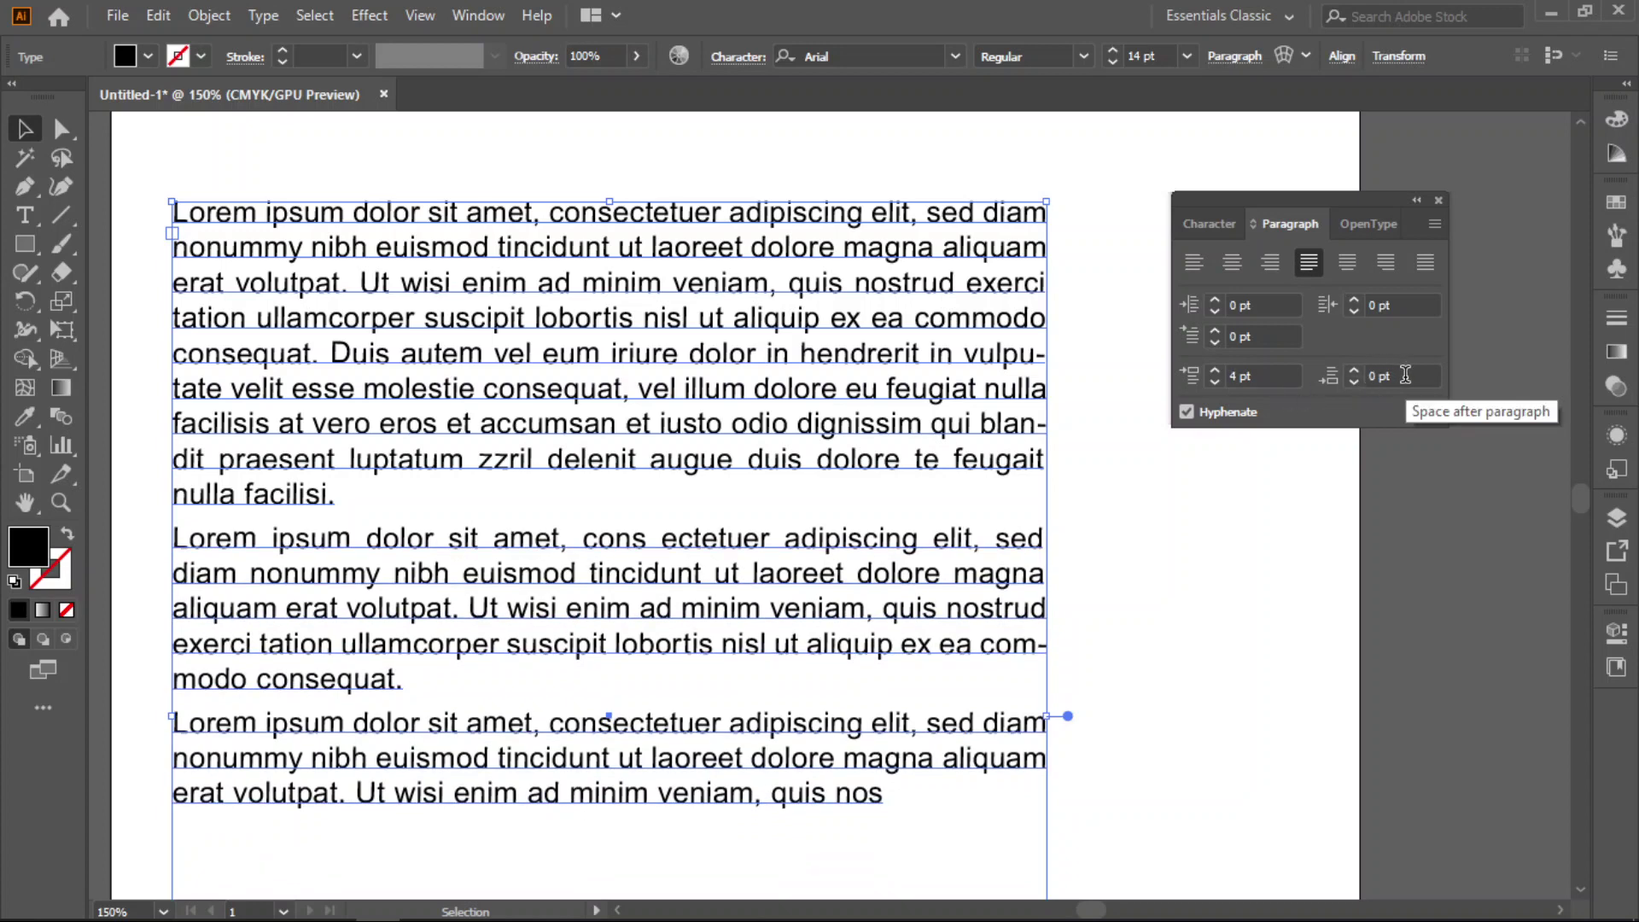
Step: Try -1 pt space after paragraph and 16 pt space before paragraph on the text frame, and reset both to 0 pt
{"action": "scroll", "coordinate": [1406, 374], "scroll_direction": "down", "scroll_amount": 1}
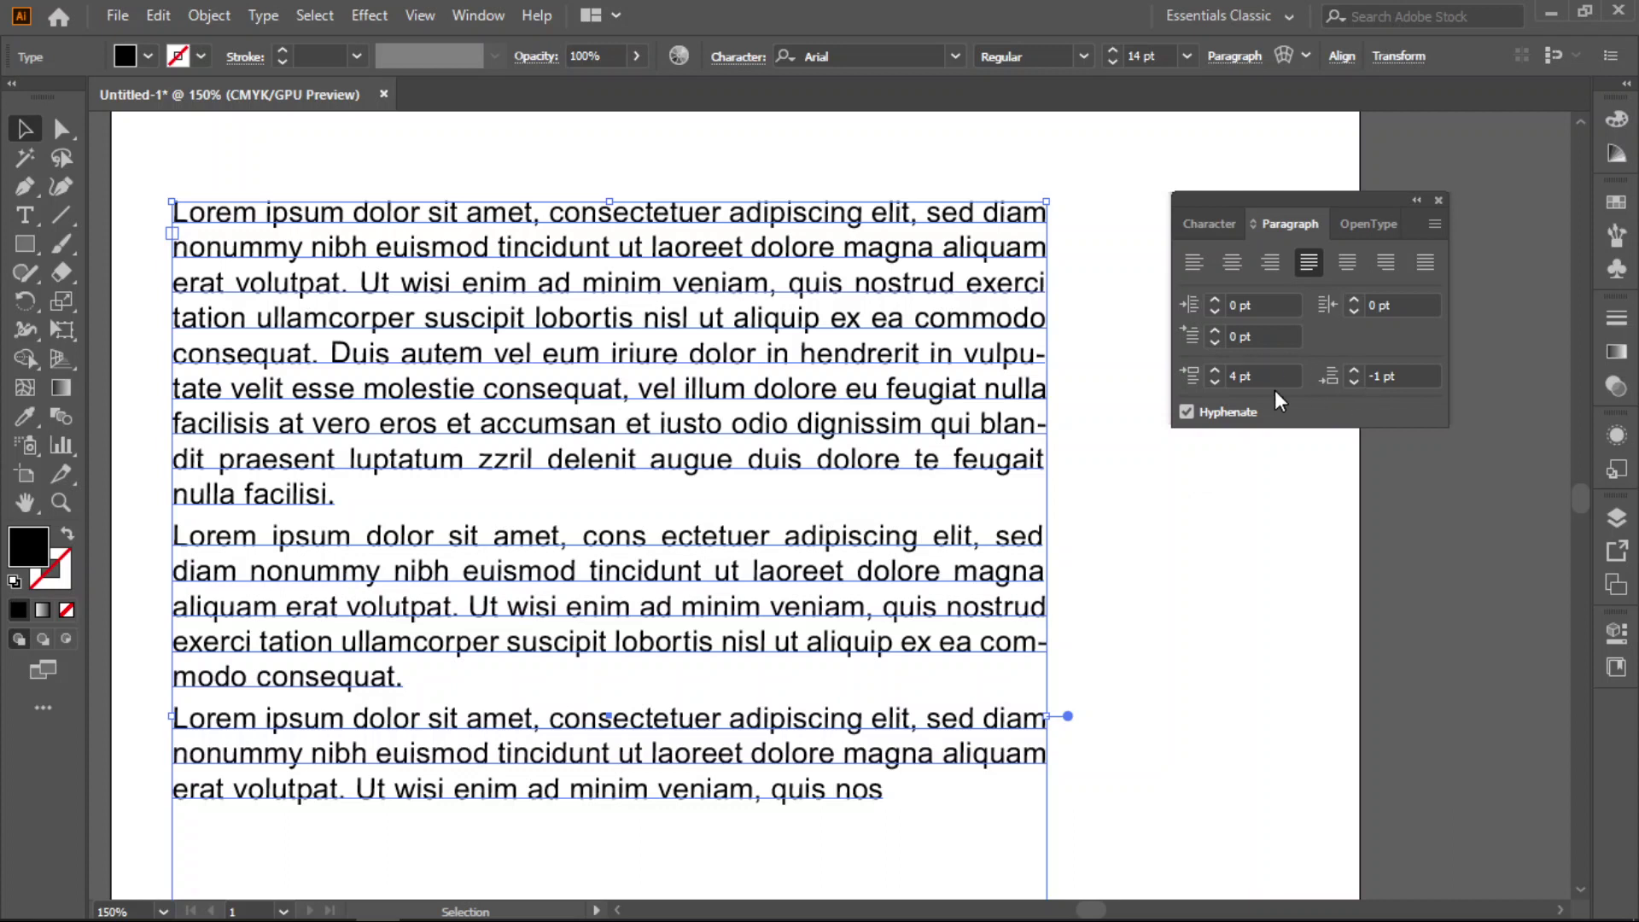
{"action": "scroll", "coordinate": [1267, 373], "scroll_direction": "up", "scroll_amount": 1}
{"action": "scroll", "coordinate": [1267, 373], "scroll_direction": "up", "scroll_amount": 11}
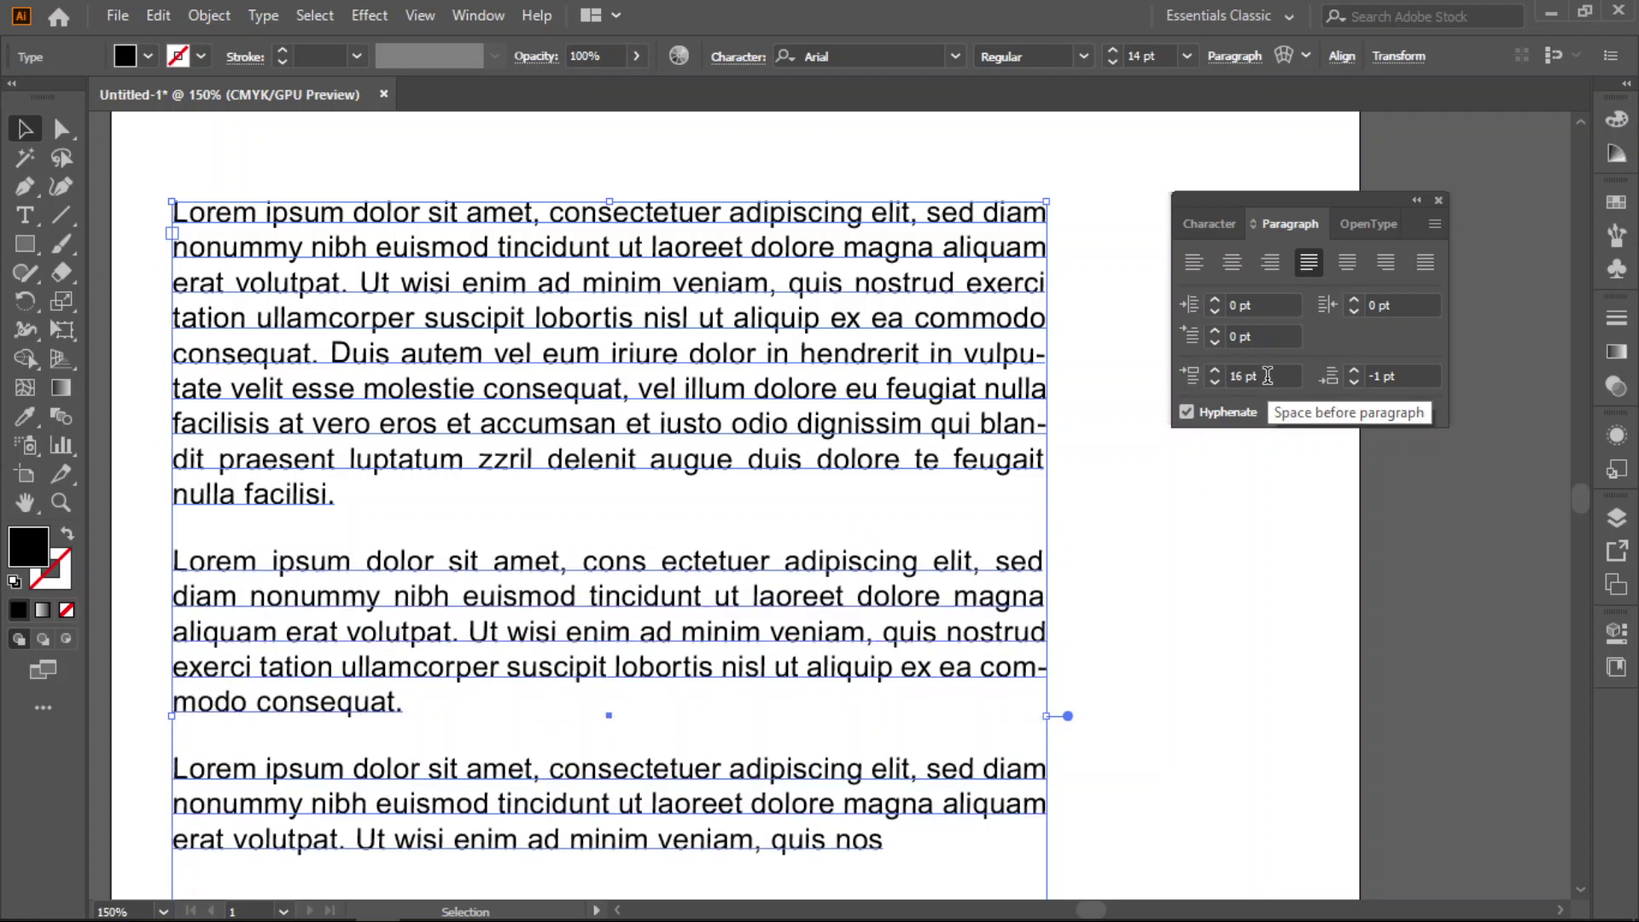
{"action": "scroll", "coordinate": [1267, 375], "scroll_direction": "down", "scroll_amount": 5}
{"action": "scroll", "coordinate": [1268, 376], "scroll_direction": "down", "scroll_amount": 10}
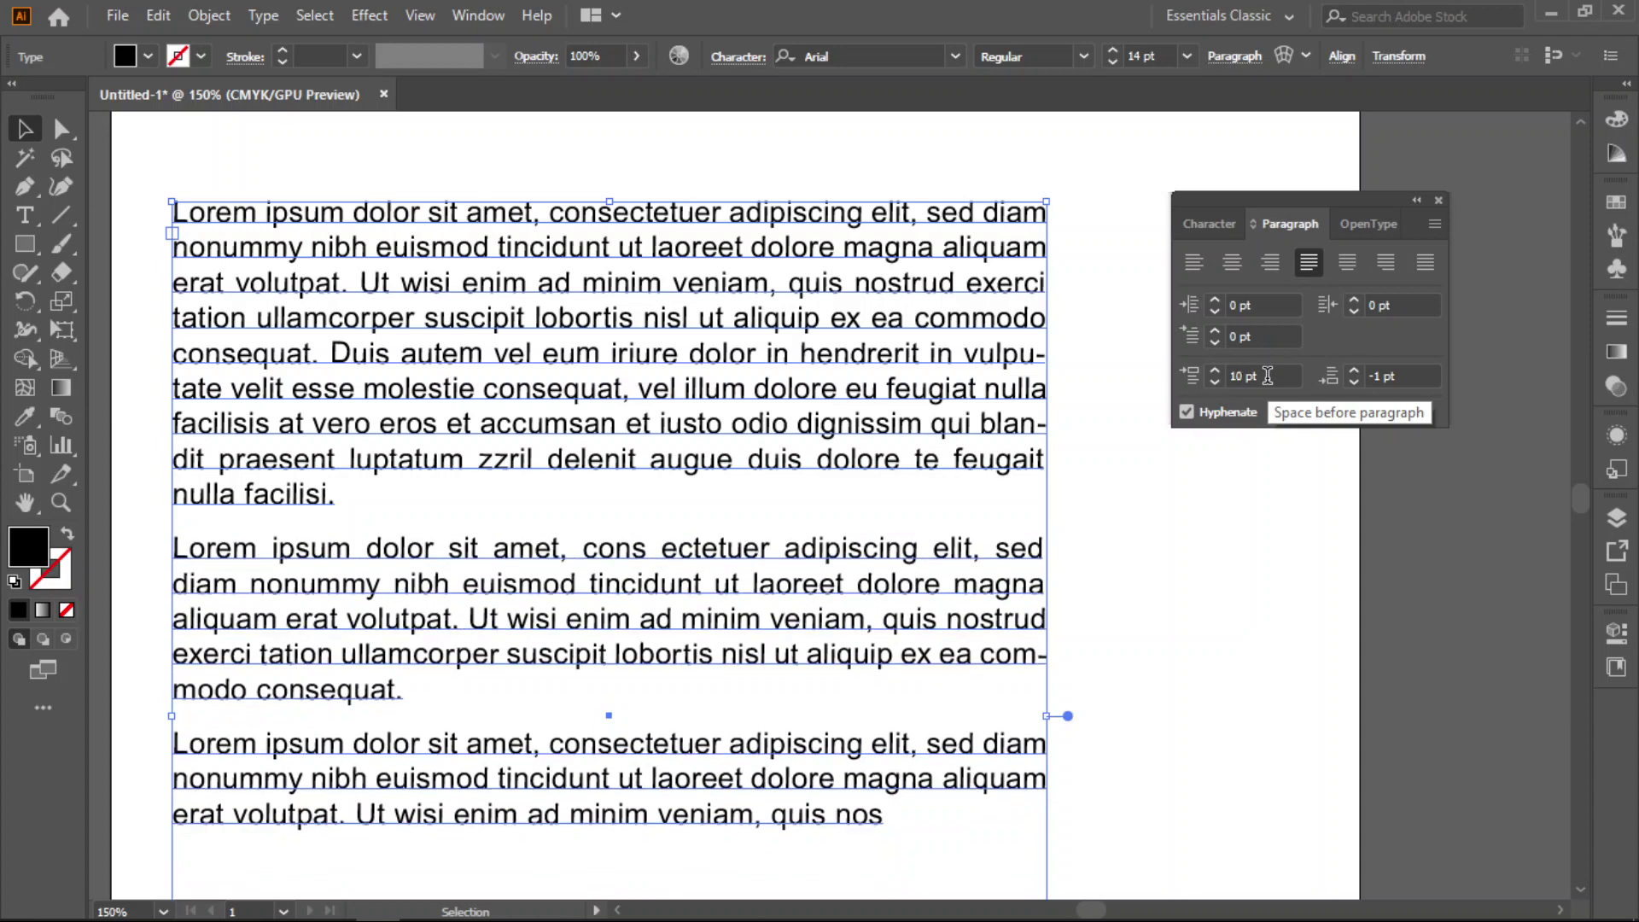
{"action": "scroll", "coordinate": [1267, 376], "scroll_direction": "down", "scroll_amount": 1}
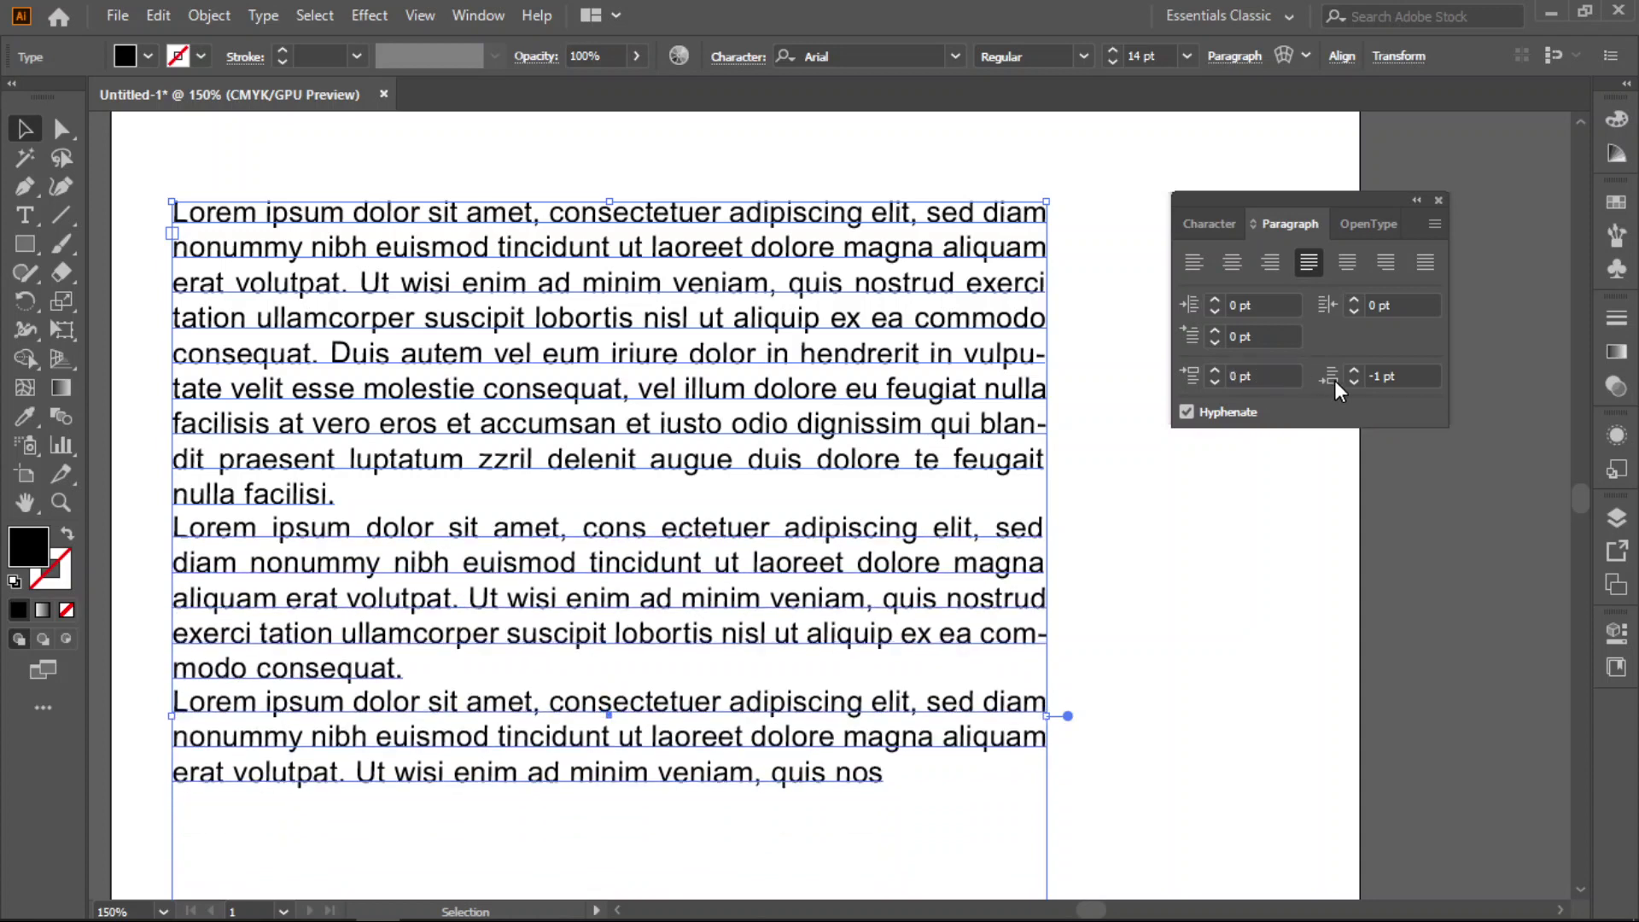
{"action": "scroll", "coordinate": [1385, 377], "scroll_direction": "down", "scroll_amount": 1}
{"action": "scroll", "coordinate": [1386, 376], "scroll_direction": "up", "scroll_amount": 2}
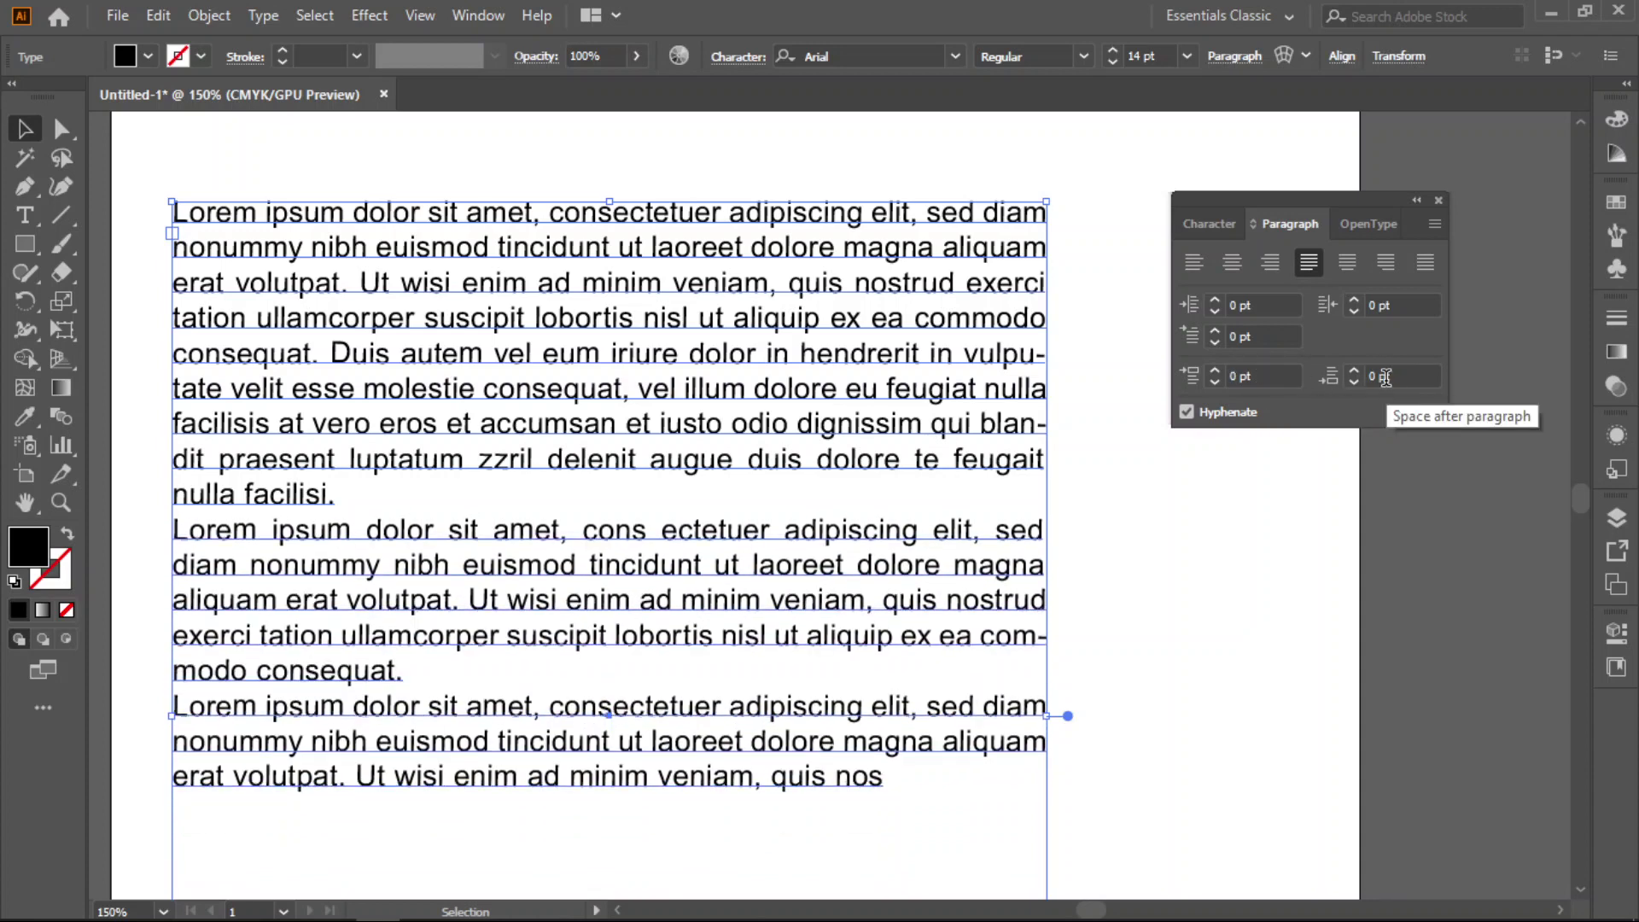
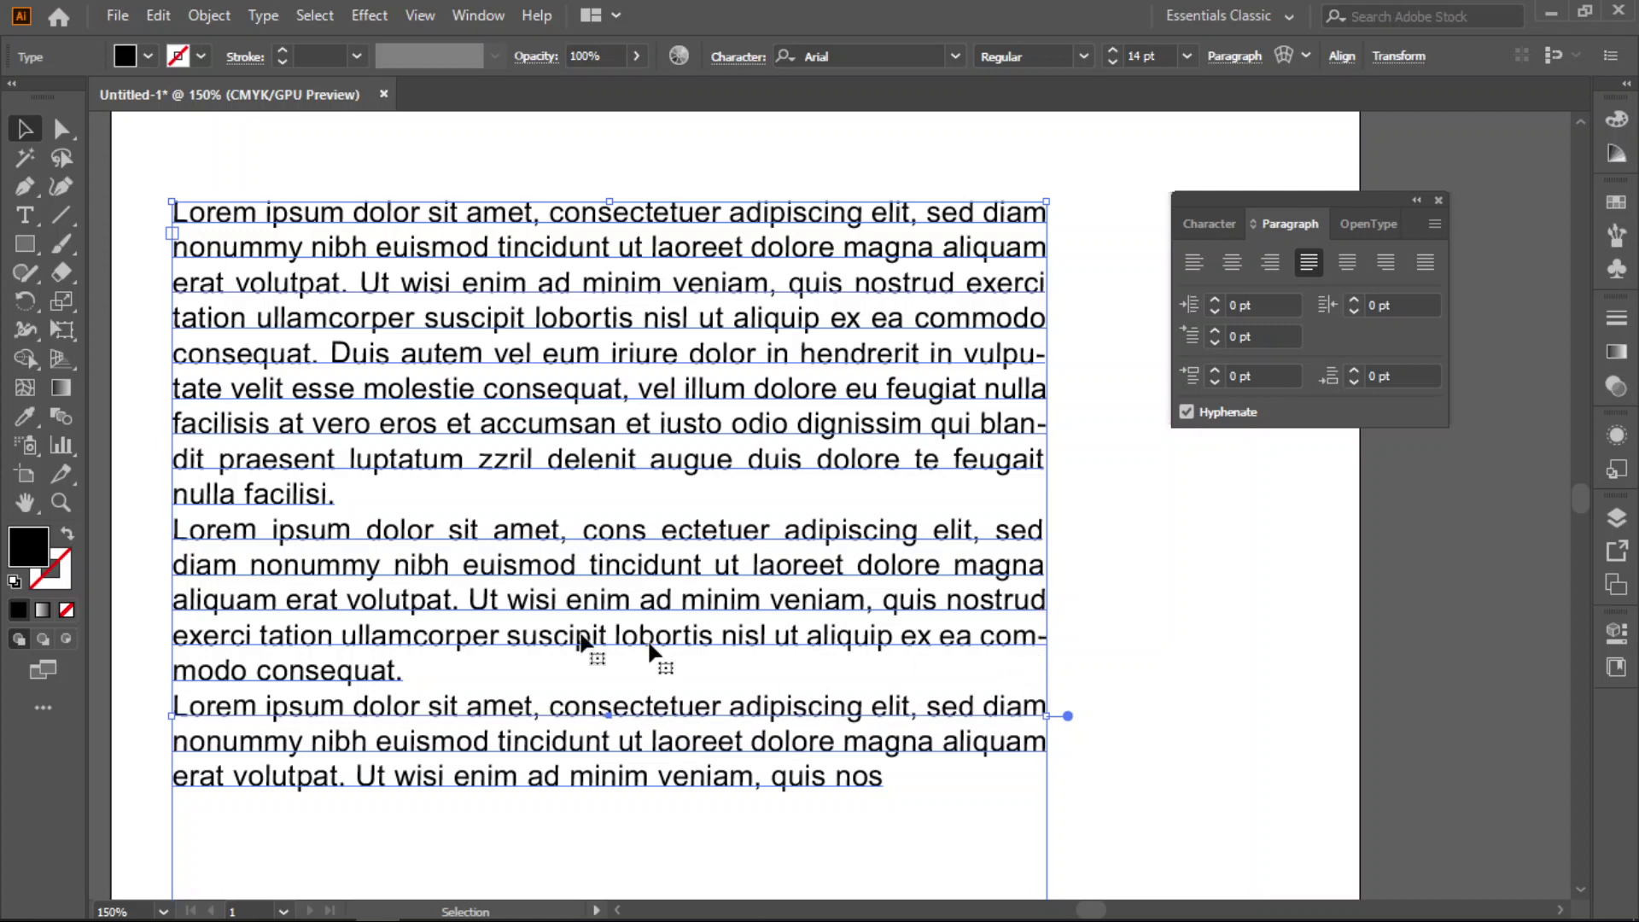
Step: Turn off hyphenation for the placeholder text and delete the whole text frame
{"action": "left_click", "coordinate": [1186, 413]}
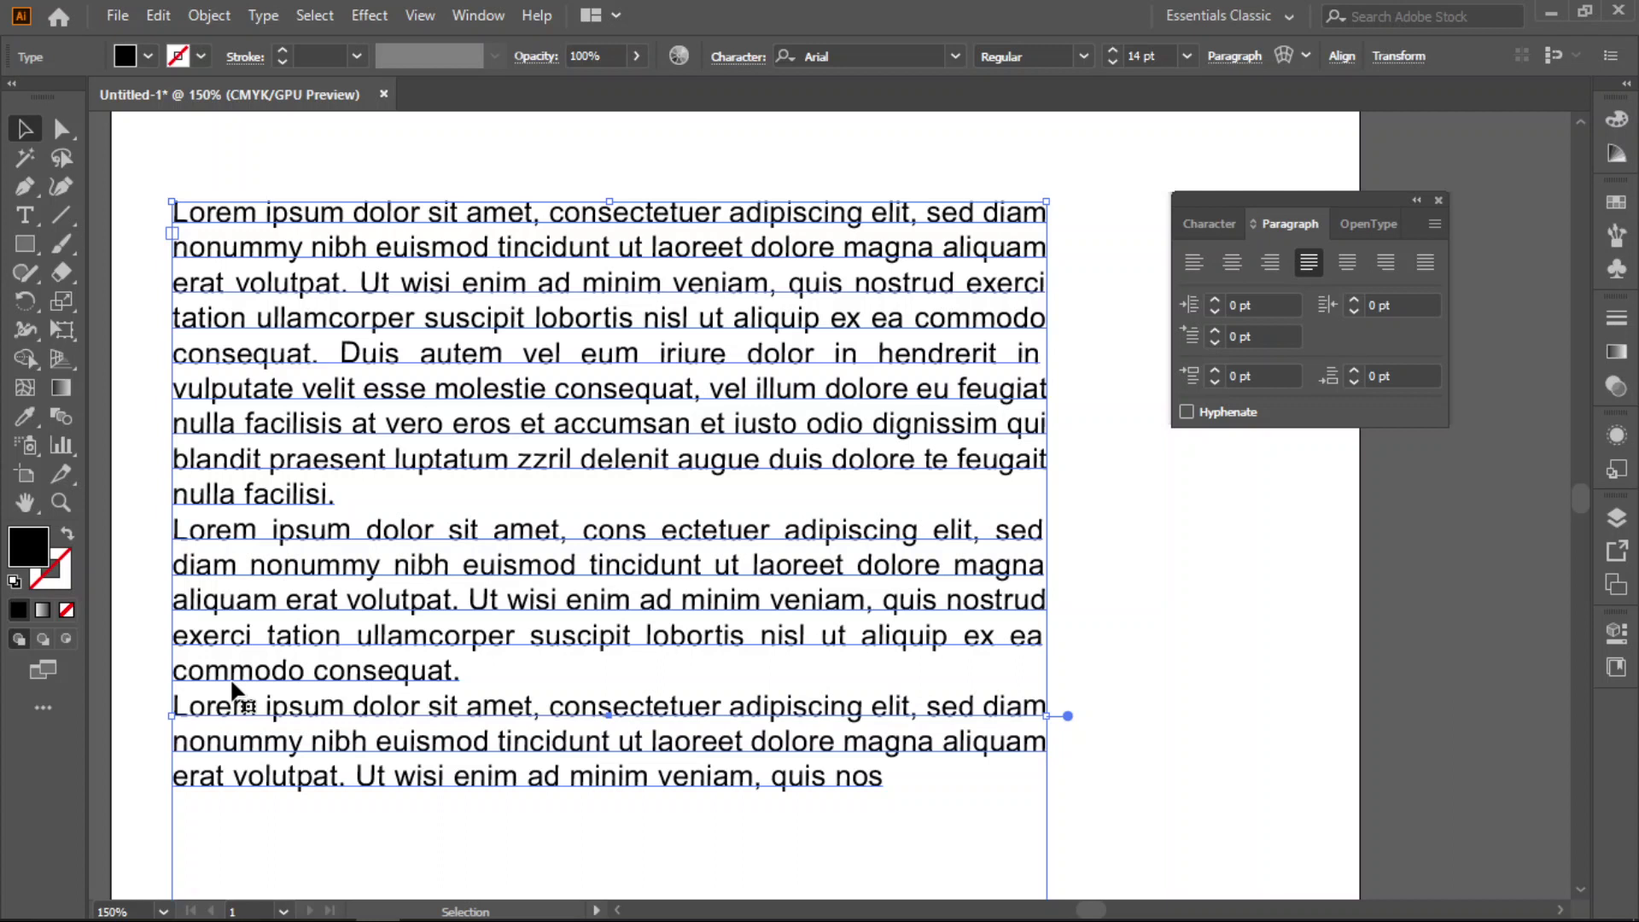
{"action": "left_click", "coordinate": [1217, 224]}
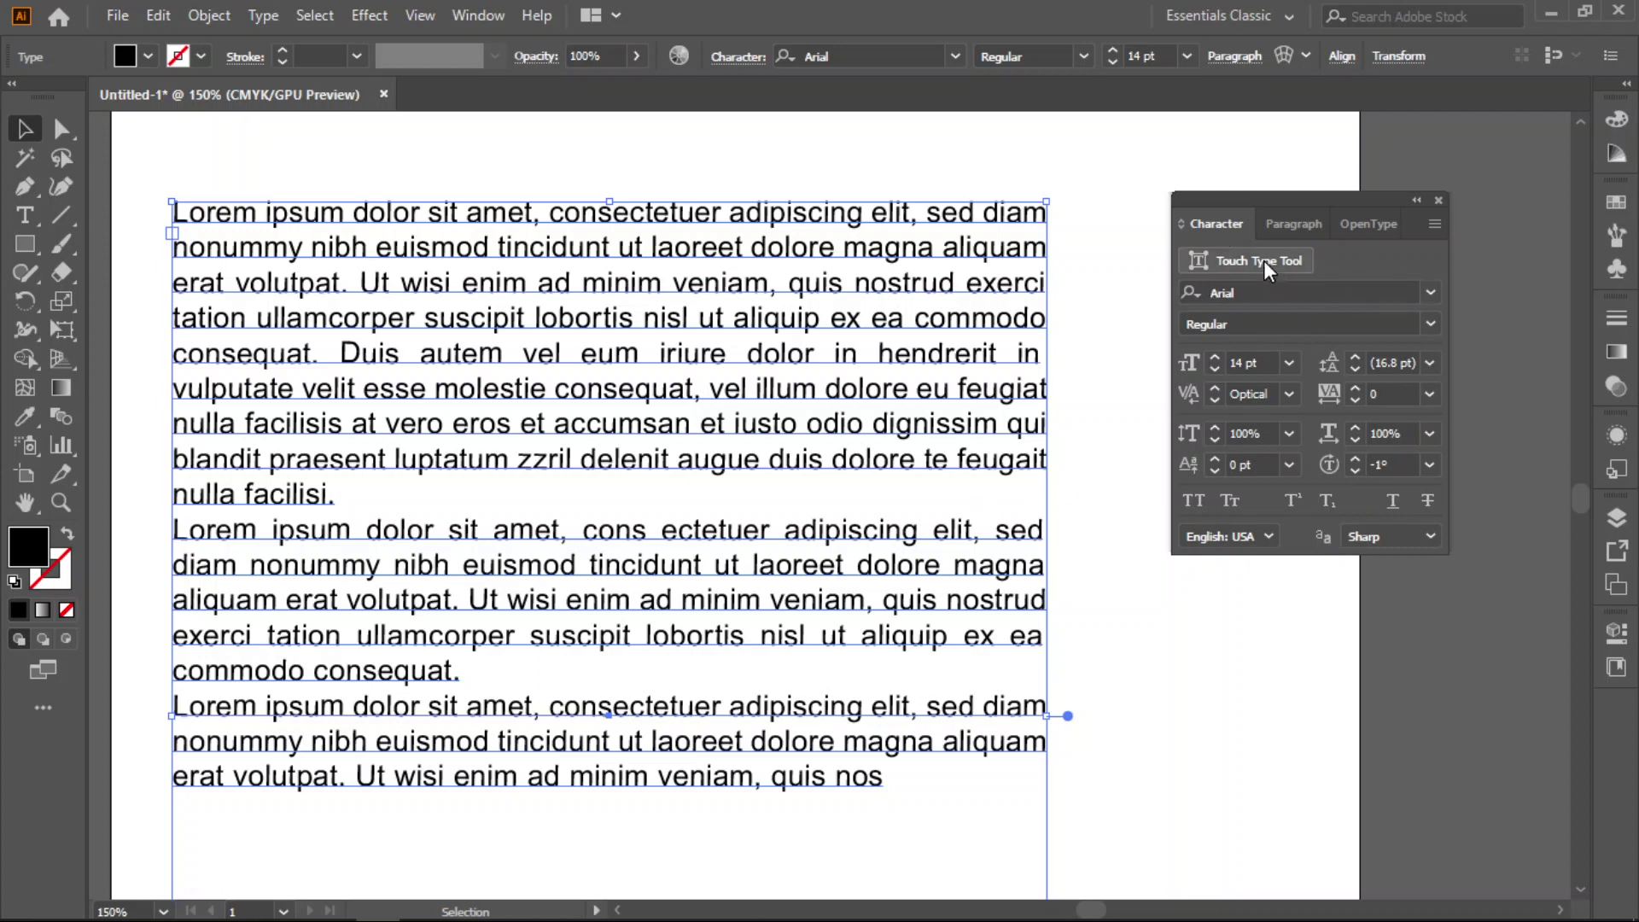
{"action": "key", "text": "Delete"}
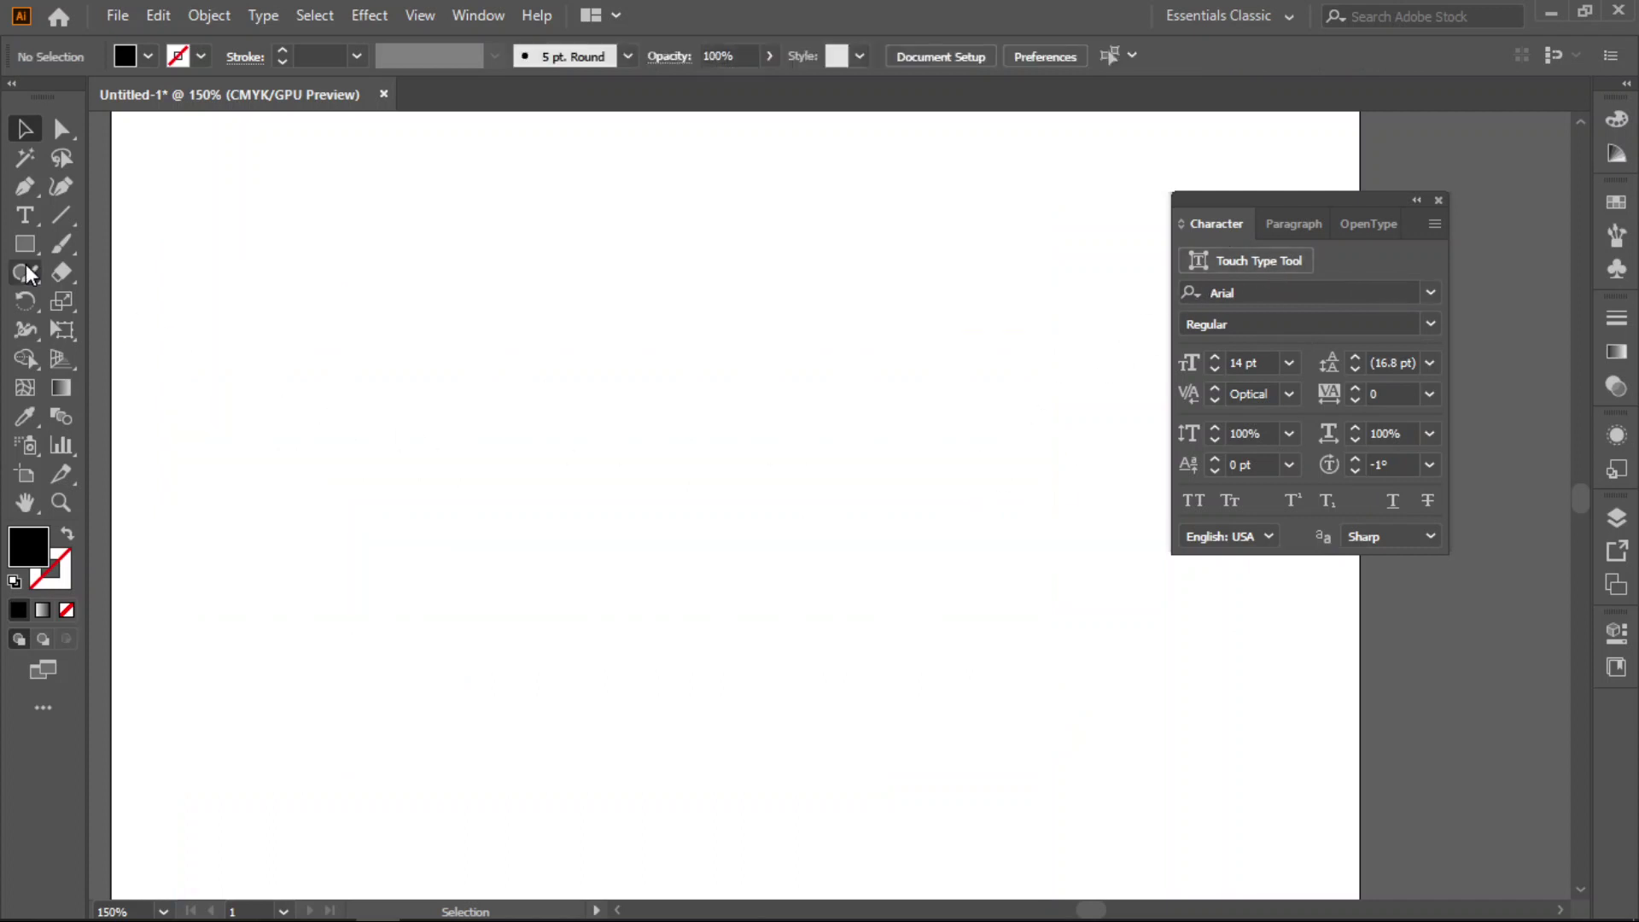
Step: Create the point text "Test" on the empty artboard and scale it up to about 77 pt
{"action": "left_click", "coordinate": [24, 215]}
{"action": "left_click", "coordinate": [520, 408]}
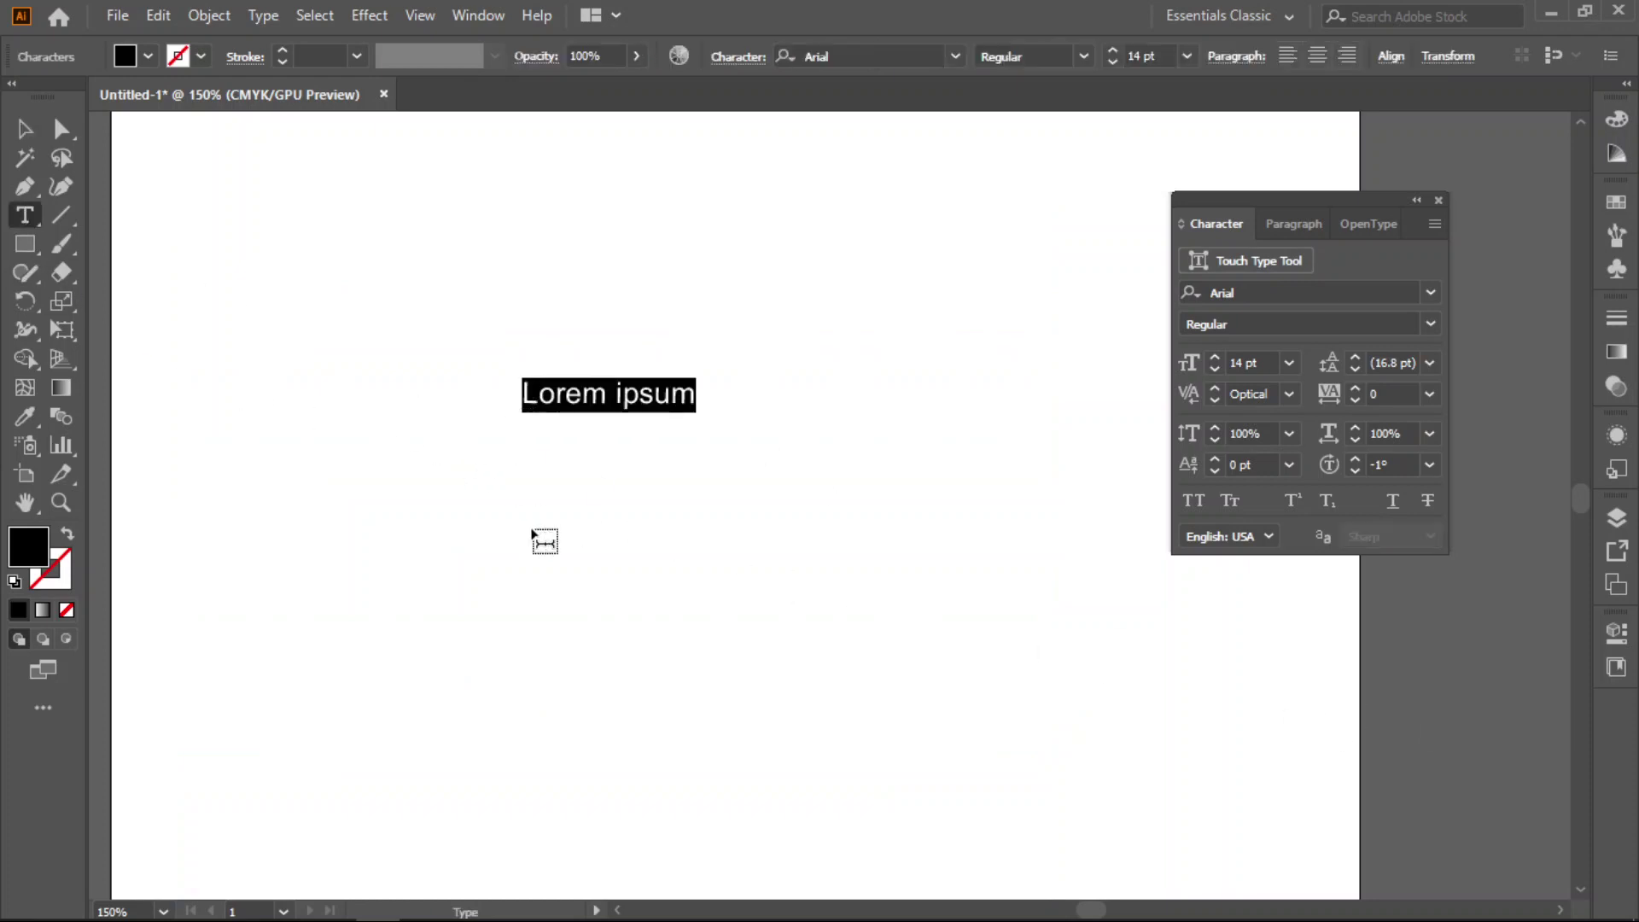
{"action": "type", "text": "Test"}
{"action": "left_click", "coordinate": [24, 128]}
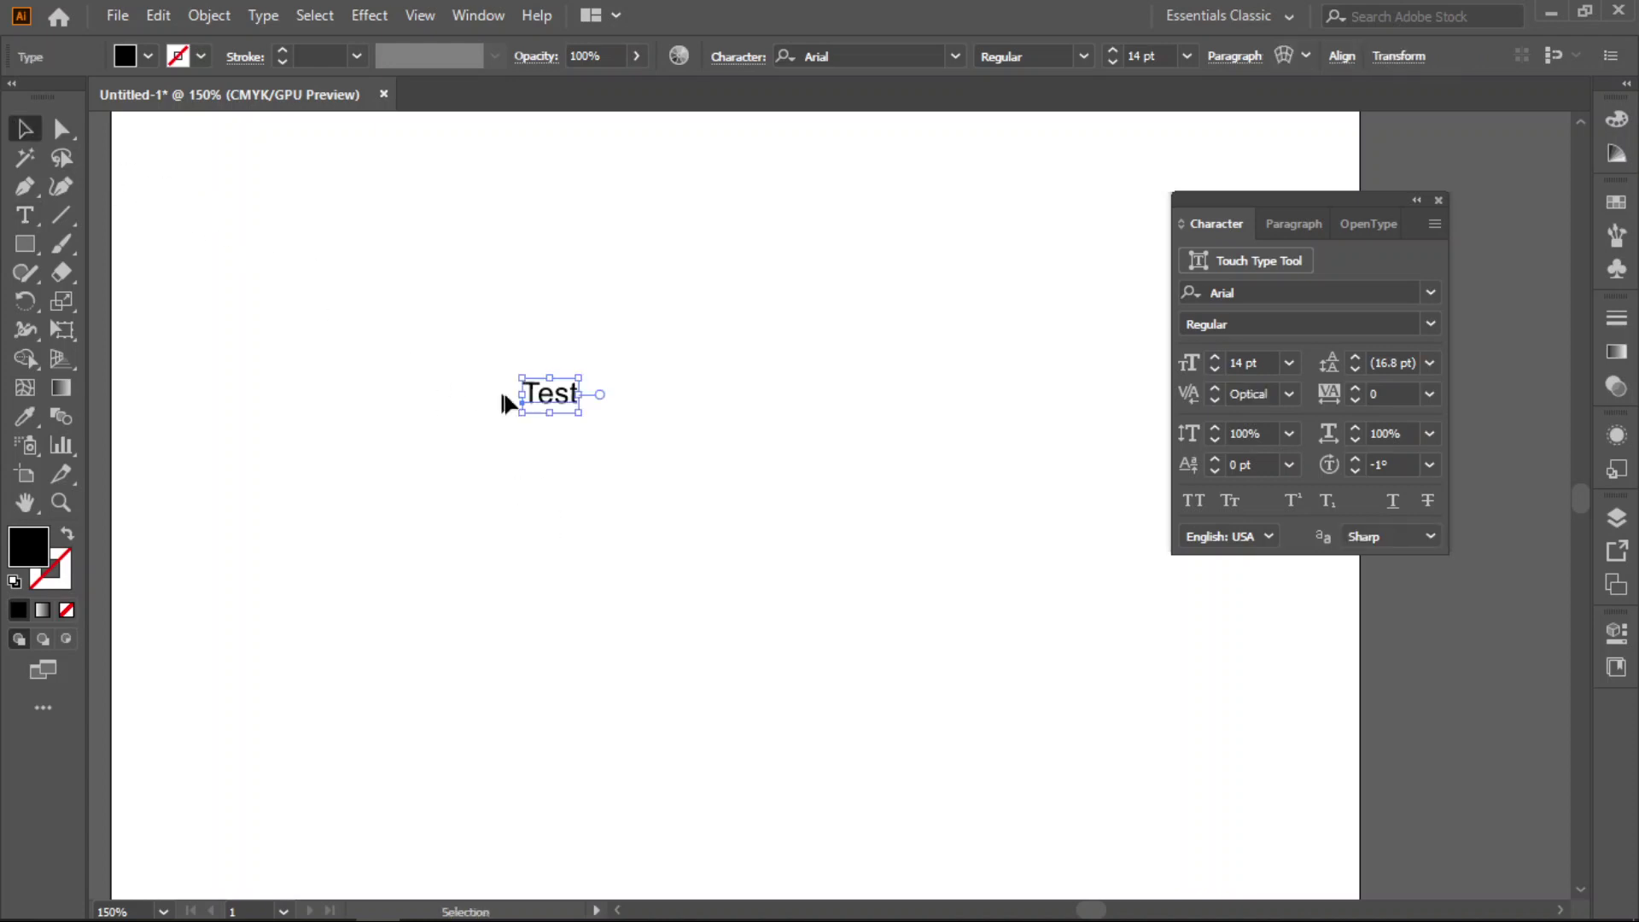
{"action": "left_click_drag", "start_coordinate": [553, 415], "coordinate": [577, 569]}
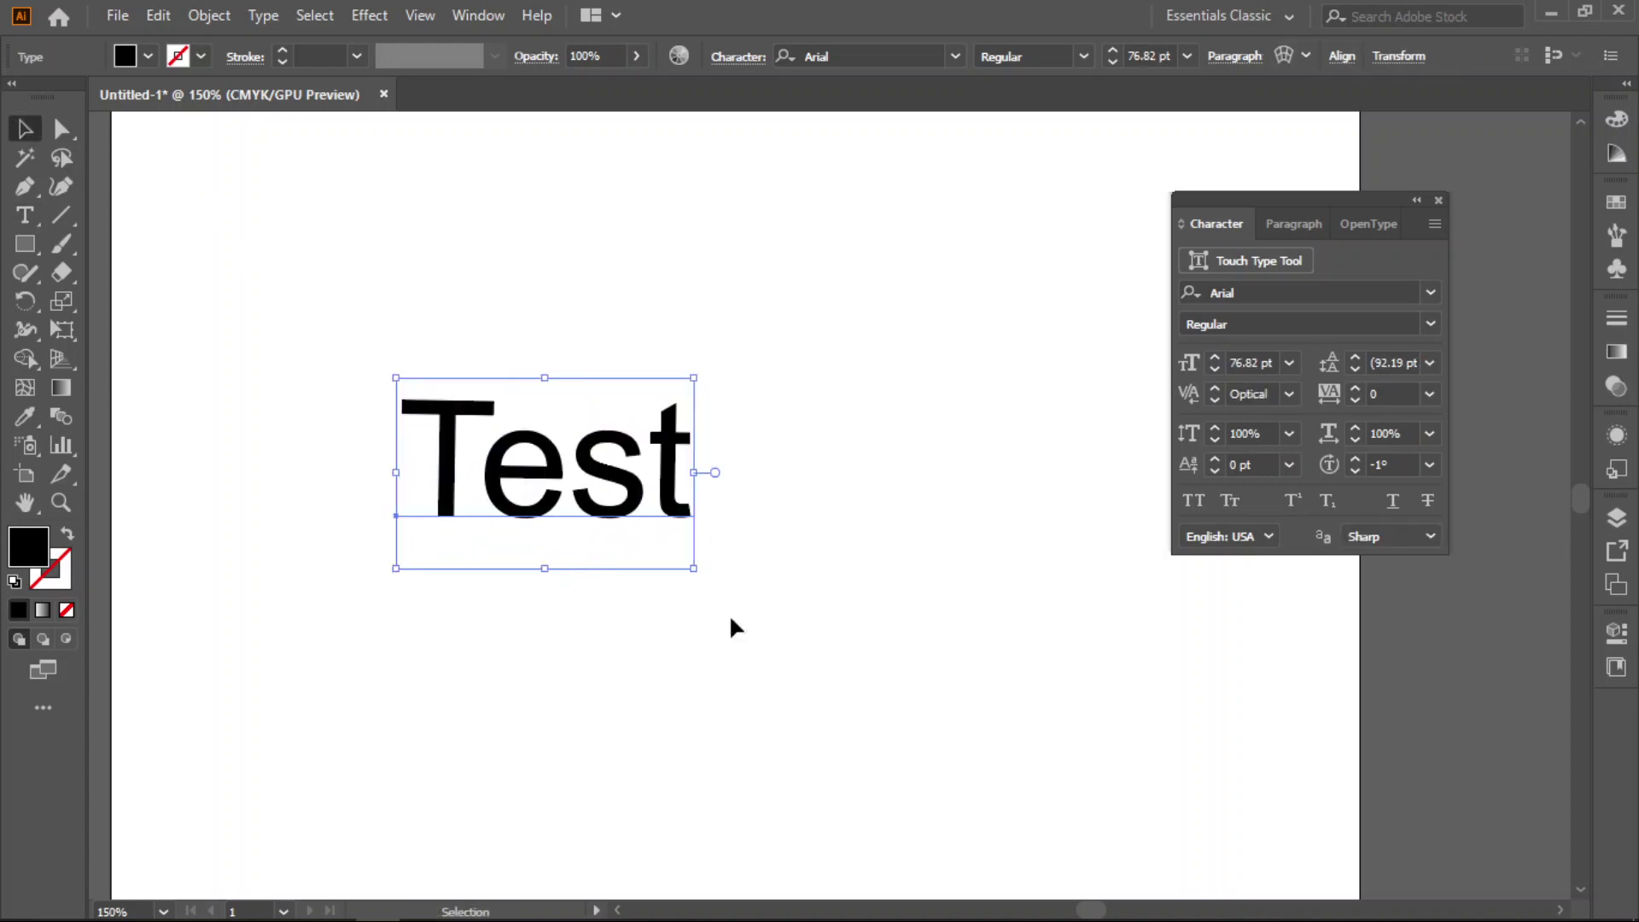
Step: Use the Touch Type Tool to try raising the letter "e" of "Test" by about 4.57 pt and lower it back to the baseline
{"action": "left_click", "coordinate": [1239, 260]}
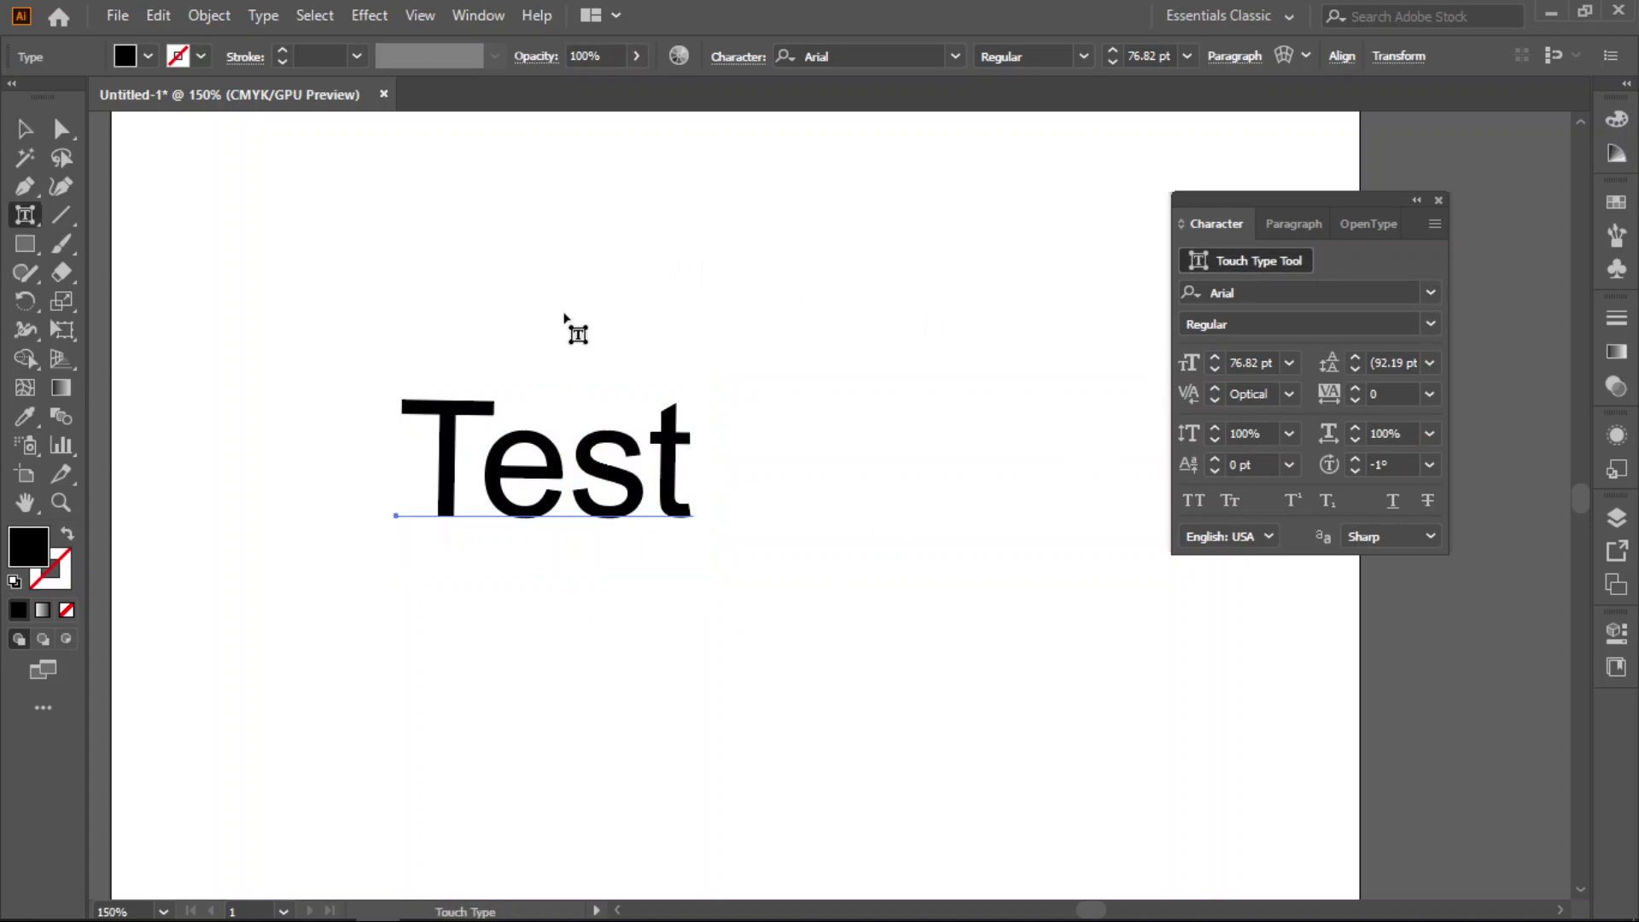
{"action": "left_click", "coordinate": [538, 439]}
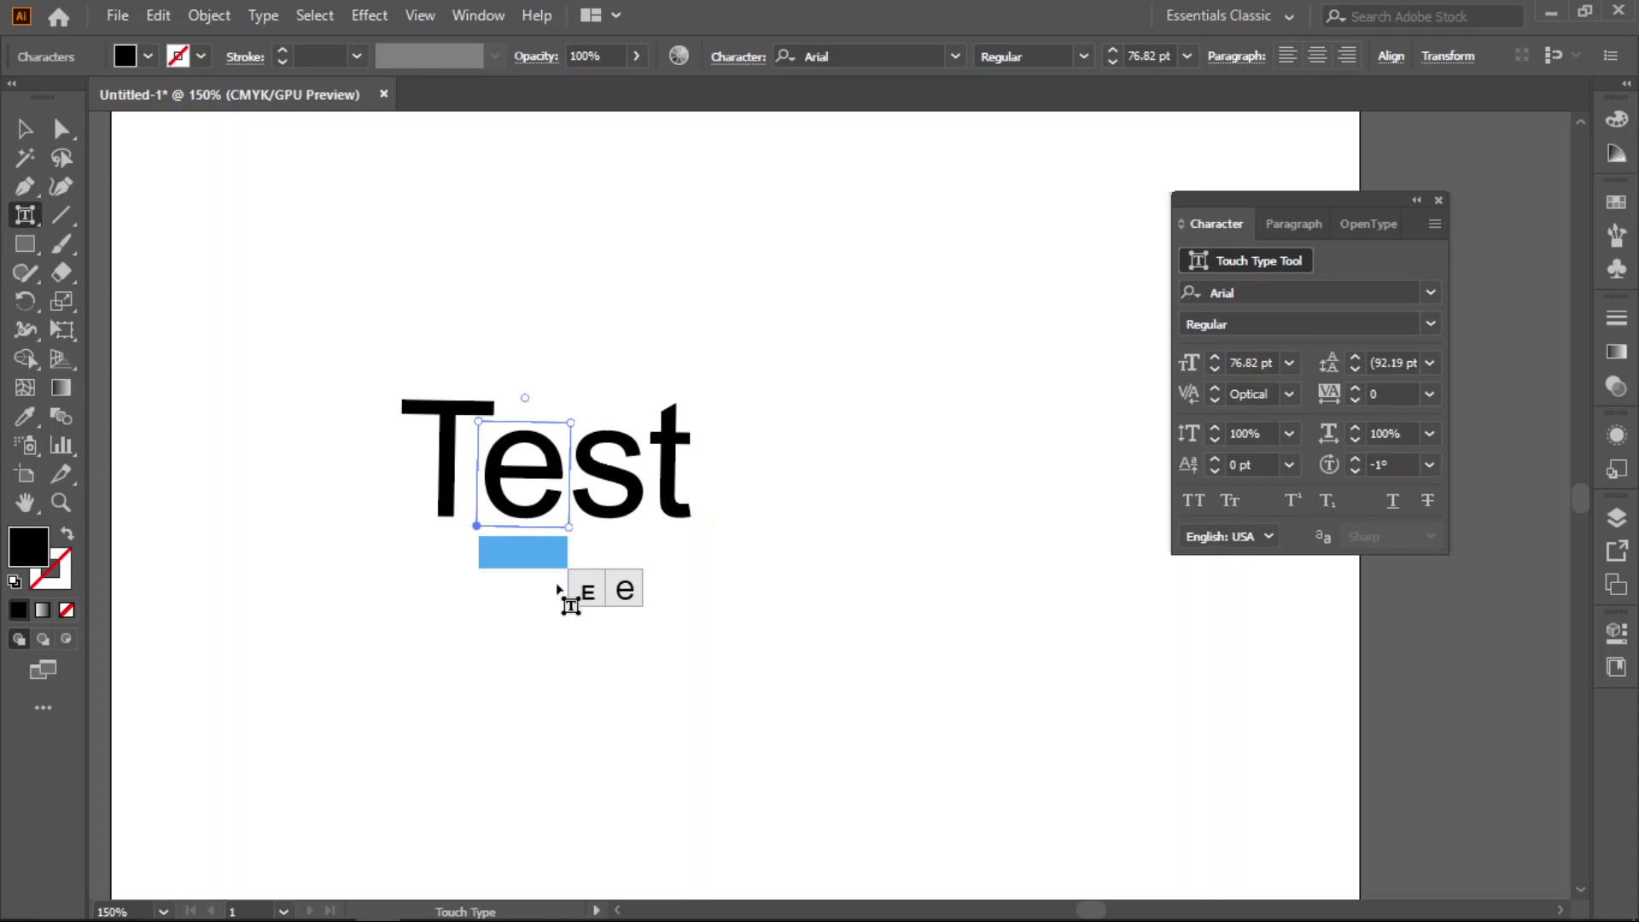
{"action": "key", "text": "Up"}
{"action": "key", "text": "Up"}
{"action": "key", "text": "Up"}
{"action": "key", "text": "Up"}
{"action": "key", "text": "Up"}
{"action": "key", "text": "Up"}
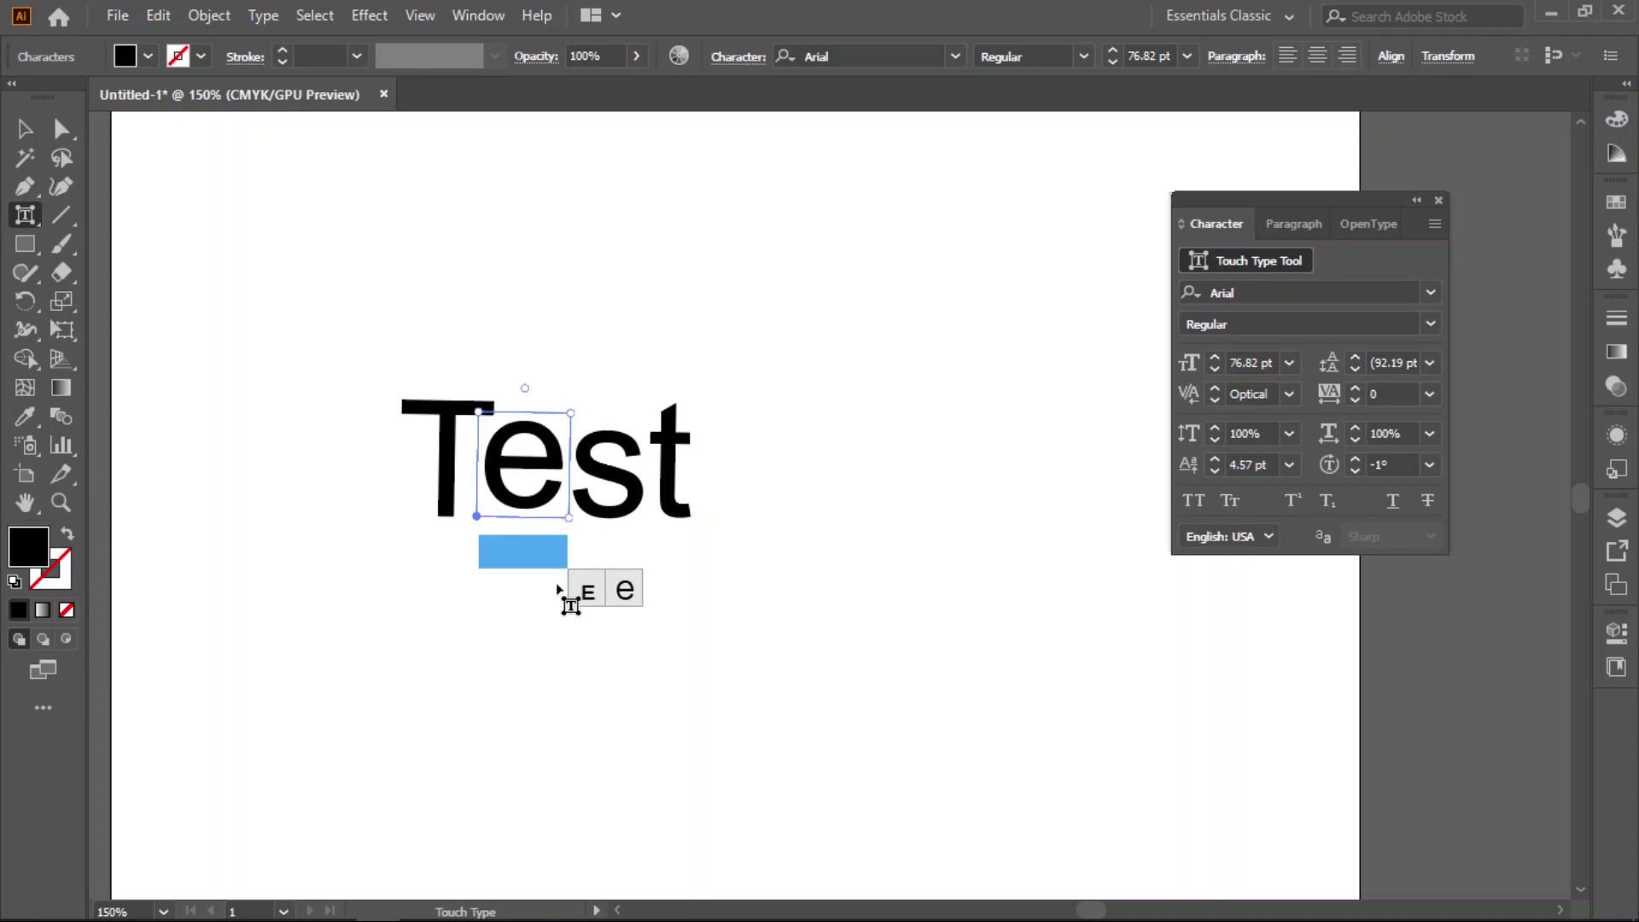
{"action": "key", "text": "Down"}
{"action": "key", "text": "Down"}
{"action": "key", "text": "Down"}
{"action": "key", "text": "Down"}
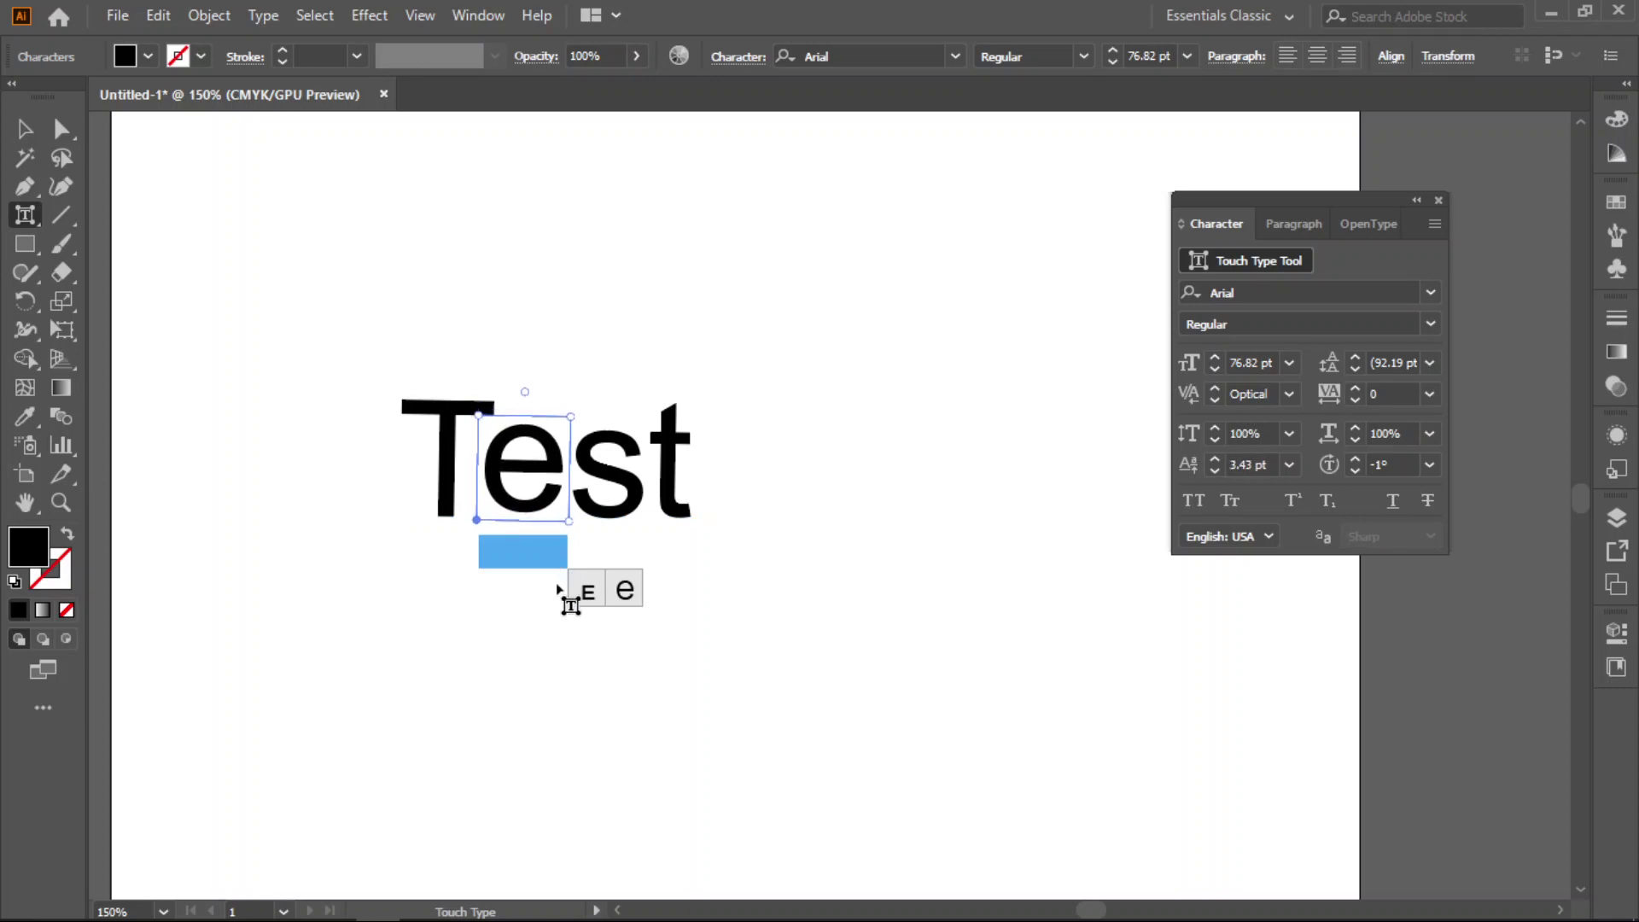
{"action": "key", "text": "Down"}
{"action": "key", "text": "Down"}
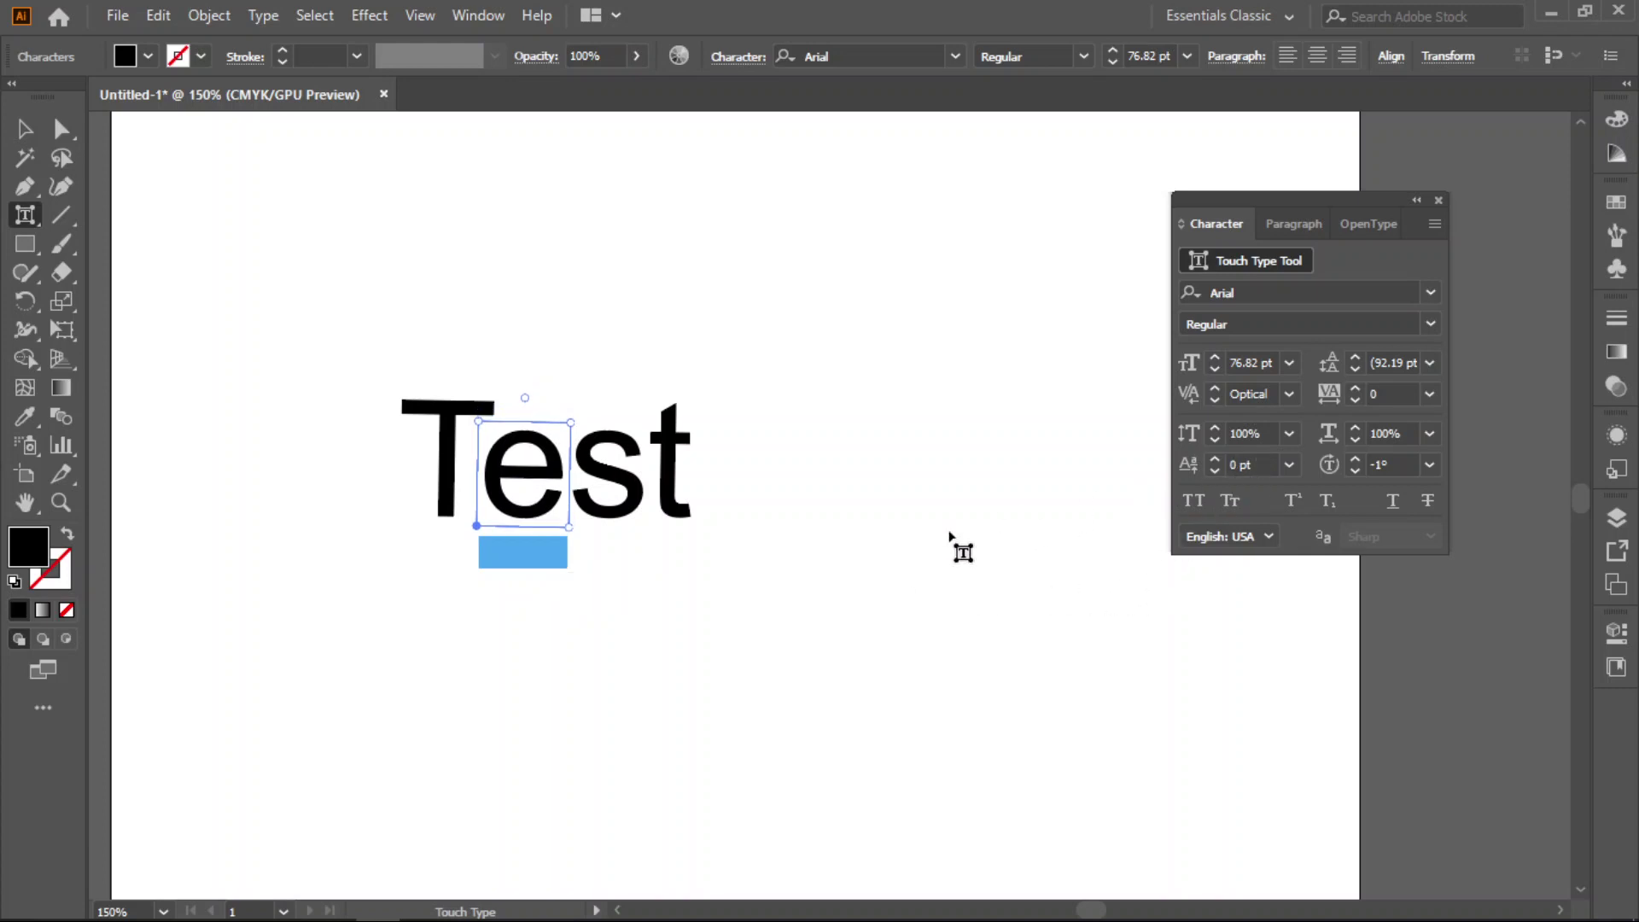
{"action": "key", "text": "ctrl+z"}
{"action": "key", "text": "ctrl+shift+z"}
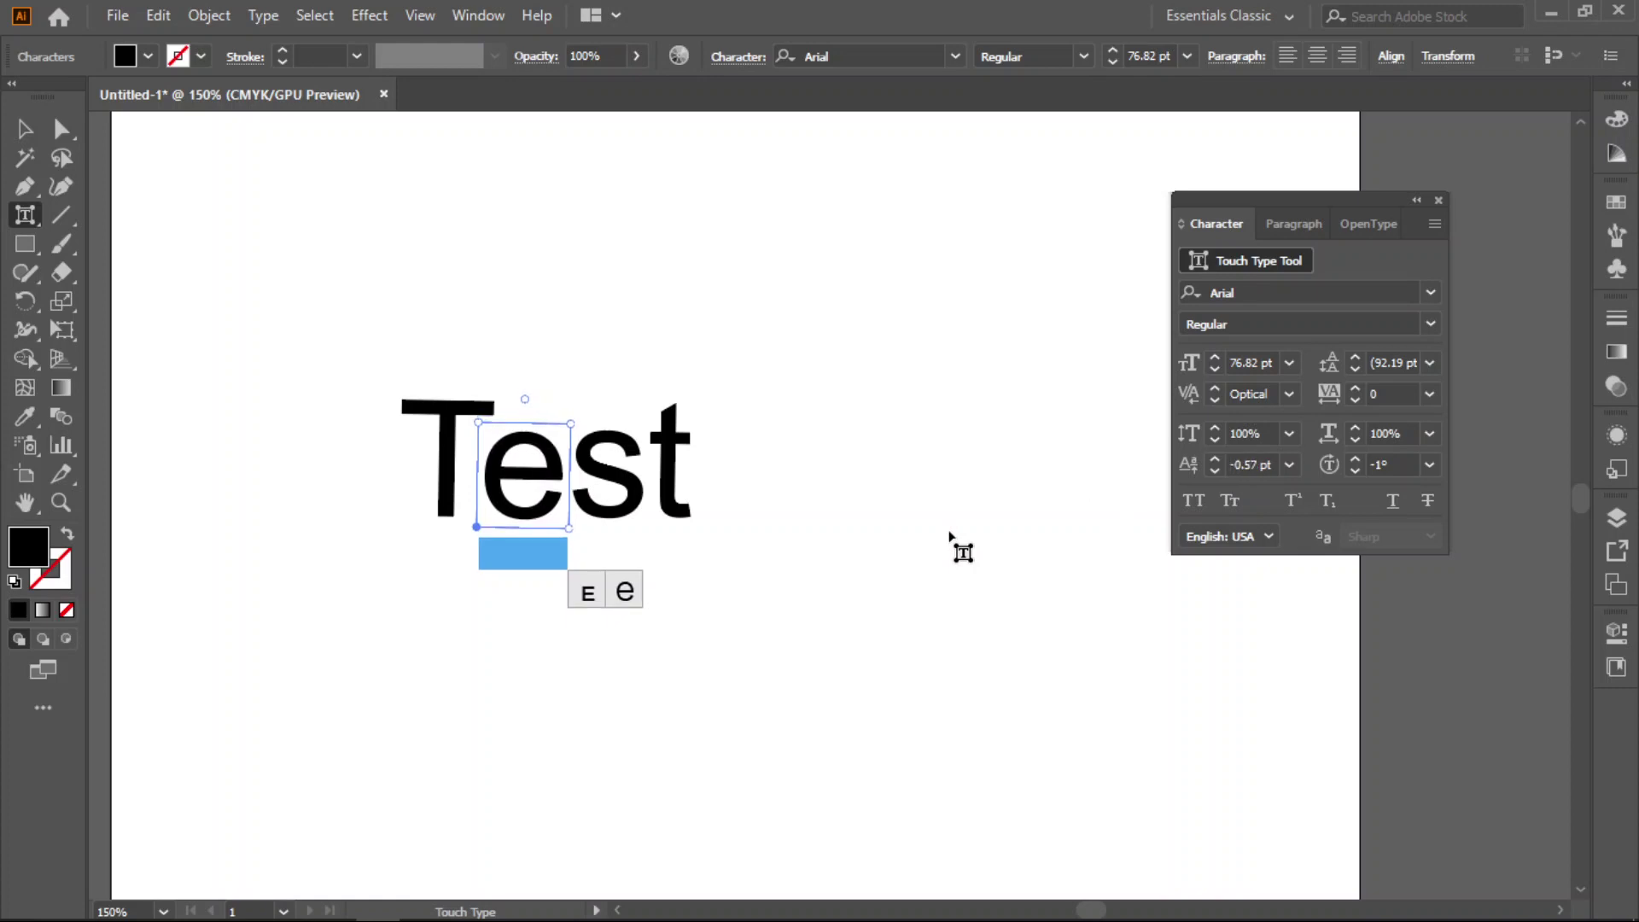
Step: Nudge the letter "e" towards and away from the "T" to vary its kerning, and view the preset kerning options
{"action": "key", "text": "Left"}
{"action": "key", "text": "Left"}
{"action": "key", "text": "Left"}
{"action": "key", "text": "Left"}
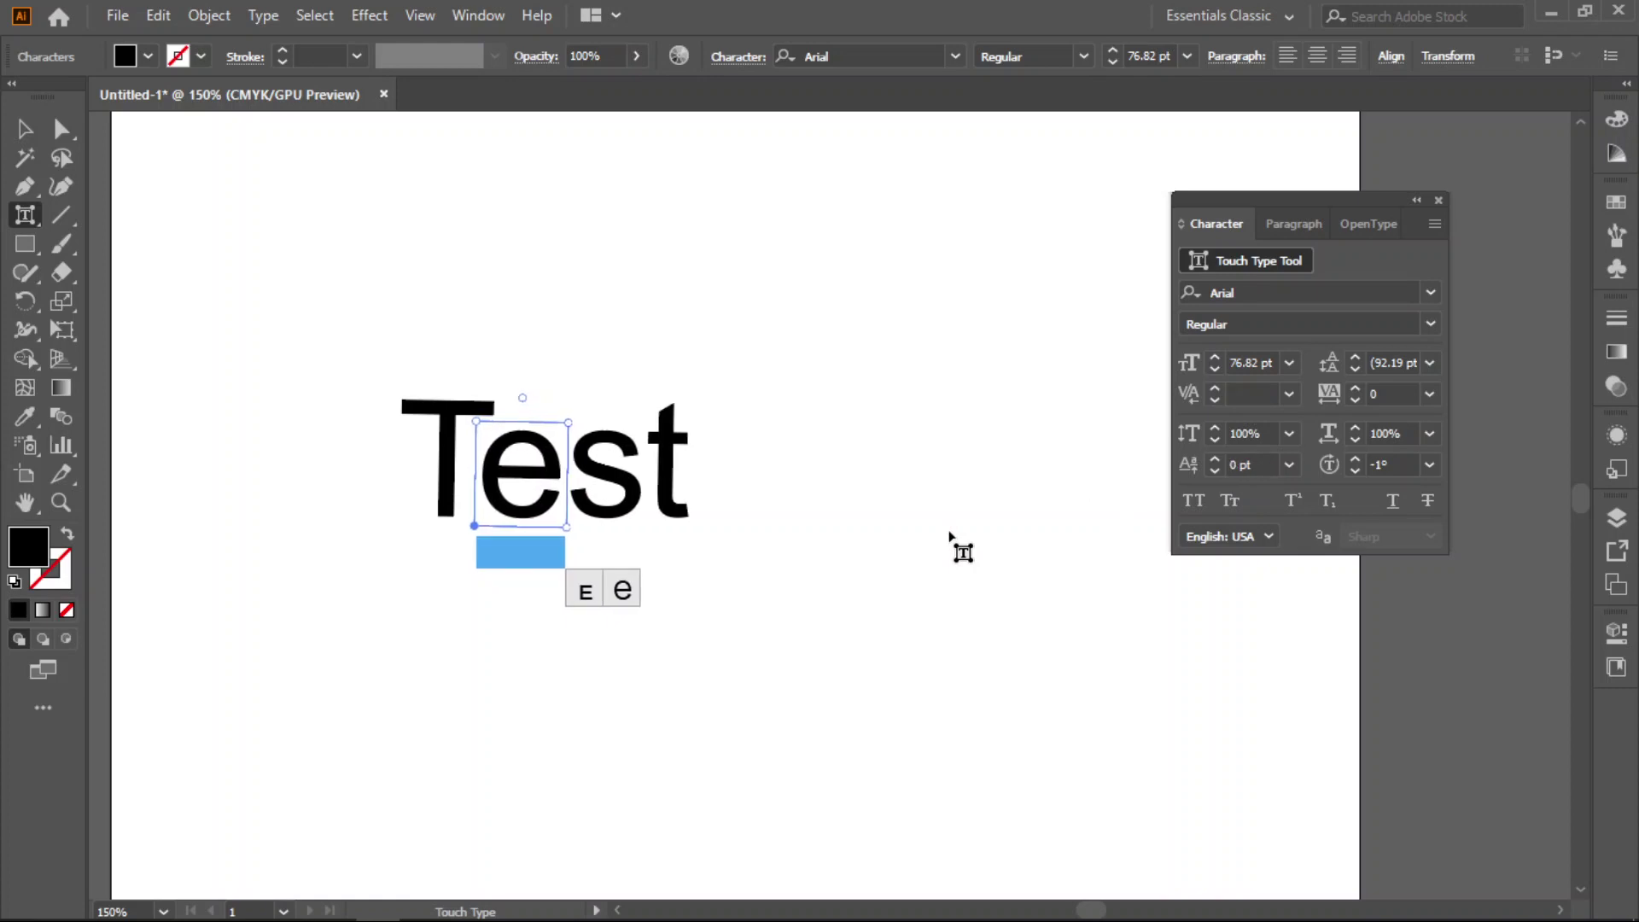
{"action": "key", "text": "Right"}
{"action": "key", "text": "Right"}
{"action": "key", "text": "Right"}
{"action": "key", "text": "Right"}
{"action": "key", "text": "Right"}
{"action": "key", "text": "Right"}
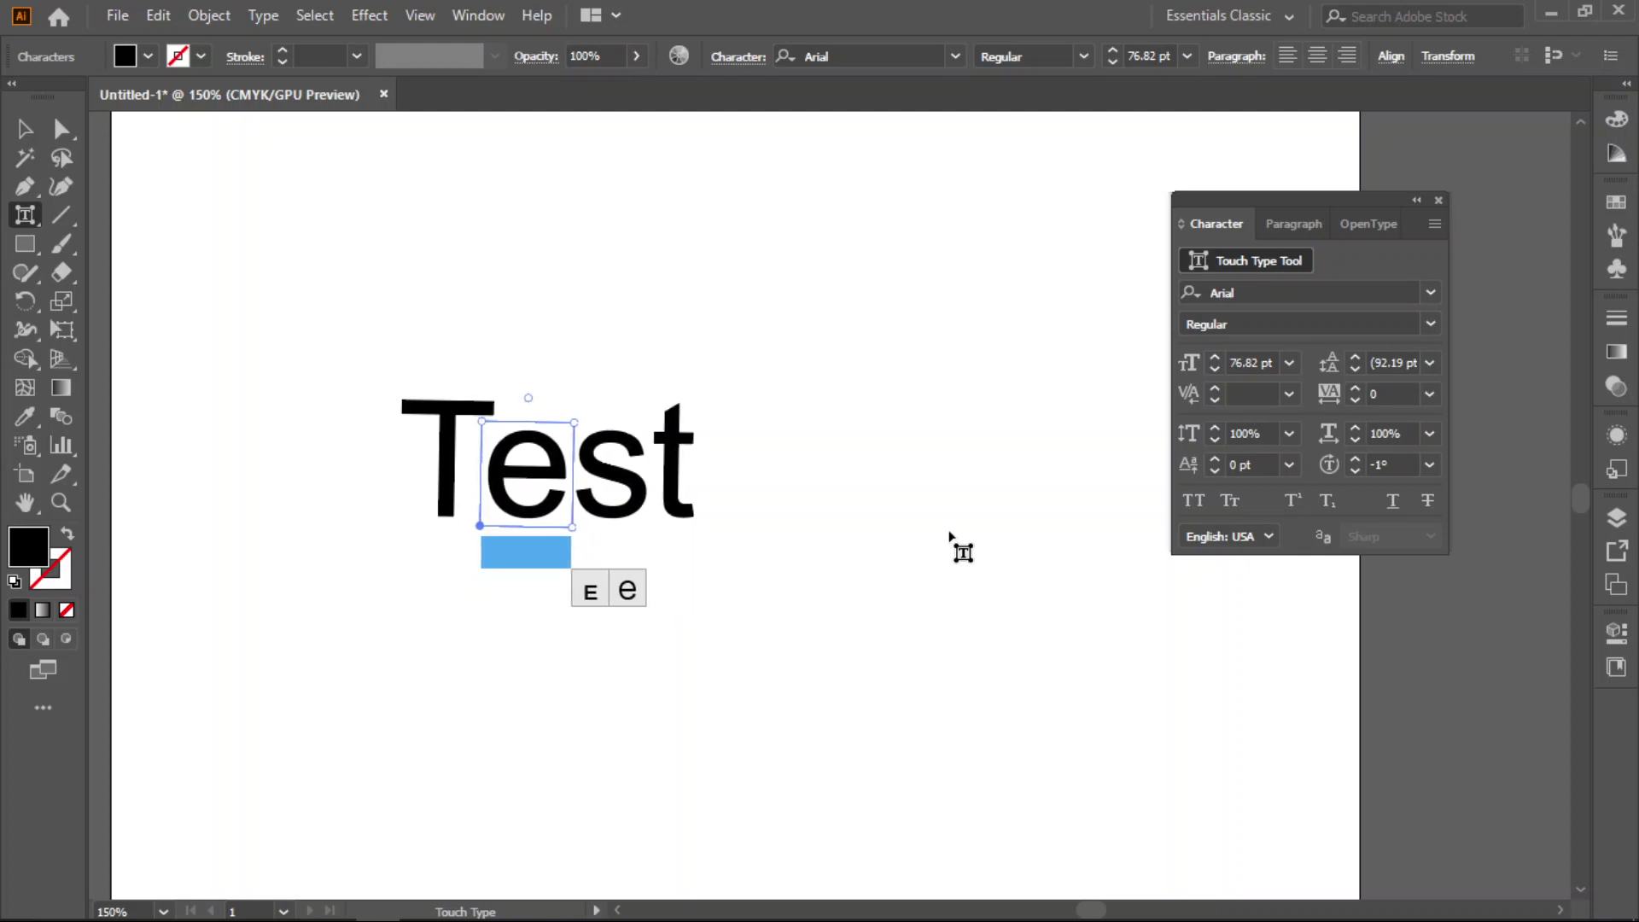
{"action": "left_click", "coordinate": [1290, 394]}
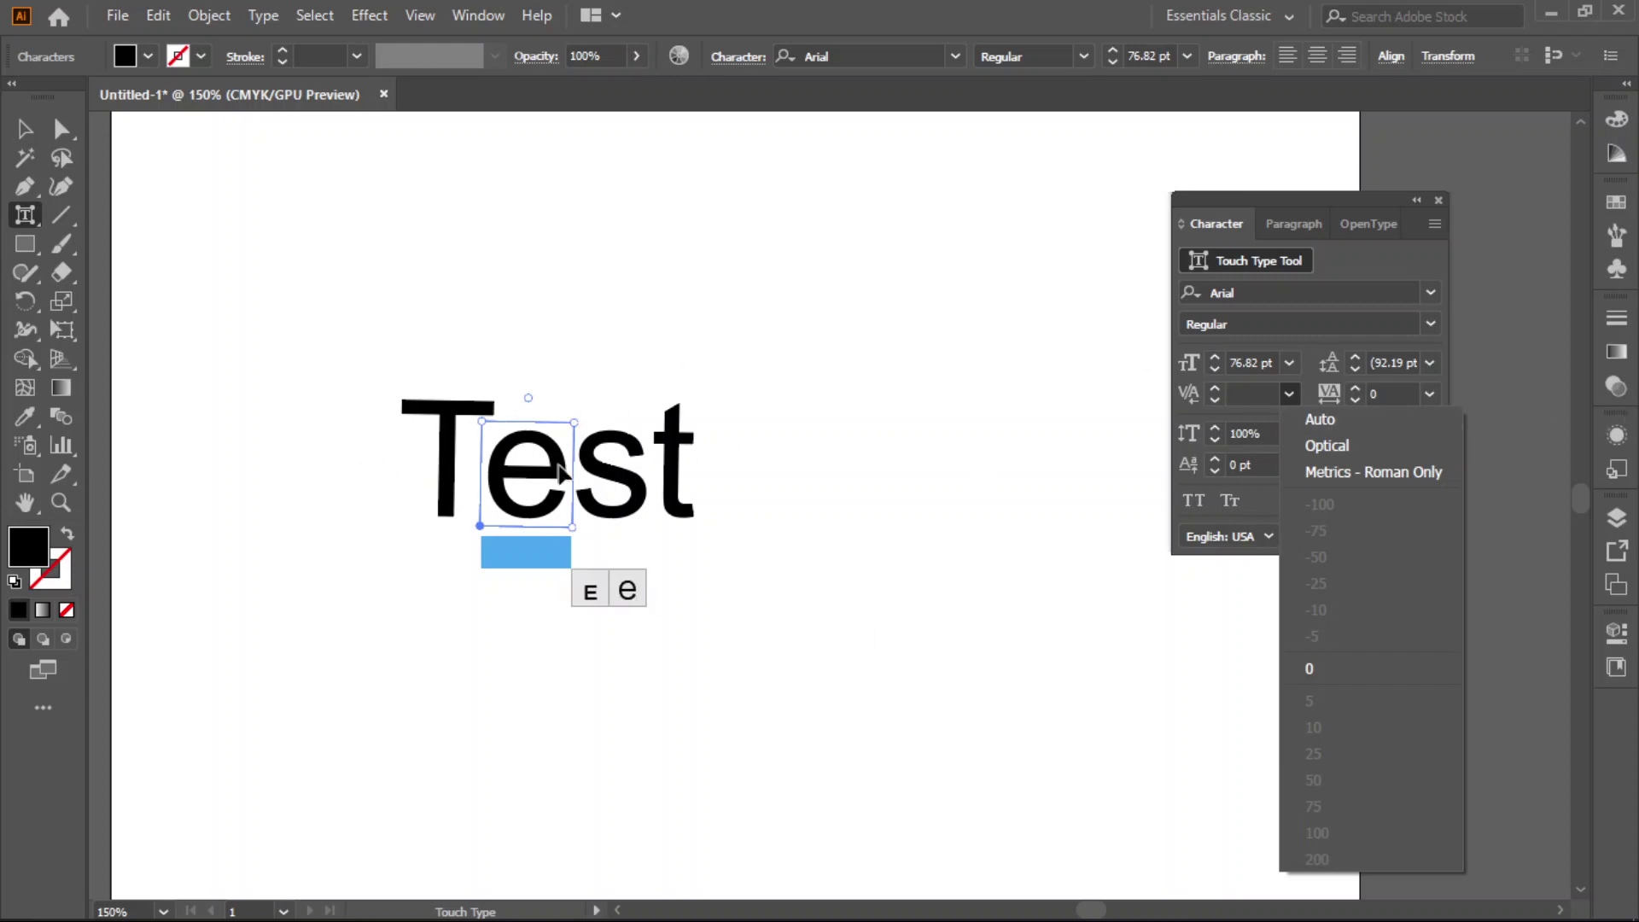
{"action": "mouse_move", "coordinate": [512, 461]}
{"action": "left_click", "coordinate": [1248, 209]}
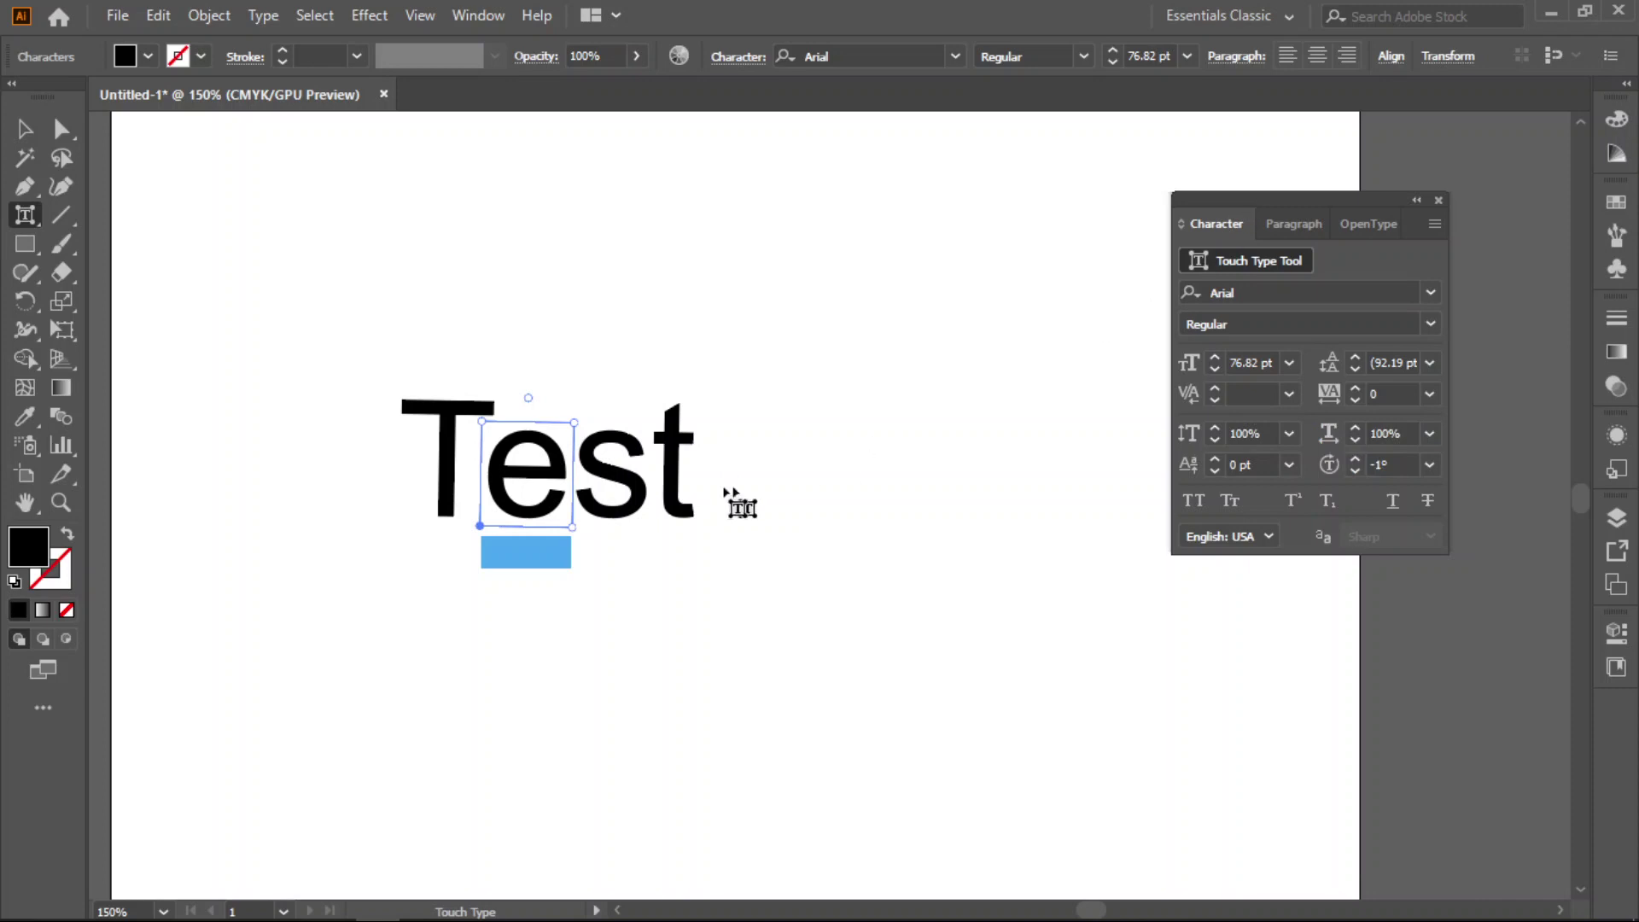
Step: Reposition the letter "e" freehand to a baseline shift of about 0.57 pt and nudge it closer to the "T"
{"action": "mouse_move", "coordinate": [551, 474]}
{"action": "left_mouse_down"}
{"action": "mouse_move", "coordinate": [564, 478]}
{"action": "mouse_move", "coordinate": [551, 466]}
{"action": "mouse_move", "coordinate": [549, 479]}
{"action": "left_mouse_up"}
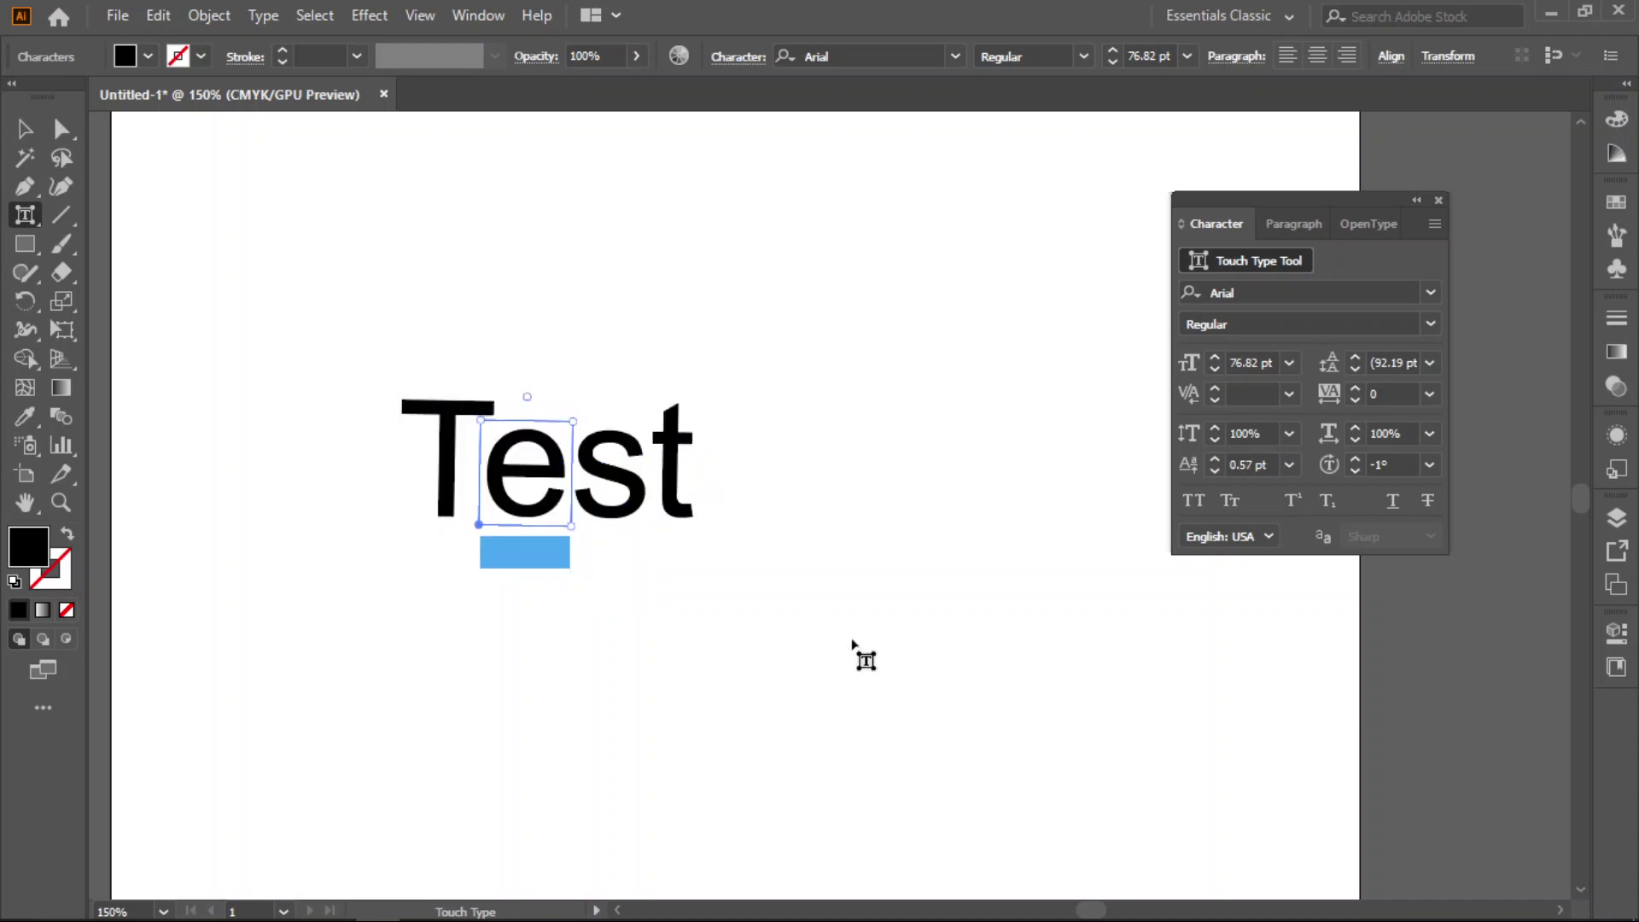
{"action": "key", "text": "Left"}
{"action": "key", "text": "Left"}
{"action": "key", "text": "Left"}
{"action": "key", "text": "Left"}
{"action": "key", "text": "Left"}
{"action": "key", "text": "Left"}
{"action": "key", "text": "Left"}
{"action": "key", "text": "Left"}
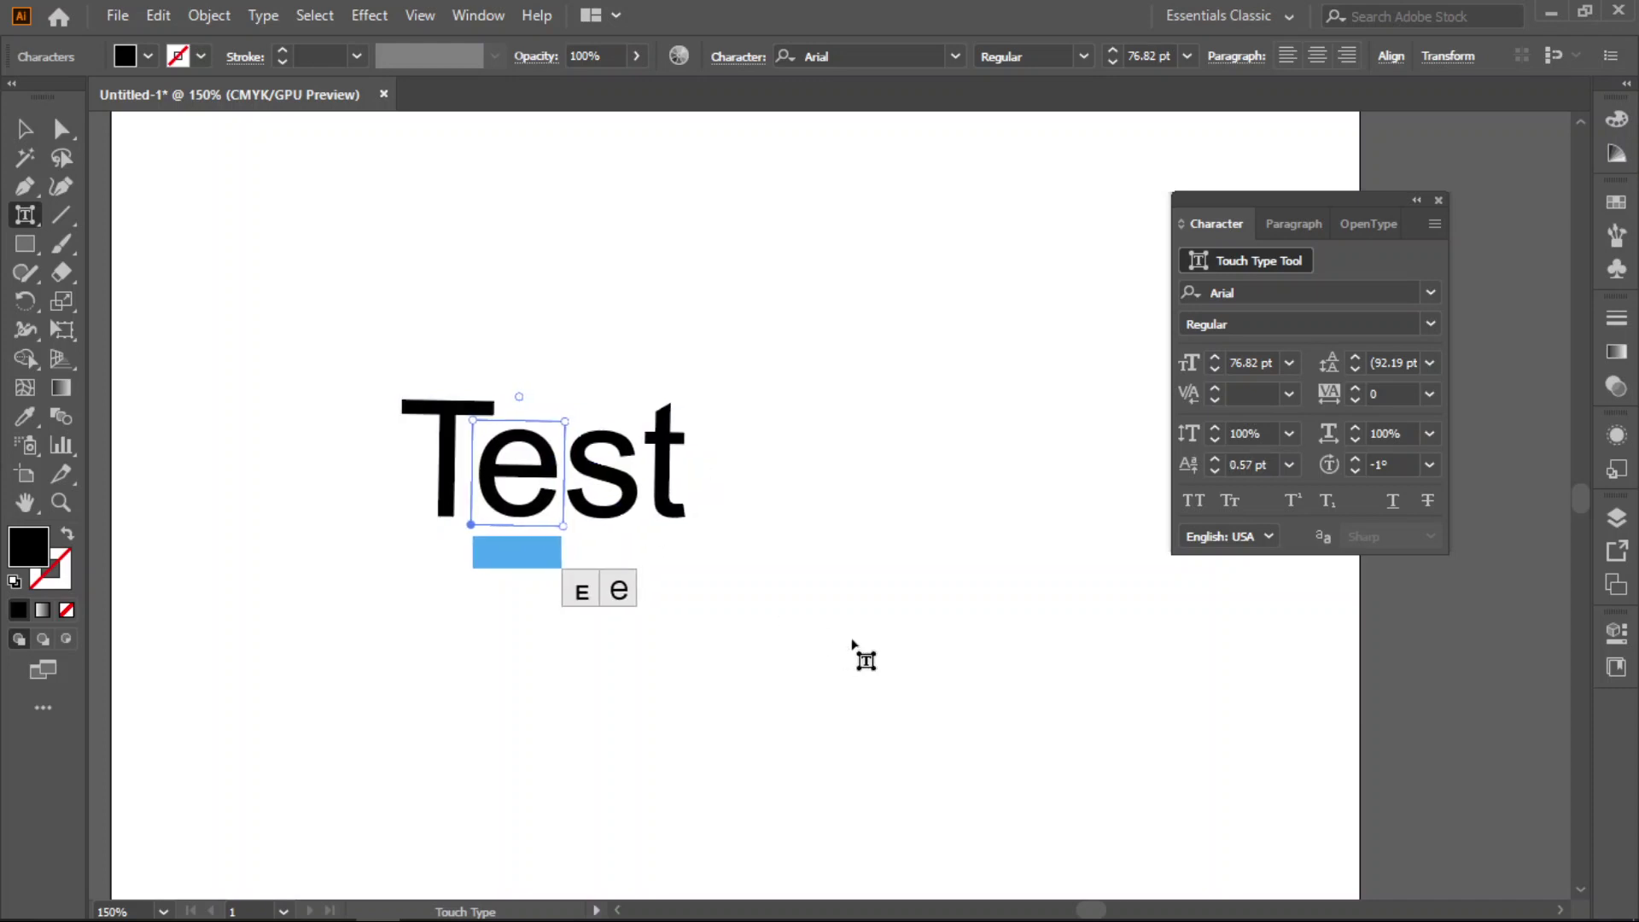
{"action": "key", "text": "Left"}
{"action": "key", "text": "Left"}
{"action": "key", "text": "Left"}
{"action": "key", "text": "Left"}
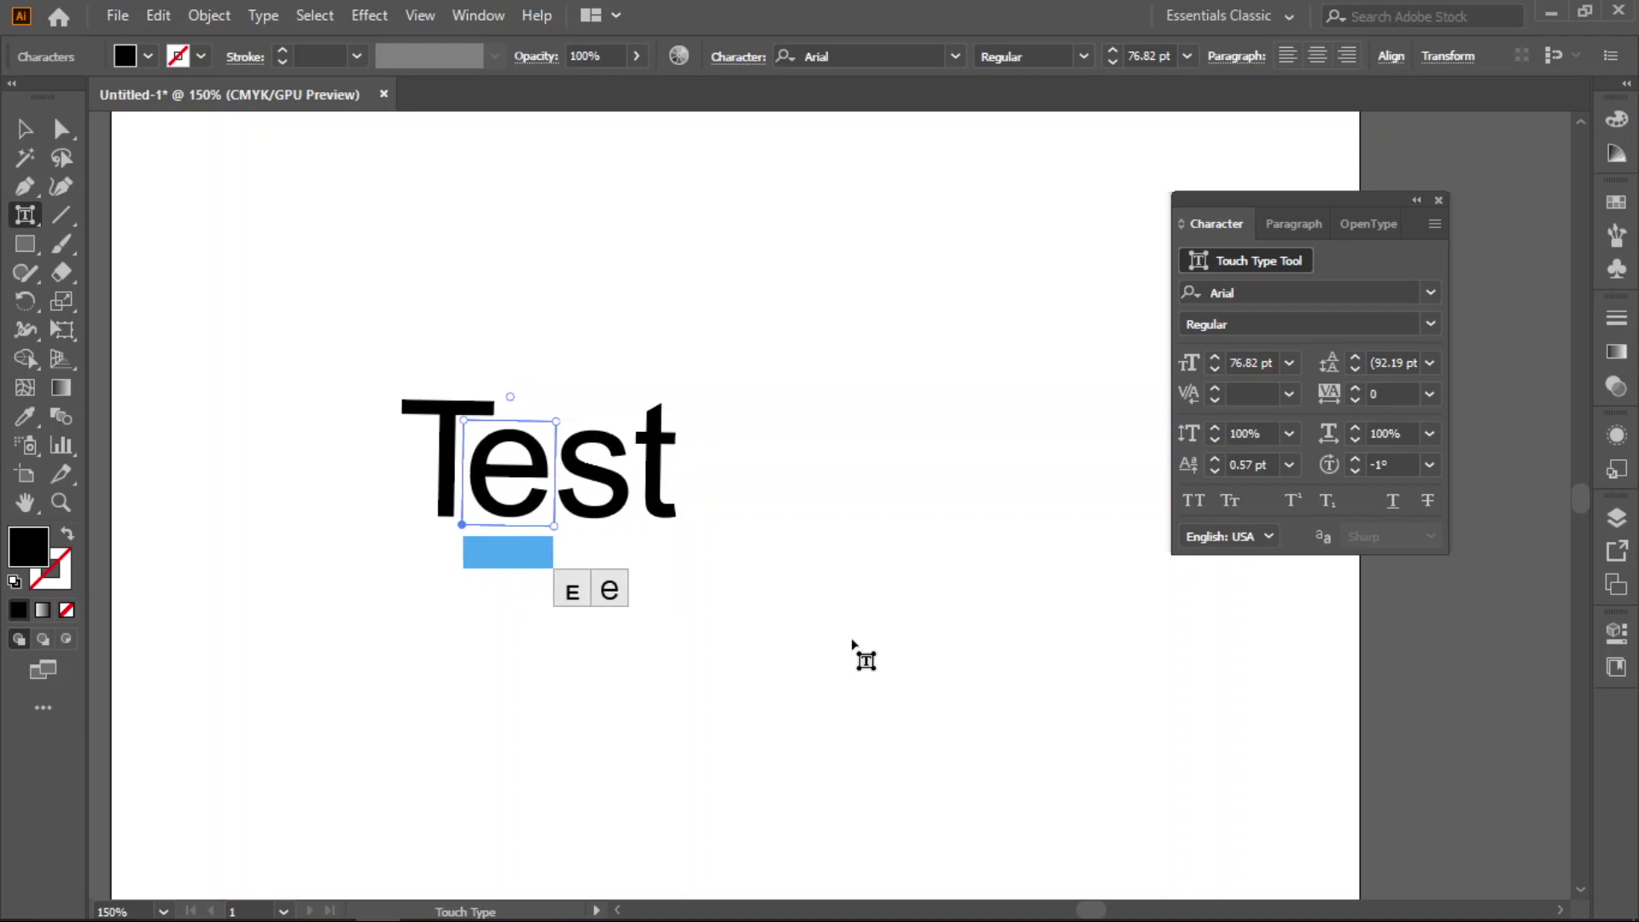
{"action": "key", "text": "Right"}
{"action": "key", "text": "Right"}
{"action": "key", "text": "Right"}
{"action": "key", "text": "Right"}
{"action": "key", "text": "Right"}
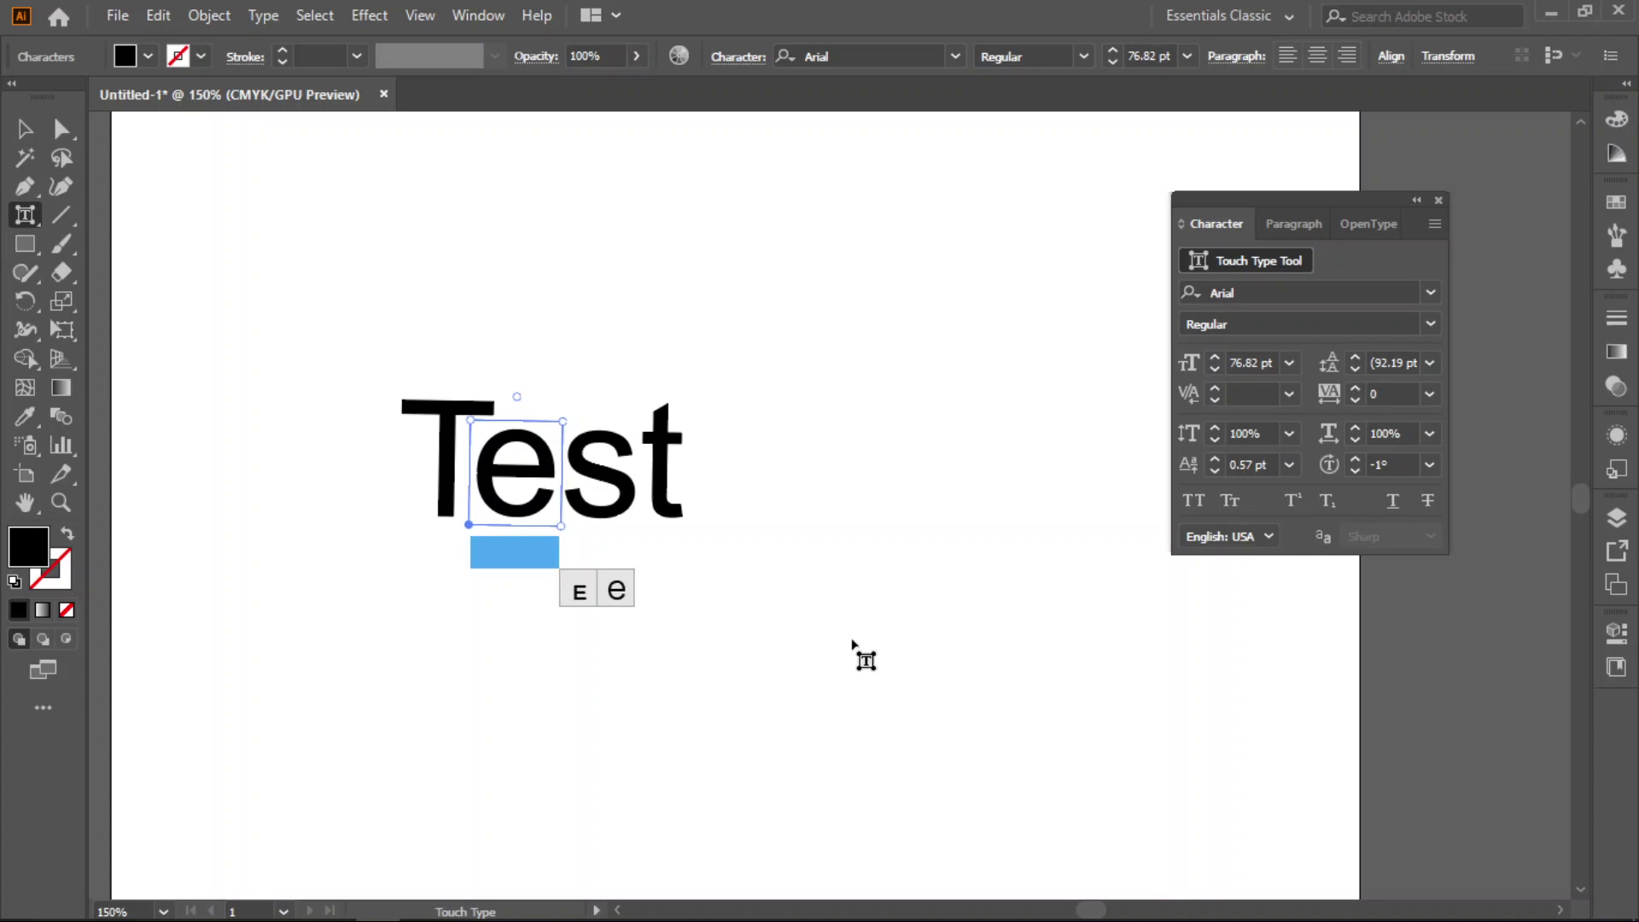
Step: Set the letter "e" to 0° character rotation and 0 pt baseline shift
{"action": "left_click", "coordinate": [1430, 465]}
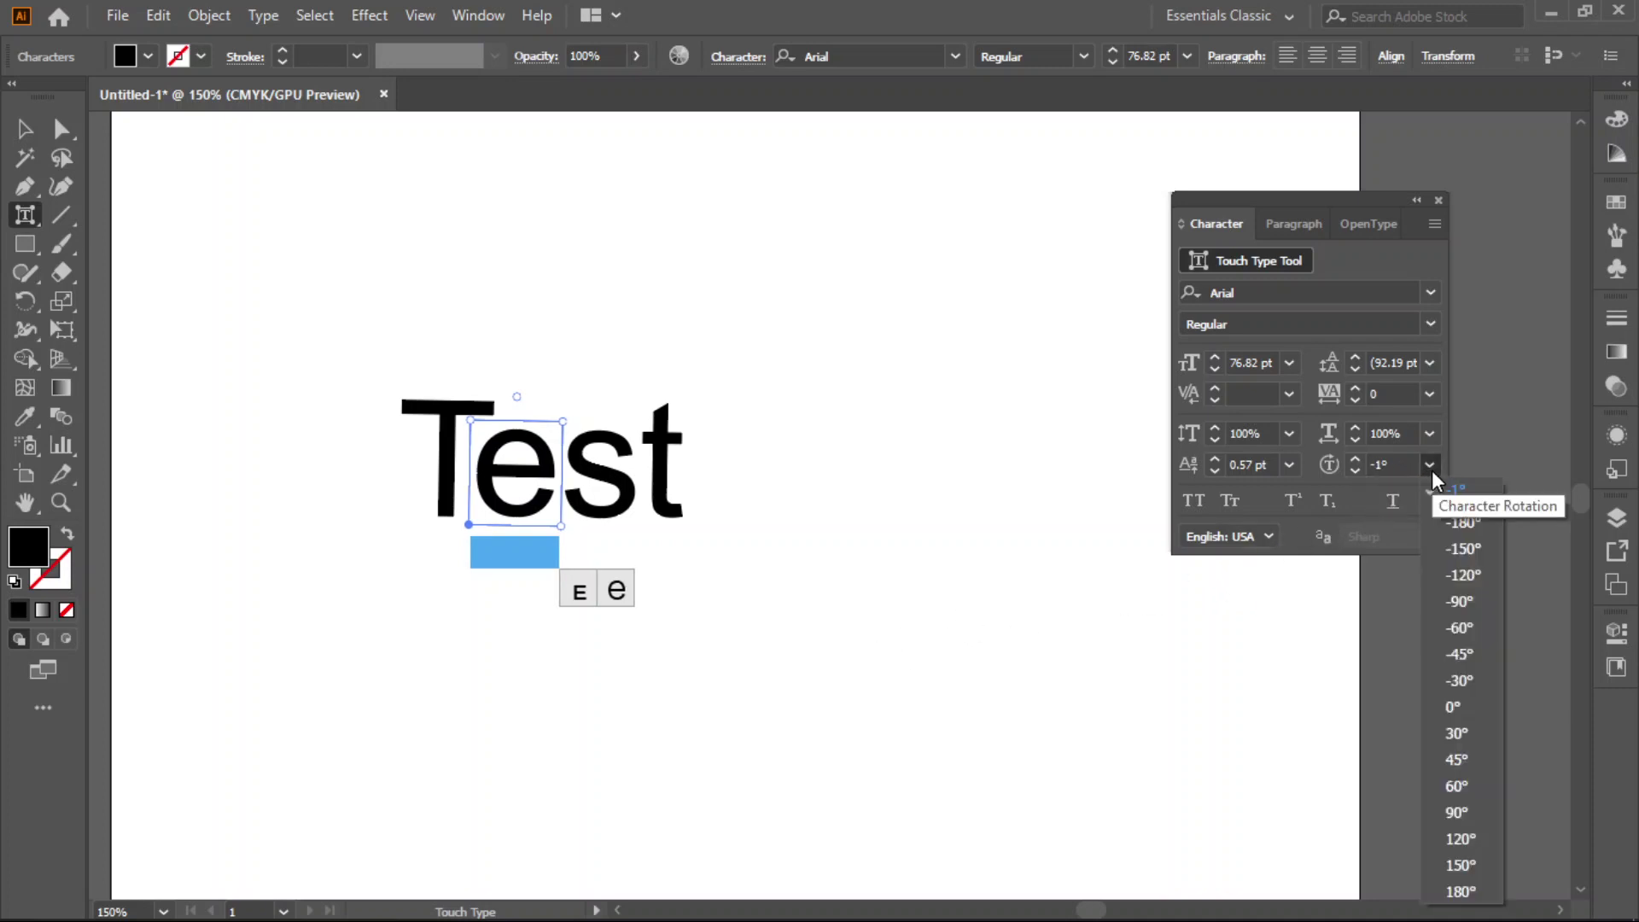
{"action": "left_click", "coordinate": [1457, 707]}
{"action": "left_click", "coordinate": [1289, 465]}
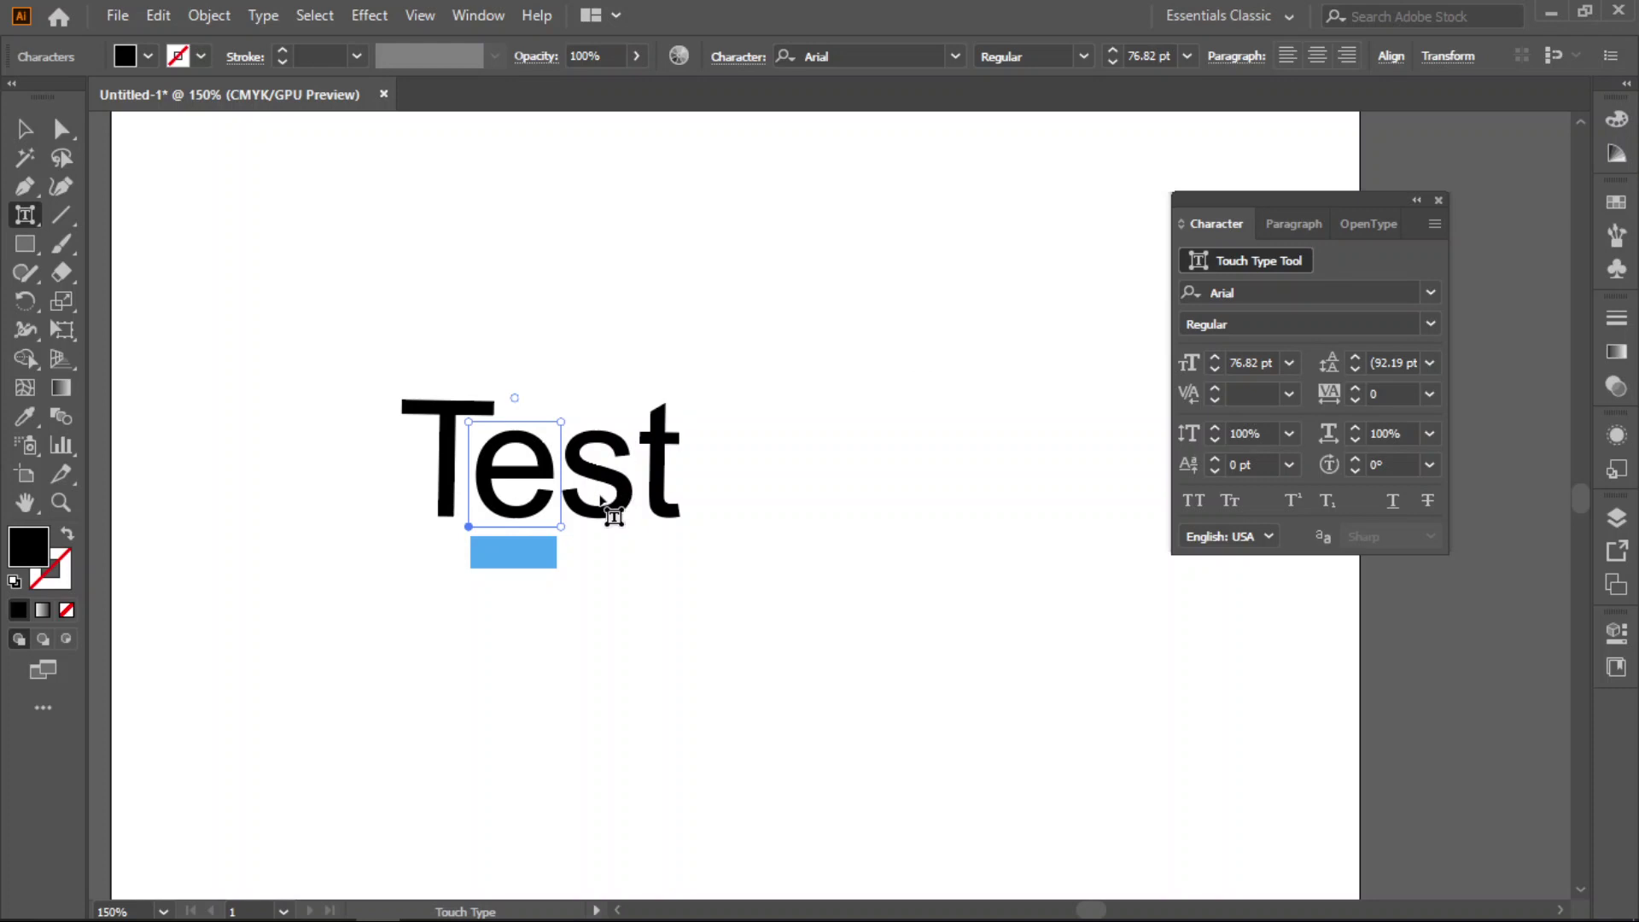
Step: Try scaling the letter "s" of "Test" with the Touch Type Tool, and return to the Selection tool
{"action": "left_click", "coordinate": [626, 491]}
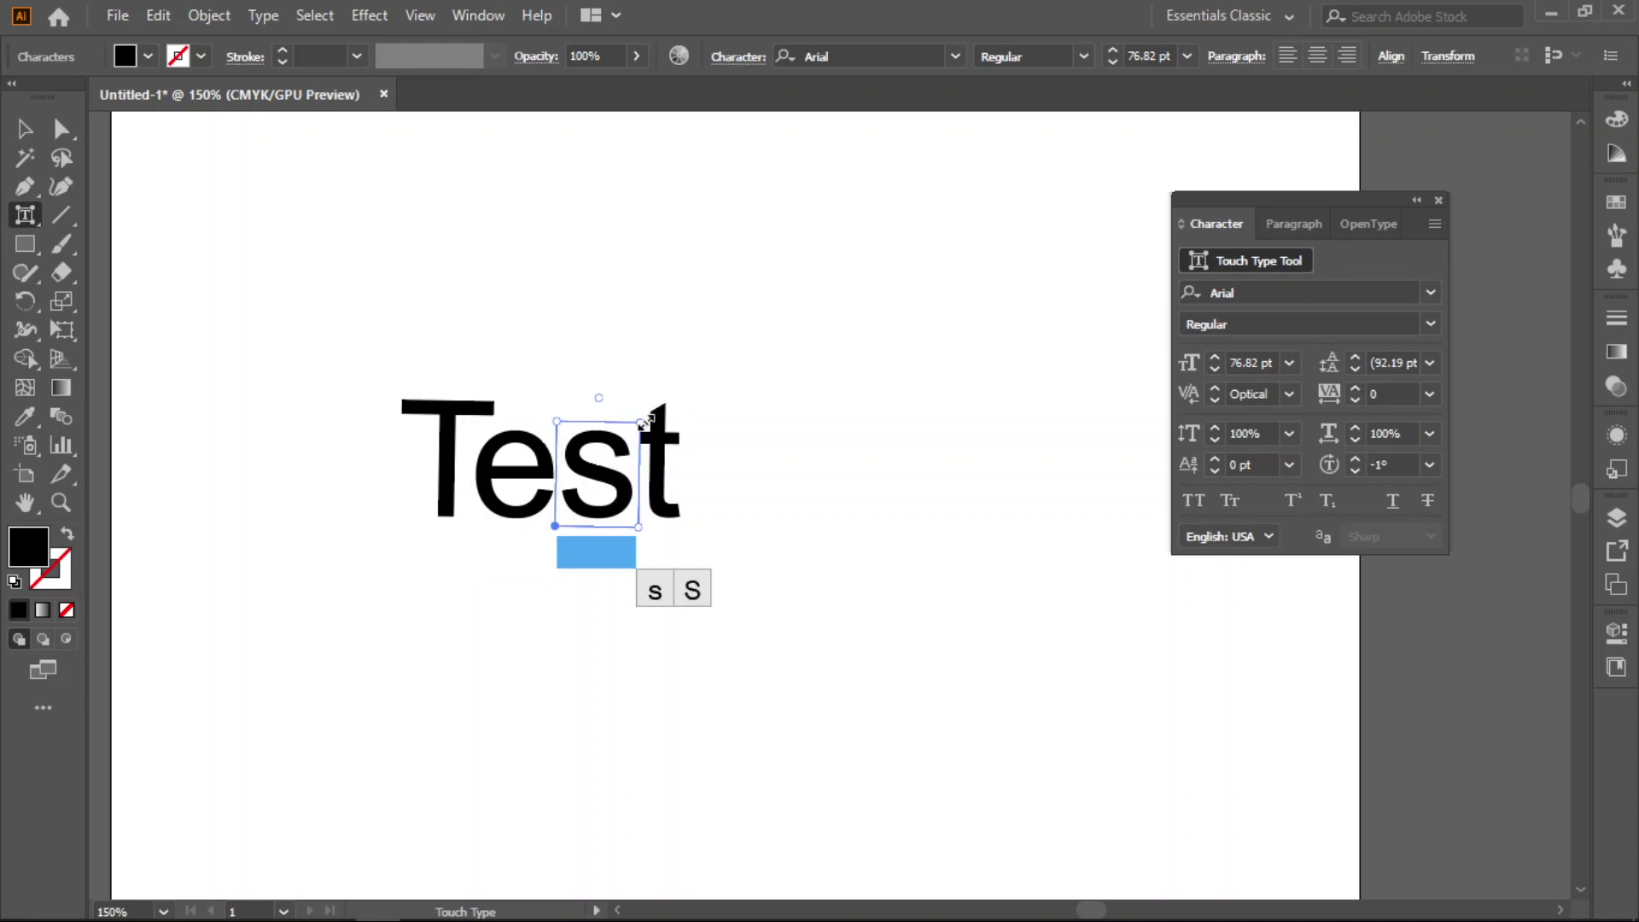
{"action": "left_click_drag", "start_coordinate": [647, 419], "coordinate": [713, 435]}
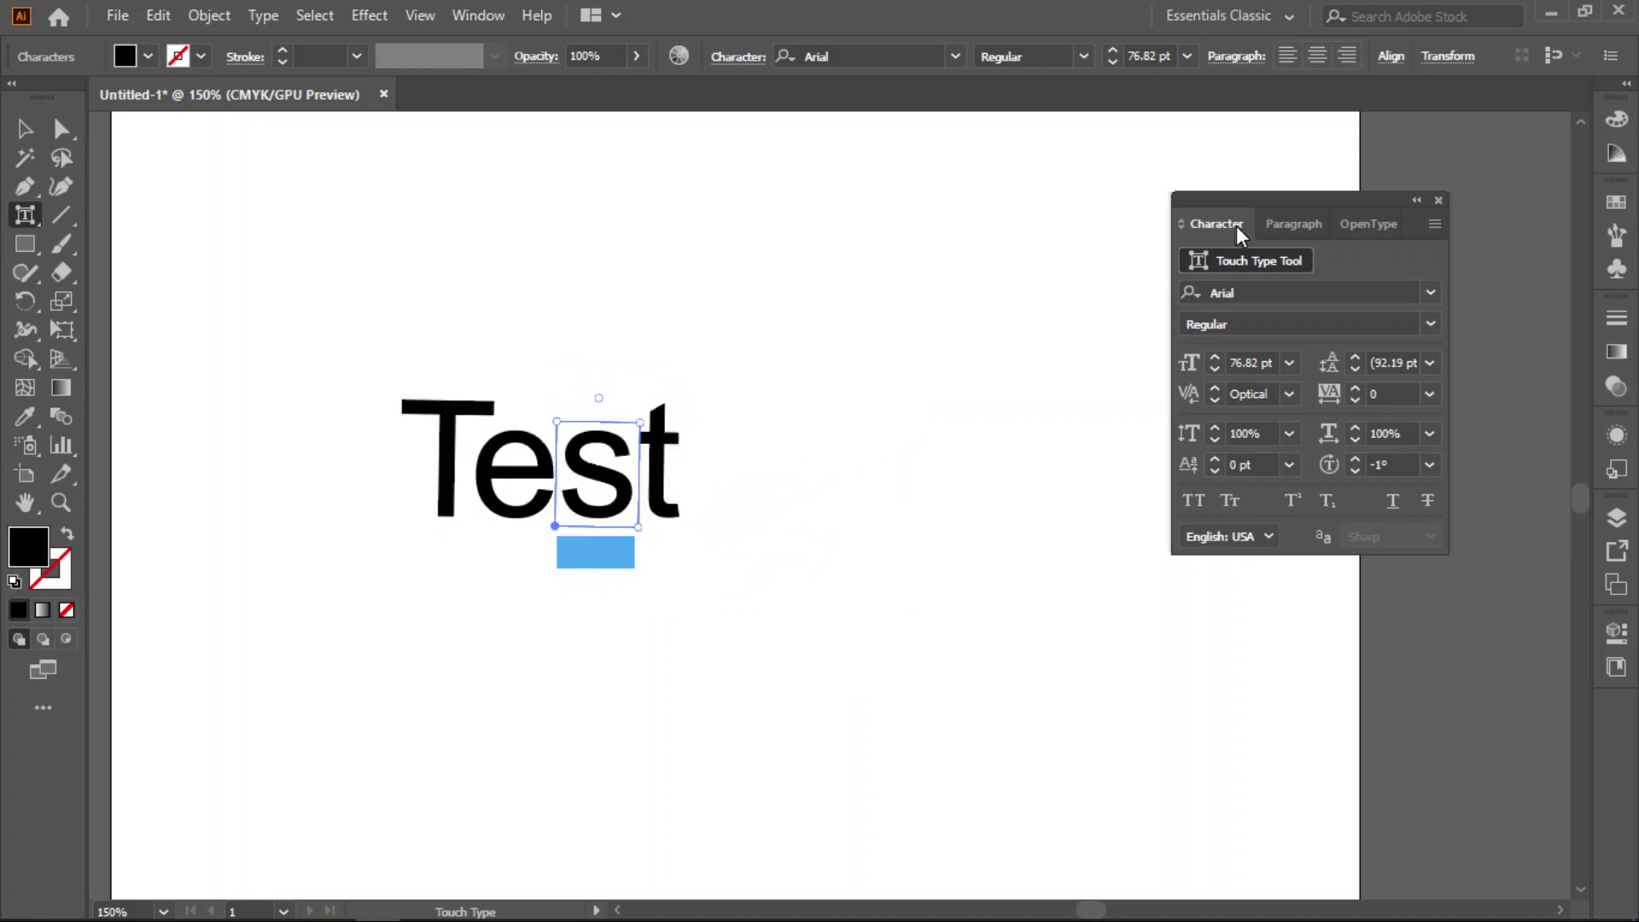
{"action": "left_click_drag", "start_coordinate": [1285, 209], "coordinate": [1286, 208]}
{"action": "left_click", "coordinate": [31, 120]}
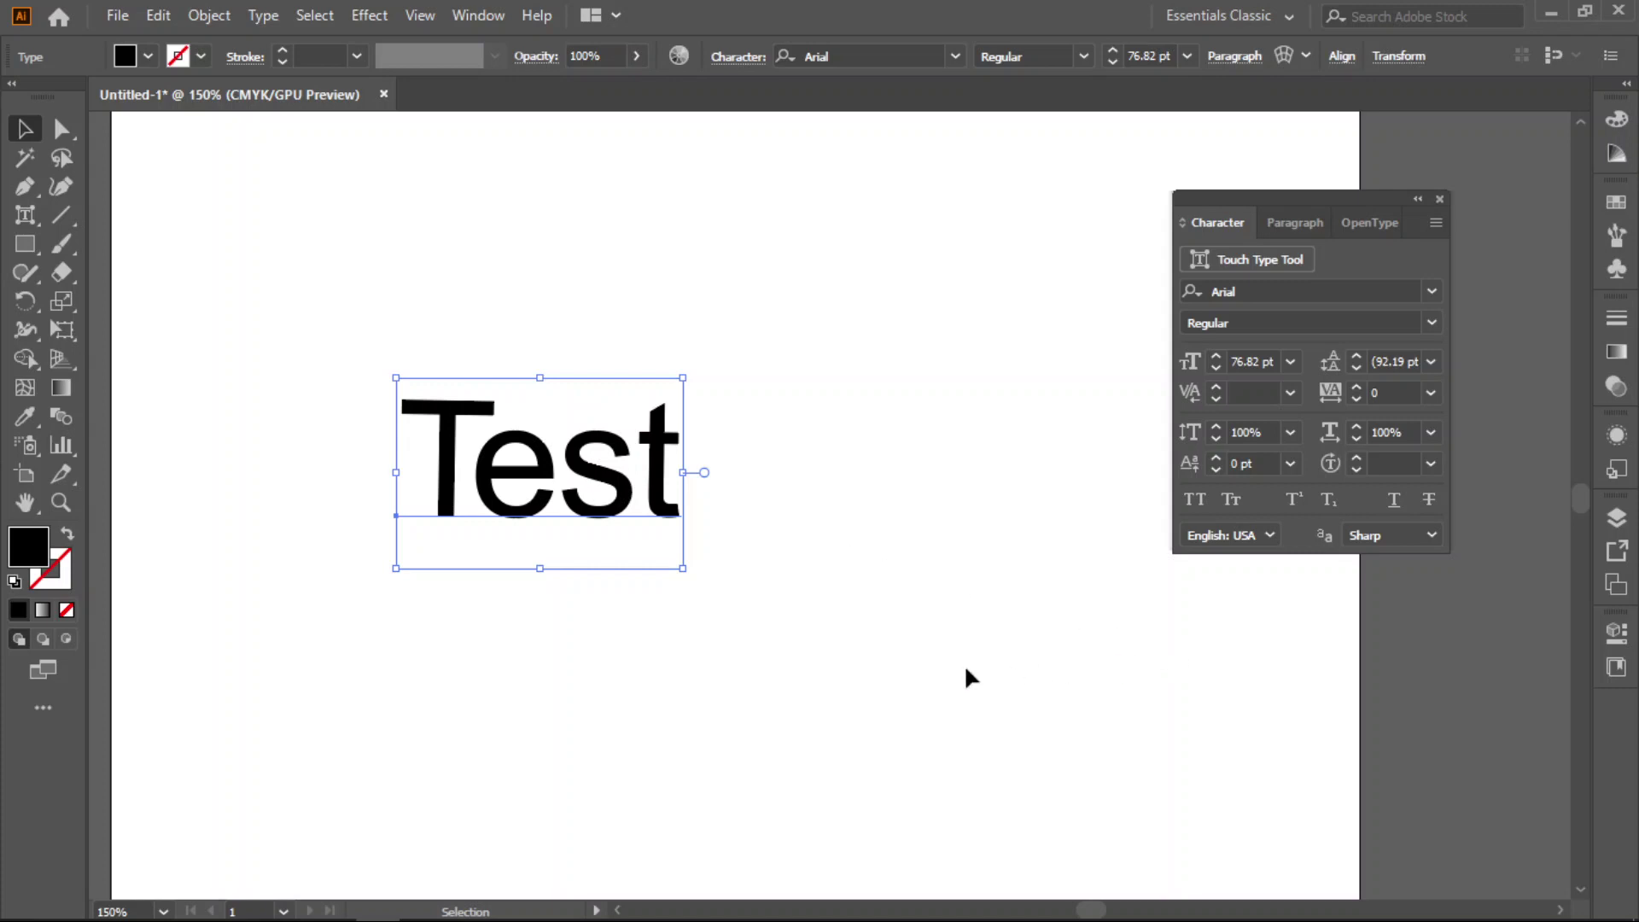
Step: Move the larger "Test", "a²+2ab+b²" and "H₂O" sample texts from outside the artboard onto it, beside the existing "Test"
{"action": "scroll", "coordinate": [965, 664], "scroll_direction": "down", "scroll_amount": 2}
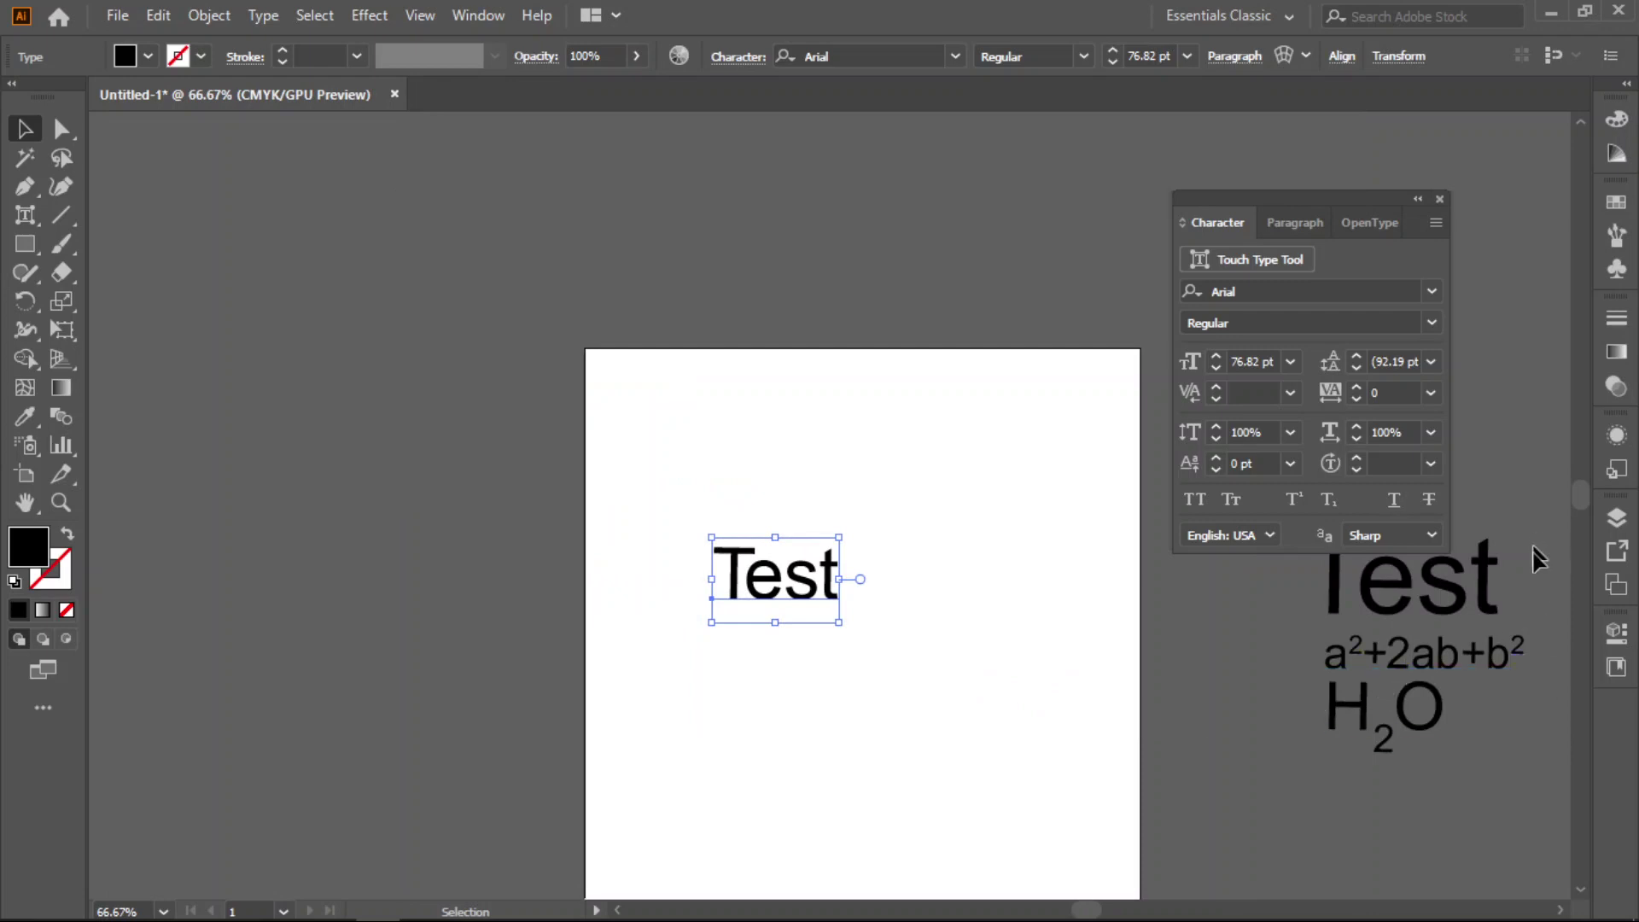
{"action": "left_click", "coordinate": [1328, 700]}
{"action": "left_click_drag", "start_coordinate": [1426, 598], "coordinate": [1016, 525]}
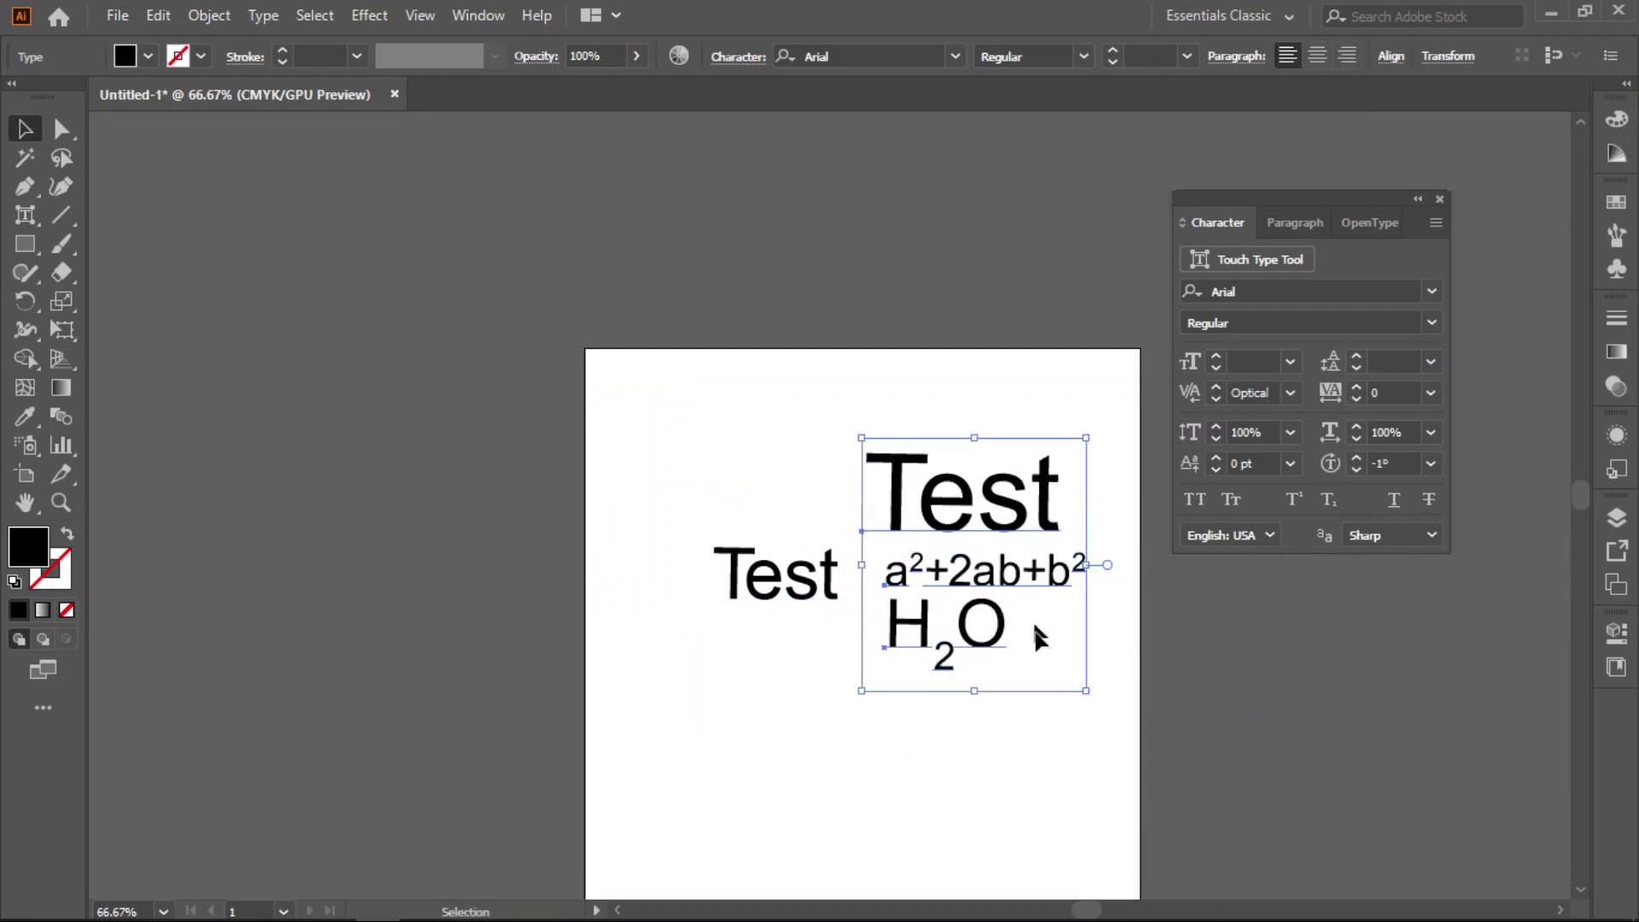
Step: Deselect the sample texts and place the Character panel just beside the artboard
{"action": "left_click", "coordinate": [1055, 777]}
{"action": "left_click_drag", "start_coordinate": [1016, 798], "coordinate": [887, 626]}
{"action": "left_click_drag", "start_coordinate": [1320, 198], "coordinate": [1181, 242]}
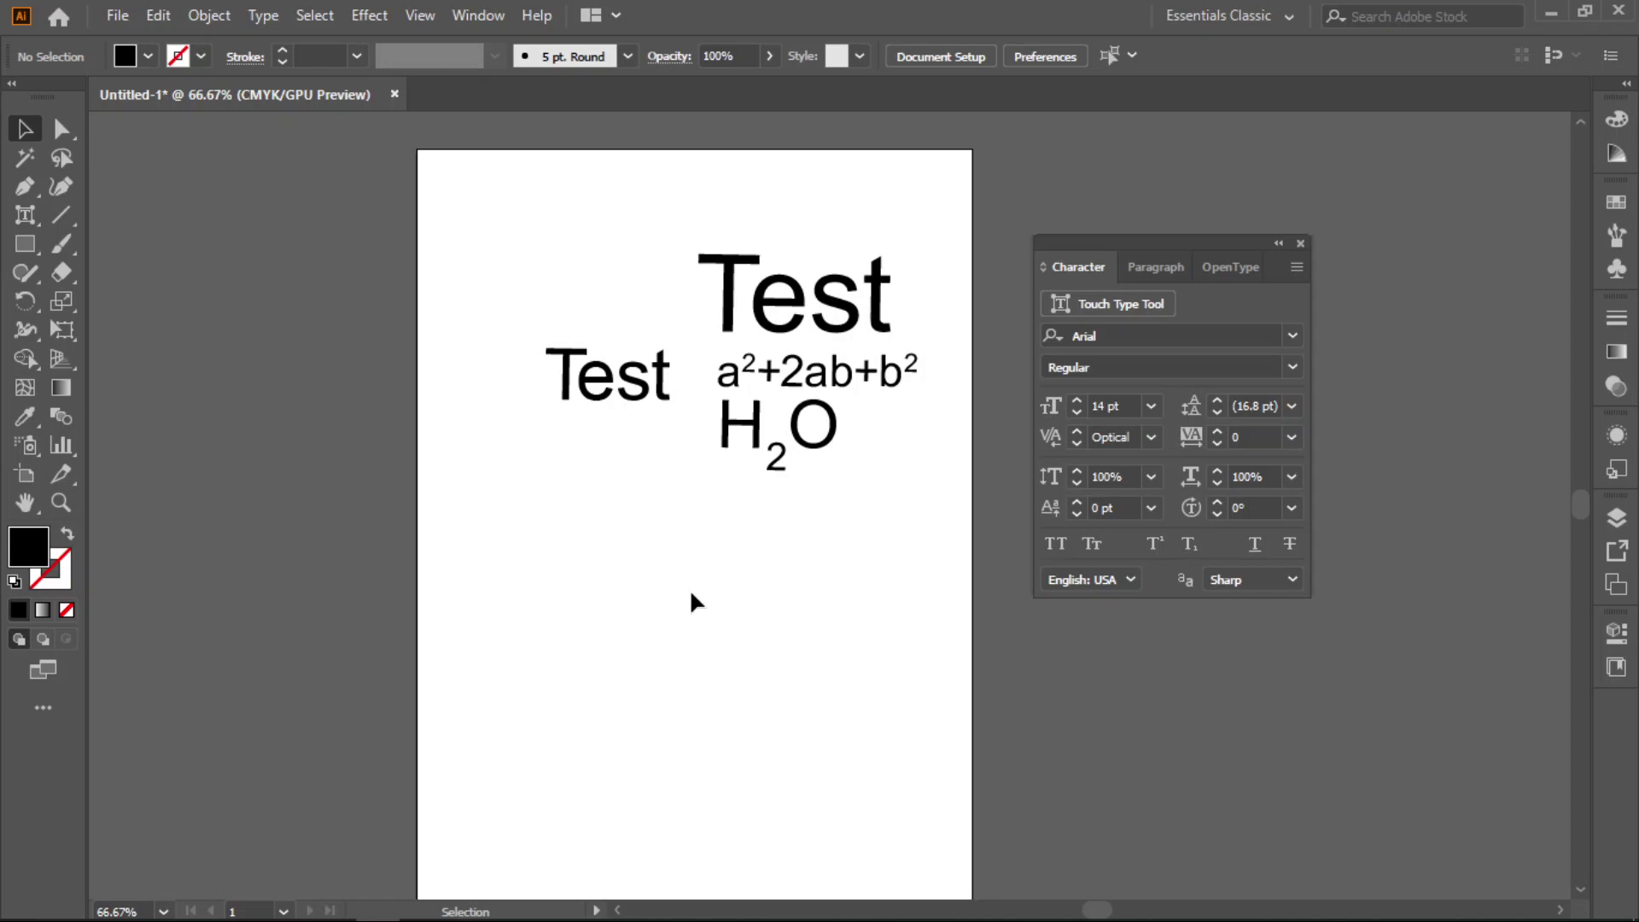